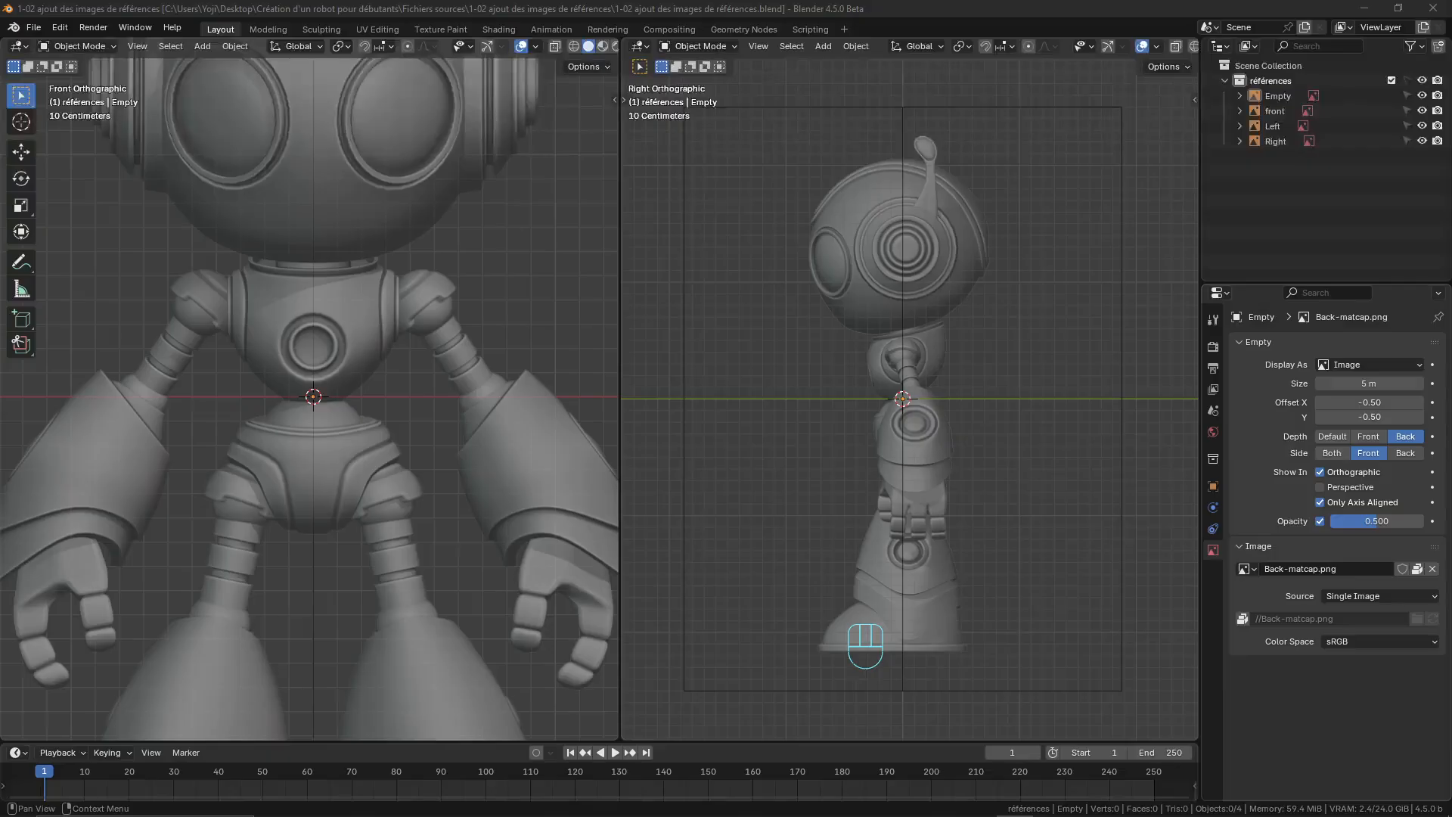
- Examine the robot's front reference image closely, covering the head, torso, shoulders, arms, hips and legs
scroll(435, 313, "up", 3)
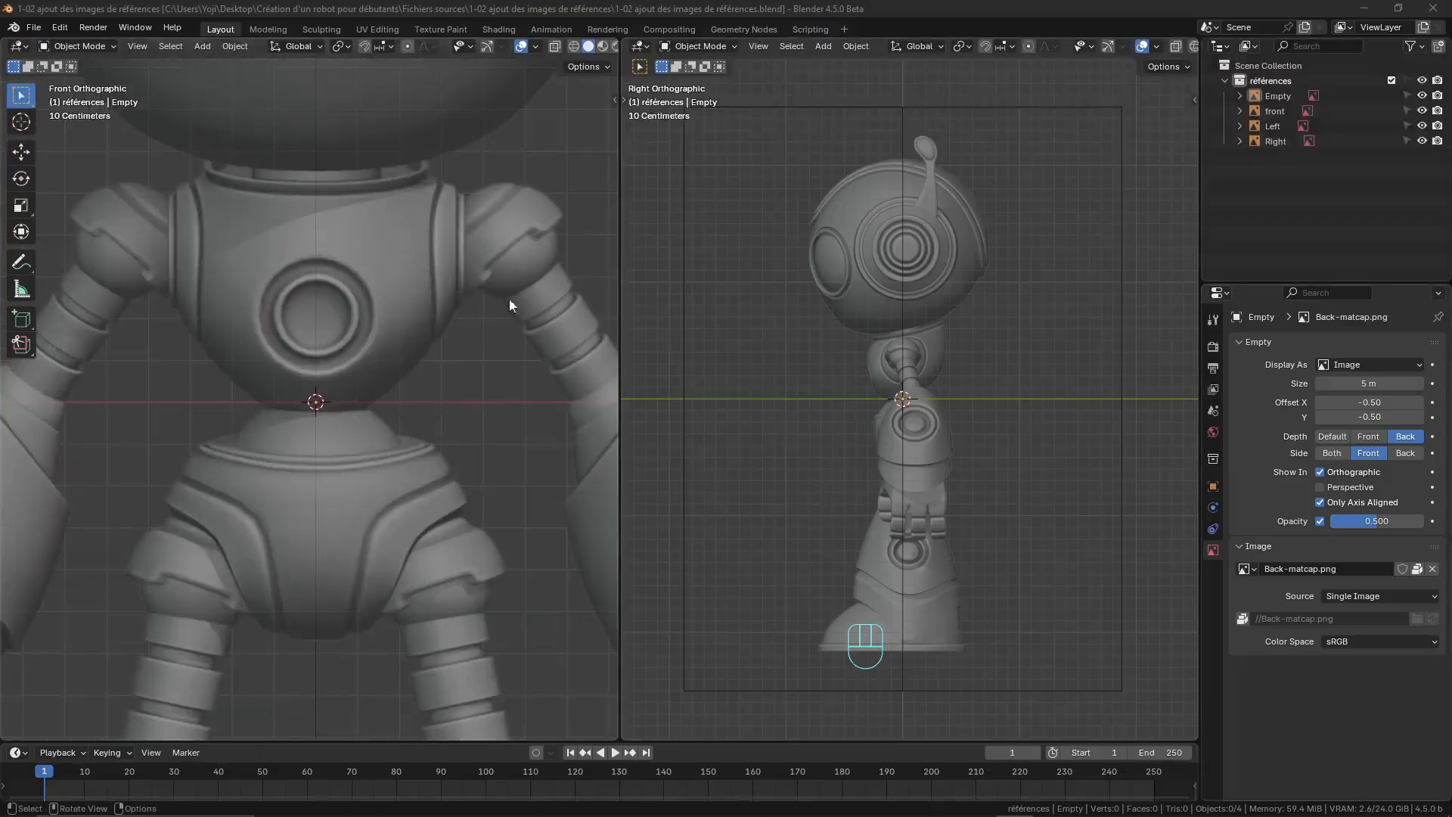
scroll(503, 276, "down", 2)
middle_click_drag(487, 277, 447, 254, "shift")
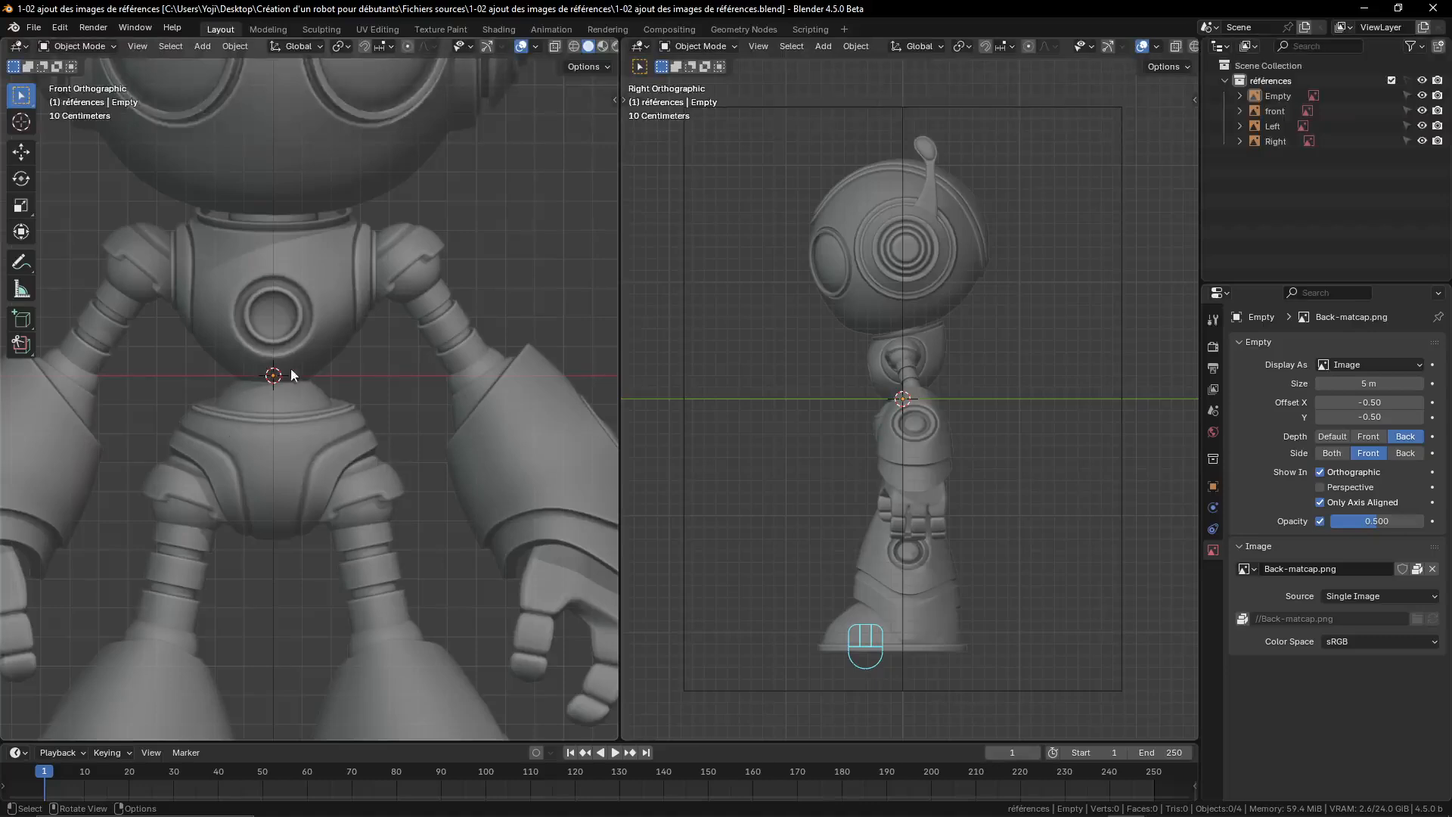
scroll(379, 364, "down", 2)
middle_click_drag(392, 399, 443, 456, "shift")
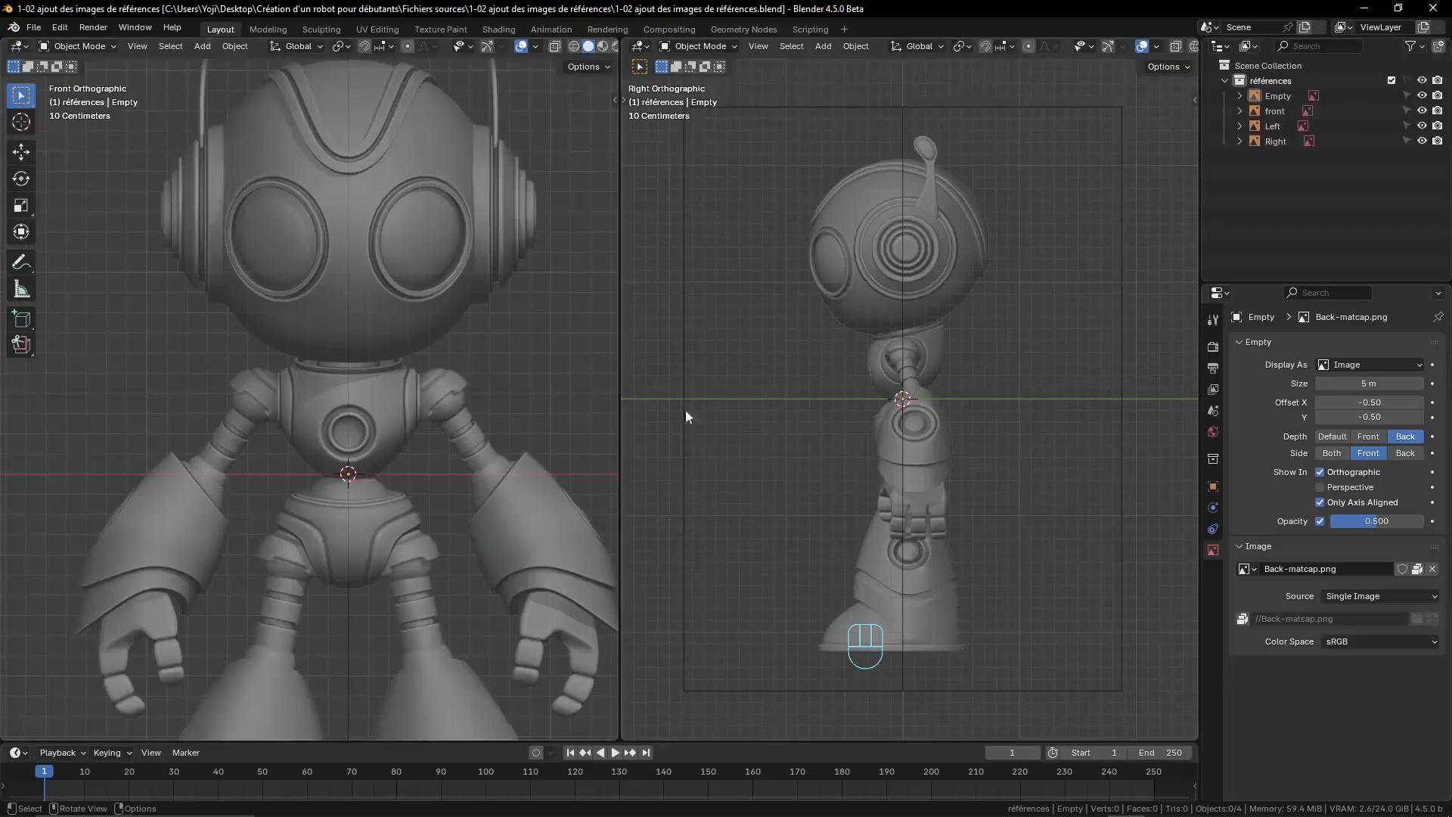
scroll(470, 435, "down", 5)
scroll(469, 454, "up", 6)
middle_click_drag(422, 360, 443, 384, "shift")
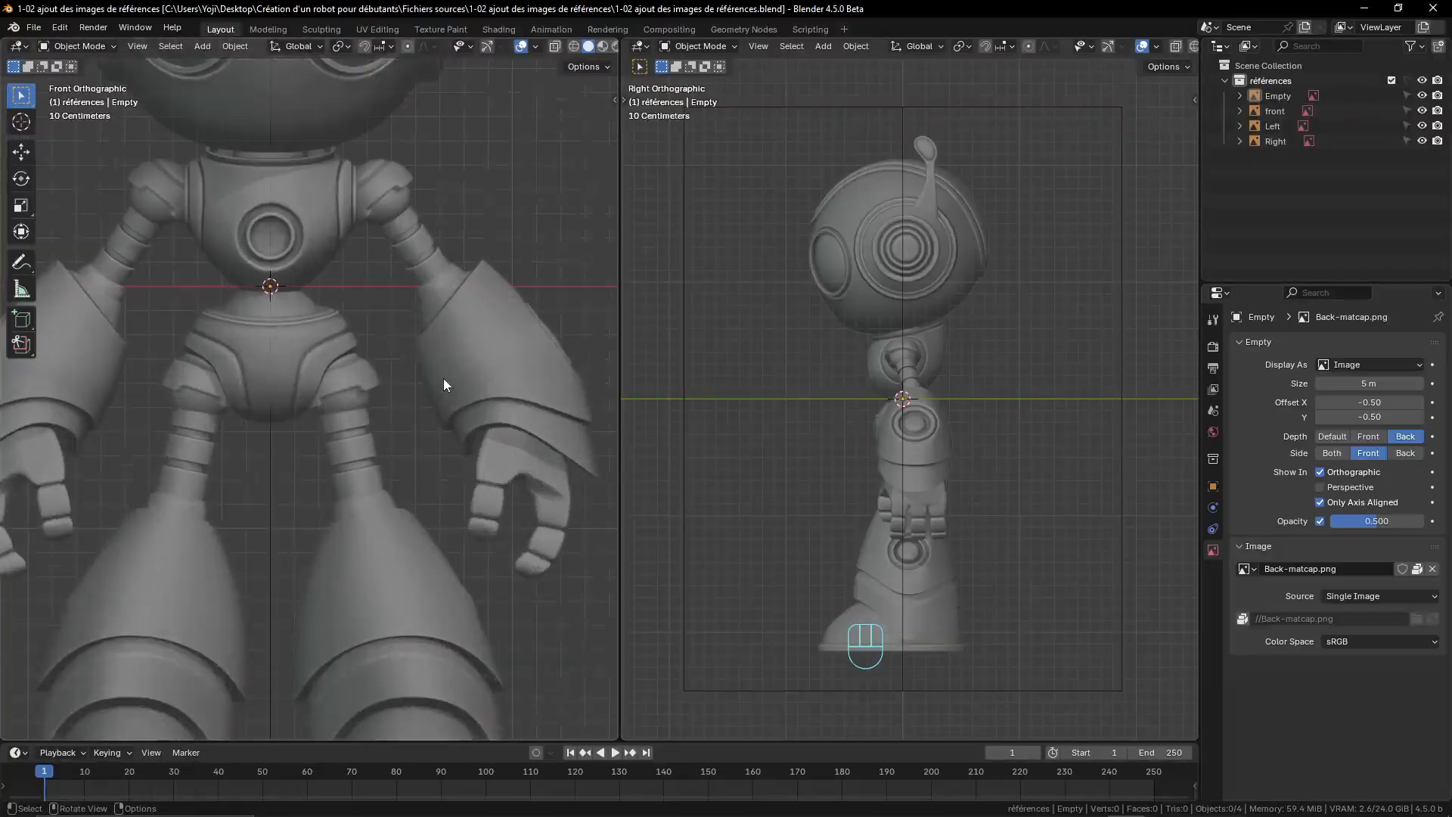
scroll(435, 264, "up", 1)
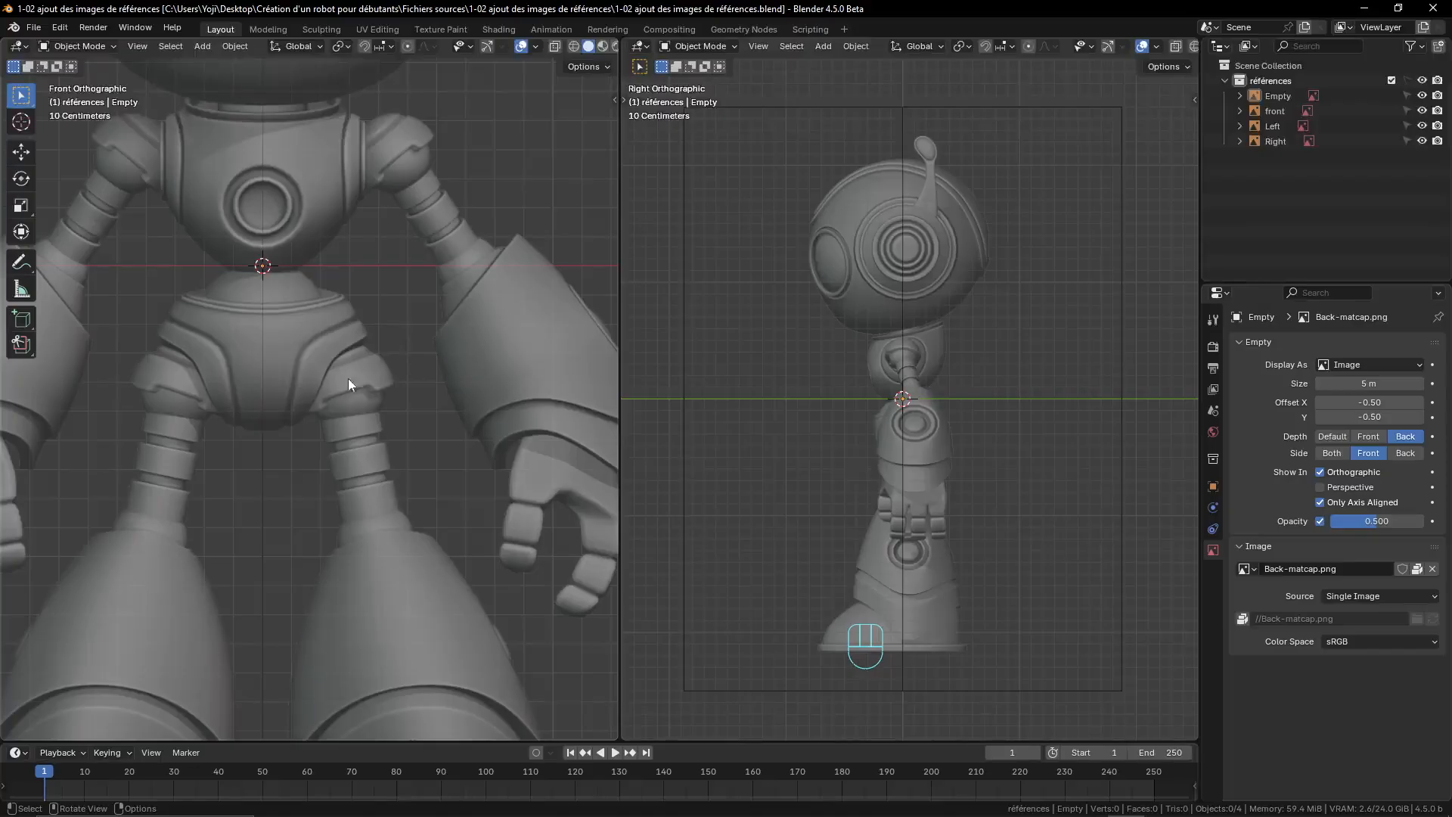
scroll(370, 396, "down", 2)
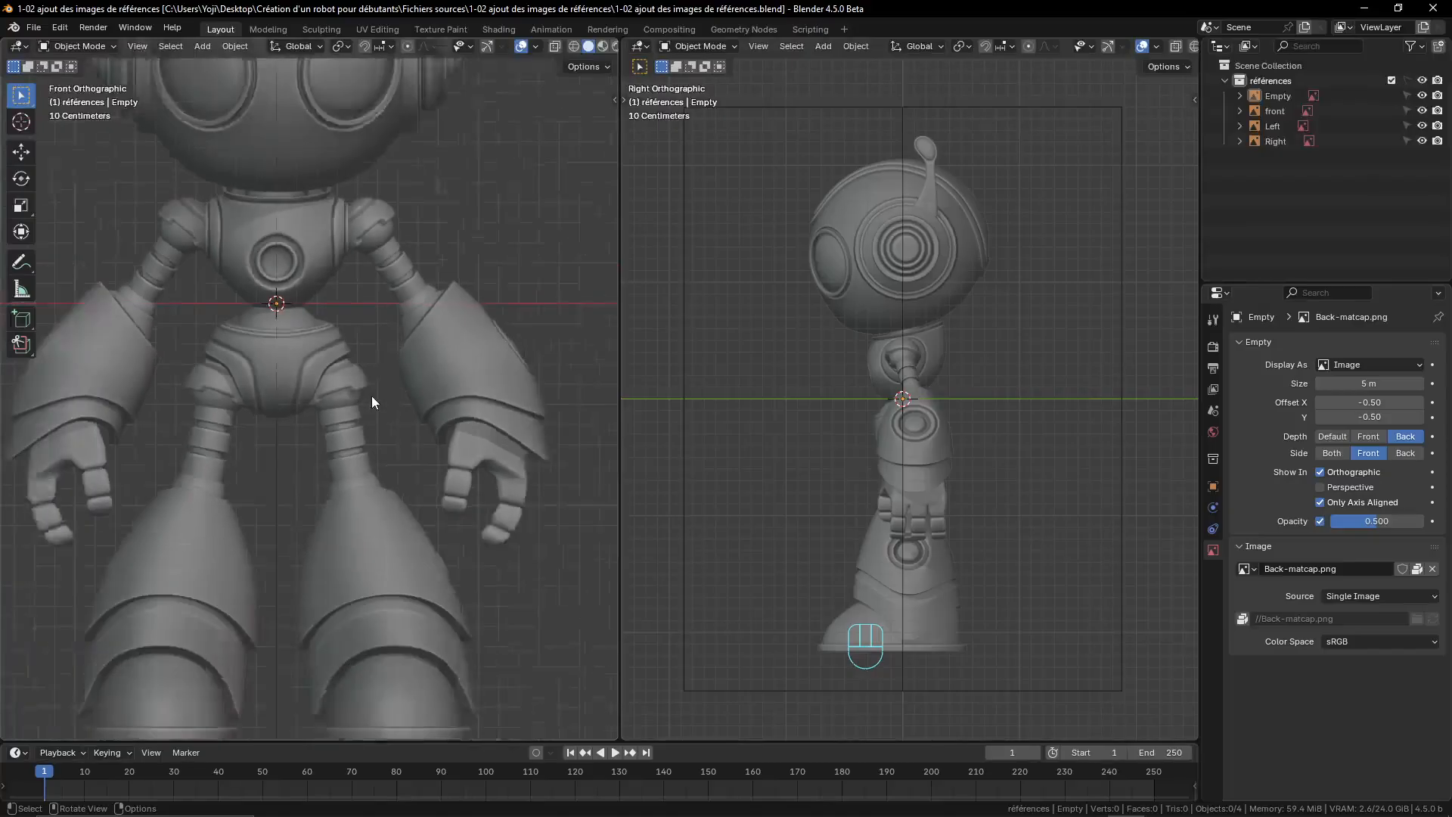
middle_click_drag(372, 384, 384, 402, "shift")
scroll(386, 410, "up", 1)
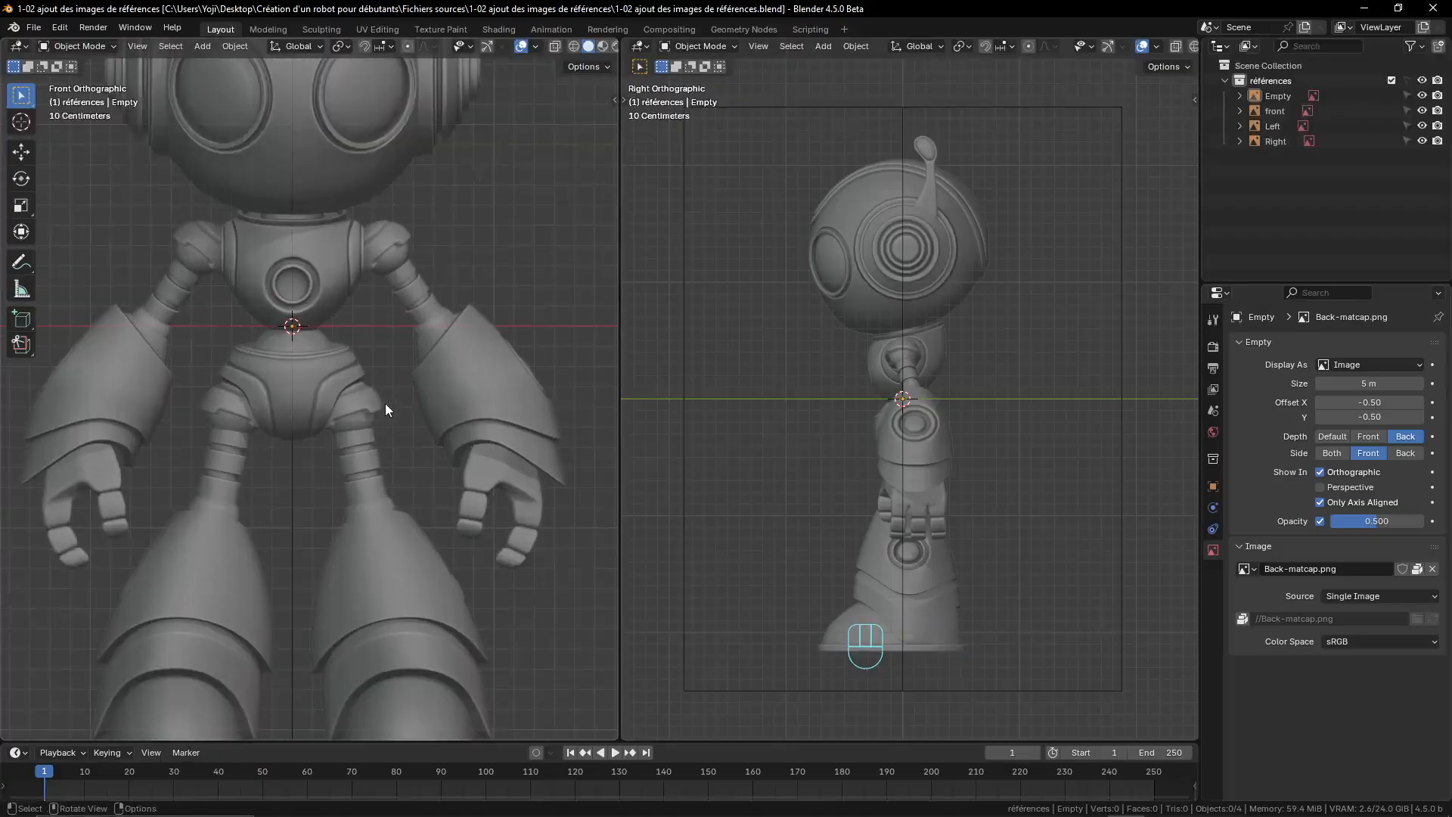
scroll(407, 547, "down", 2)
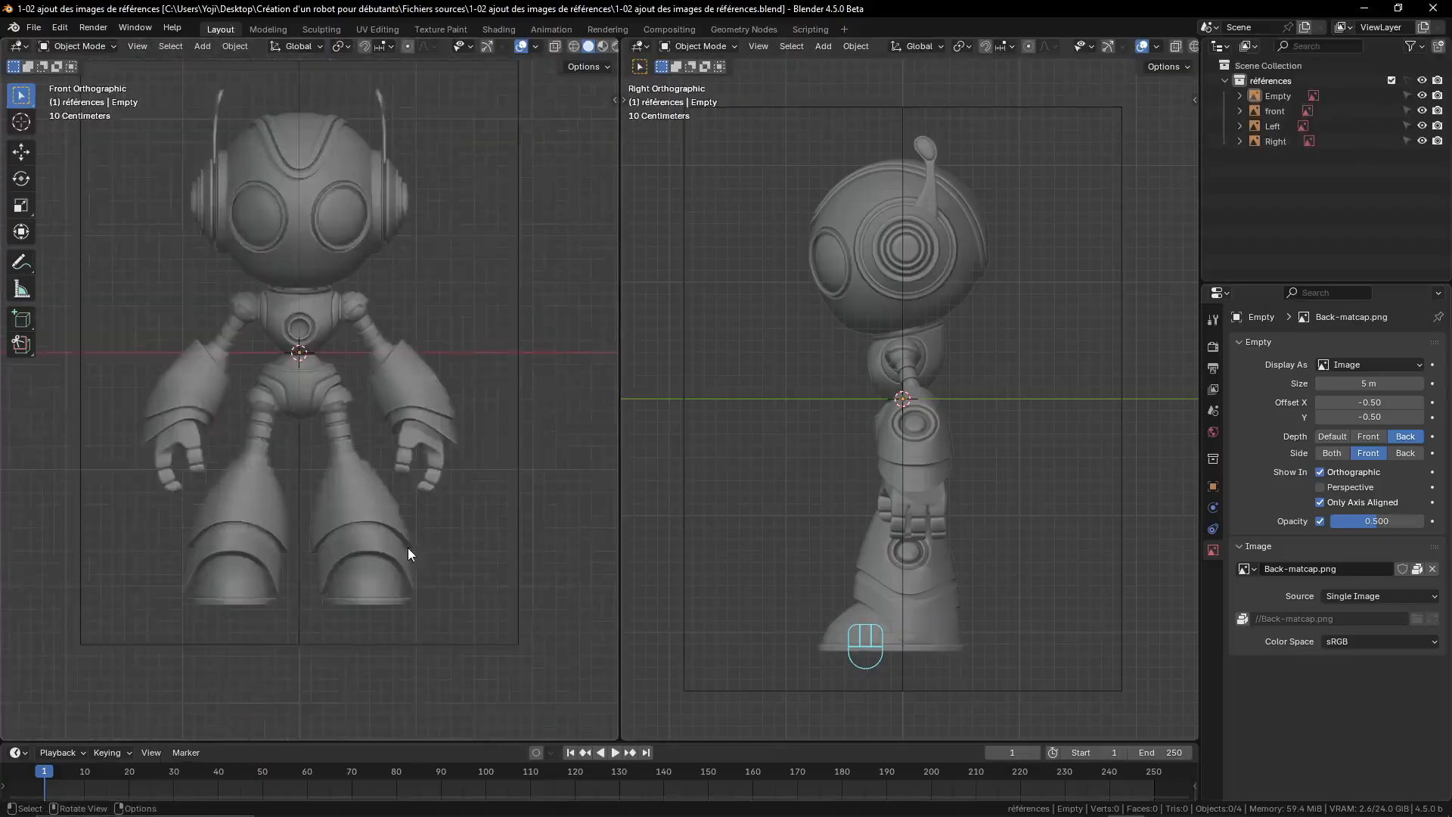
scroll(407, 547, "up", 1)
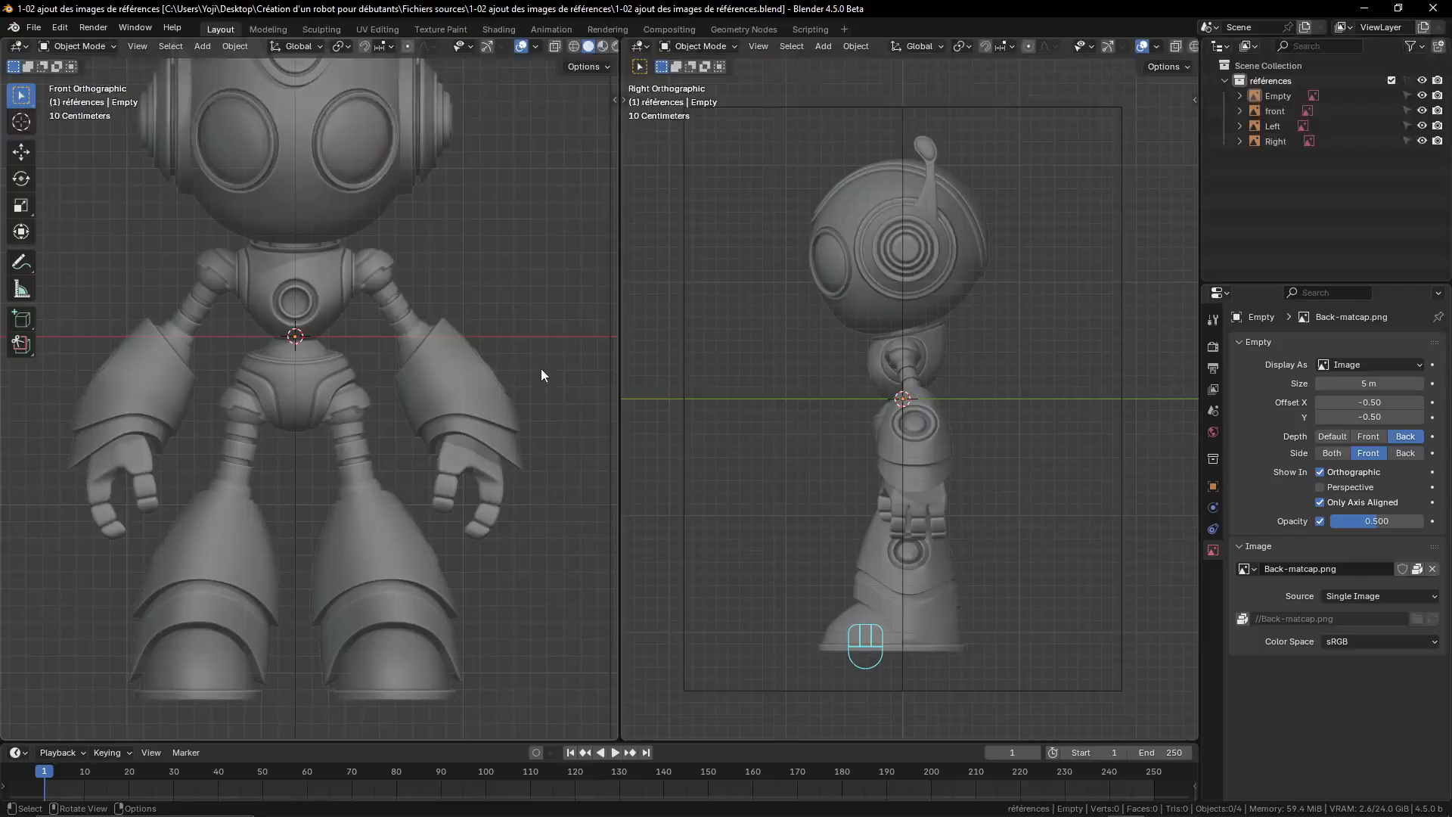
scroll(508, 369, "down", 2)
scroll(508, 369, "up", 1)
middle_click_drag(479, 312, 483, 343, "shift")
scroll(440, 278, "up", 1)
scroll(440, 279, "down", 2)
middle_click_drag(443, 286, 444, 281, "shift")
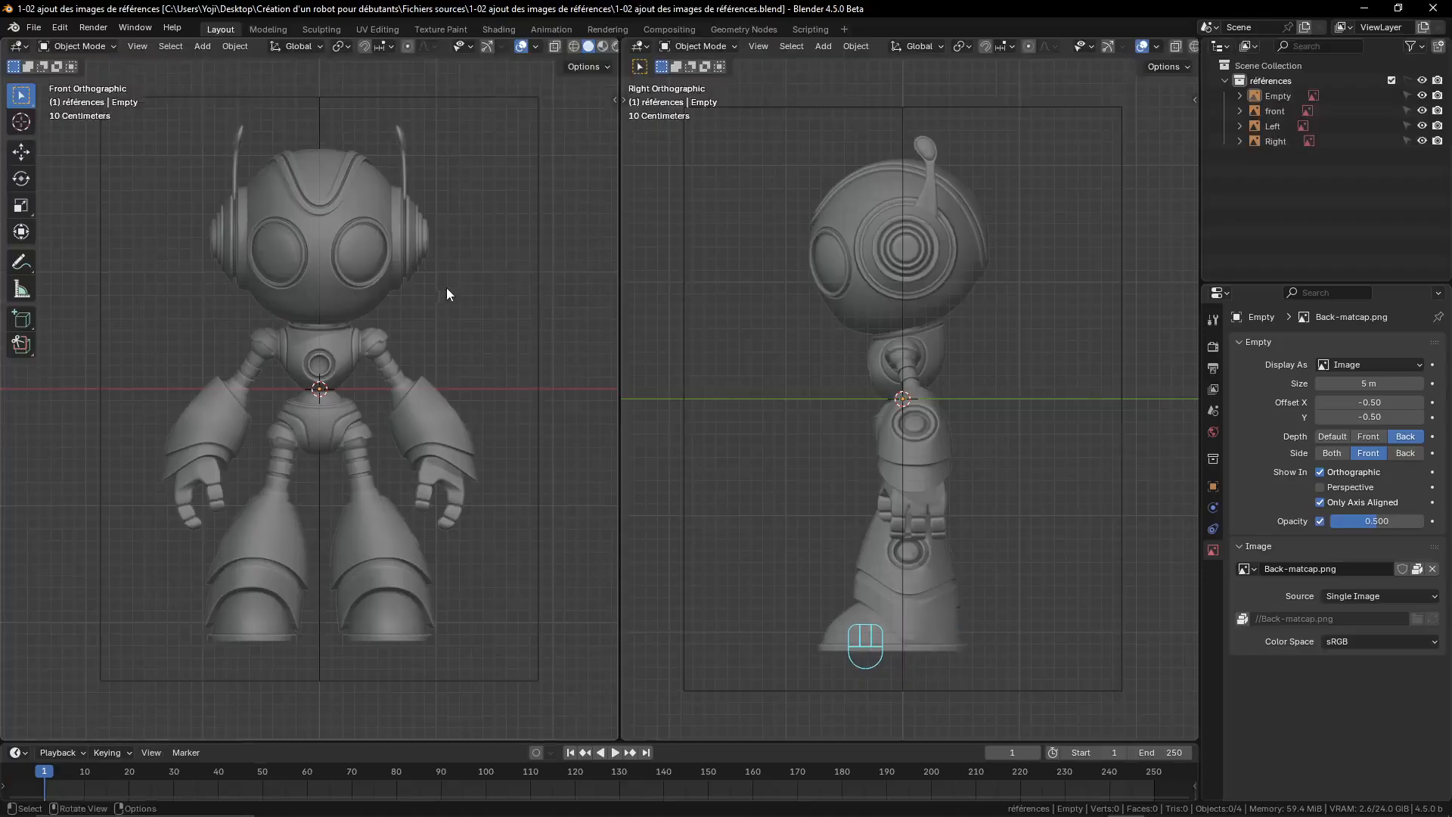
key("shift")
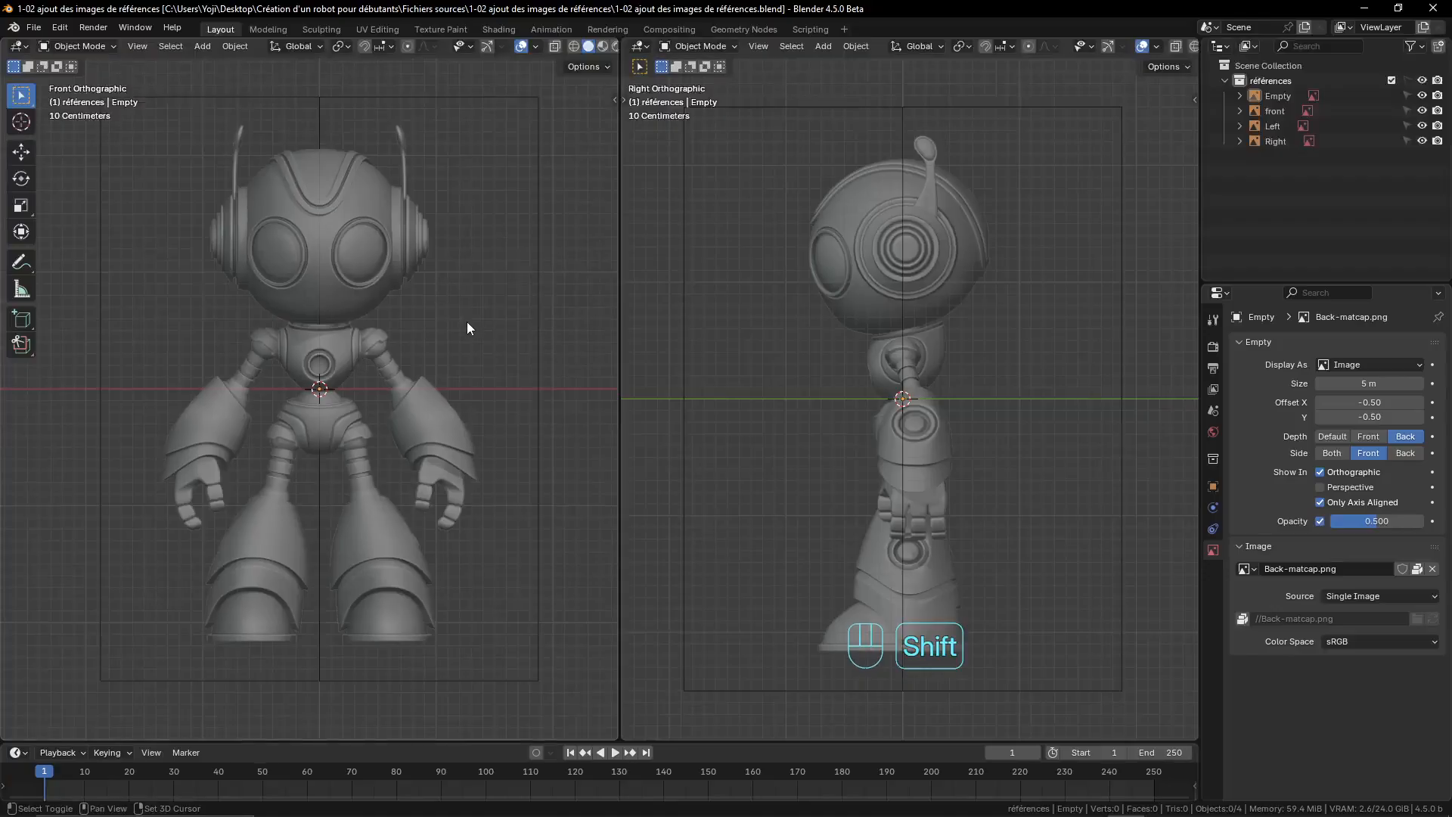
key("shift+a")
mouse_move(466, 324)
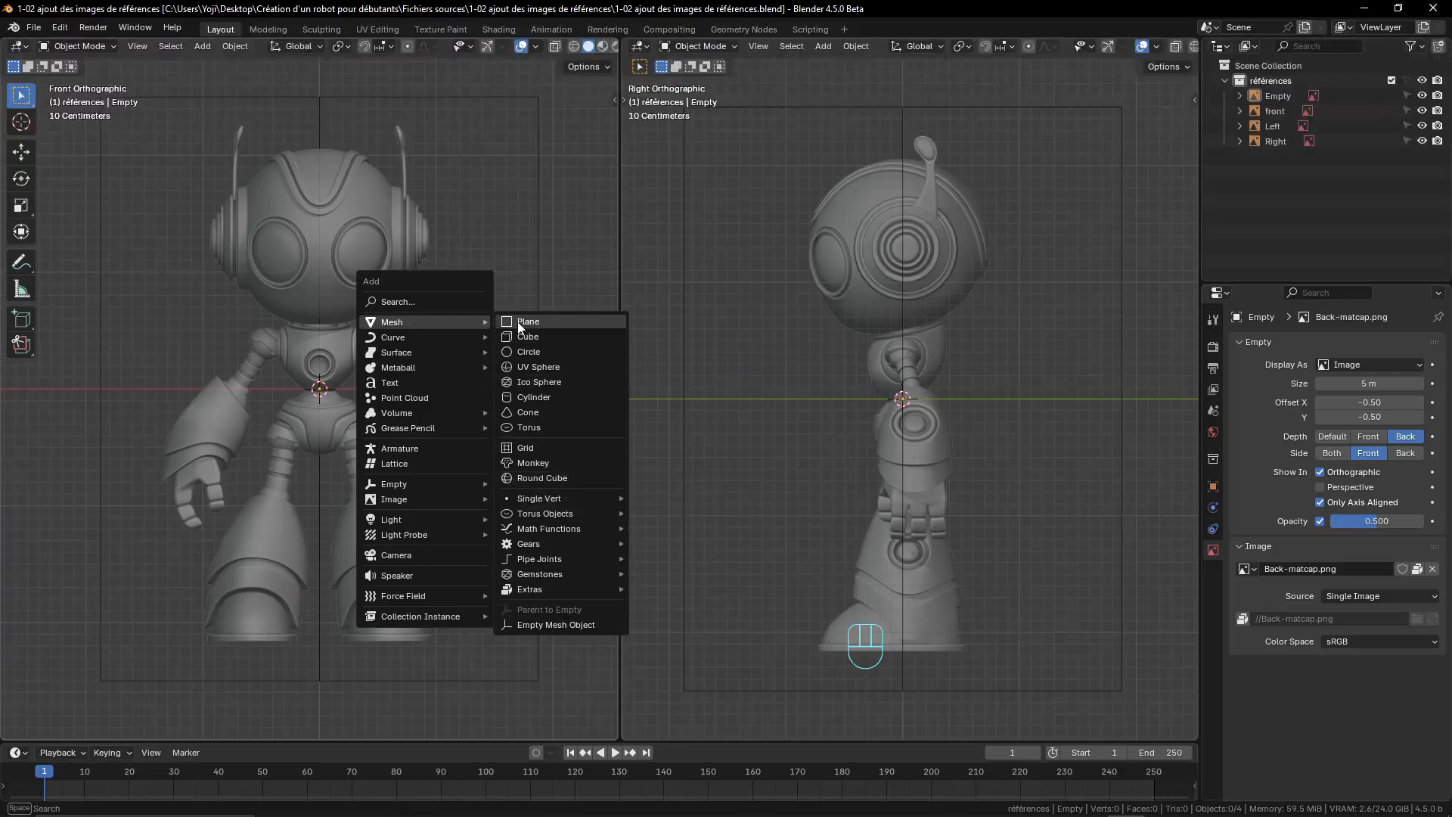
- Create a new collection below the reference images collection and name it Robot
right_click(1260, 156)
left_click(1260, 156)
double_click(1320, 157)
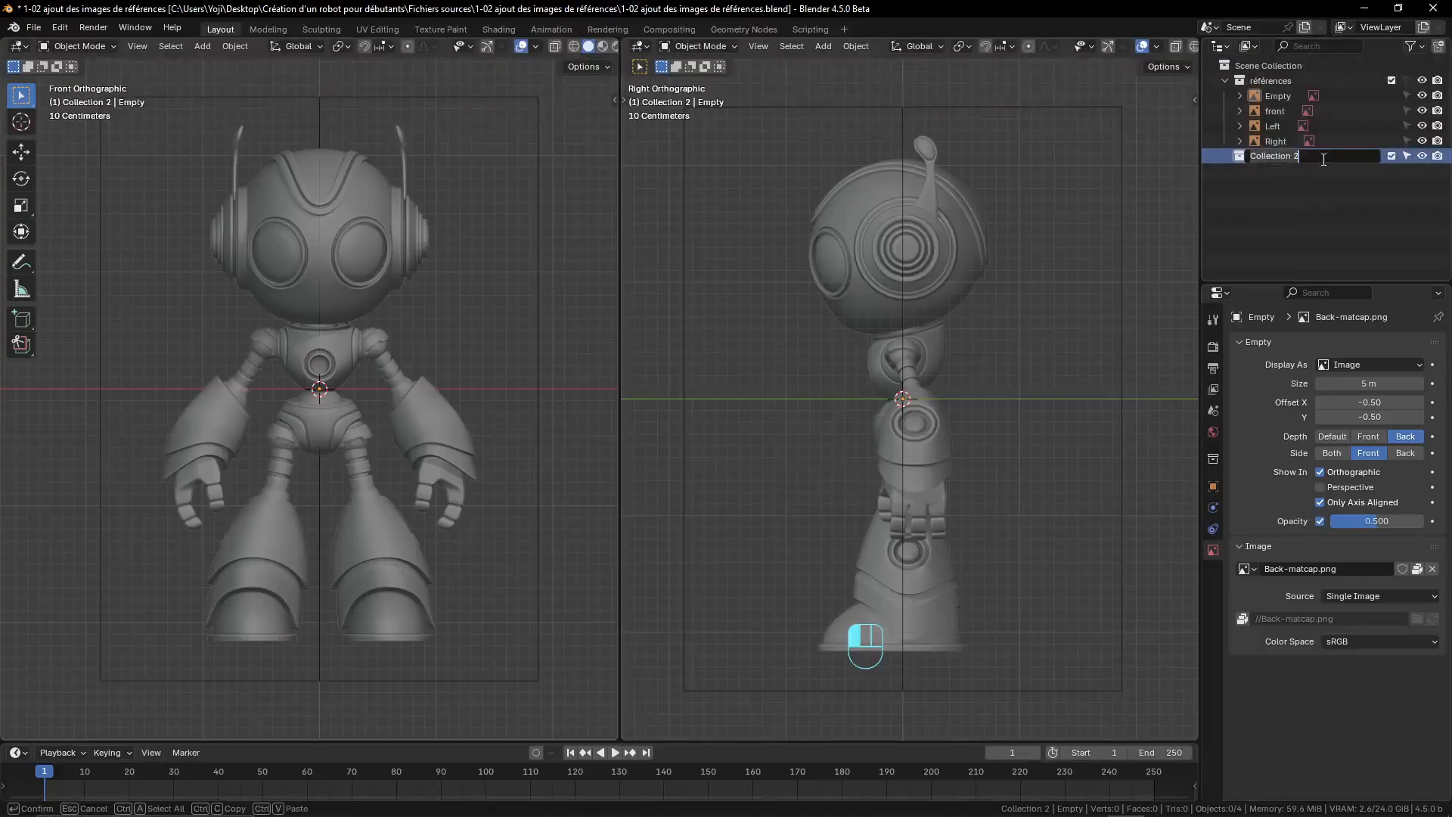
key("shift")
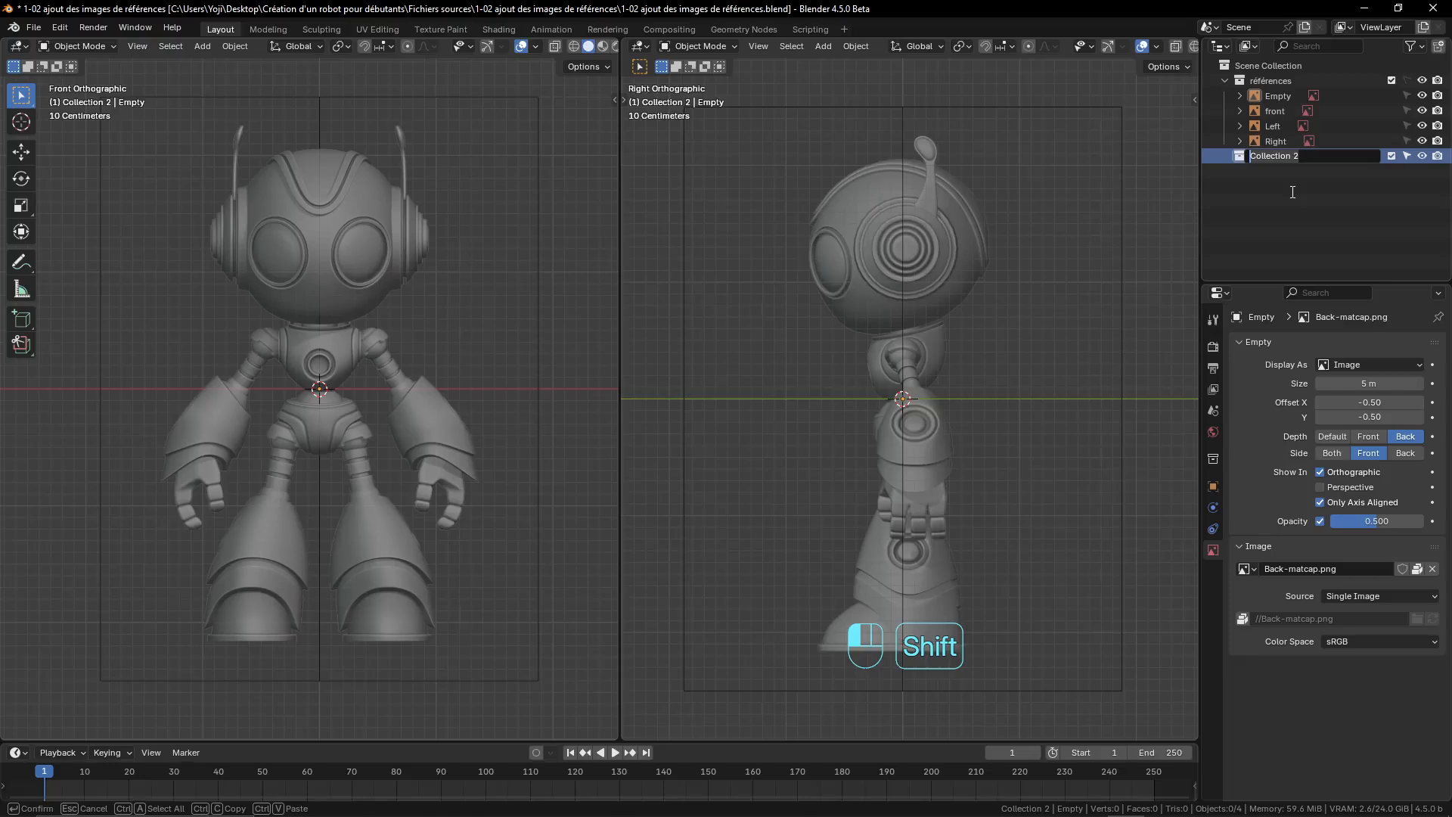
type("Robo")
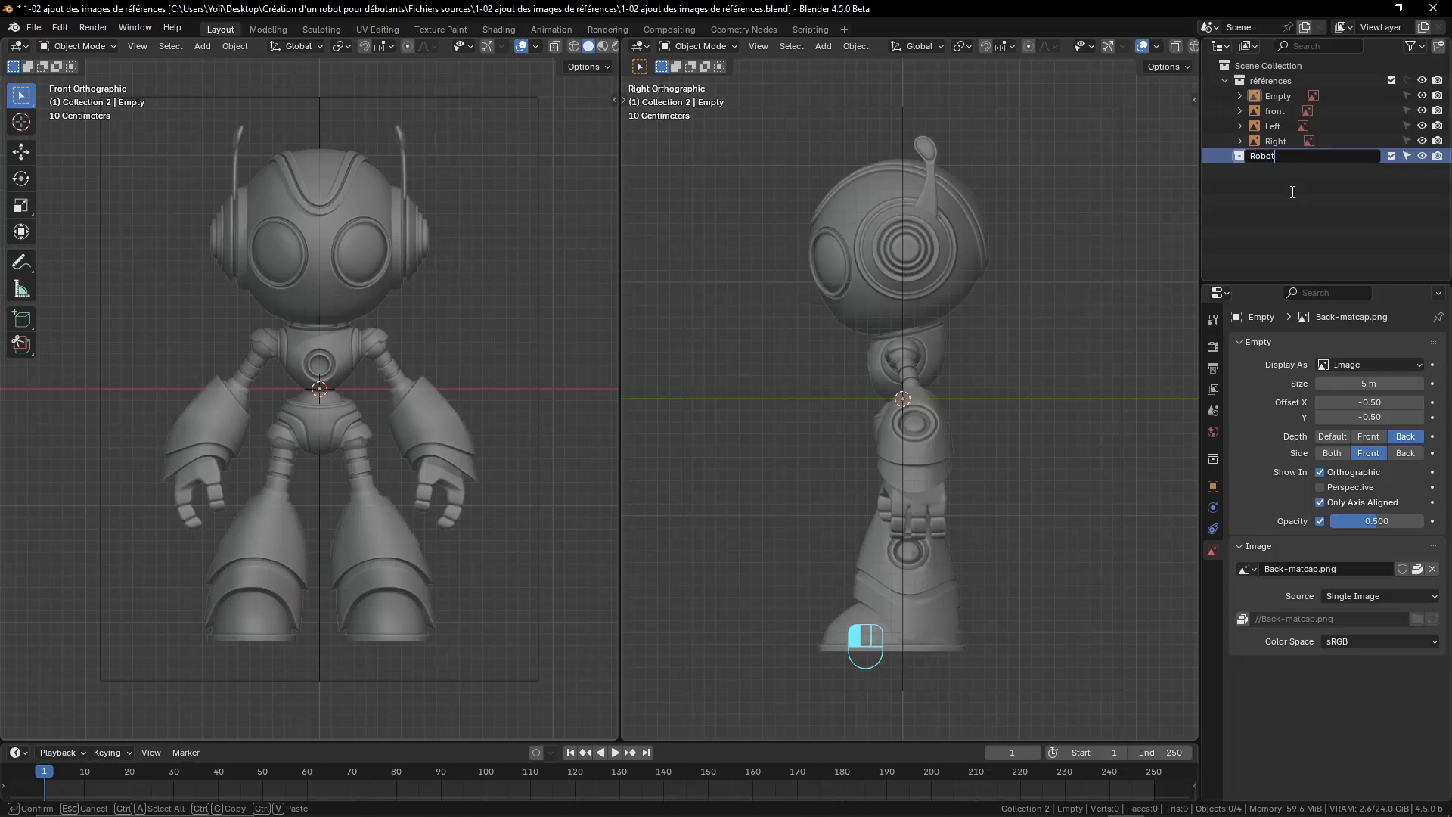
type("t")
left_click(1293, 192)
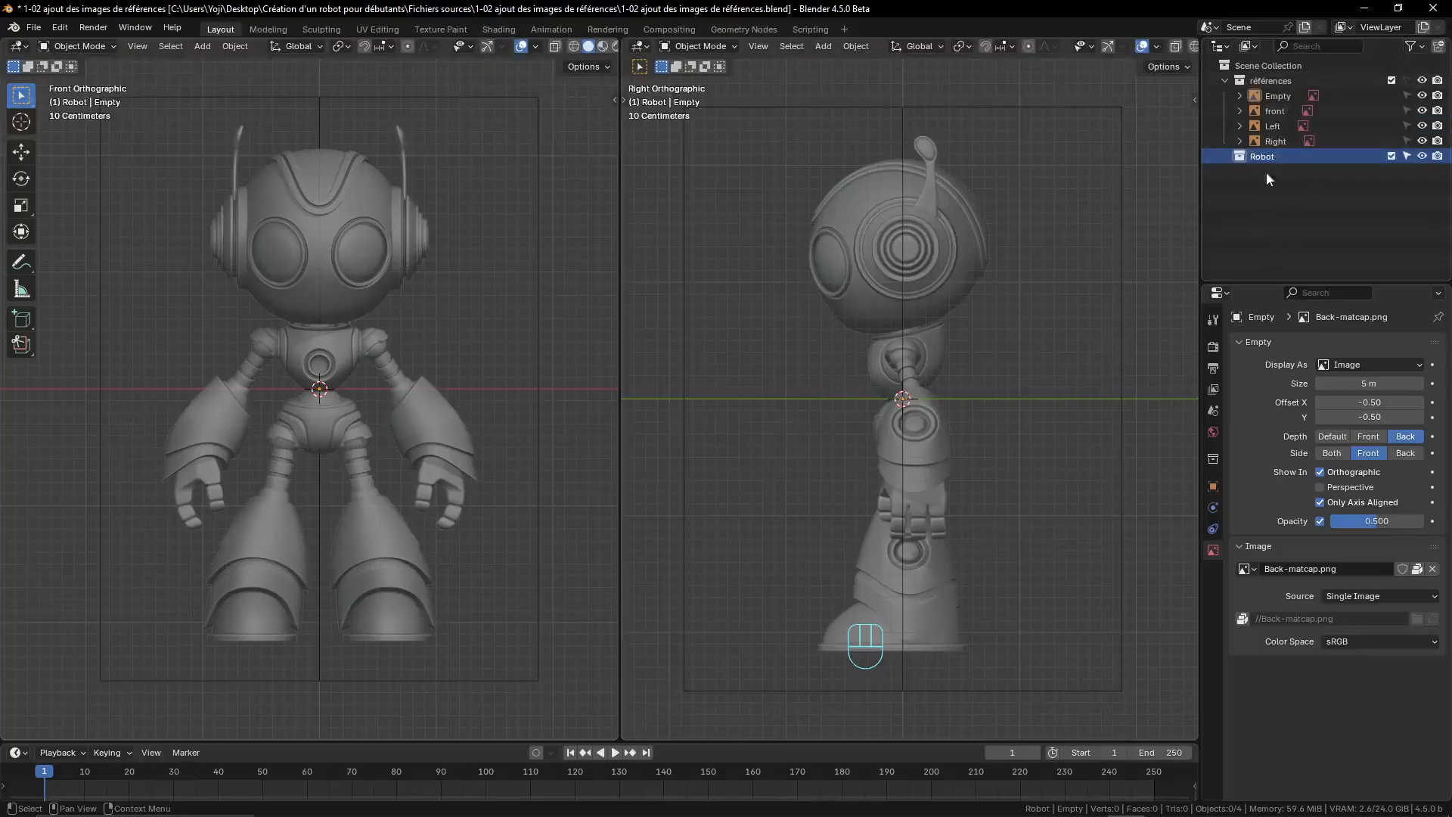
- Add a UV sphere mesh to the Robot collection at the centre of the scene
scroll(346, 348, "down", 1)
scroll(347, 348, "up", 1)
scroll(347, 348, "up", 1)
scroll(346, 348, "up", 1)
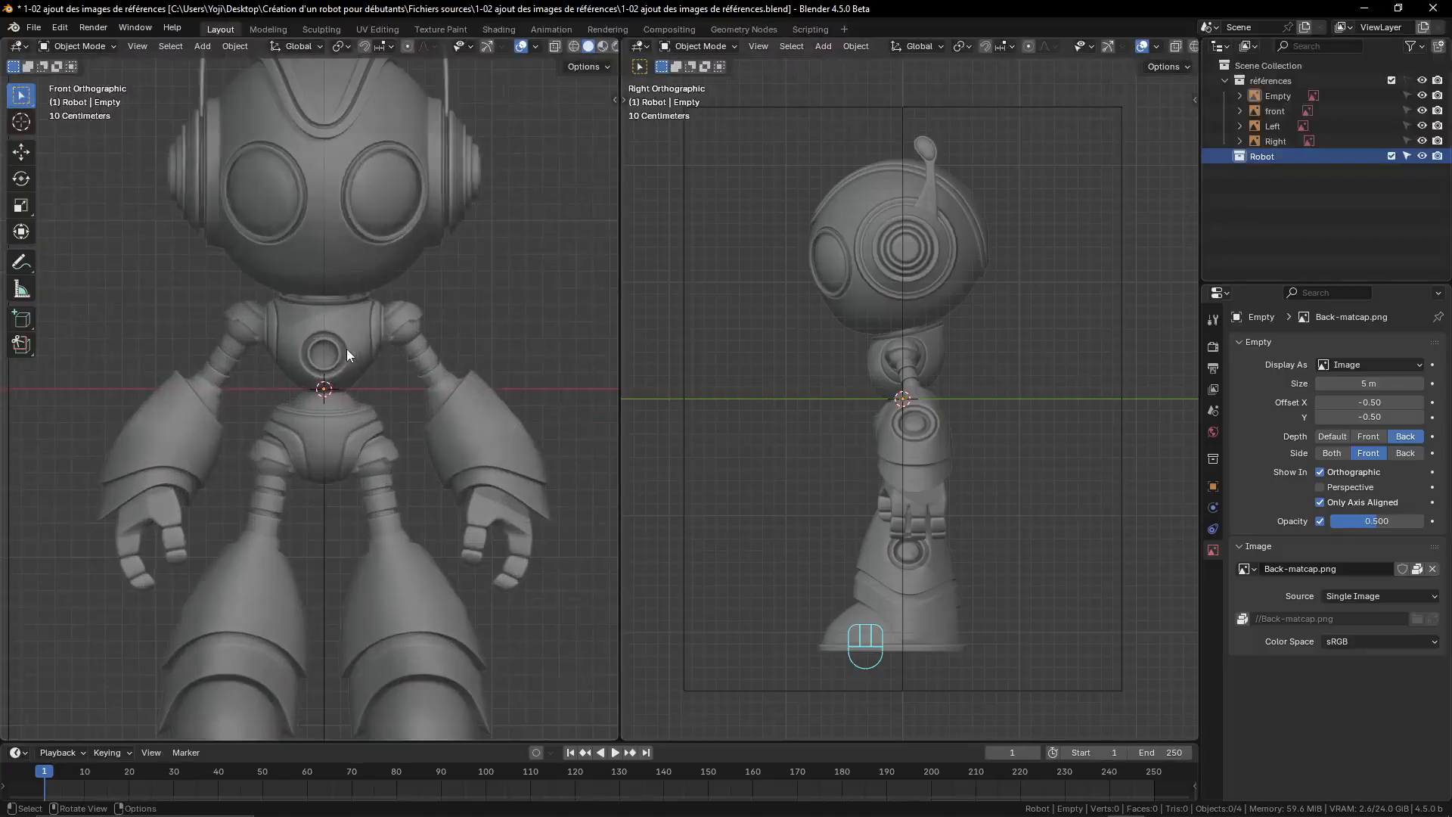
scroll(347, 351, "up", 1)
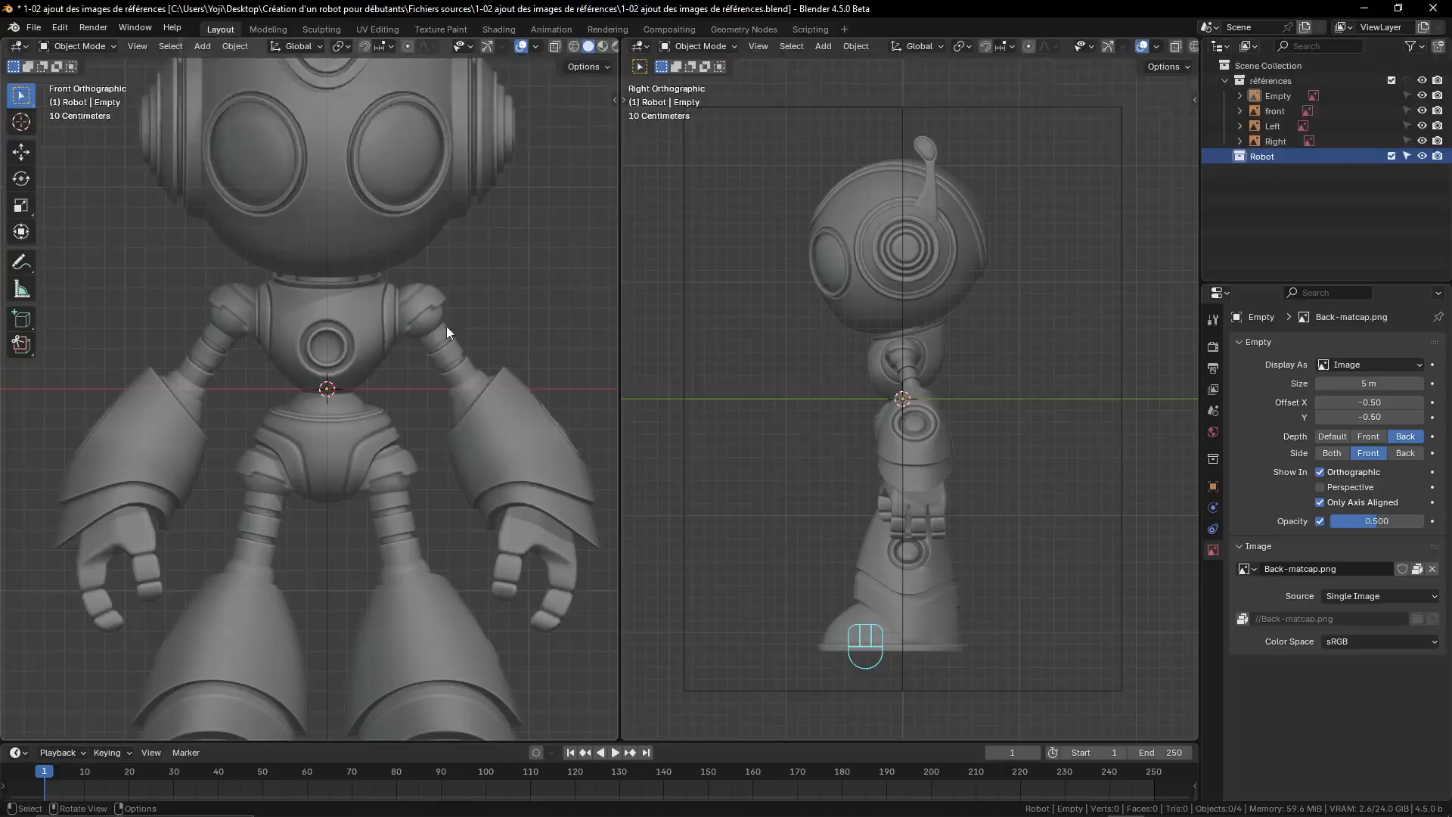
key("shift+a")
mouse_move(446, 331)
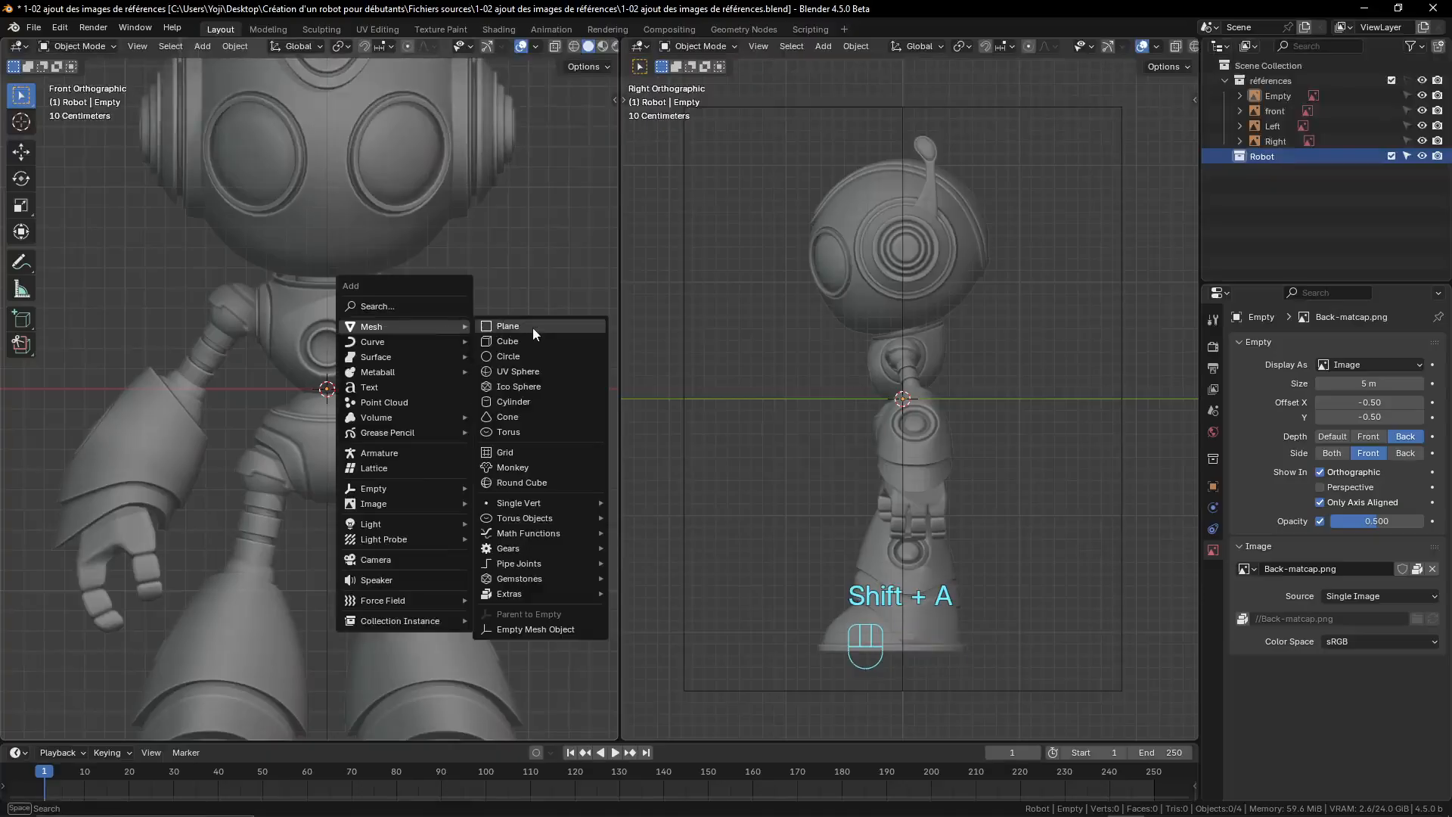
left_click(532, 374)
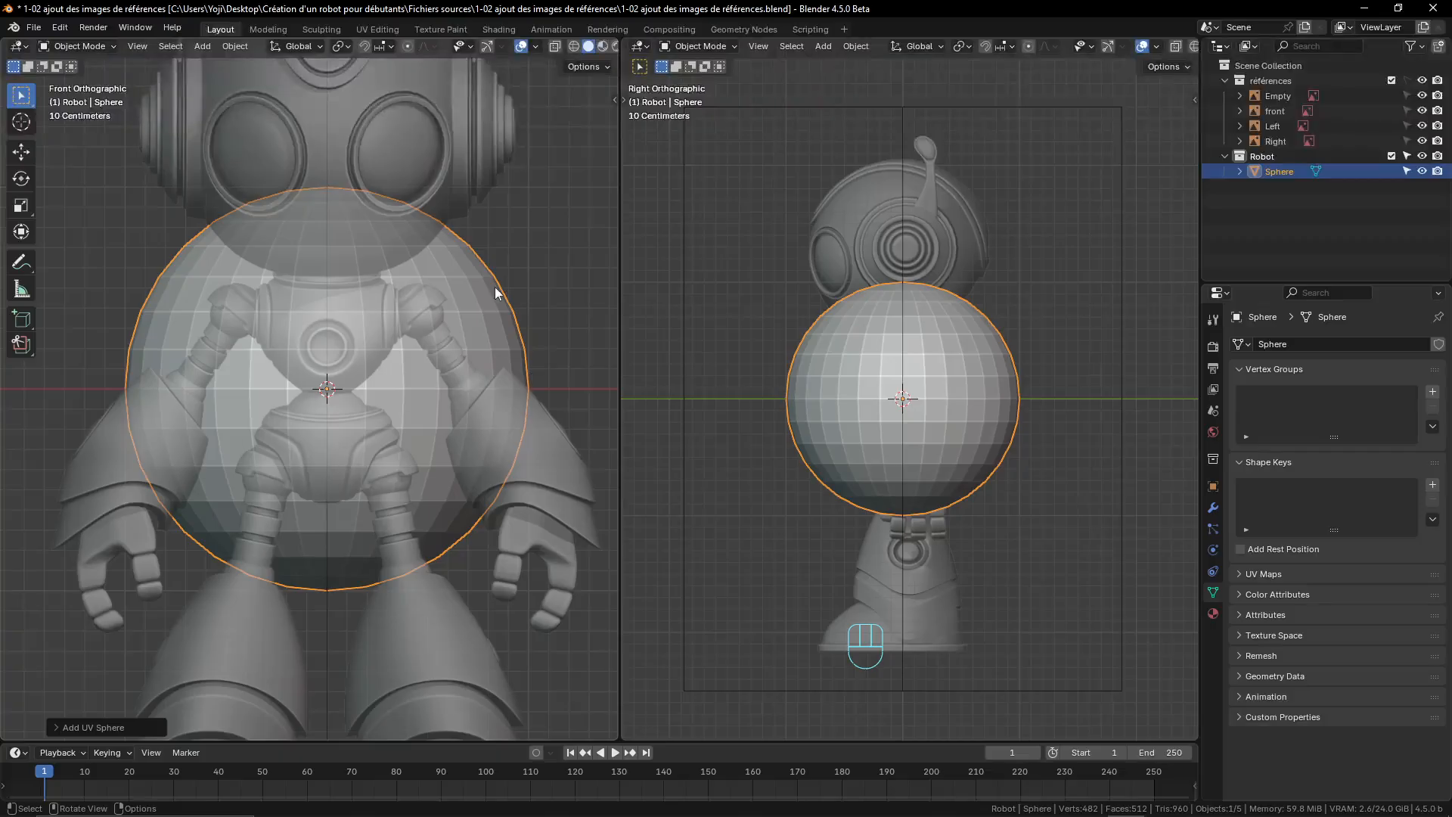
- Give the sphere a Subdivision Surface modifier and shade it smooth
left_click(1214, 507)
left_click(1342, 347)
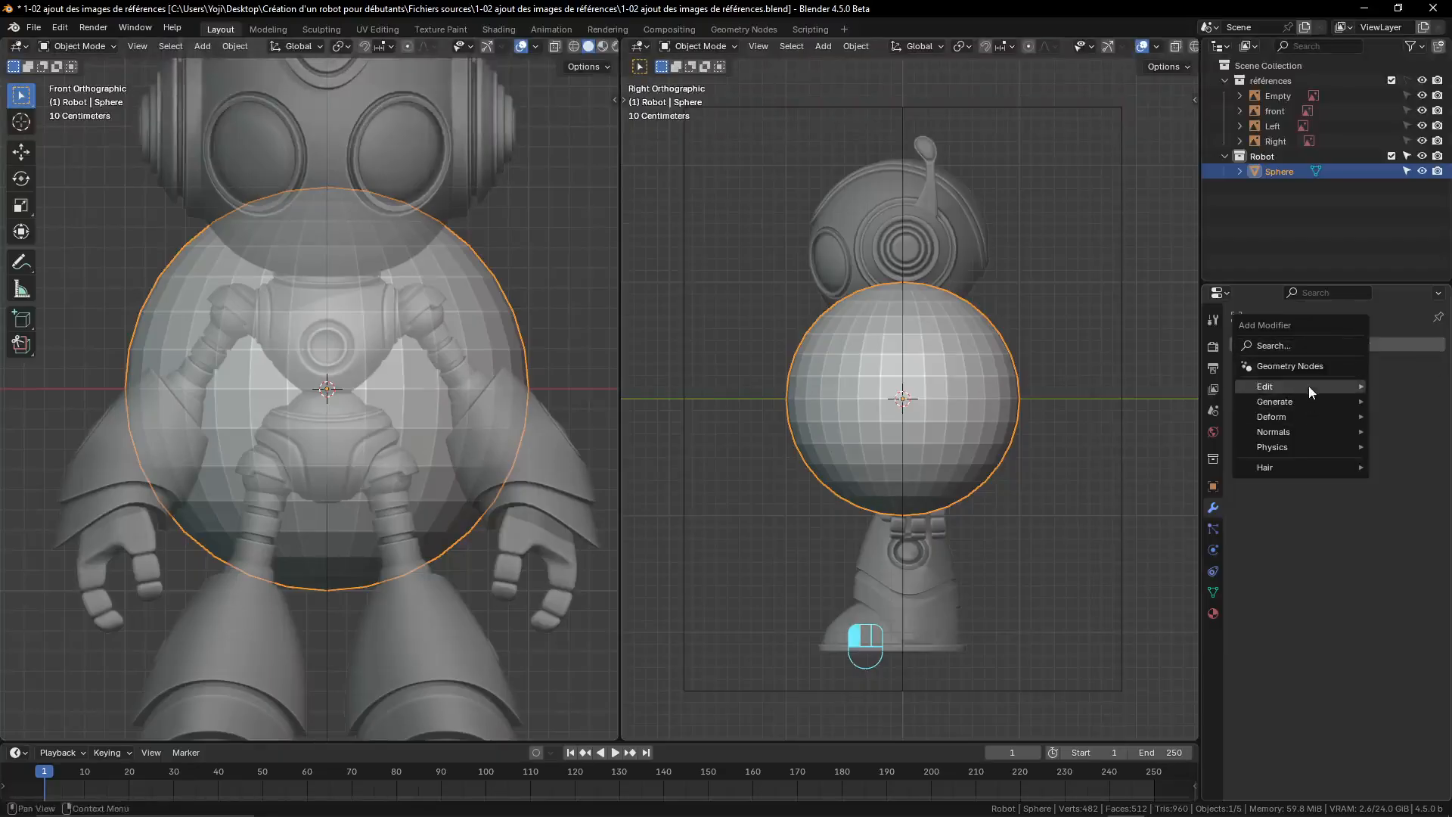
mouse_move(1304, 401)
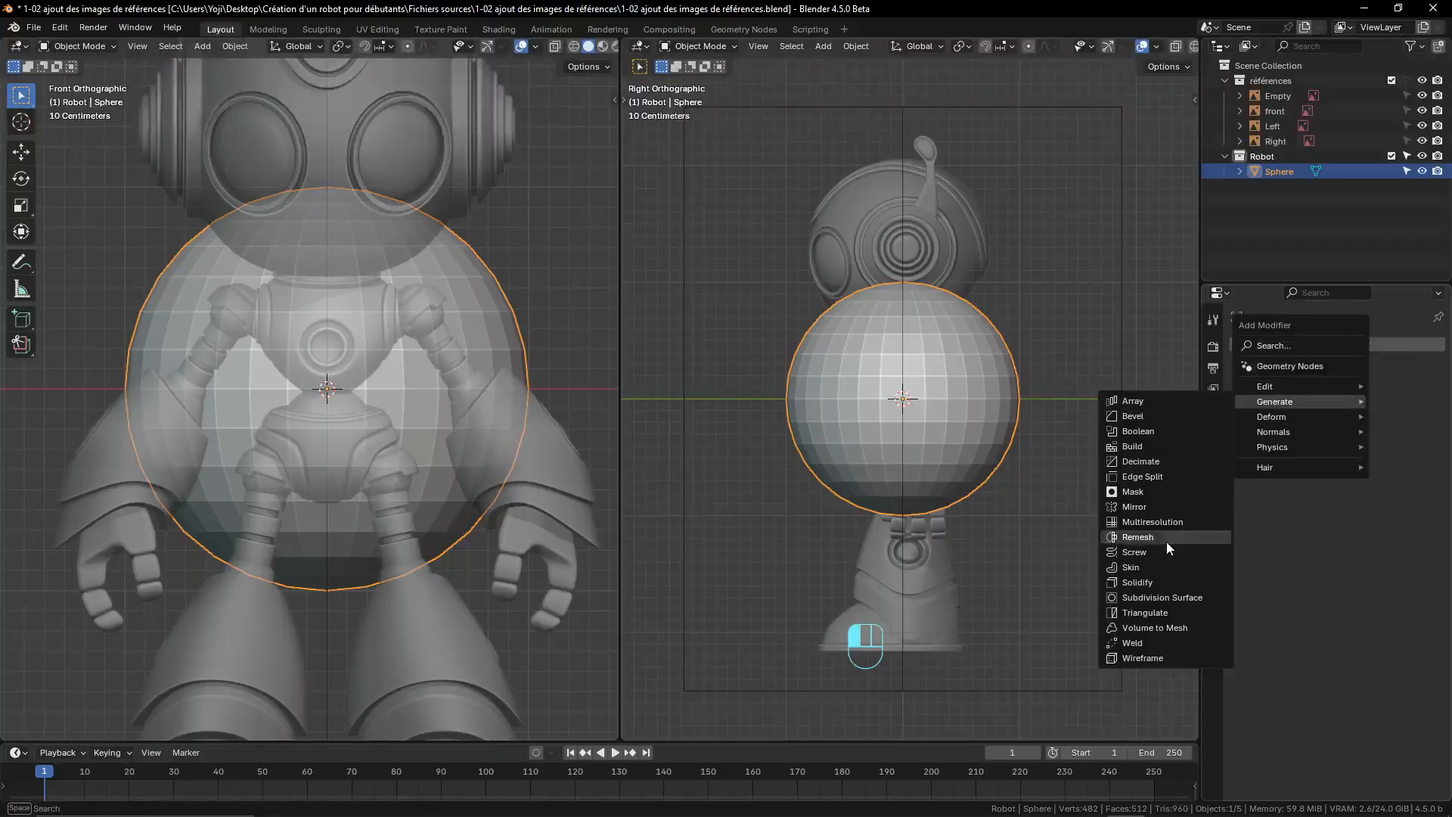
left_click(1173, 599)
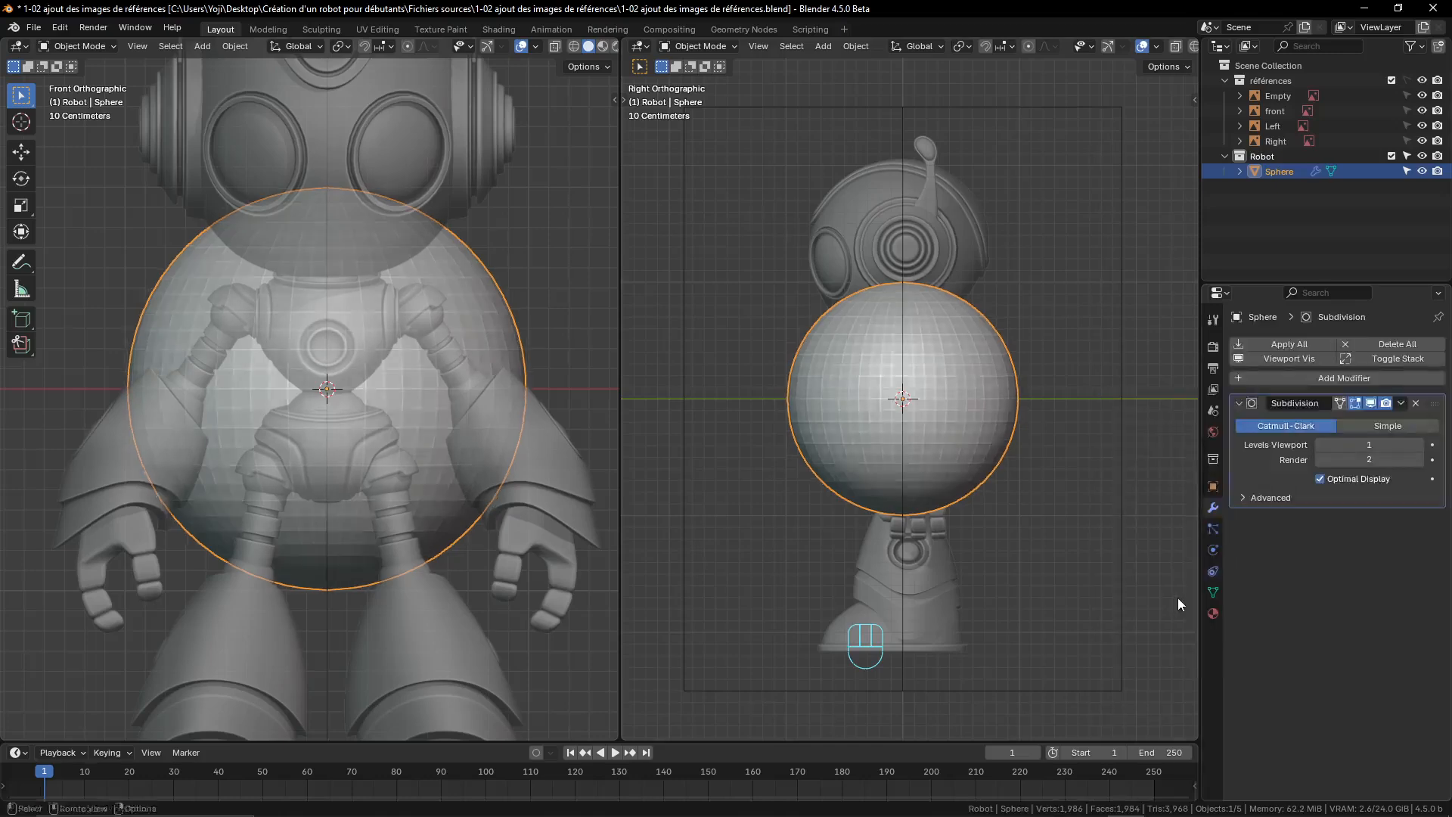
right_click(454, 280)
left_click(454, 280)
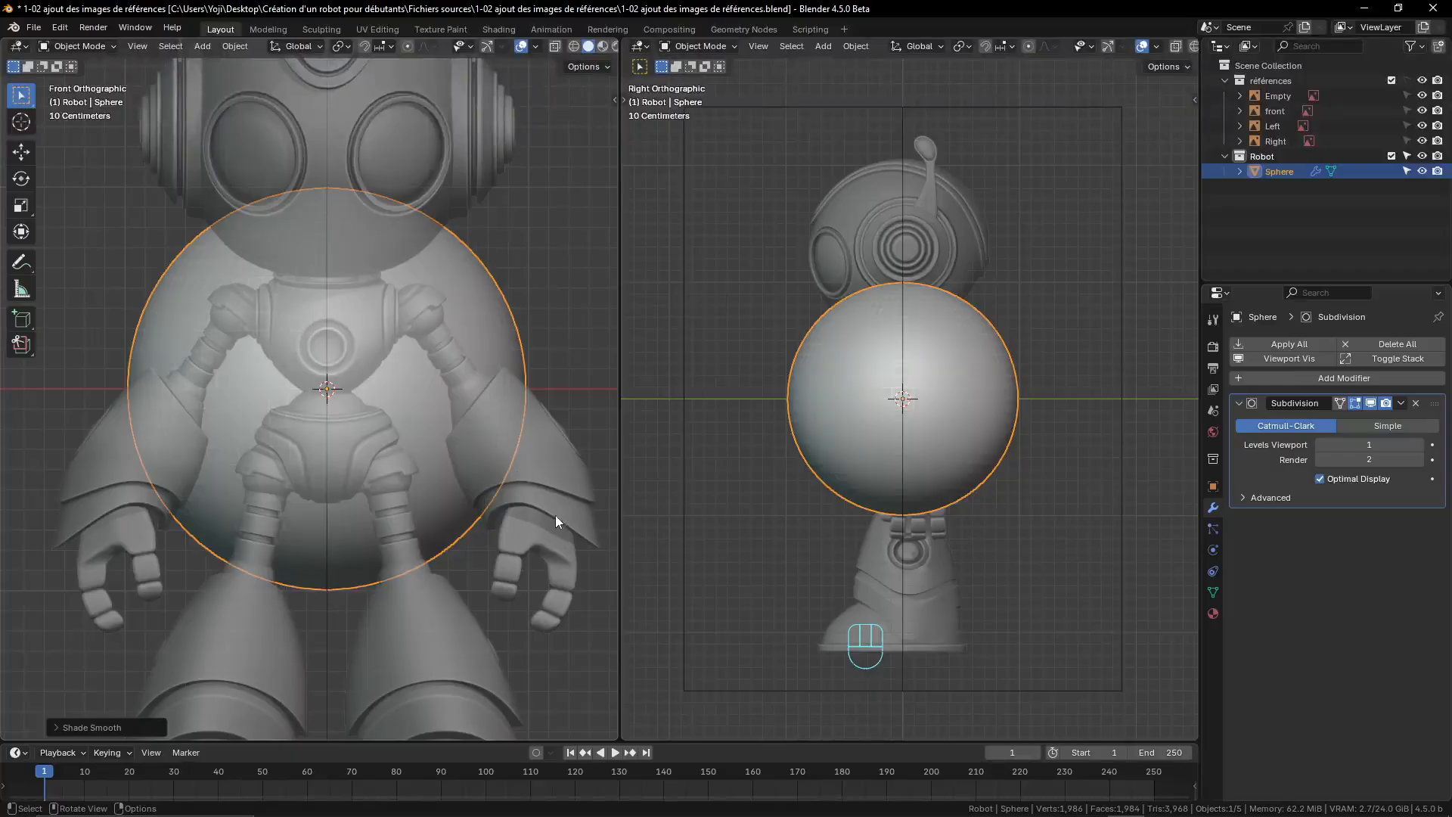
- Scale the sphere down to about 0.14 and move it onto the shoulder joint at the right of the front reference
key("s")
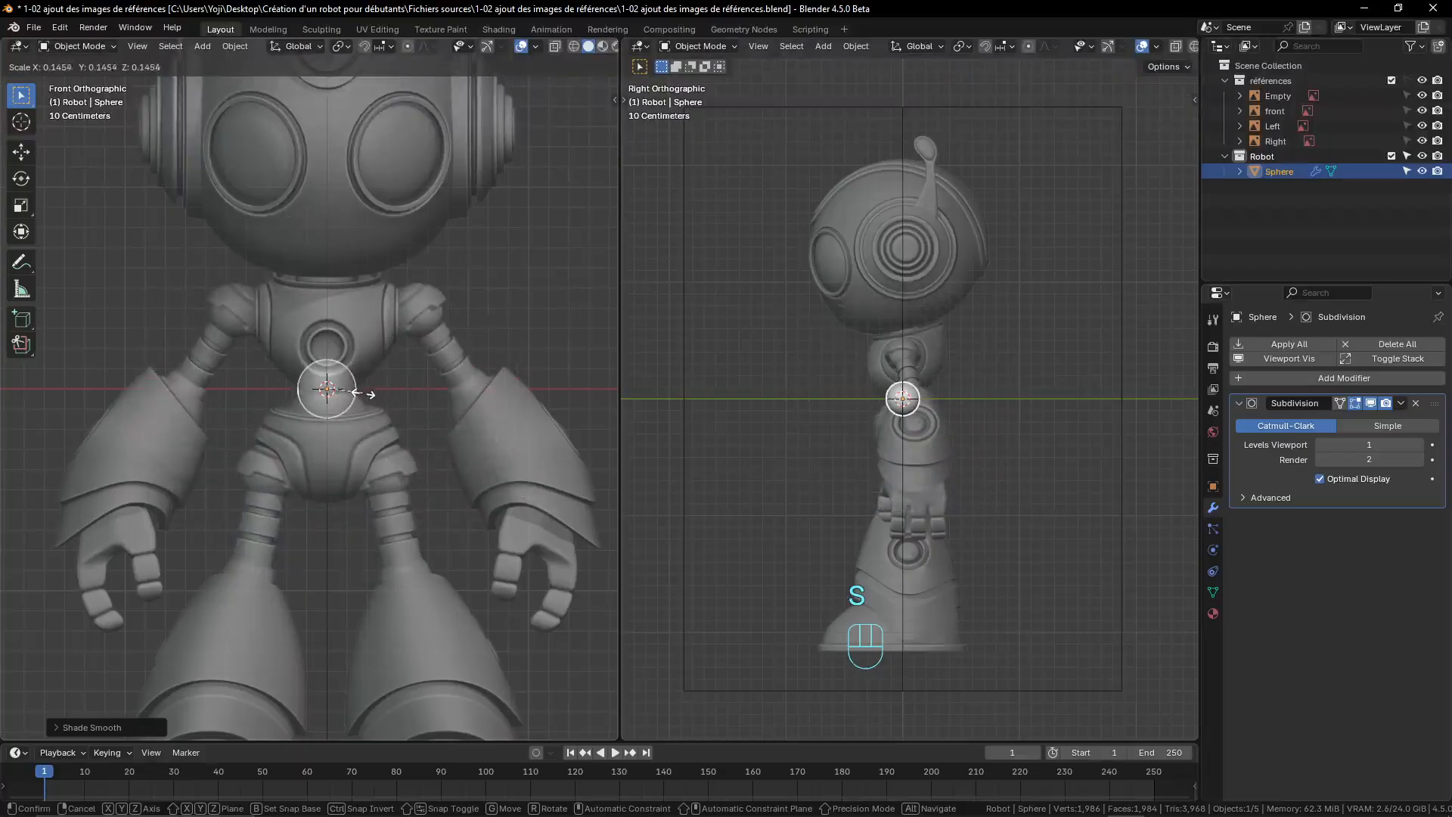
left_click(362, 392)
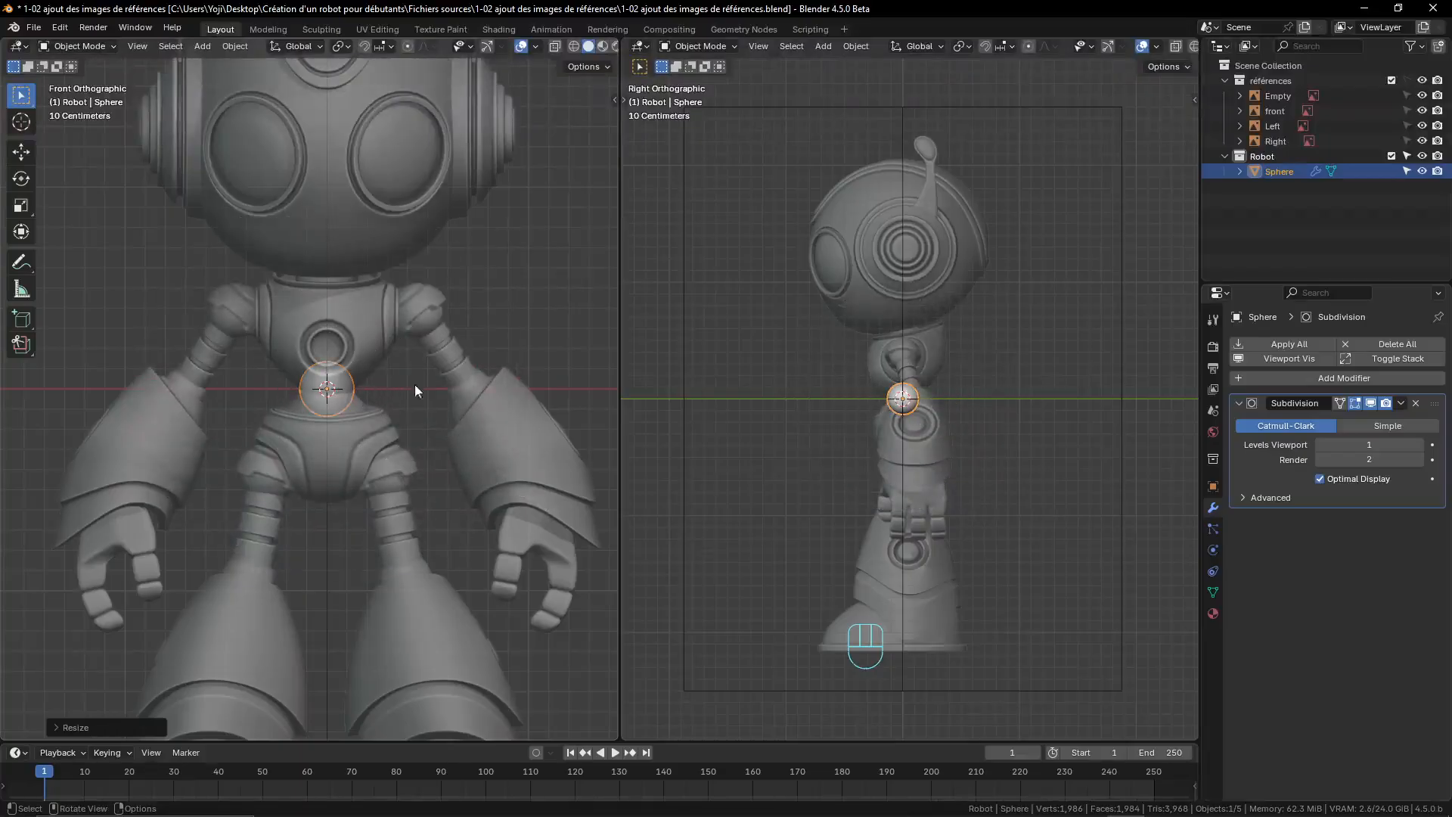
key("g")
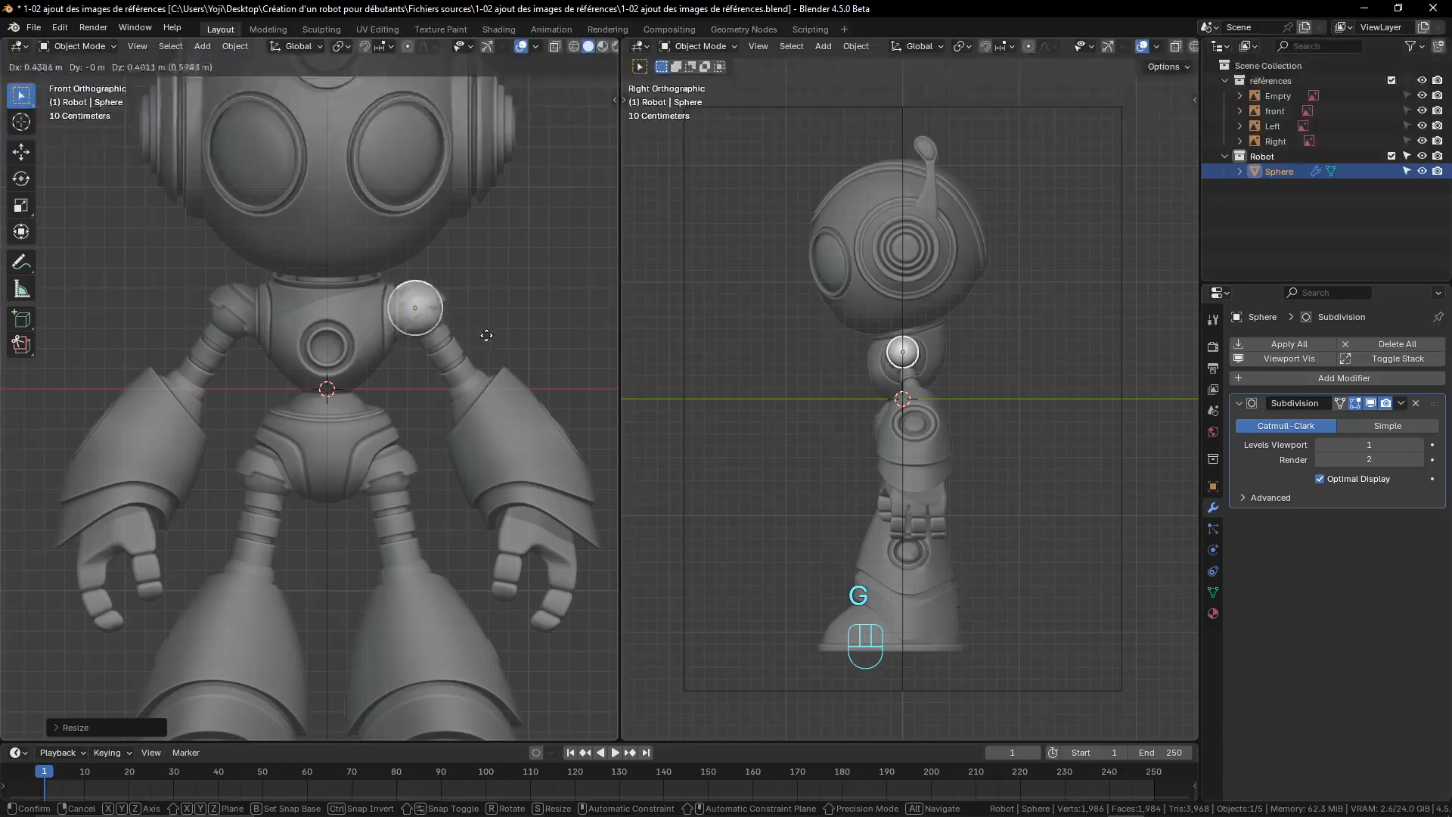
left_click(490, 337)
- Shrink the sphere slightly and nudge it down and toward the torso to match the shoulder ball in the front reference
scroll(479, 337, "up", 6)
middle_click_drag(478, 337, 168, 499, "shift")
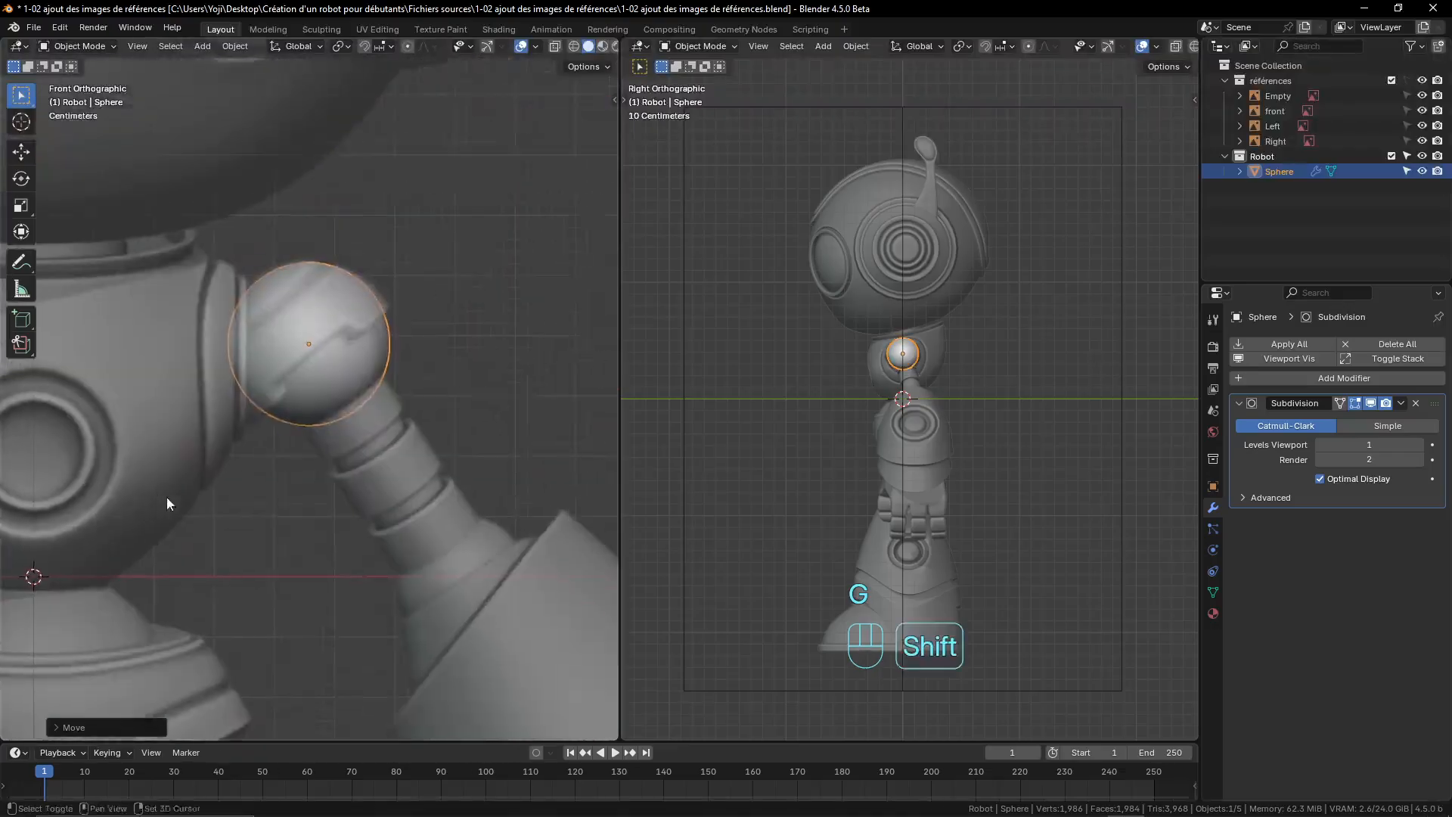
scroll(406, 442, "up", 5)
scroll(447, 433, "down", 1)
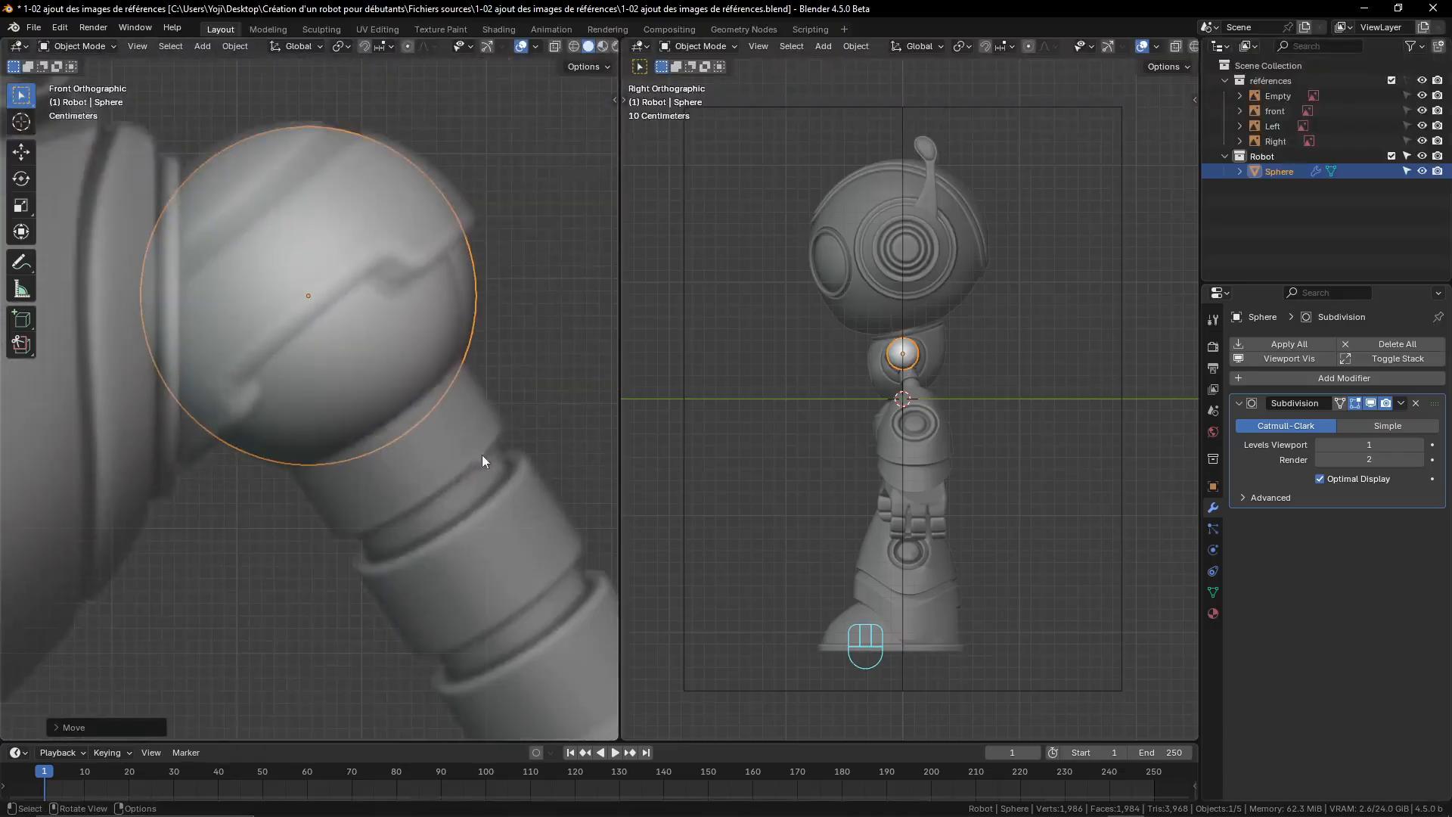
key("s")
left_click(493, 438)
key("g")
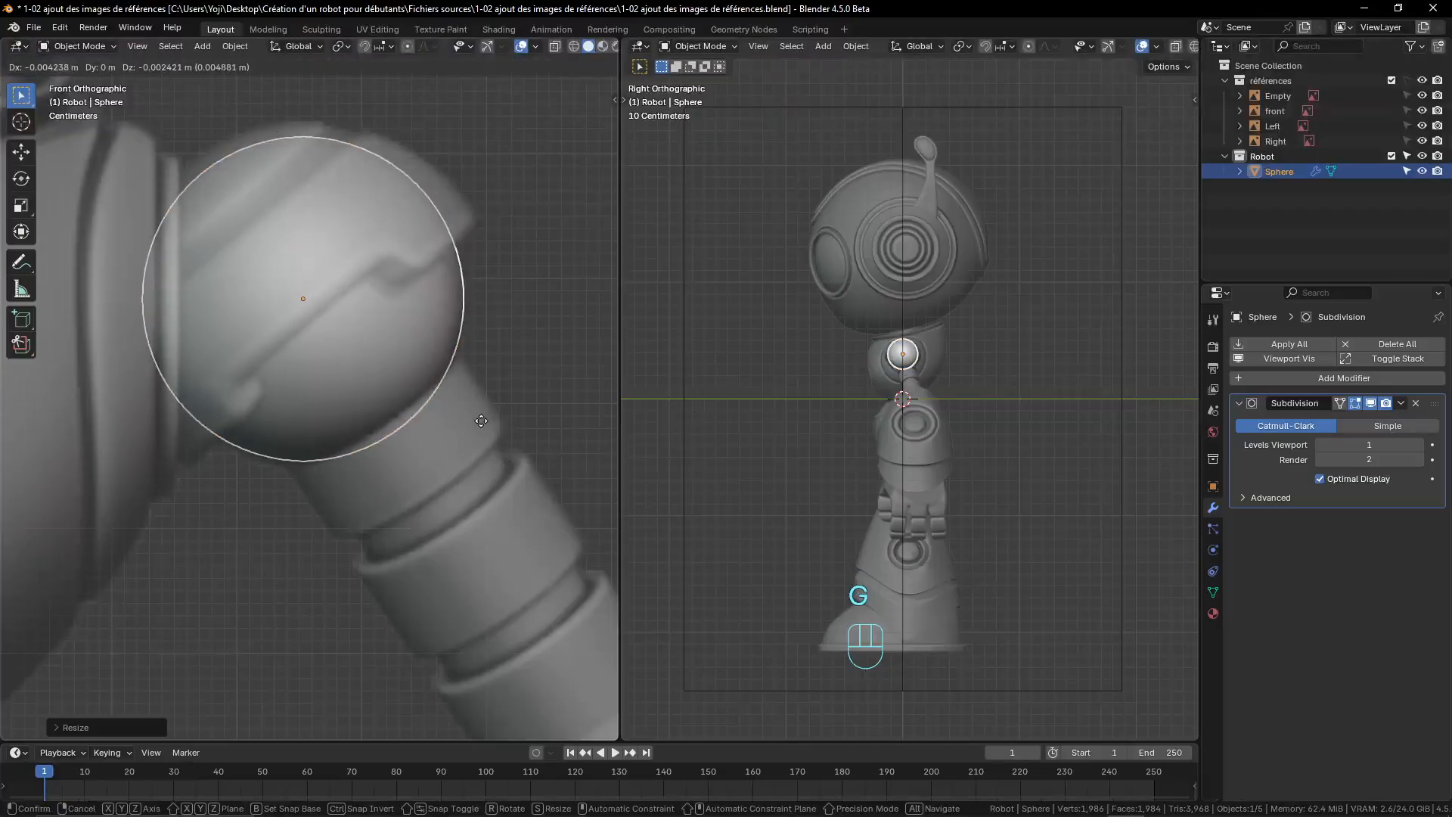
left_click(483, 421)
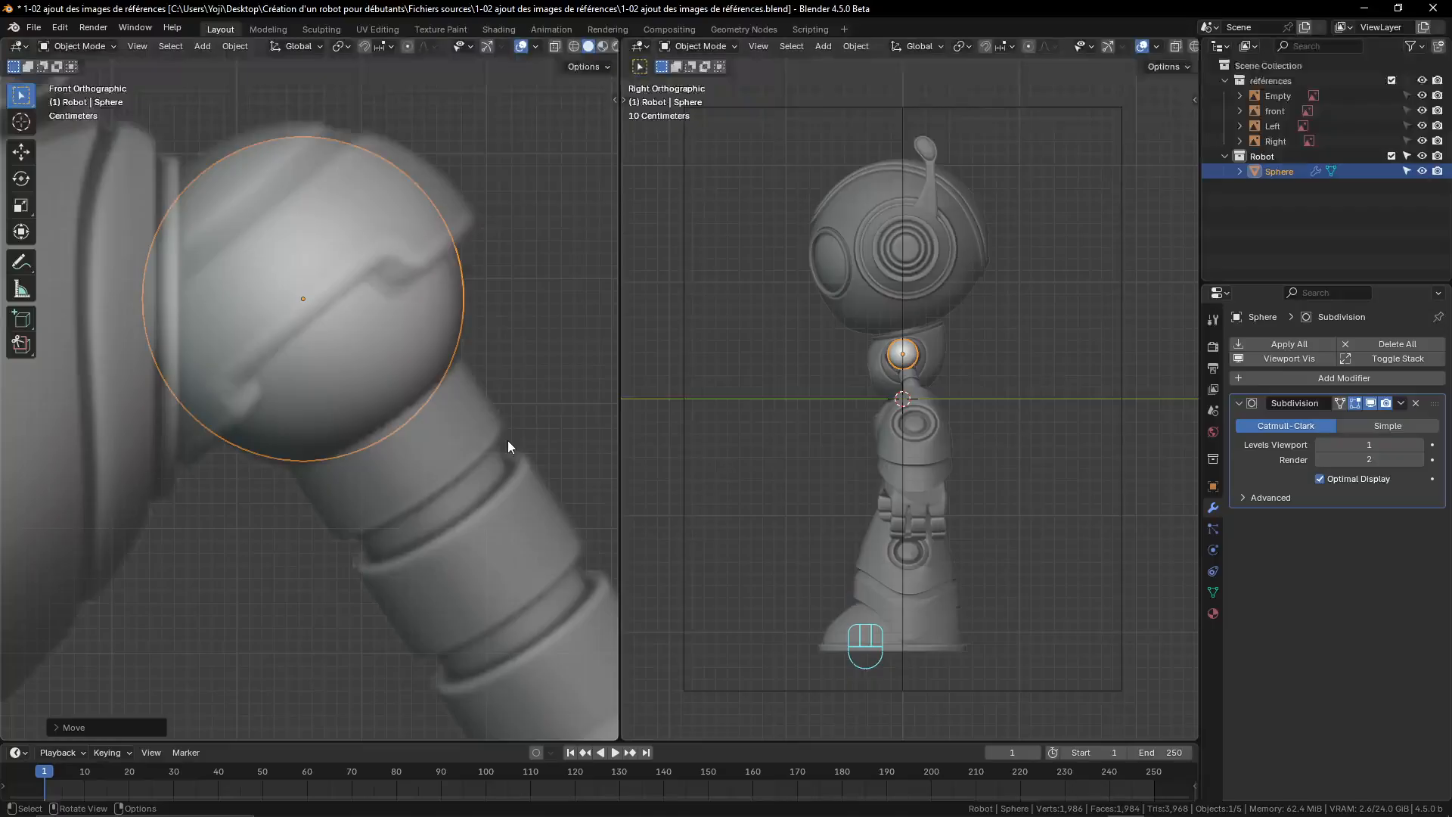
key("g")
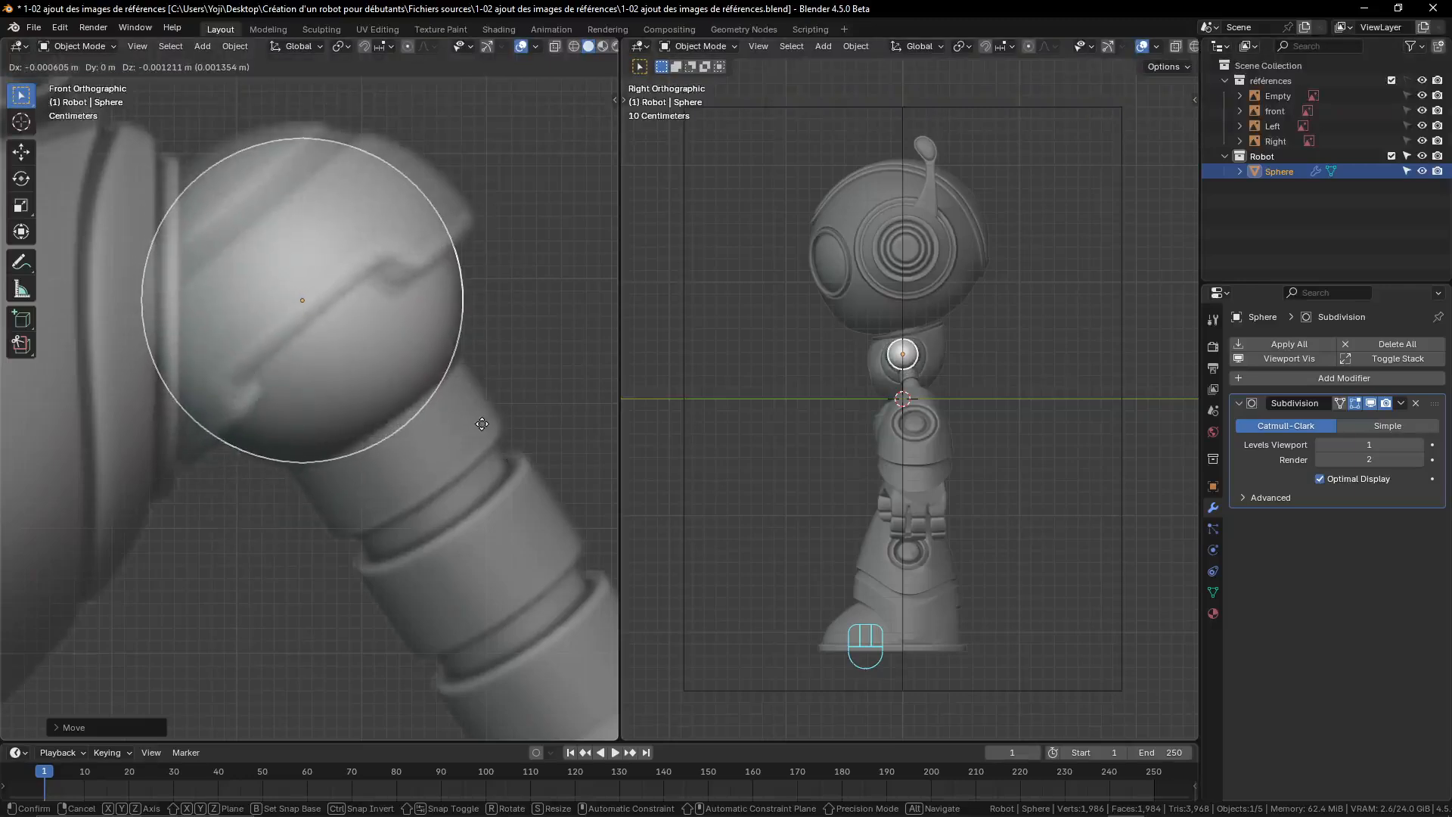
left_click(482, 424)
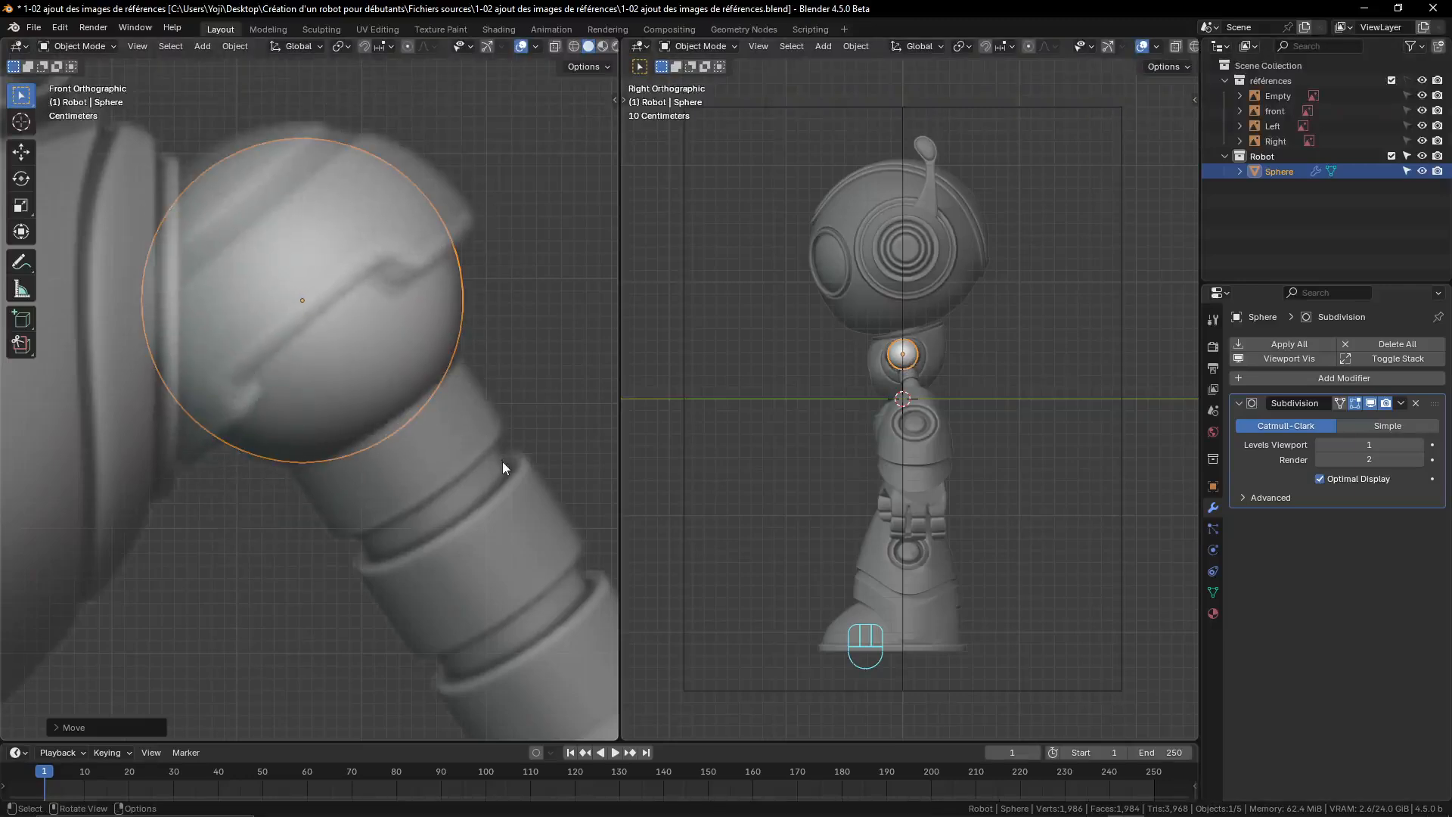
key("s")
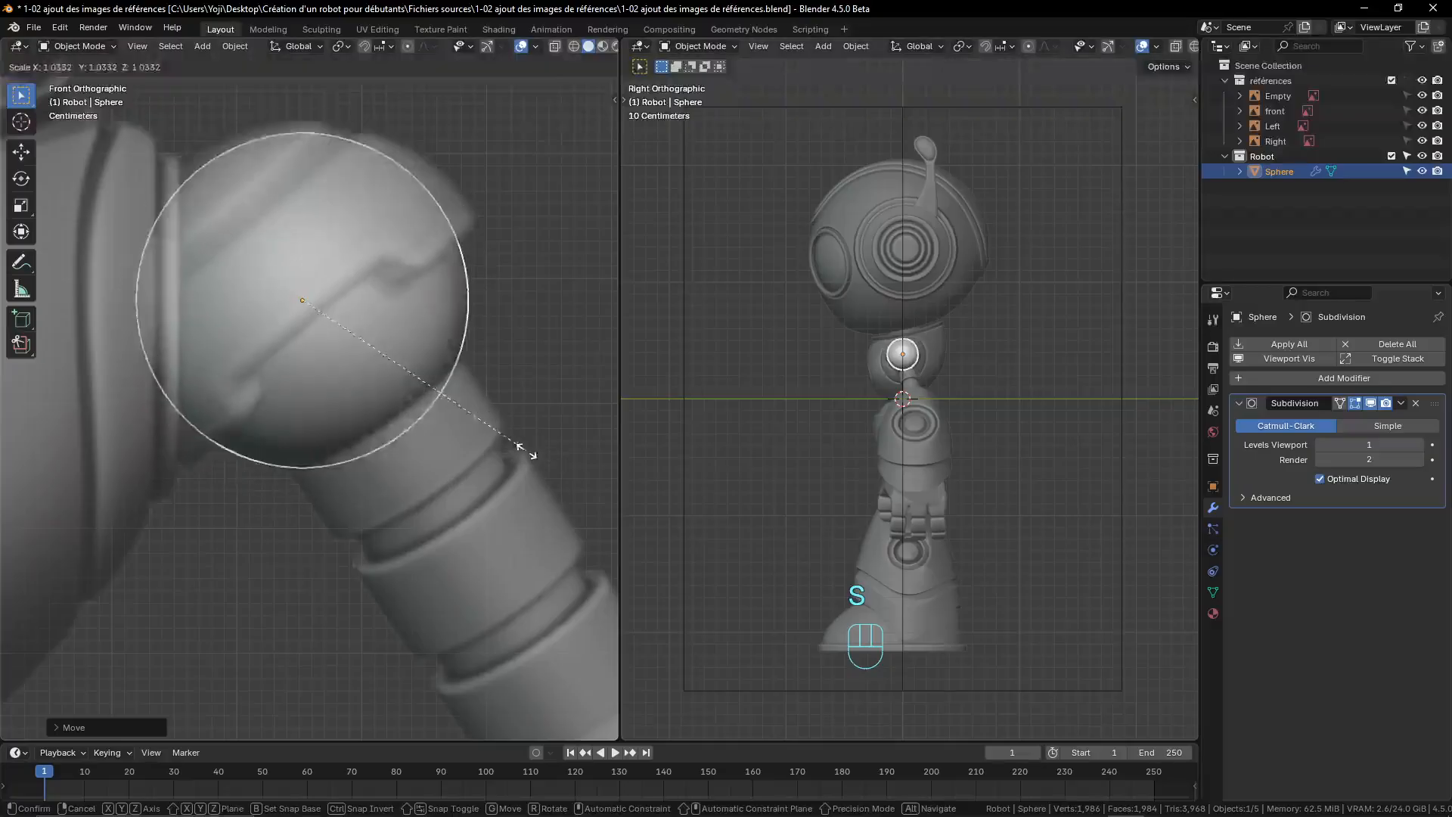
left_click(521, 455)
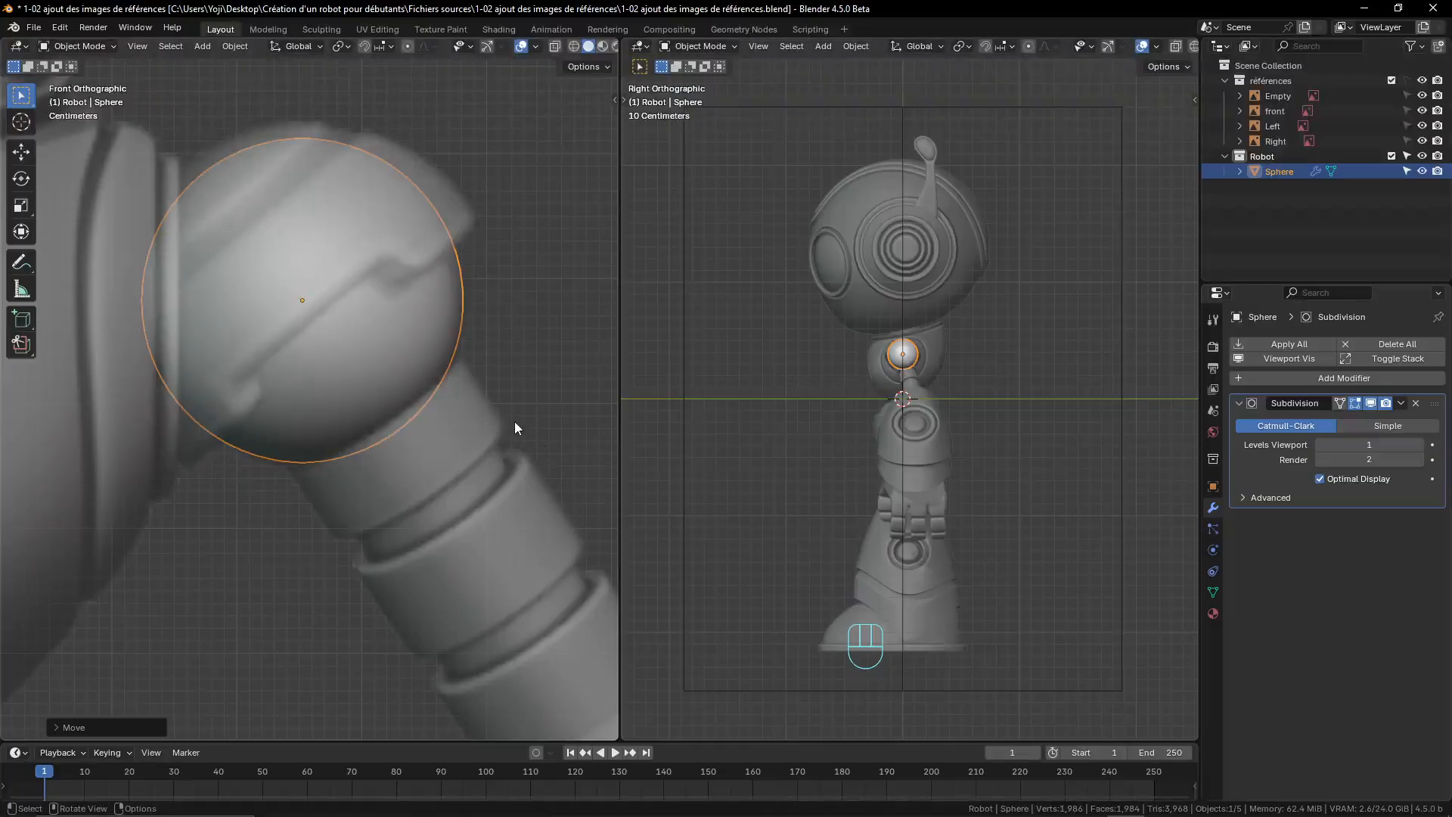
- Nudge the shoulder sphere slightly down in the front view and duplicate it onto the elbow joint of the same arm
key("g")
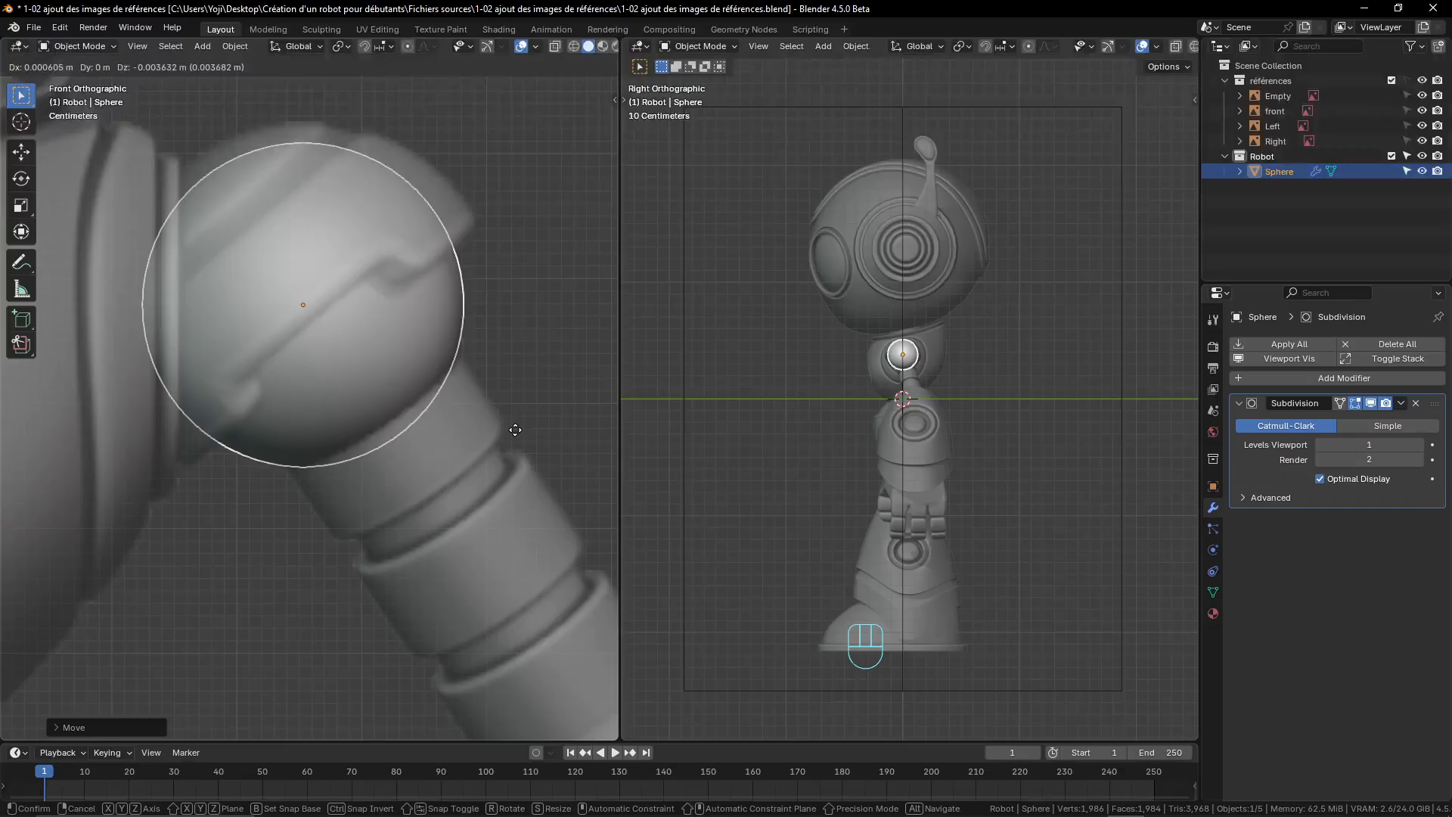
left_click(515, 430)
scroll(369, 482, "down", 7)
scroll(394, 511, "up", 2)
middle_click_drag(394, 512, 298, 321, "shift")
scroll(338, 312, "up", 2)
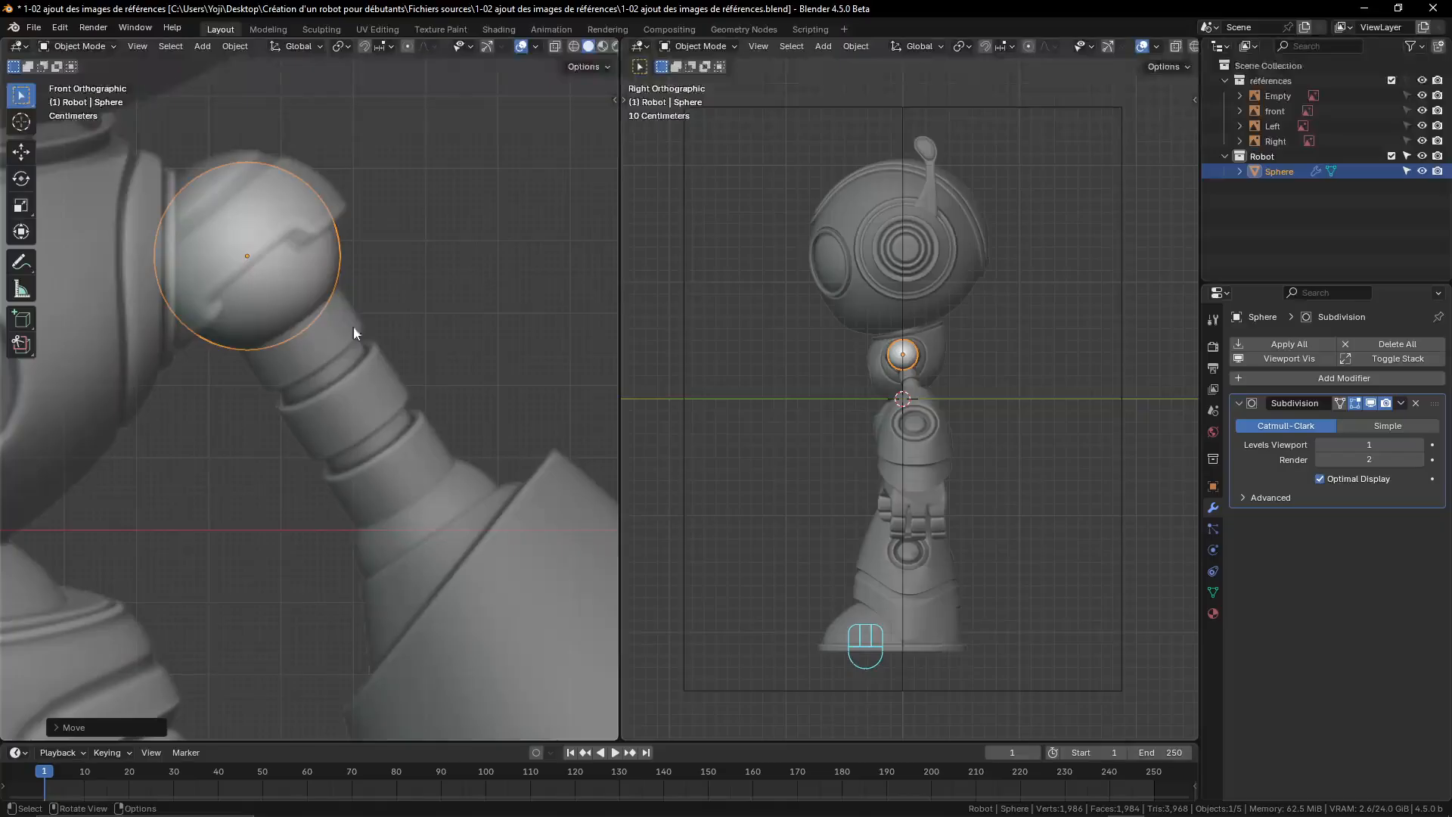
key("shift+d")
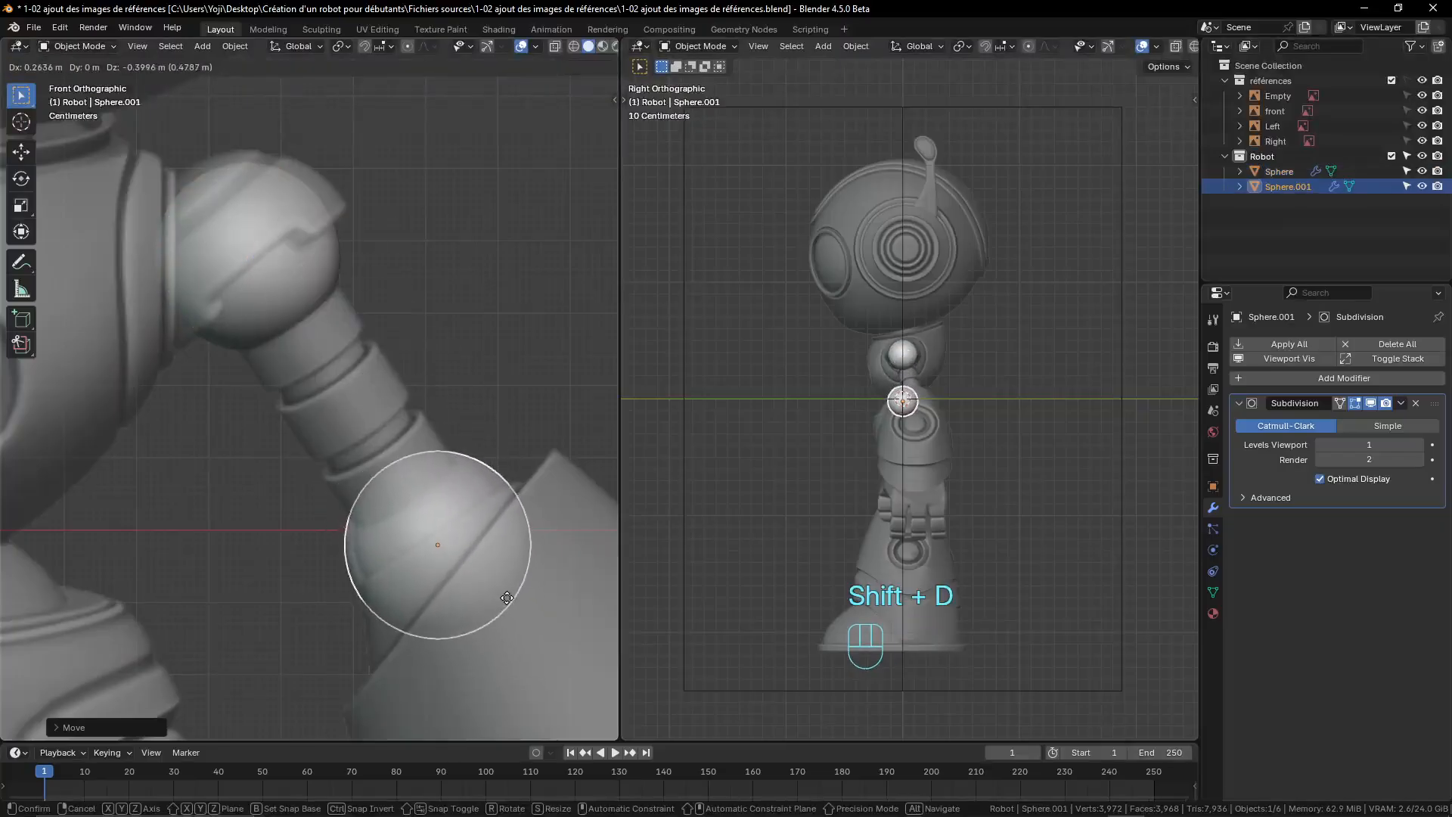
left_click(504, 592)
- Scale the elbow sphere to about 0.88 and move it about 0.11 m along Y toward the elbow in the side reference
key("s")
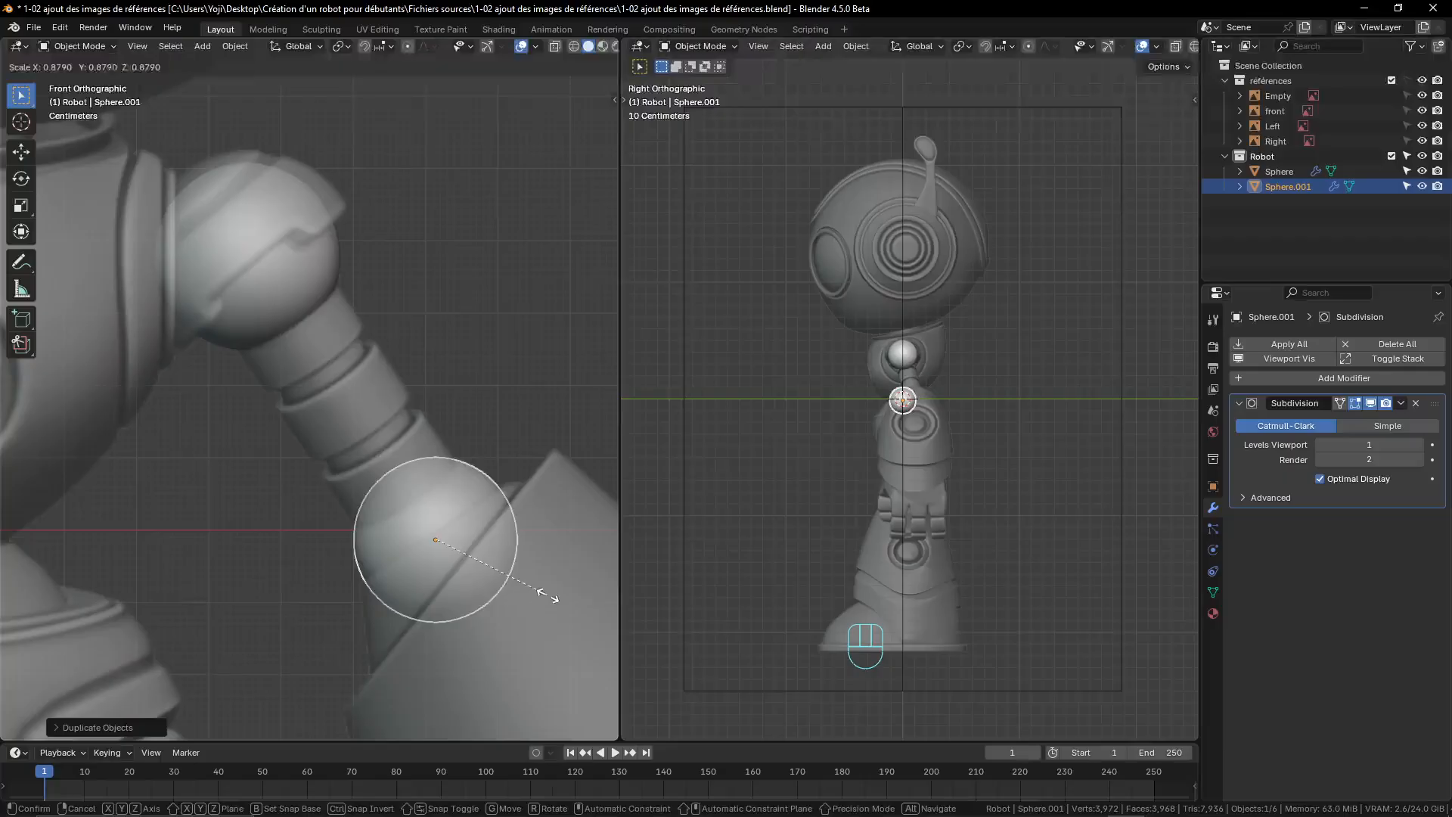
left_click(547, 595)
scroll(510, 517, "up", 3)
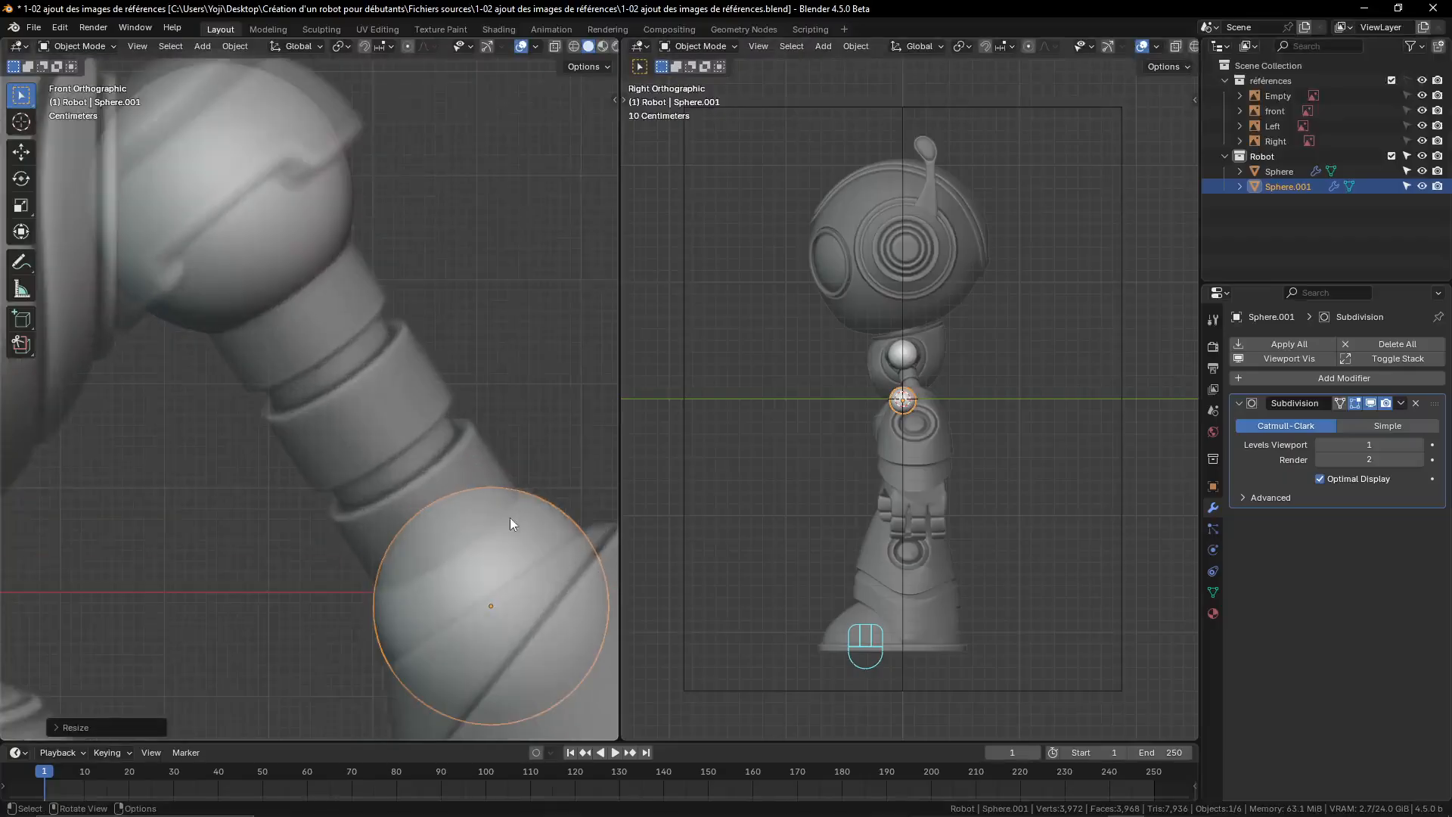
scroll(444, 516, "down", 3)
scroll(461, 533, "up", 2)
scroll(462, 534, "down", 2)
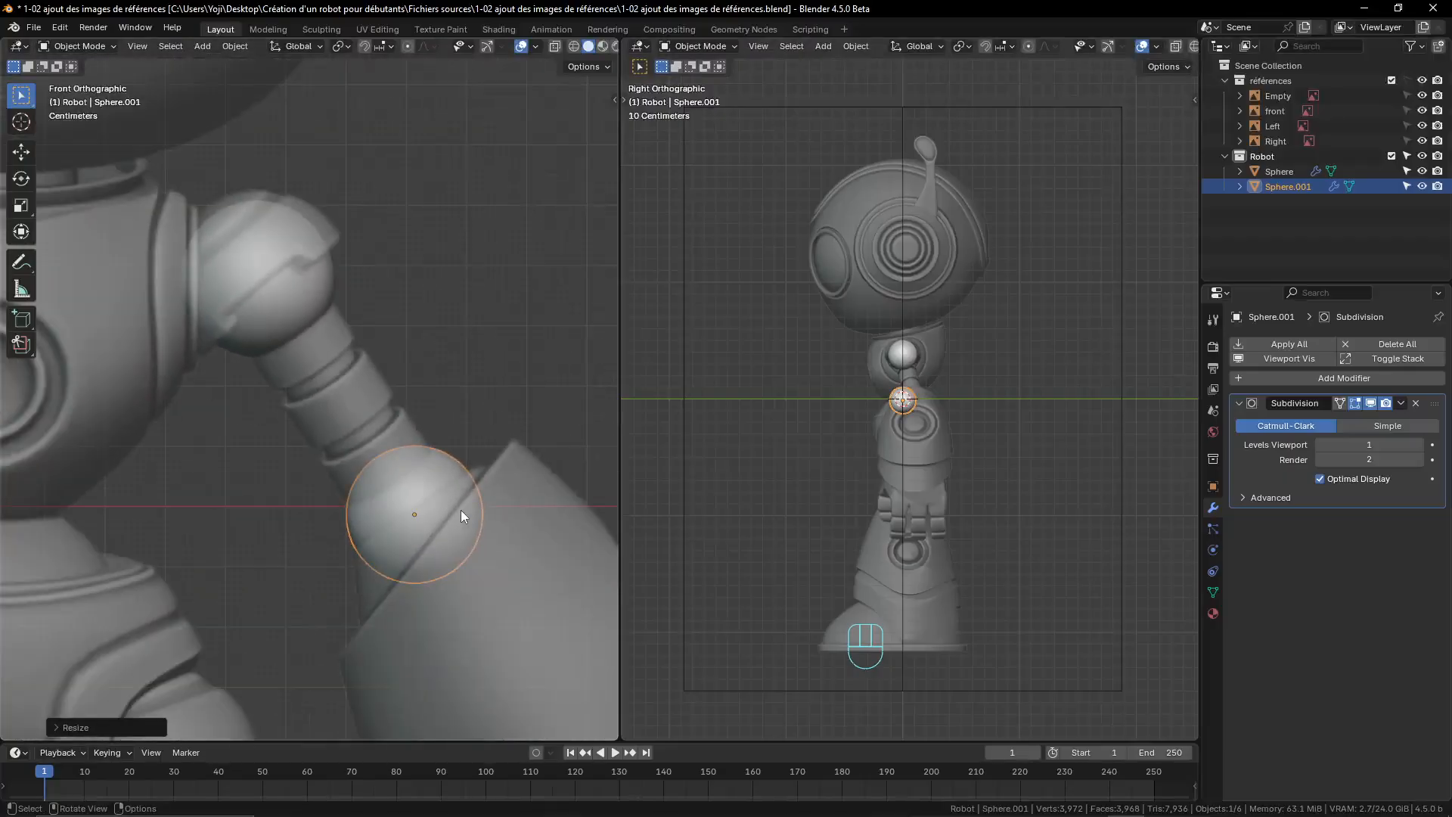
scroll(941, 402, "up", 6)
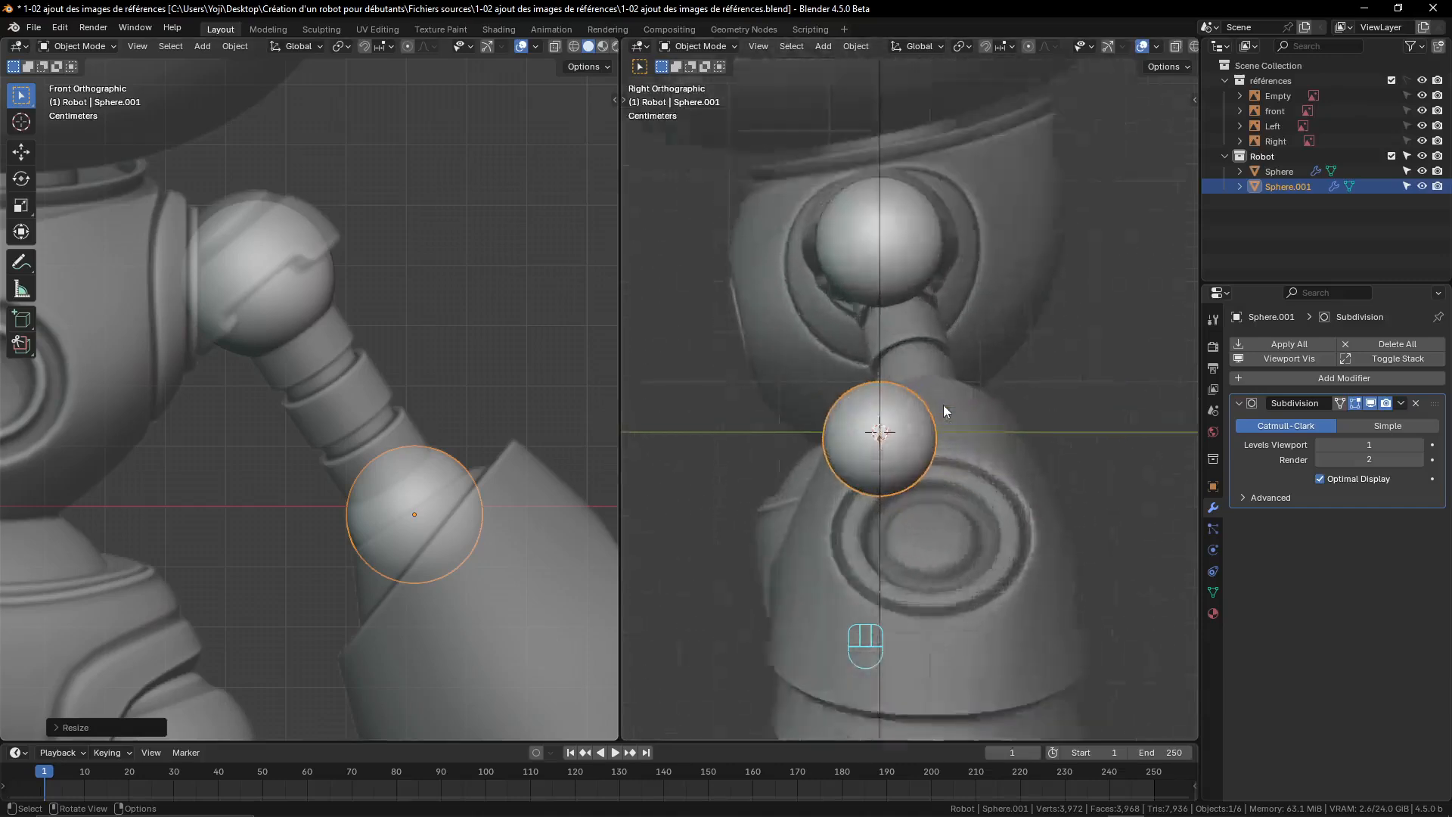
scroll(942, 405, "up", 3)
scroll(943, 406, "down", 3)
scroll(943, 406, "up", 1)
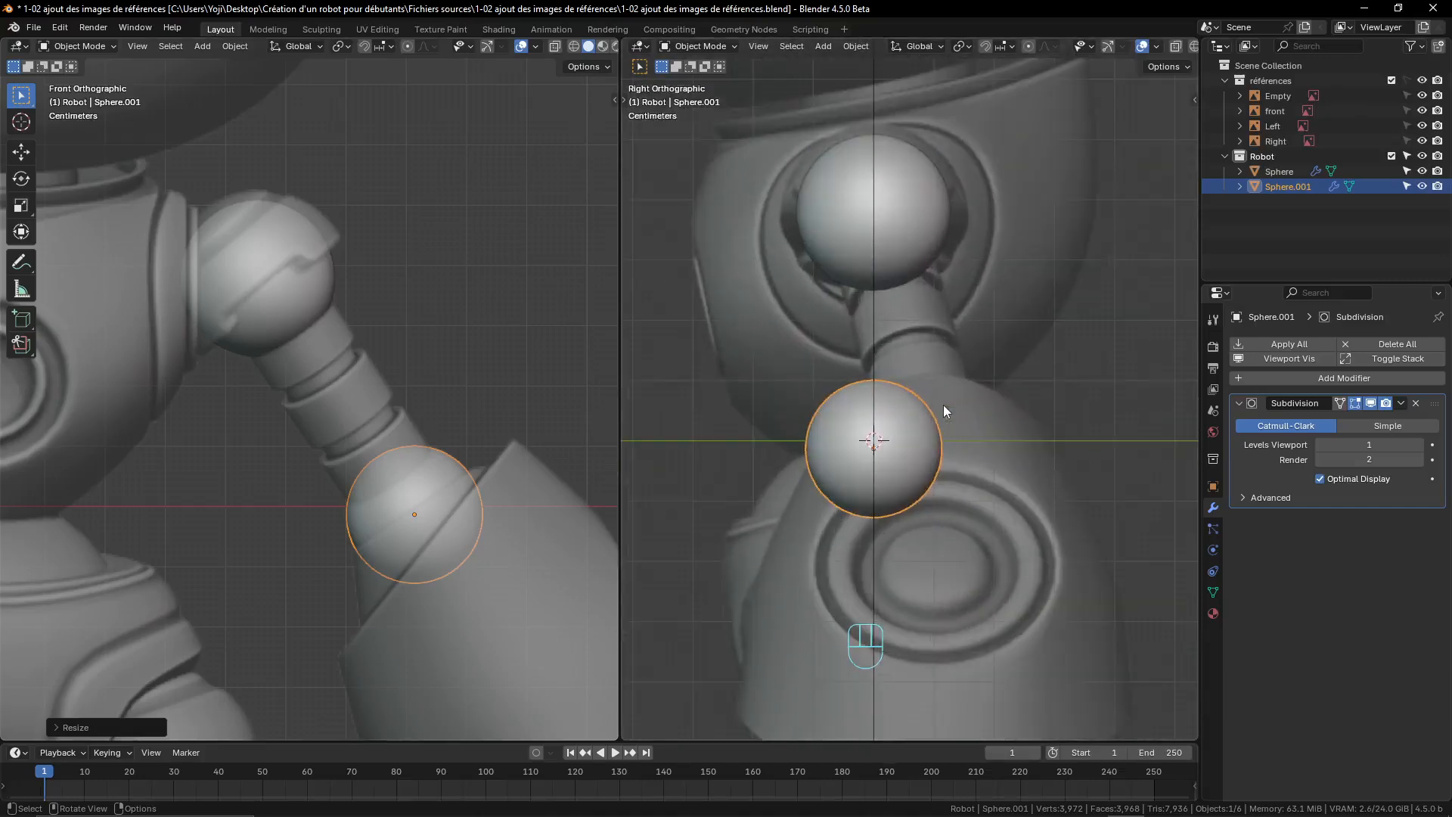
key("g")
key("y")
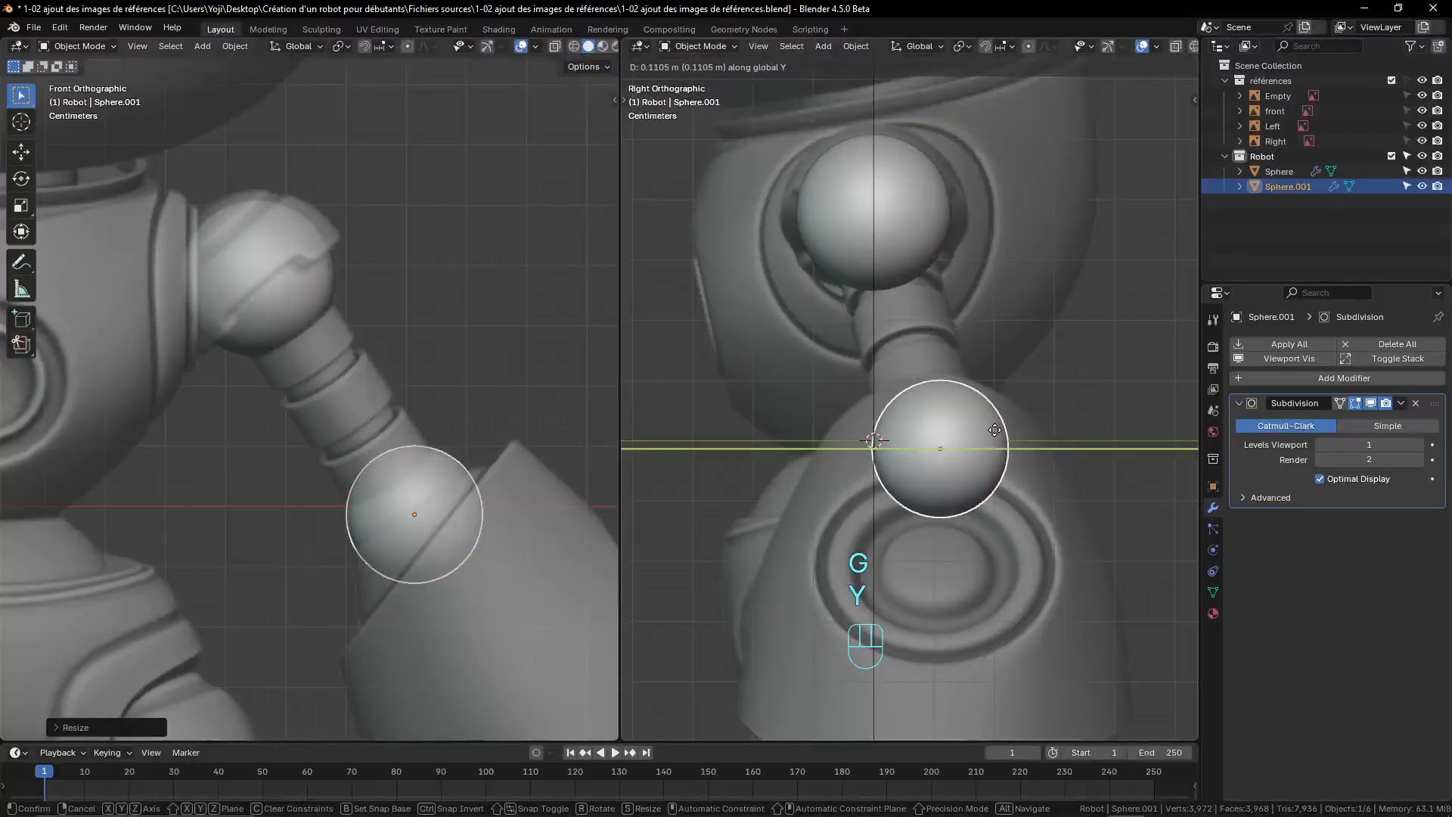
left_click(994, 427)
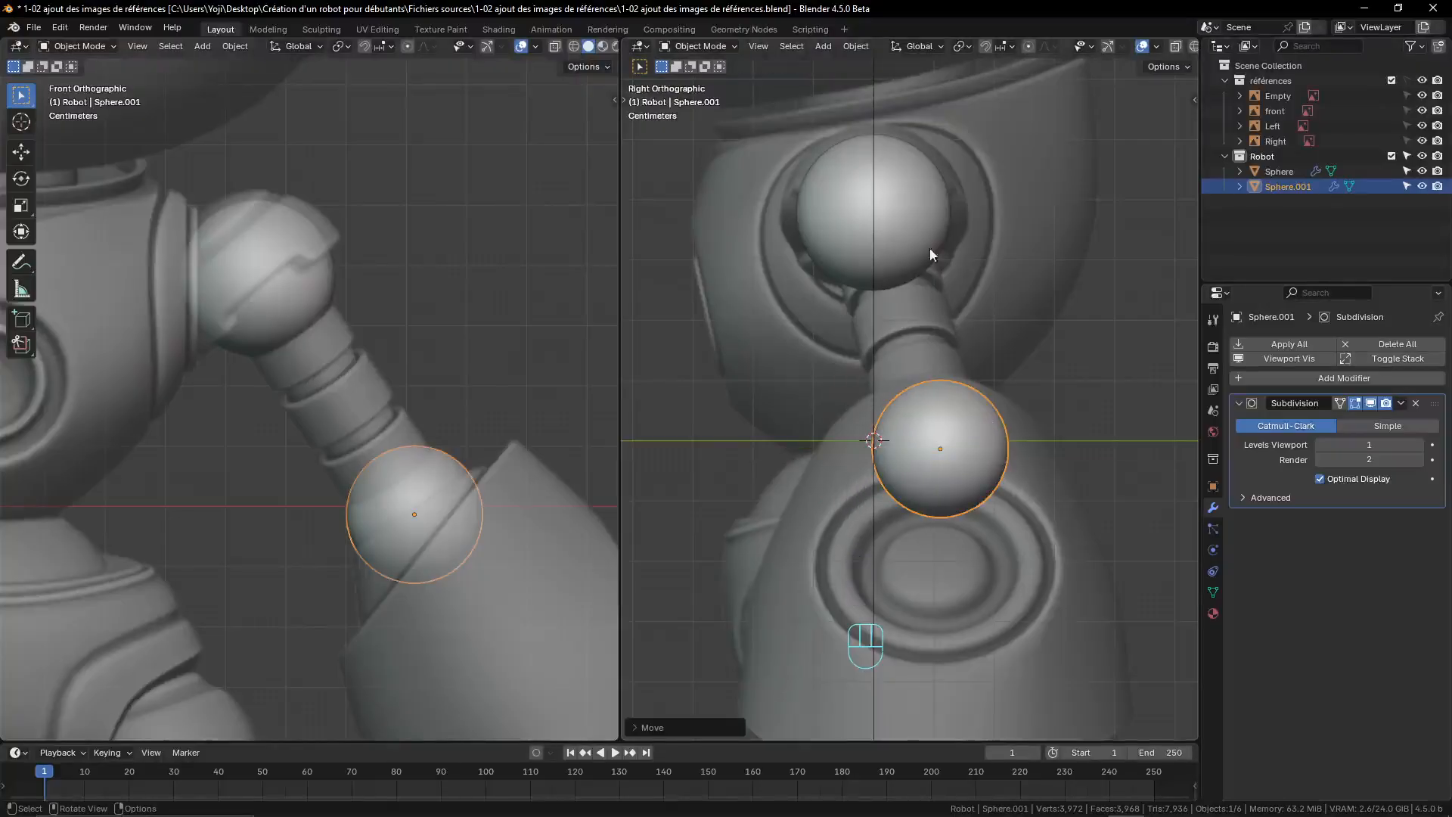
- Duplicate the shoulder sphere onto the hip joint of the leg on the same side in the front reference
left_click(910, 212)
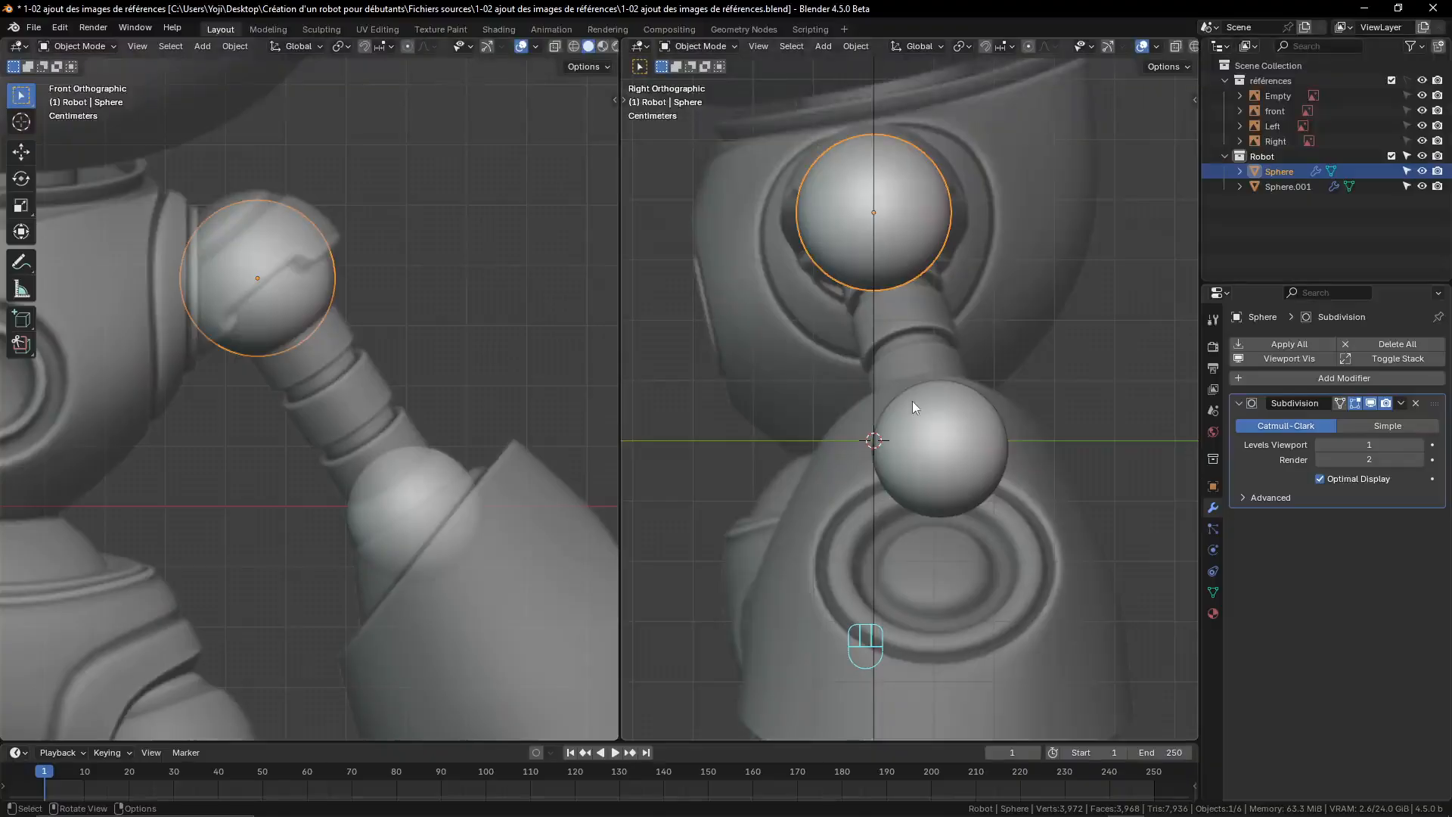
scroll(290, 386, "down", 7)
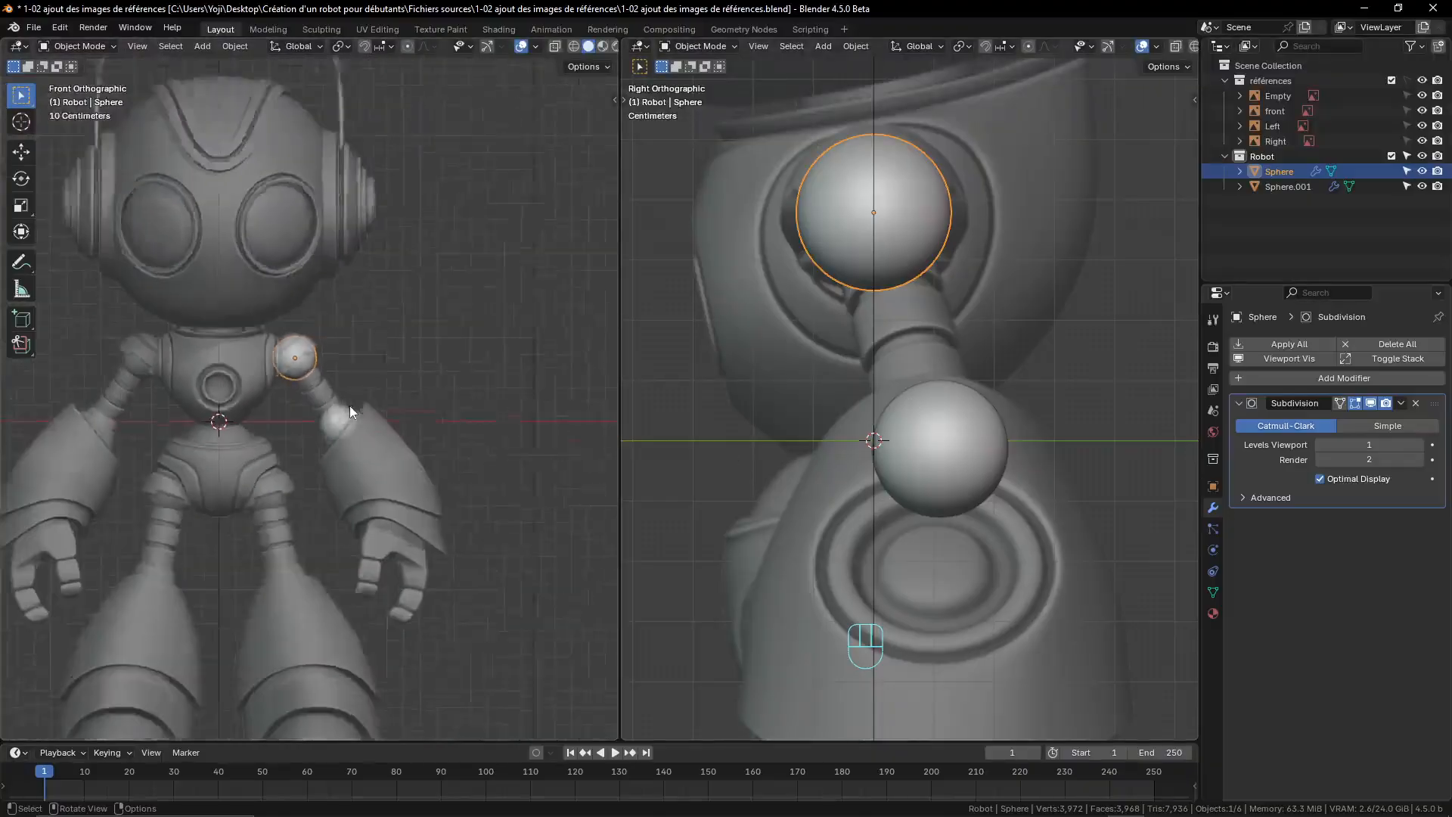
scroll(363, 399, "up", 2)
middle_click_drag(389, 372, 445, 288, "shift")
scroll(416, 338, "up", 2)
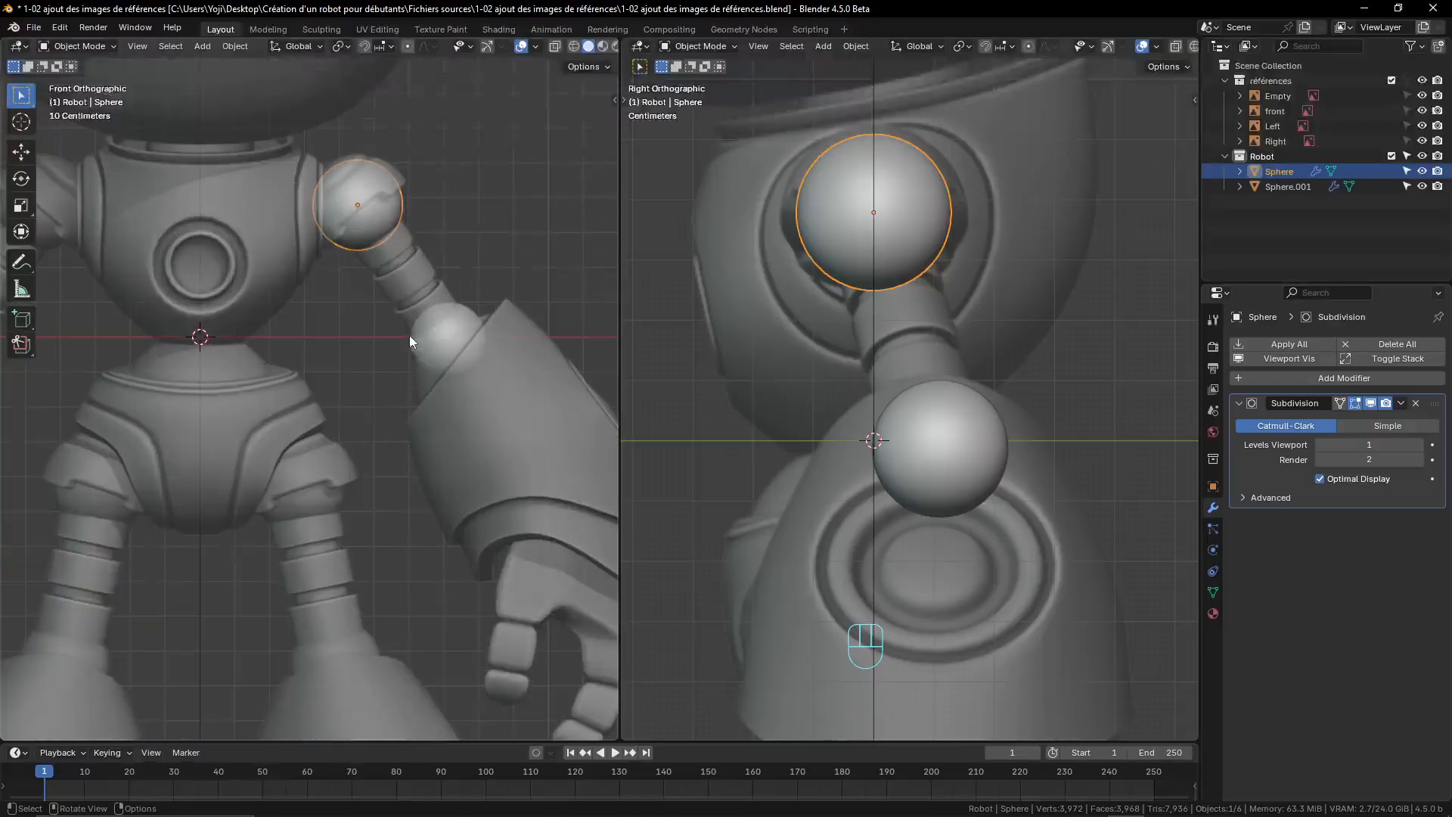
scroll(337, 510, "up", 2)
scroll(338, 505, "down", 1)
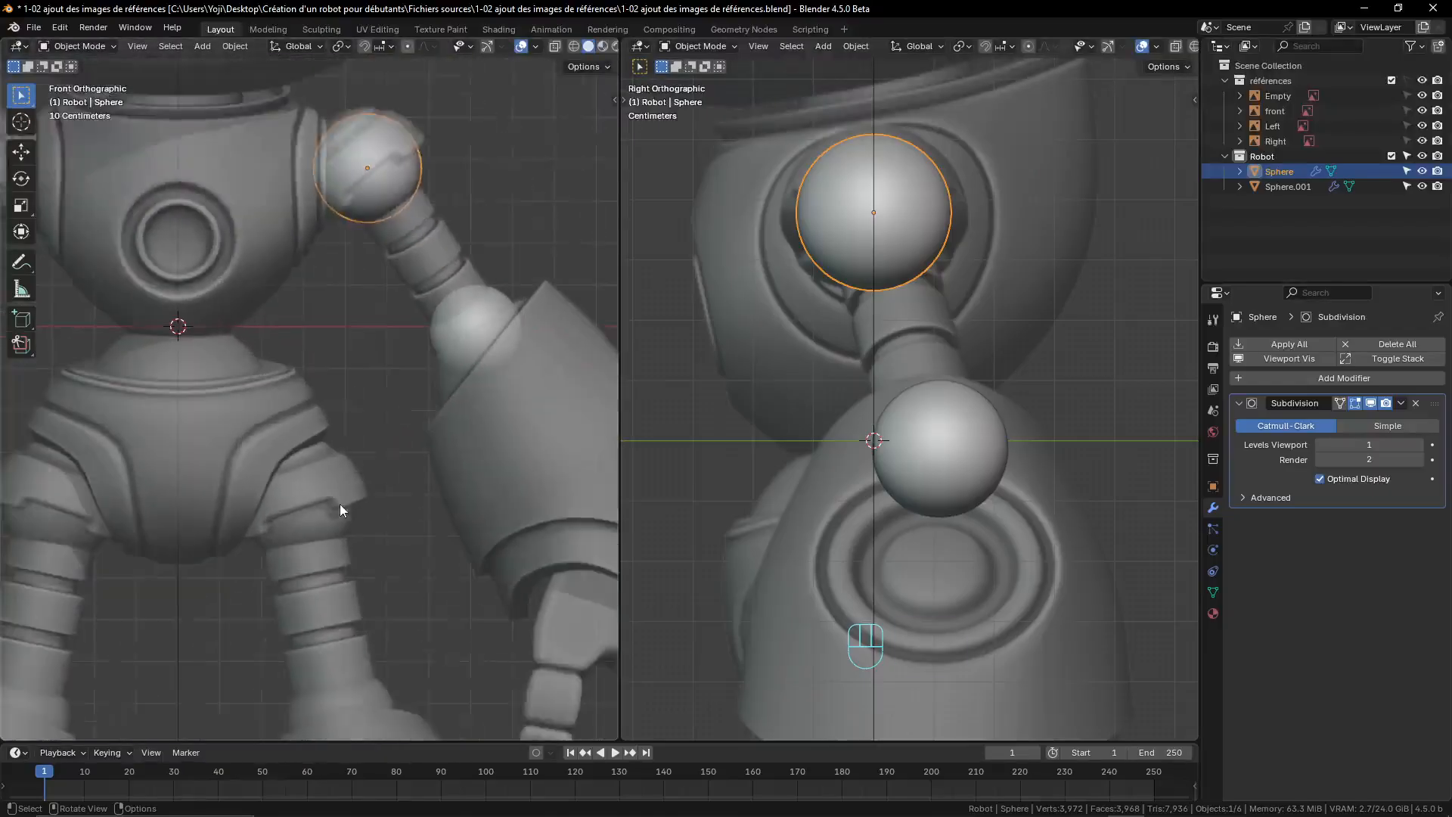
middle_click_drag(340, 510, 348, 372, "shift")
scroll(344, 325, "up", 3)
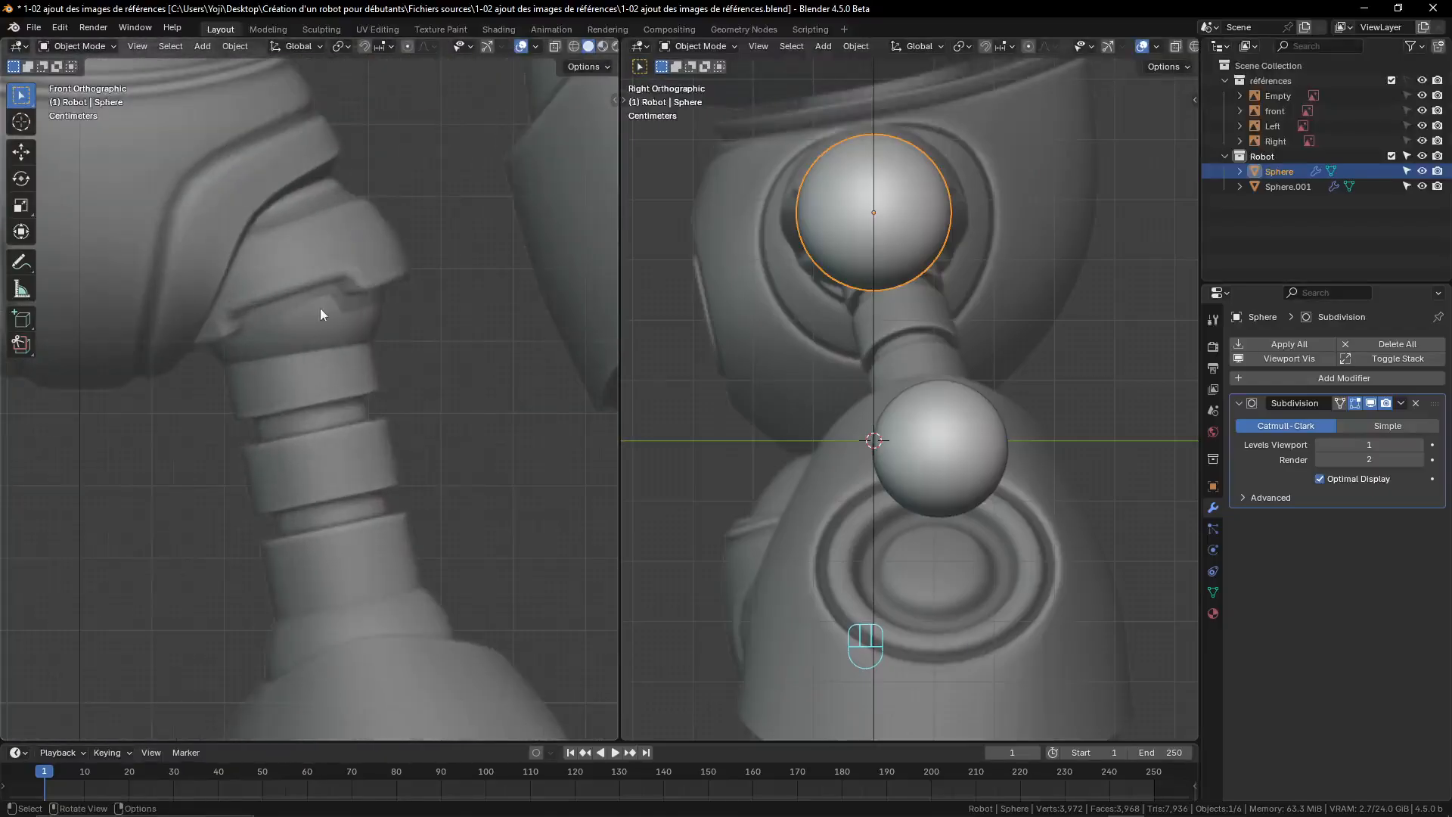
scroll(321, 310, "down", 5)
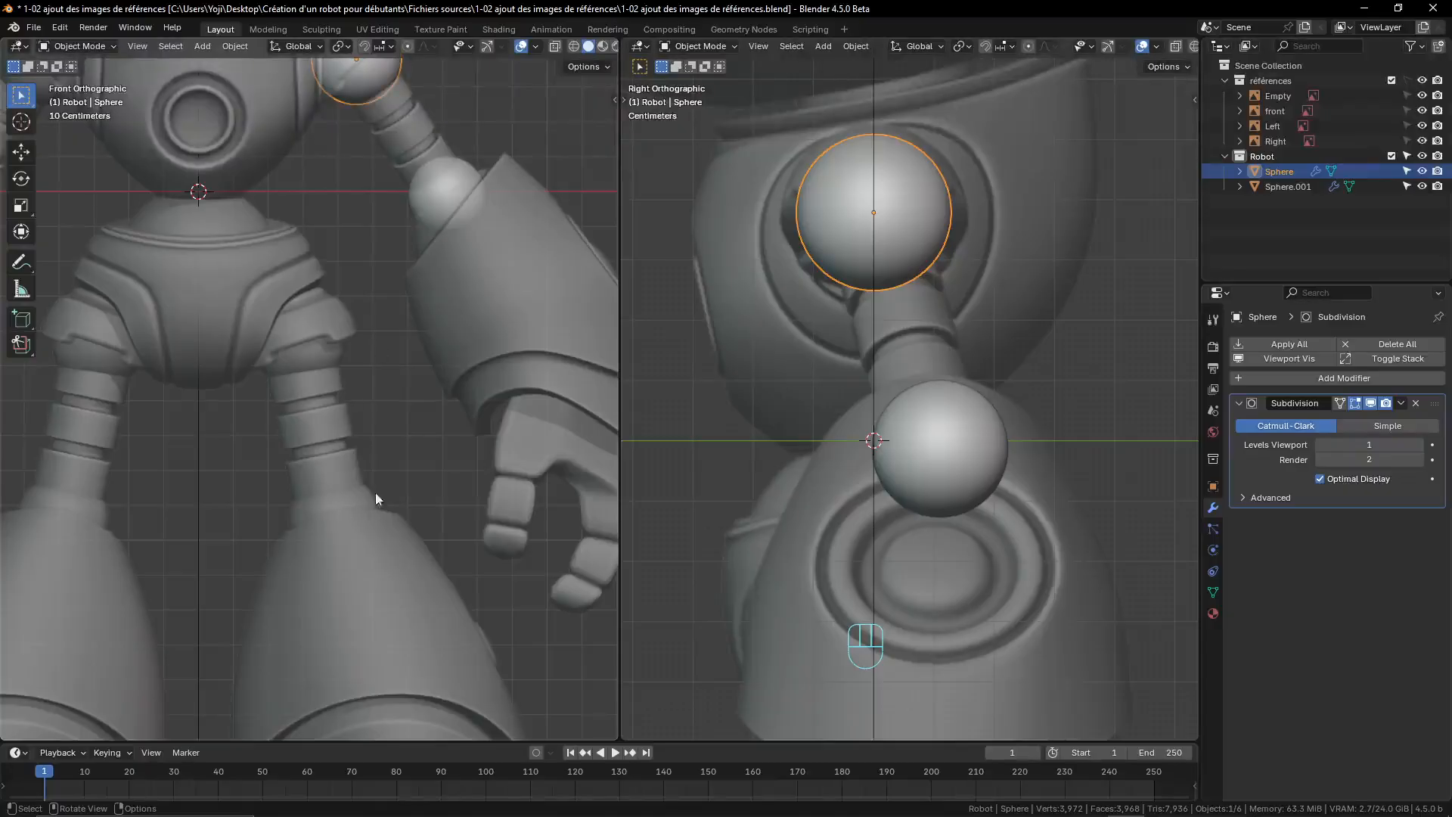
middle_click_drag(345, 367, 369, 456, "shift")
scroll(387, 402, "up", 2)
scroll(391, 382, "up", 1)
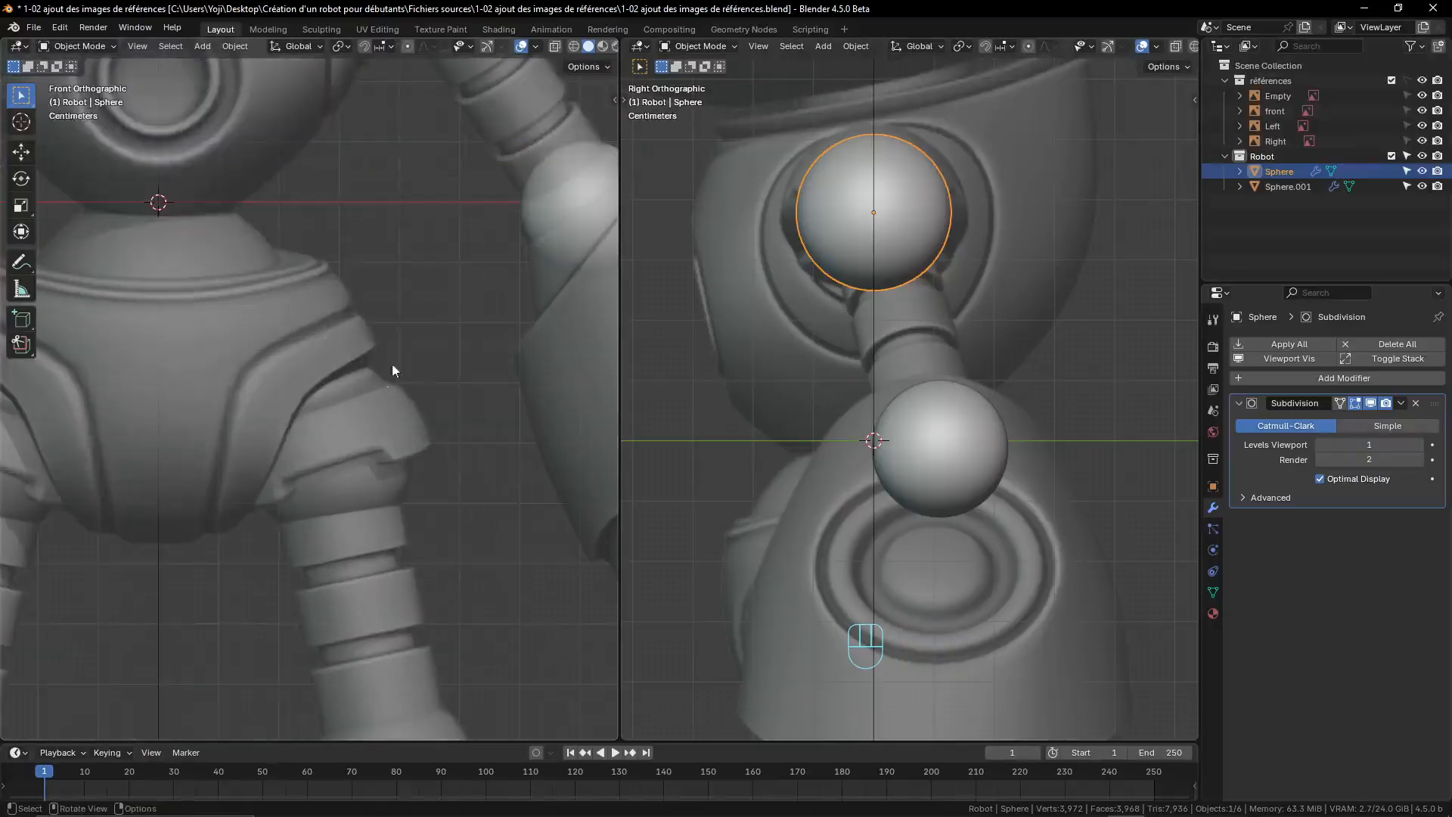
scroll(392, 341, "down", 2)
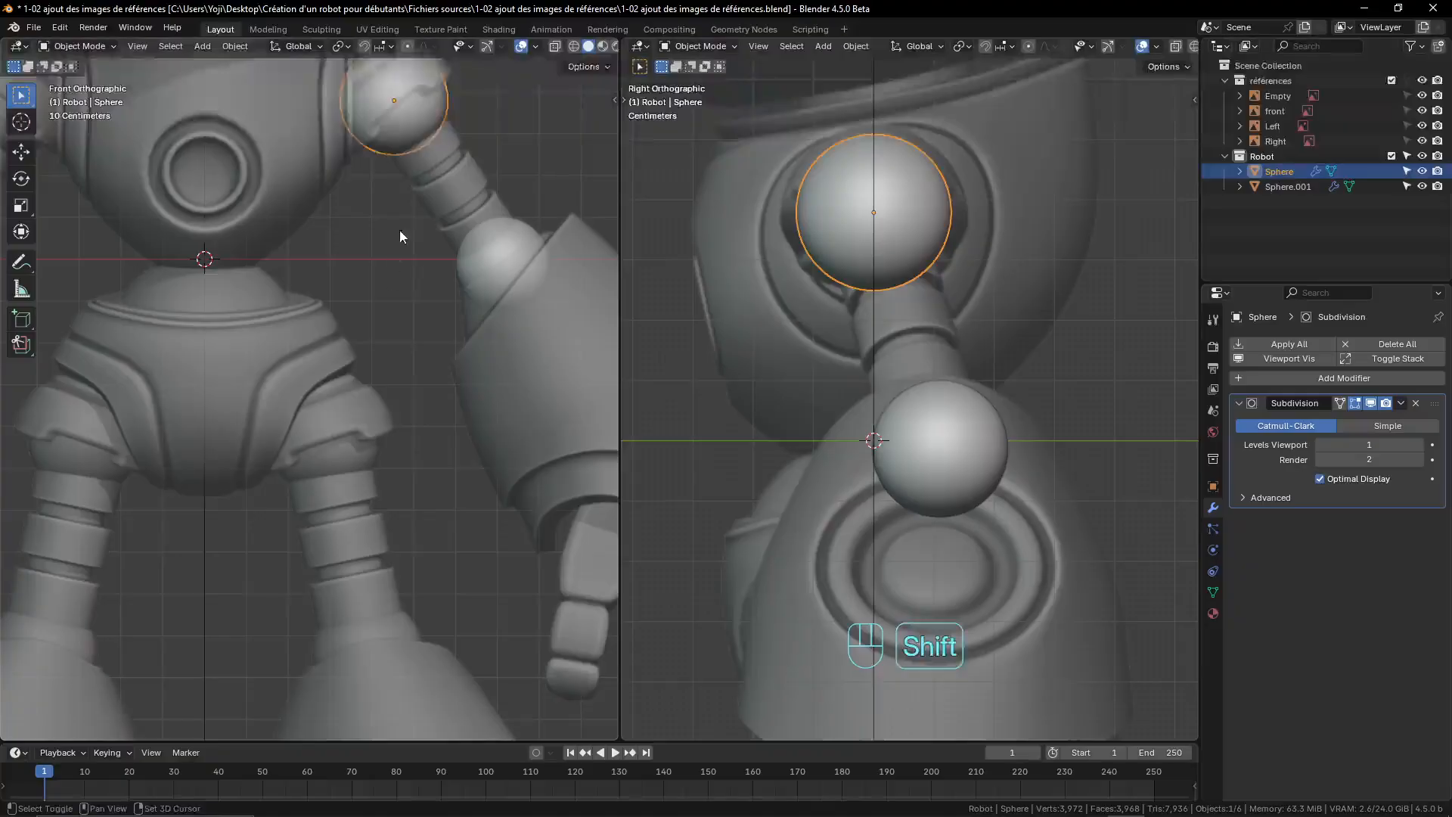
key("shift+d")
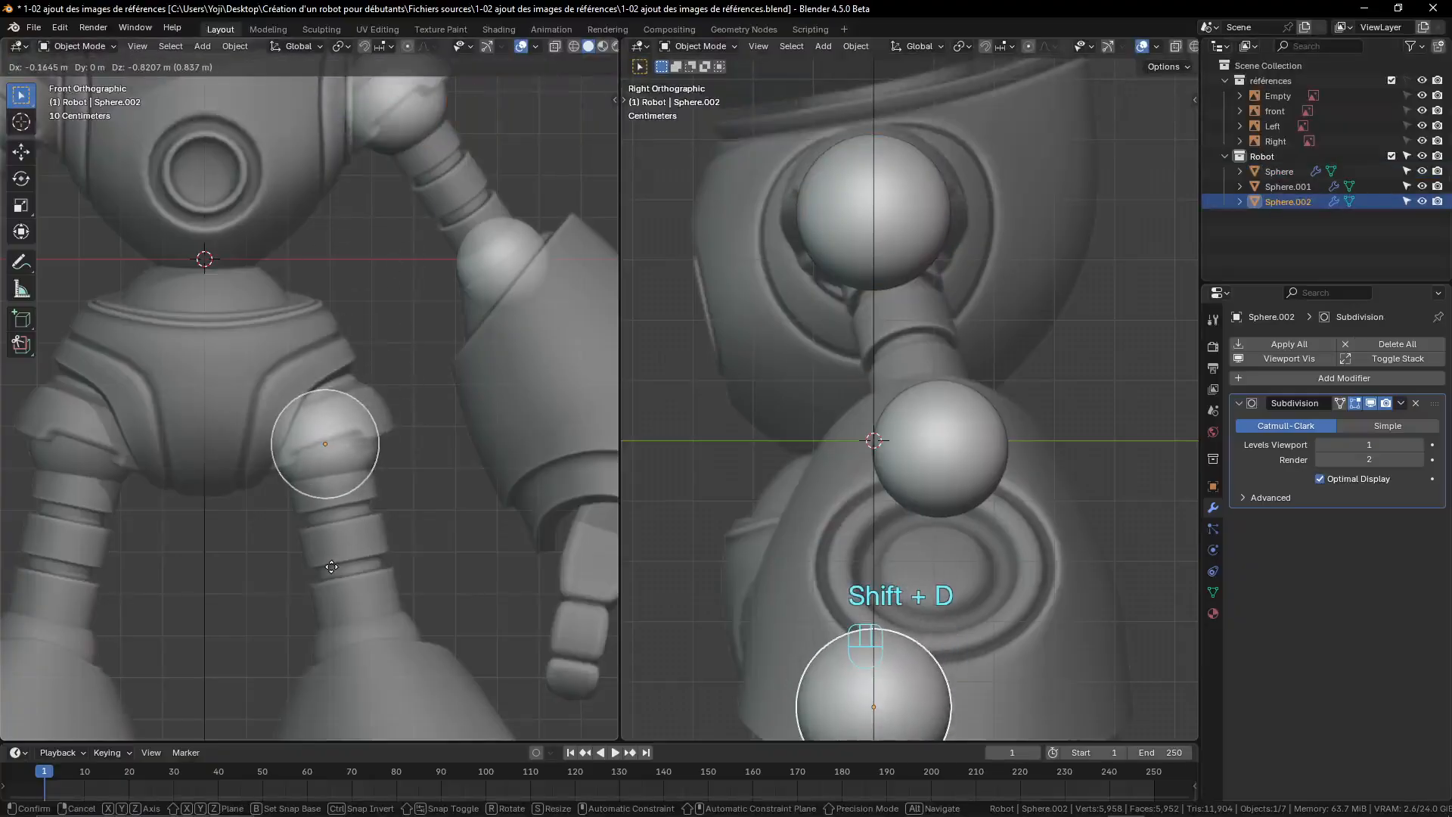
left_click(396, 546)
- Enlarge the hip sphere slightly and nudge it up to match the hip ball in the front reference
scroll(396, 546, "up", 4)
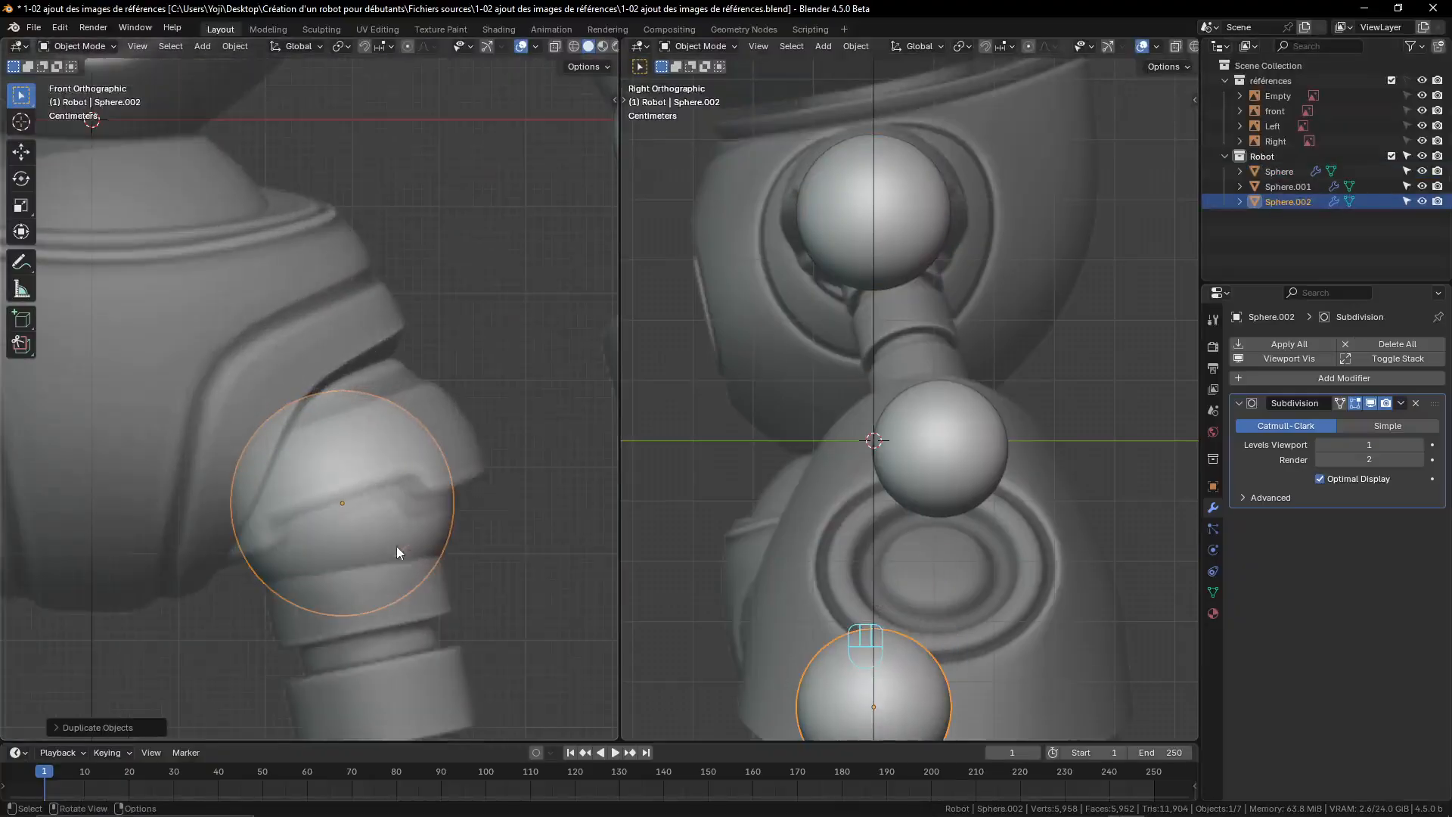
key("g")
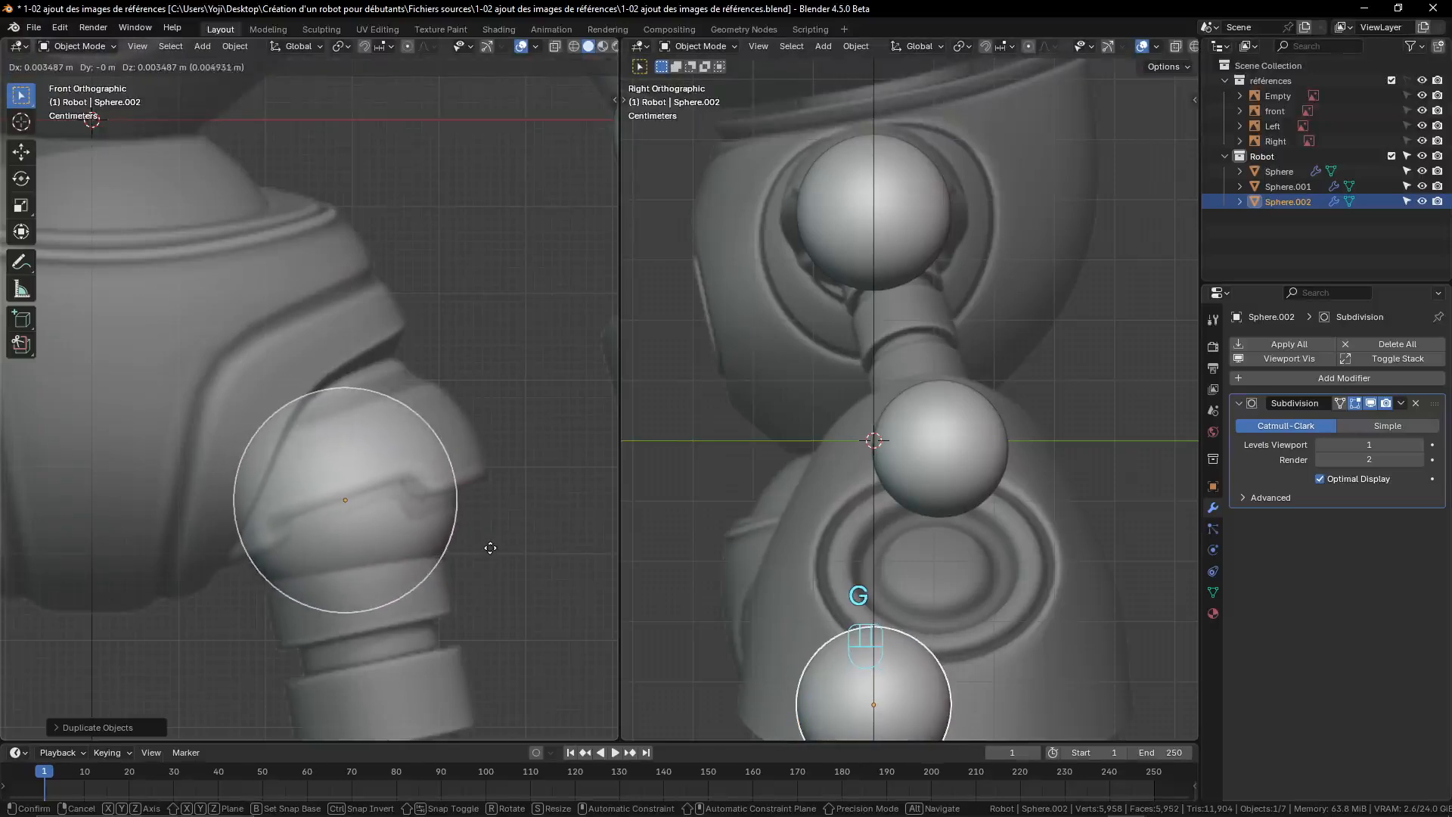
left_click(487, 546)
key("s")
left_click(528, 551)
key("g")
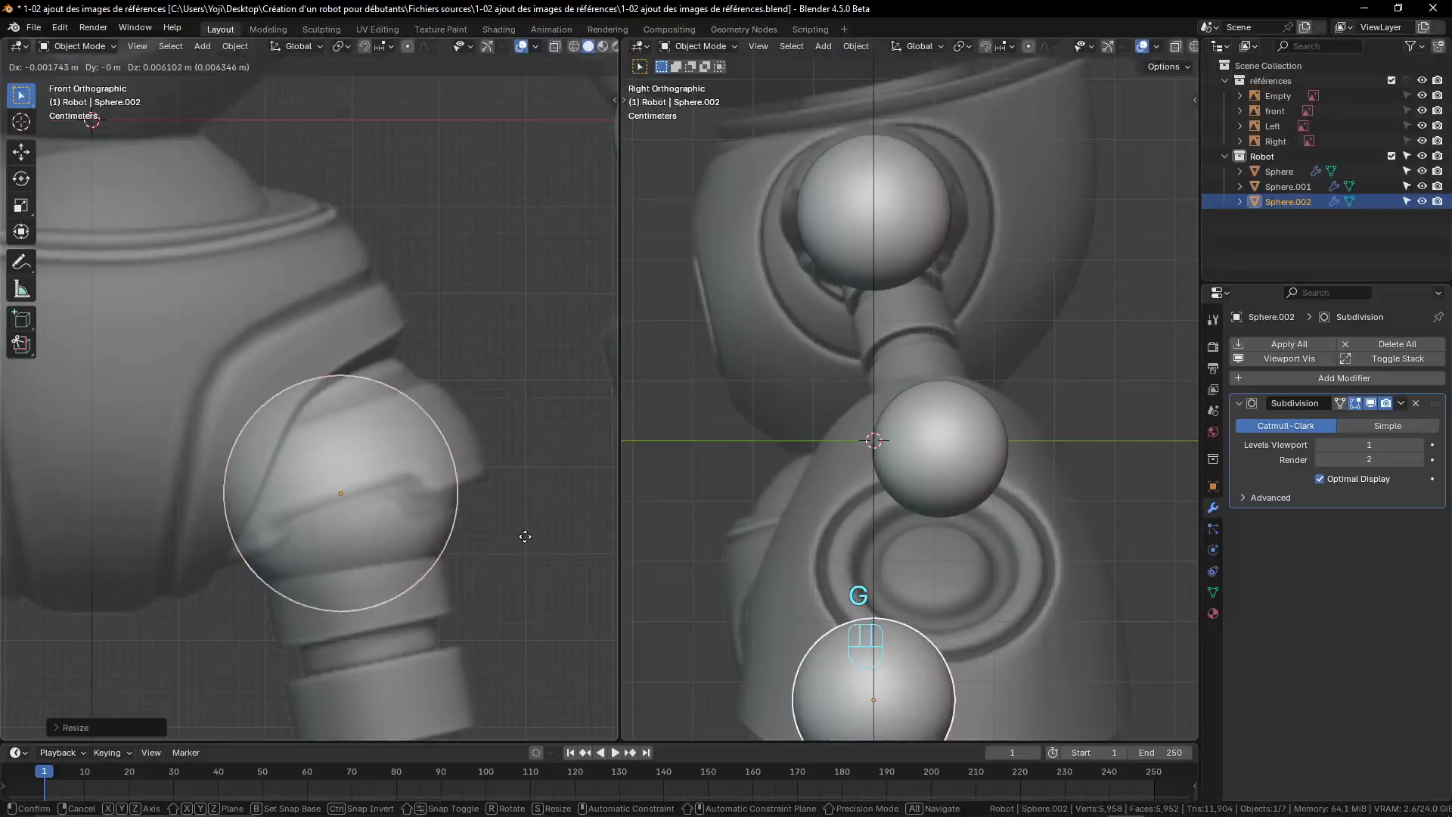
left_click(525, 536)
- Duplicate the hip sphere onto the knee joint, about 0.52 m lower and 0.11 m outward along X
scroll(455, 516, "down", 5)
middle_click_drag(455, 525, 434, 411, "shift")
scroll(428, 413, "up", 2)
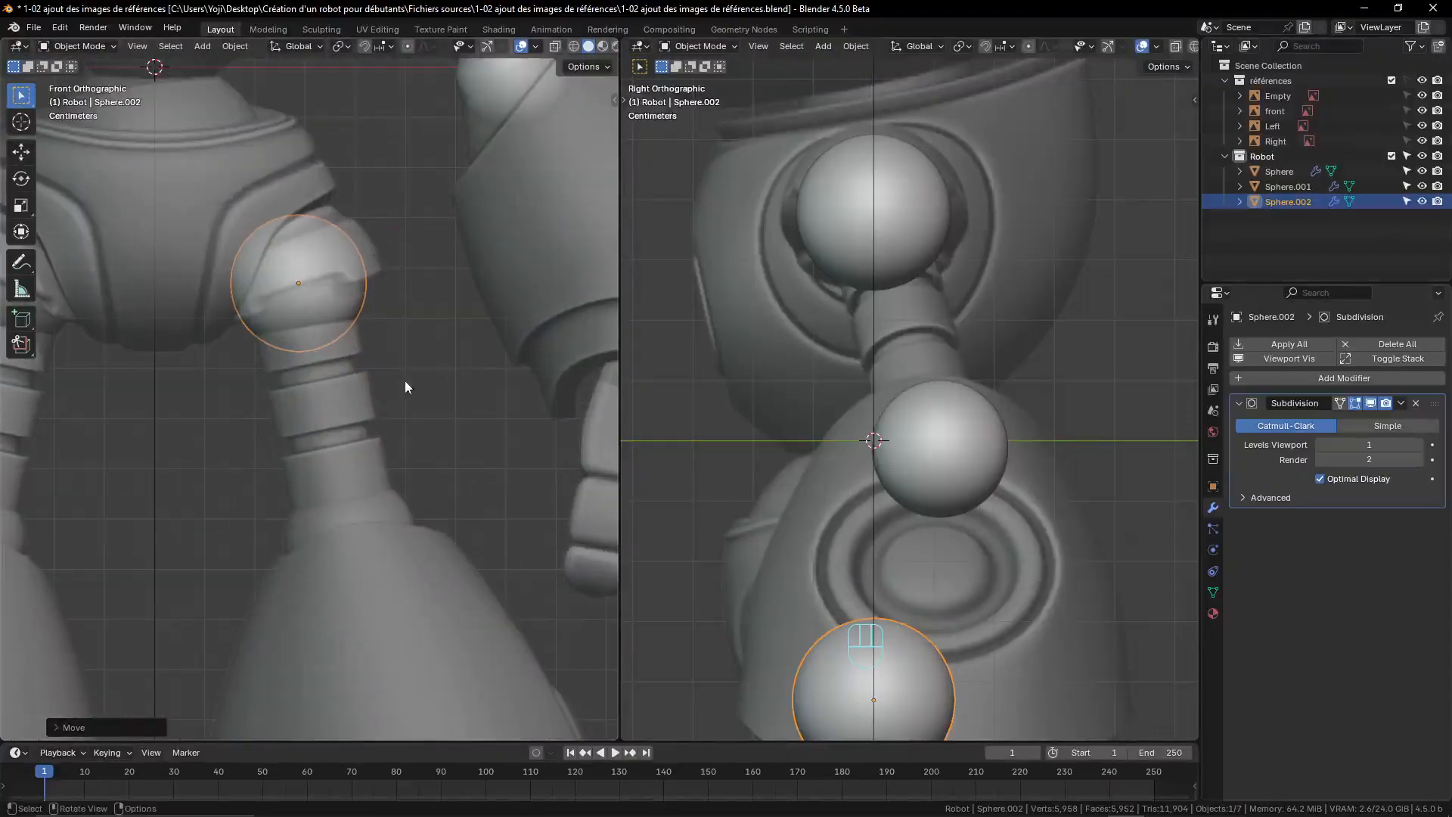
key("shift+d")
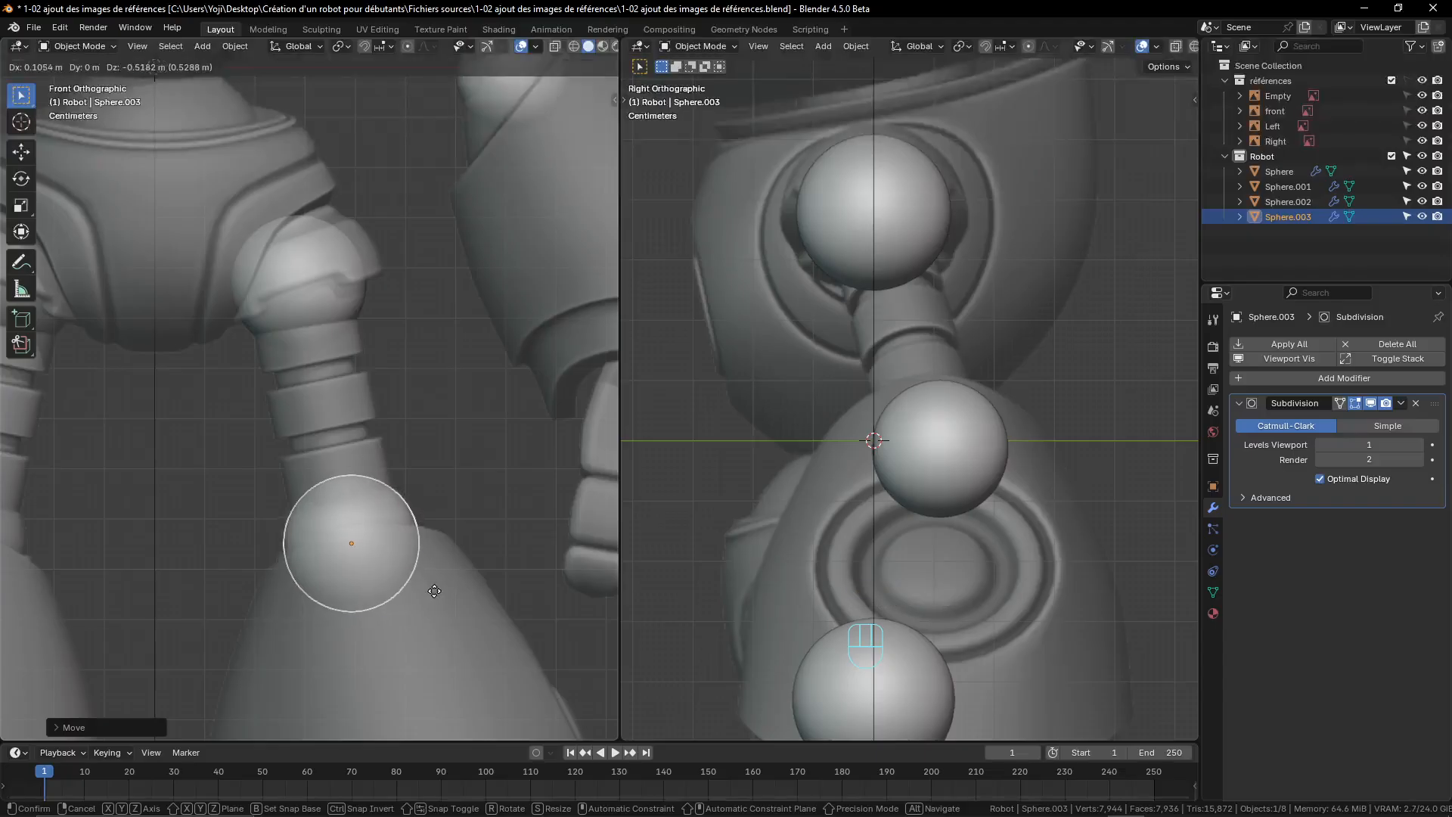
left_click(435, 590)
scroll(410, 409, "down", 5)
scroll(848, 446, "down", 4)
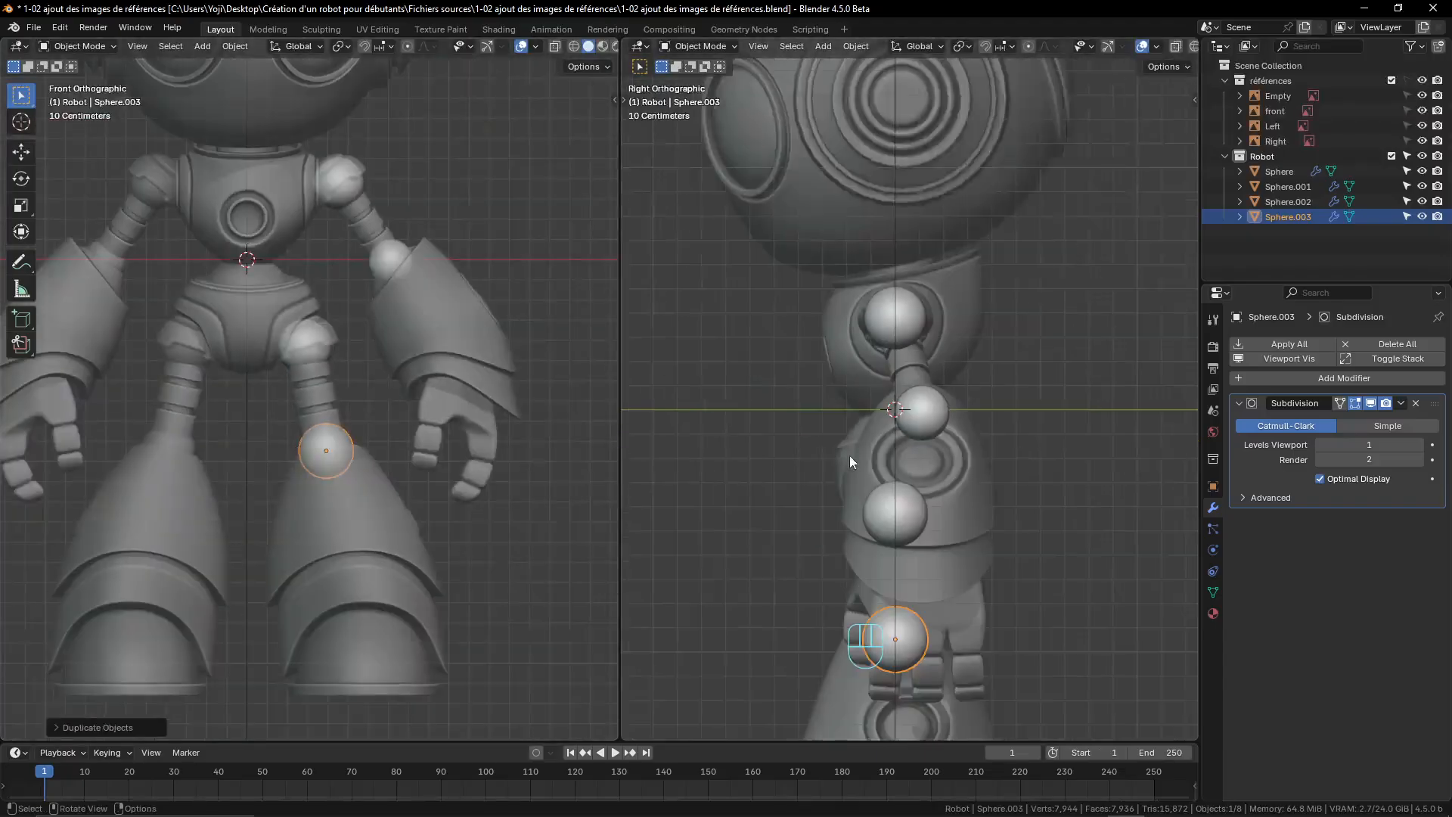
middle_click_drag(855, 478, 844, 289, "shift")
scroll(865, 329, "up", 2)
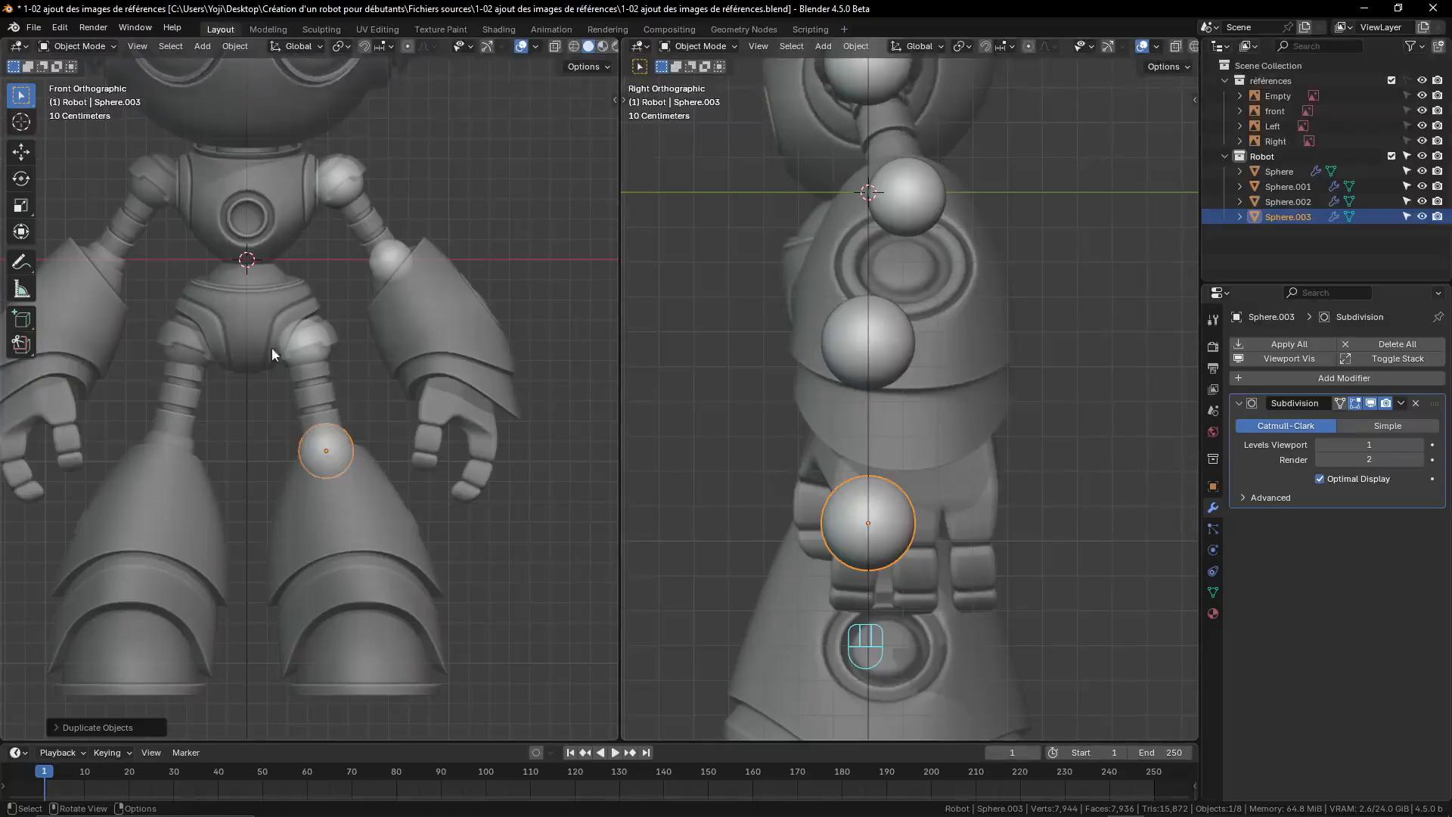
scroll(882, 354, "down", 4)
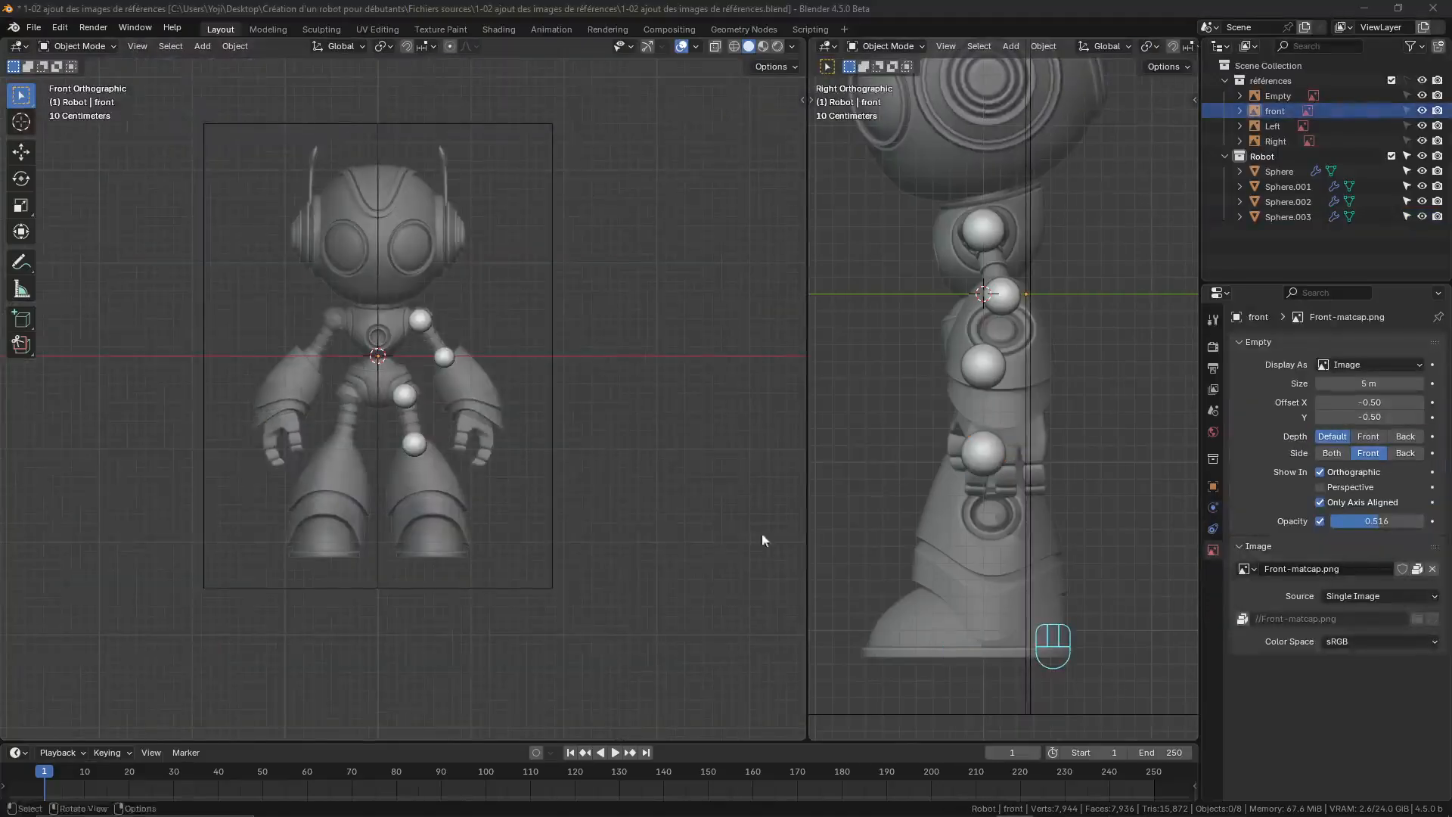
- Add Left-matcap-no-arm.png to the scene as a reference image and reset its location to the world origin
mouse_move(311, 805)
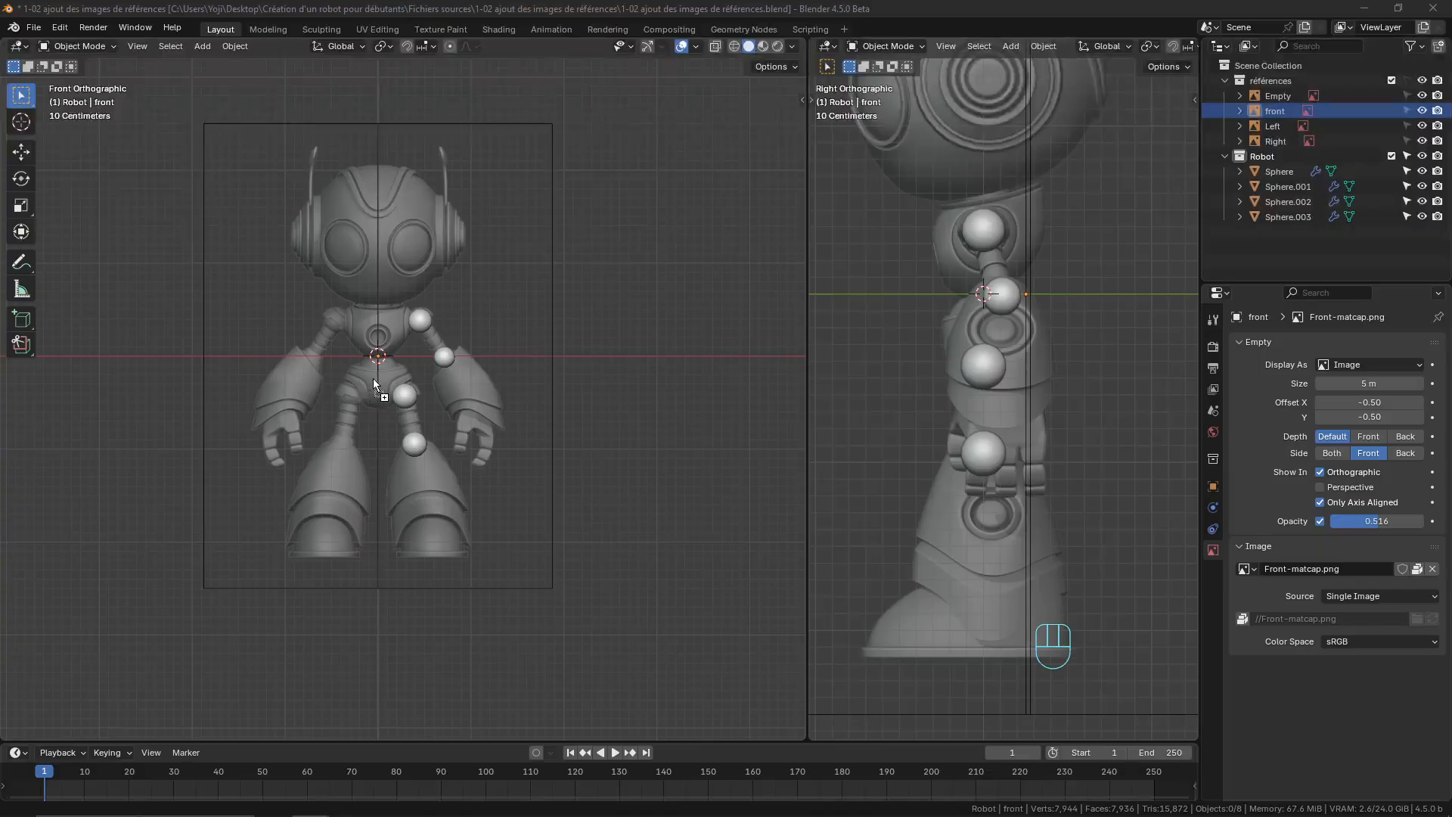
left_click_drag(374, 378, 374, 378)
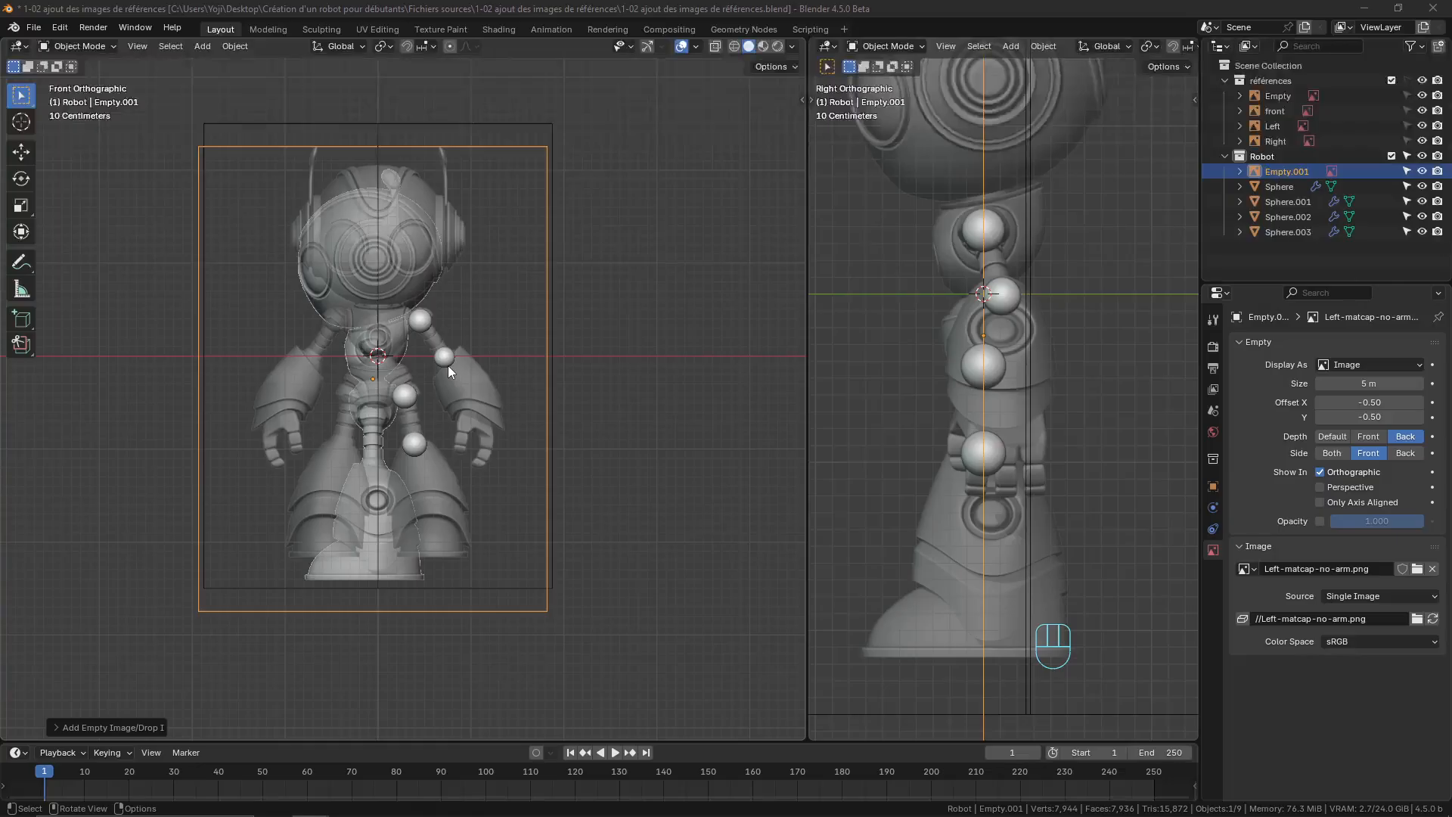
middle_click_drag(615, 375, 492, 411)
key("alt+g")
- Rotate the armless reference image 90° around the Z axis to align it with the side view
key("r")
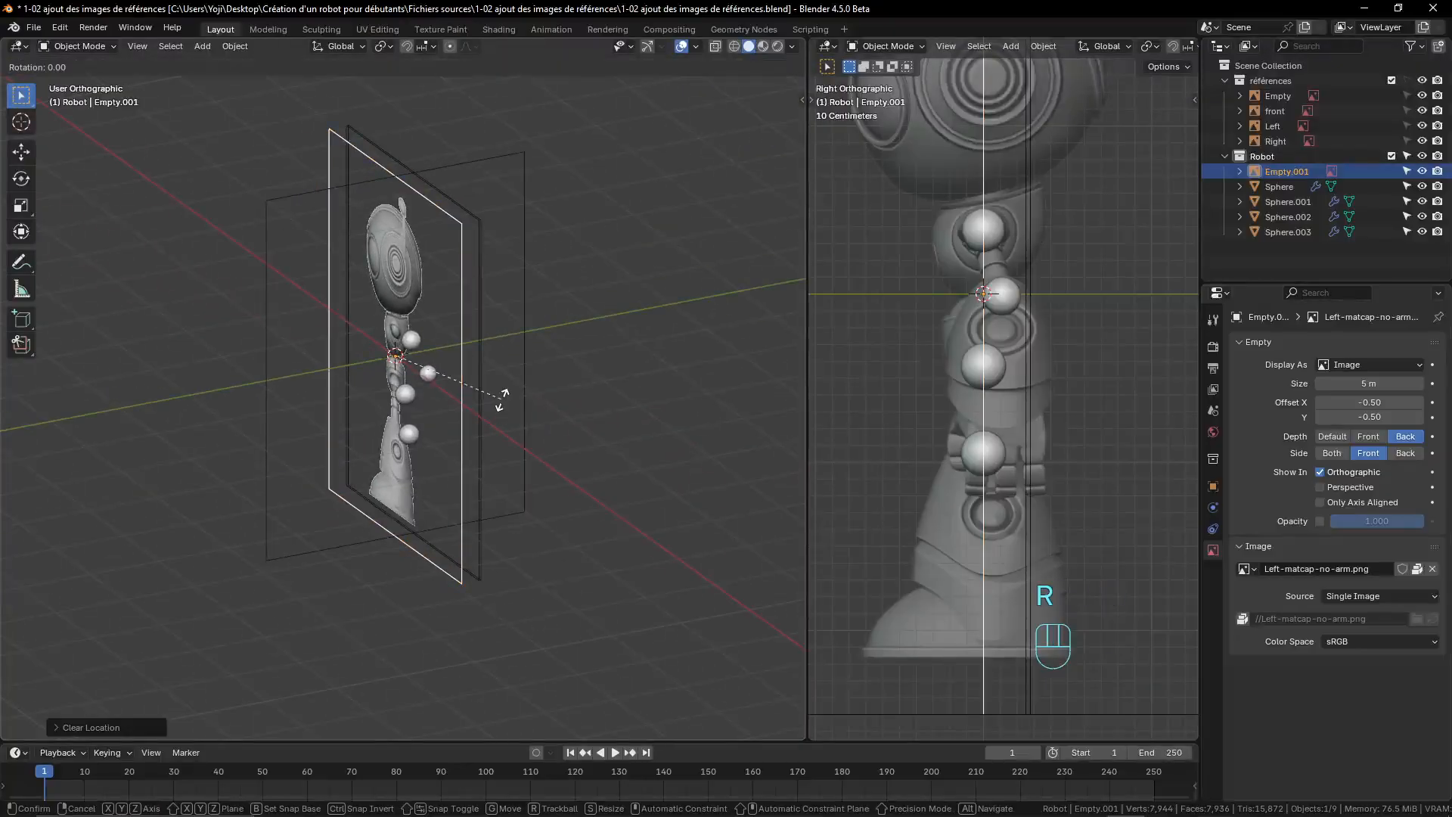
key("x")
key("KP_9")
key("KP_0")
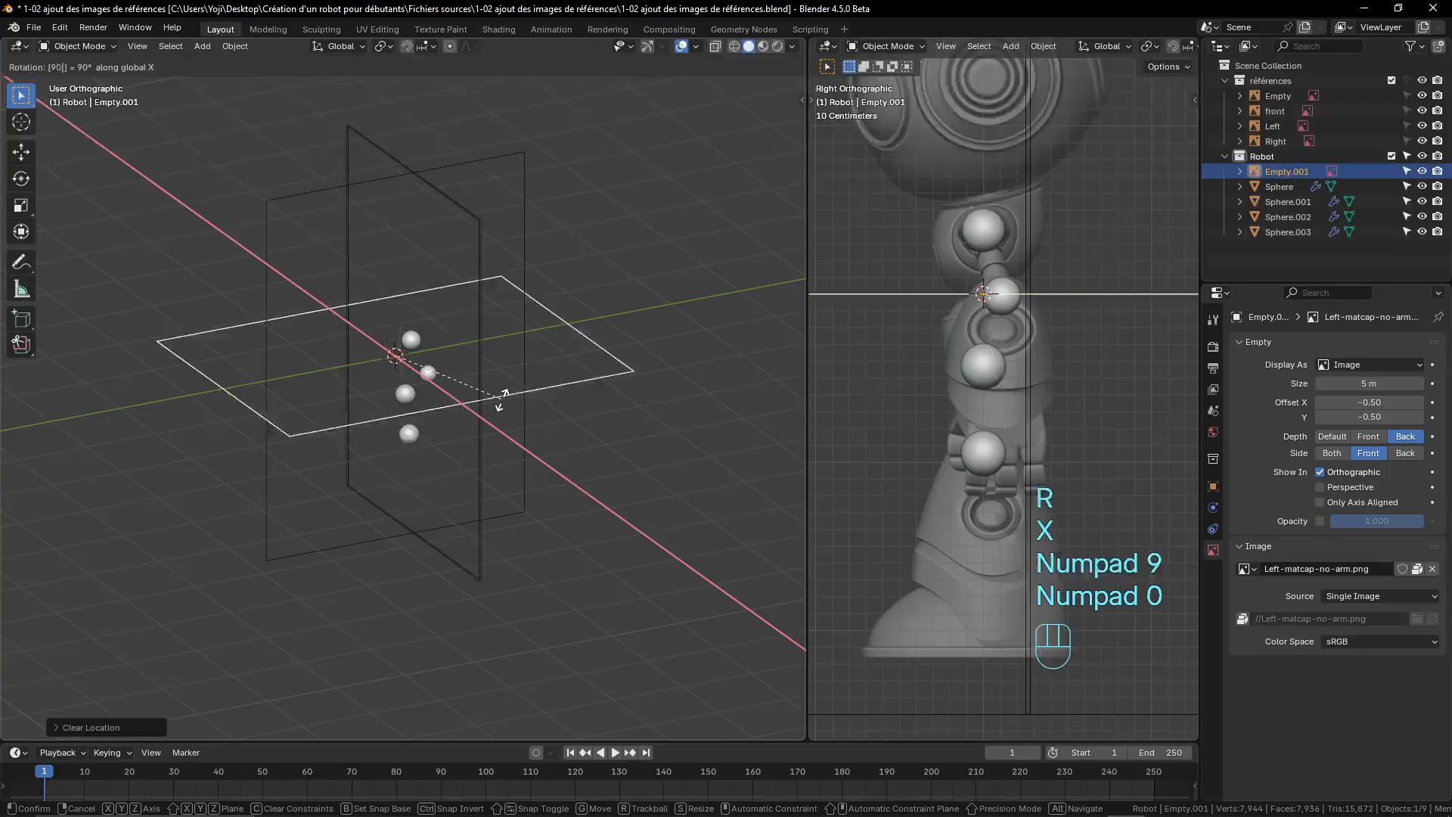
key("z")
left_click(501, 398)
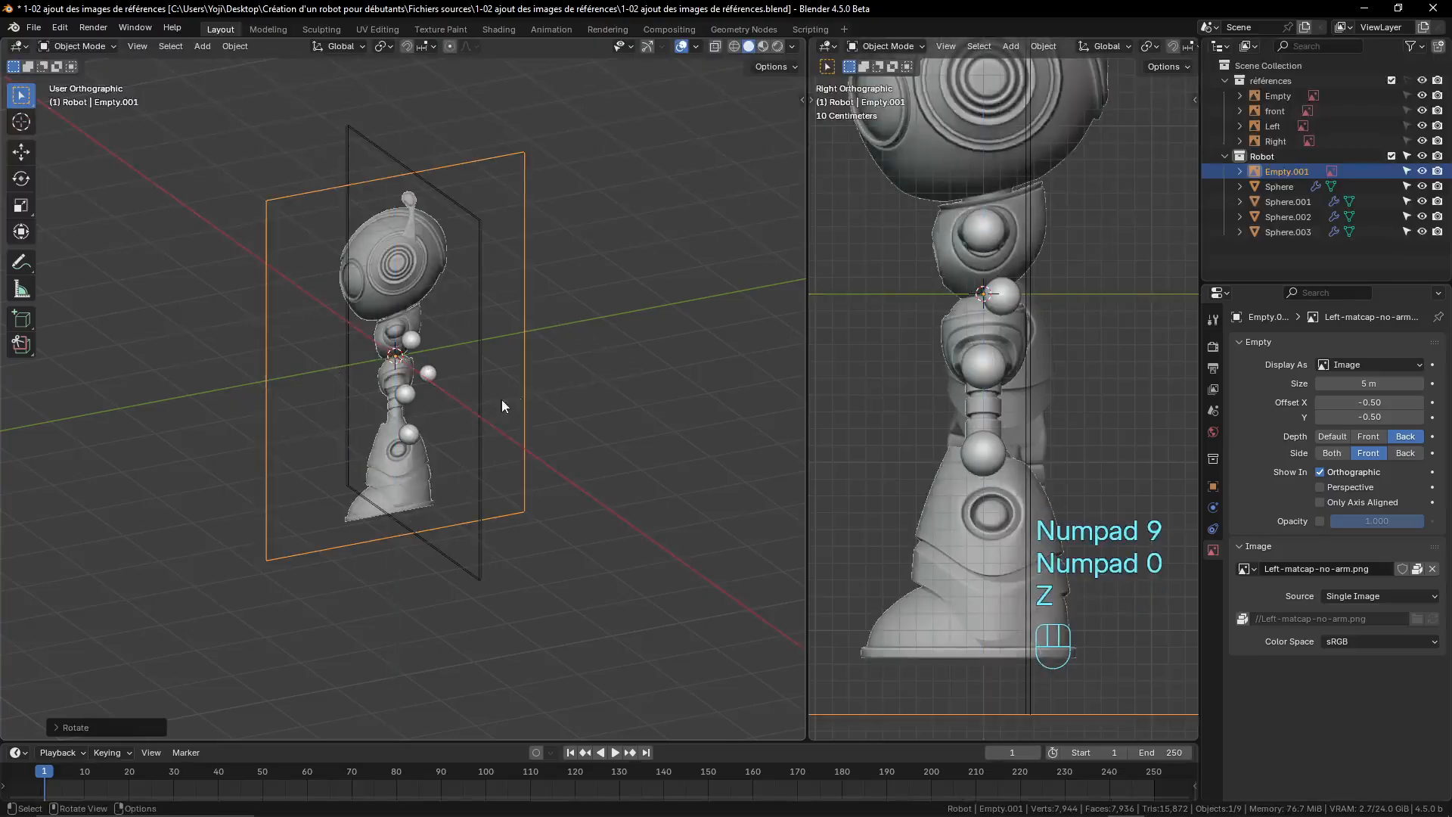
- Move the armless reference image into the références collection and rename it "left no arm"
left_click_drag(1291, 170, 1287, 134)
double_click(1288, 111)
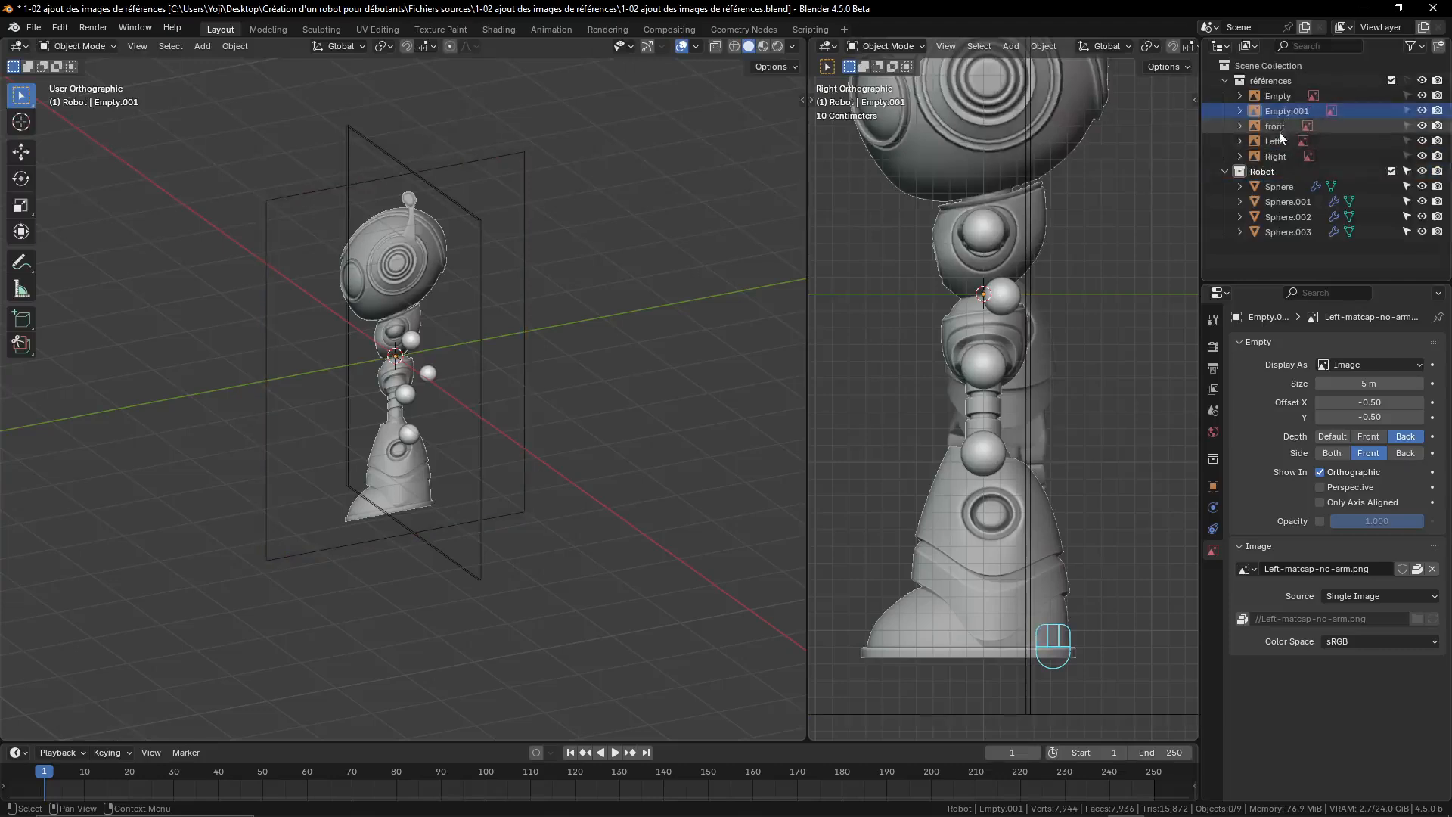
type("left no arm")
key("Return")
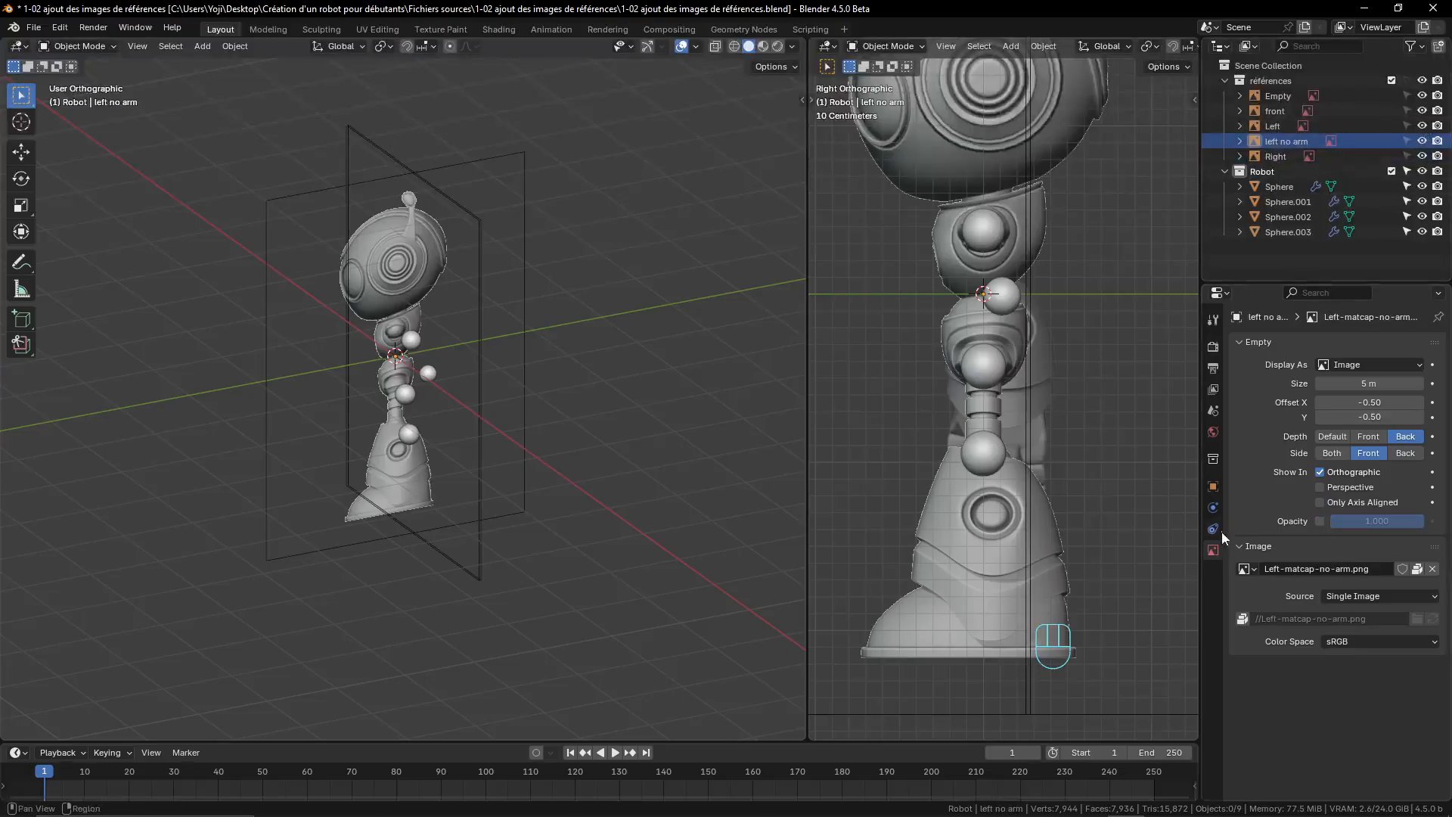
- Show the armless reference image only when the view is axis aligned and set its opacity to 0.5
left_click(1321, 502)
left_click(1321, 521)
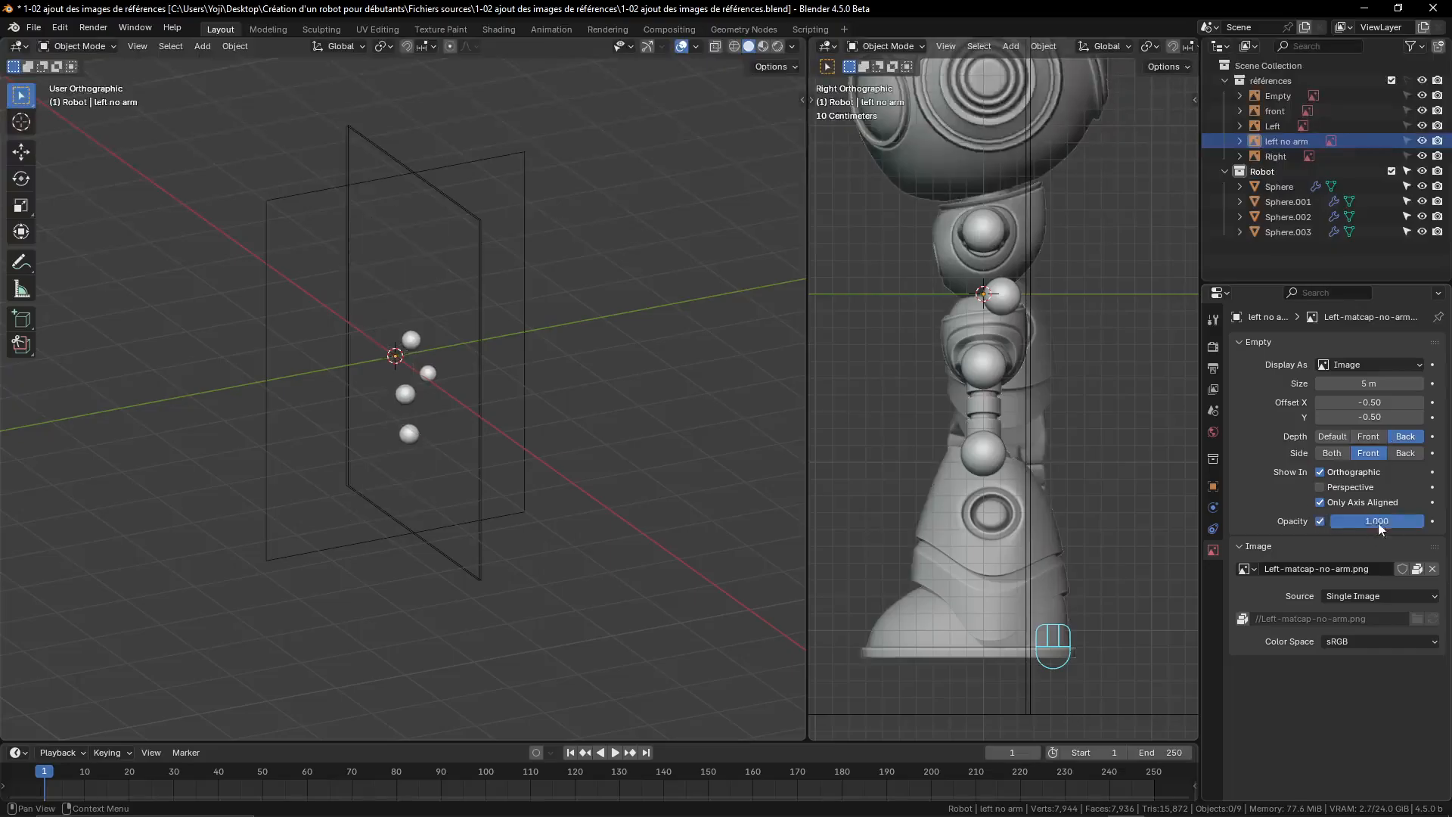
left_click_drag(1378, 523, 1332, 524)
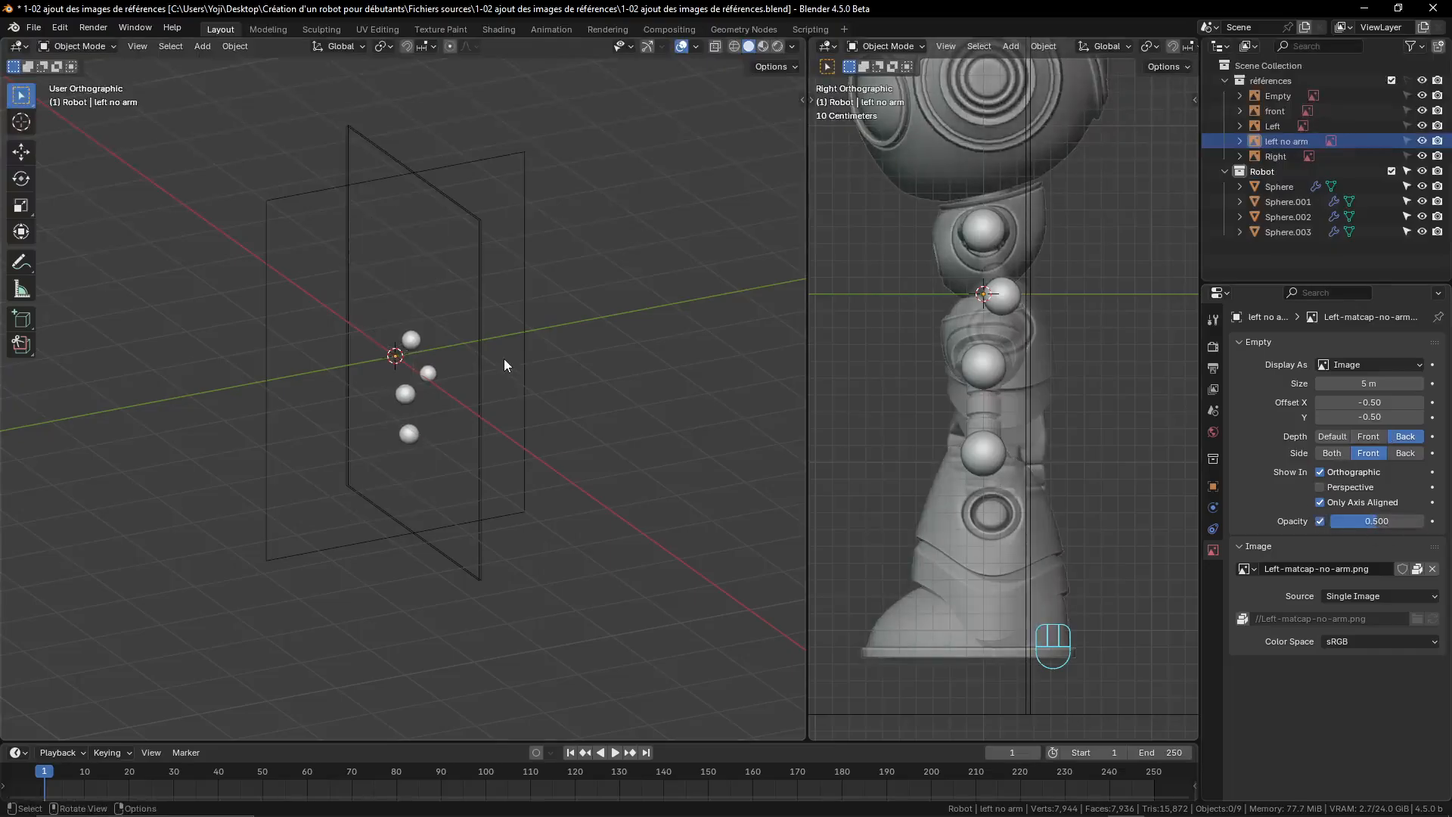
- Hide the original Left reference image so that only the armless version shows in the side view
key("KP_3")
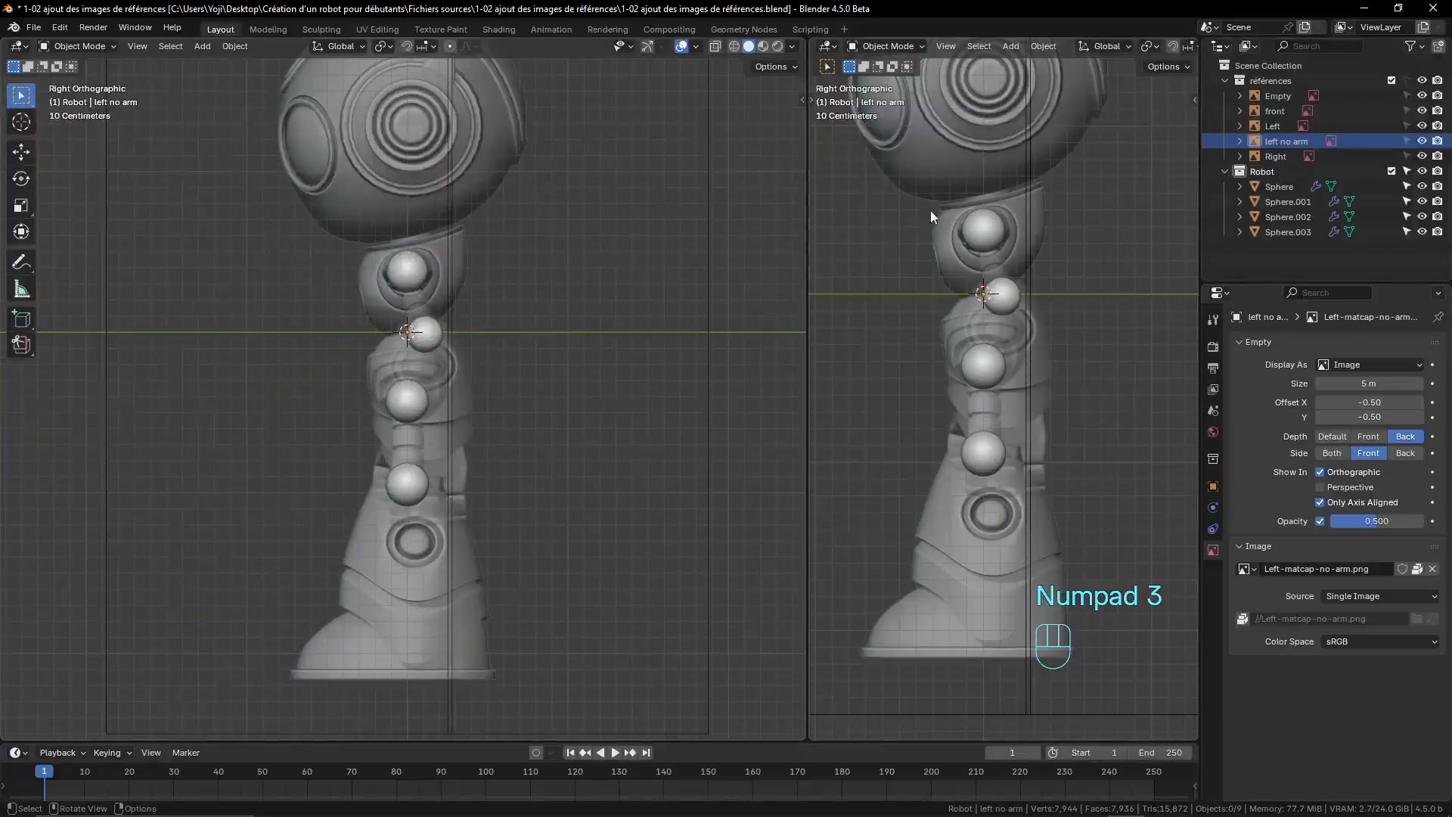
left_click(1422, 126)
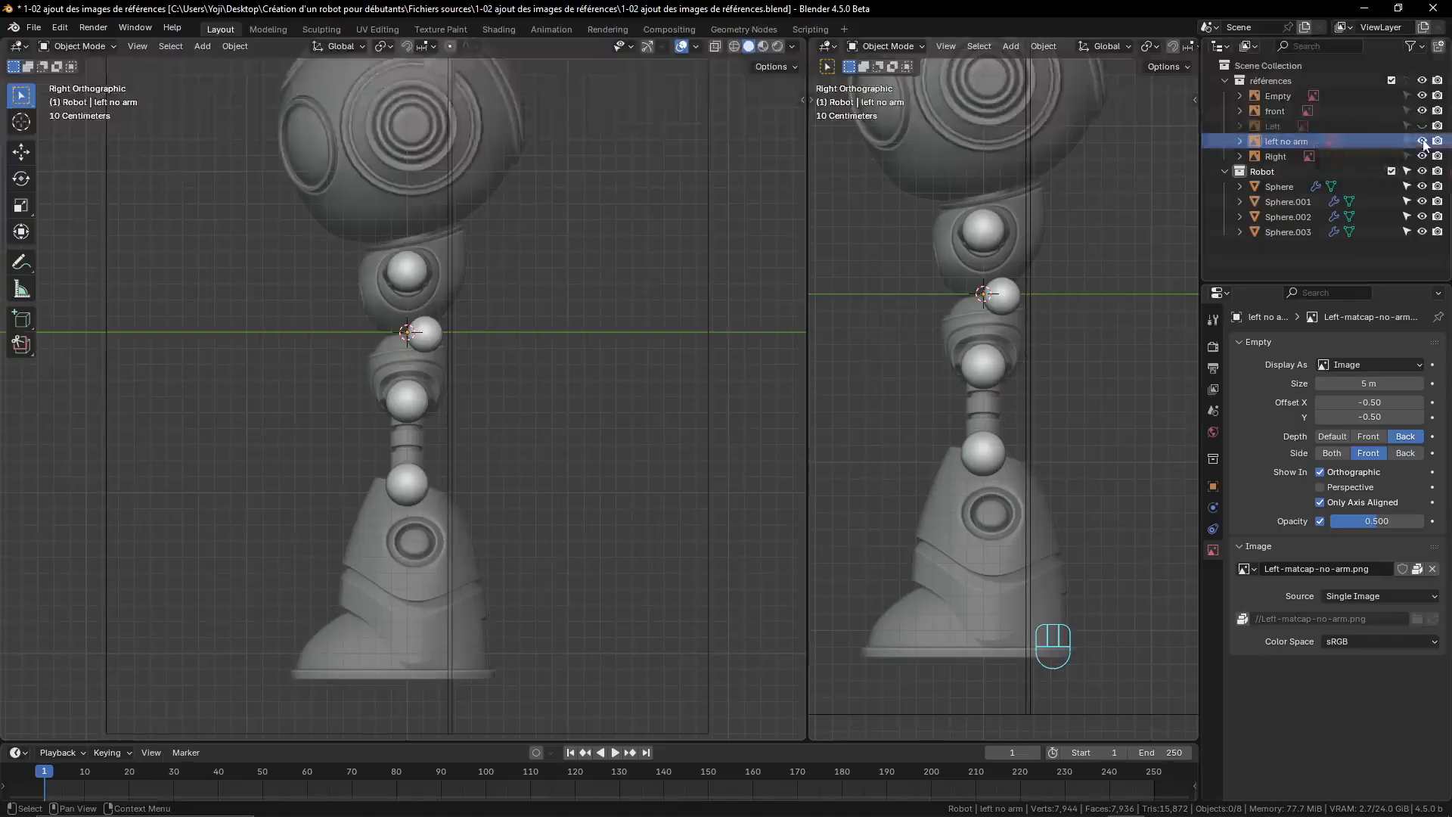
scroll(445, 420, "down", 5)
scroll(445, 421, "up", 10)
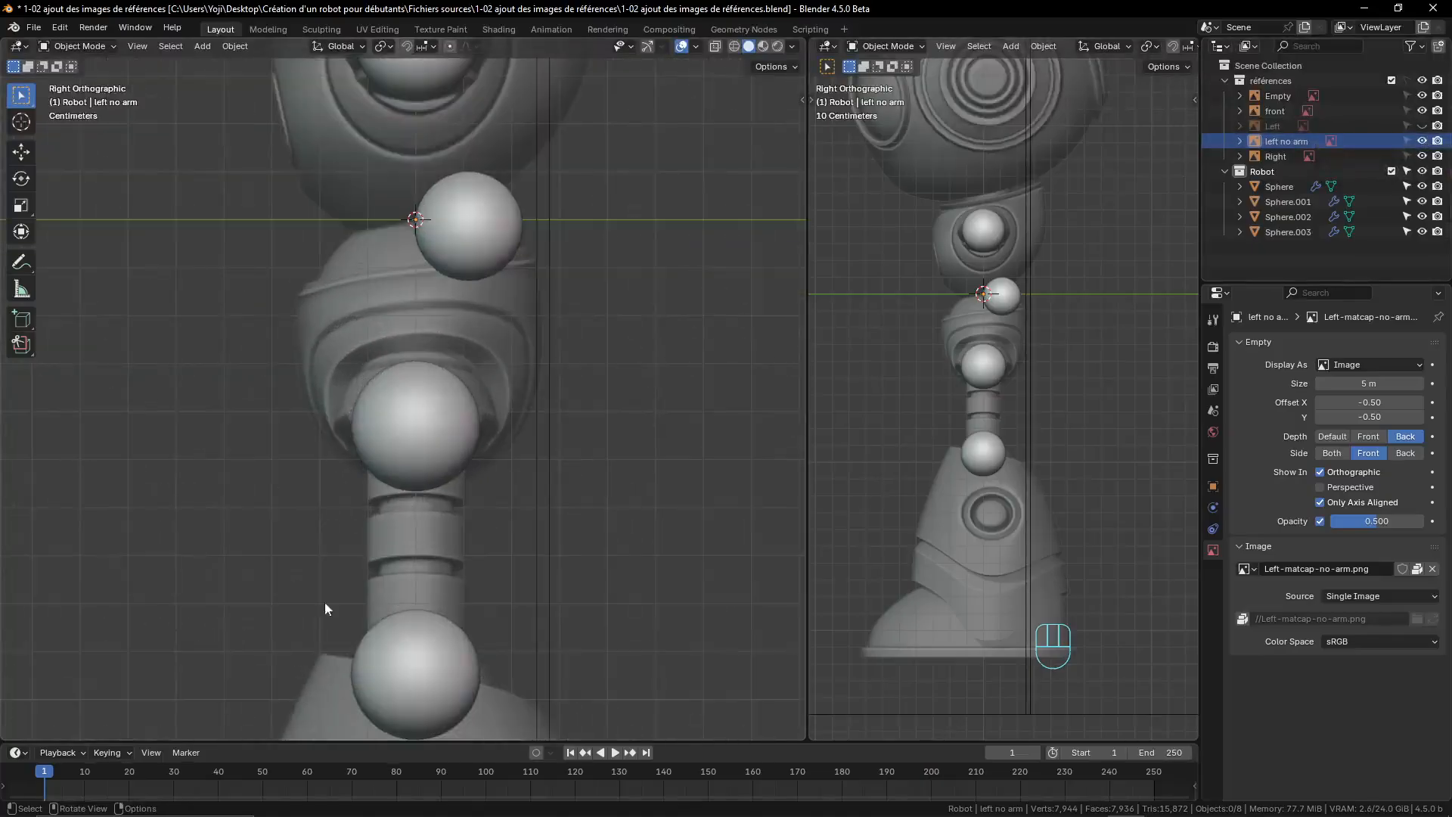
scroll(515, 573, "down", 2)
middle_click_drag(515, 573, 523, 470, "shift")
scroll(524, 472, "up", 1)
scroll(524, 472, "down", 2)
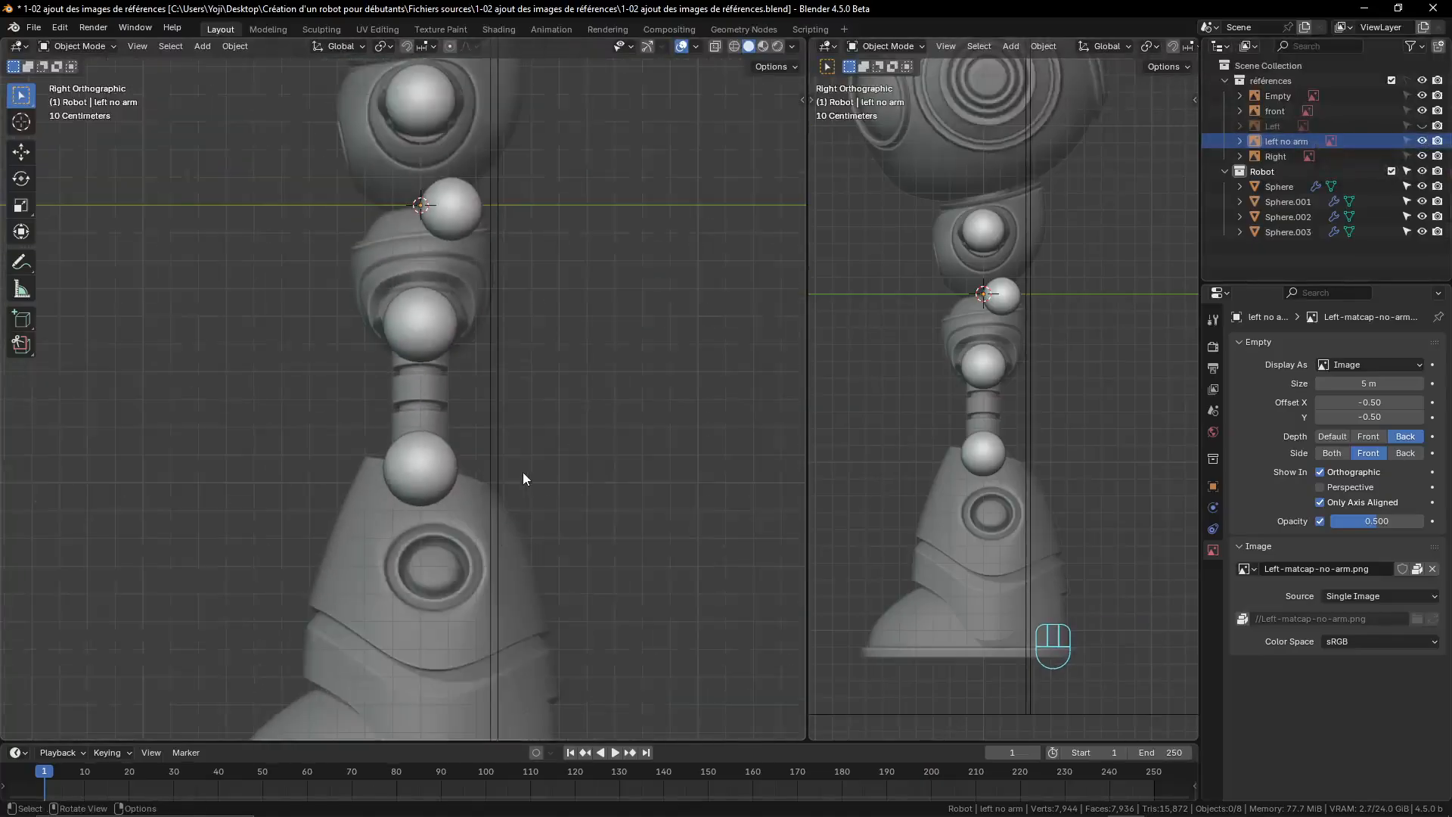
left_click(1407, 80)
left_click(1405, 80)
left_click(1223, 79)
left_click(1223, 79)
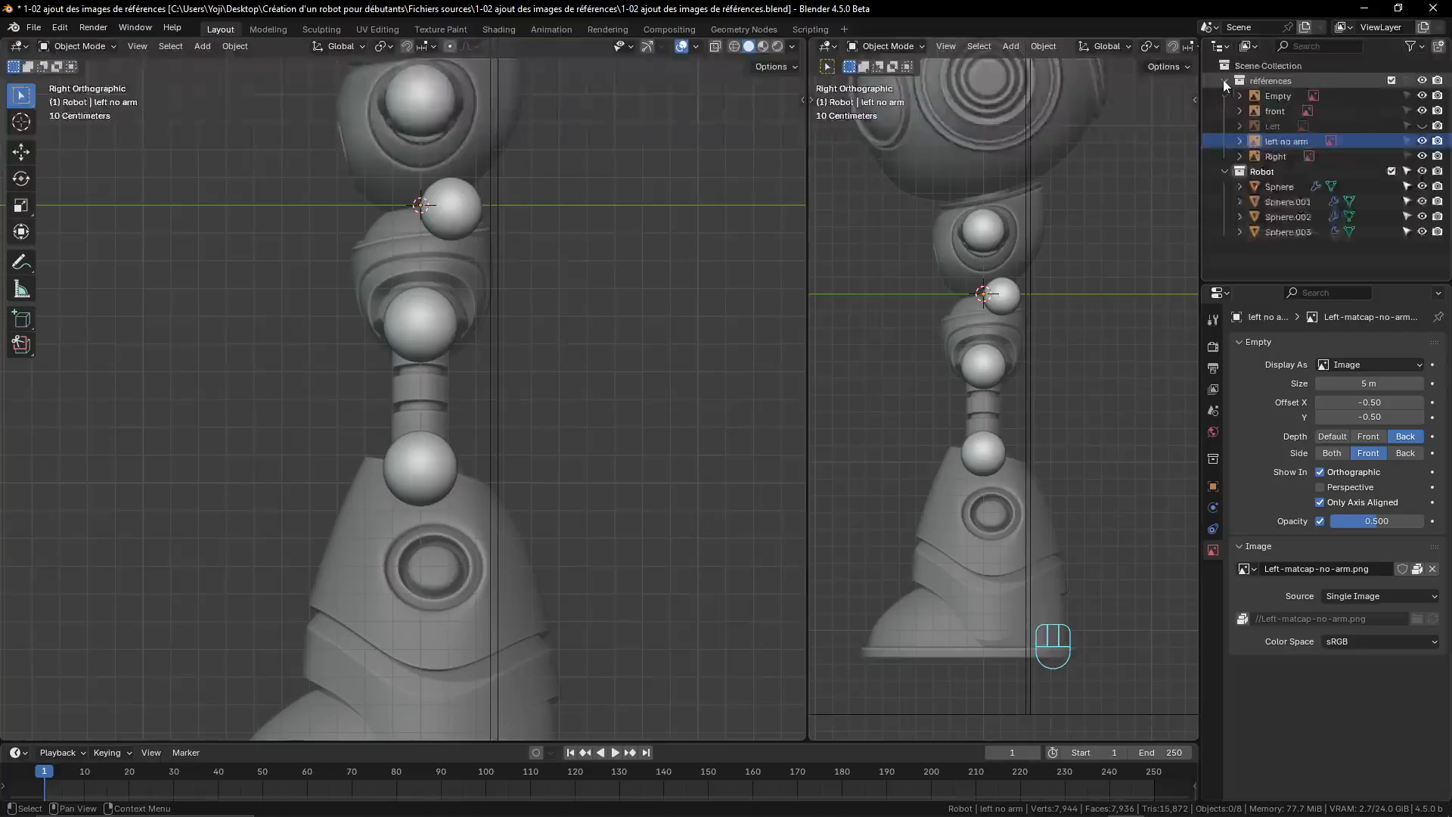
scroll(380, 433, "down", 3)
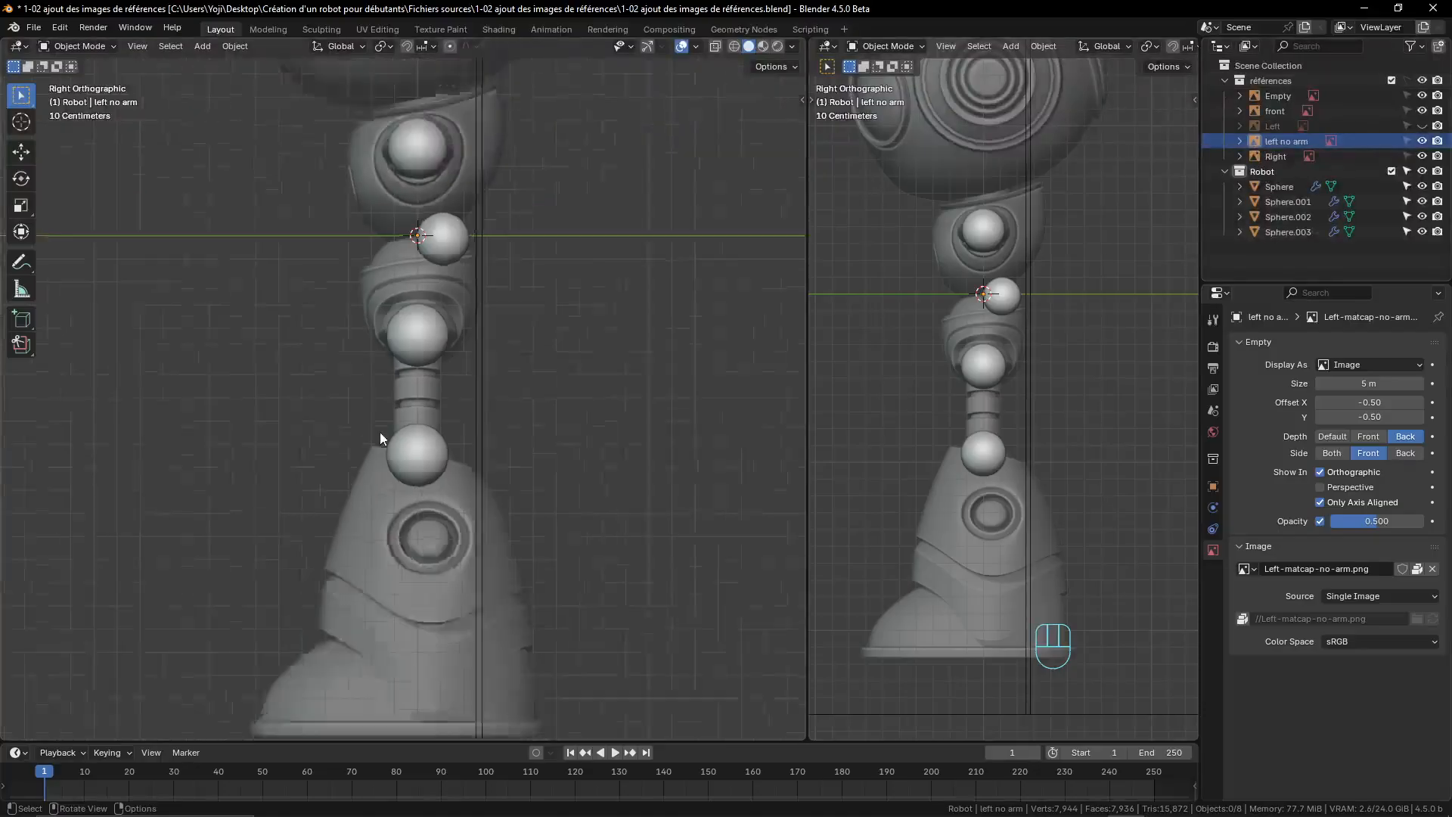
scroll(375, 425, "up", 4)
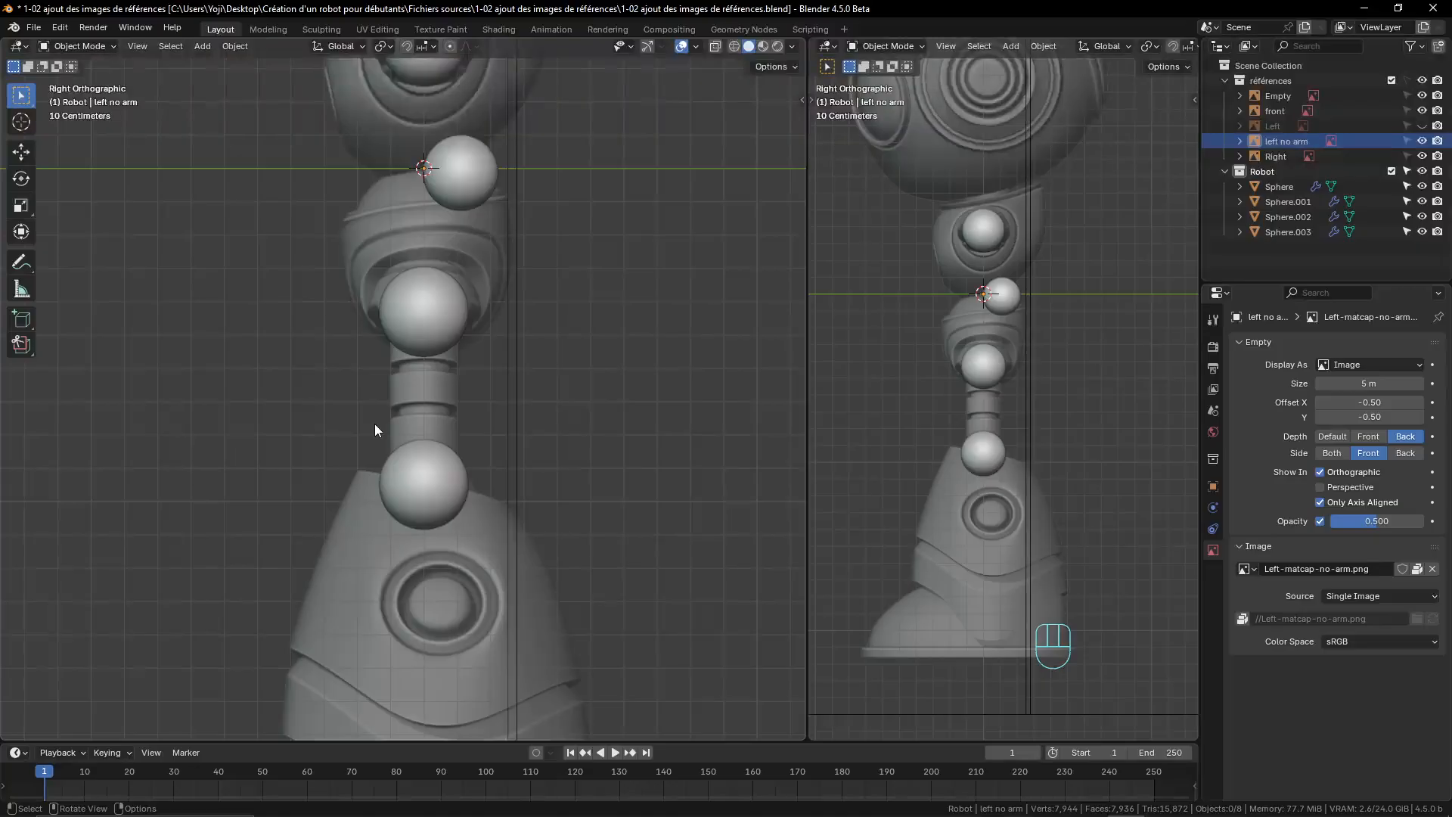
scroll(375, 427, "down", 3)
- Add a UV sphere at the world origin, working in the front view
key("KP_1")
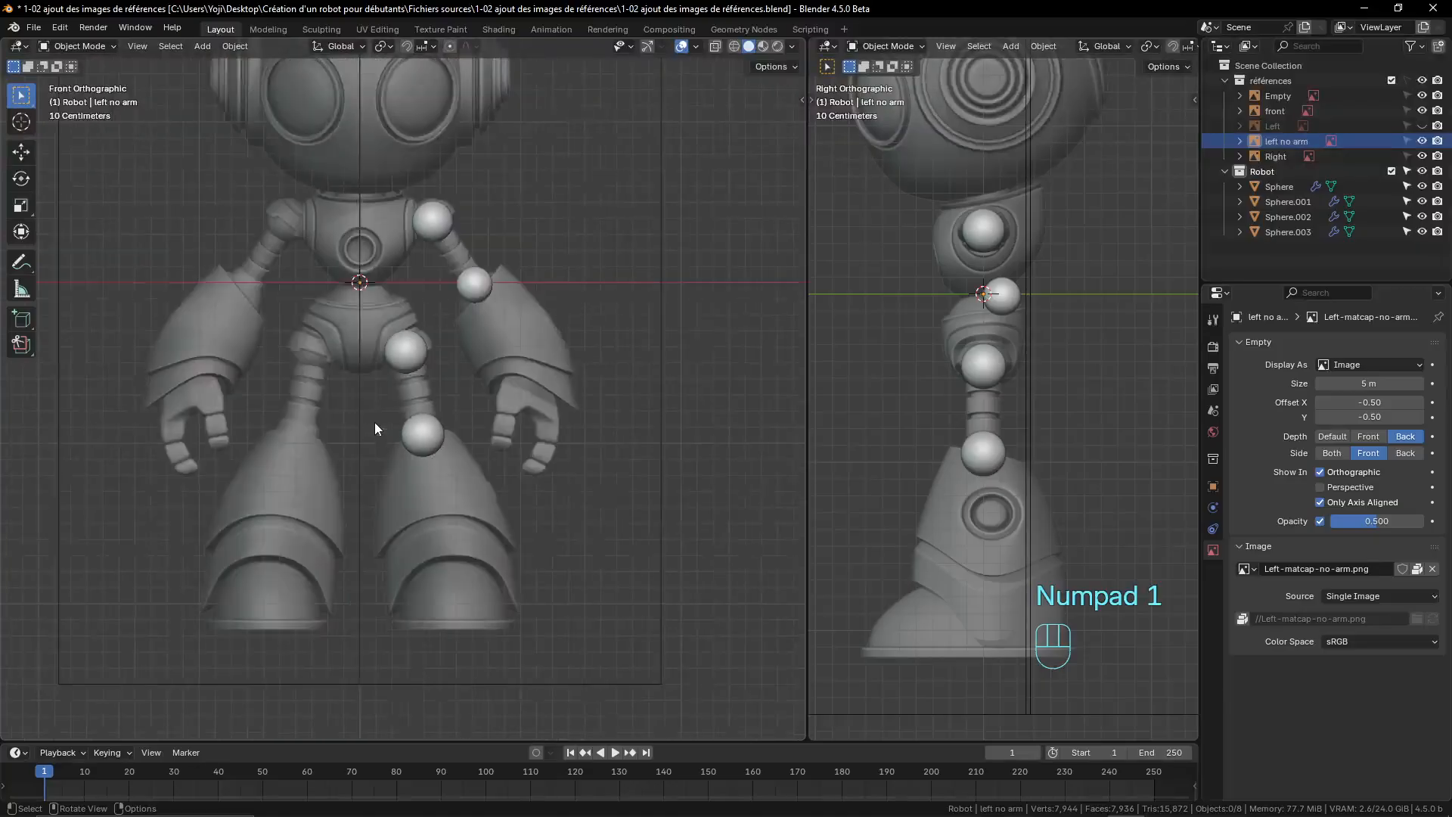
scroll(438, 389, "down", 2)
scroll(438, 382, "up", 5)
middle_click_drag(450, 346, 526, 493, "shift")
scroll(484, 408, "up", 3)
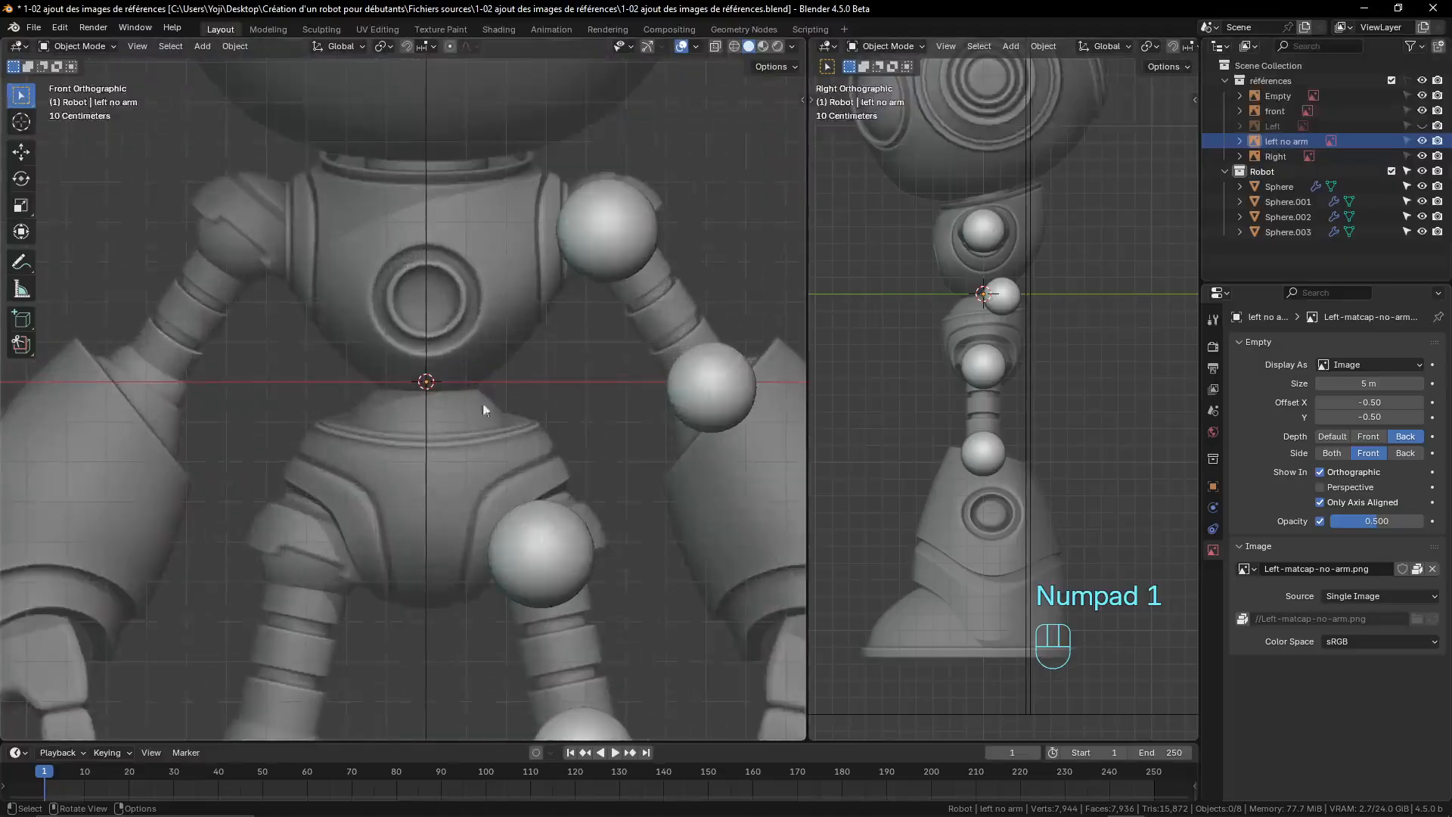
key("shift+a")
mouse_move(492, 394)
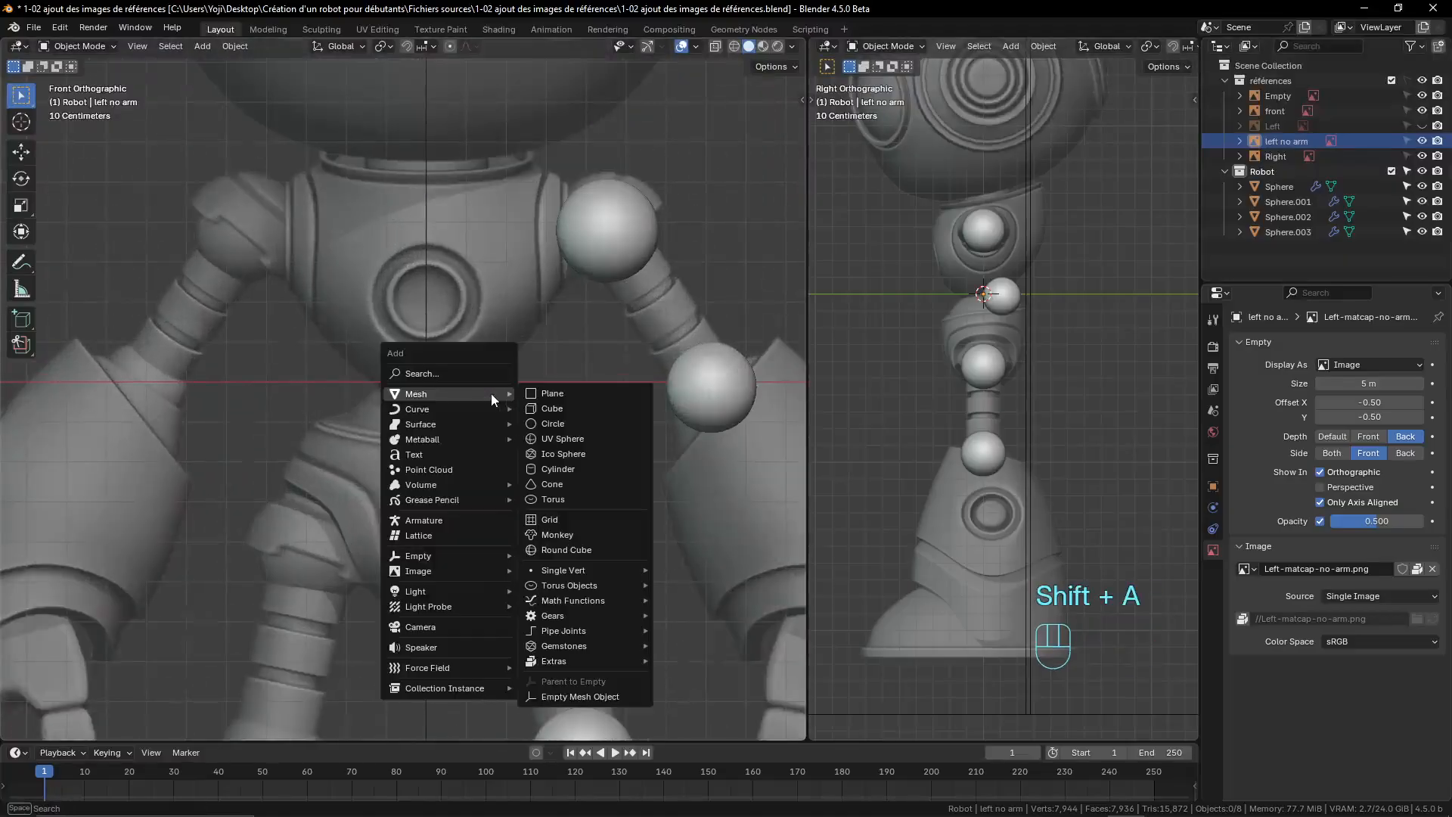
left_click(568, 439)
scroll(508, 388, "down", 4)
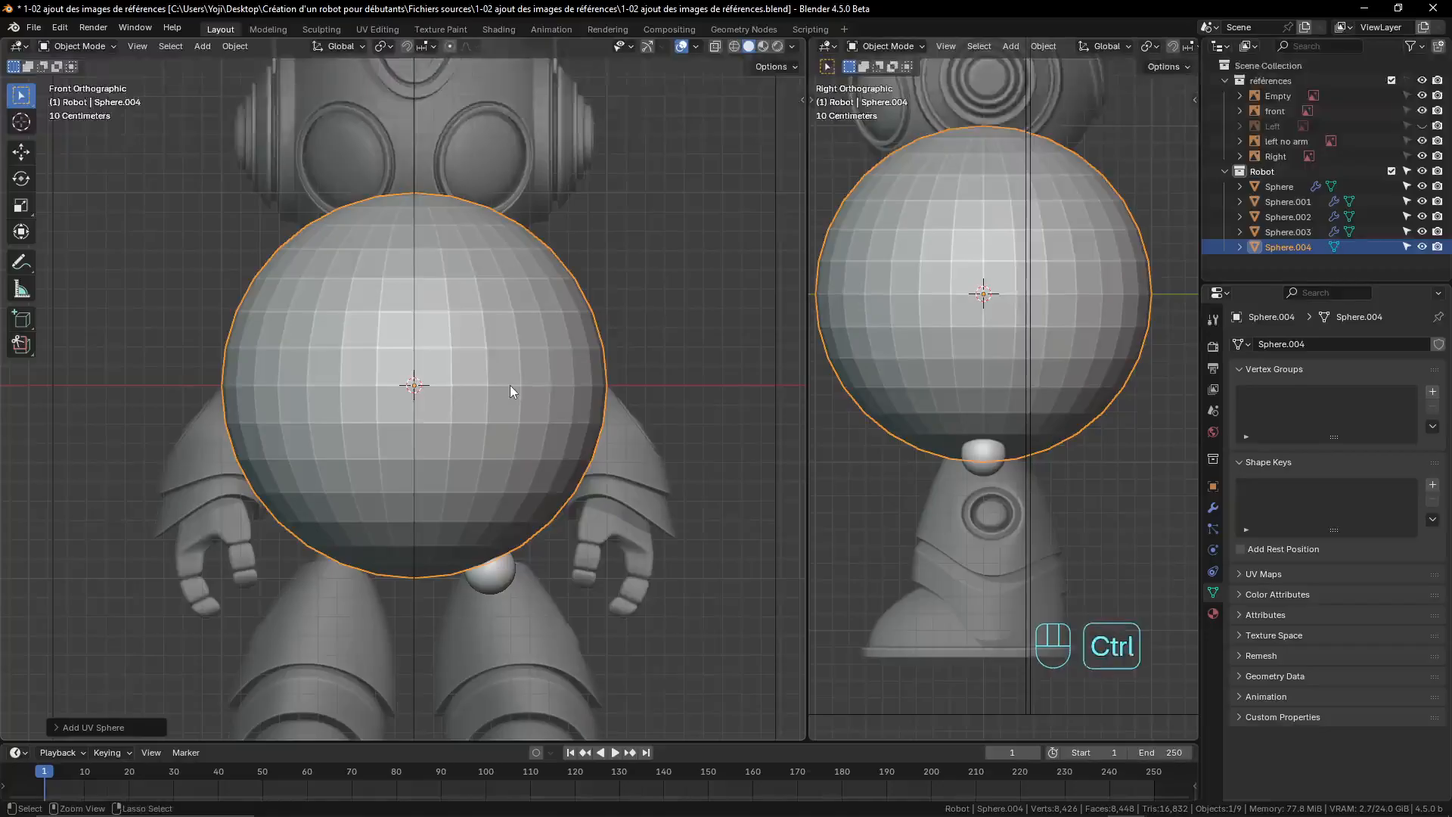
- Give the new sphere a level 1 Subdivision modifier and smooth shading
key("ctrl+1")
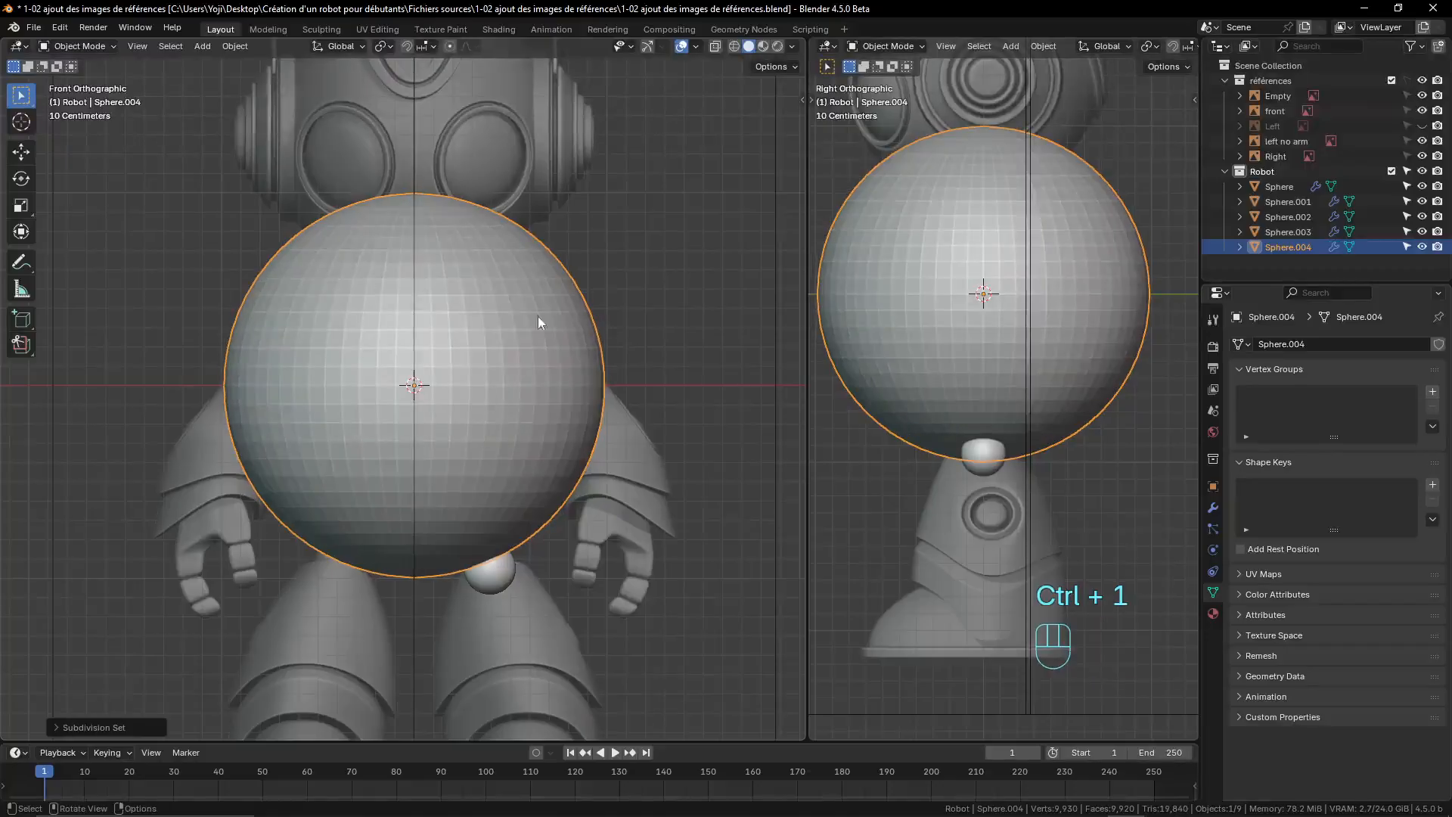
left_click(1213, 508)
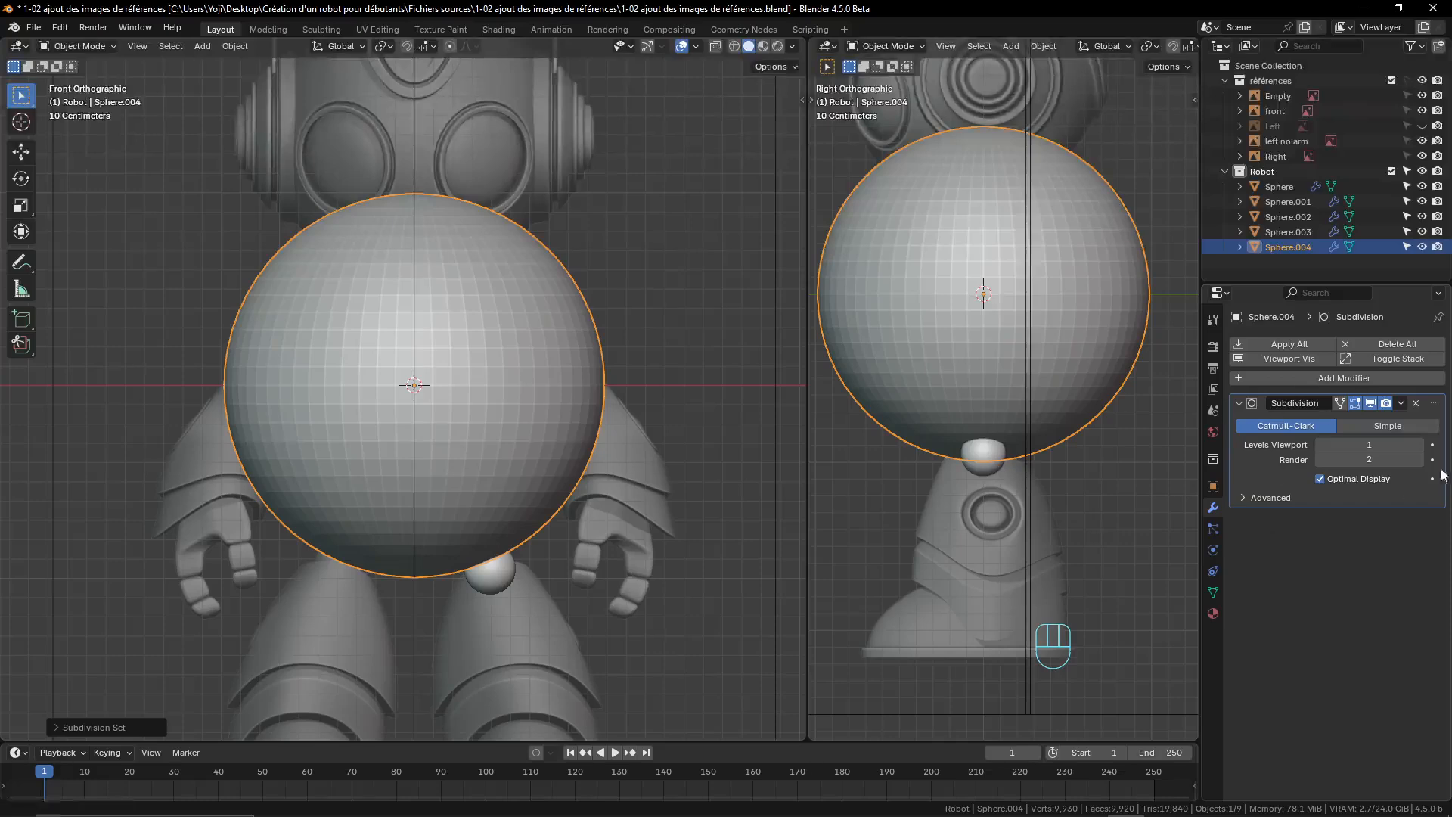
right_click(380, 326)
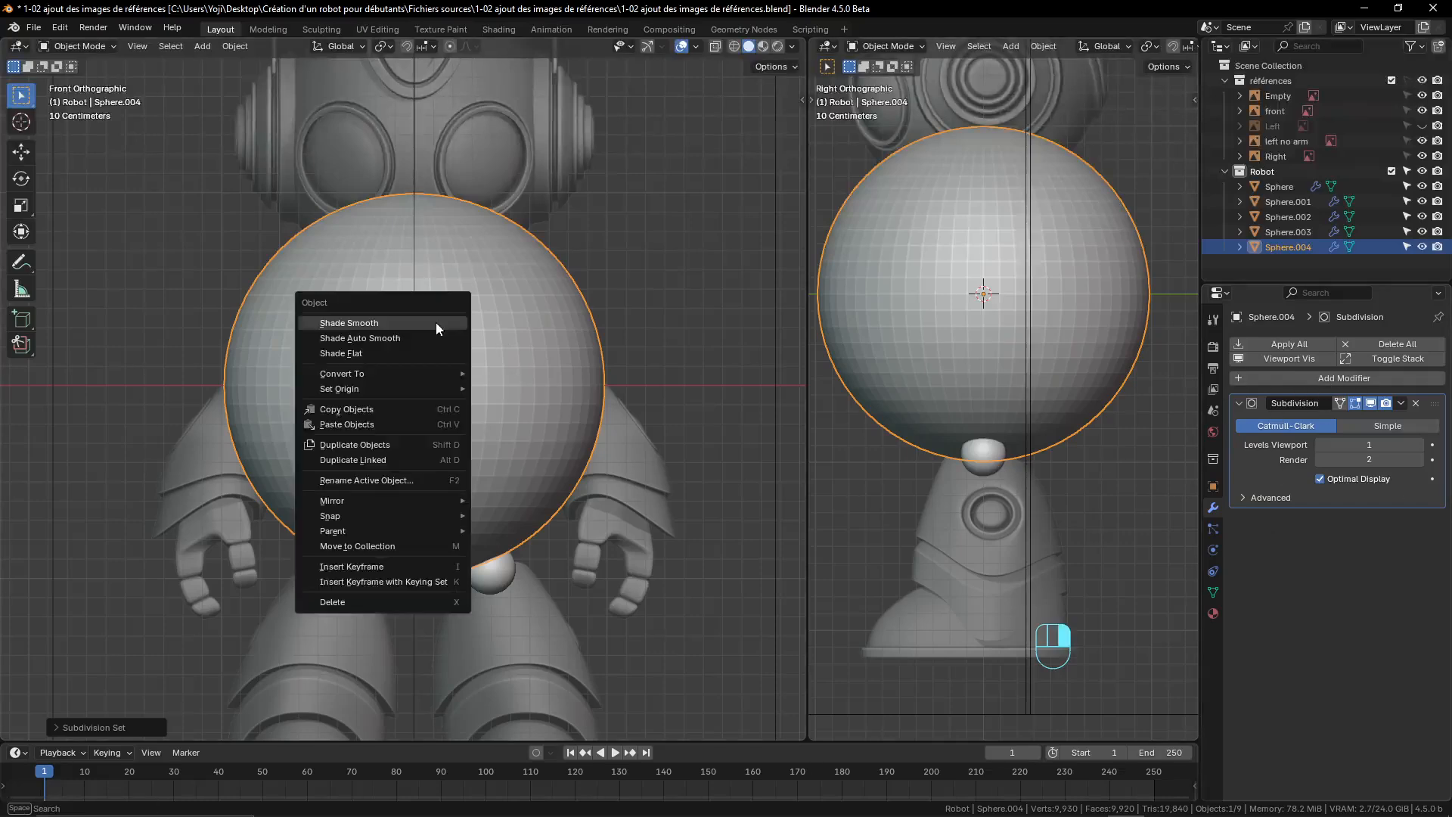
left_click(436, 322)
- Scale the sphere down to just over a quarter of its size and lower it along Z onto the pelvis
scroll(519, 421, "down", 4)
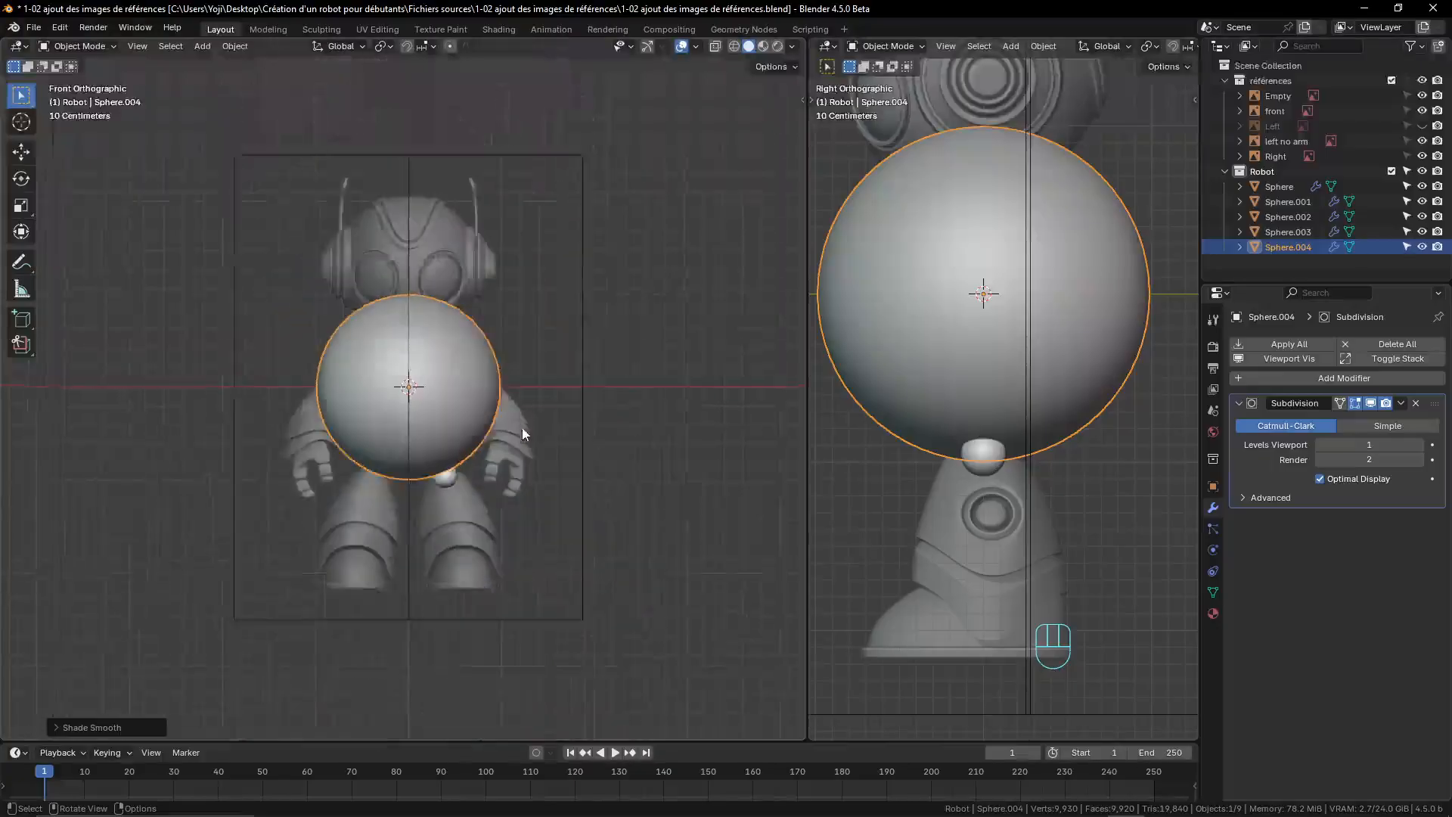
scroll(528, 442, "up", 5)
key("s")
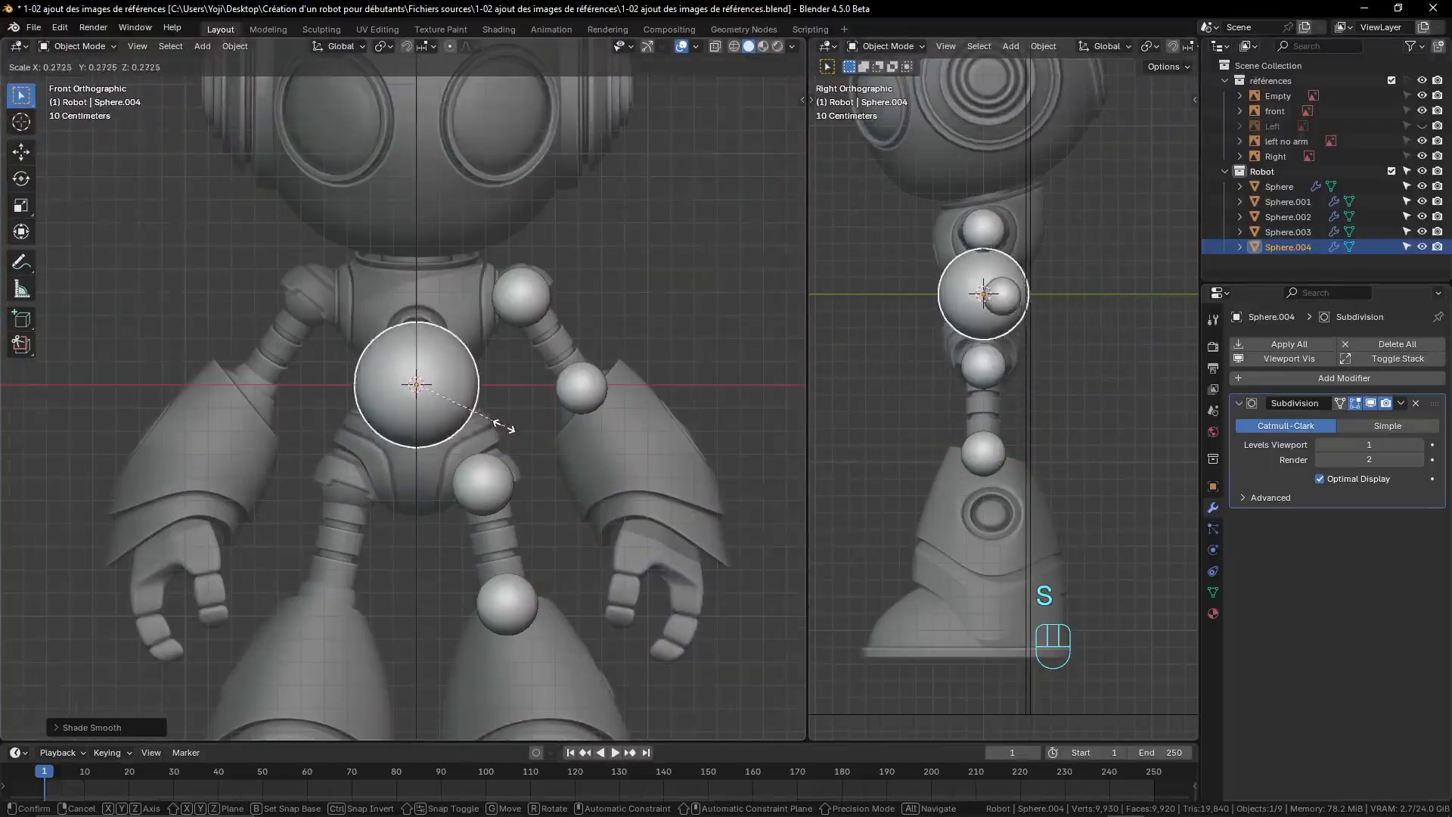
left_click(502, 424)
key("g")
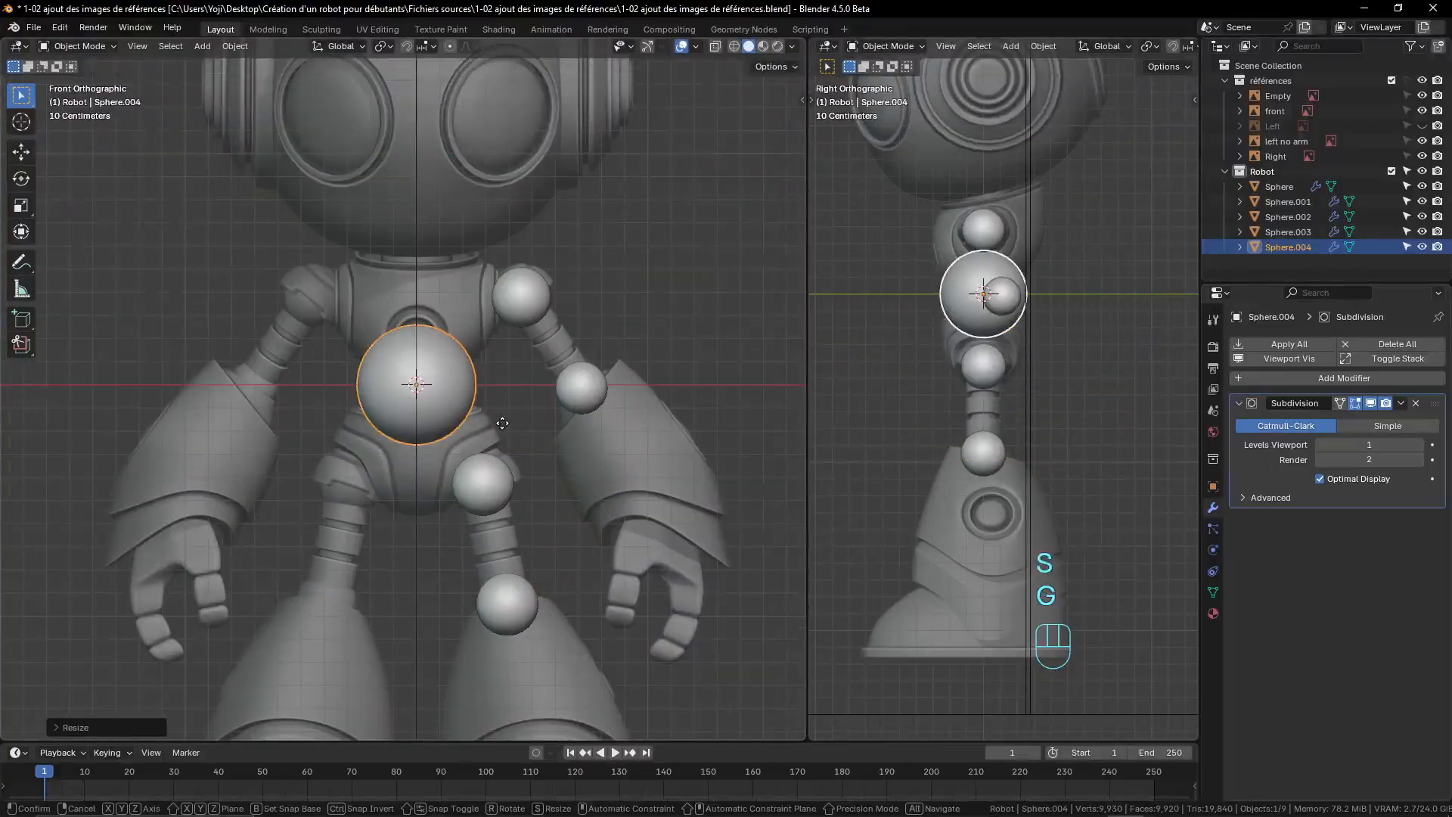
key("z")
left_click(495, 482)
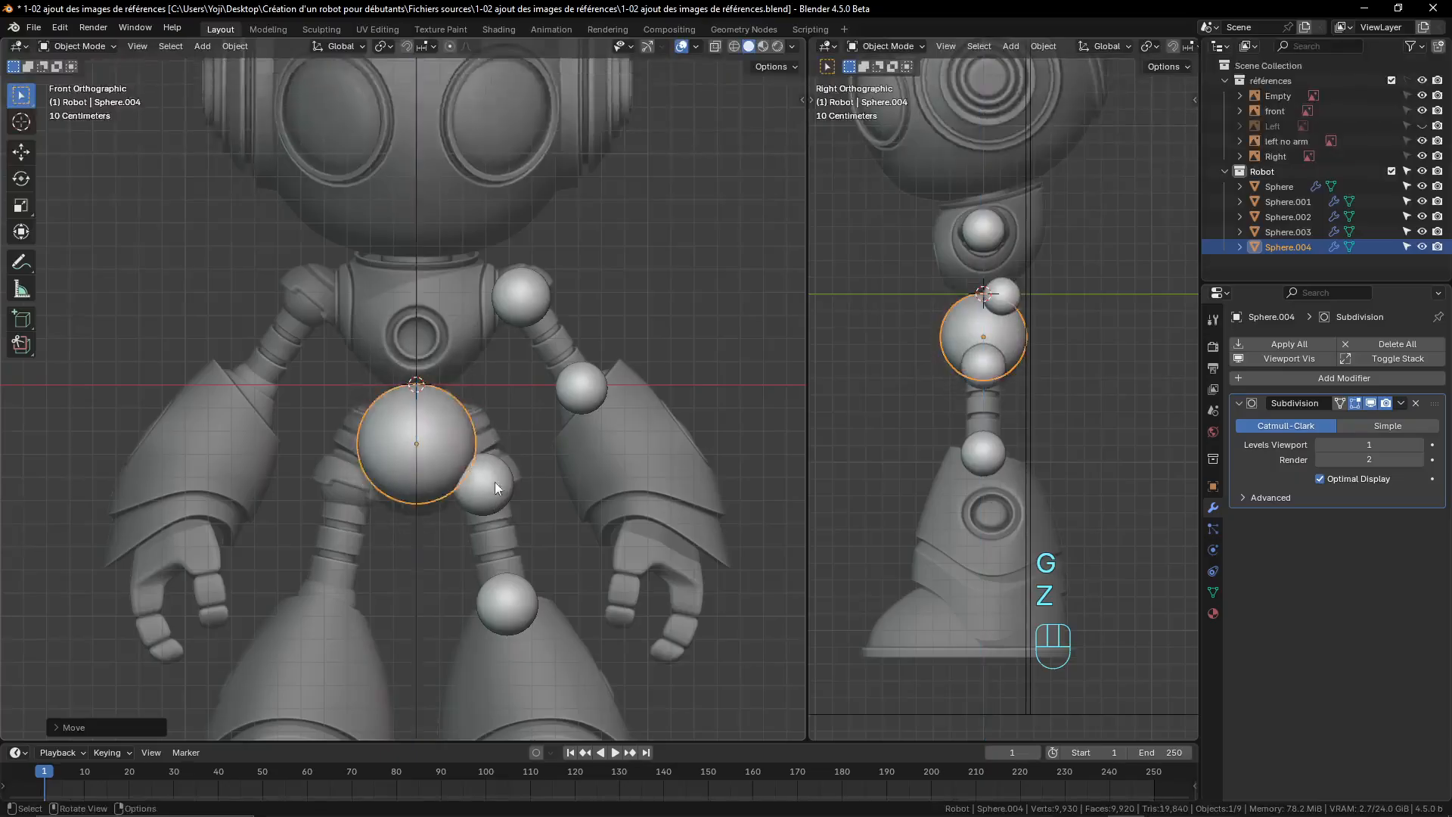
- Raise the pelvis sphere slightly along Z and enlarge it by about 1.01 to fit the reference
scroll(500, 488, "up", 6)
middle_click_drag(513, 500, 509, 514, "shift")
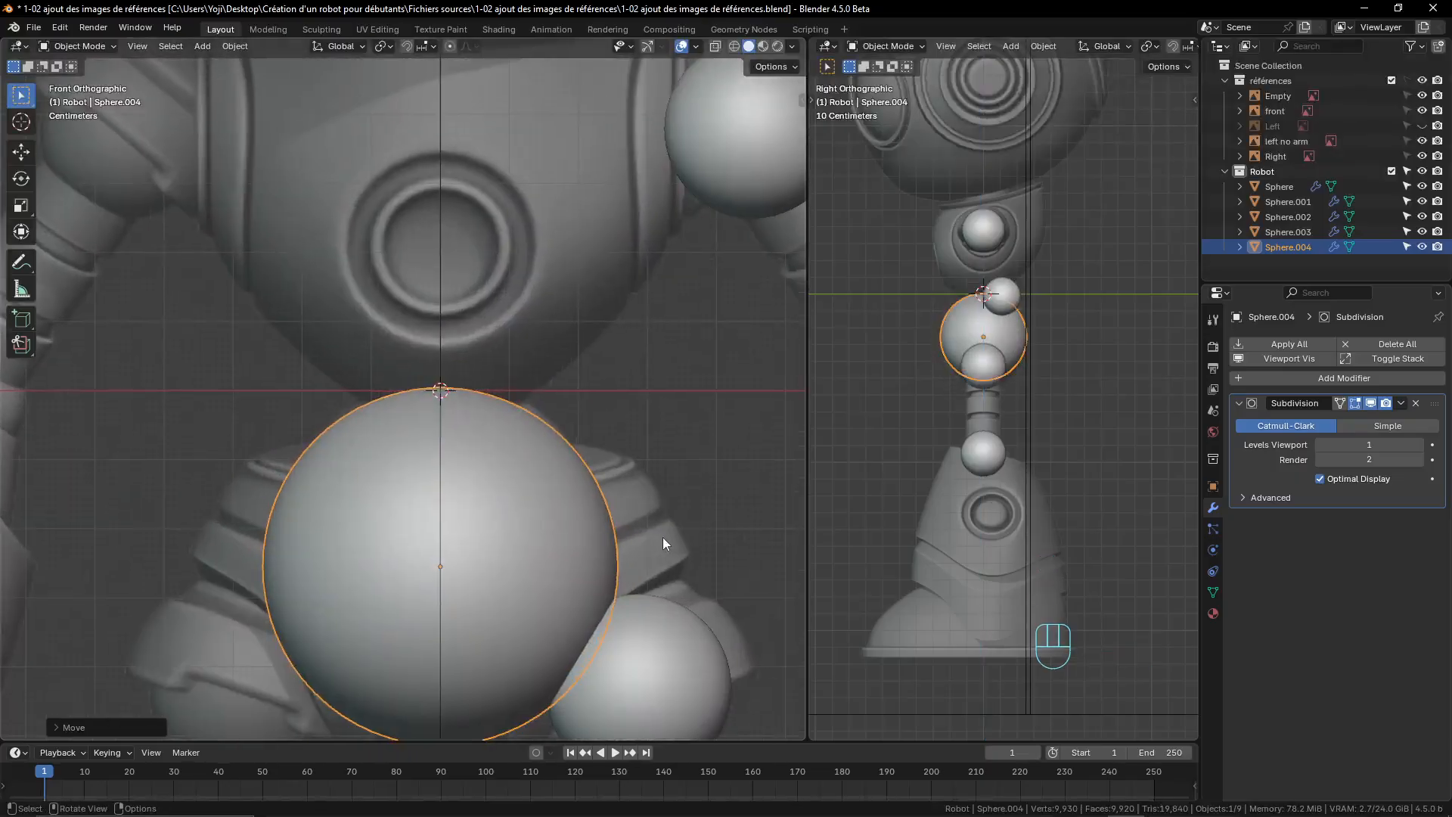
key("g")
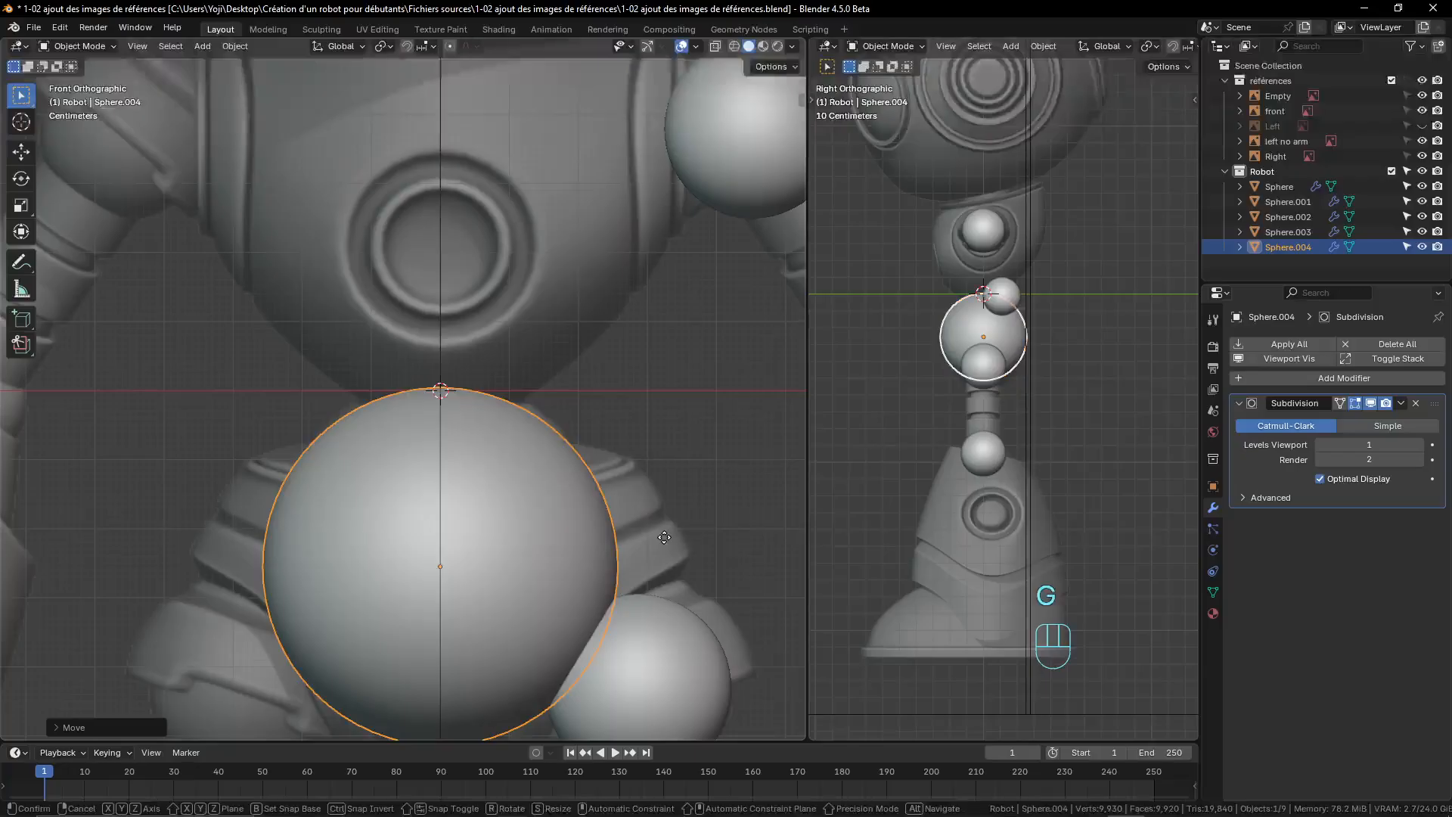
key("z")
left_click(663, 529)
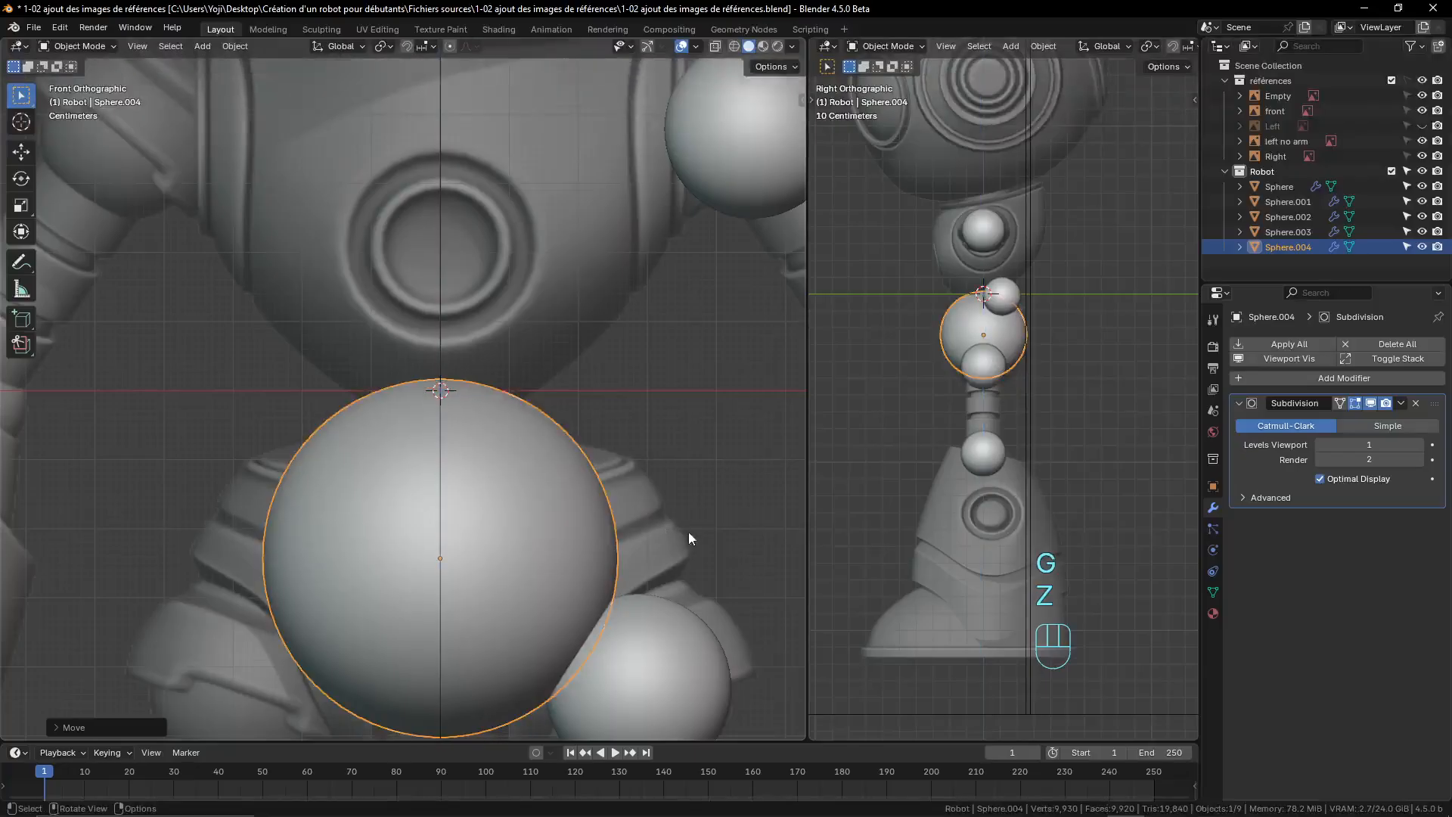
key("s")
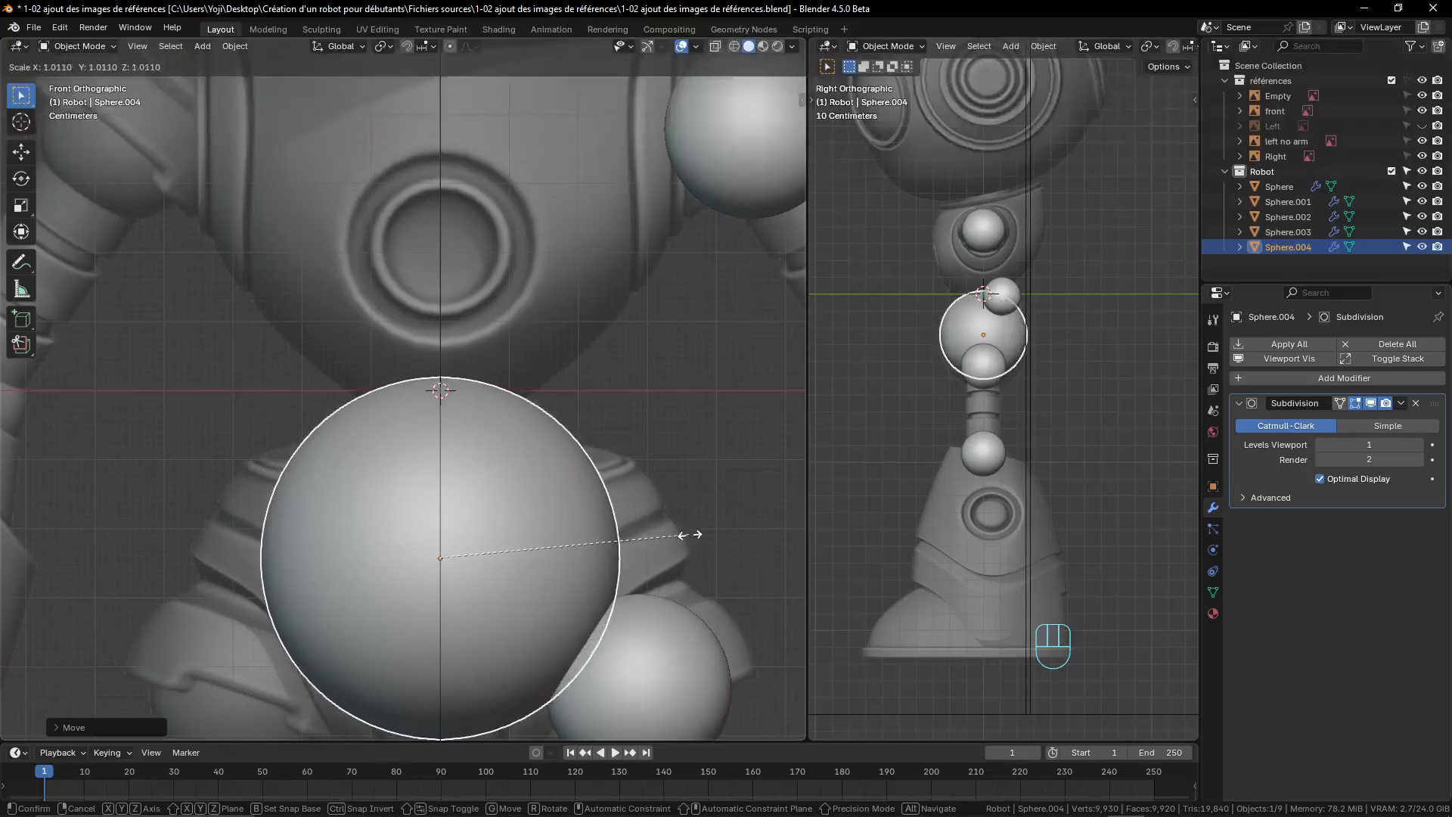
left_click(691, 541)
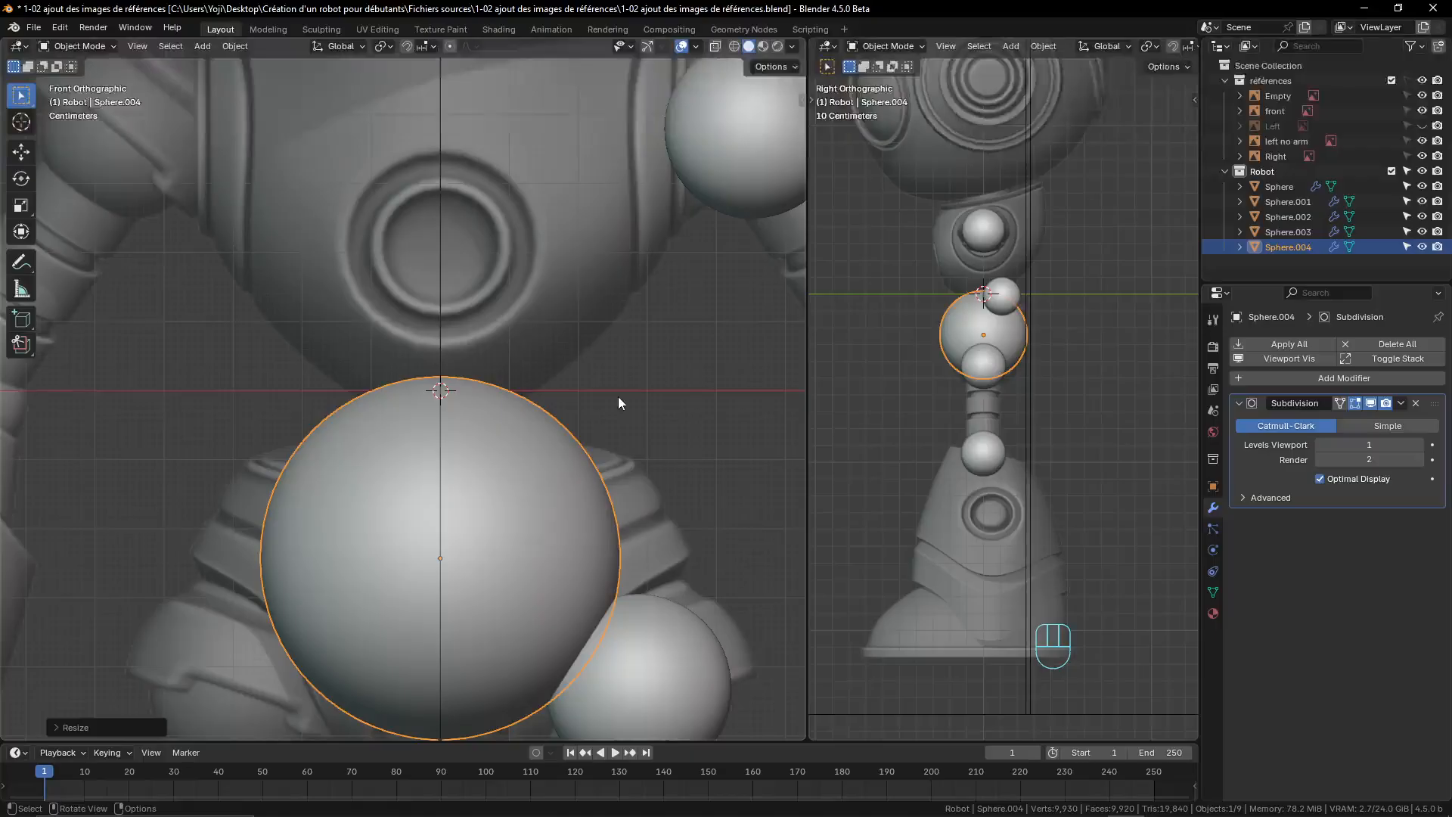
- Switch the front view to wireframe shading and lower the pelvis sphere about 0.01 m along Z
key("z")
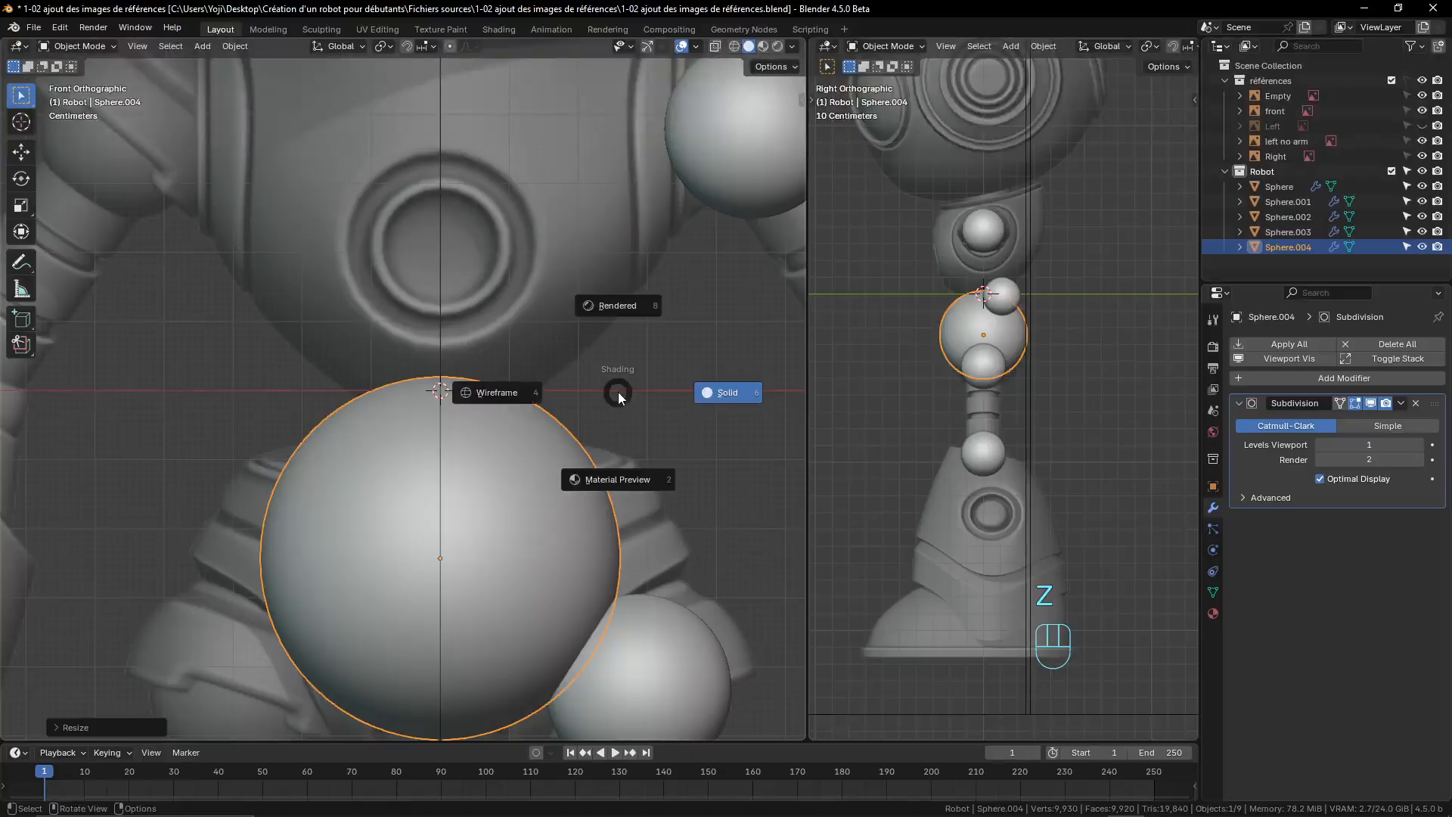
left_click(475, 398)
scroll(475, 397, "up", 5)
middle_click_drag(628, 475, 507, 389, "shift")
scroll(560, 363, "up", 1)
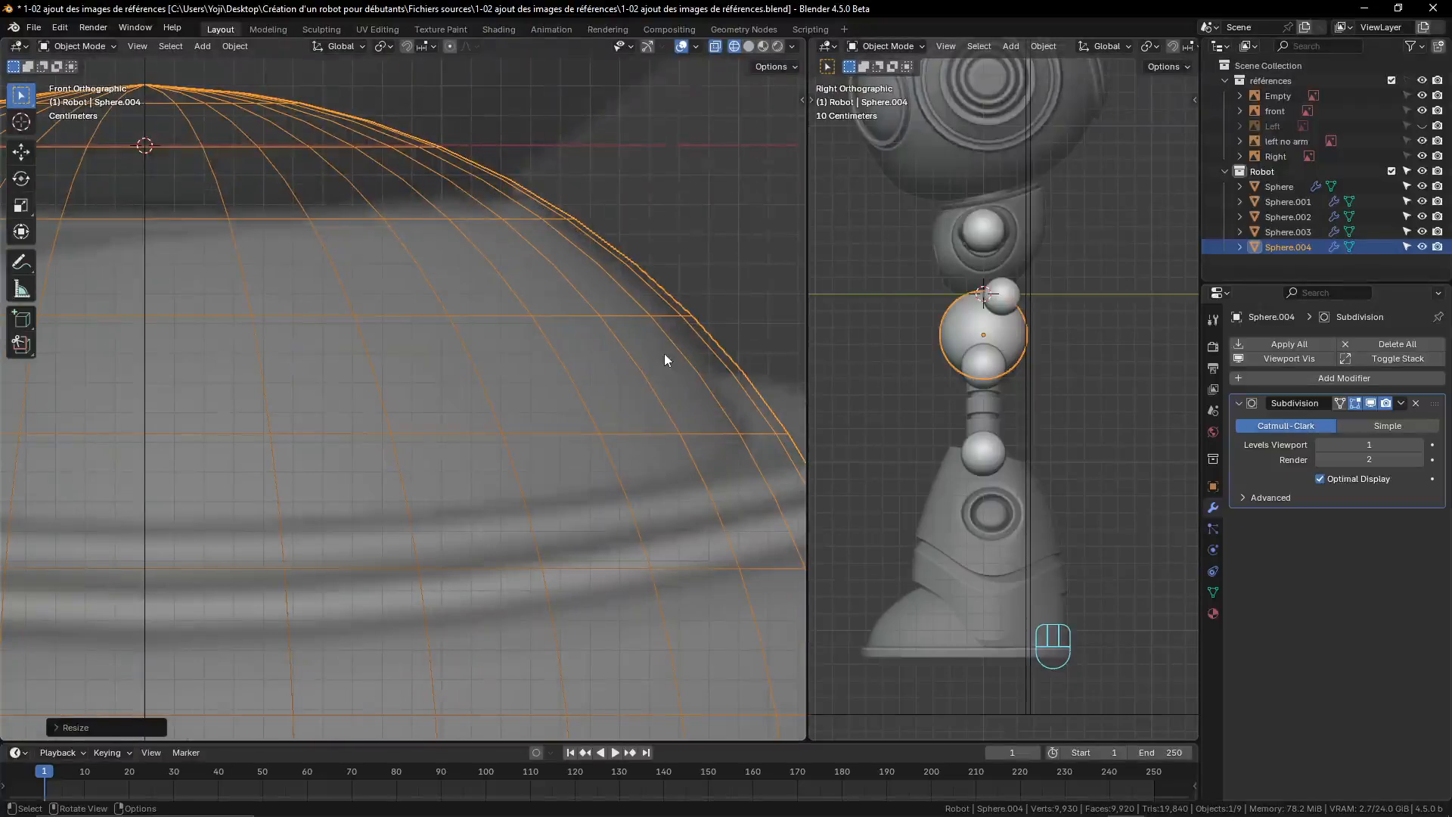
key("g")
key("z")
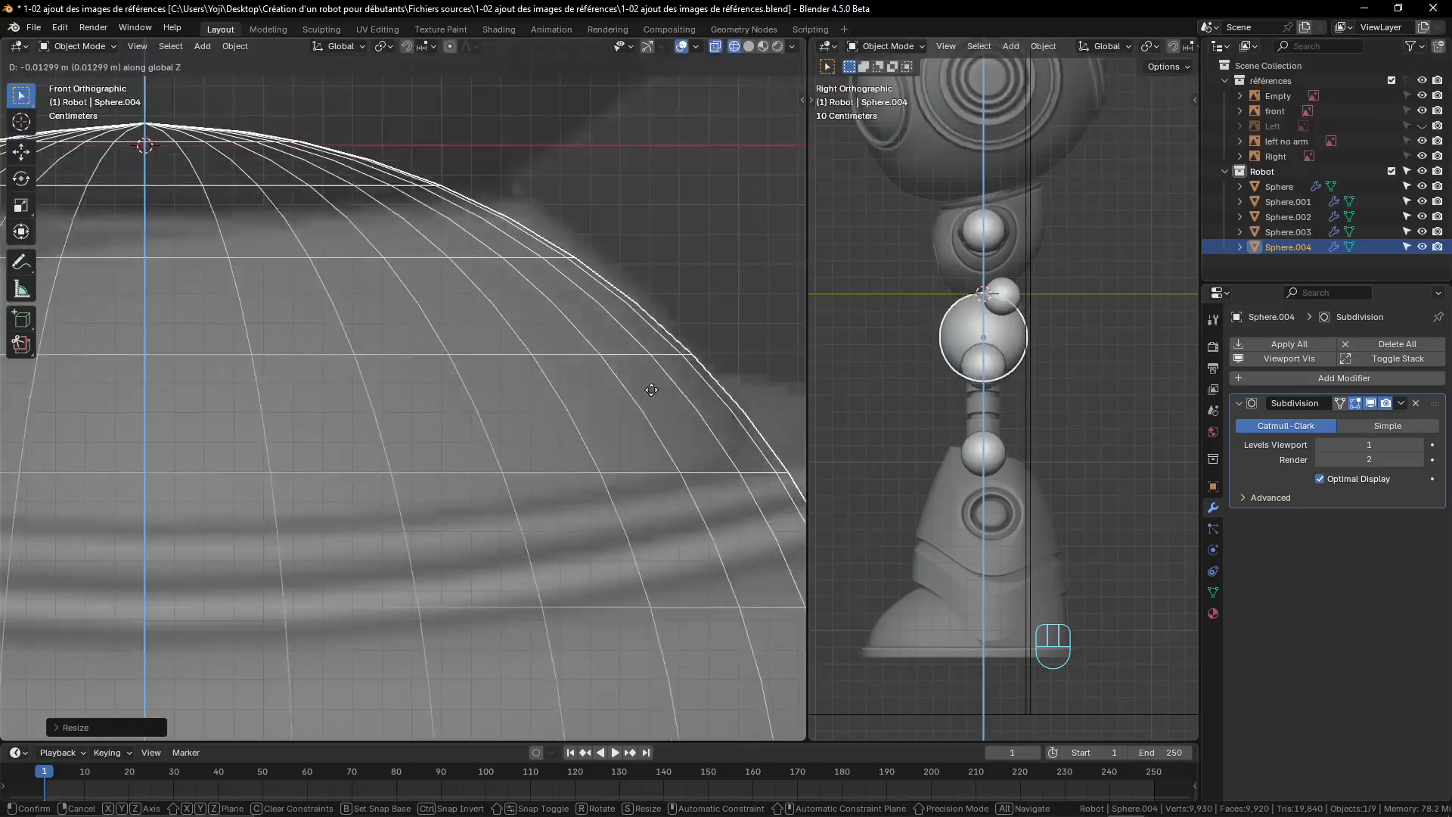
left_click(654, 379)
- Scale the pelvis sphere to about 0.8 and raise it about 0.05 m along Z toward the pelvis's upper outline
scroll(654, 378, "down", 3)
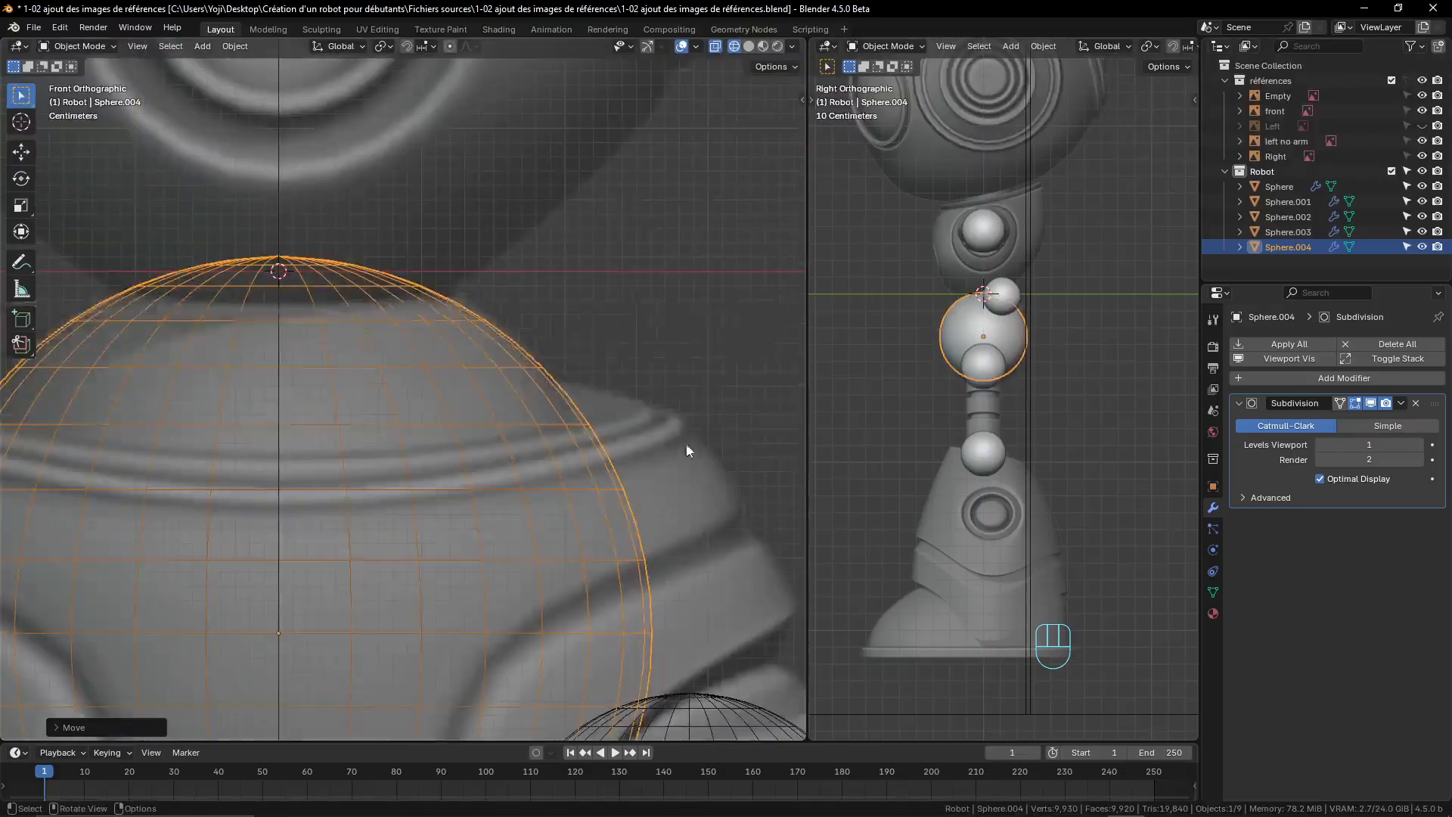
key("s")
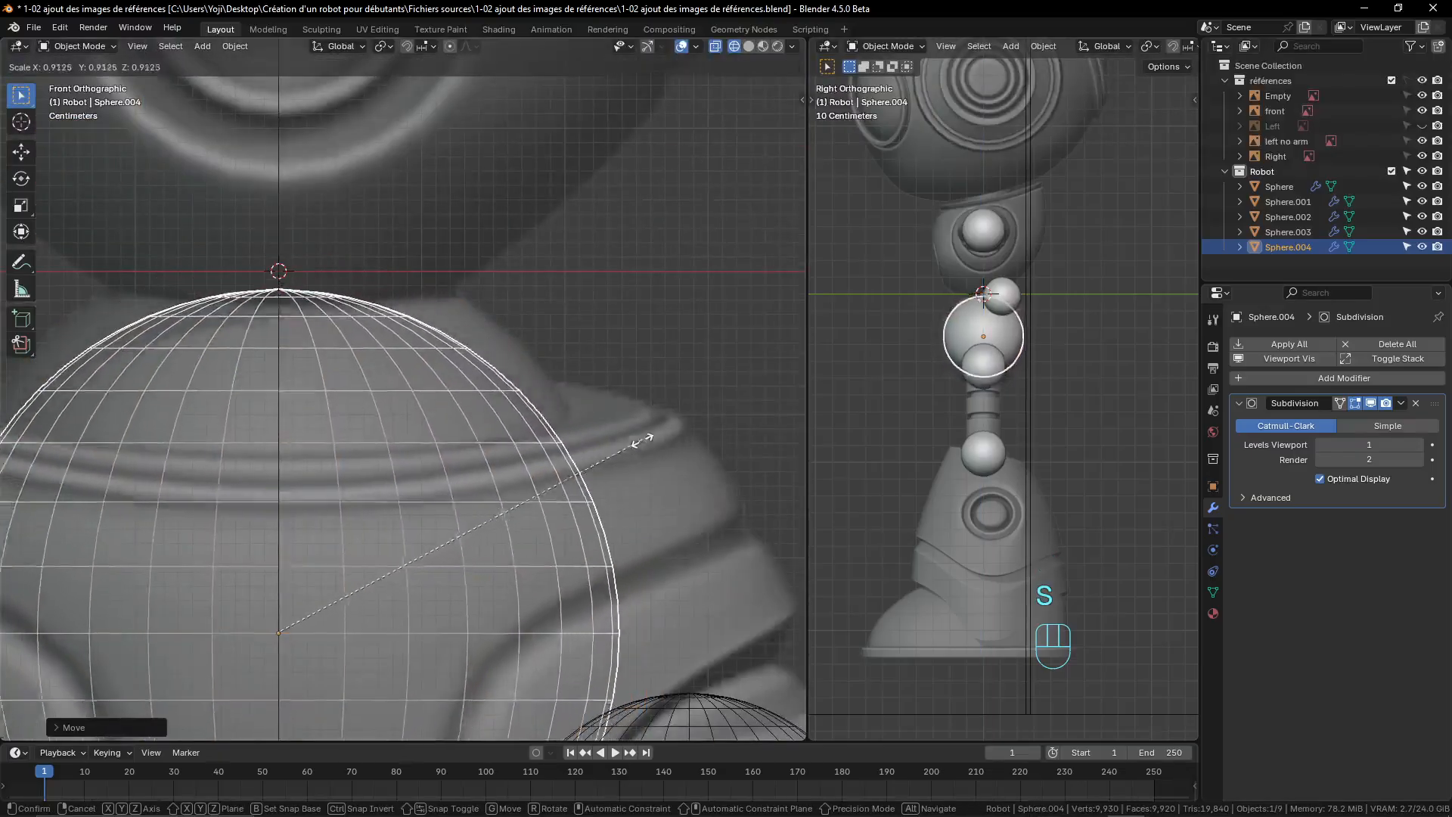
left_click(582, 438)
key("g")
key("z")
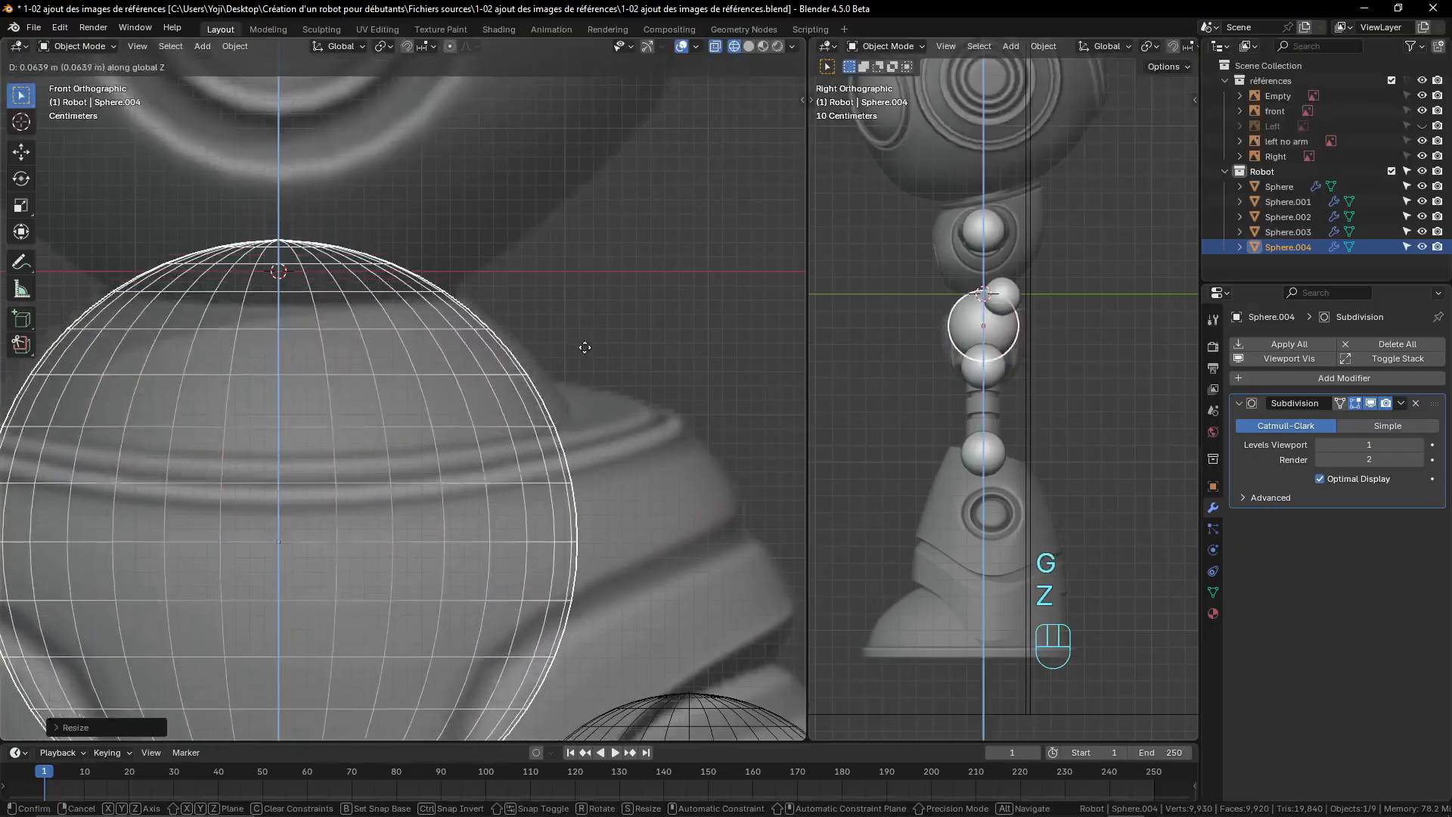
left_click(580, 364)
- Enlarge the pelvis sphere by about 1.09, lower it about 0.006 m along Z, and enlarge it slightly again to fit the reference
key("s")
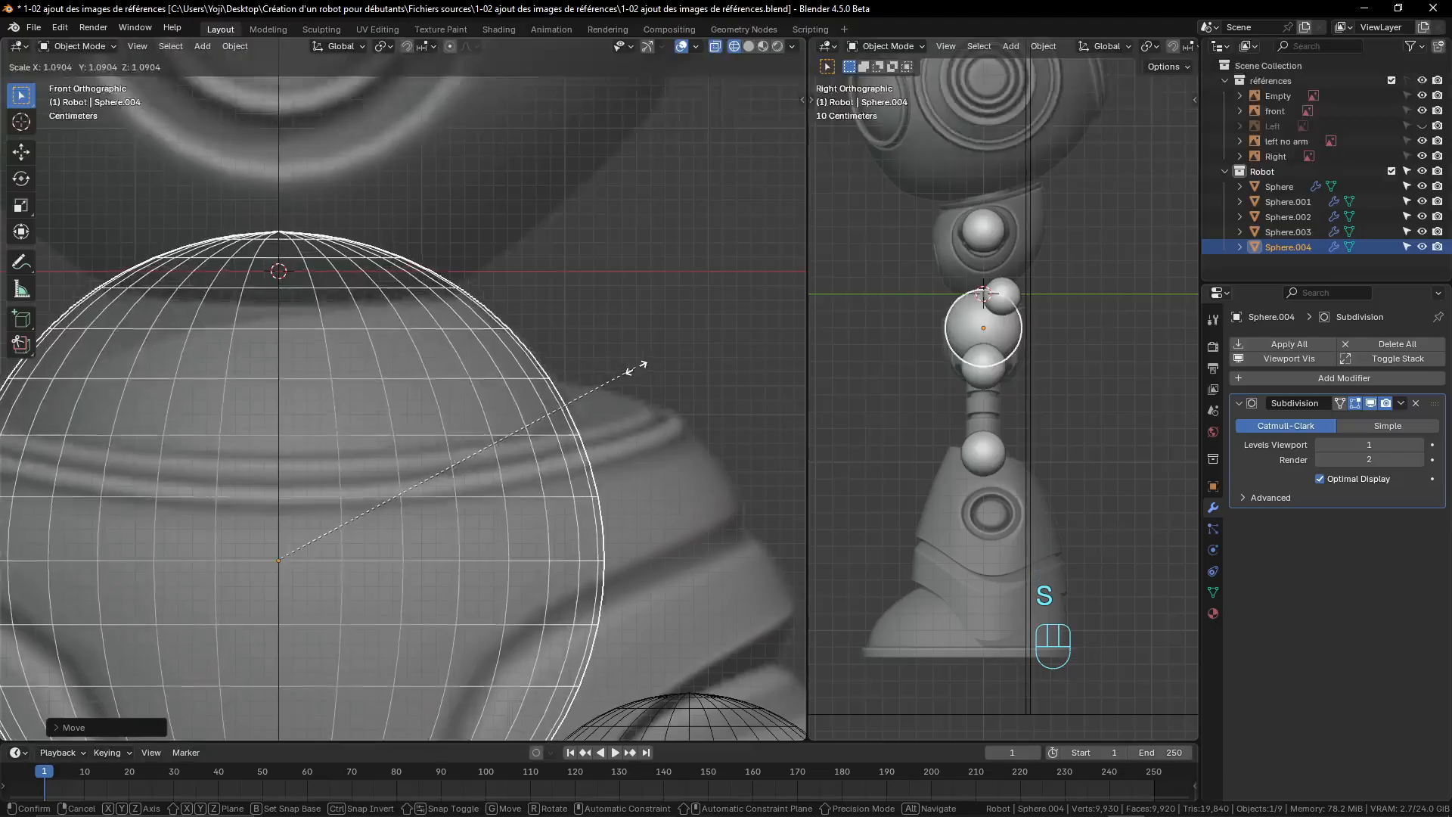
left_click(625, 377)
scroll(556, 378, "up", 1)
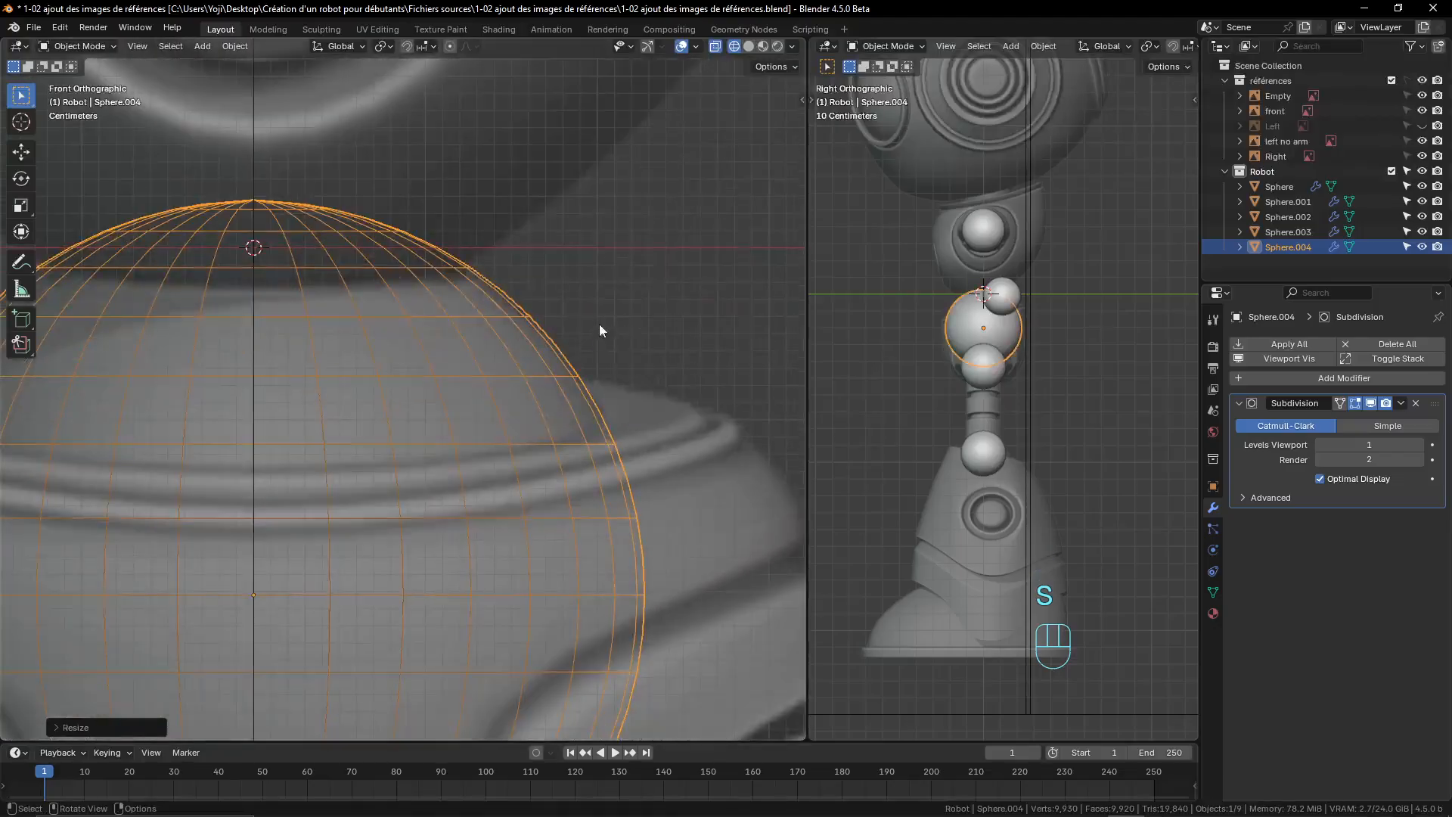
key("g")
key("z")
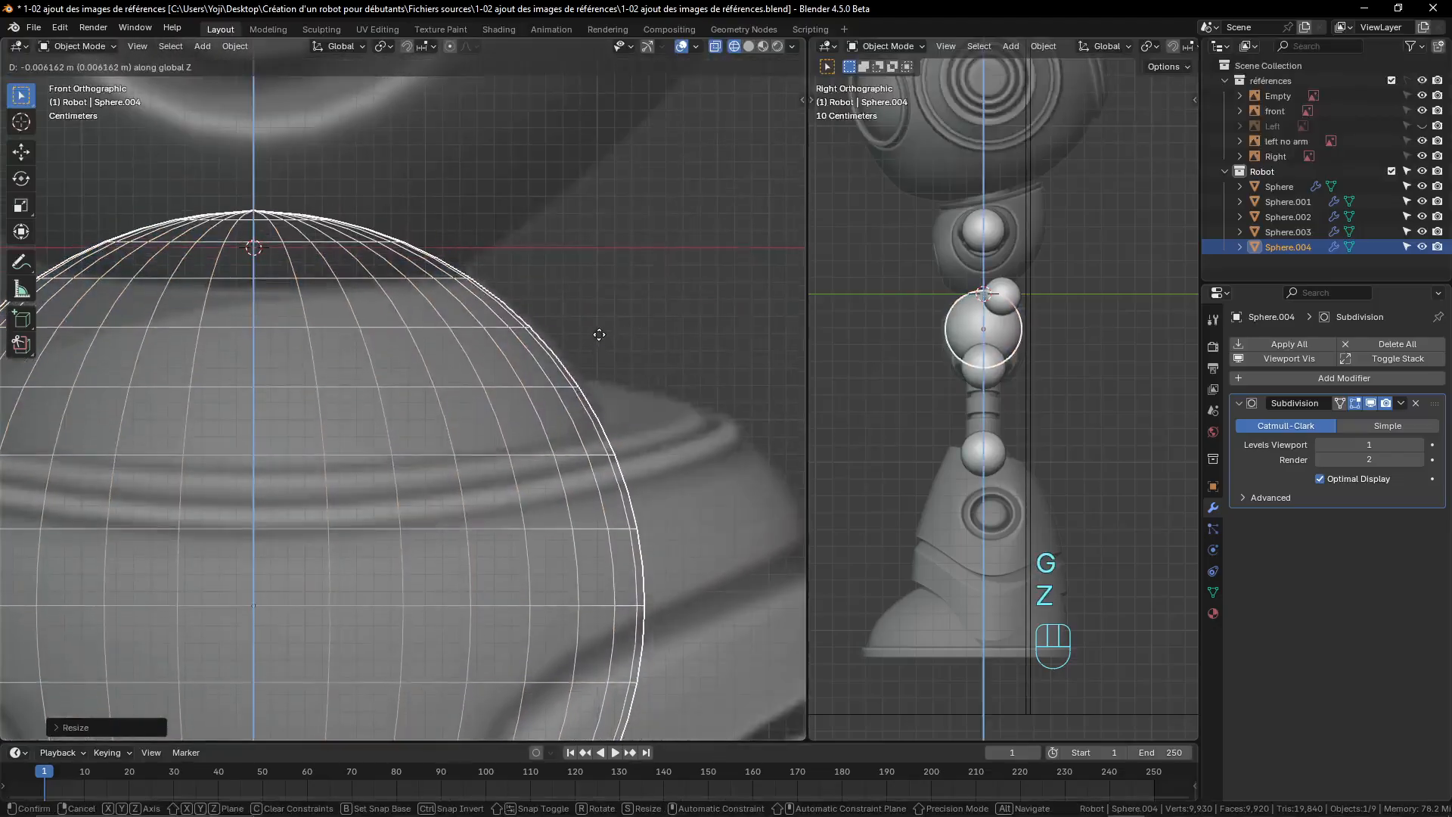
left_click(602, 341)
key("s")
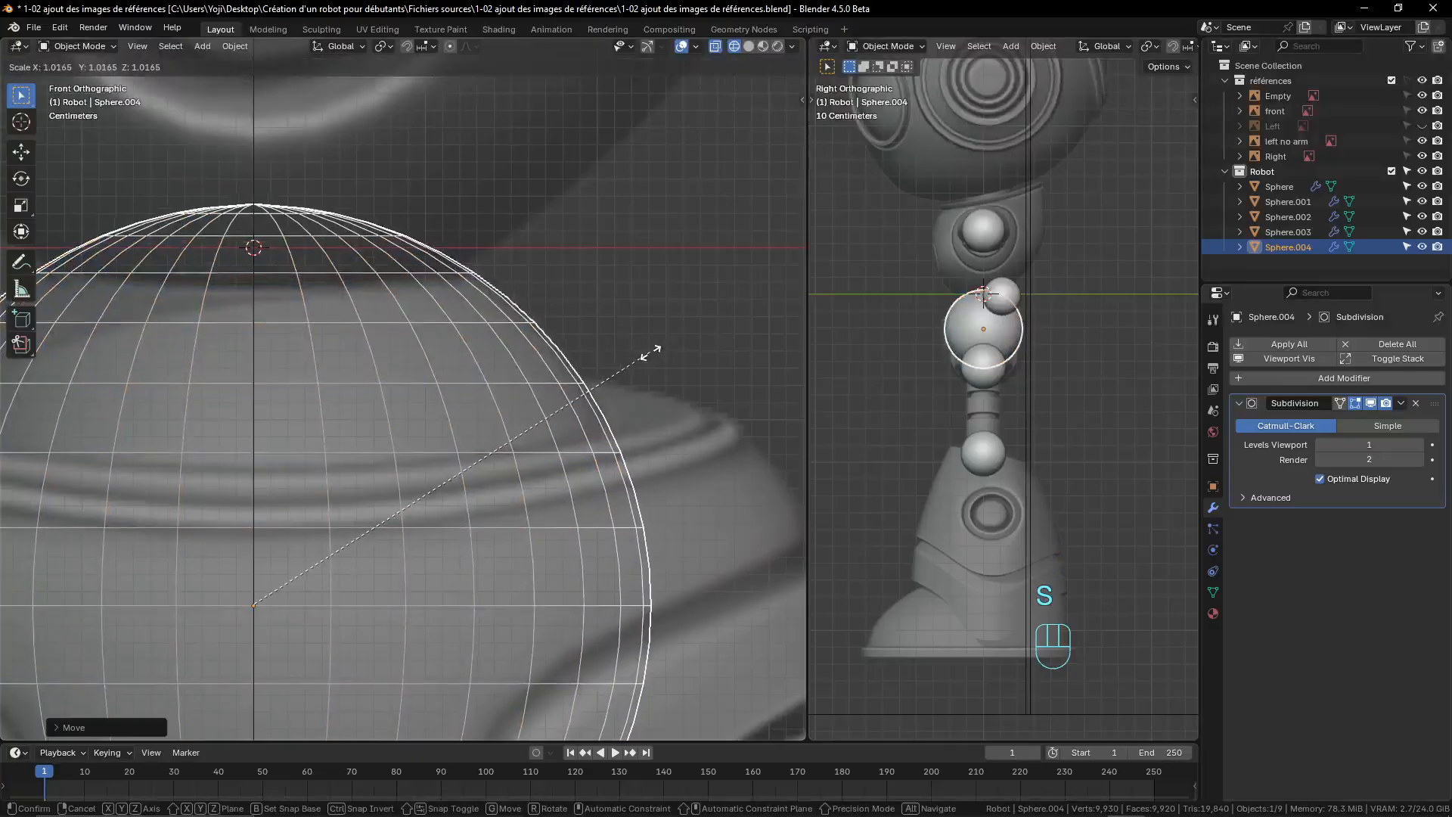
left_click(648, 353)
- Add a cylinder mesh to the scene
scroll(419, 380, "down", 8)
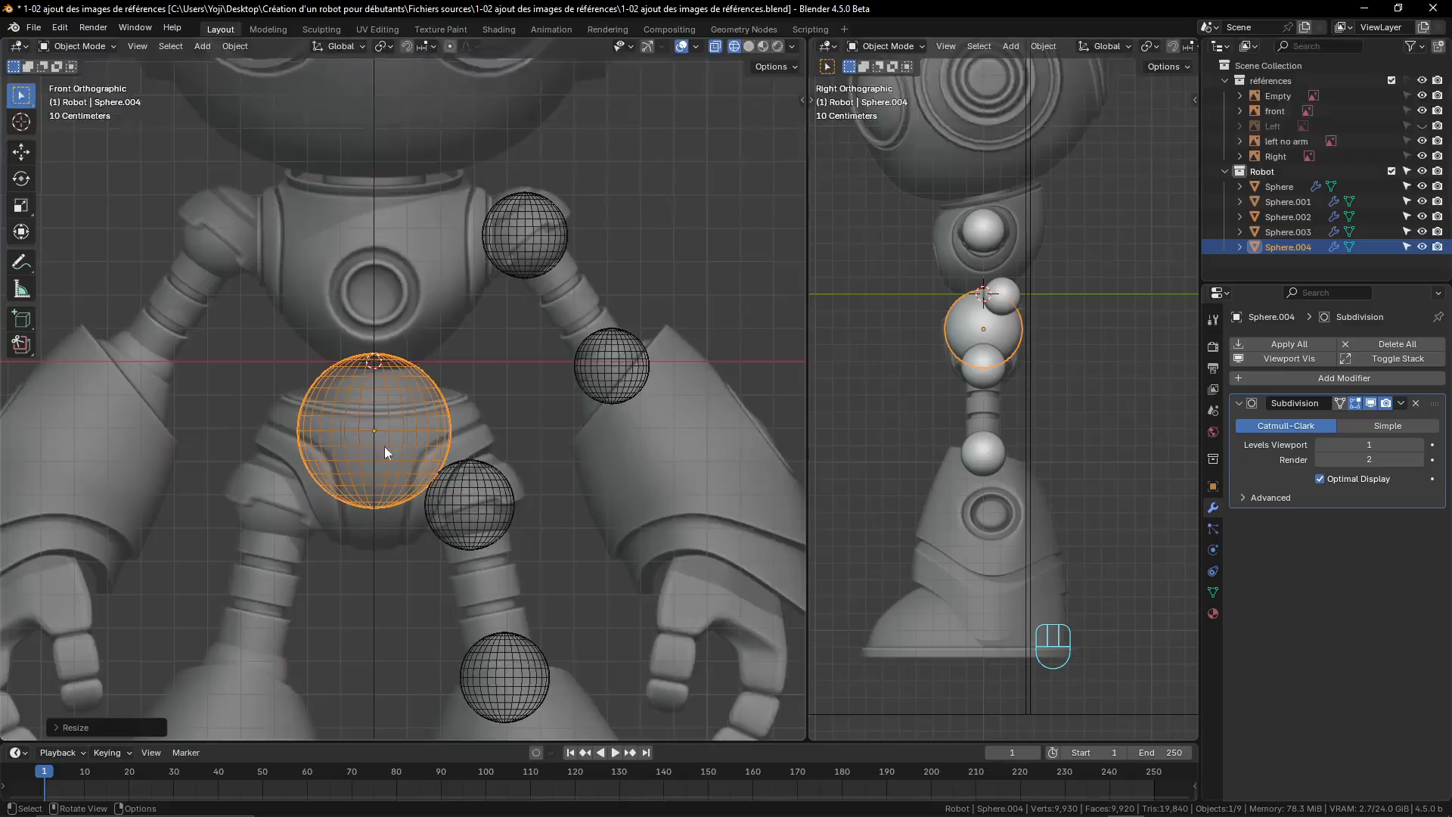
scroll(390, 454, "down", 4)
scroll(454, 423, "up", 5)
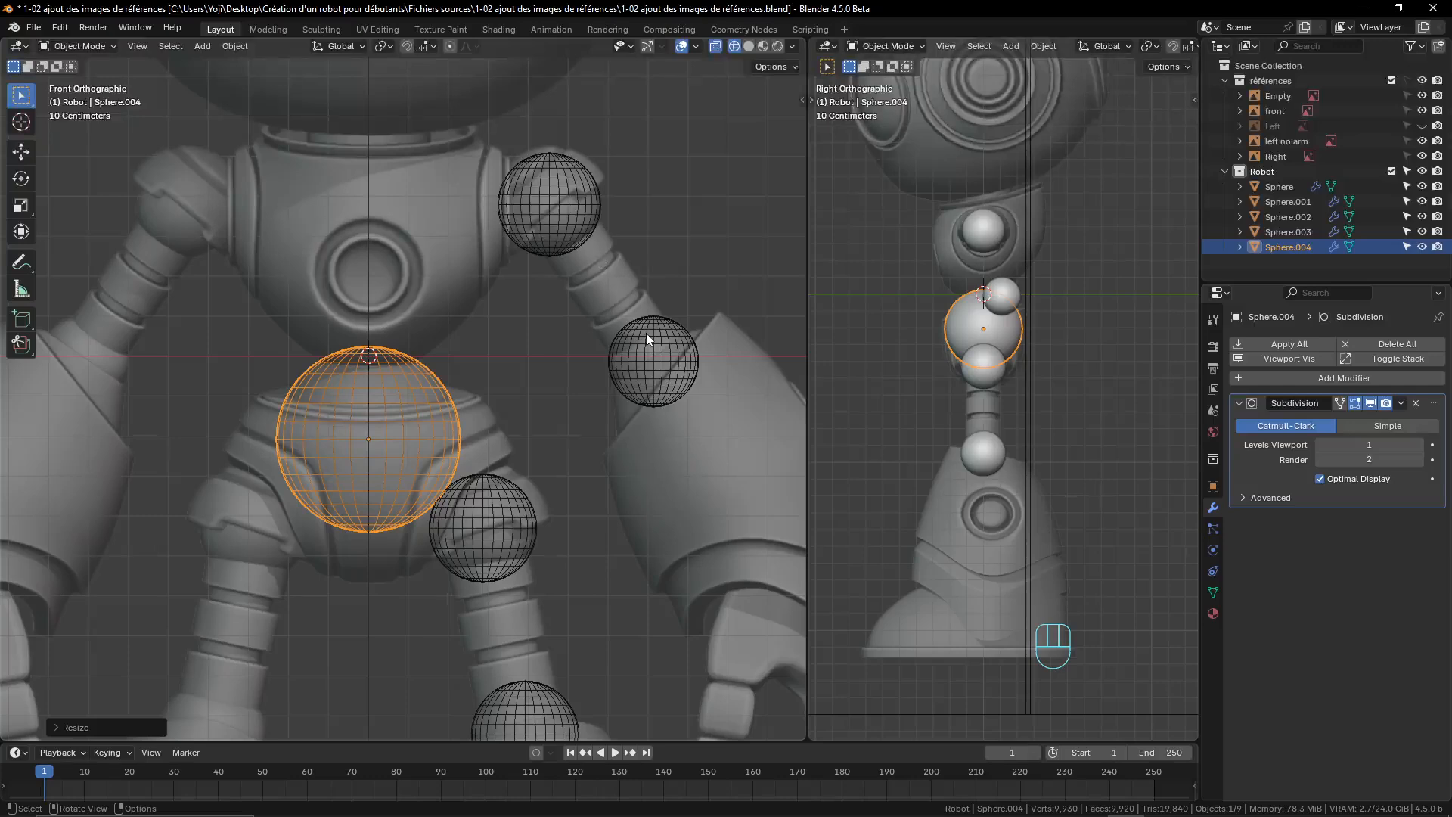
scroll(547, 325, "down", 4)
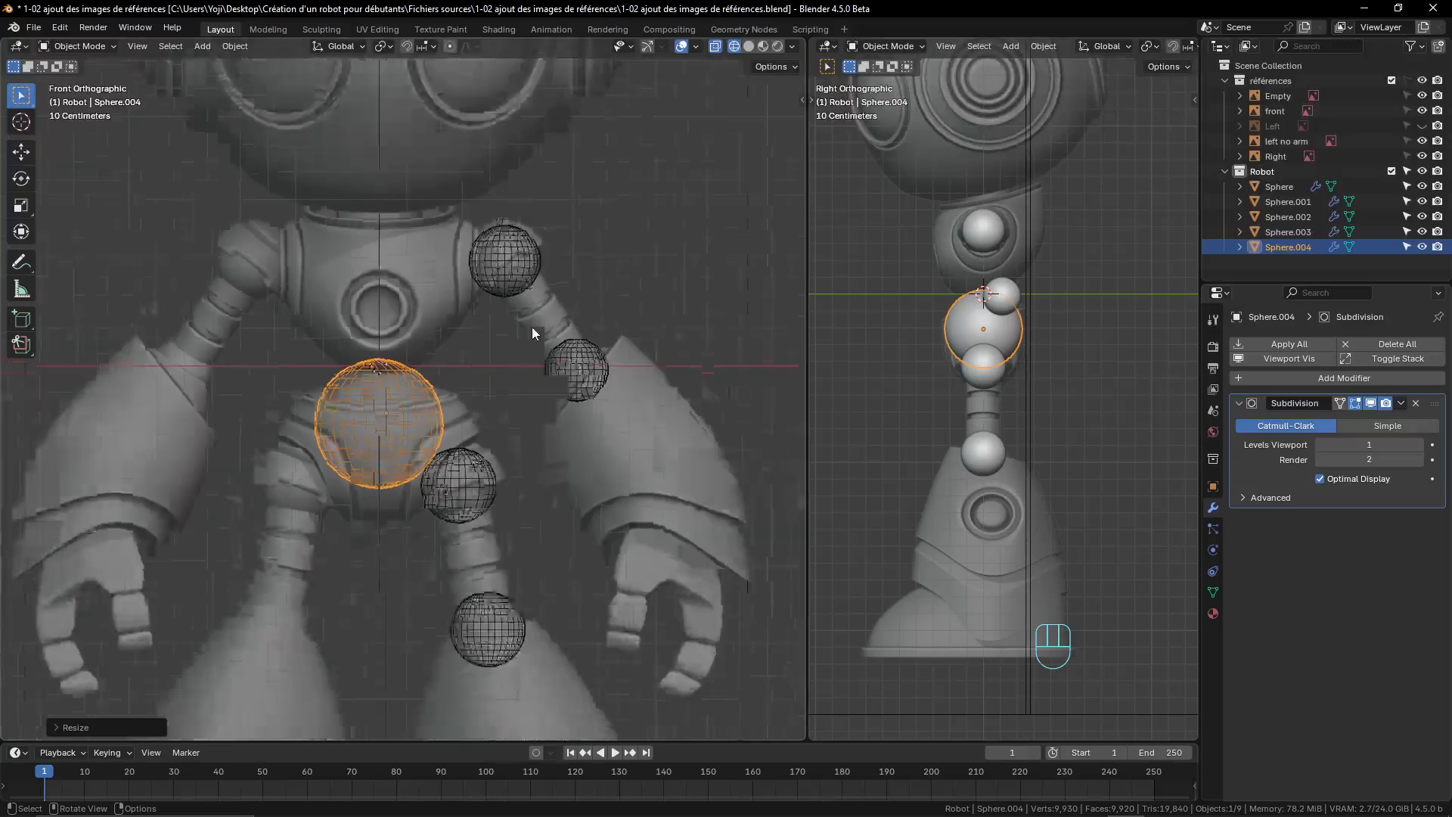
scroll(499, 337, "up", 3)
key("shift")
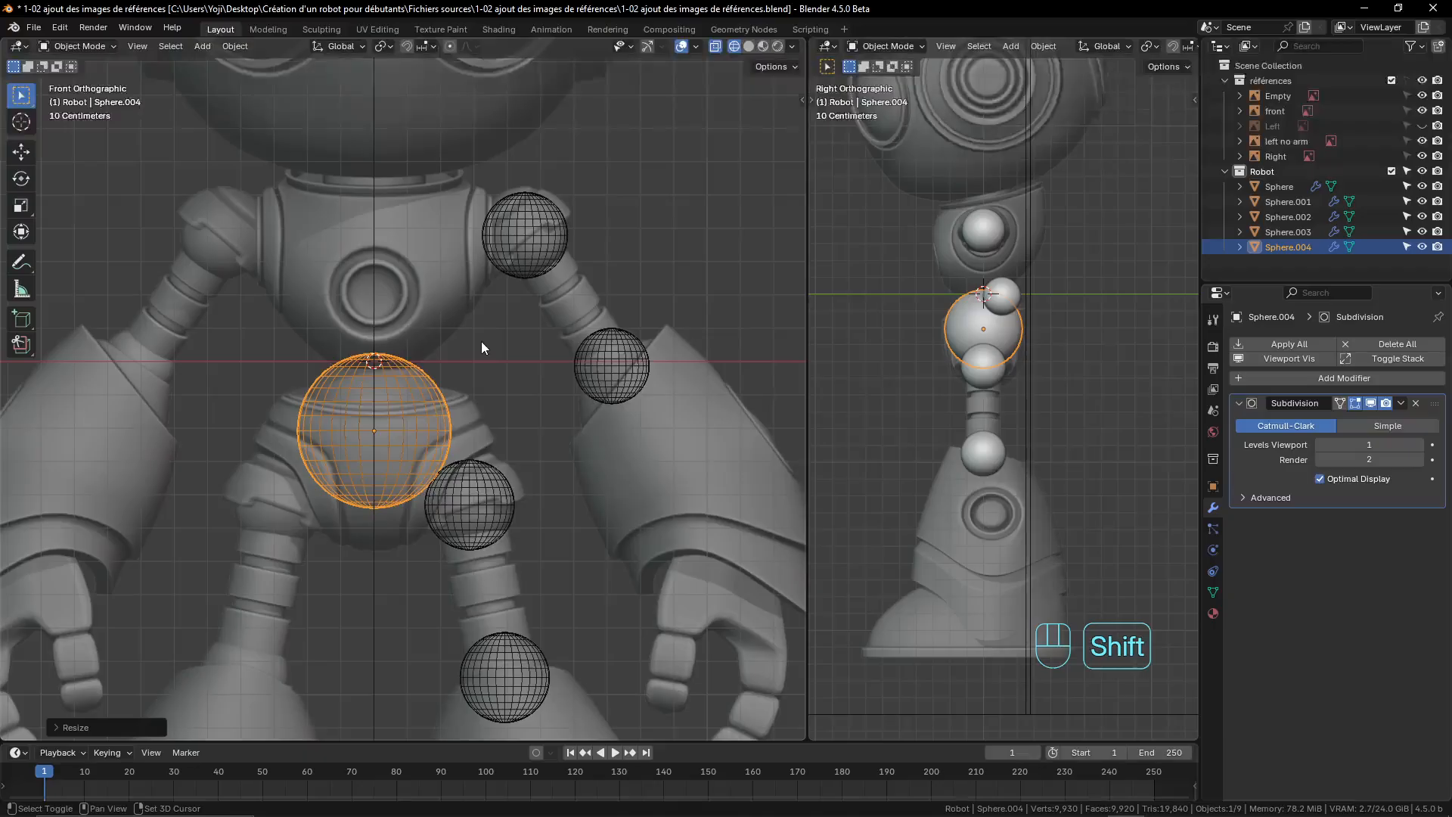
key("shift+a")
mouse_move(481, 342)
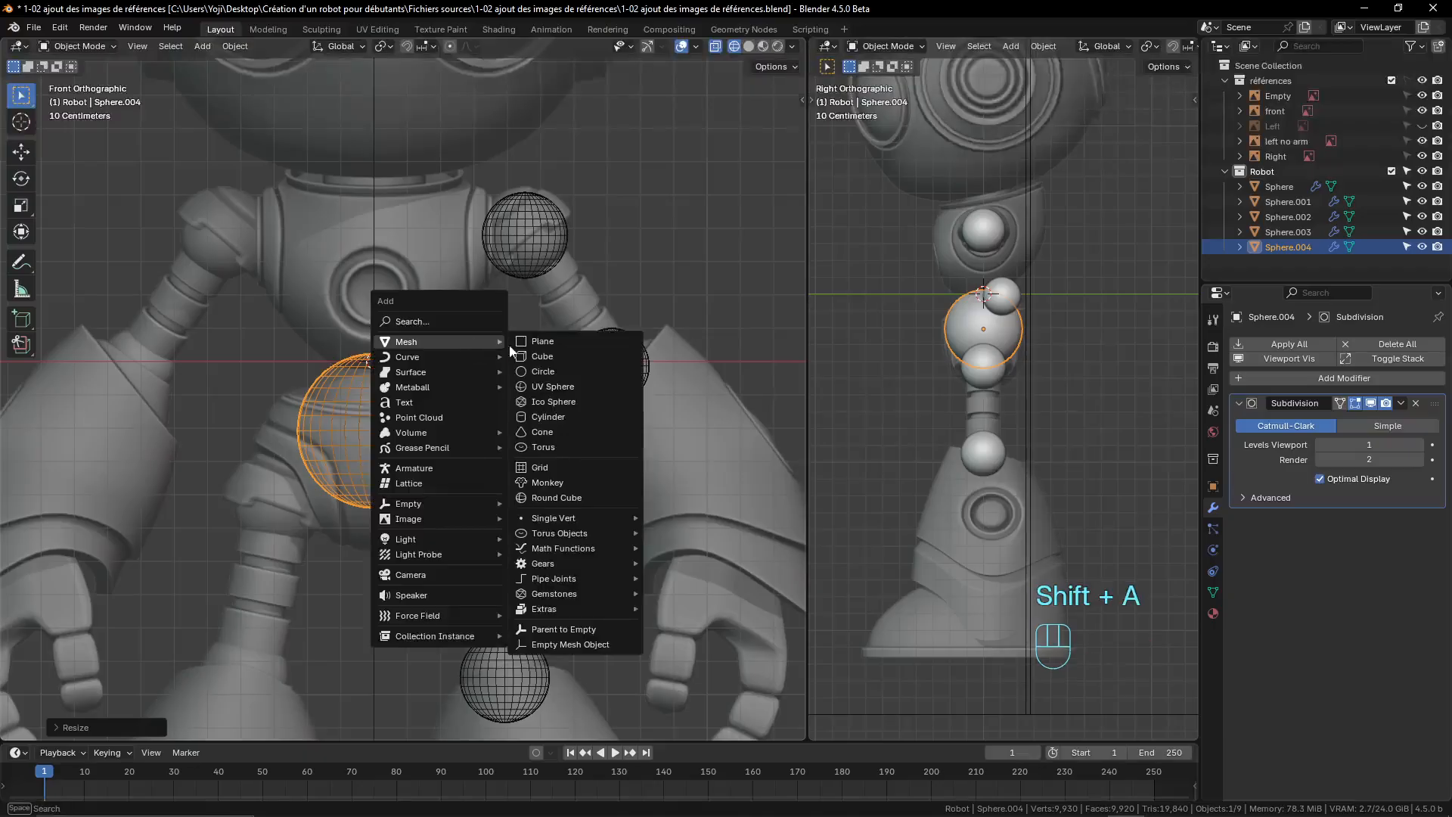
left_click(557, 417)
scroll(558, 419, "down", 4)
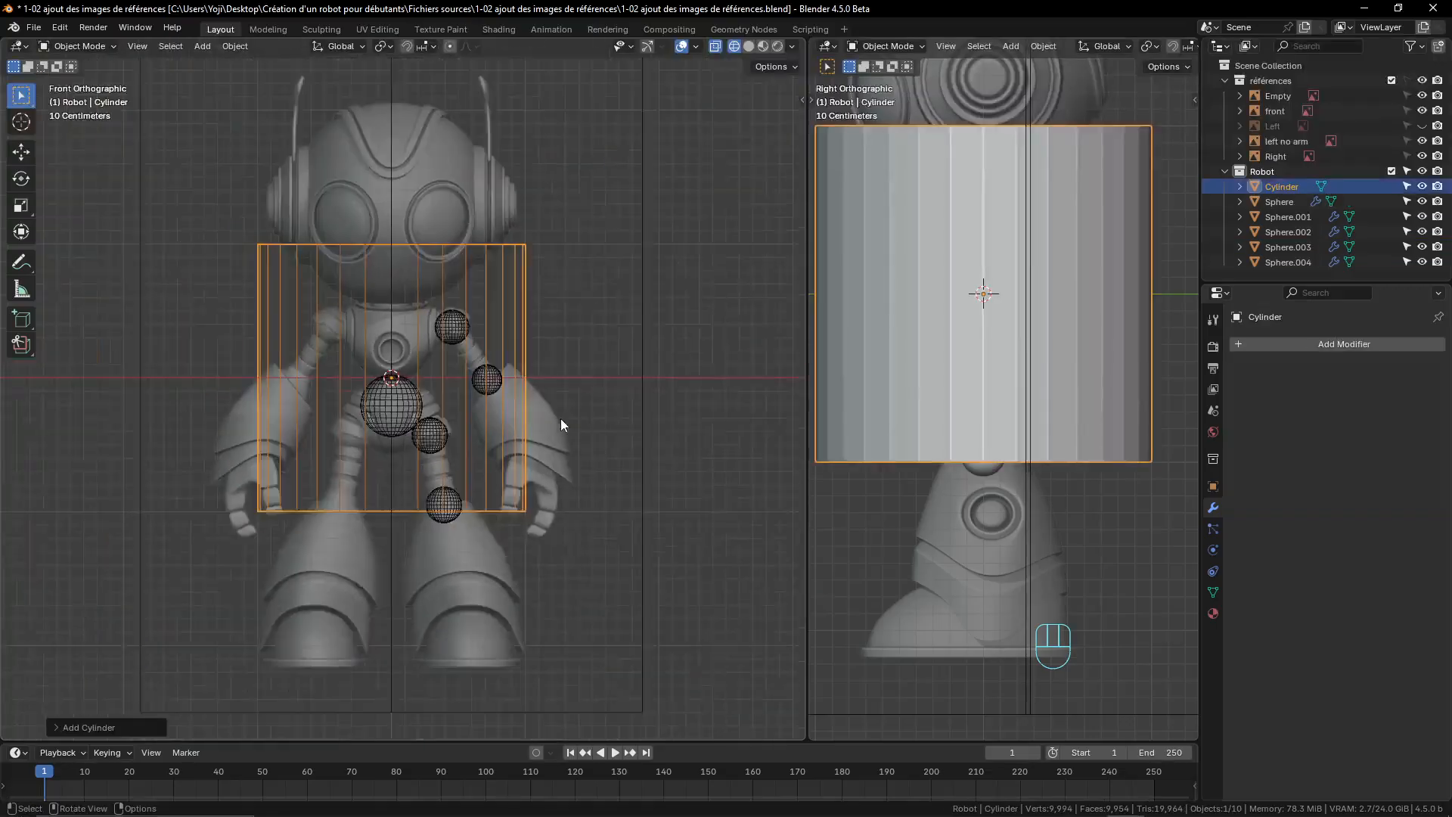
scroll(561, 419, "up", 2)
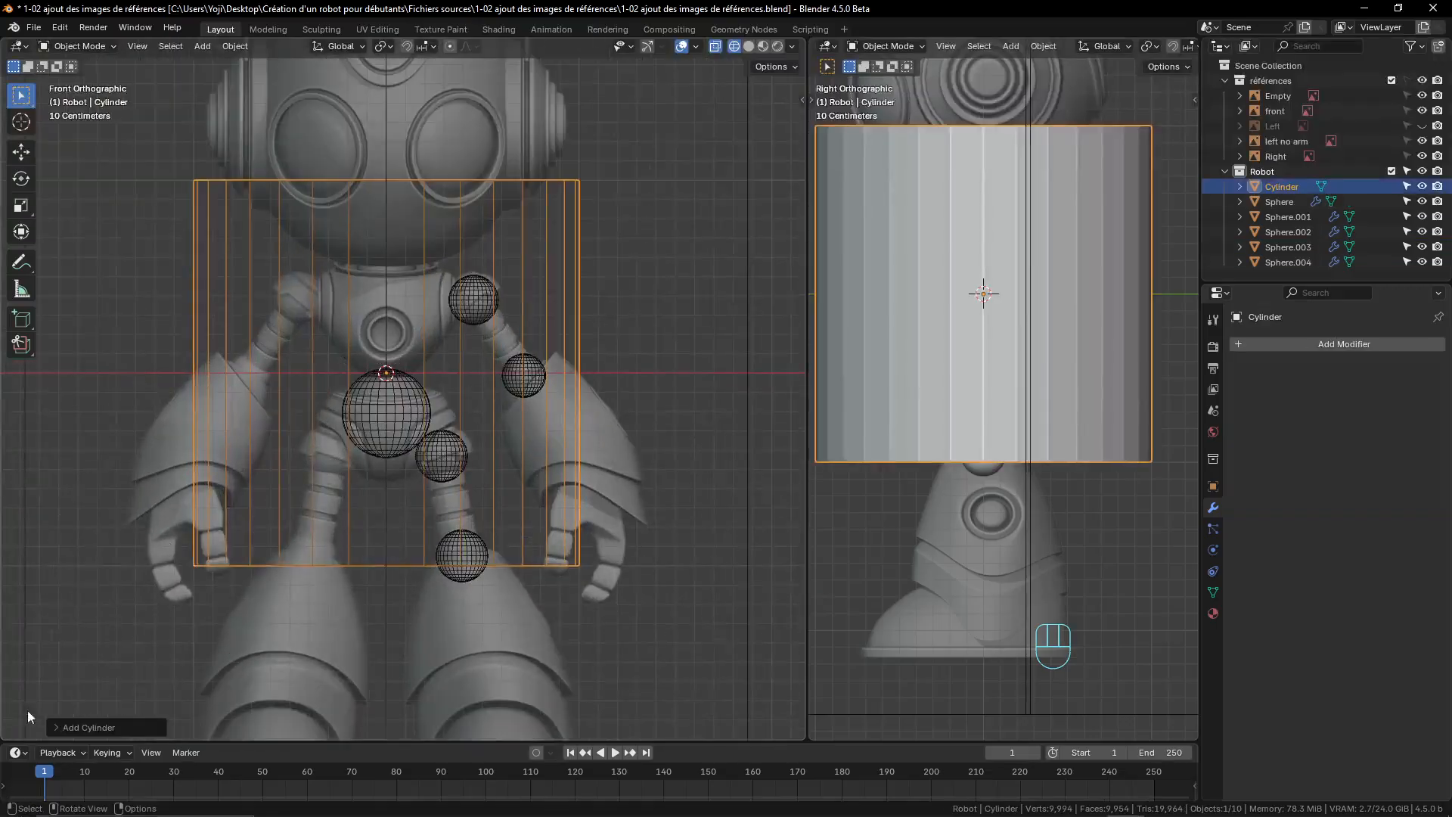
- Switch the front view back to solid shading and set the new cylinder's vertices to 16
left_click(57, 728)
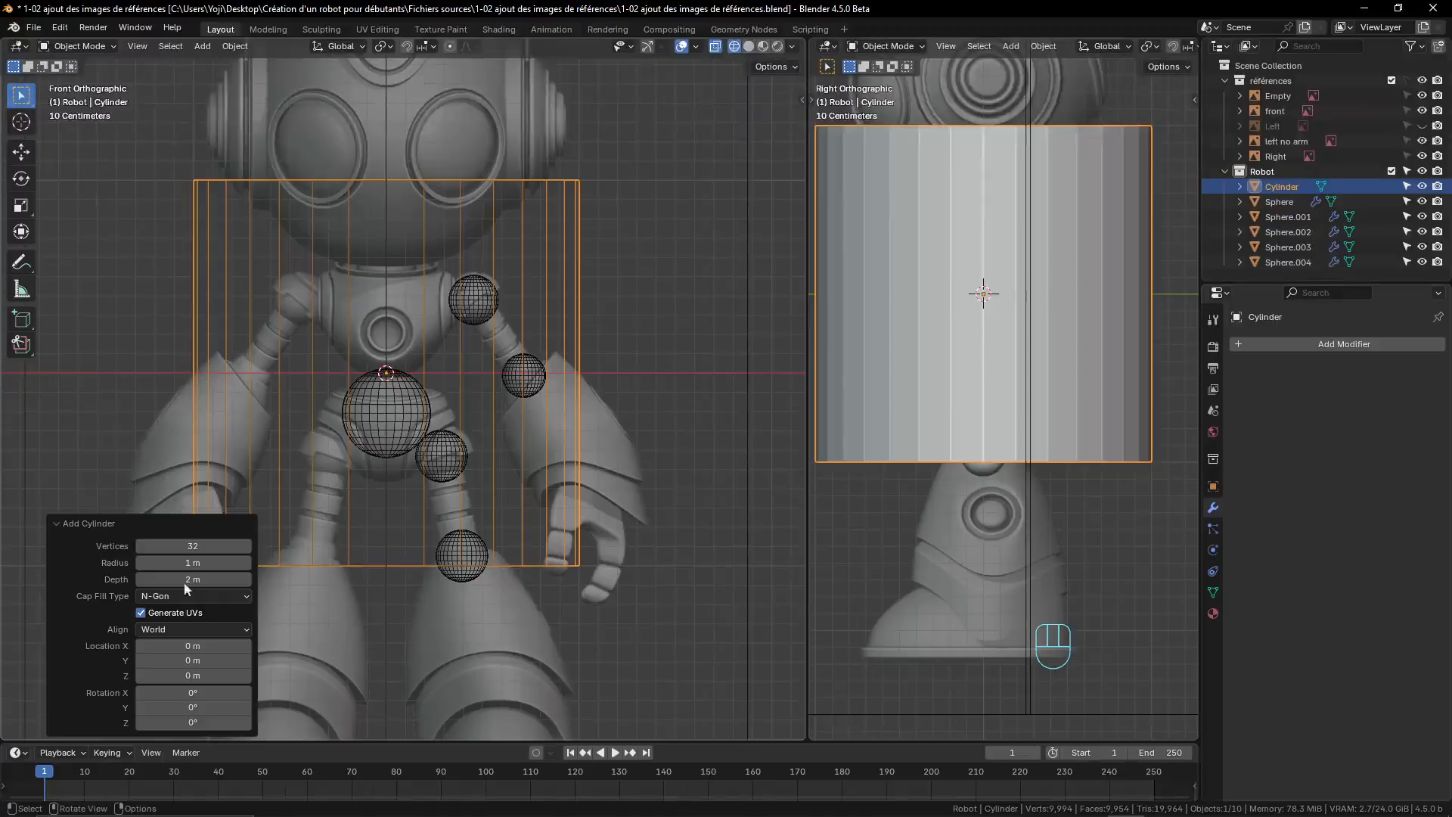
left_click(749, 46)
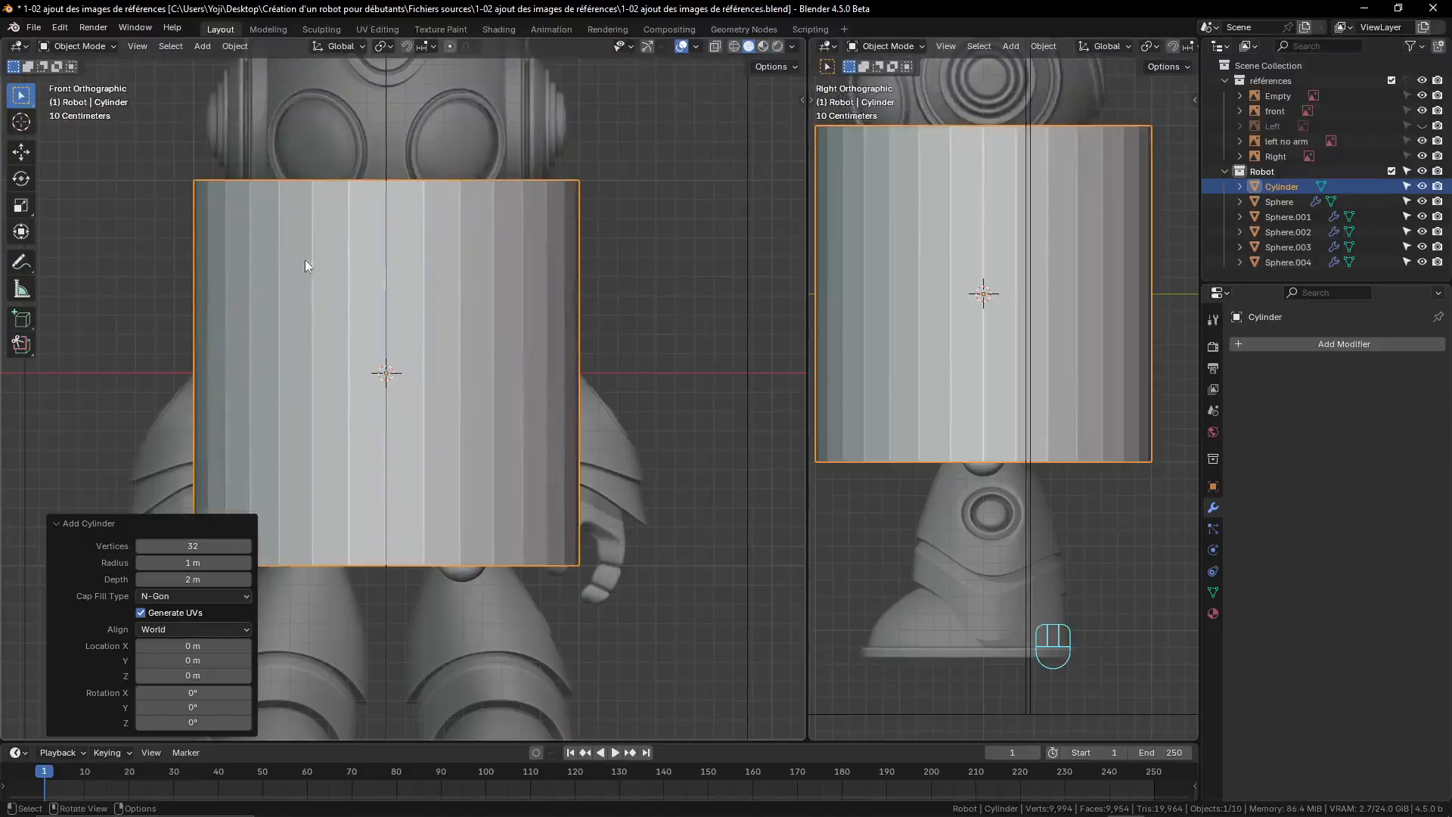
middle_click_drag(428, 302, 443, 330)
scroll(485, 325, "down", 3)
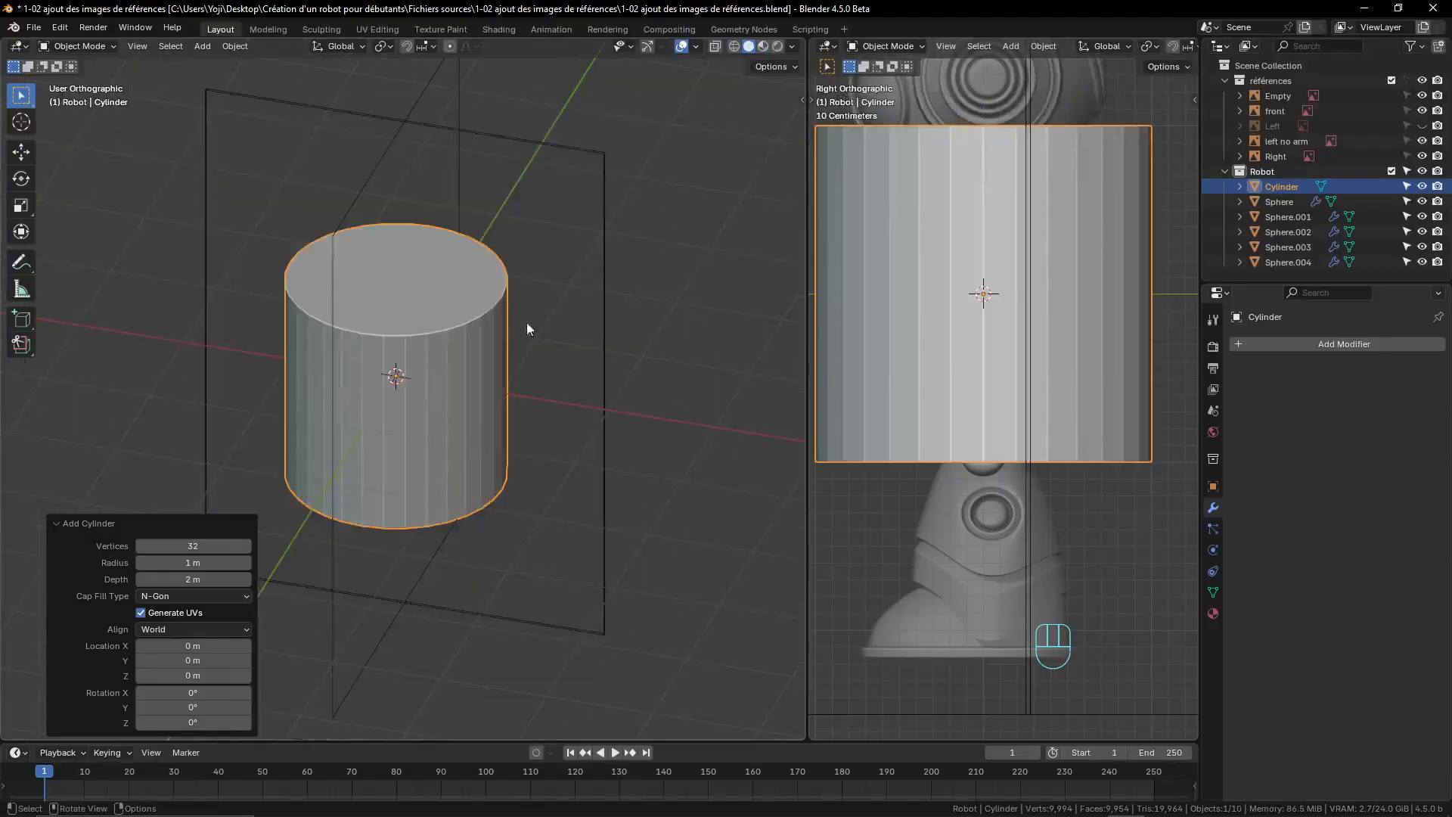
scroll(509, 335, "up", 3)
middle_click_drag(479, 319, 419, 365)
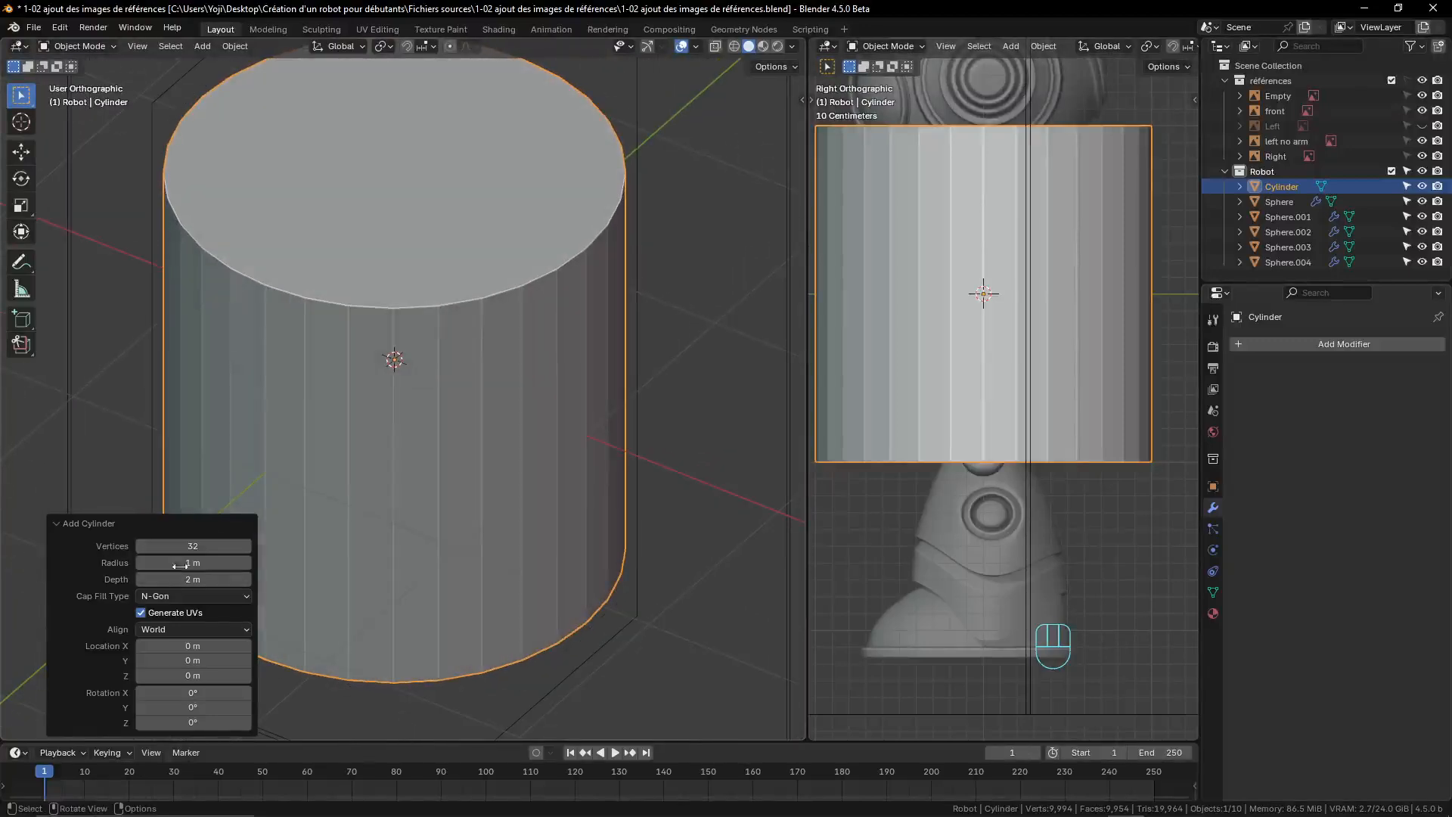
left_click(193, 545)
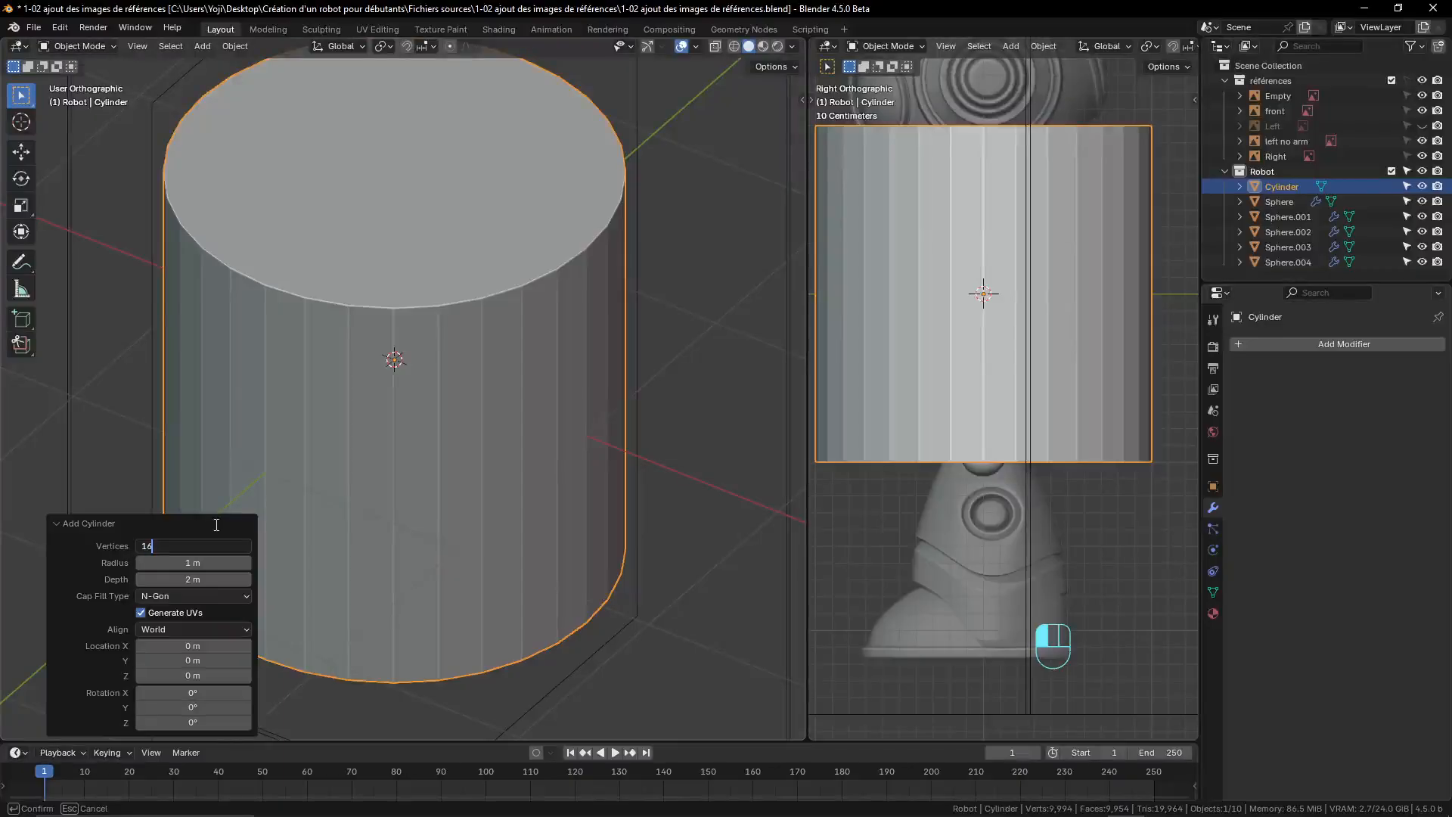
key("Return")
scroll(401, 392, "down", 3)
scroll(419, 466, "up", 3)
middle_click_drag(419, 465, 488, 386)
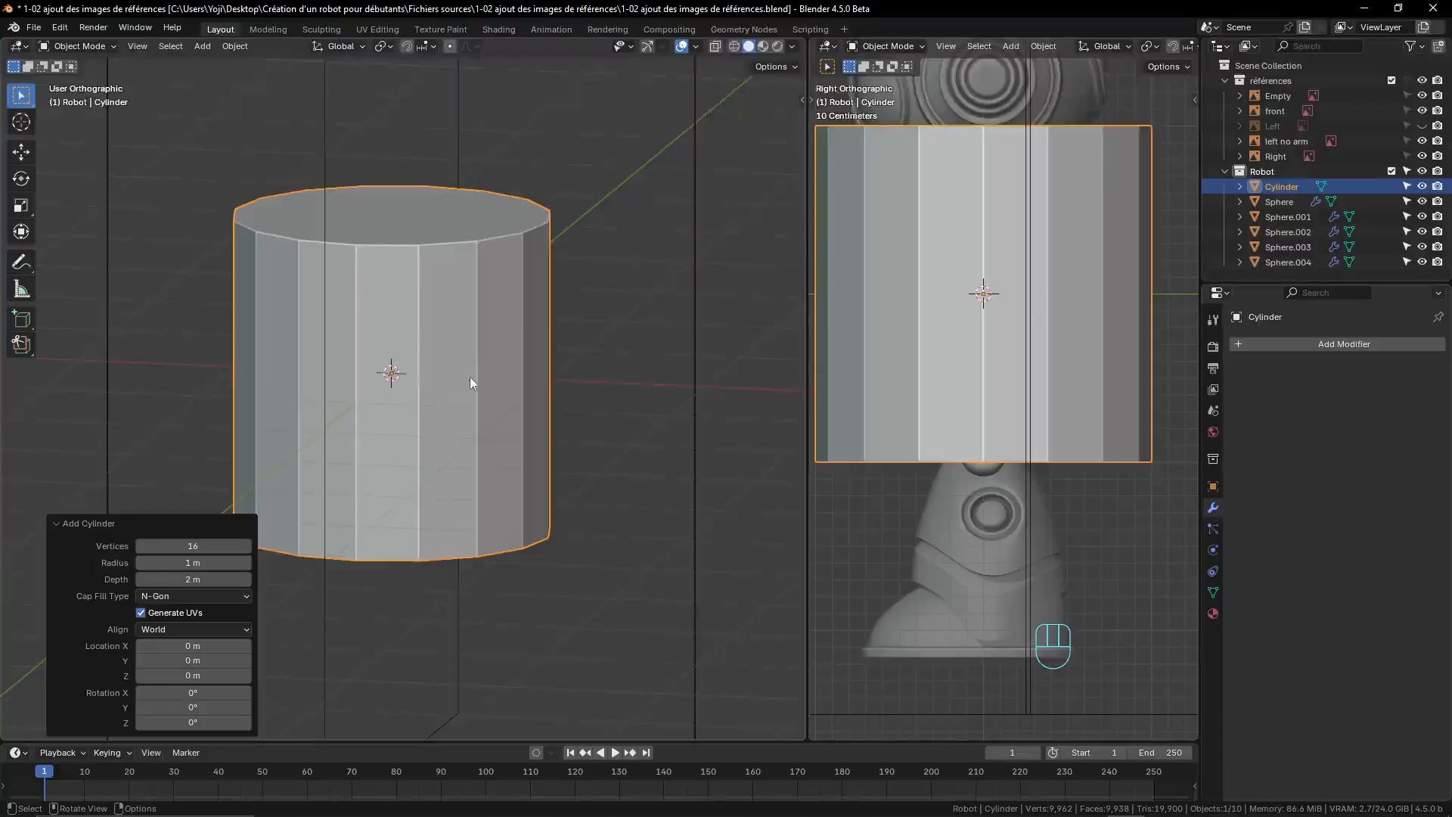
- Set the cylinder's depth to about 4.42 m and scale it down to about 0.098 in the front view
scroll(469, 382, "down", 3)
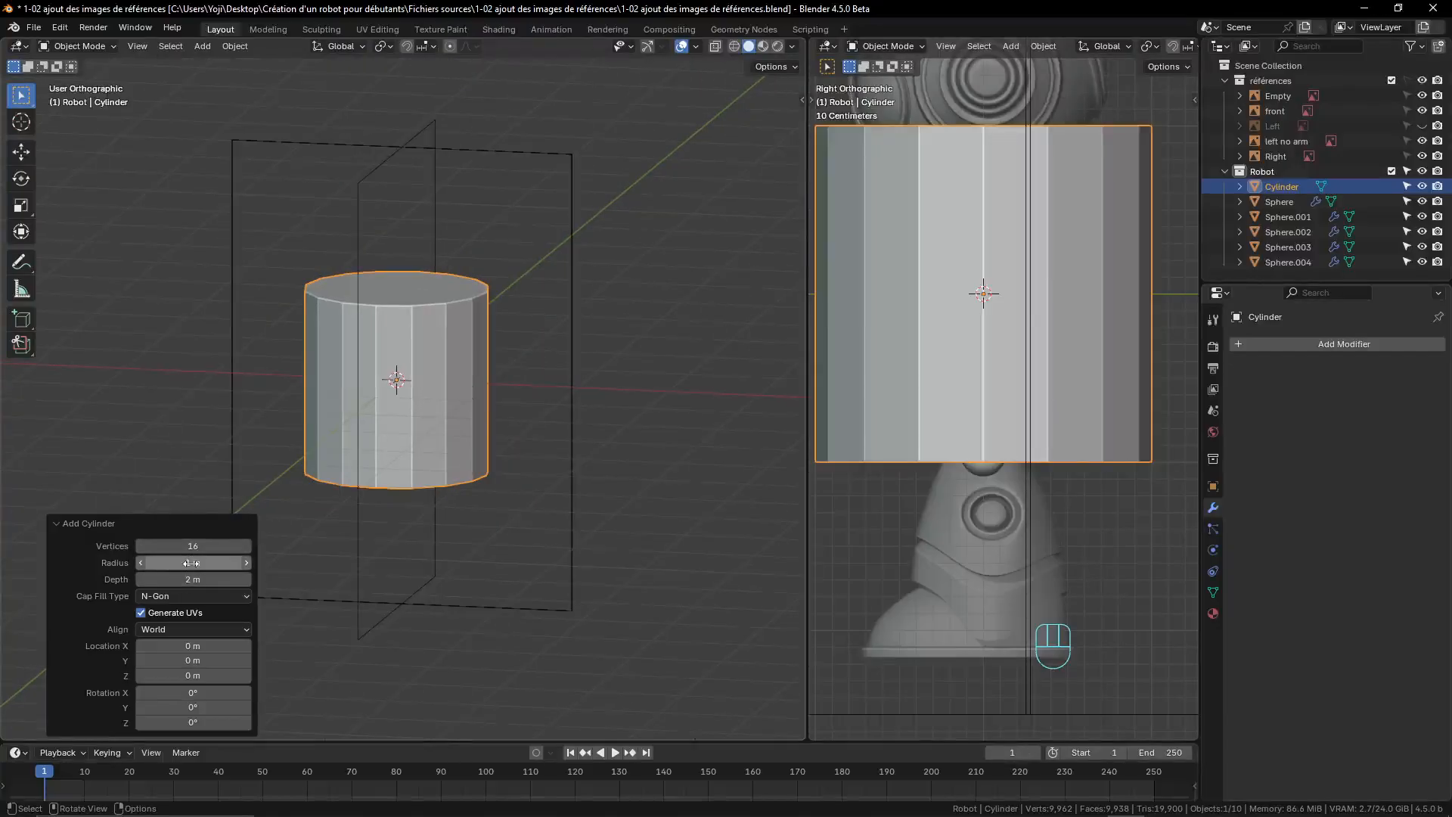
left_click_drag(190, 578, 372, 589)
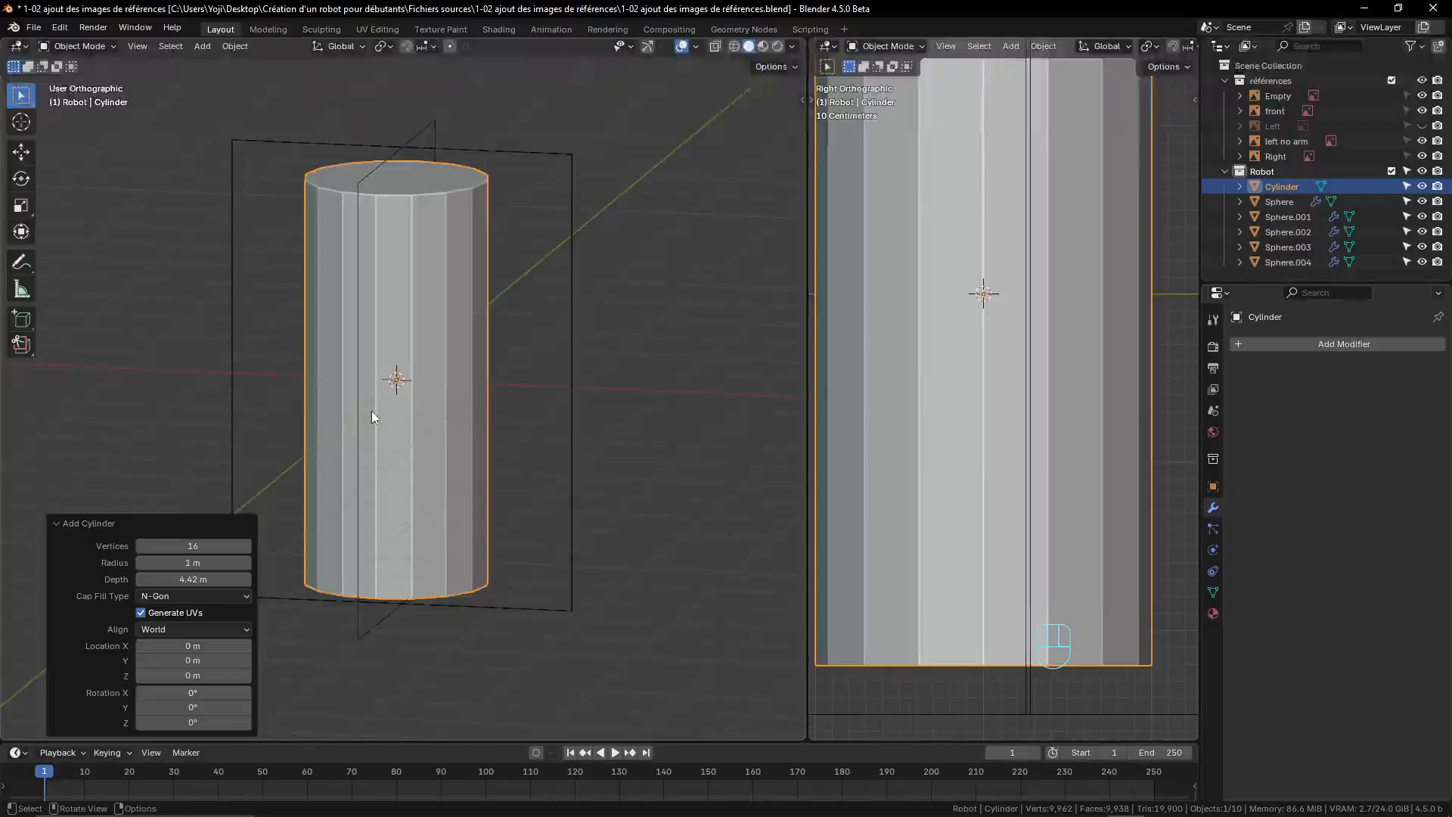
key("KP_1")
key("s")
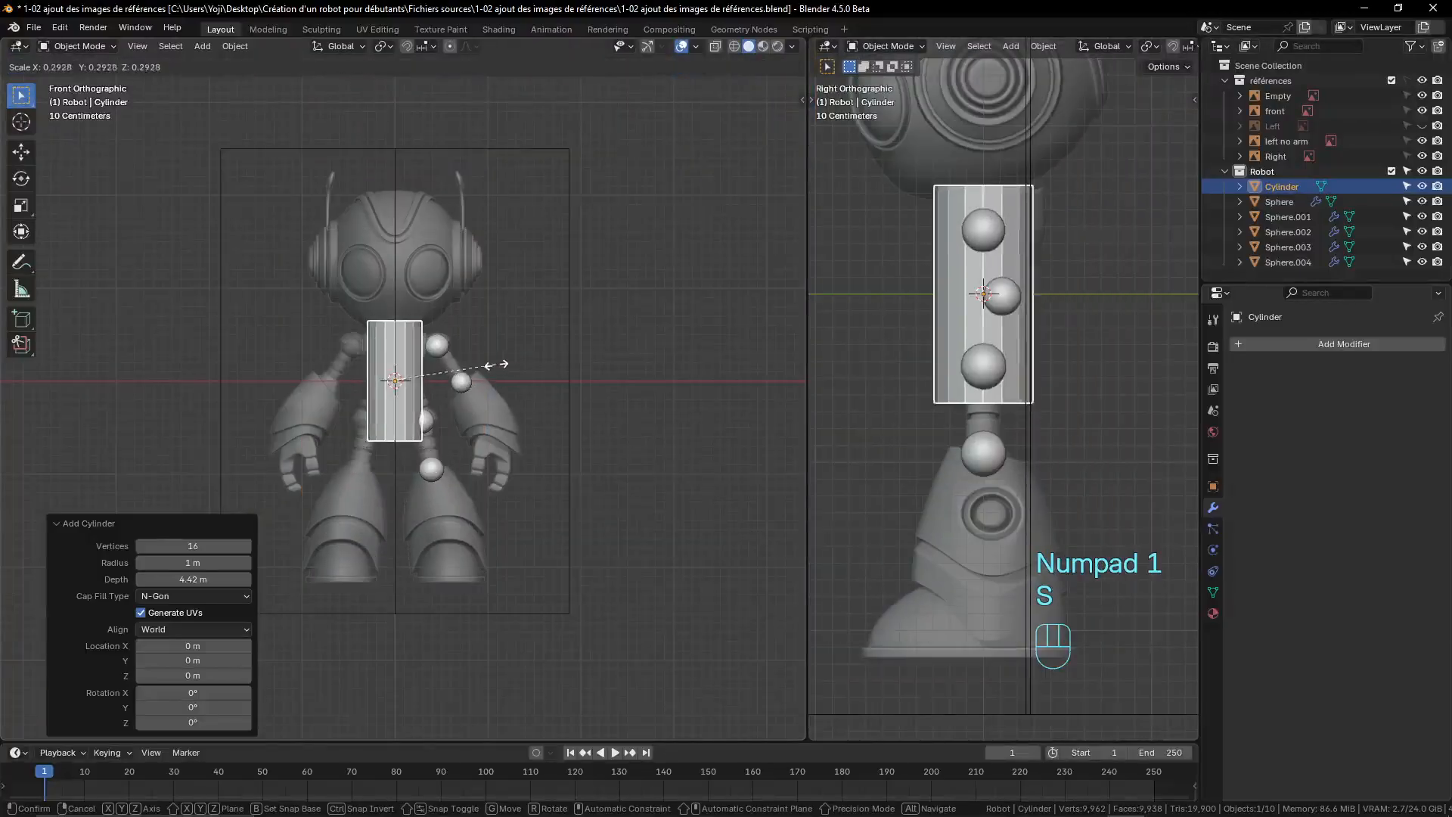
left_click(434, 367)
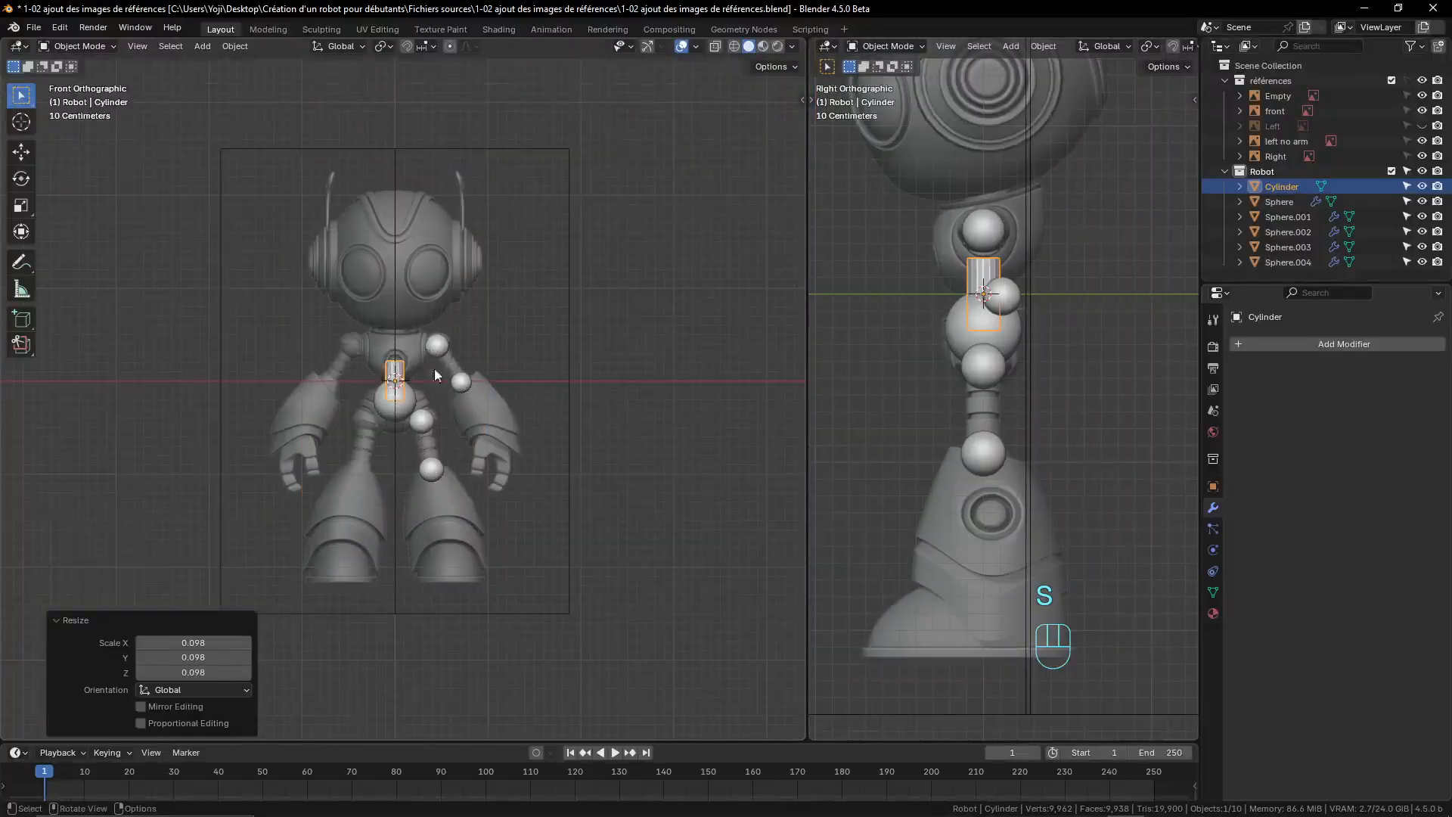
- Tilt the cylinder just over 20° in the front view toward the upper arm's slant, and unhide all hidden objects
scroll(434, 368, "up", 4)
middle_click_drag(474, 398, 451, 461, "shift")
key("r")
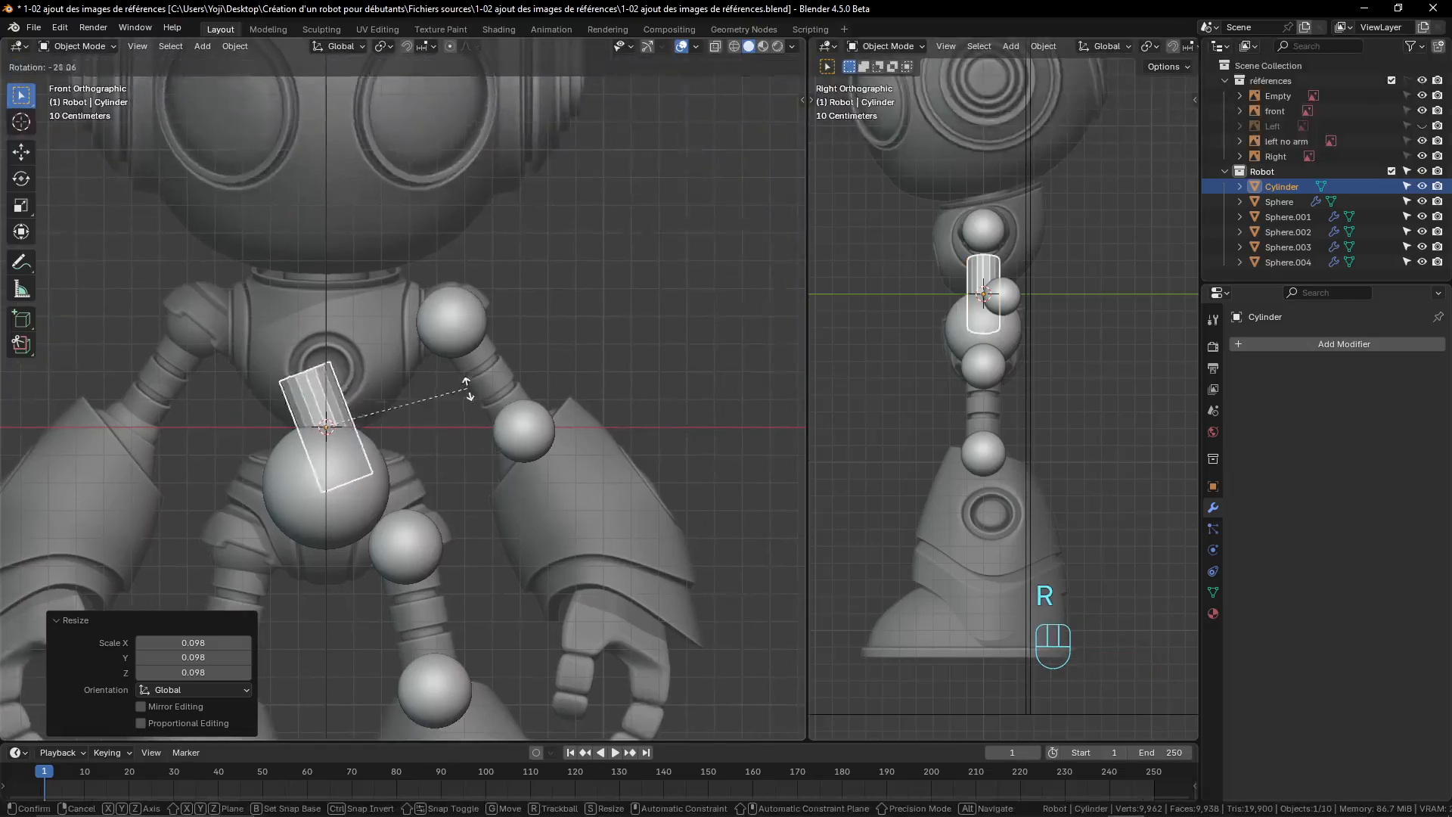
right_click(467, 387)
key("h")
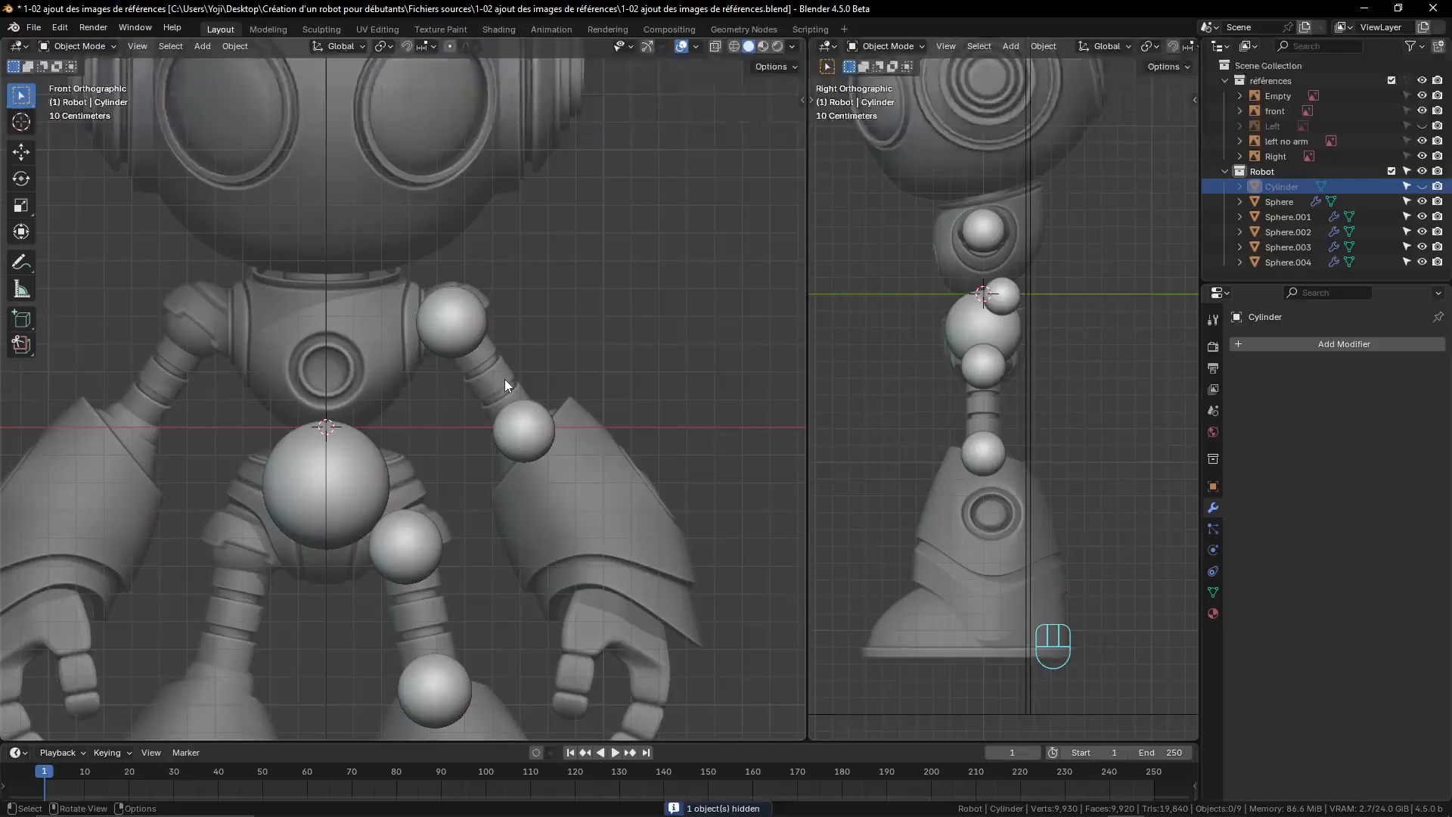
key("alt+h")
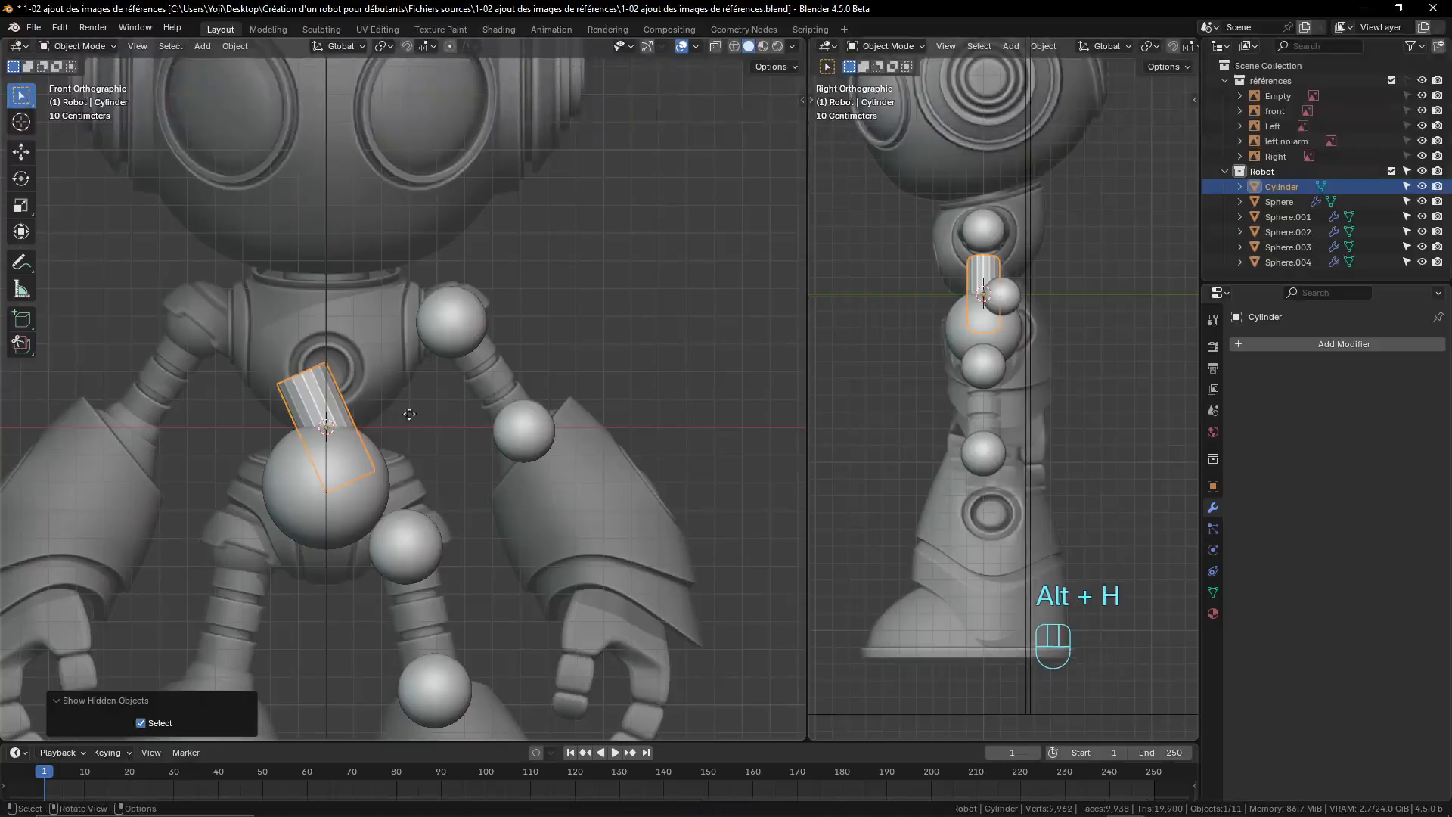
- Move the cylinder onto the upper arm between the shoulder and elbow spheres and scale it to about 0.778
key("g")
left_click(558, 384)
key("s")
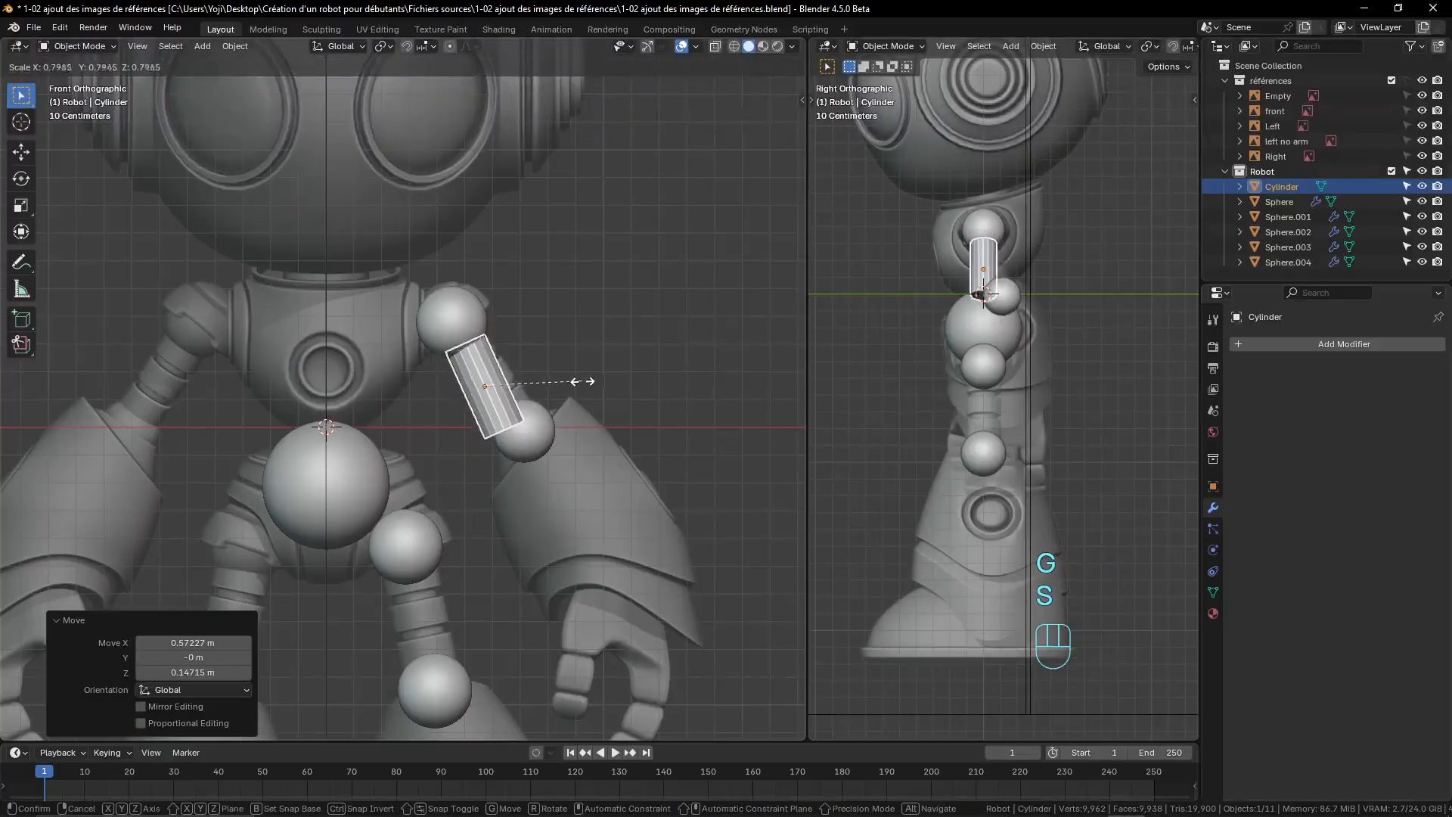
left_click(590, 421)
- Rotate the upper-arm cylinder by about -10.6° and move it about 0.019 m along X and 0.022 m along Z
scroll(616, 427, "up", 3)
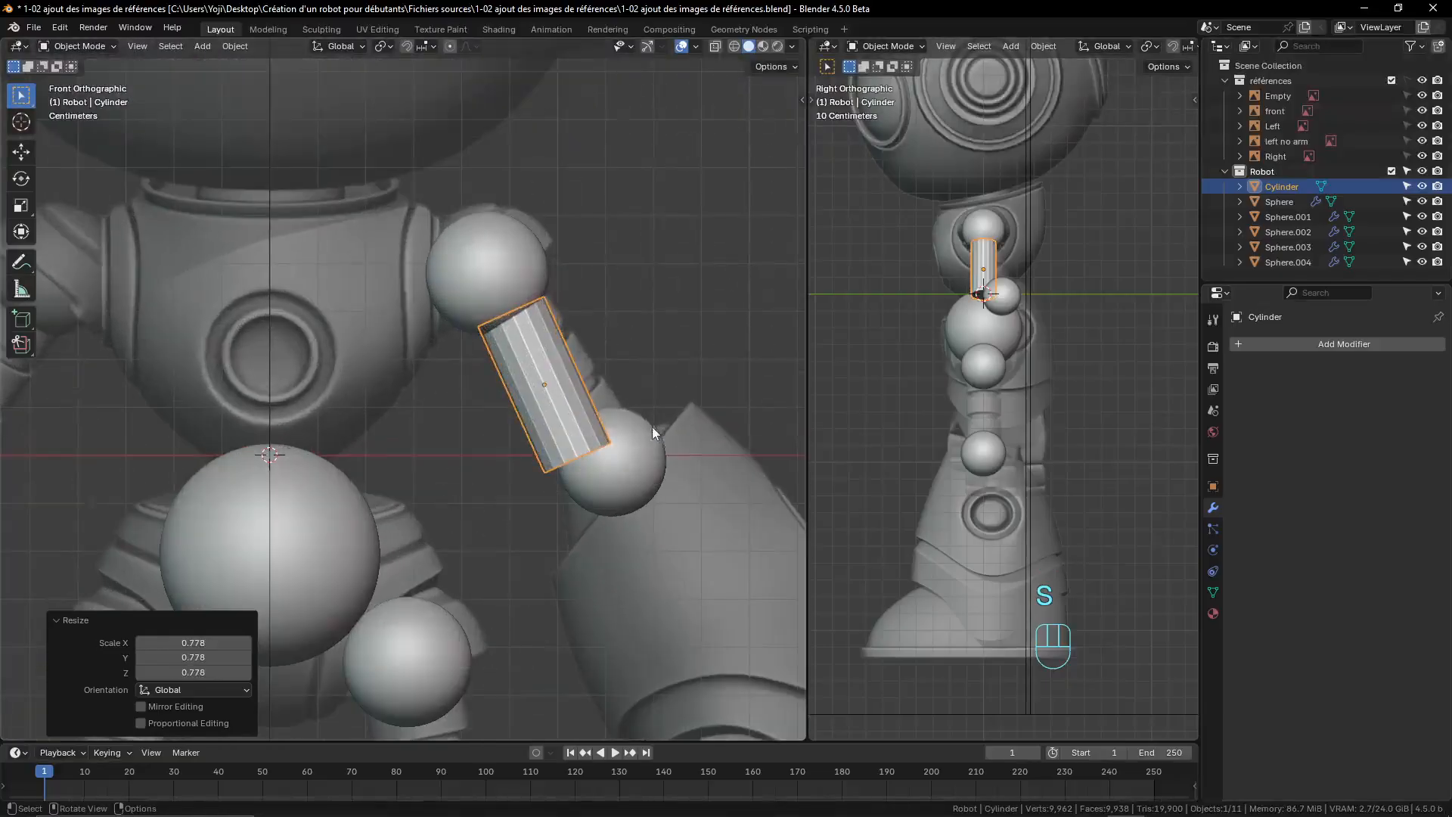
key("r")
left_click(648, 400)
key("g")
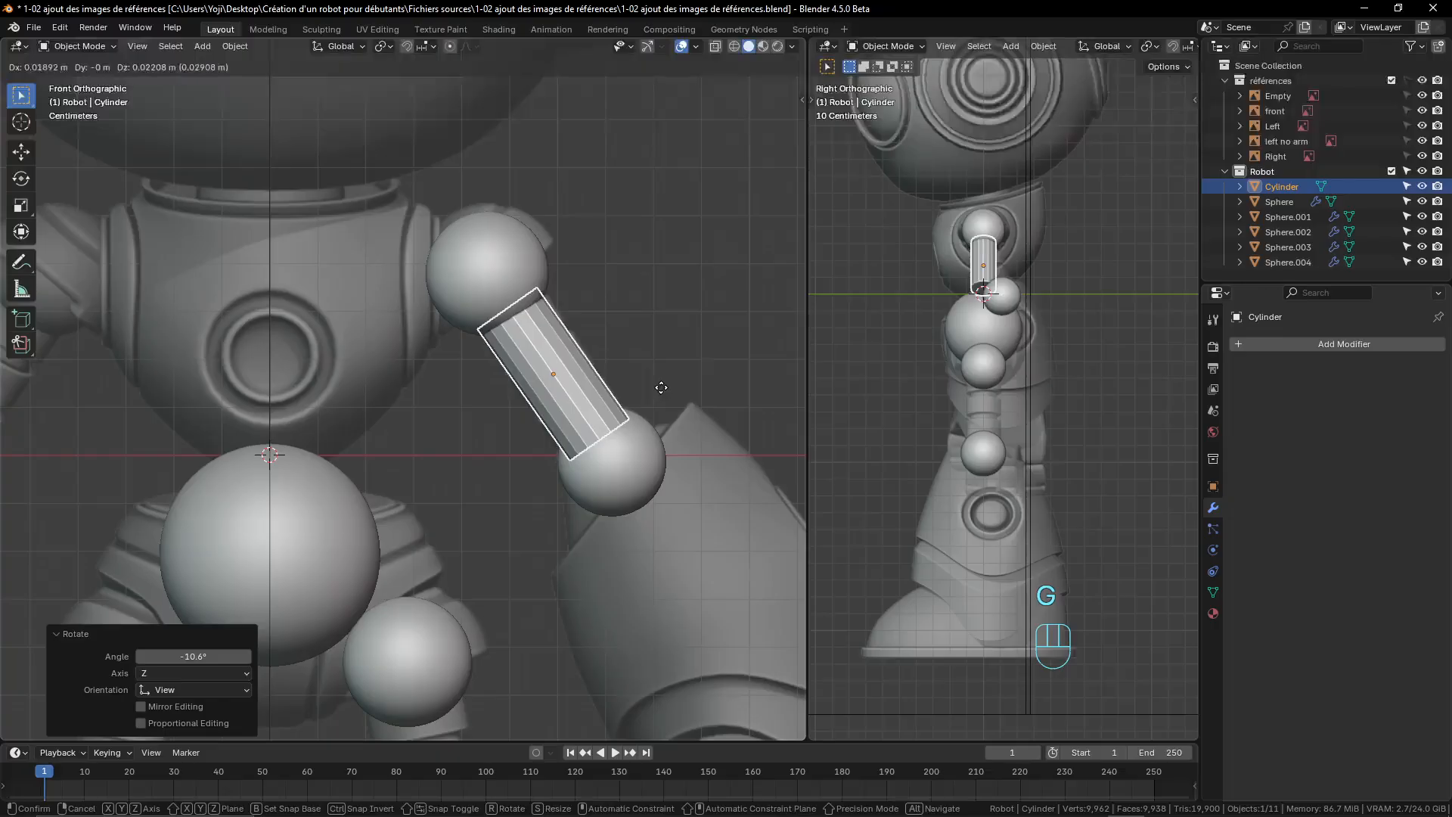
left_click(661, 387)
- Rotate the upper-arm cylinder about 22° around Z so it leans toward the elbow sphere in the side view
scroll(1052, 283, "up", 3)
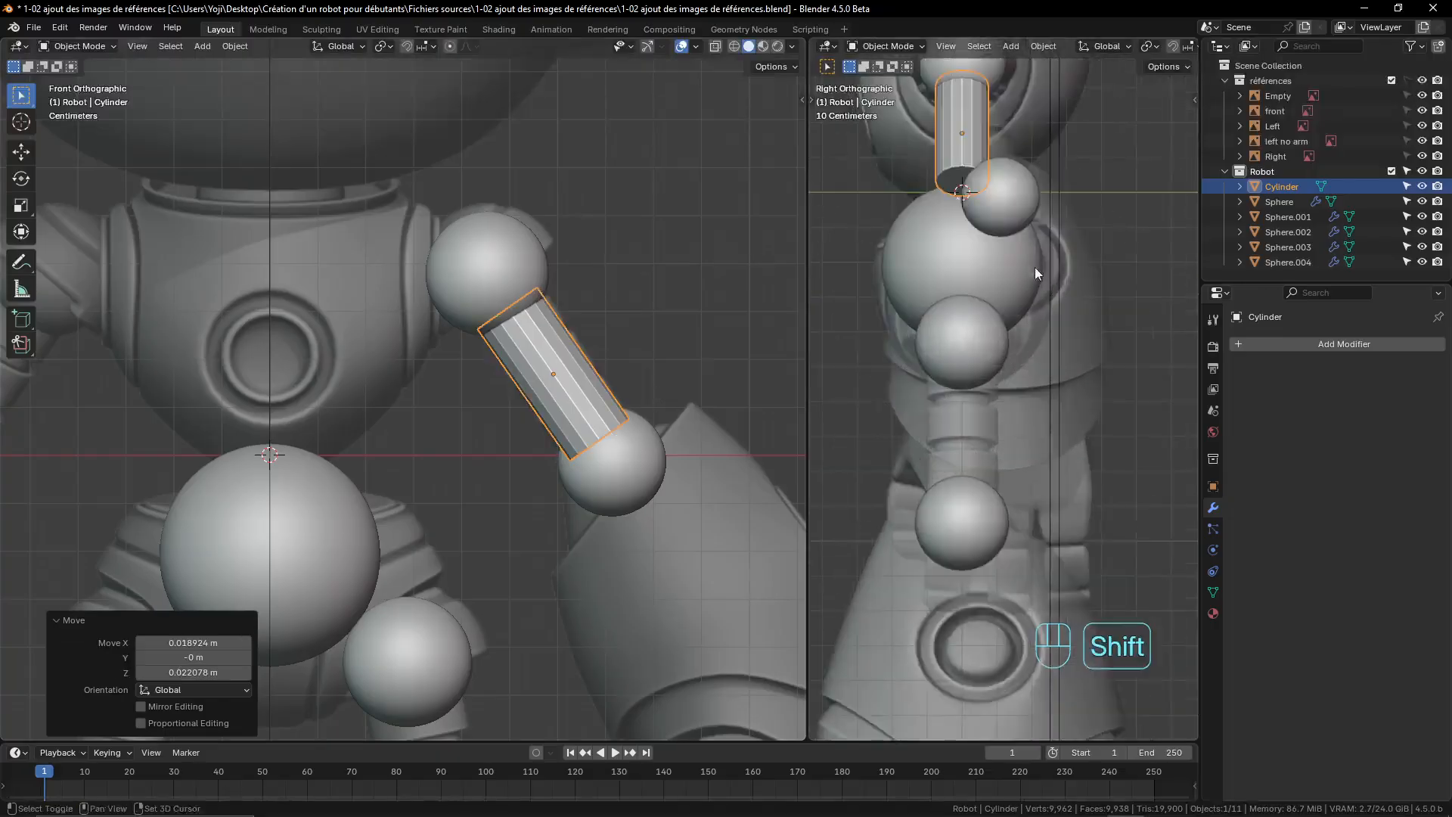
middle_click_drag(1034, 267, 1056, 427, "shift")
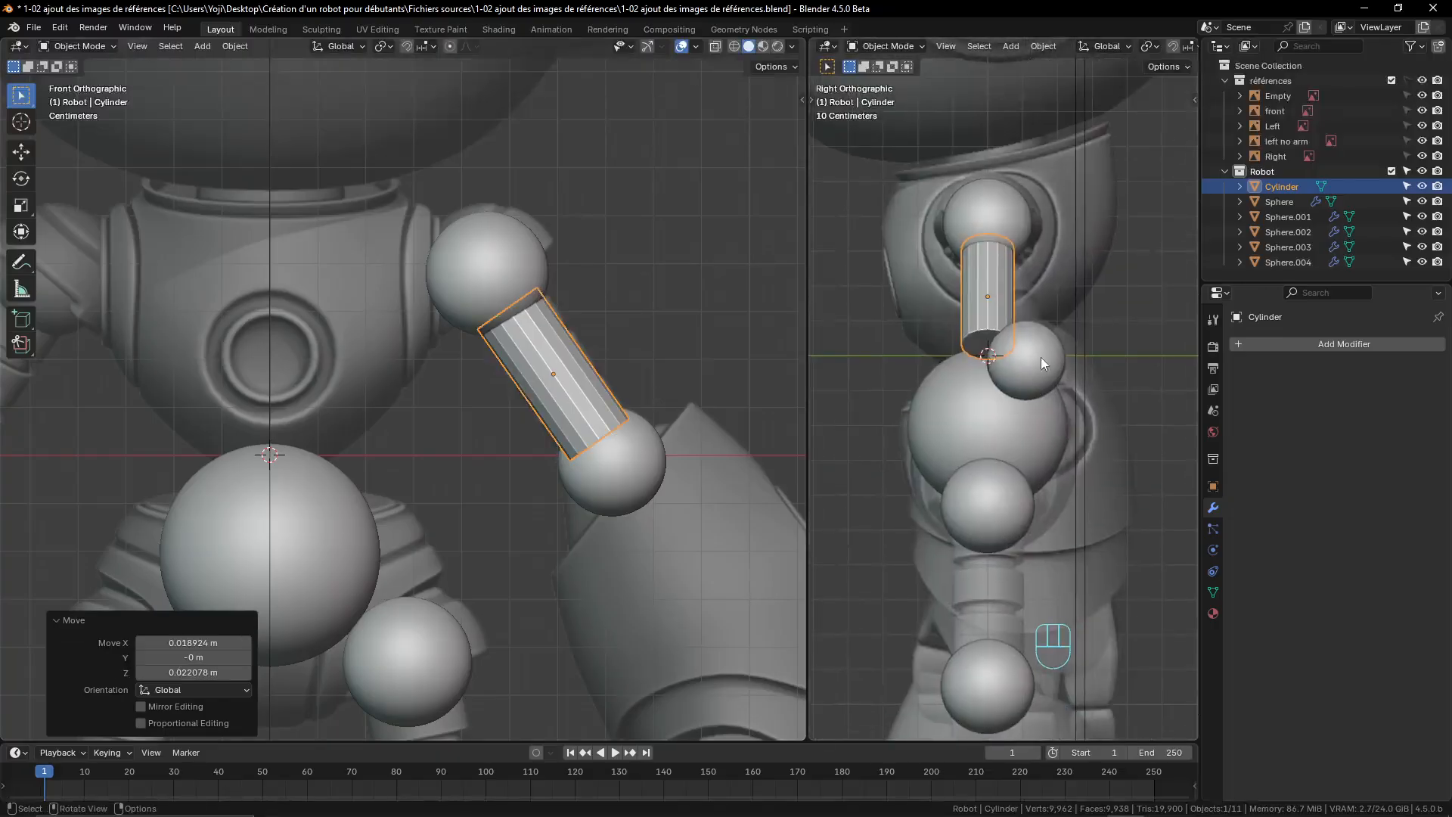
key("r")
key("z")
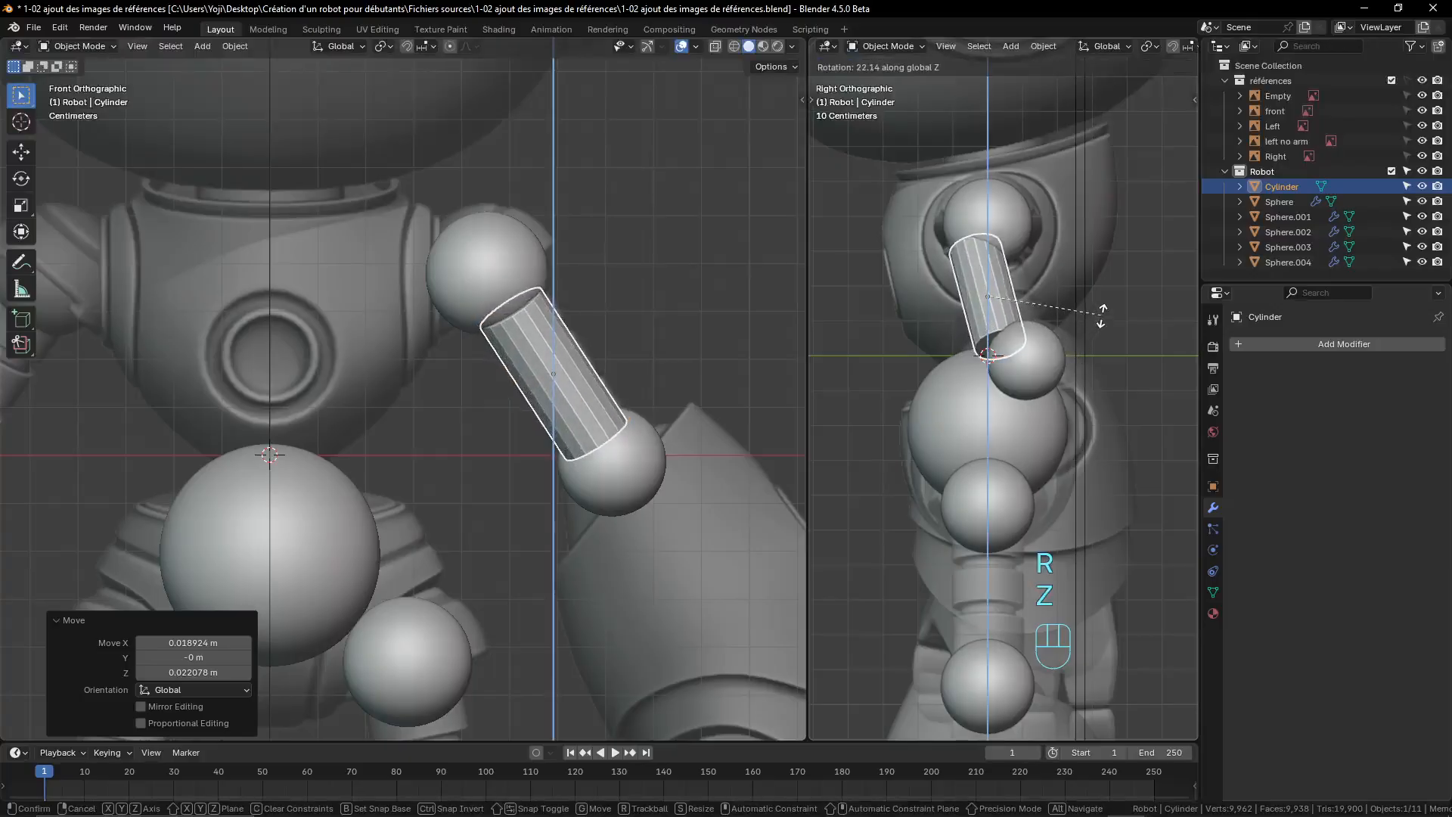
left_click(1101, 322)
- Shift the upper-arm cylinder about 0.05 m along Y toward the elbow sphere and fine-tune its rotation around Z
key("g")
key("y")
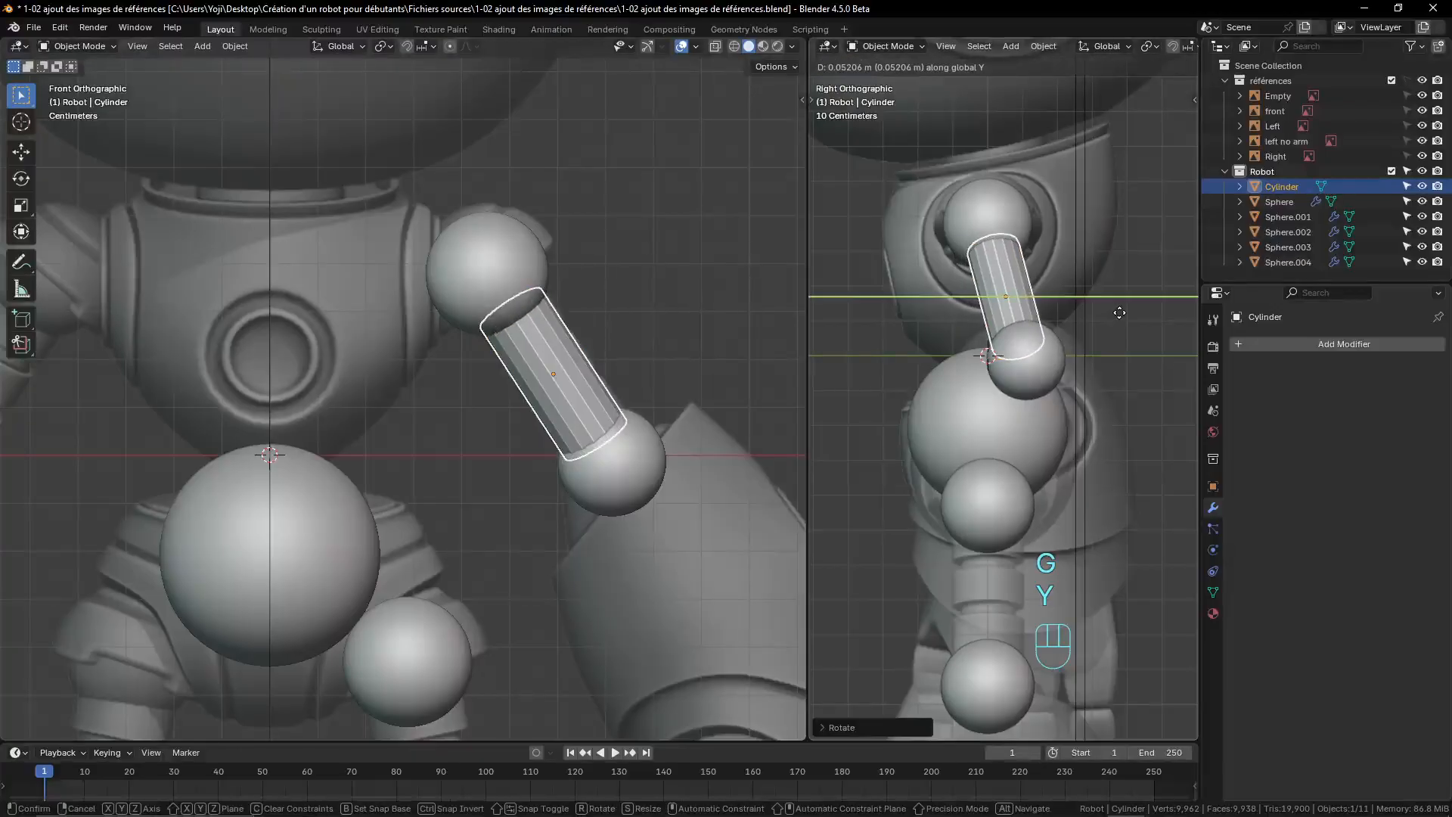
left_click(1124, 314)
key("r")
key("z")
left_click(1132, 310)
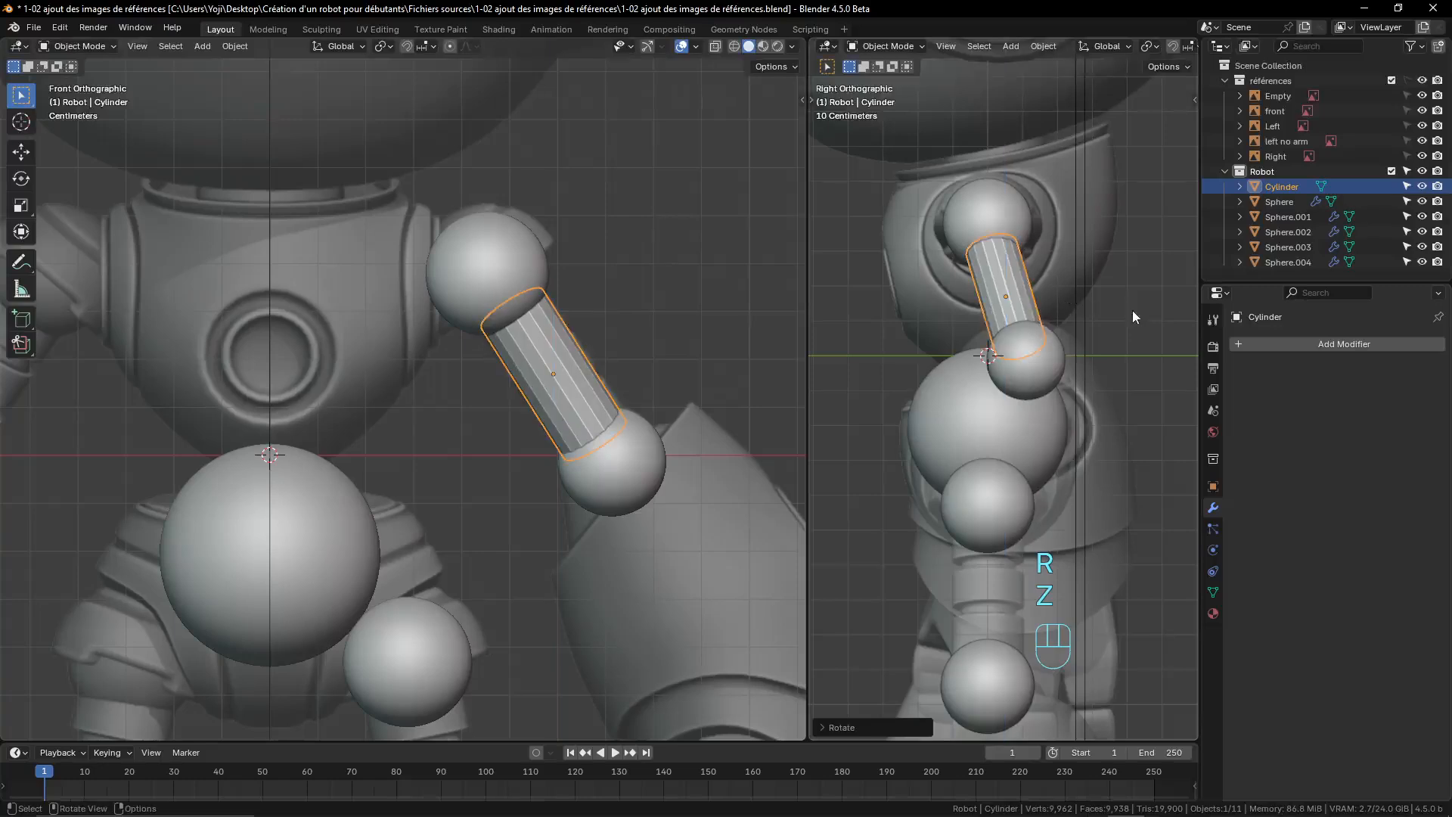
- Fine-tune the upper-arm cylinder's rotation by about 0.5° and nudge it about 0.006 m to align with the shoulder and elbow spheres
middle_click_drag(1091, 343, 1064, 406)
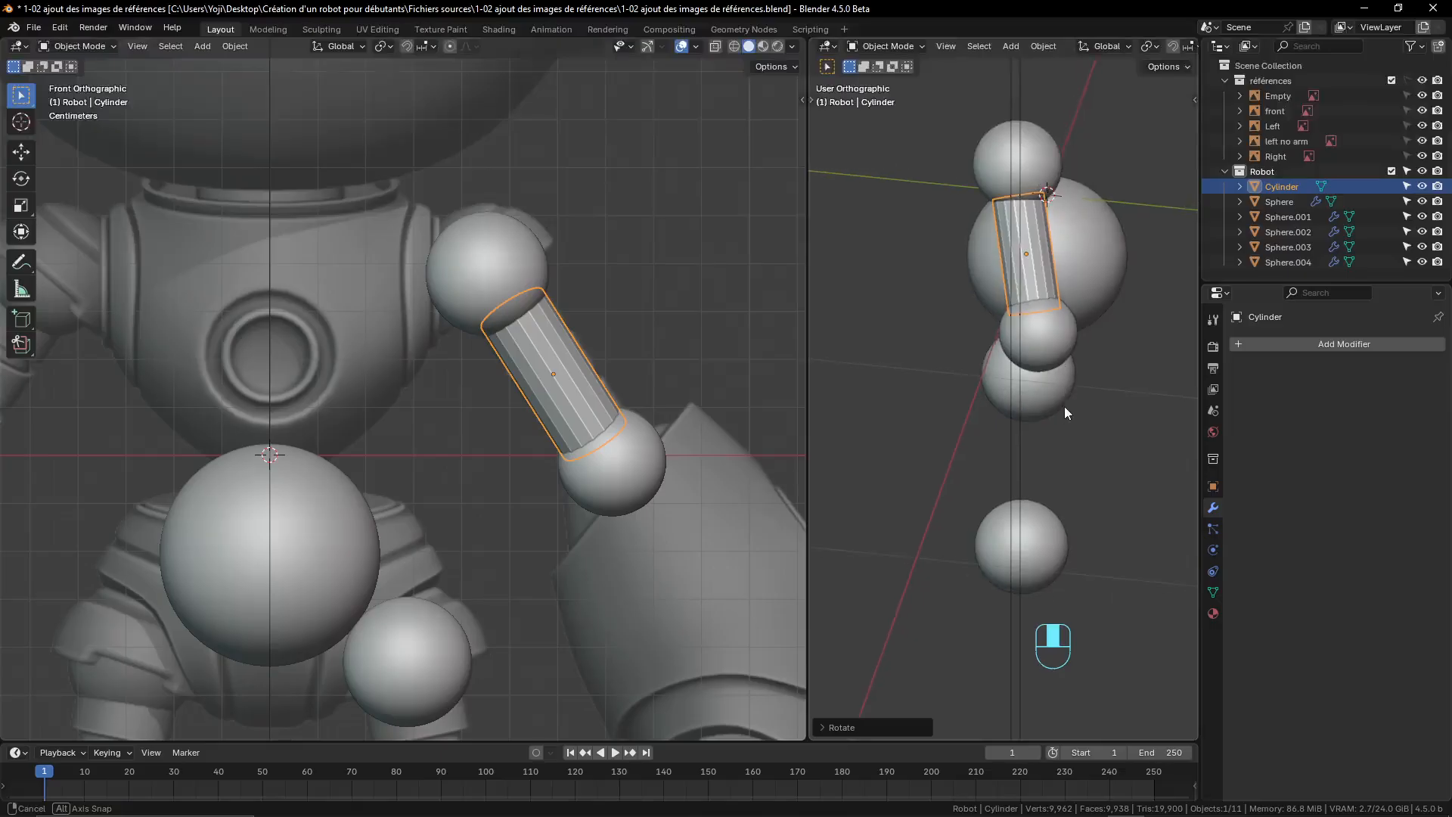
key("r")
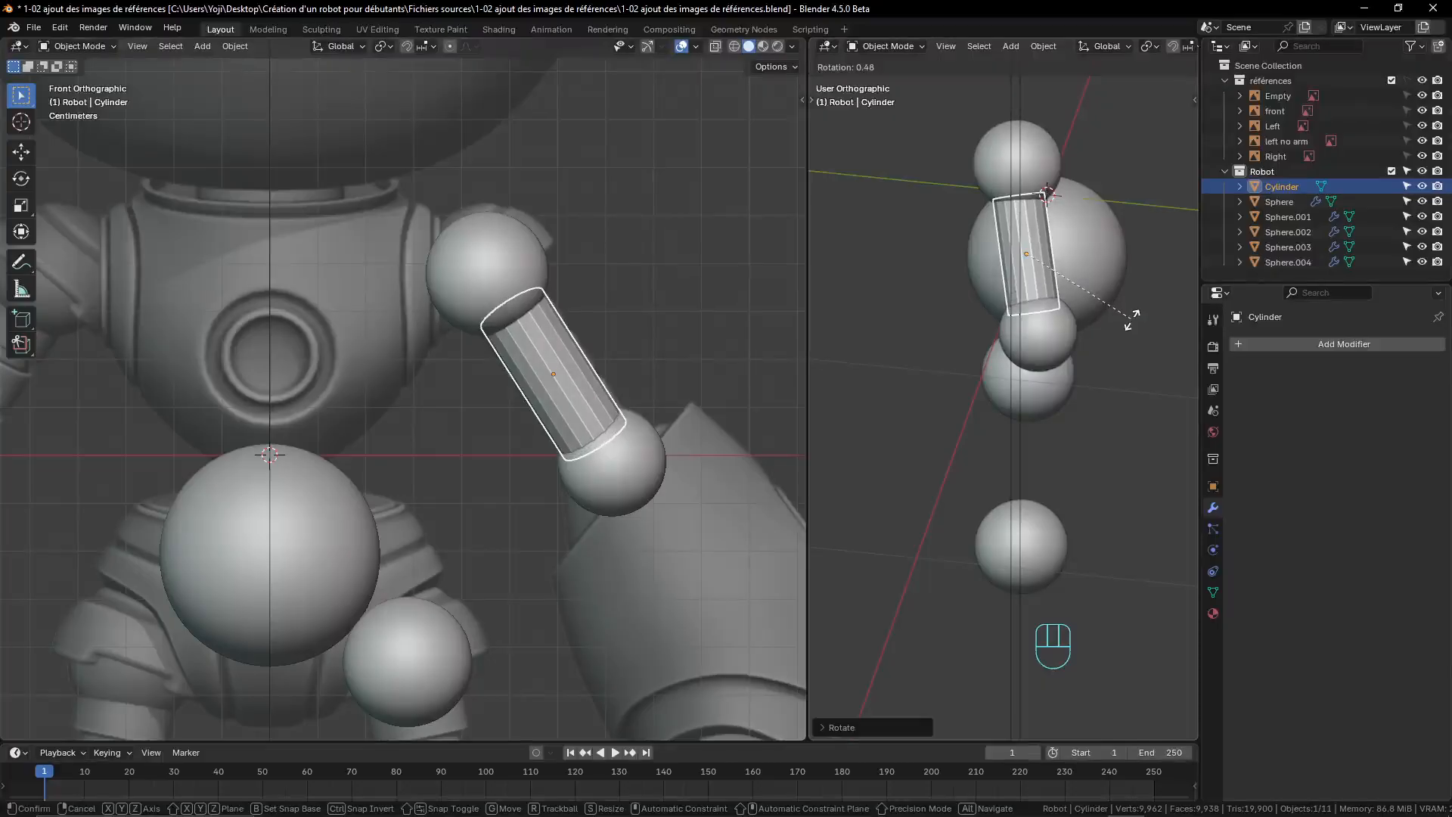
left_click(1133, 320)
key("g")
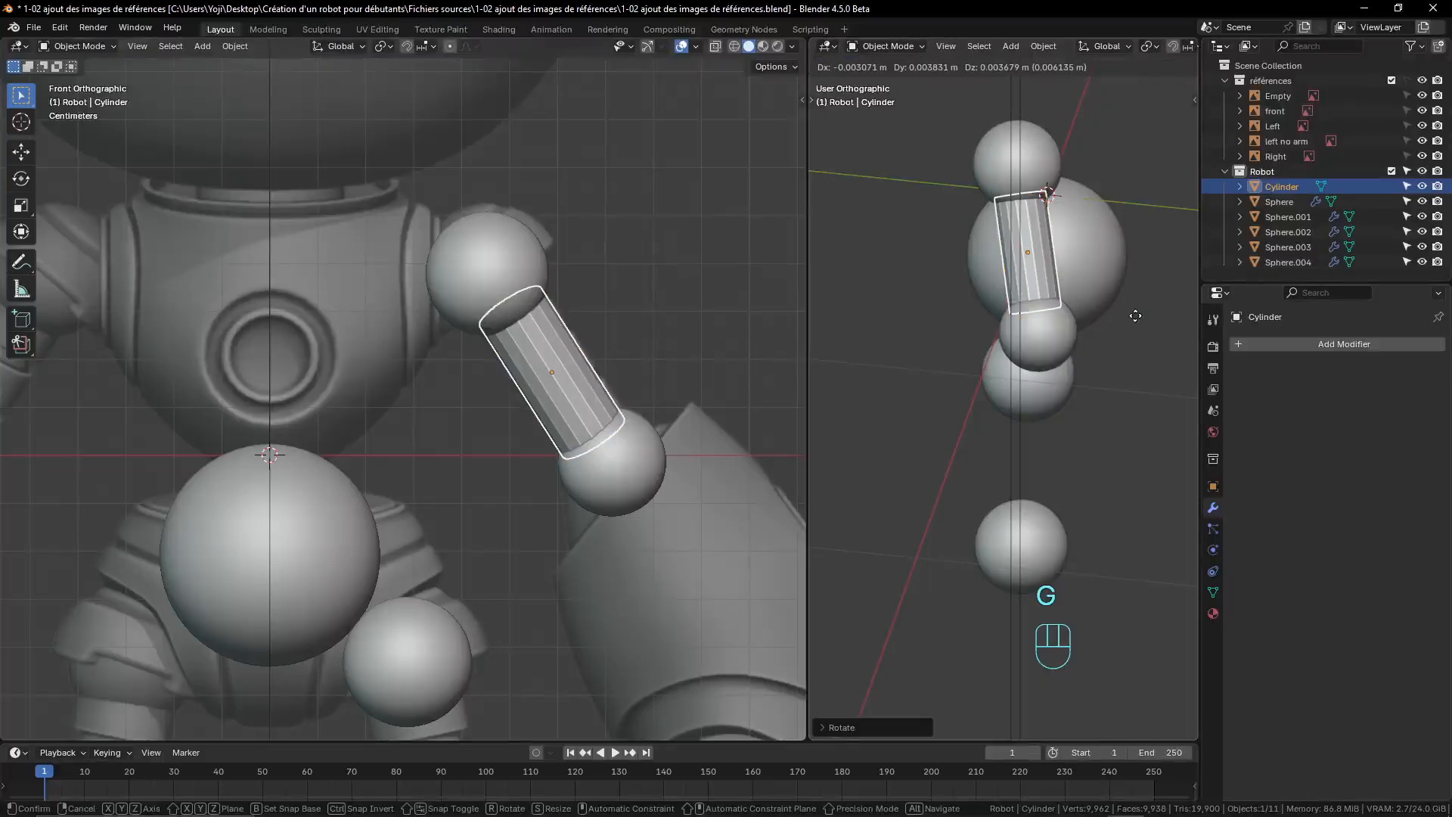
left_click(1135, 315)
- Duplicate the upper-arm cylinder and place the copy between the hip and knee spheres, about -0.225 m along X and -0.854 m along Z
middle_click_drag(823, 357, 992, 295)
scroll(976, 306, "down", 4)
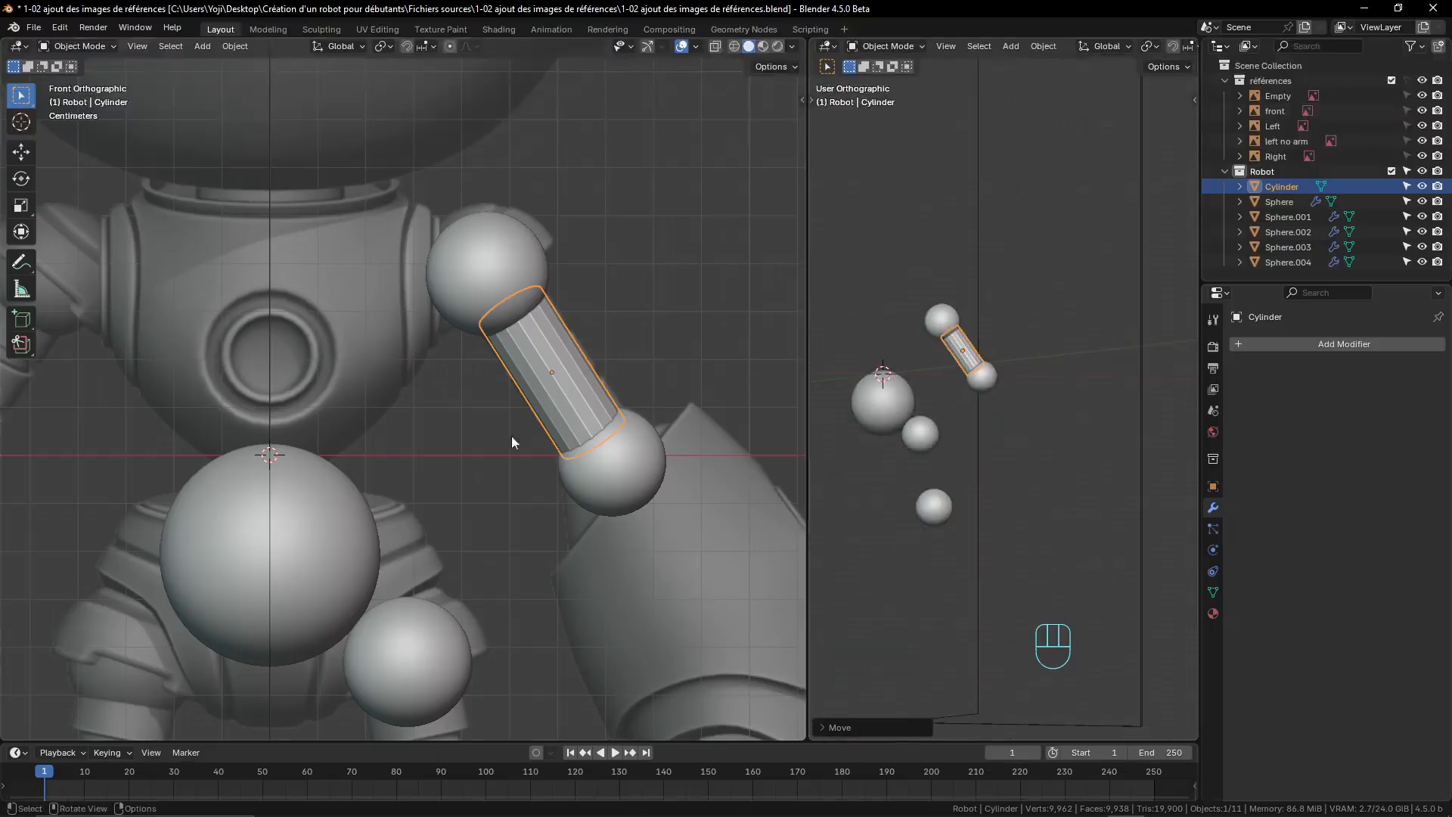
scroll(509, 454, "down", 4)
scroll(503, 486, "up", 2)
middle_click_drag(497, 501, 487, 375, "shift")
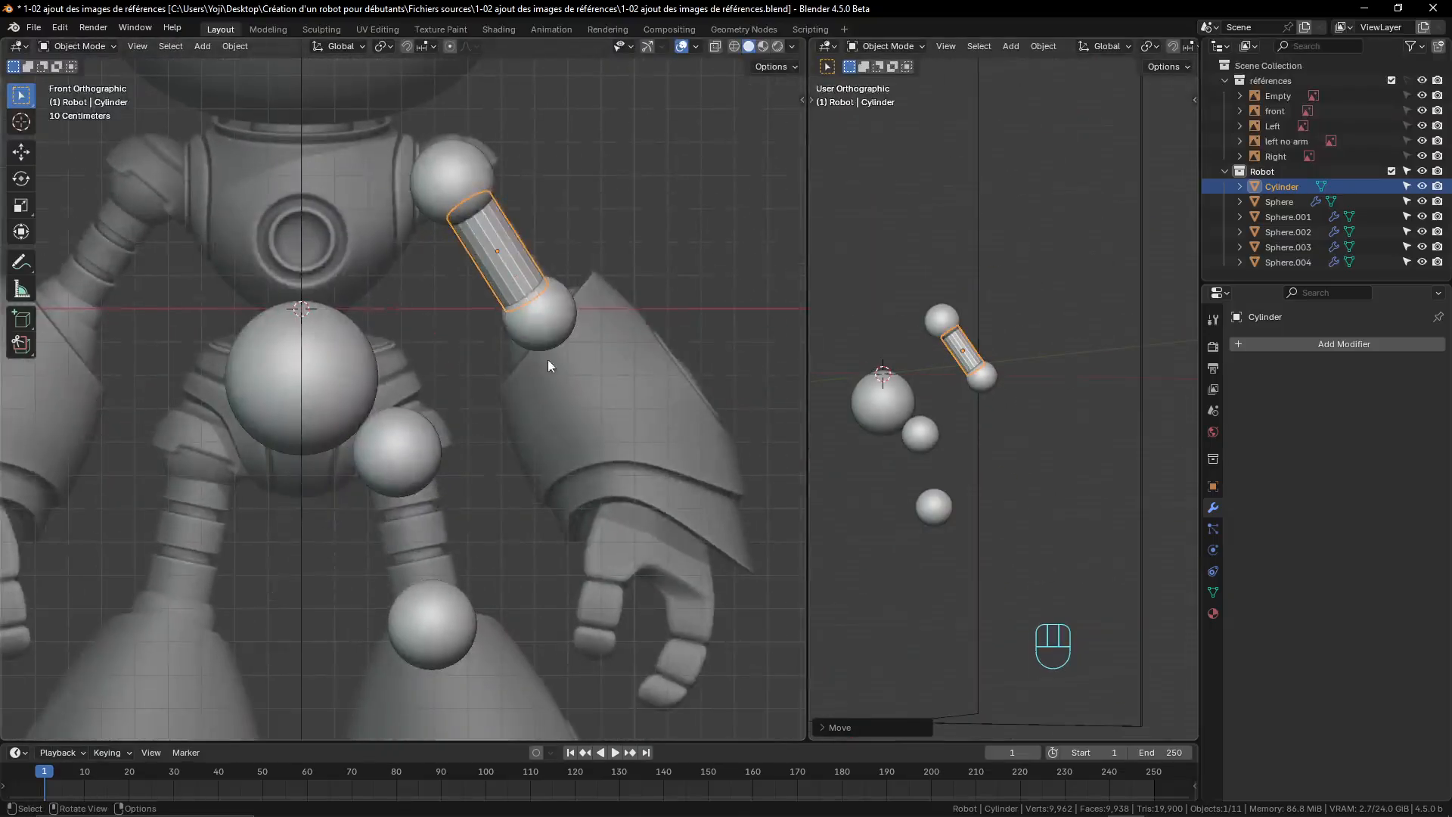
scroll(447, 437, "down", 3)
scroll(471, 305, "up", 2)
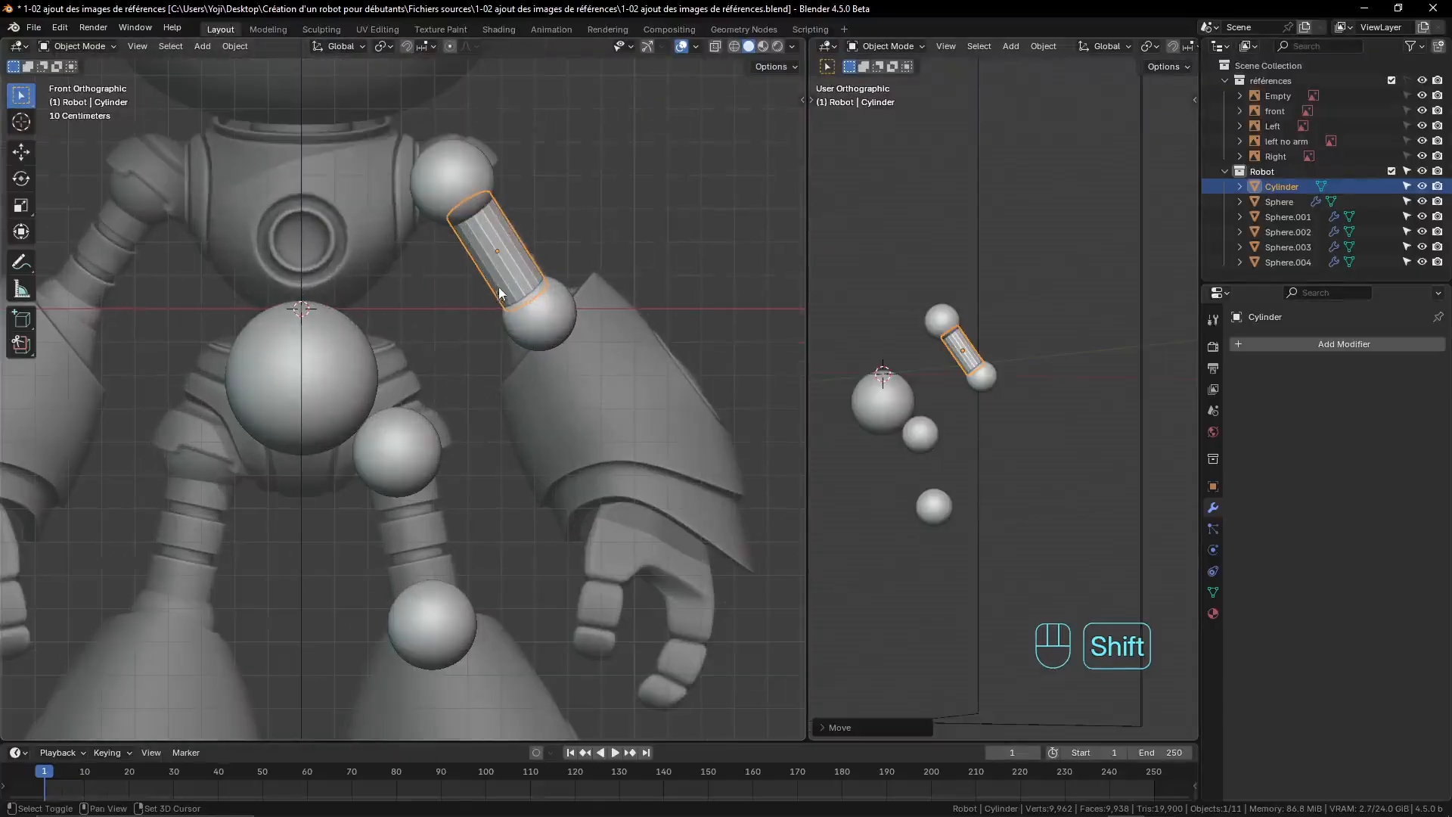
key("shift+d")
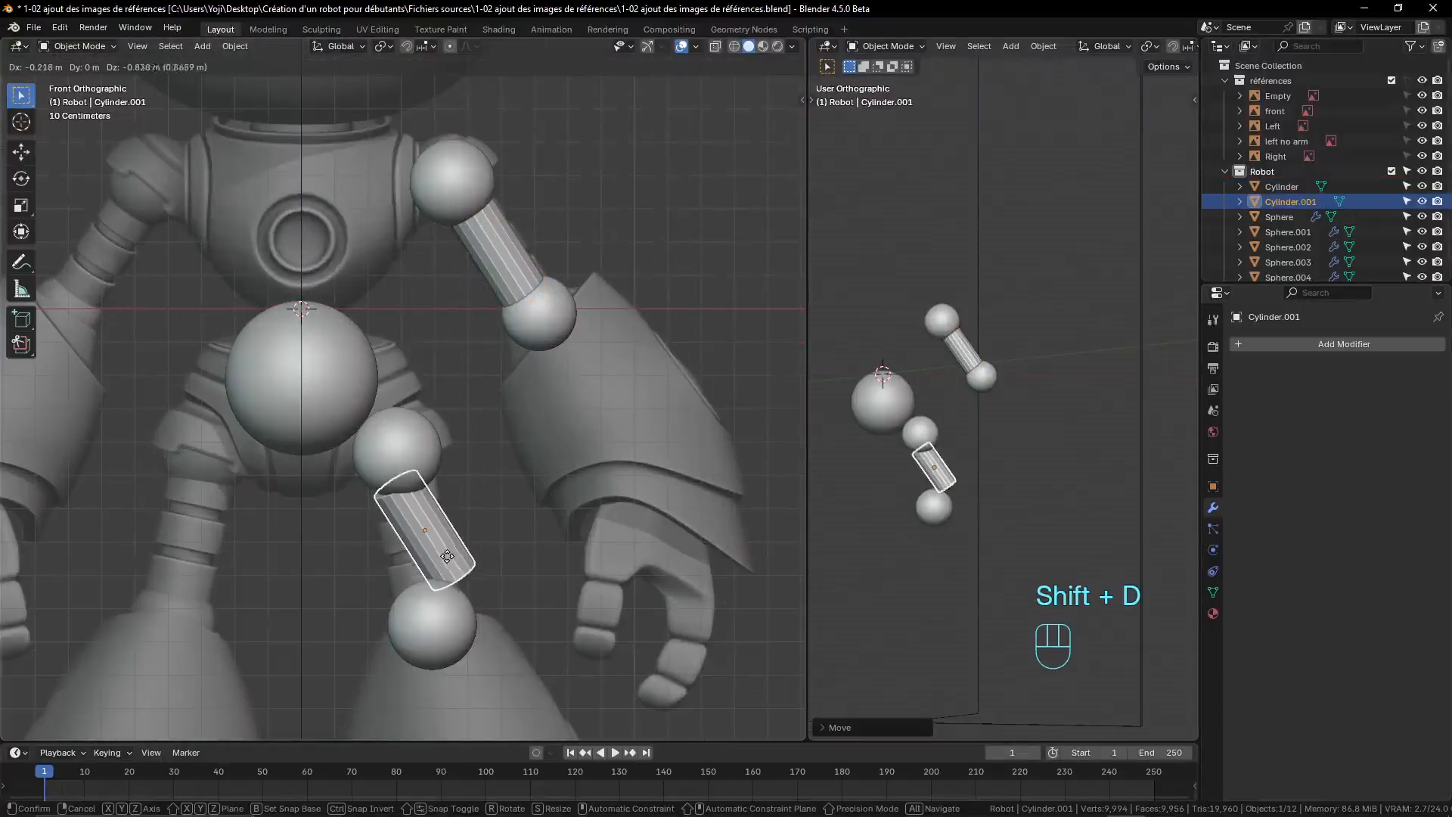
left_click(446, 560)
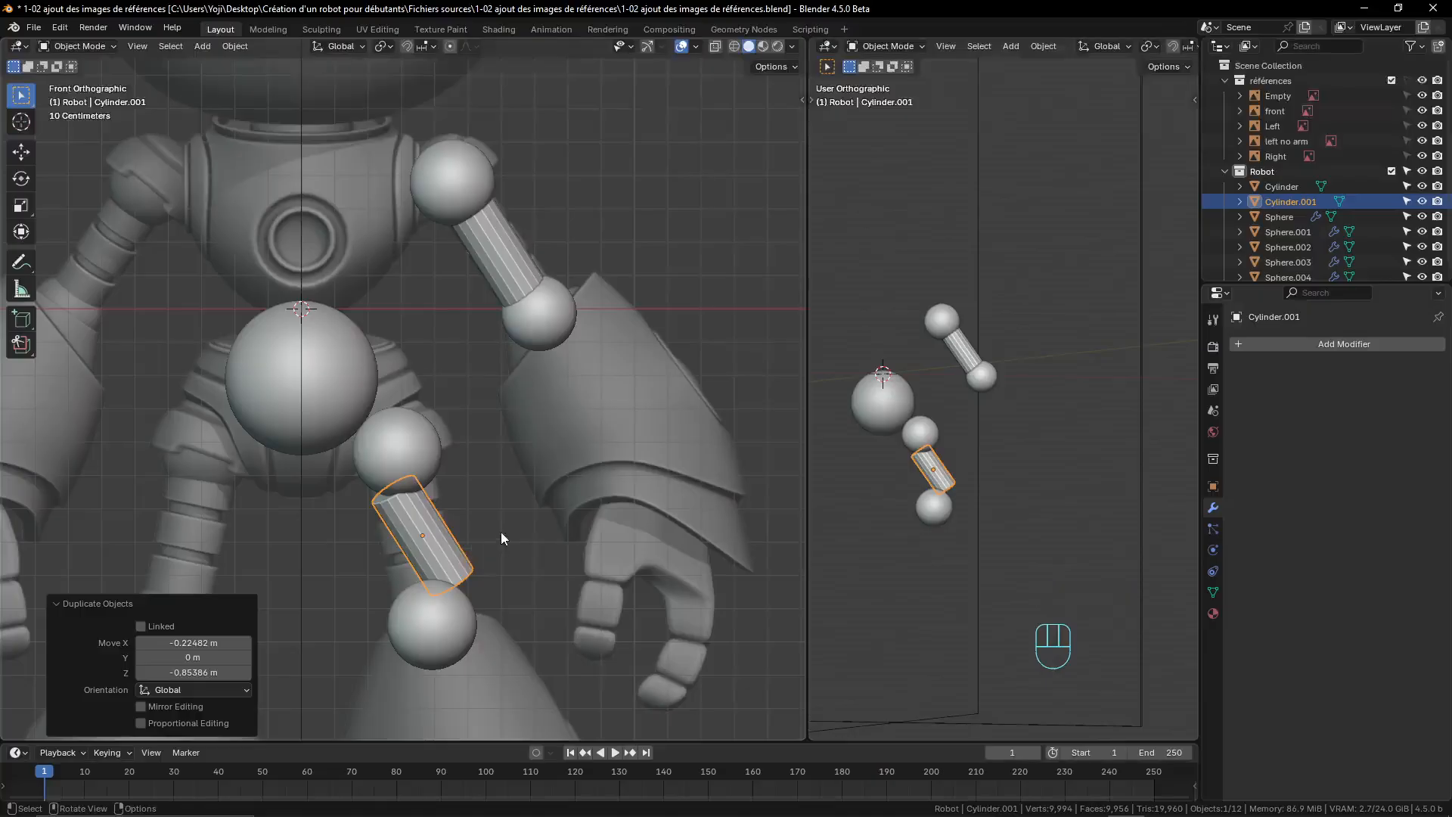
- Clear the thigh cylinder's rotation and rotate it about -11.2° in the front view to line up with the hip and knee spheres
key("alt+r")
scroll(515, 538, "down", 4)
scroll(515, 538, "up", 5)
middle_click_drag(516, 529, 507, 329, "shift")
scroll(504, 370, "up", 1)
key("r")
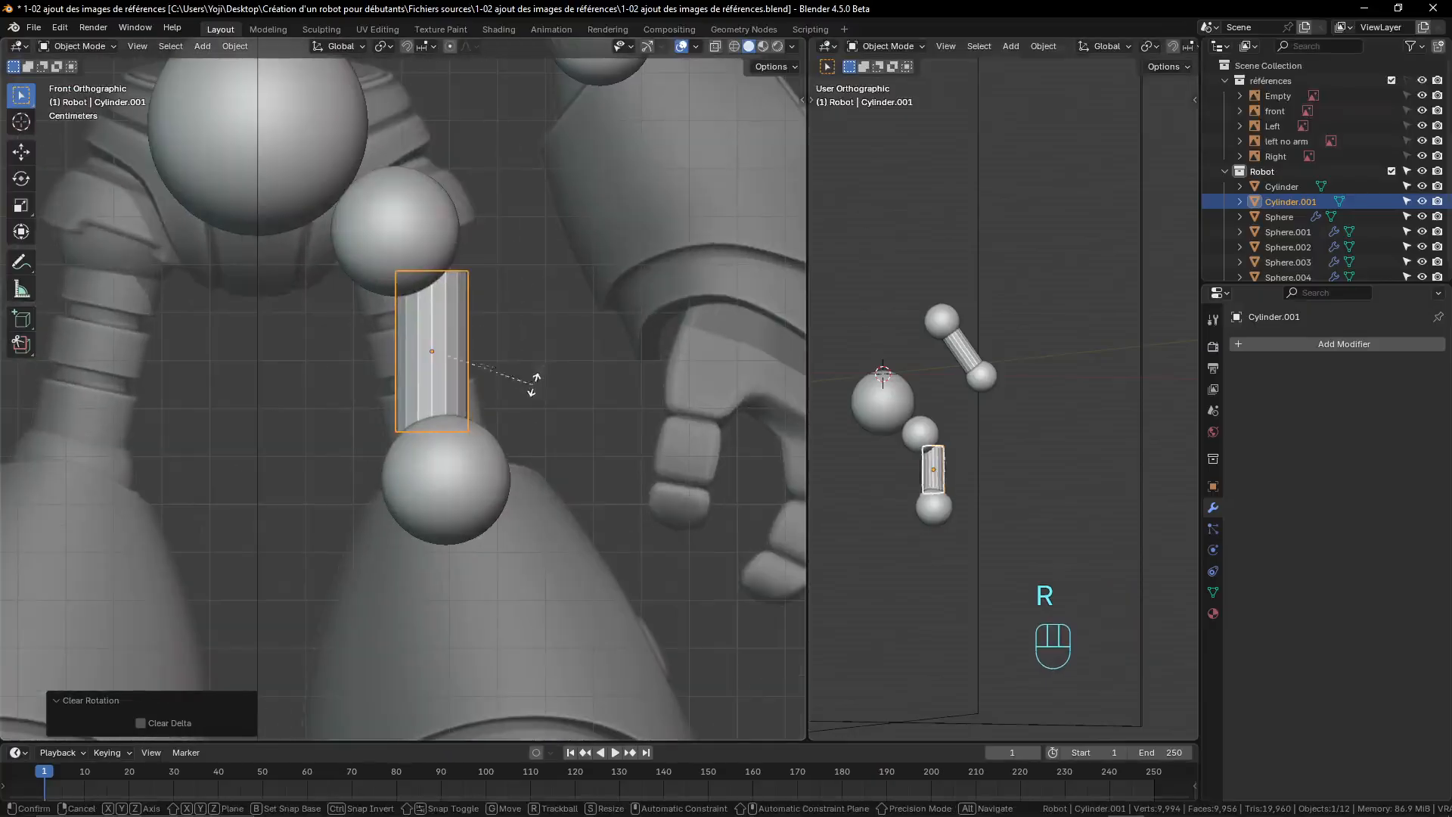
left_click(541, 356)
- Scale the thigh cylinder to about 1.236 and move it about -0.022 m along X and -0.013 m along Z
key("s")
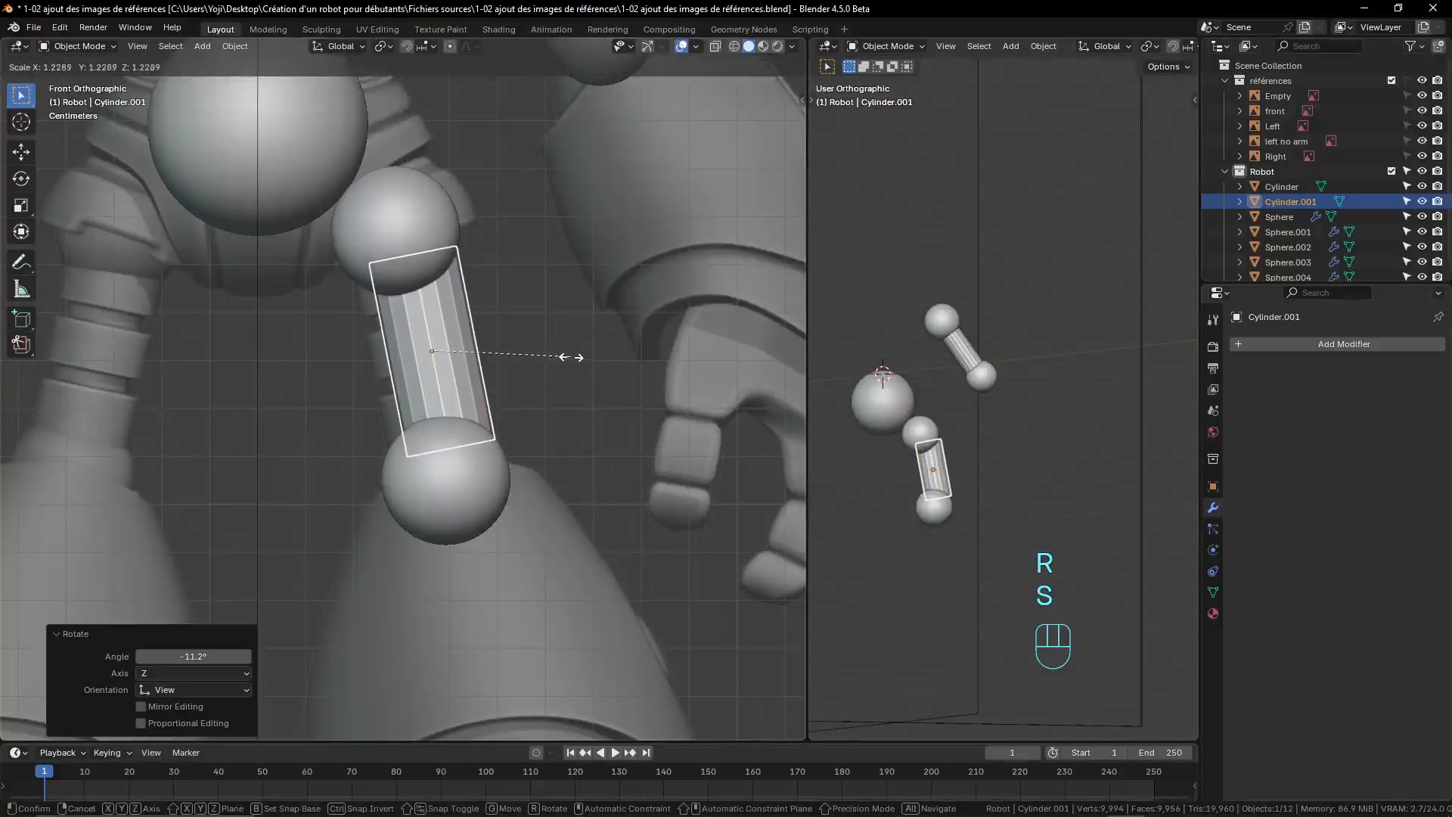
left_click(572, 357)
key("g")
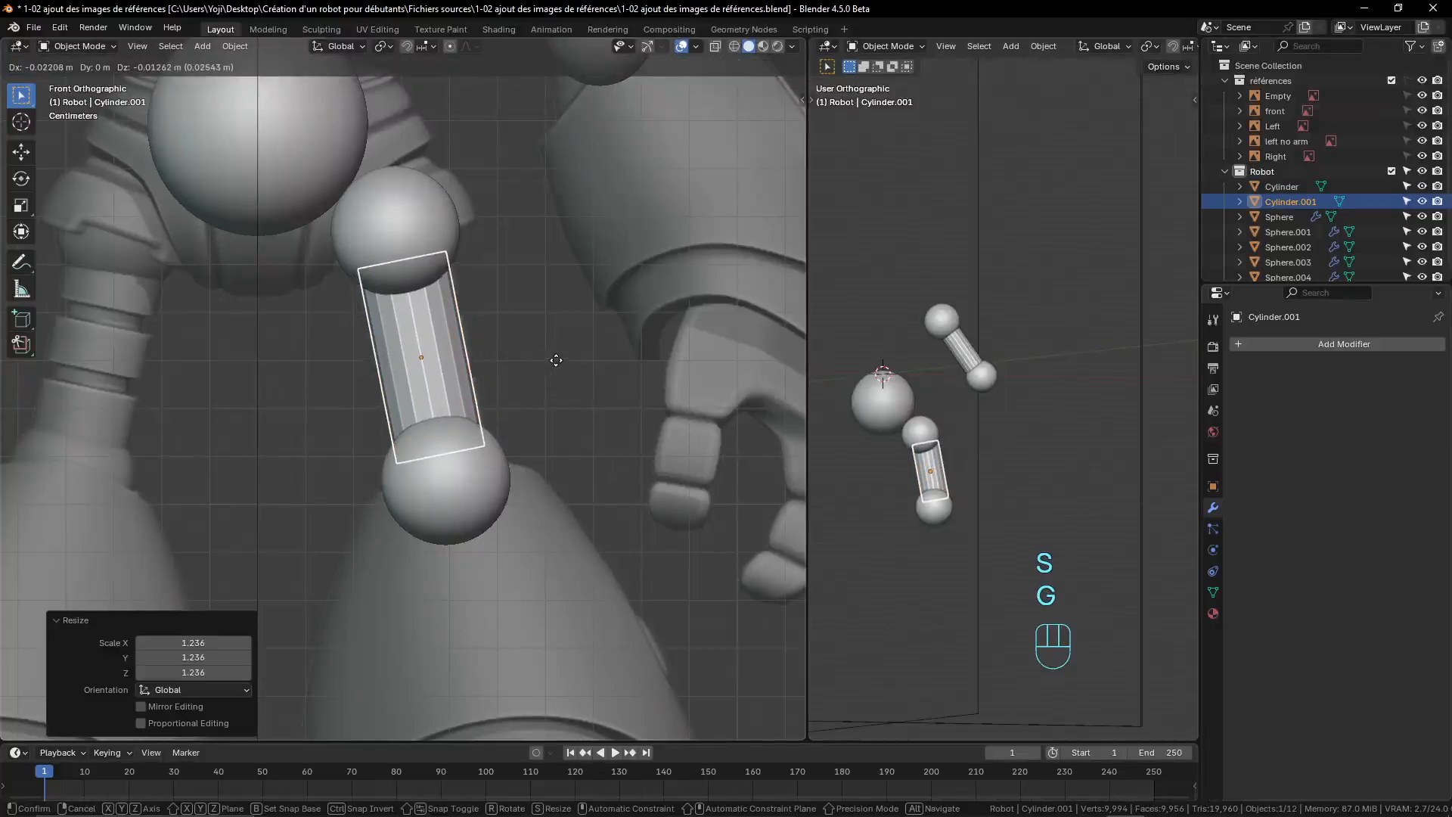
left_click(556, 360)
- Shift the thigh cylinder about -0.05 m along Y to center it on the hip and knee spheres in the side view
key("KP_3")
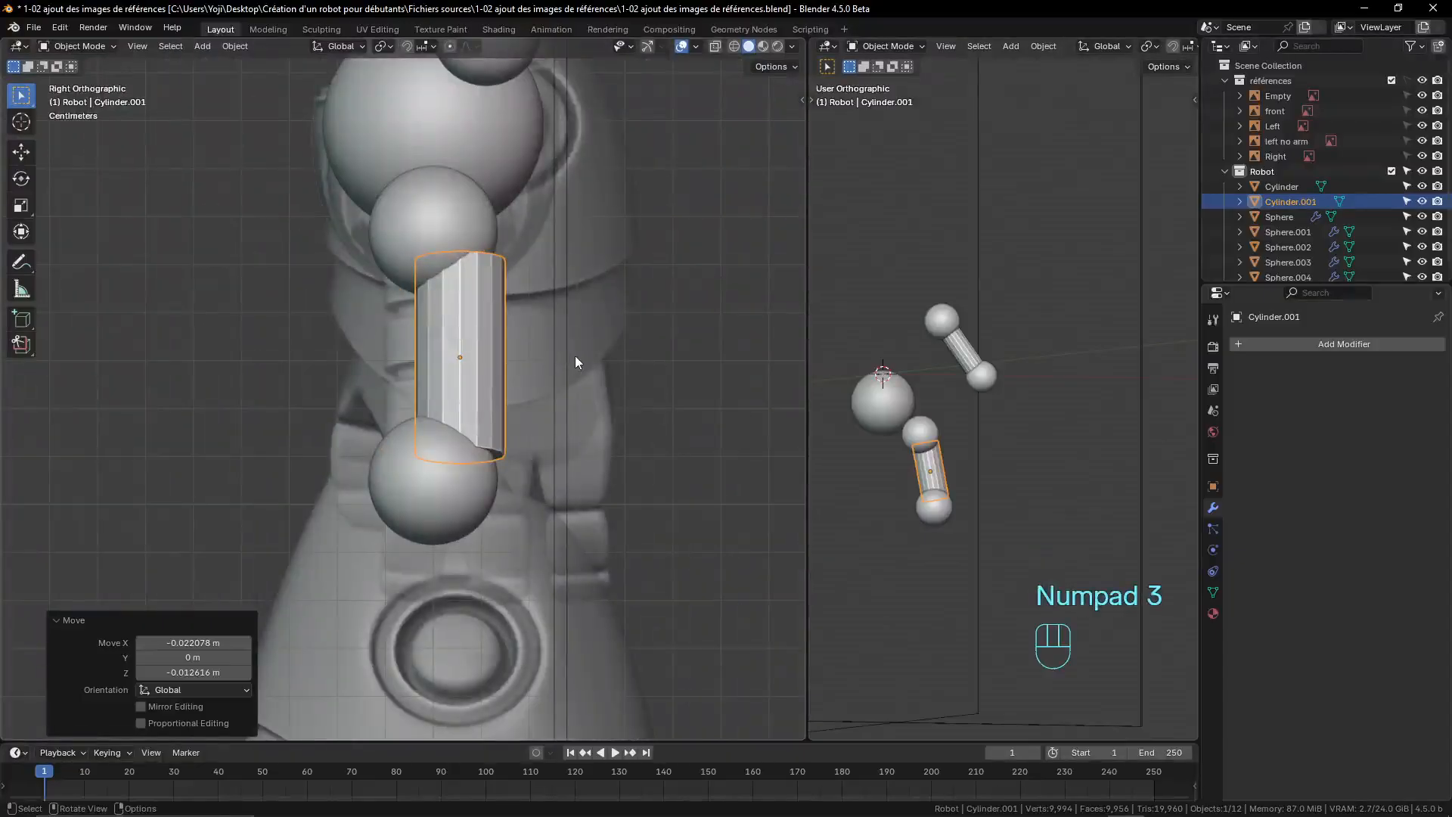
key("g")
key("y")
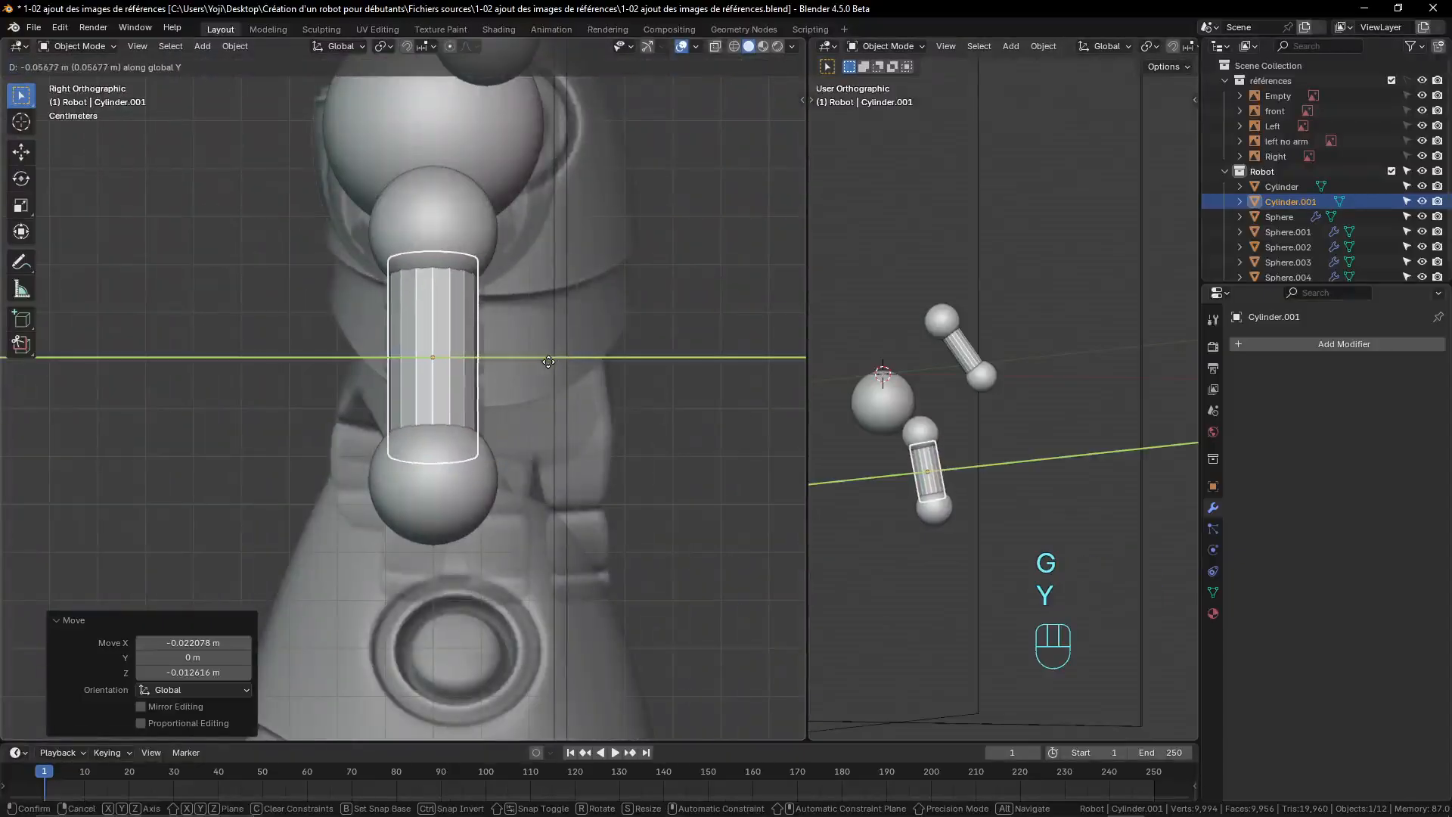
left_click(549, 362)
- Enlarge the thigh cylinder slightly so its ends sink into the hip and knee spheres, and nudge it about -0.004 m along Y
key("KP_3")
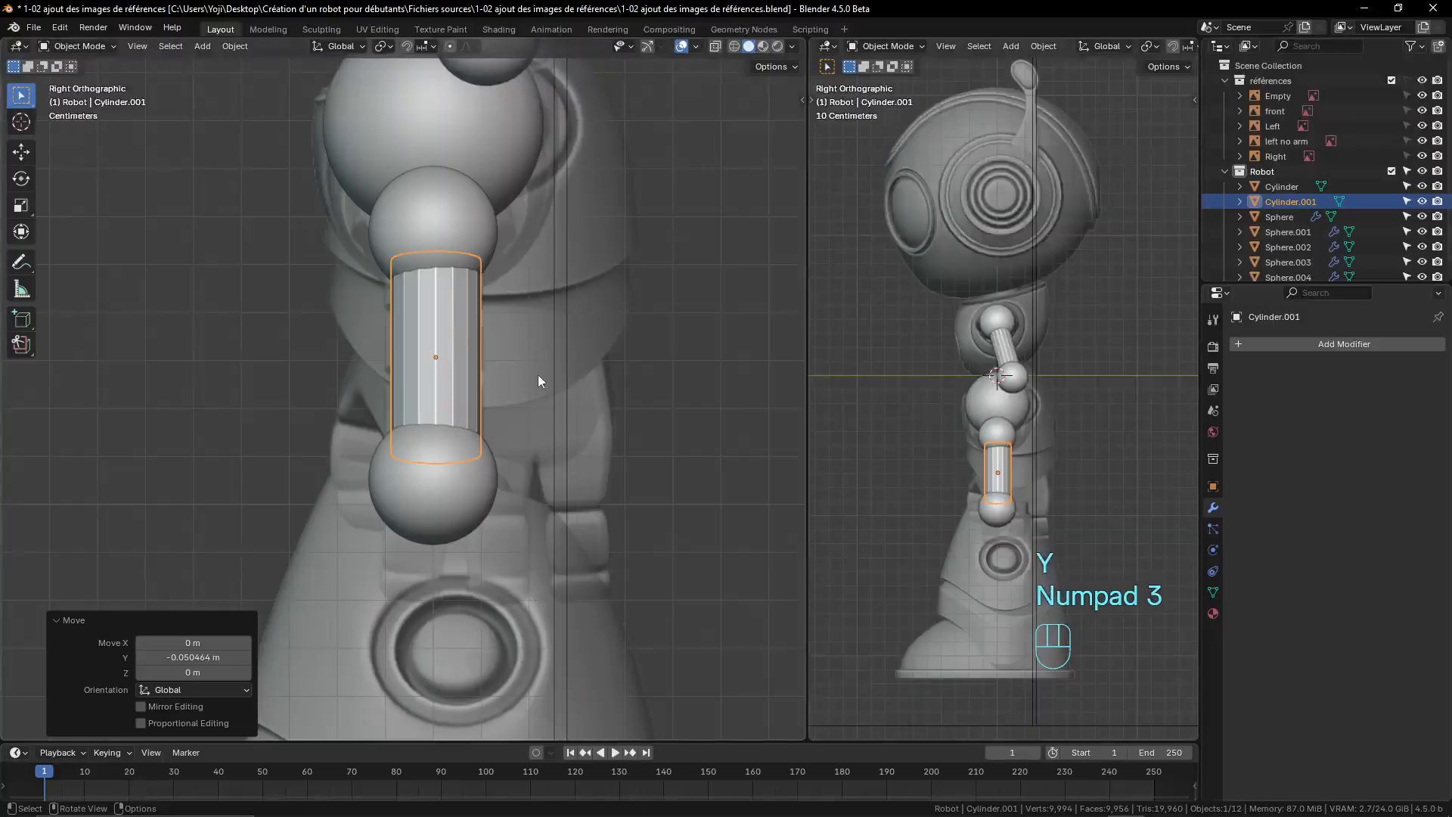
key("KP_1")
scroll(1006, 433, "up", 8)
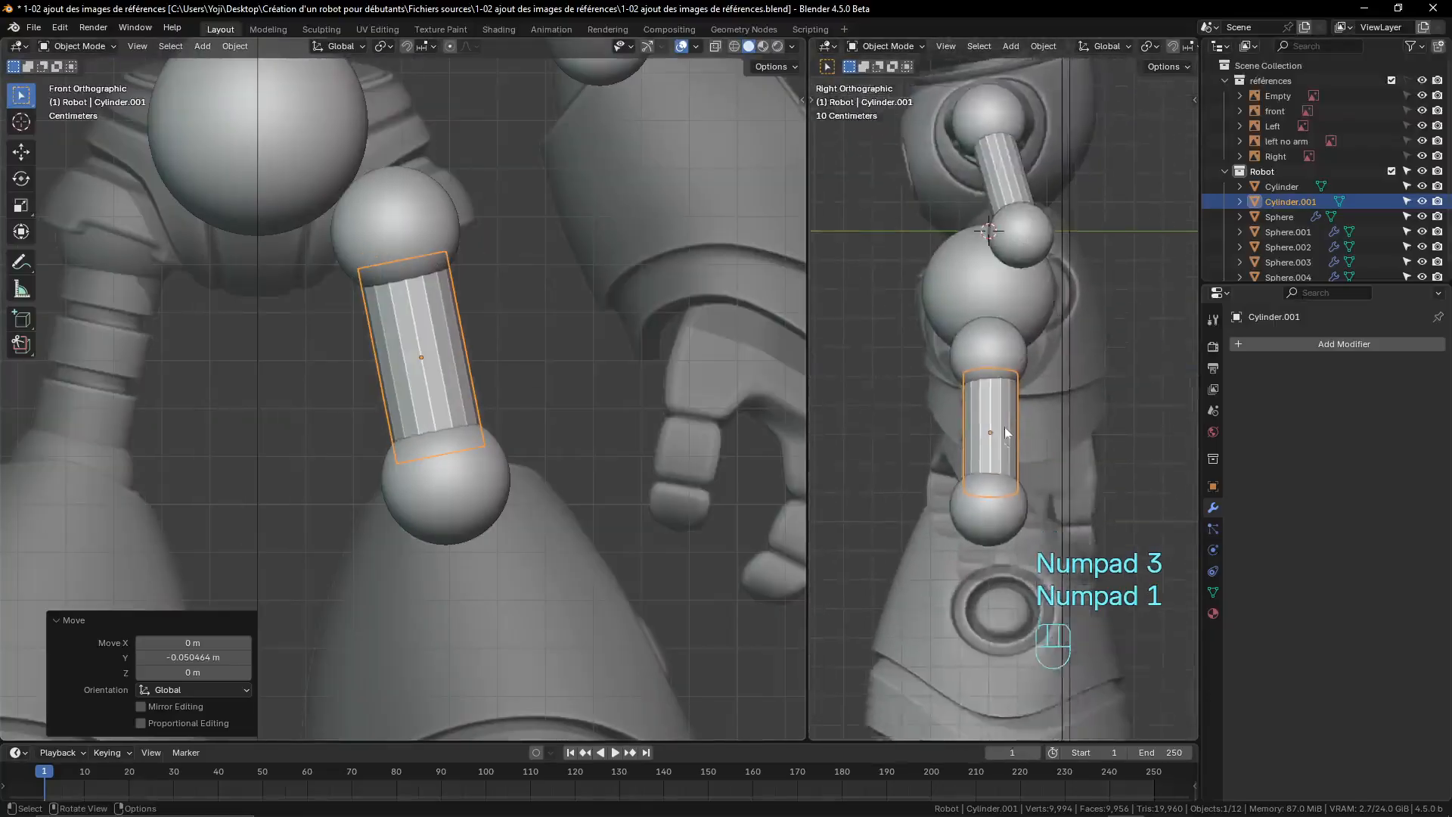
key("s")
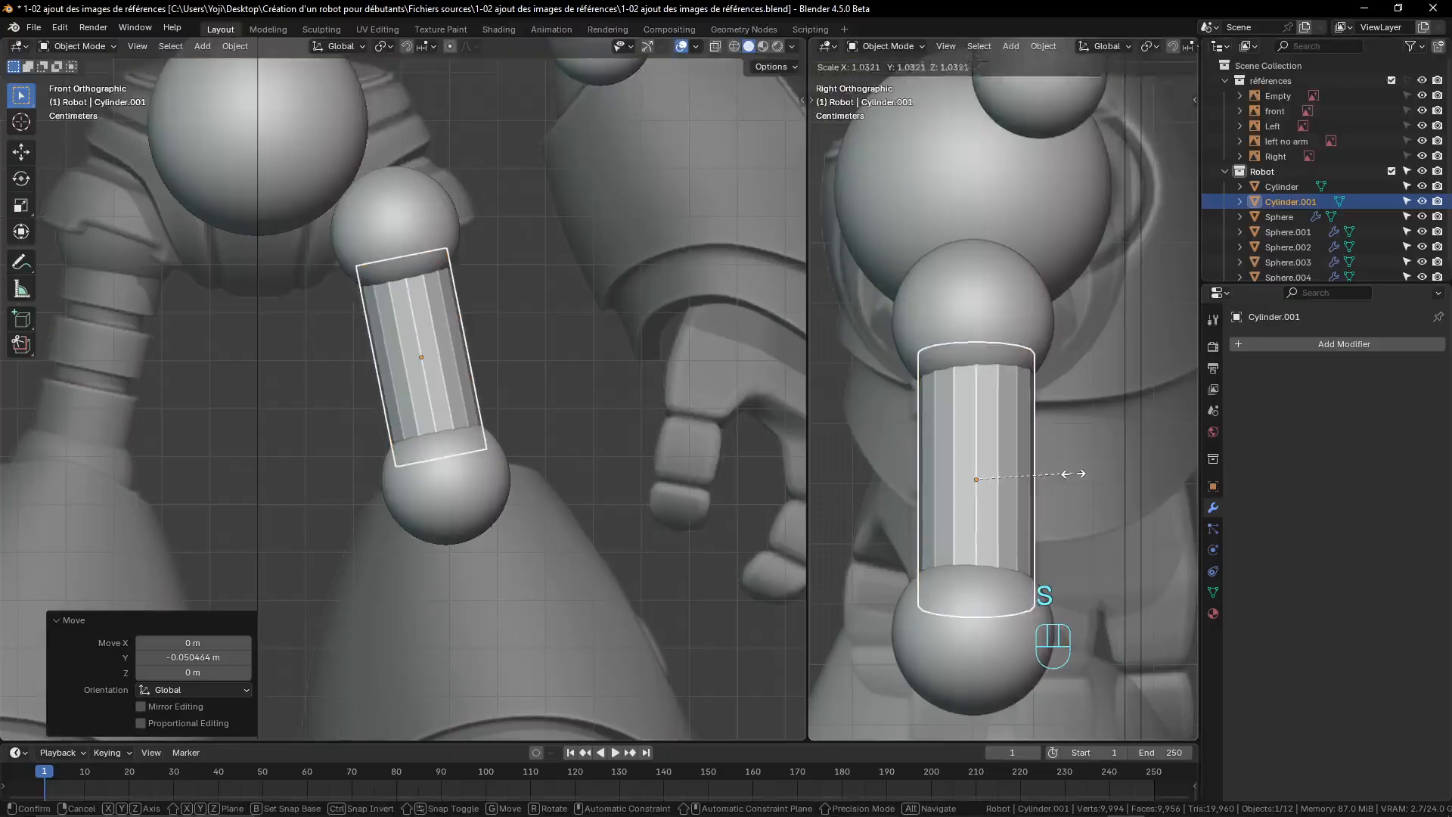
left_click(1074, 475)
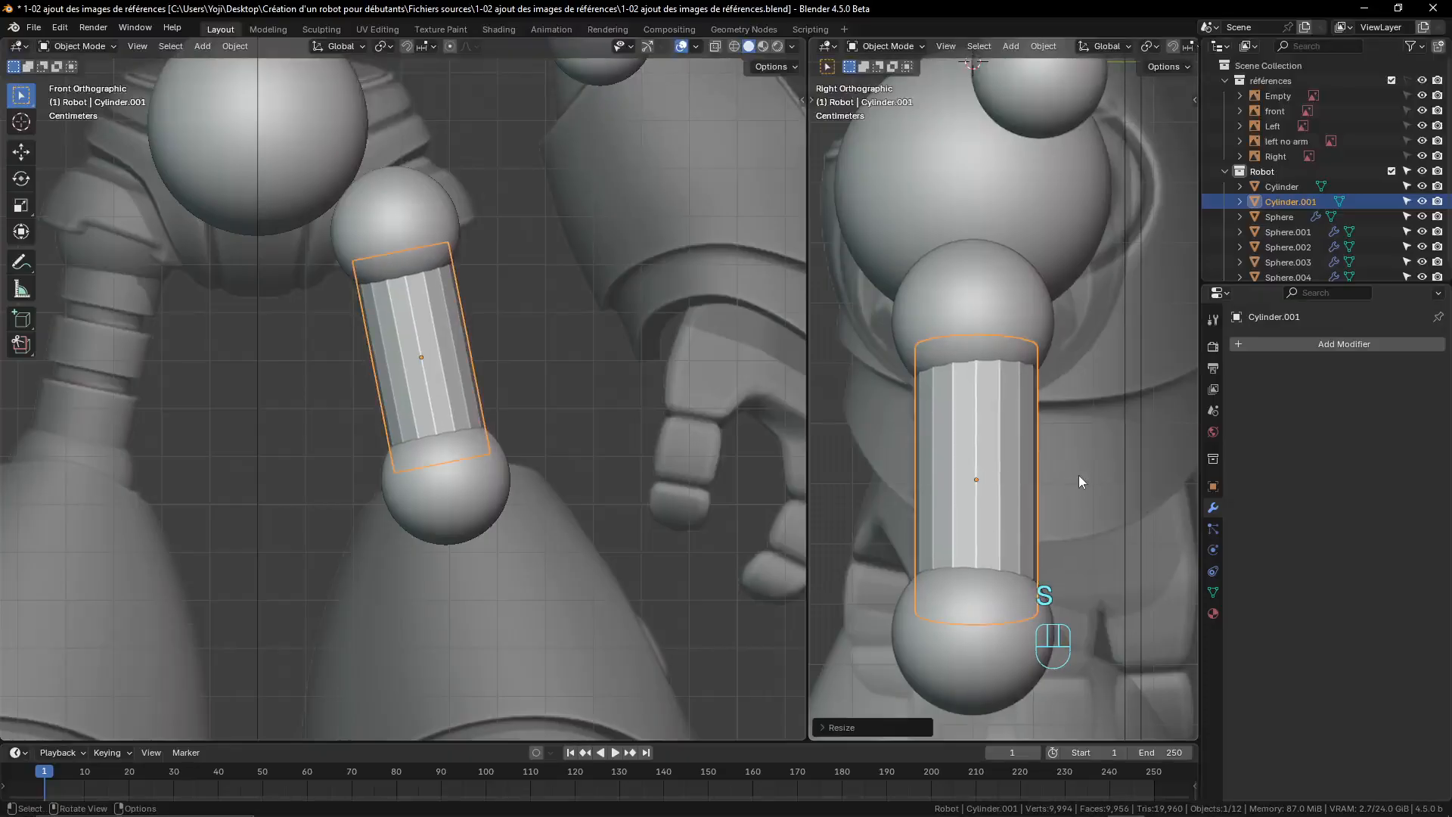
key("g")
key("y")
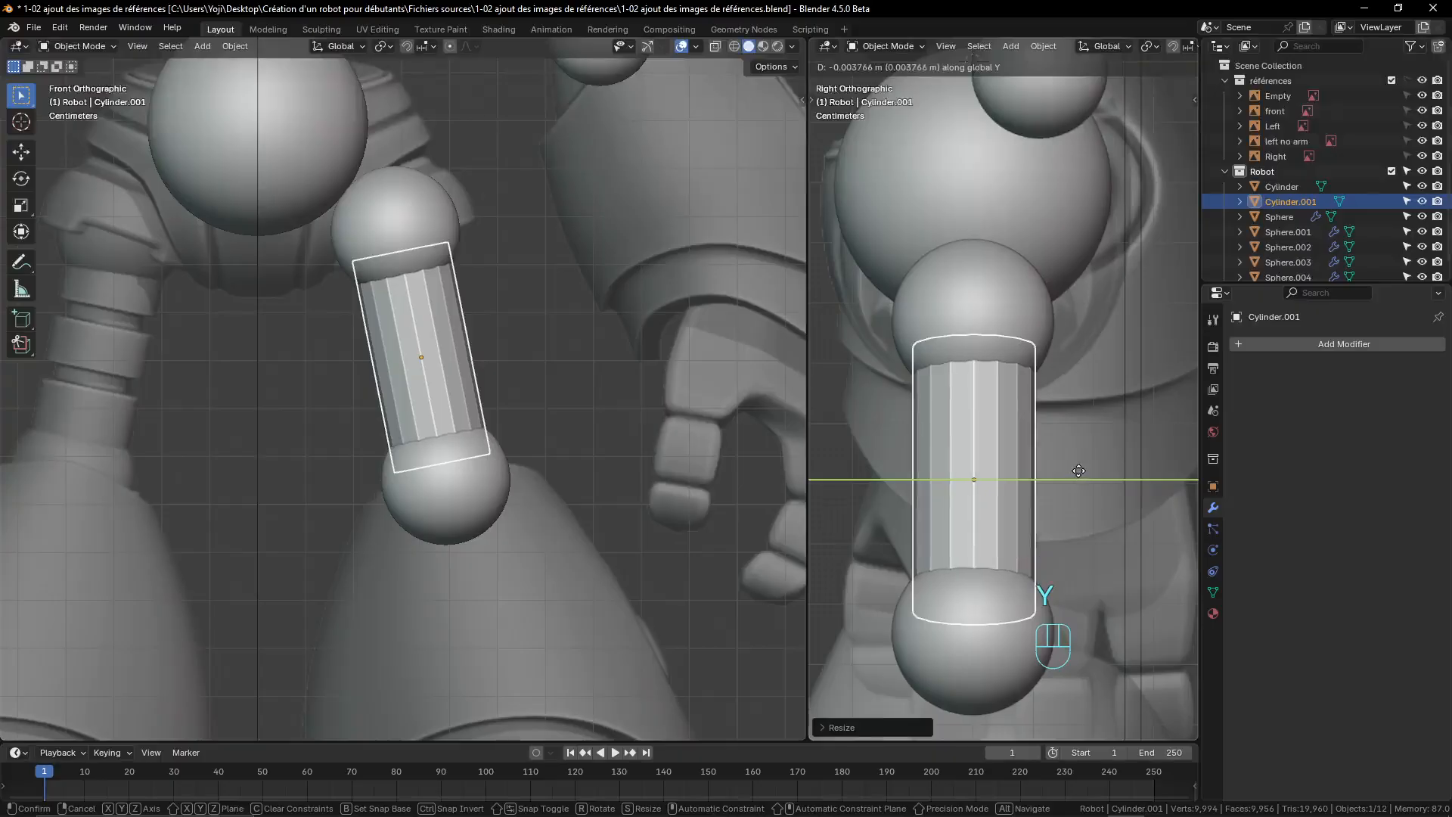
left_click(1078, 475)
- Examine the robot's head and overall proportions in the front reference image
scroll(263, 382, "down", 2)
scroll(318, 381, "down", 5)
scroll(452, 337, "up", 3)
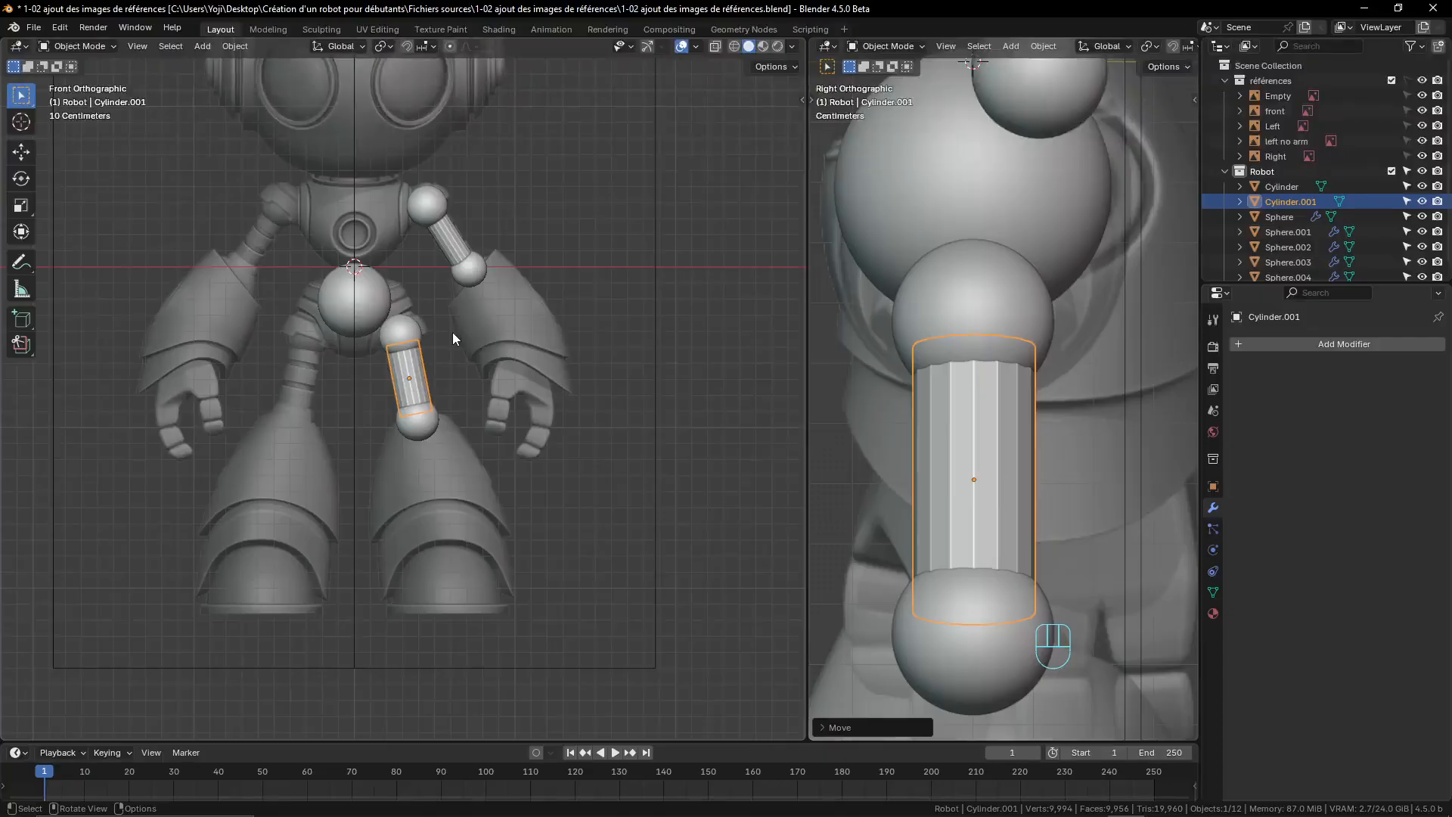
scroll(459, 287, "up", 3)
middle_click_drag(459, 299, 528, 632, "shift")
scroll(514, 435, "down", 3)
middle_click_drag(509, 296, 503, 382, "shift")
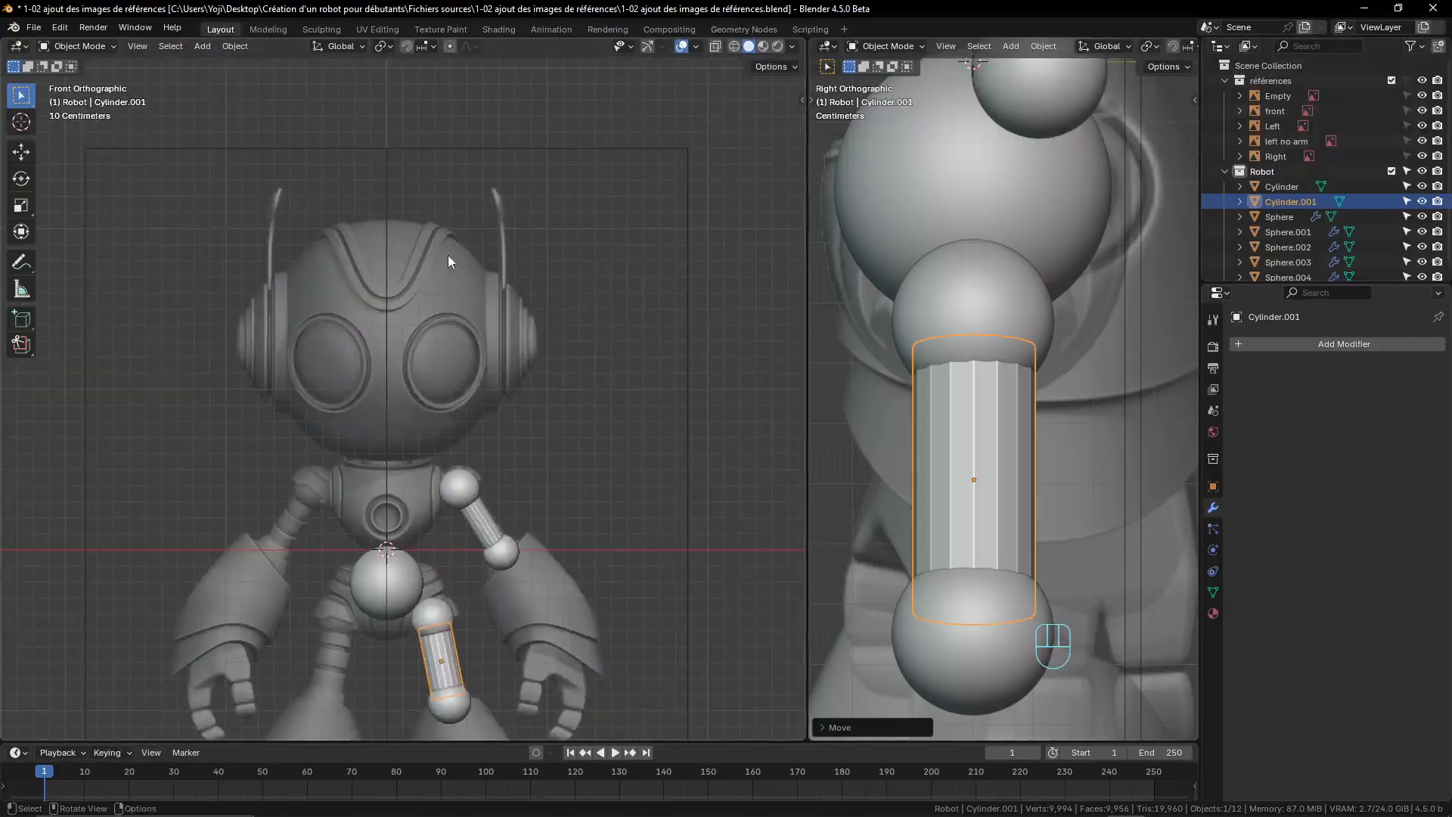
scroll(454, 295, "up", 6)
scroll(479, 333, "down", 3)
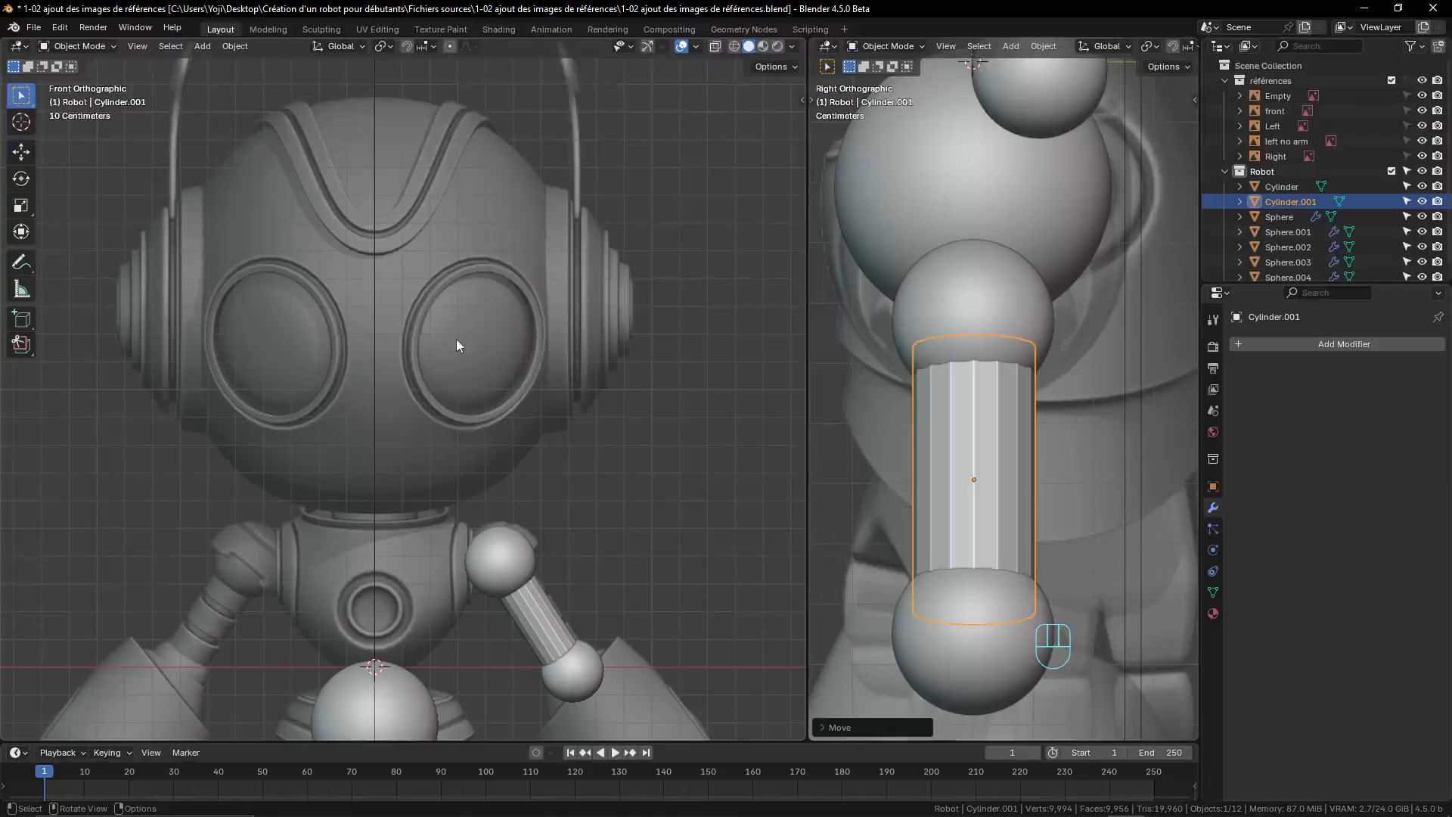
scroll(511, 427, "down", 4)
key("shift+a")
mouse_move(511, 423)
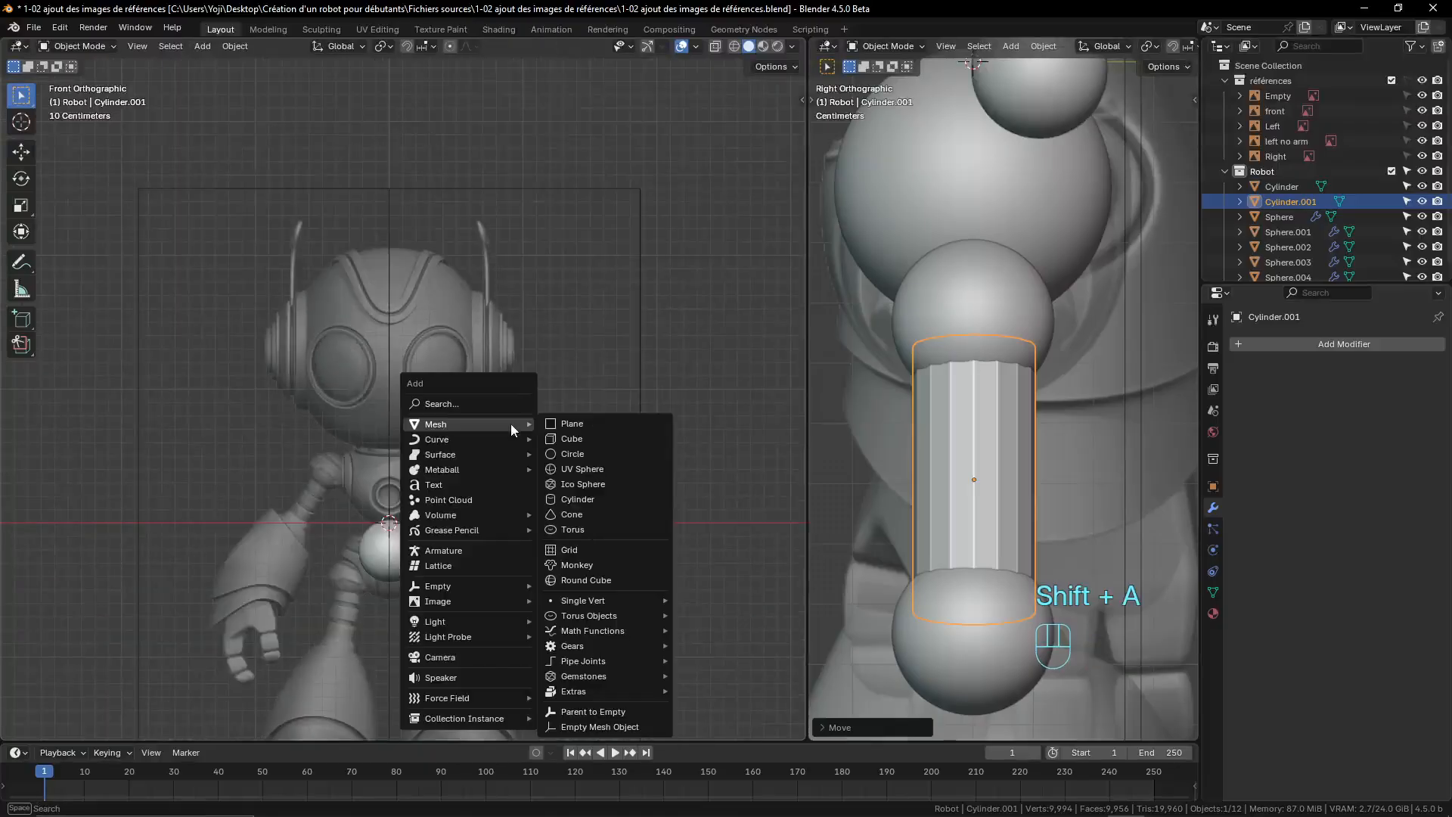
left_click(601, 471)
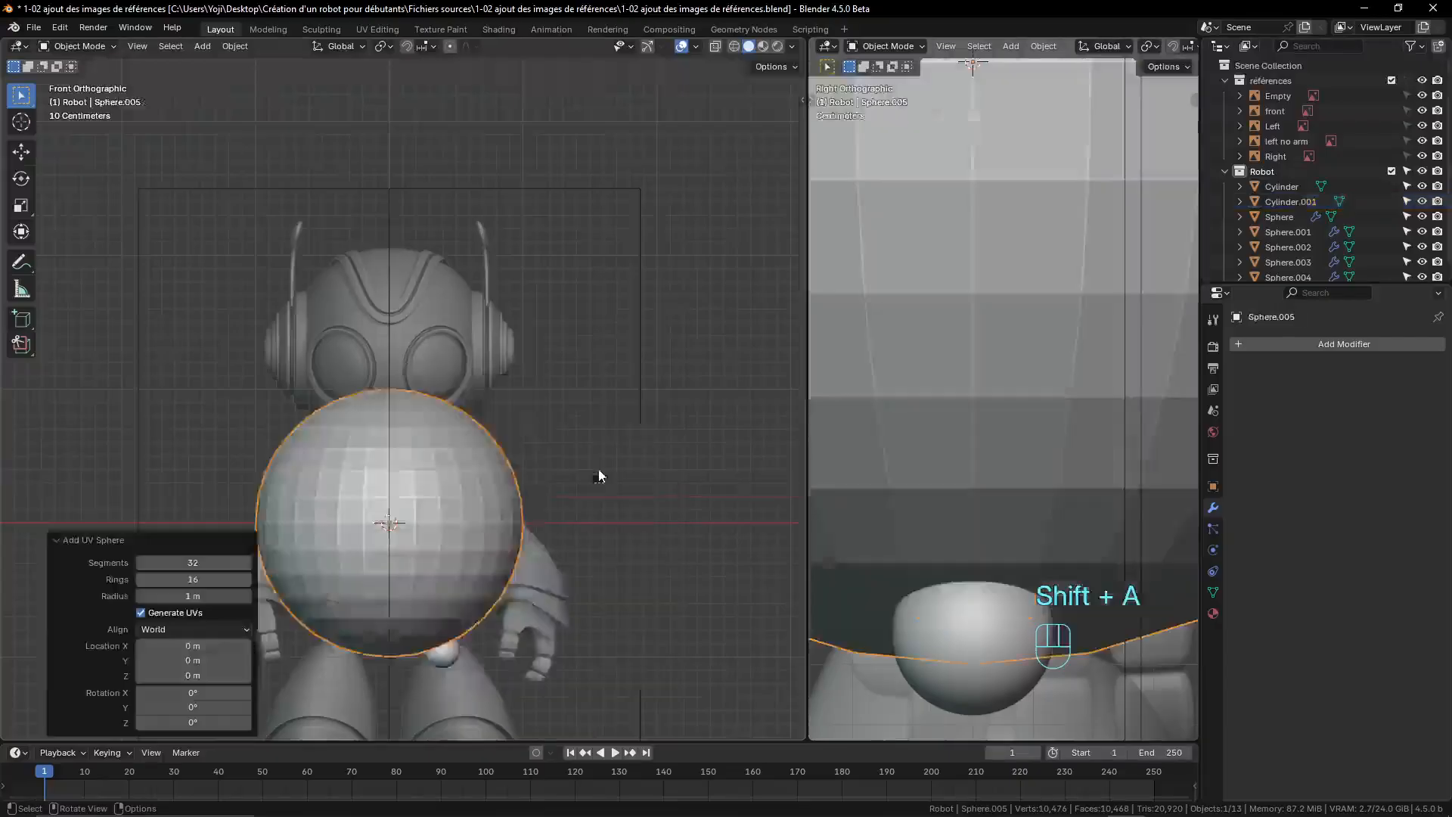
scroll(542, 512, "up", 3)
middle_click_drag(542, 512, 354, 334)
scroll(419, 433, "up", 4)
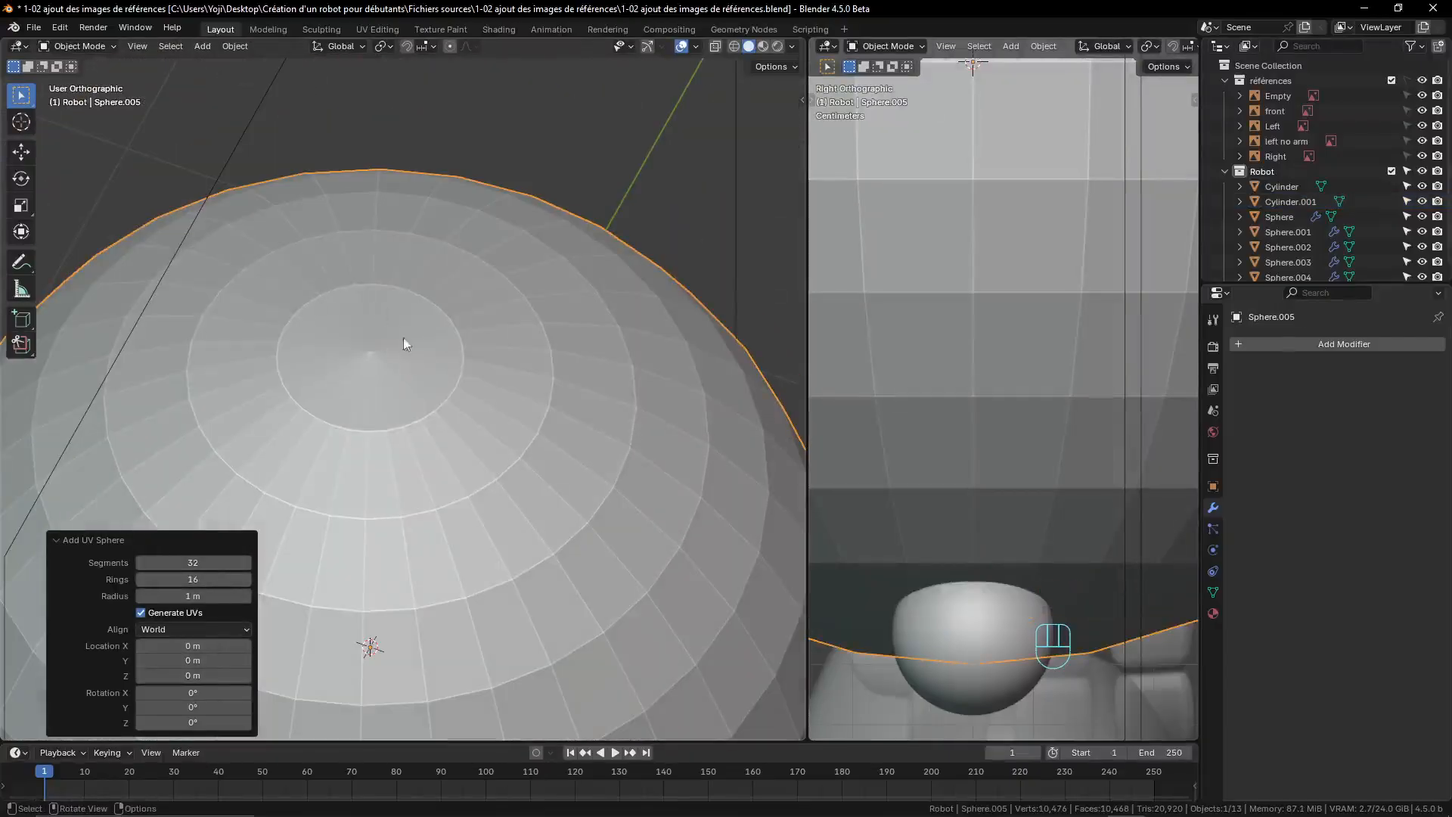
key("x")
left_click(421, 304)
- Add a Round Cube mesh with radius 1.00 at the world origin as the base for the head
middle_click_drag(422, 327, 451, 376)
scroll(449, 370, "down", 1)
middle_click_drag(496, 487, 470, 392, "shift")
scroll(496, 363, "up", 3)
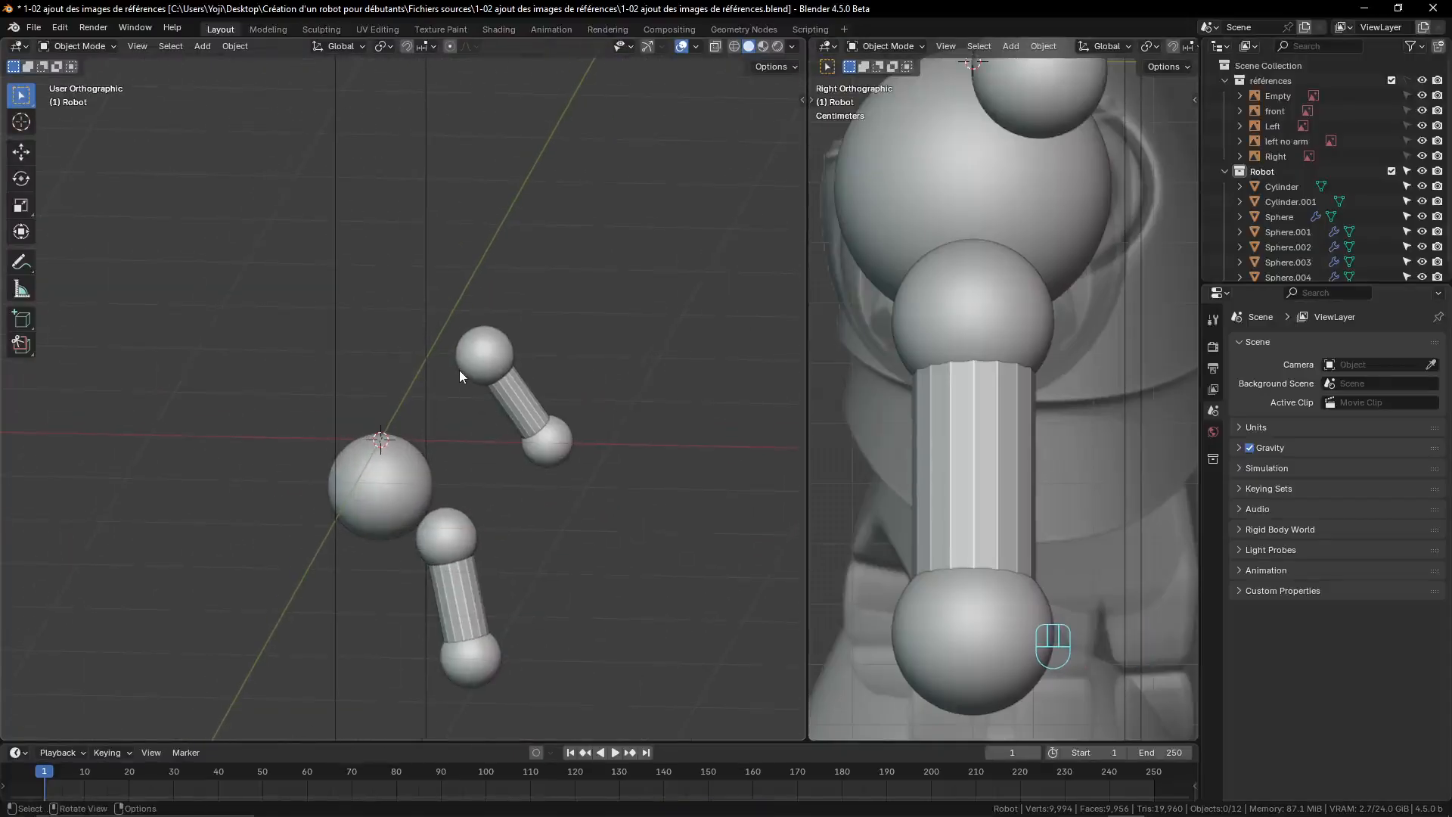
key("shift+a")
mouse_move(460, 370)
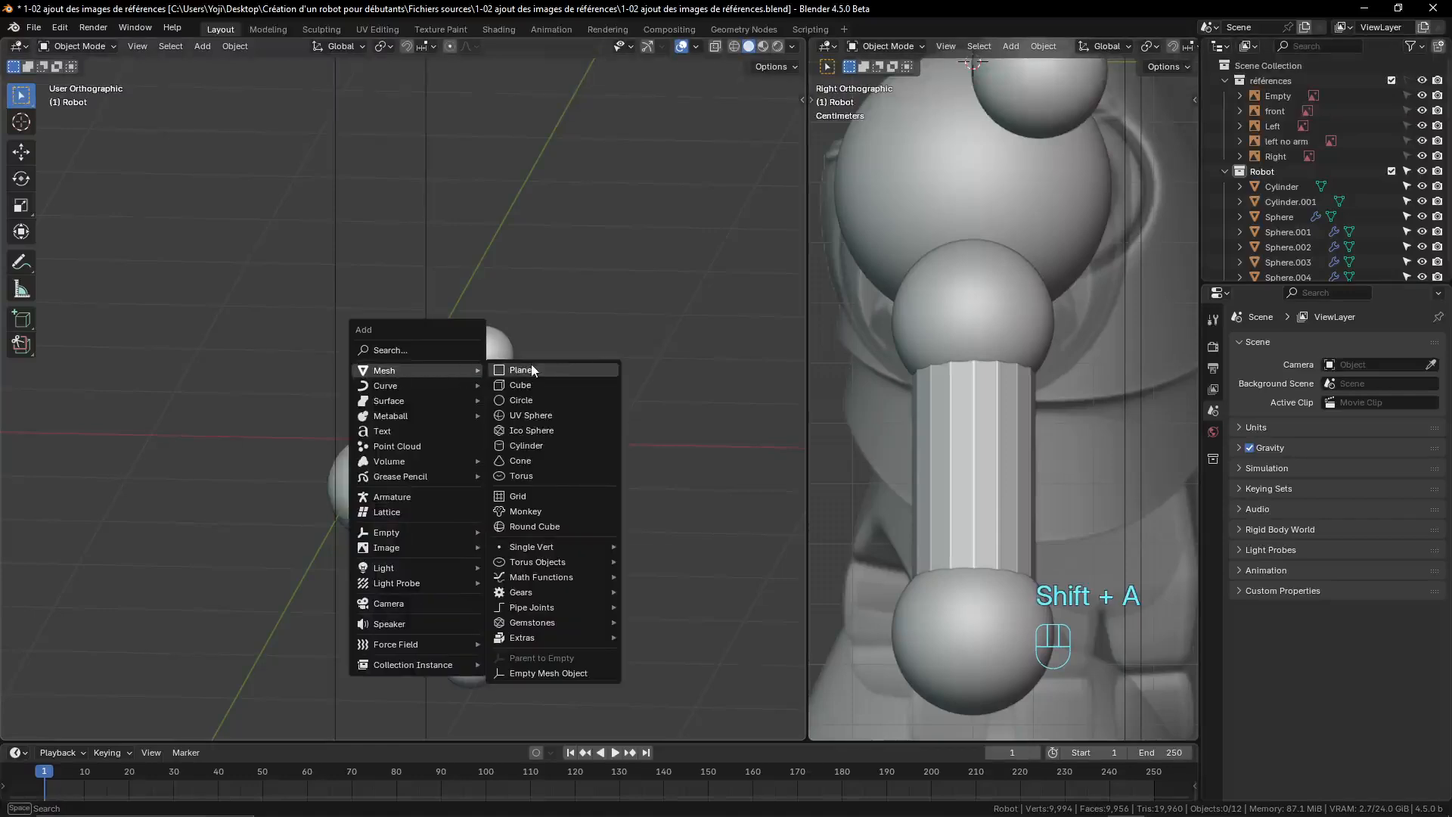
left_click(538, 528)
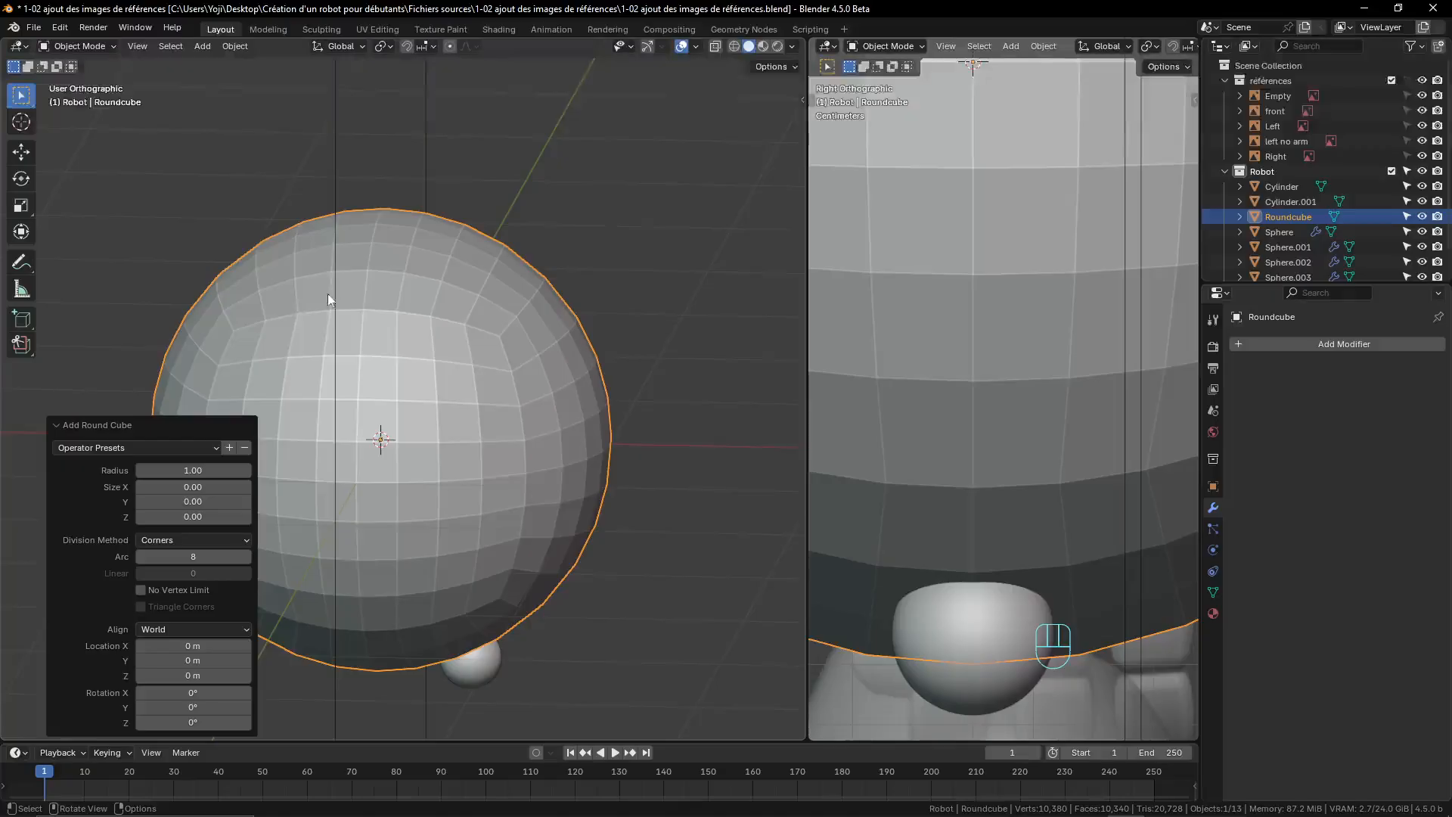
middle_click_drag(441, 367, 454, 382)
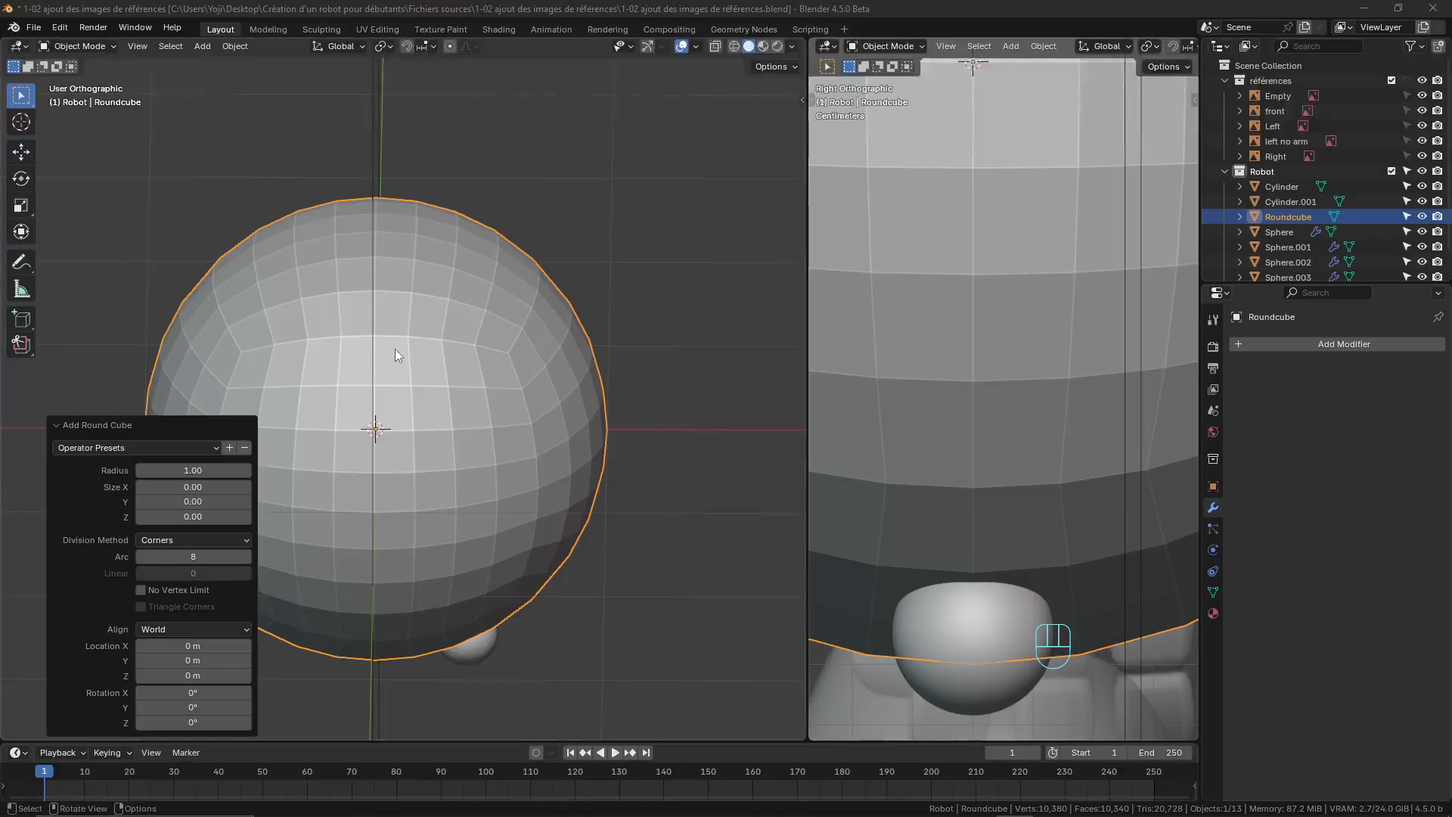
- Try an Arc value of 13 on the round cube and return it to 8
left_click(247, 556)
left_click(247, 556)
left_click(246, 557)
left_click(246, 556)
left_click(247, 557)
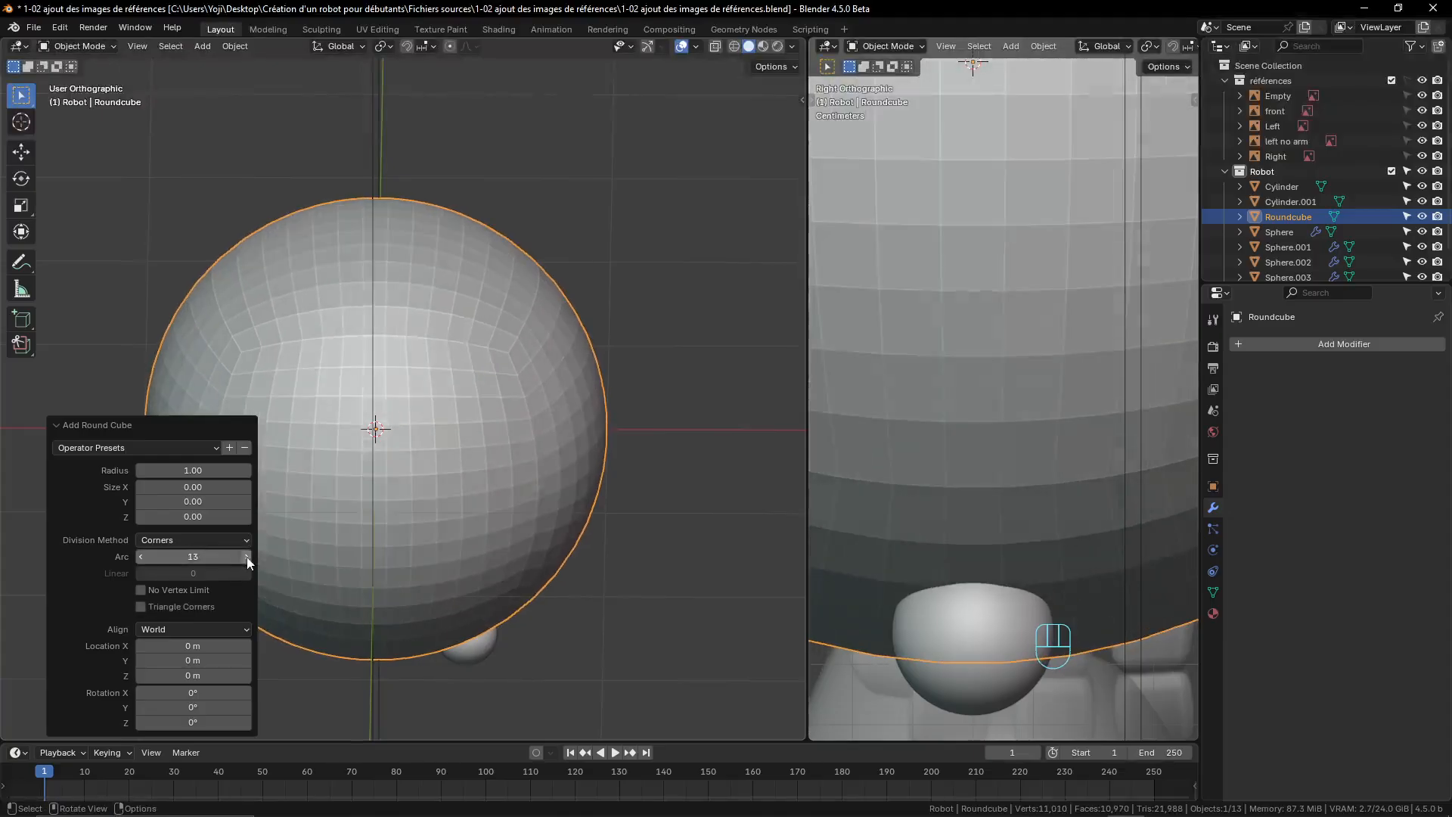
left_click(139, 557)
left_click(139, 557)
left_click(139, 556)
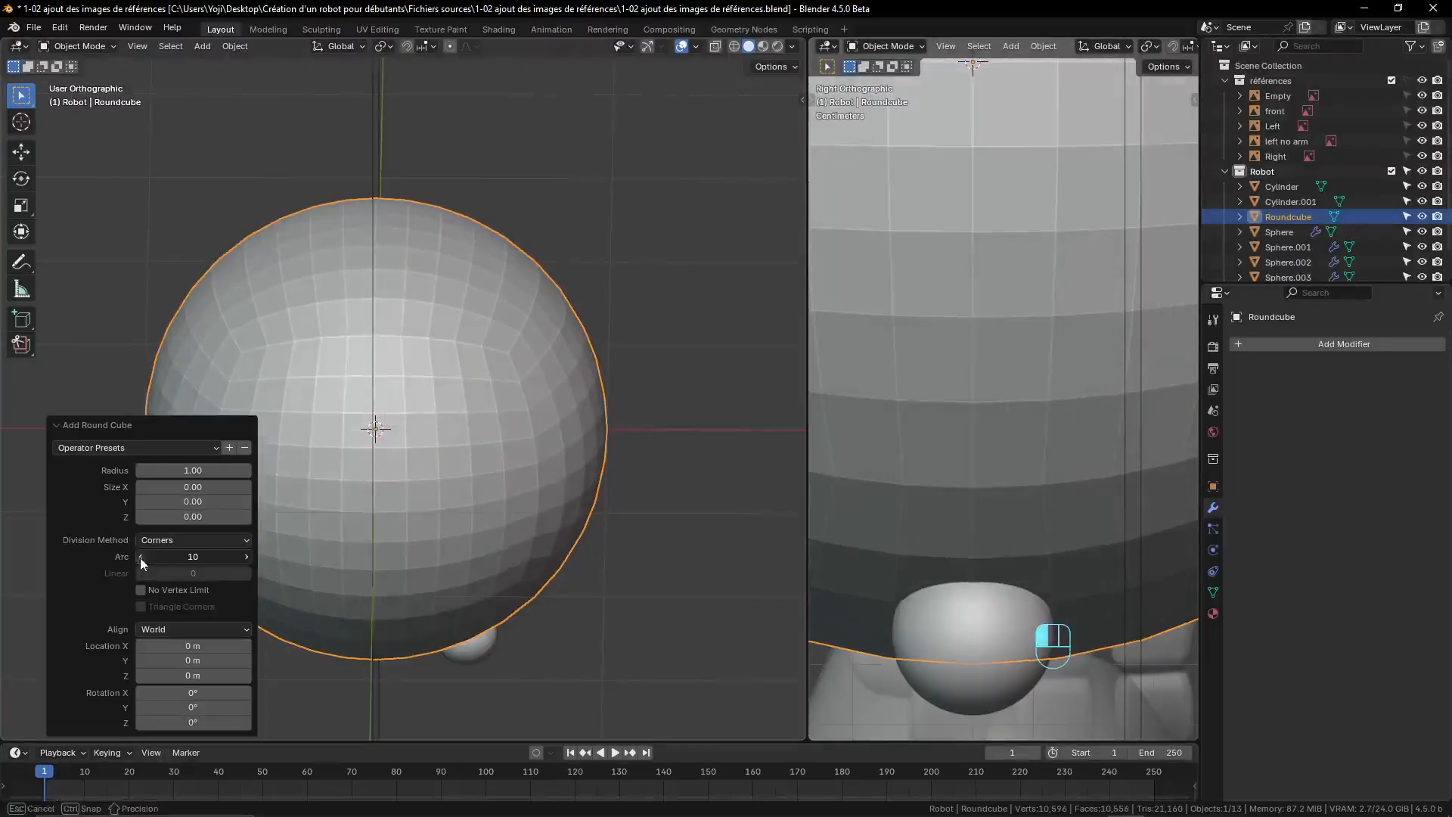
left_click(140, 557)
left_click(139, 557)
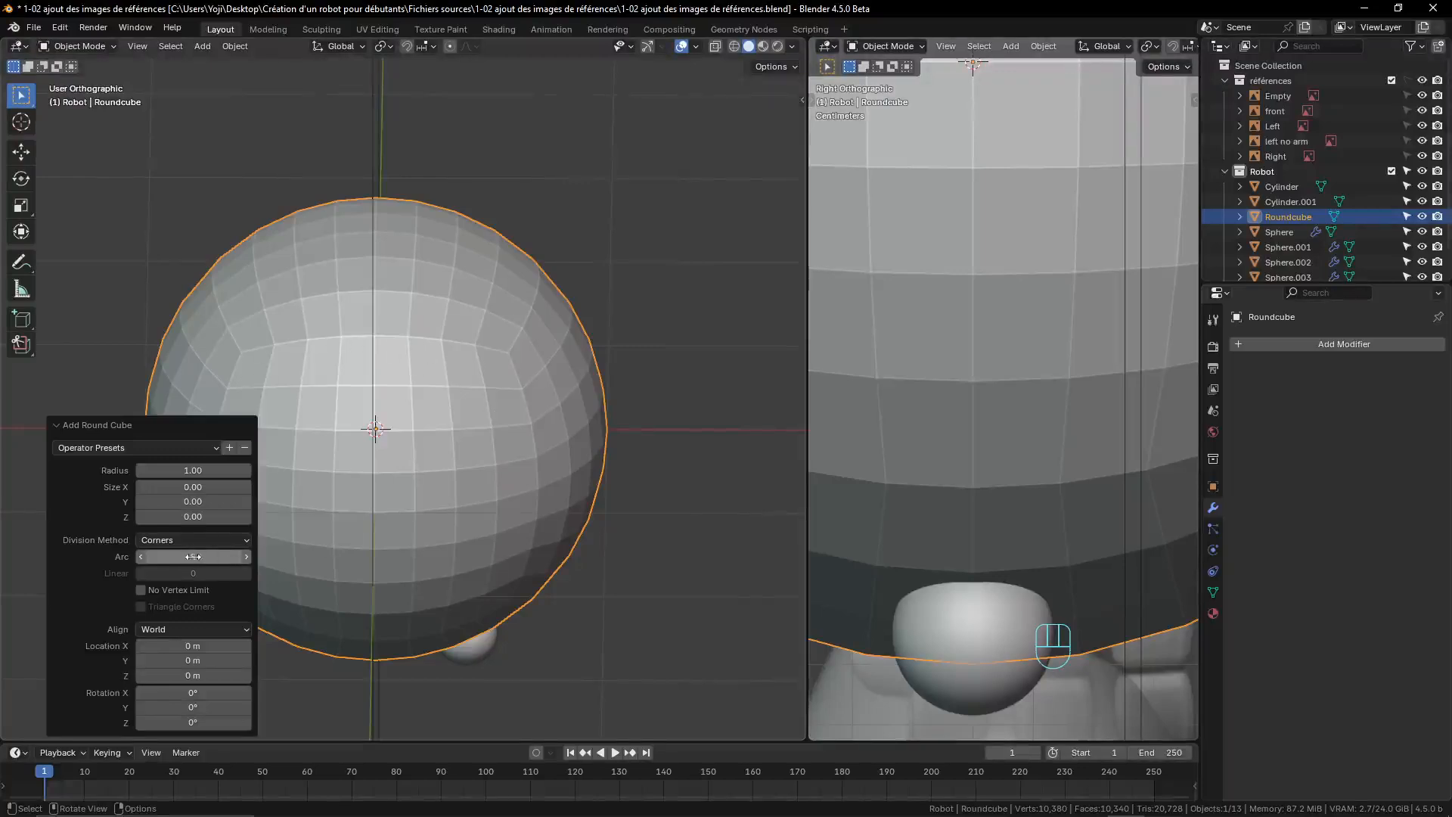
- Give the round cube a level 1 Subdivision modifier and shade it smooth
scroll(547, 453, "down", 4)
middle_click_drag(546, 454, 474, 465)
scroll(473, 465, "up", 3)
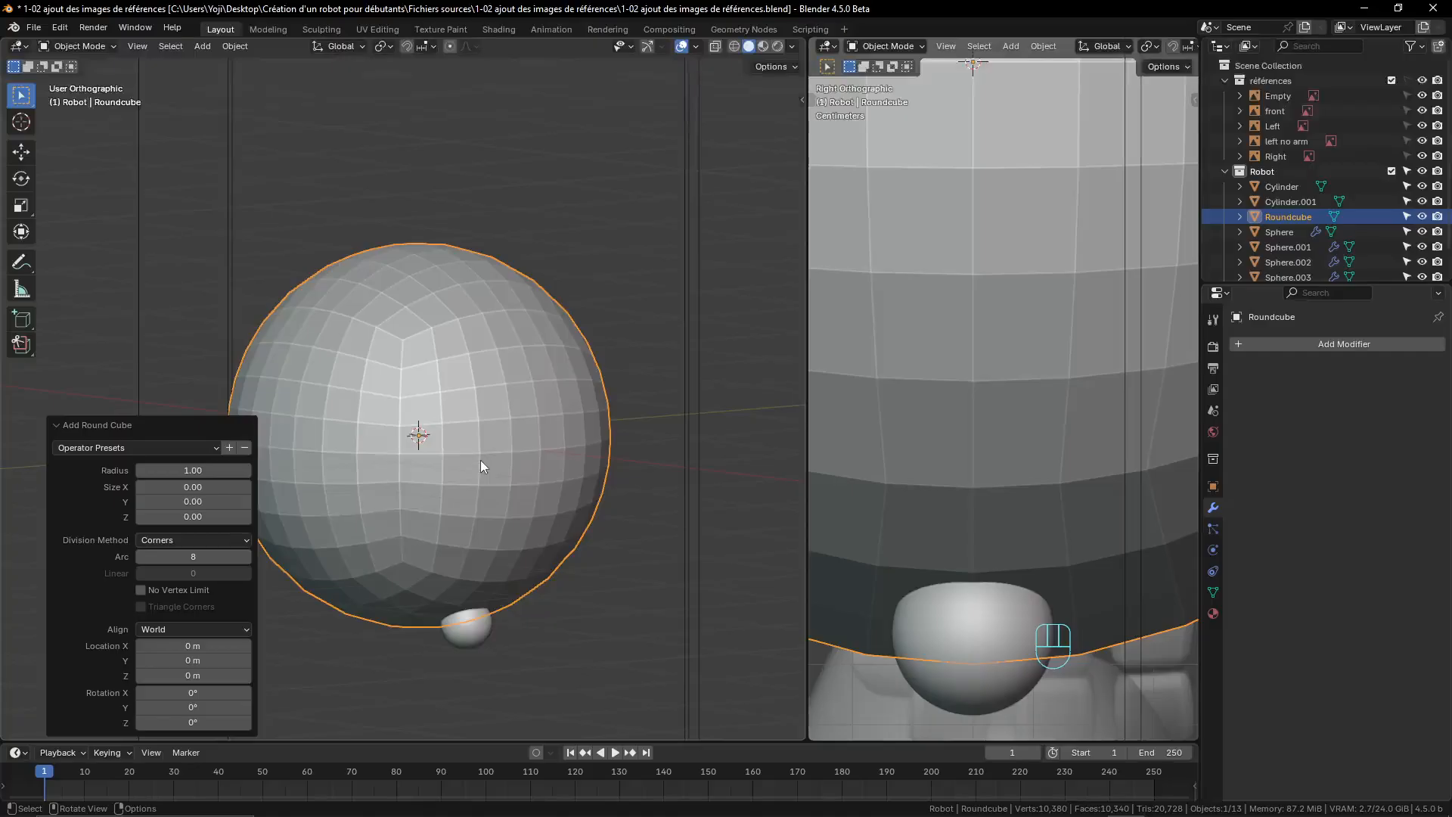
key("KP_1")
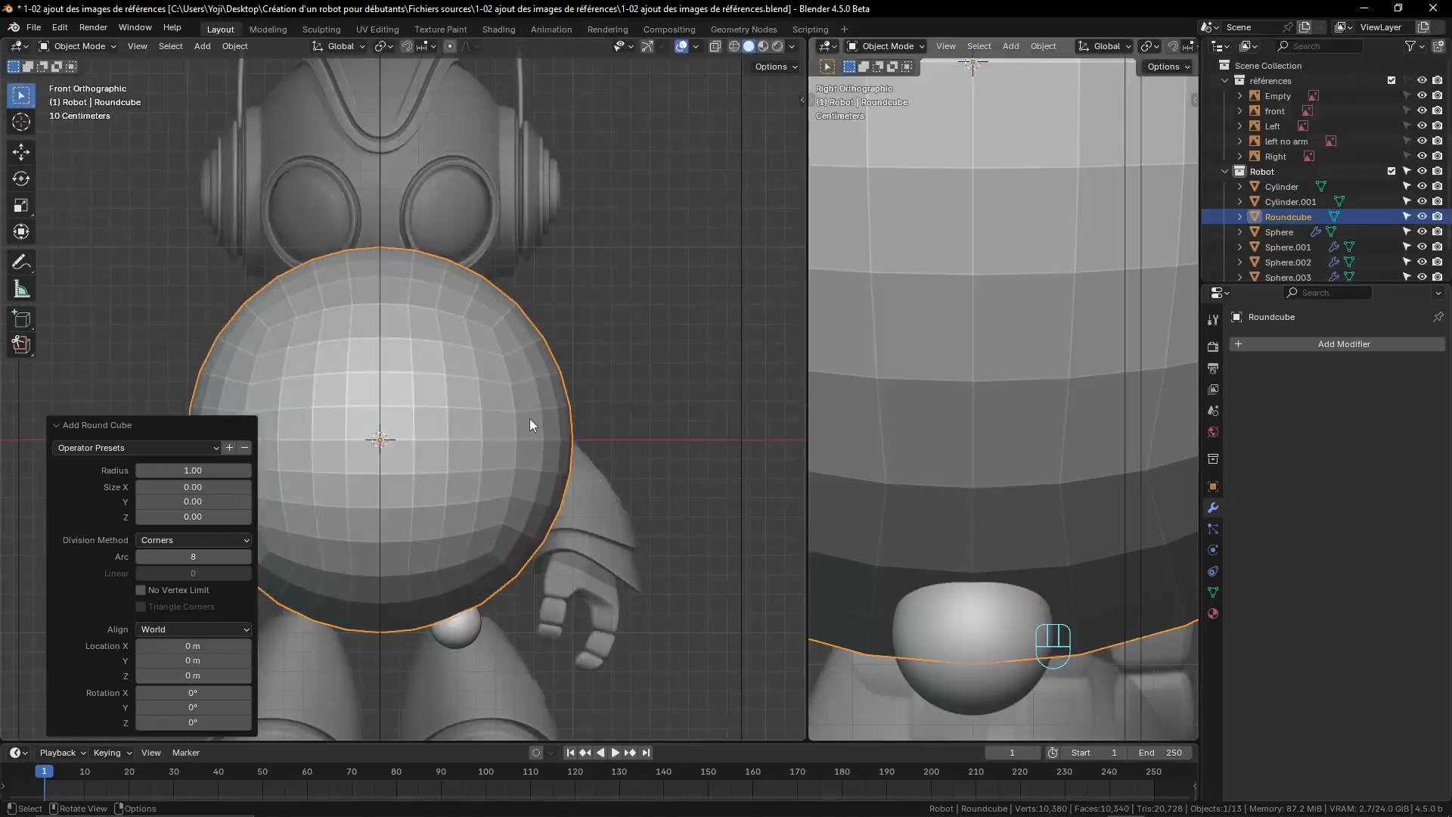
key("ctrl+1")
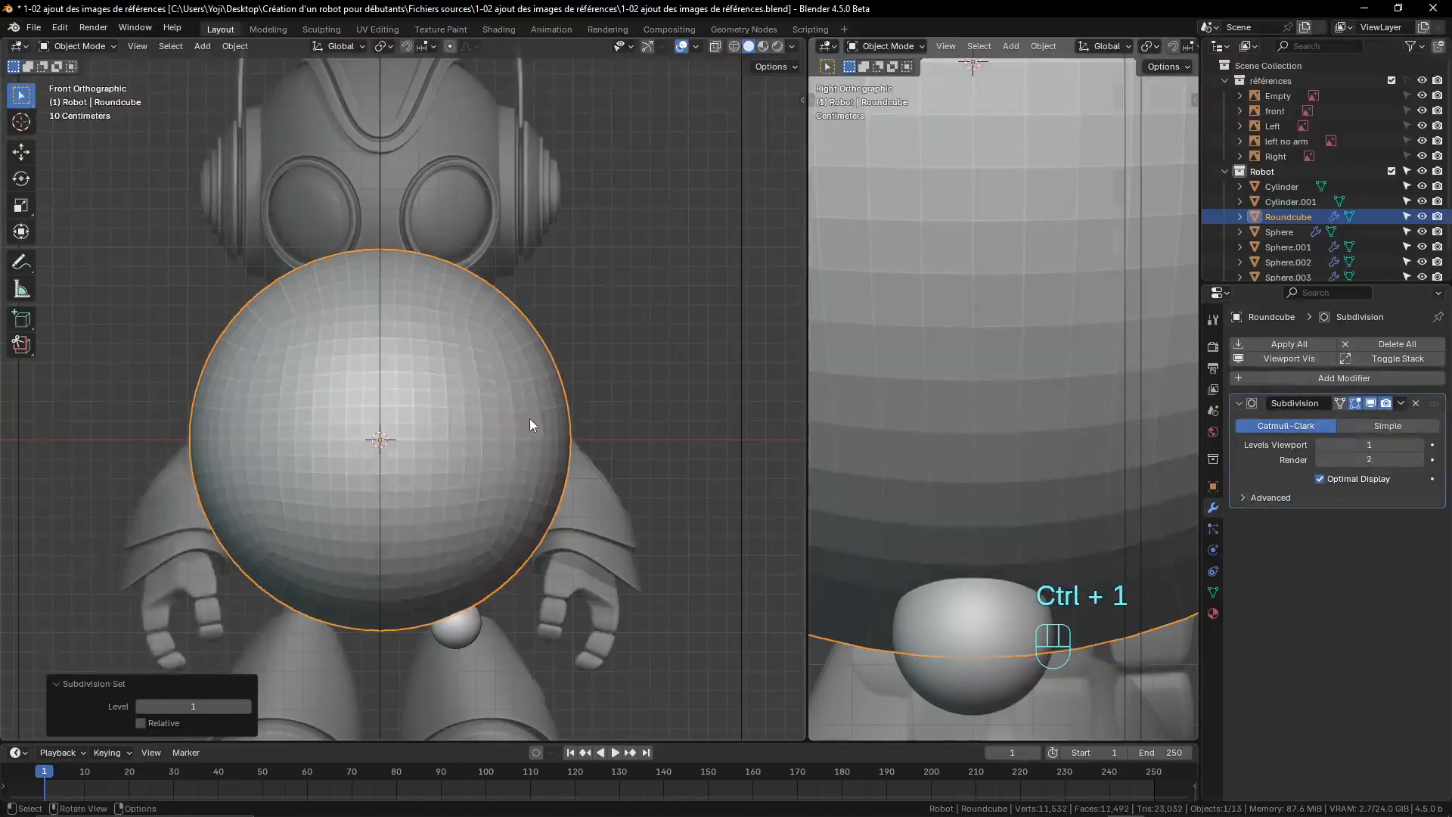
right_click(493, 378)
left_click(493, 378)
scroll(493, 379, "down", 2)
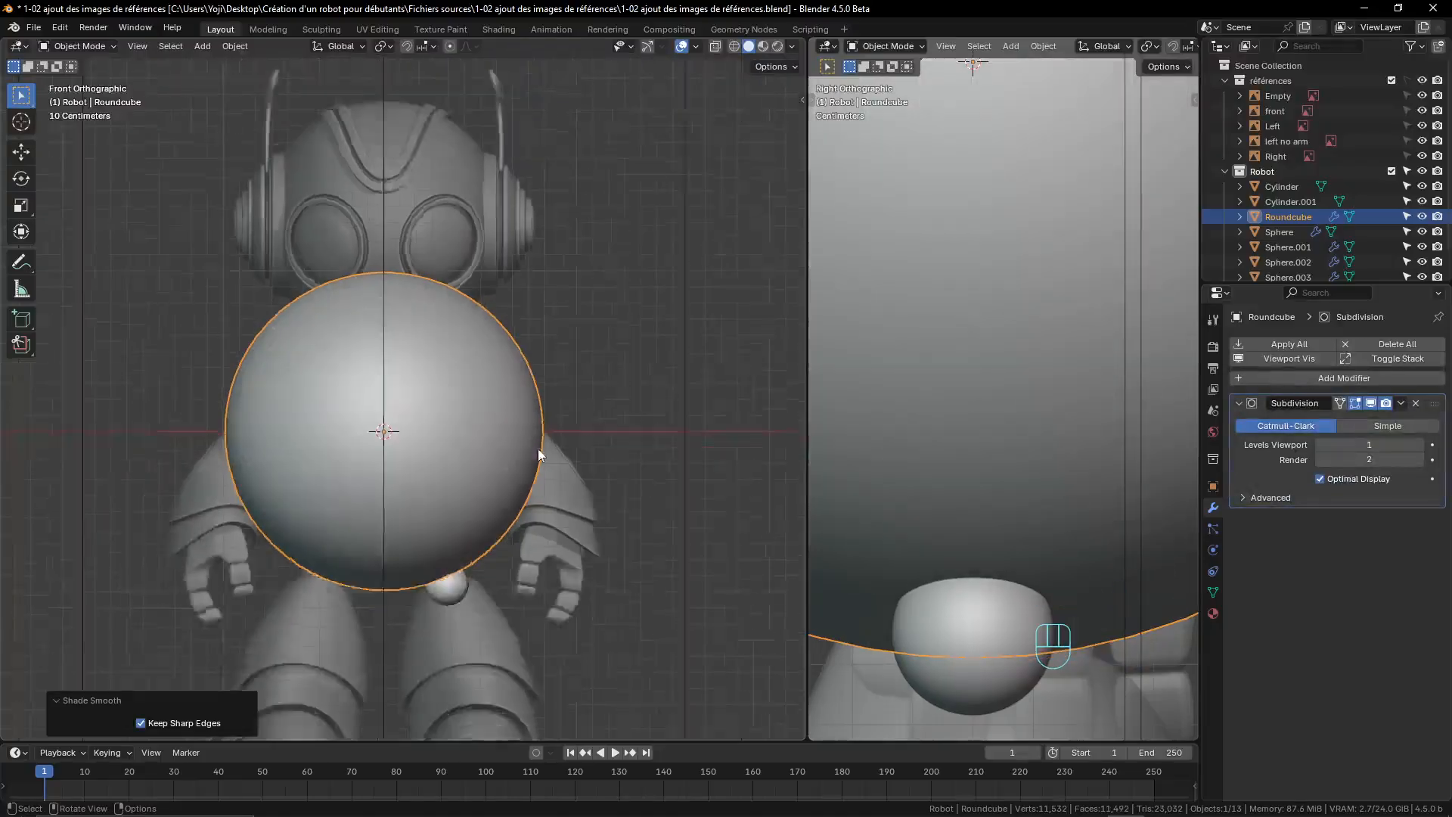
- Raise the round cube about 1.4 m along Z to head height and scale it uniformly to 0.847
key("g")
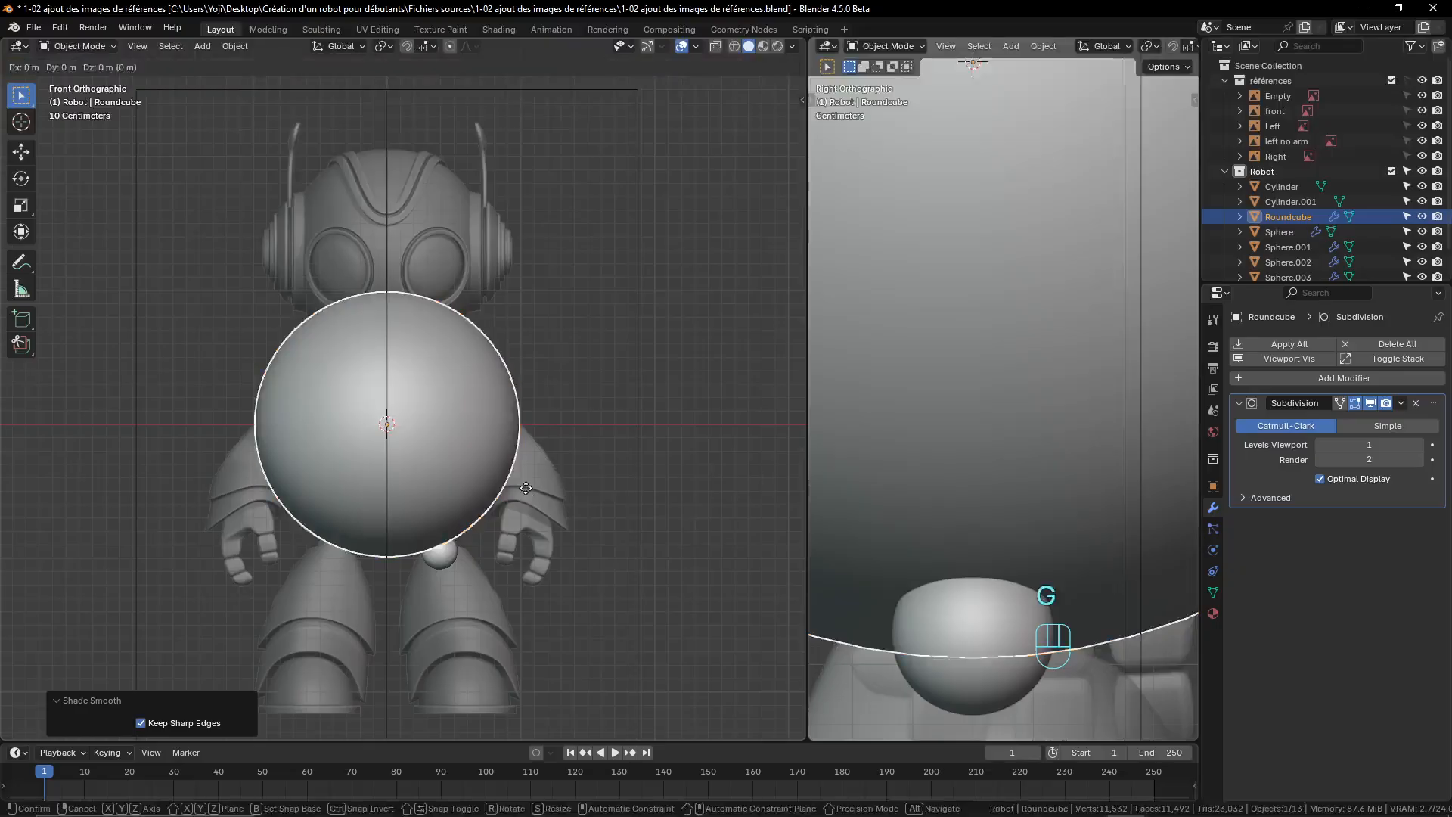
key("z")
left_click(515, 301)
key("s")
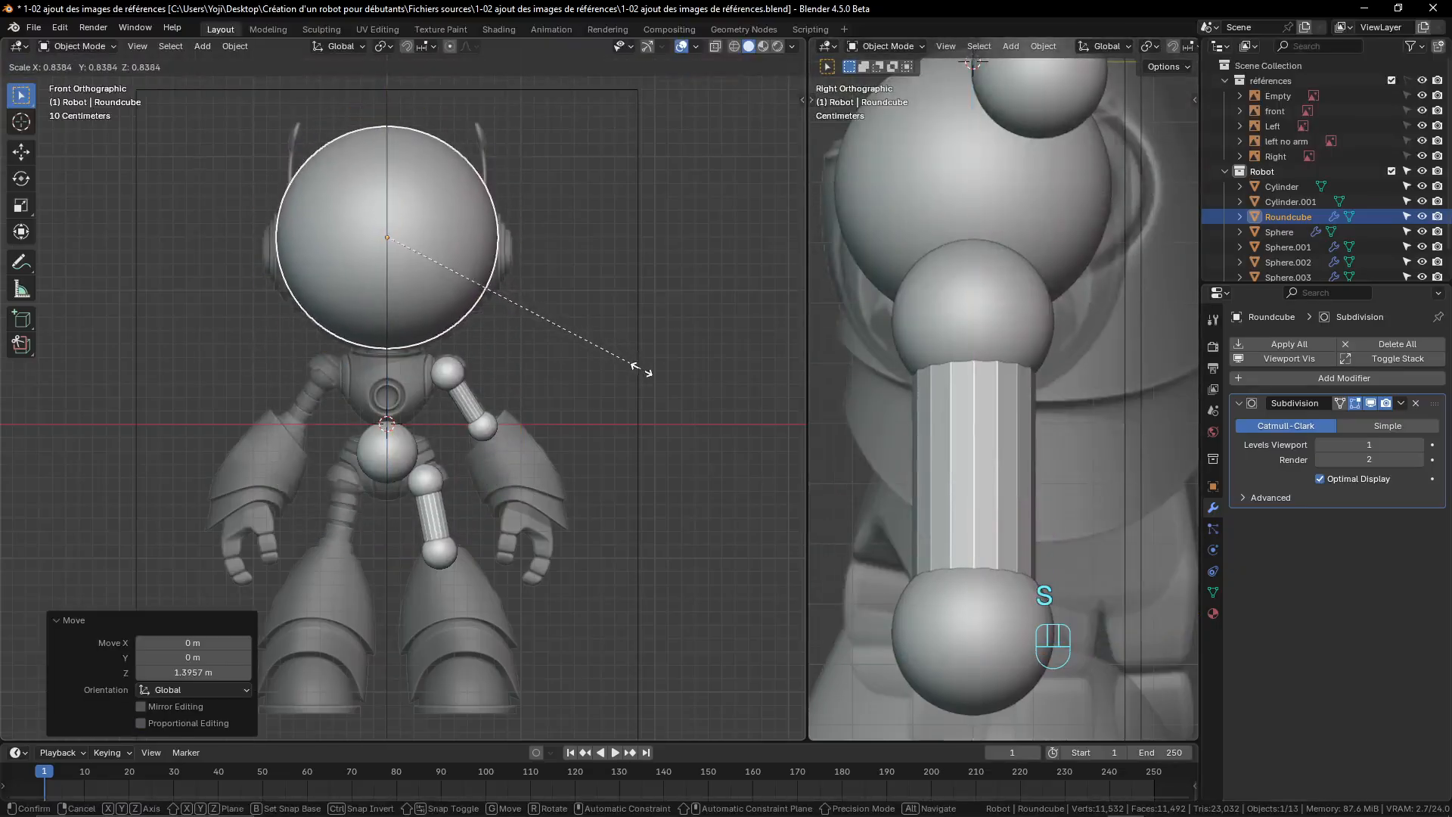
left_click(644, 370)
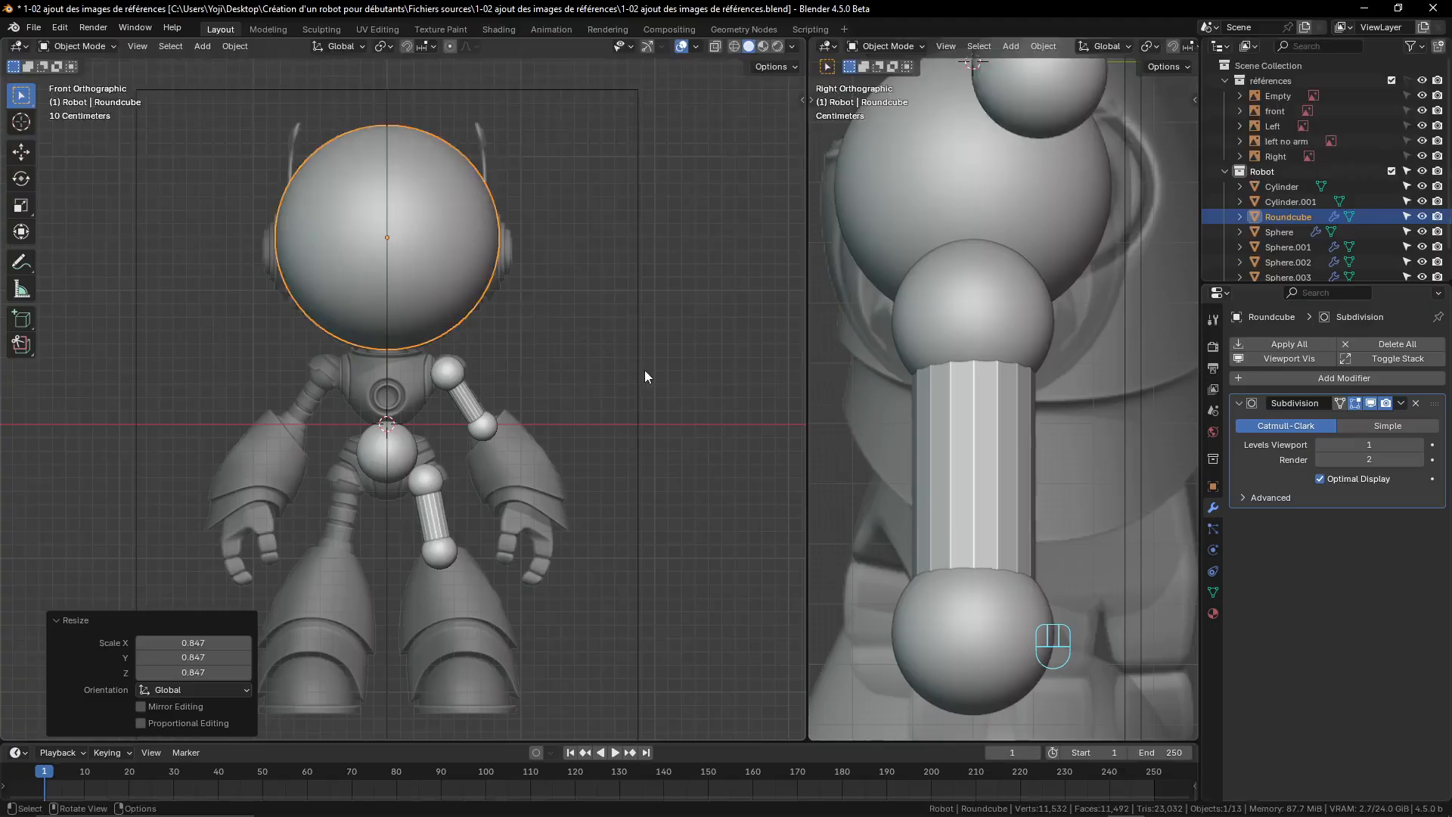
- Frame the head in the side view and display the front view in wireframe to reveal the reference
scroll(962, 356, "down", 9)
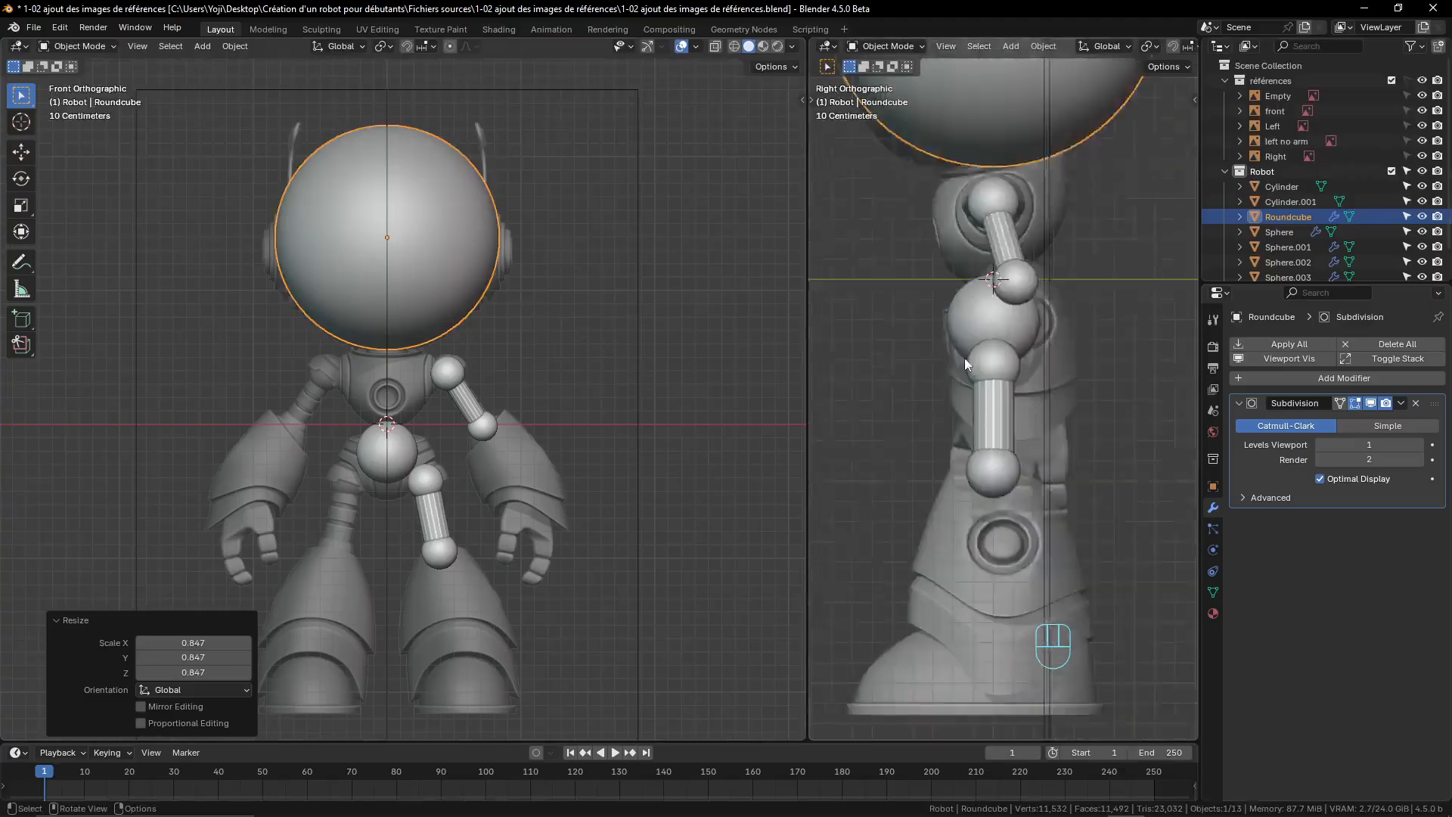
middle_click_drag(964, 339, 938, 474, "shift")
scroll(936, 476, "up", 2)
middle_click_drag(915, 406, 929, 434, "shift")
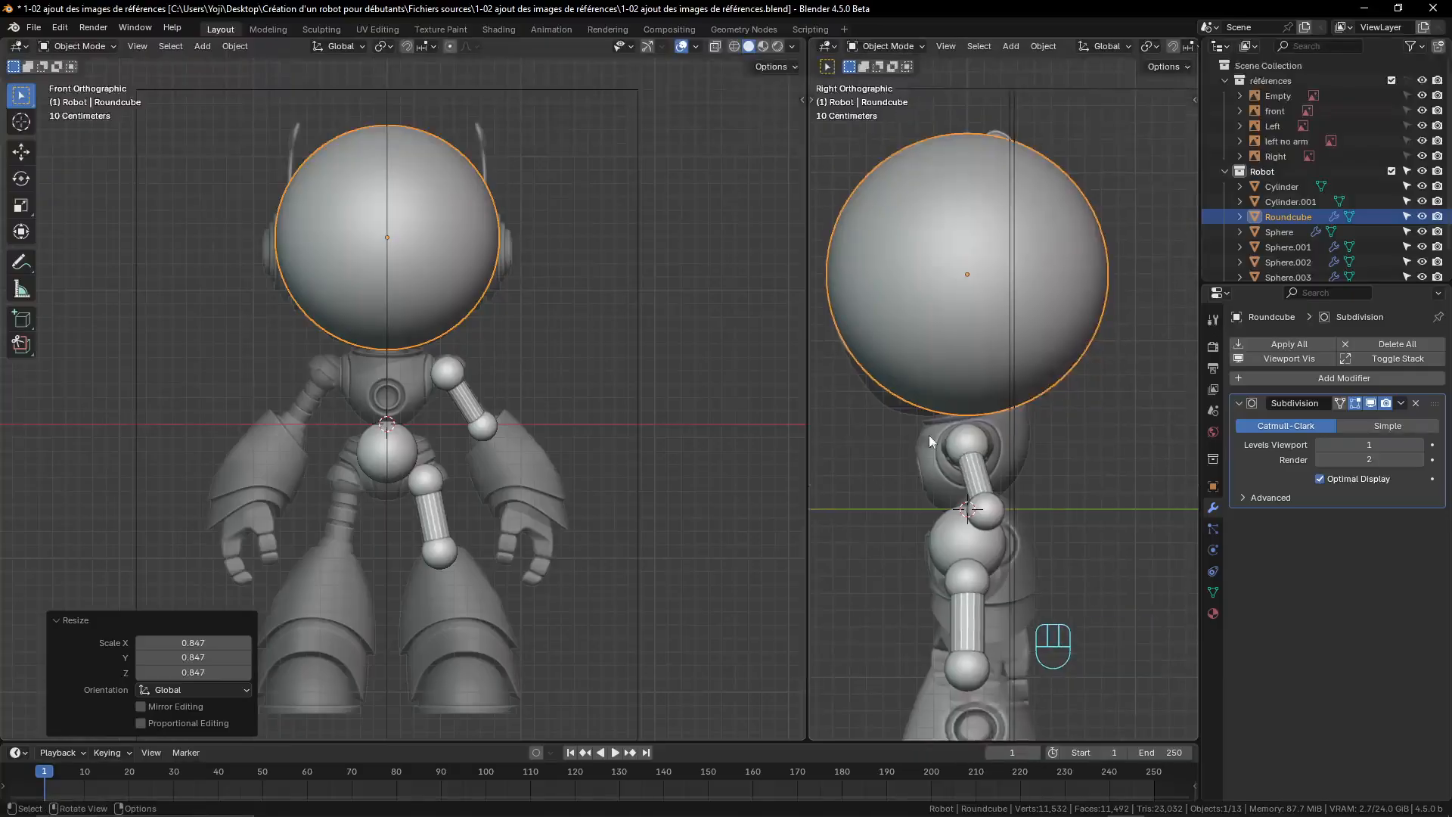
key("z")
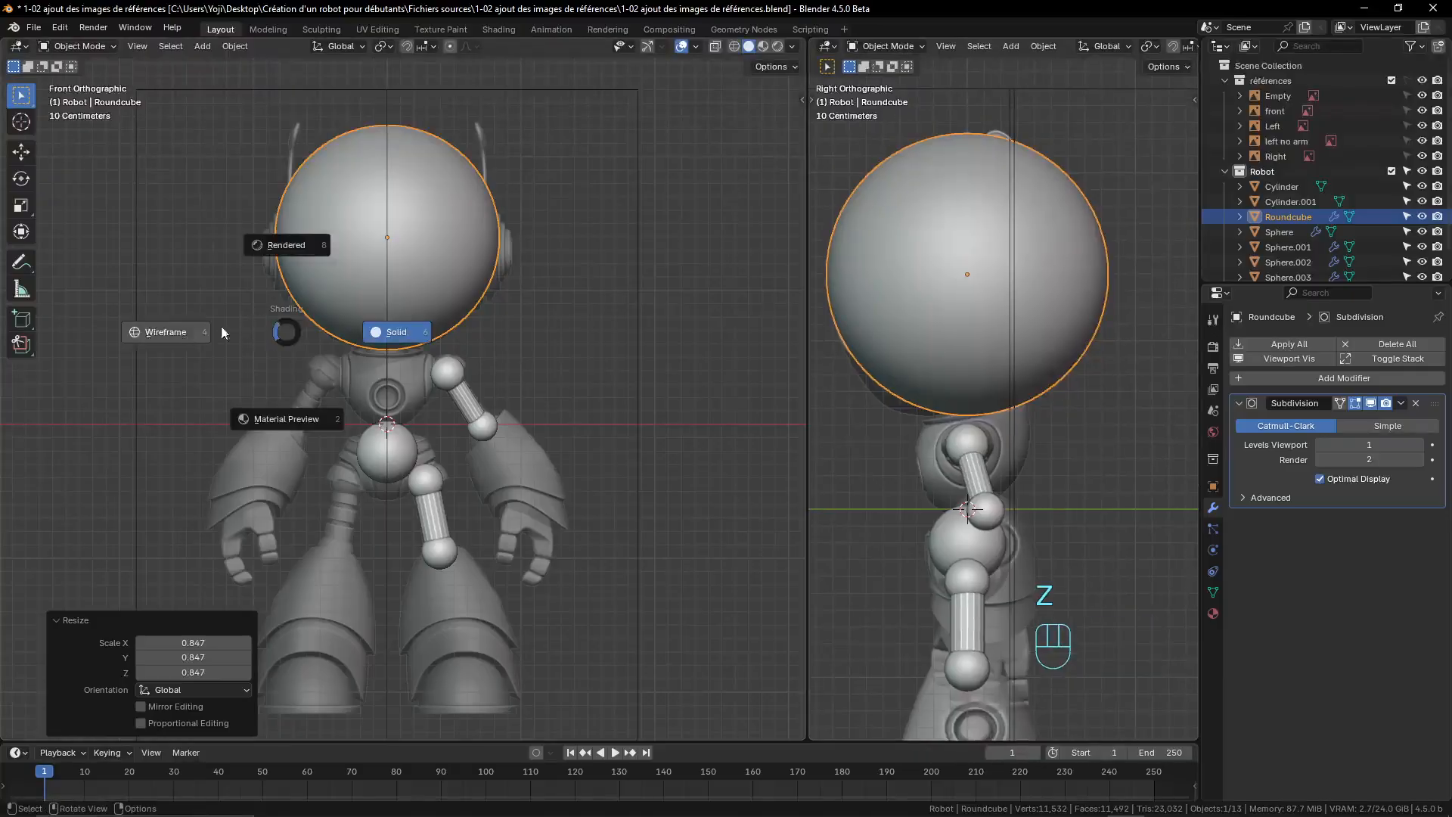
left_click(221, 325)
scroll(429, 366, "up", 4)
middle_click_drag(429, 366, 415, 493, "shift")
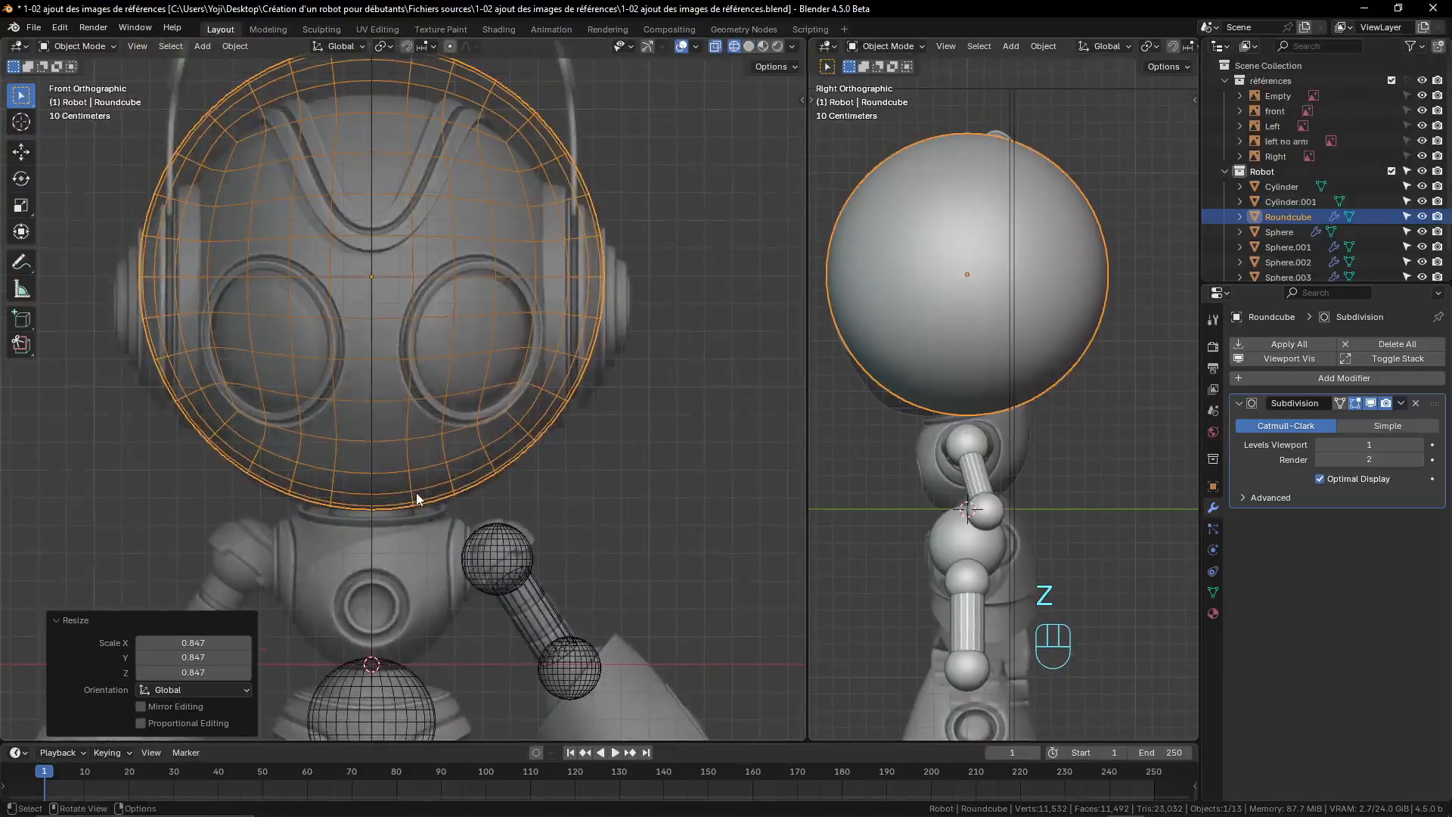
scroll(570, 520, "down", 1)
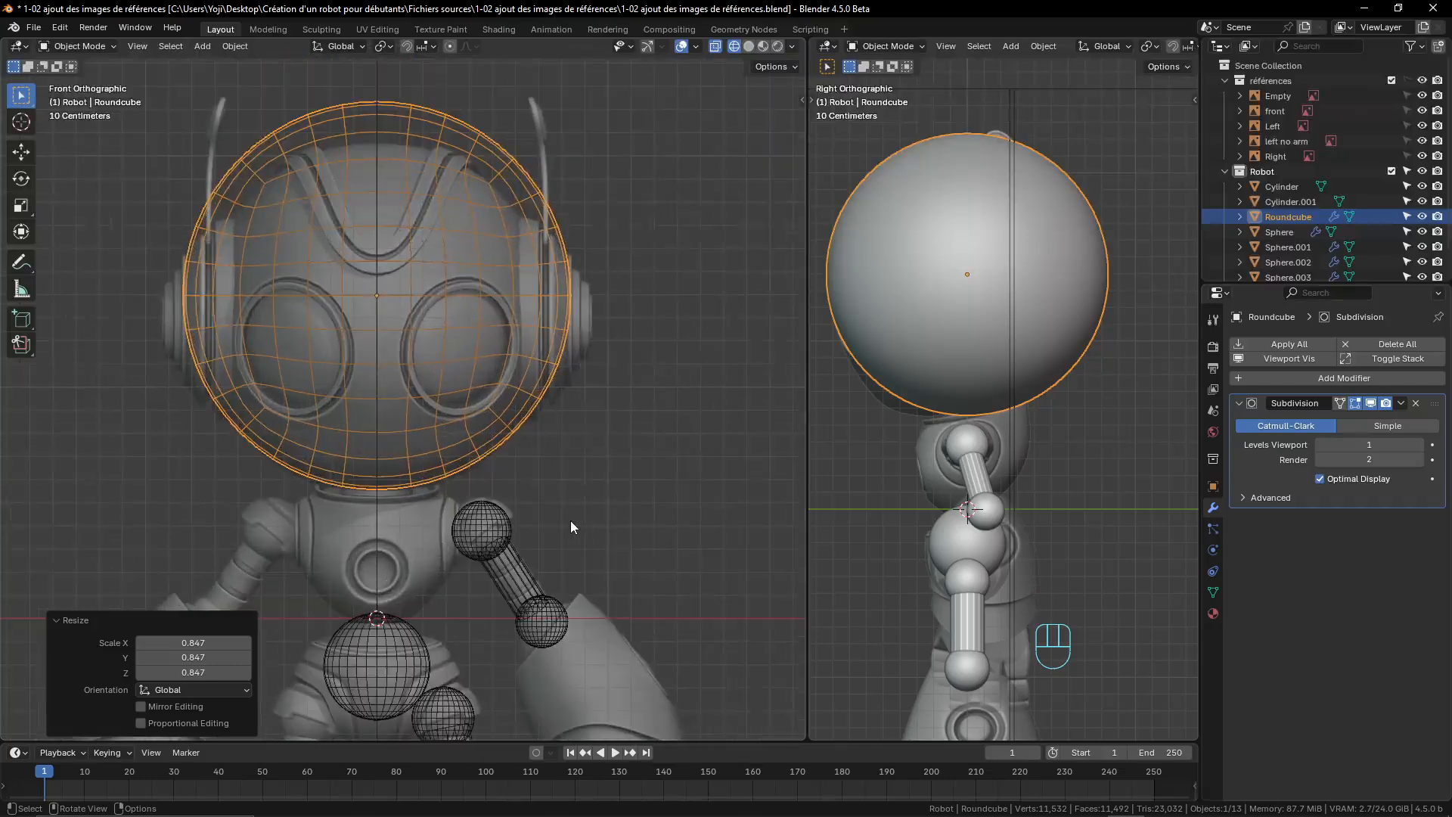
- Flatten the round cube to 0.905 along Z and lower it about 0.078 m to fit the front head reference
key("s")
key("z")
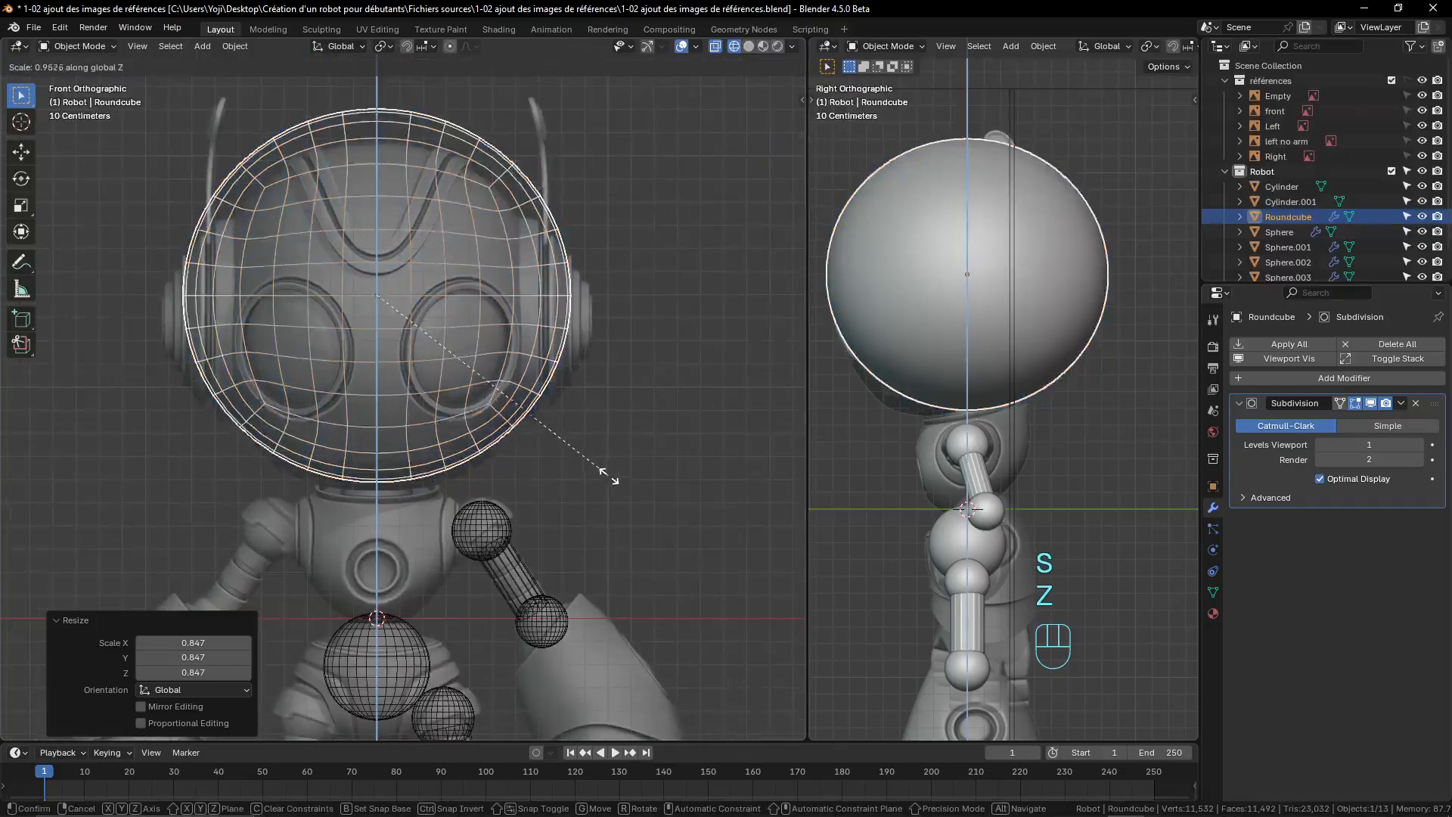
left_click(595, 470)
key("g")
key("z")
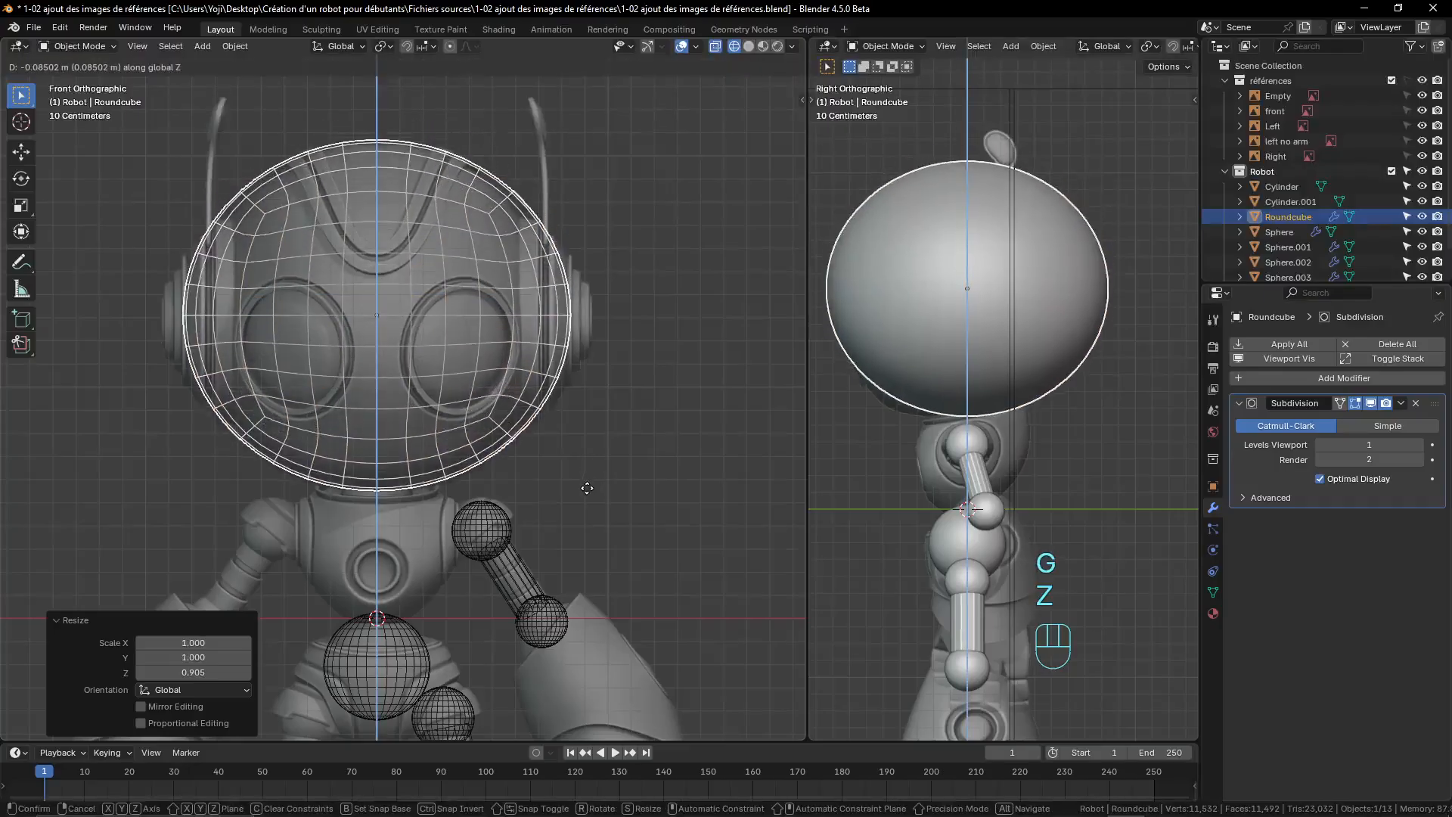
left_click(587, 487)
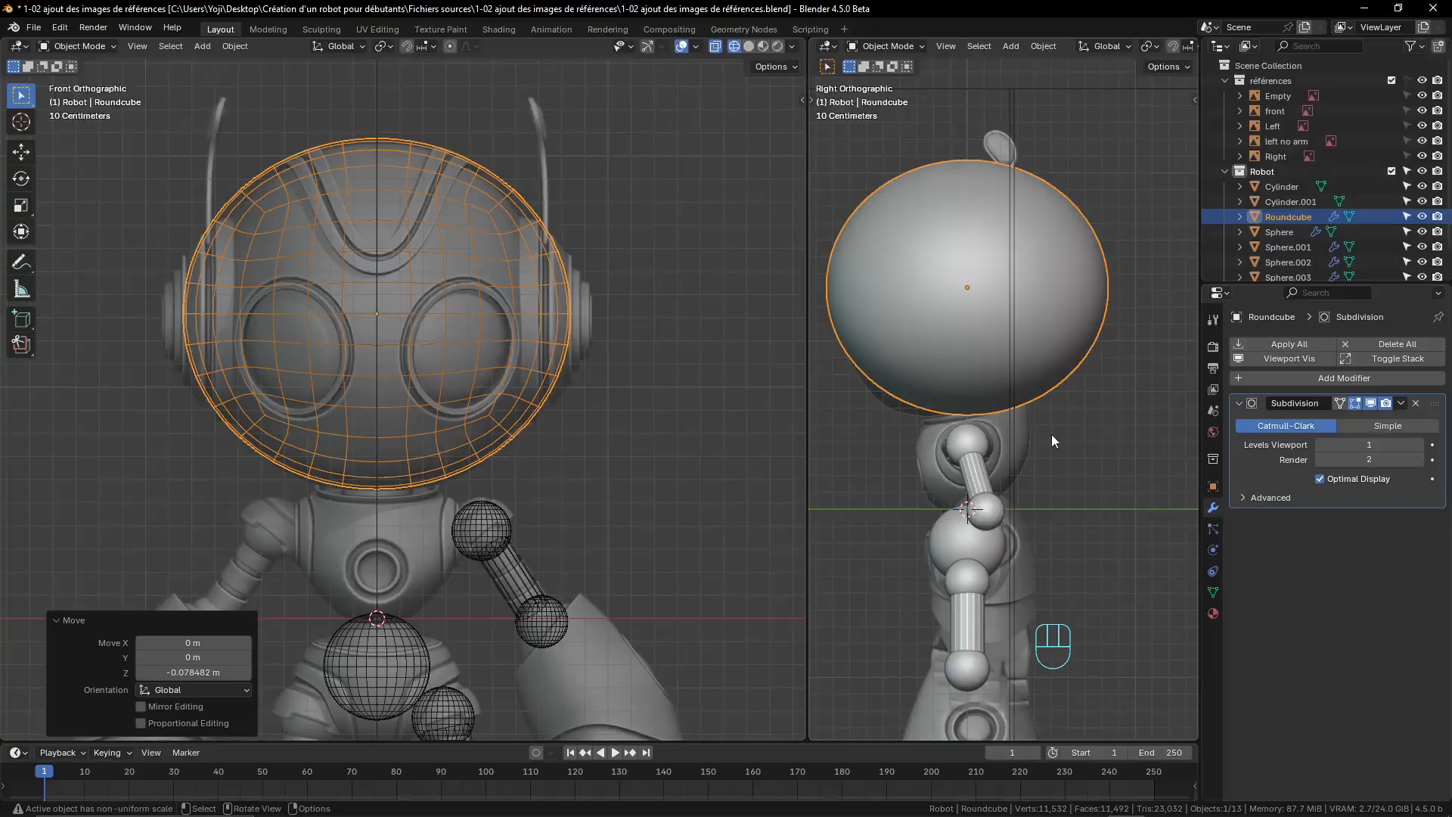
- Tilt the head about -13° in the side view and display that view in wireframe
key("r")
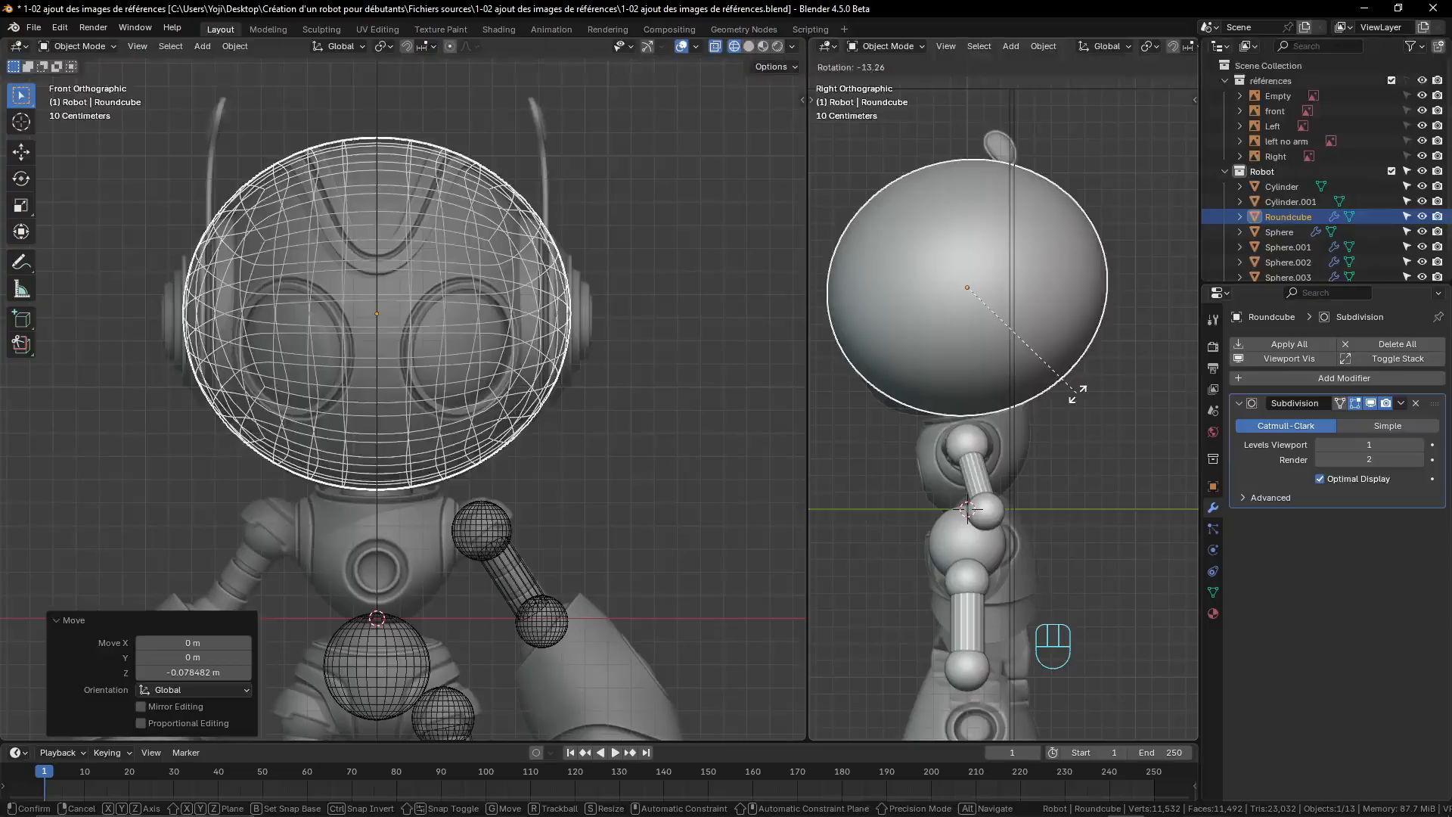
left_click(1079, 399)
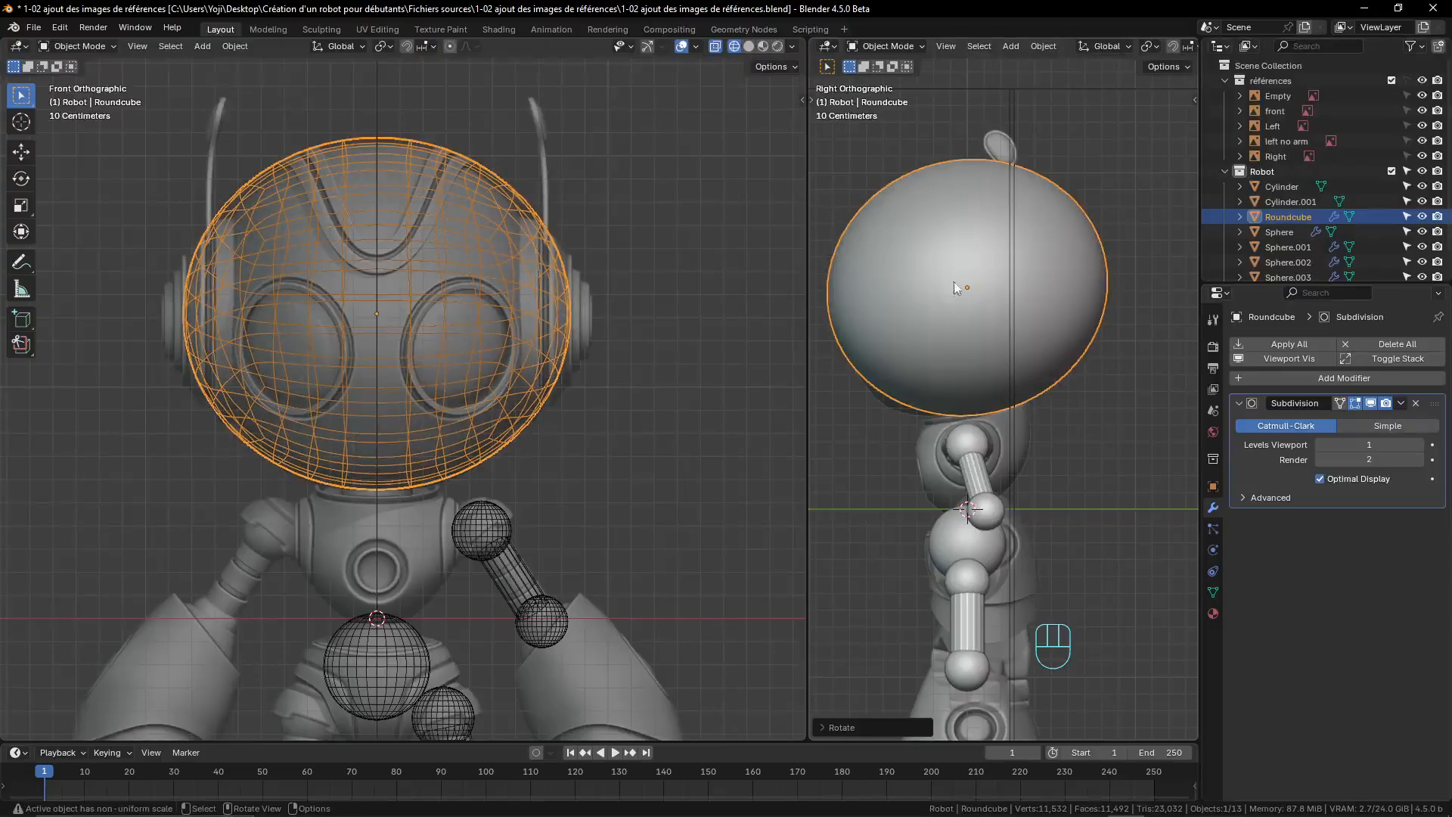
key("z")
key("z")
scroll(1058, 324, "up", 1)
scroll(1059, 323, "down", 1)
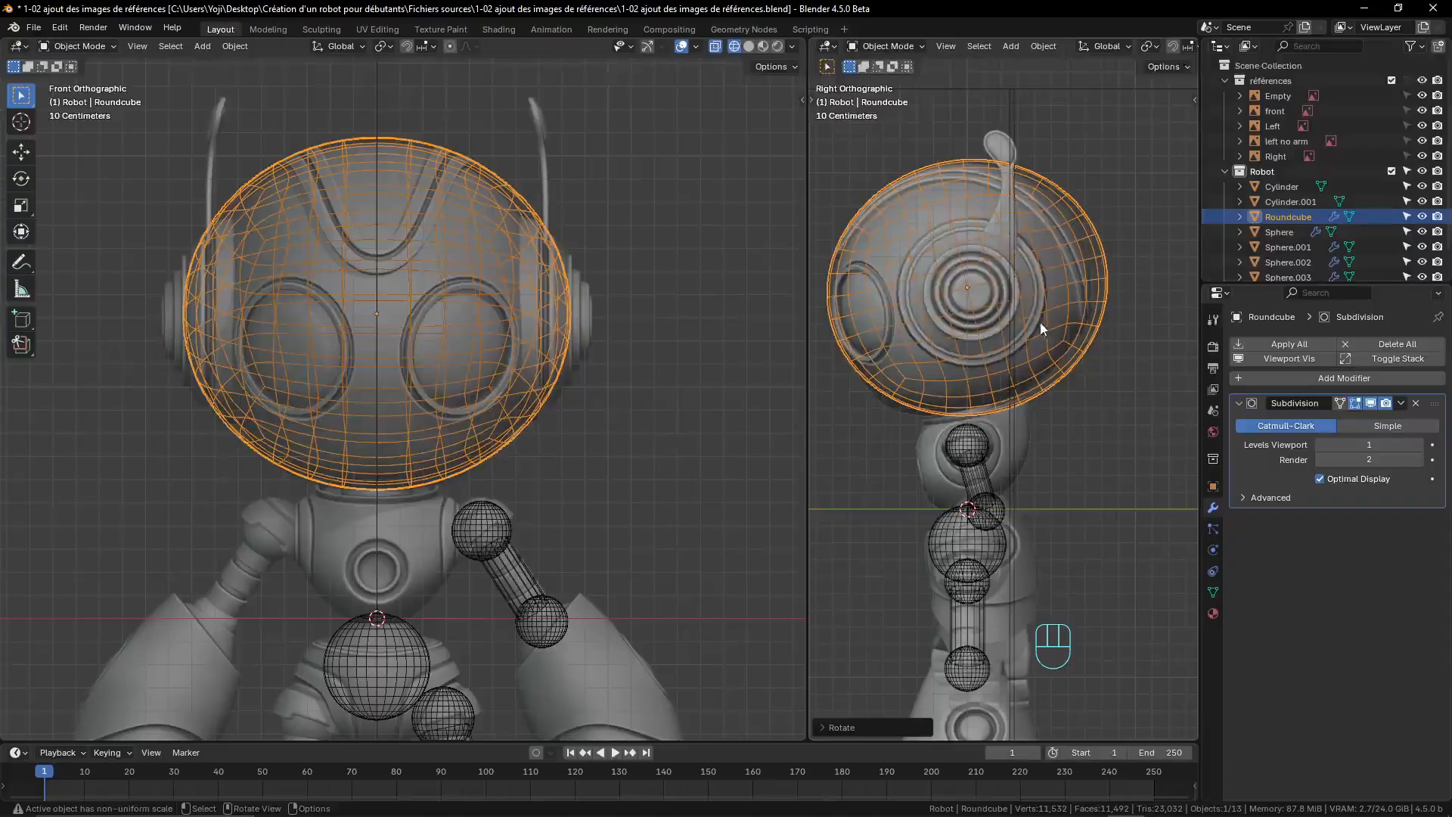
- Shift the head about 0.06 m towards the face in the side view to align it with the reference
key("g")
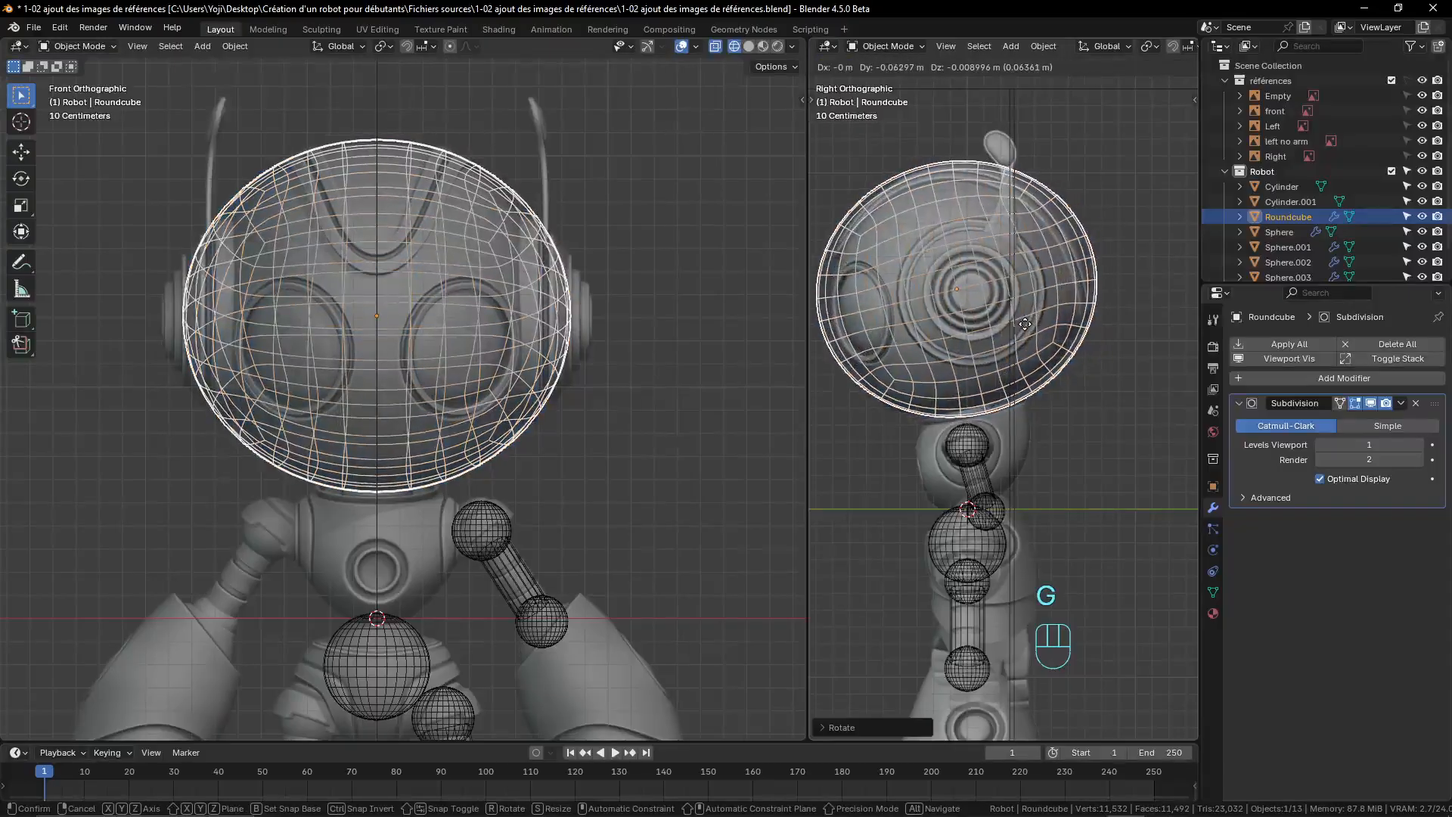
left_click(1025, 324)
scroll(1045, 299, "up", 3)
middle_click_drag(1033, 294, 1062, 441, "shift")
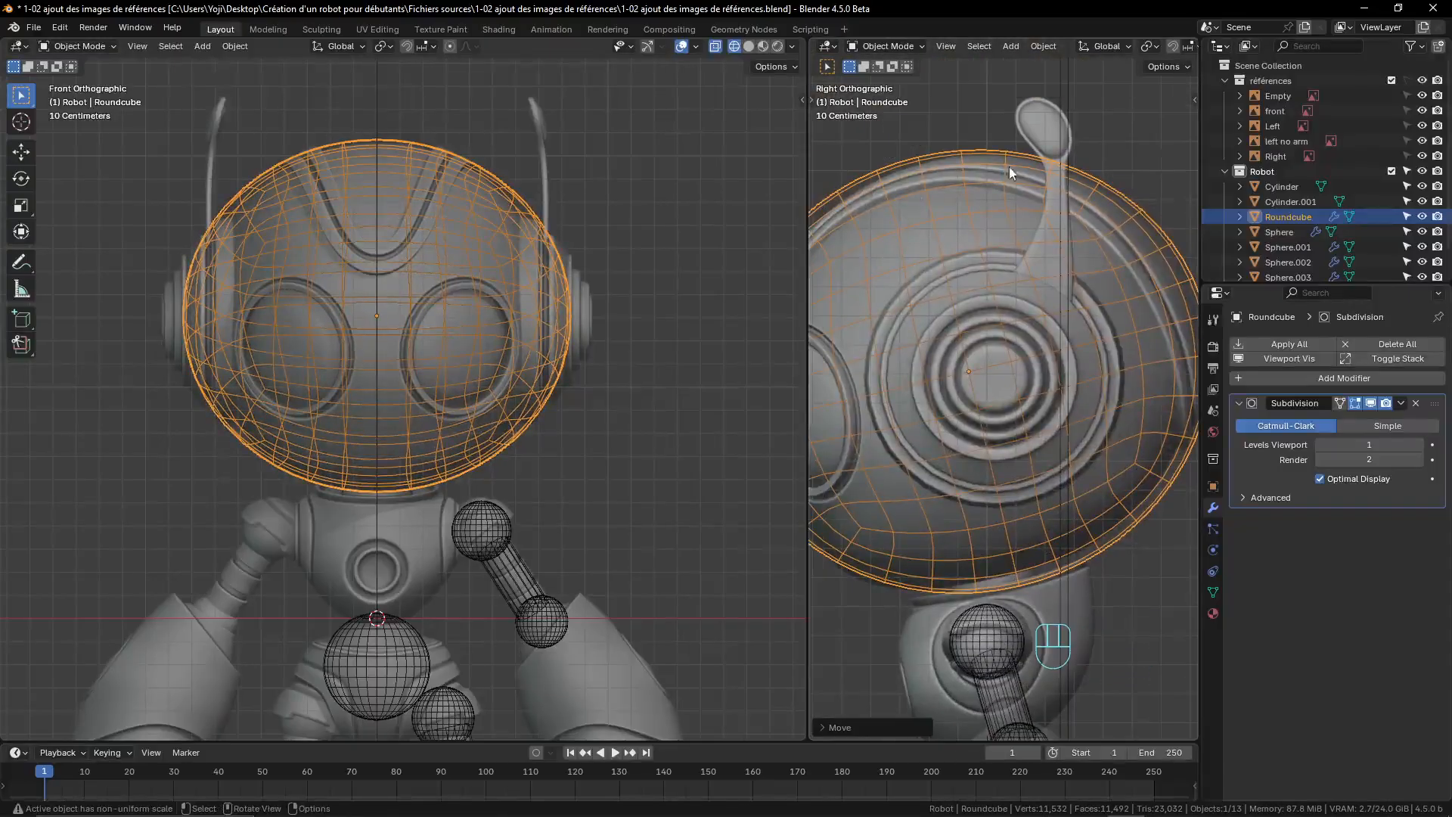
scroll(1106, 247, "down", 2)
middle_click_drag(1099, 259, 1100, 221, "shift")
scroll(1089, 265, "up", 1)
scroll(1090, 265, "down", 2)
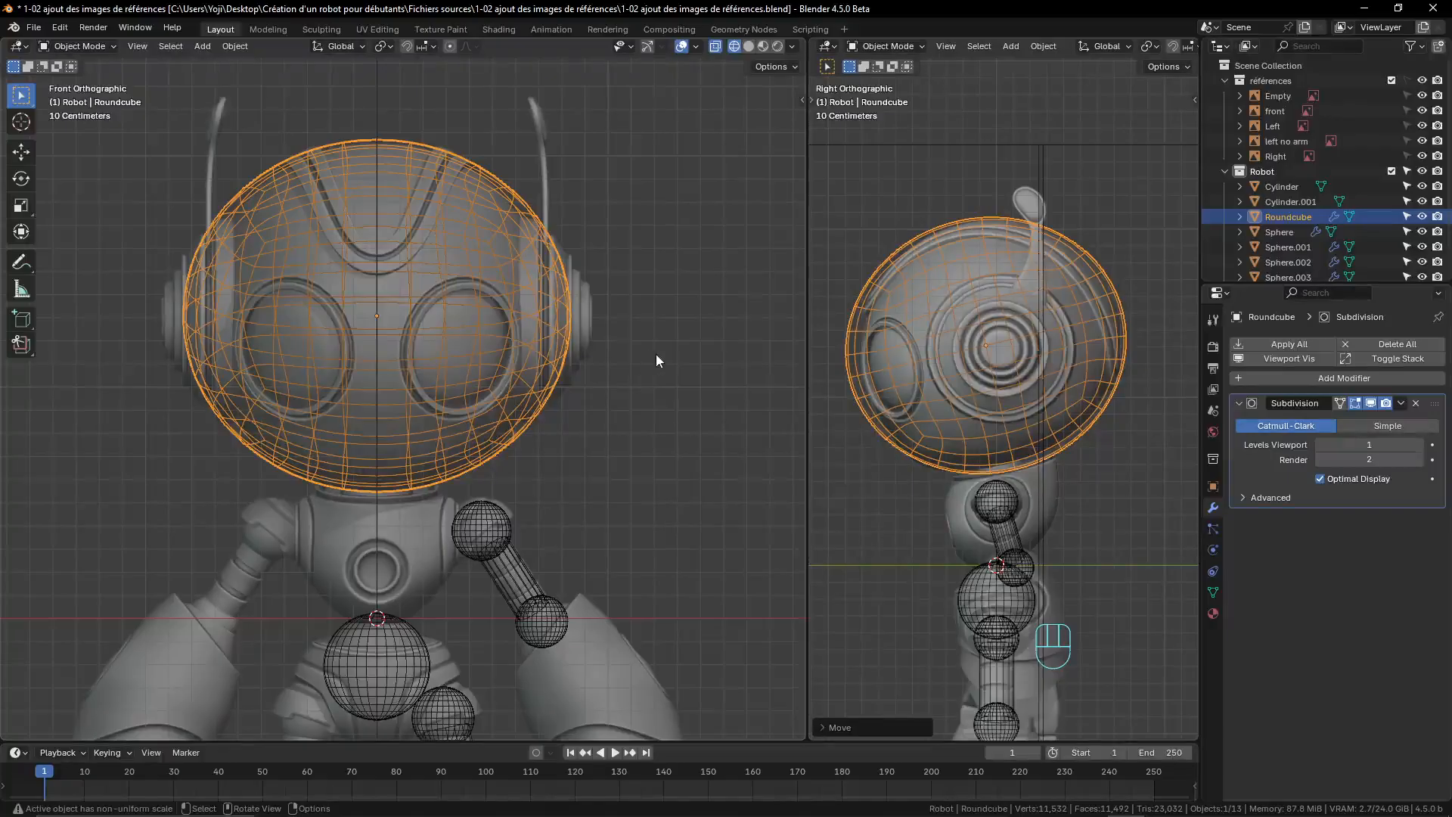
- Narrow the head to 0.931 along X to match its outline in the front reference
key("s")
key("x")
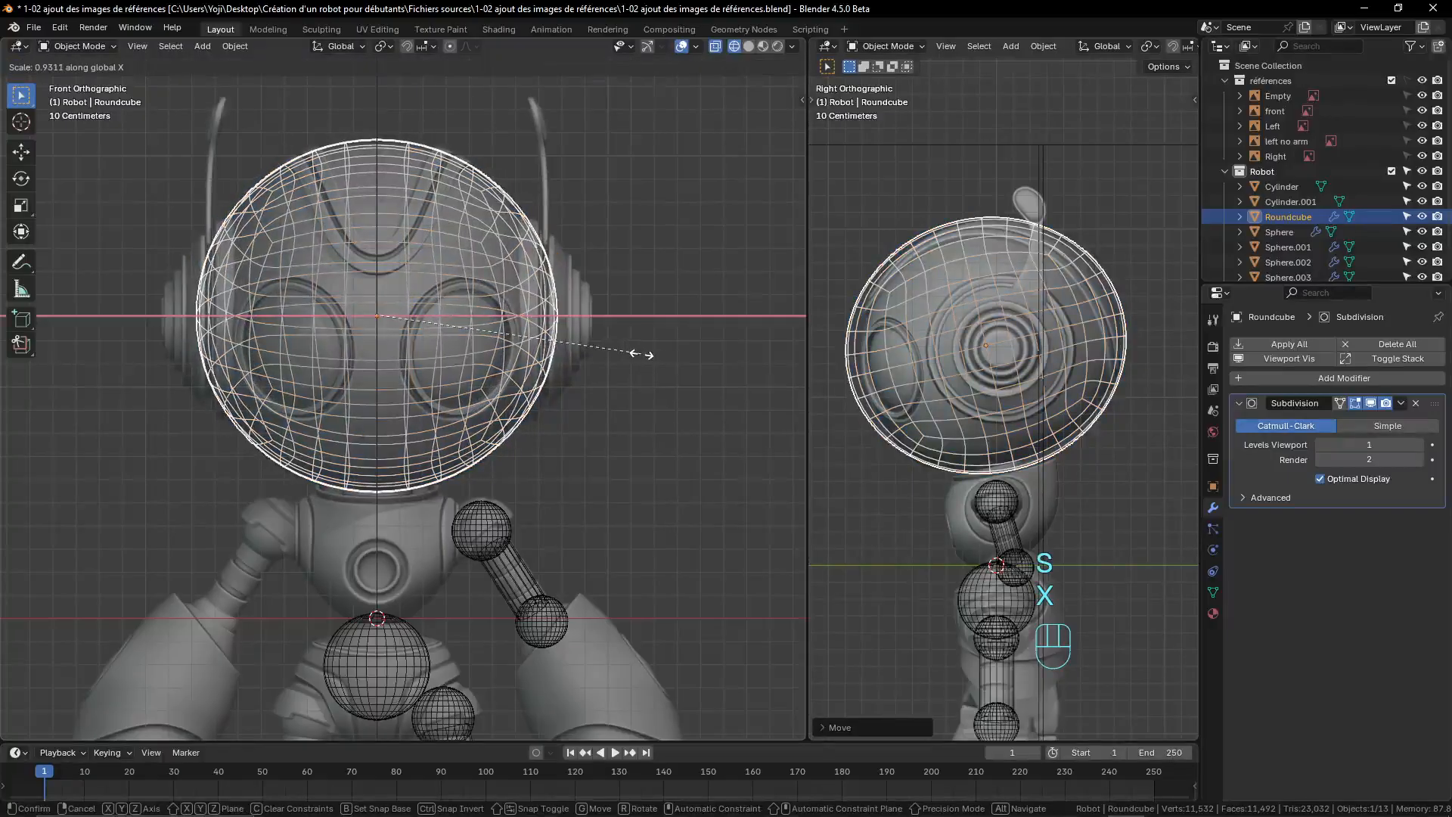
left_click(643, 354)
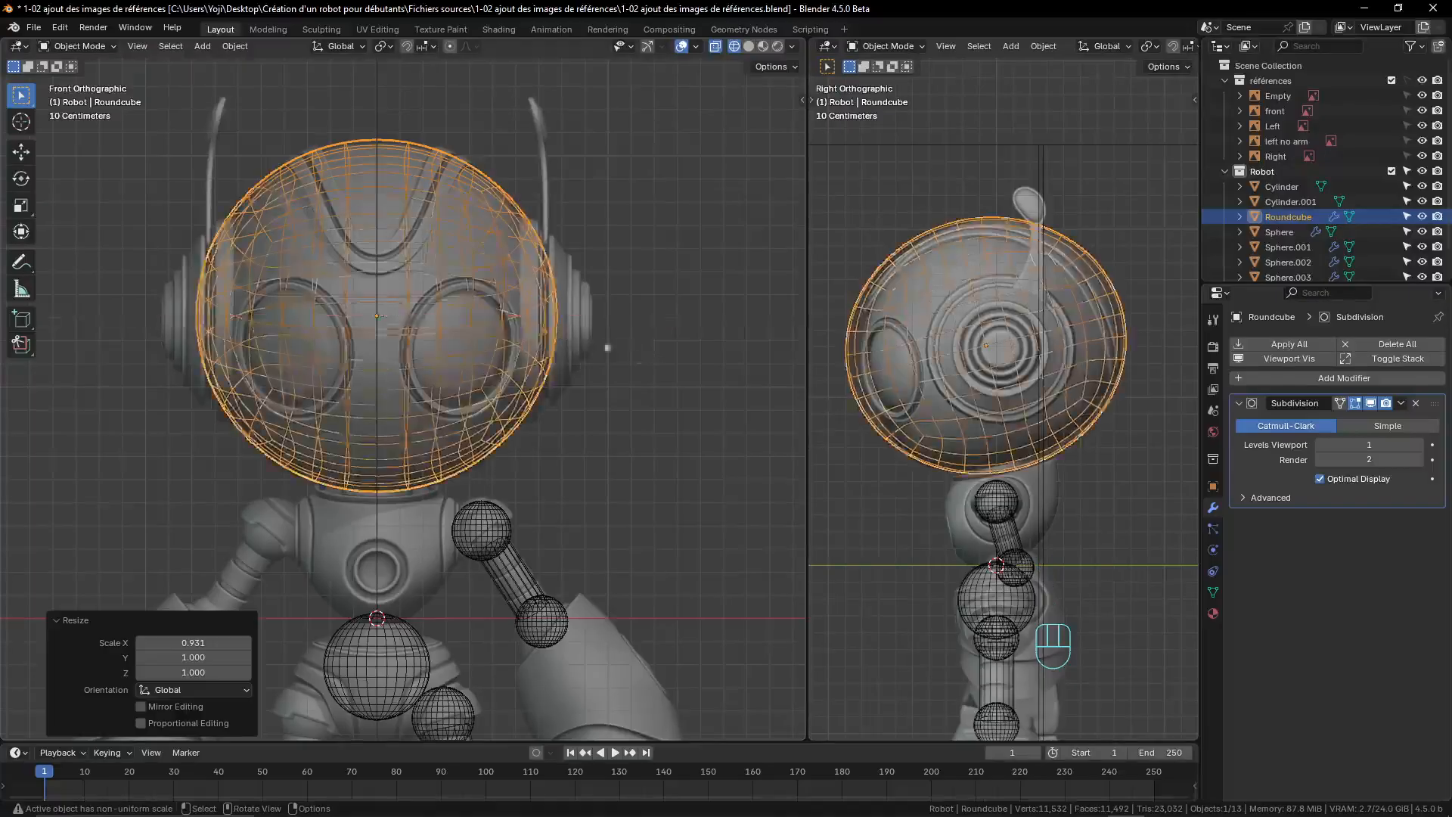
scroll(551, 262, "up", 3)
scroll(601, 398, "up", 3)
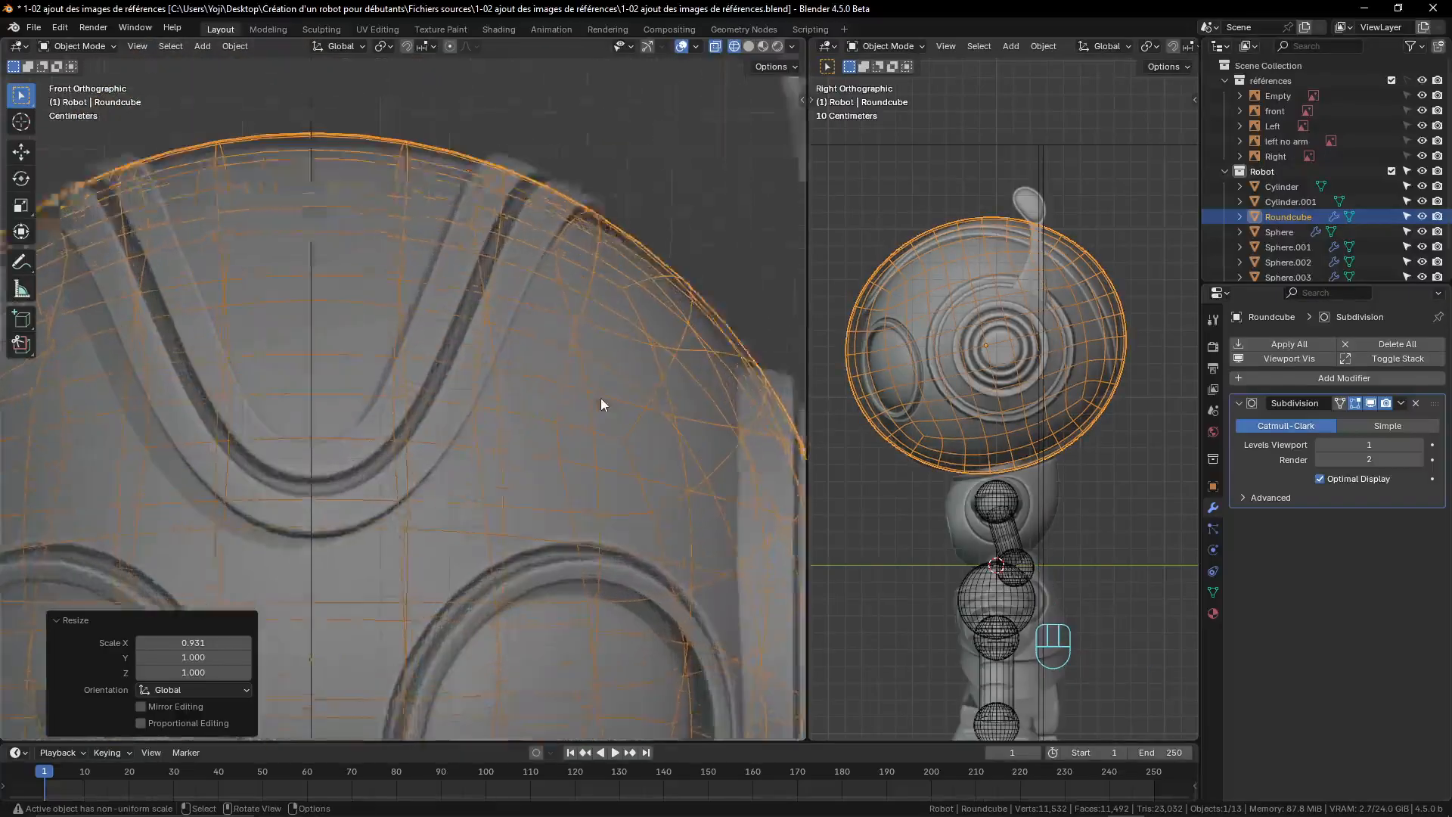
scroll(693, 275, "down", 5)
scroll(649, 427, "down", 3, "shift")
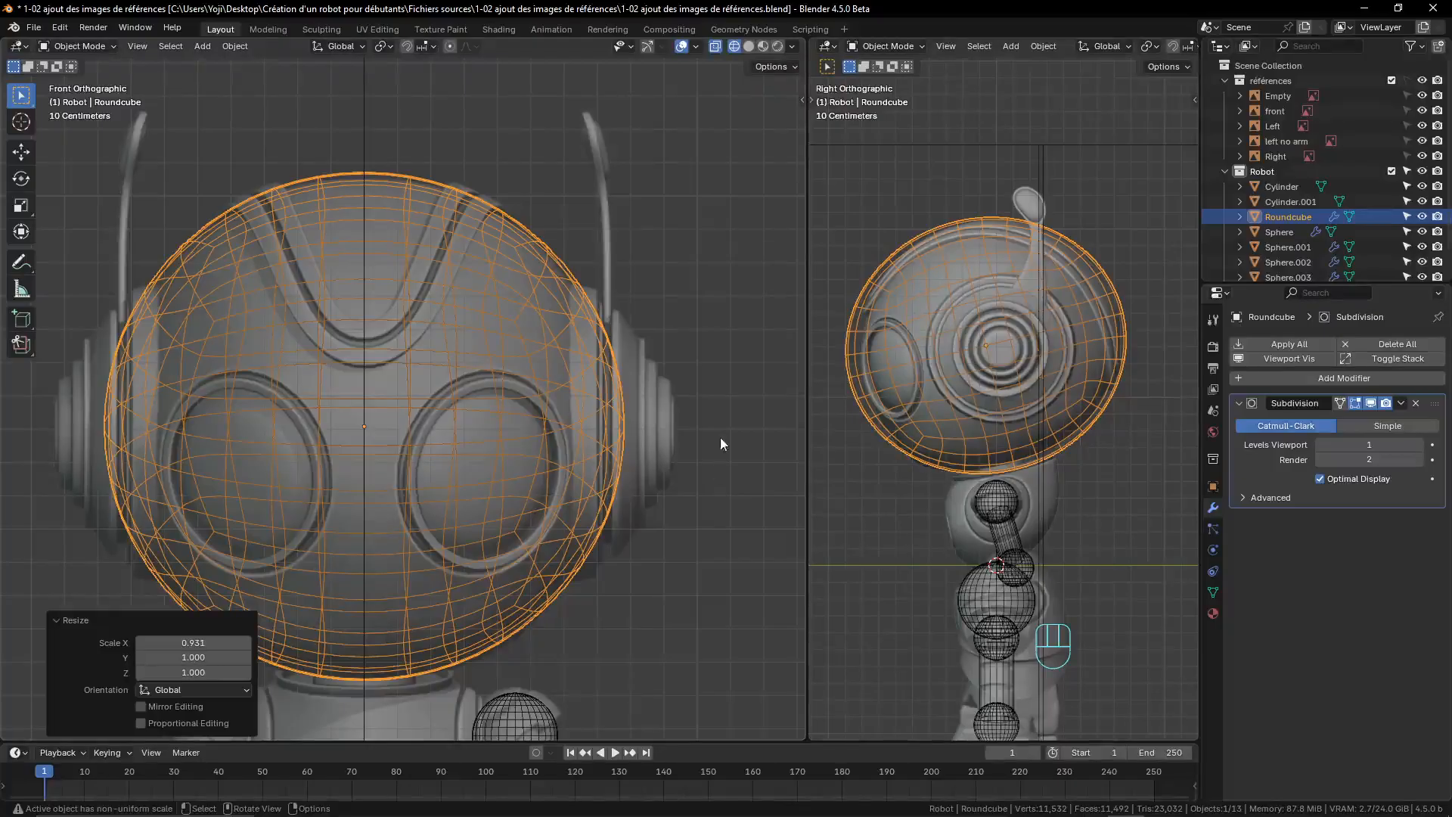
- Examine the limb spheres, forearm and lower legs against the front reference image
scroll(716, 522, "down", 7)
scroll(704, 567, "up", 3)
middle_click_drag(697, 572, 632, 406, "shift")
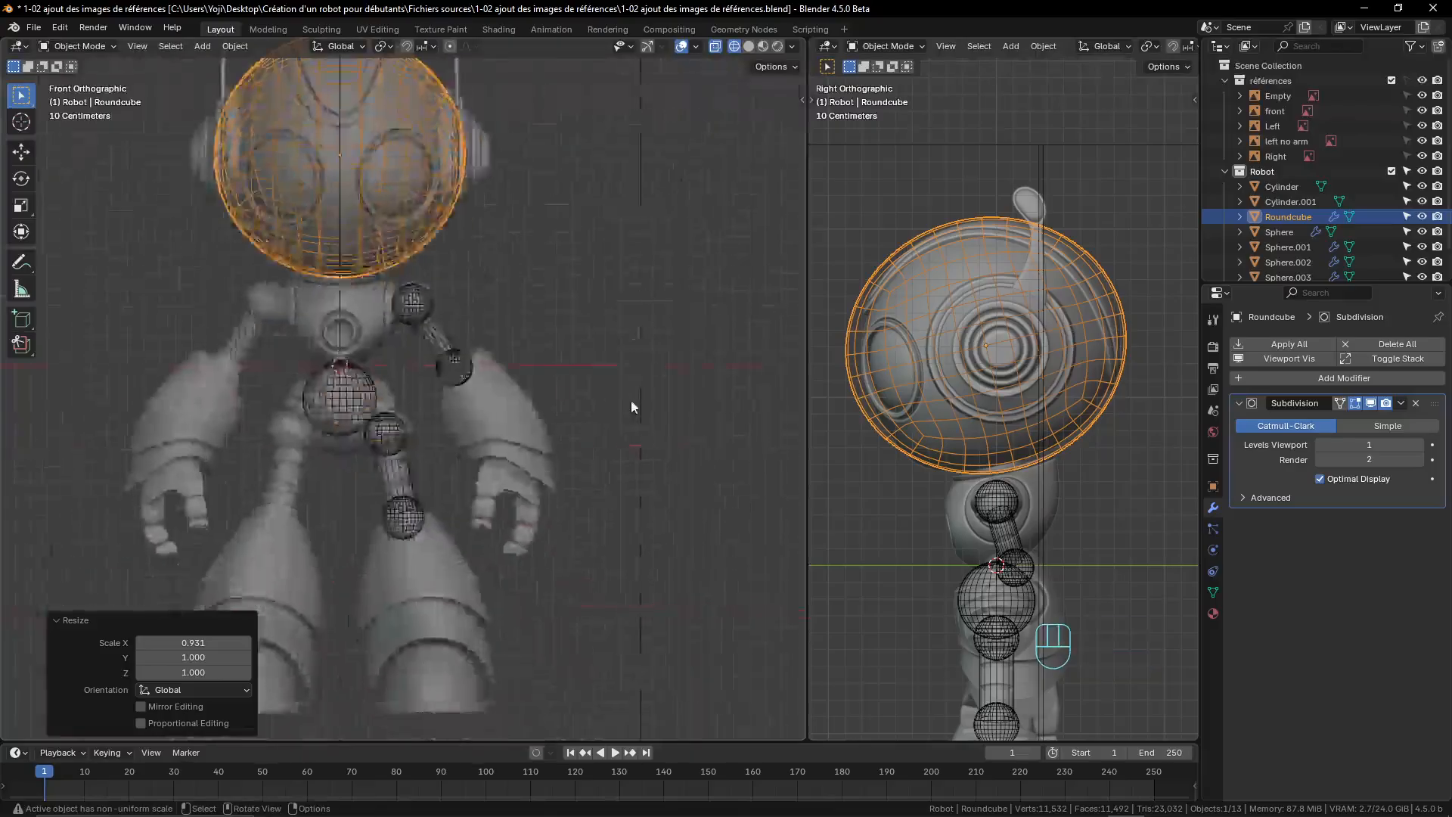
scroll(578, 357, "up", 4)
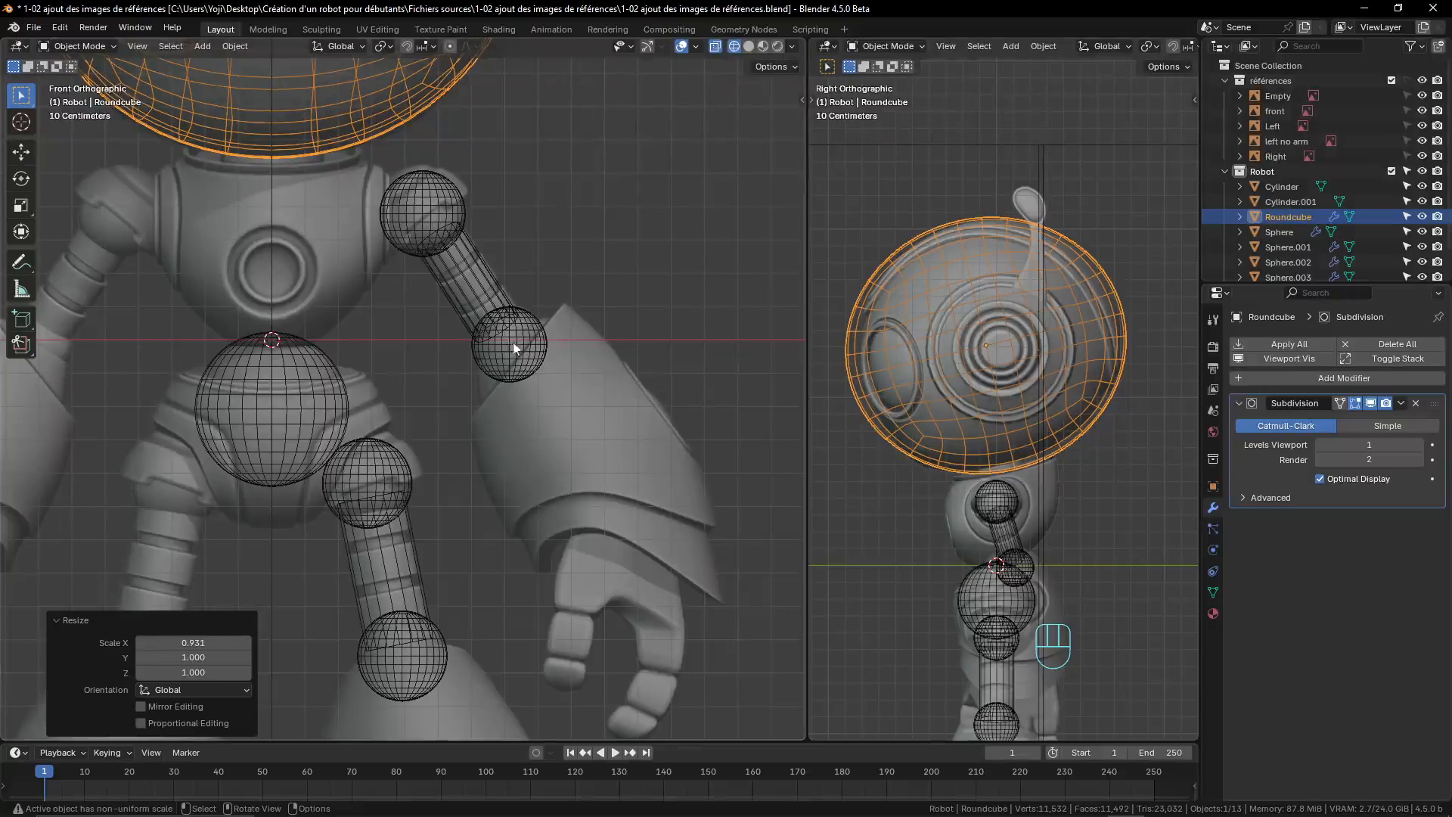
scroll(715, 578, "down", 3)
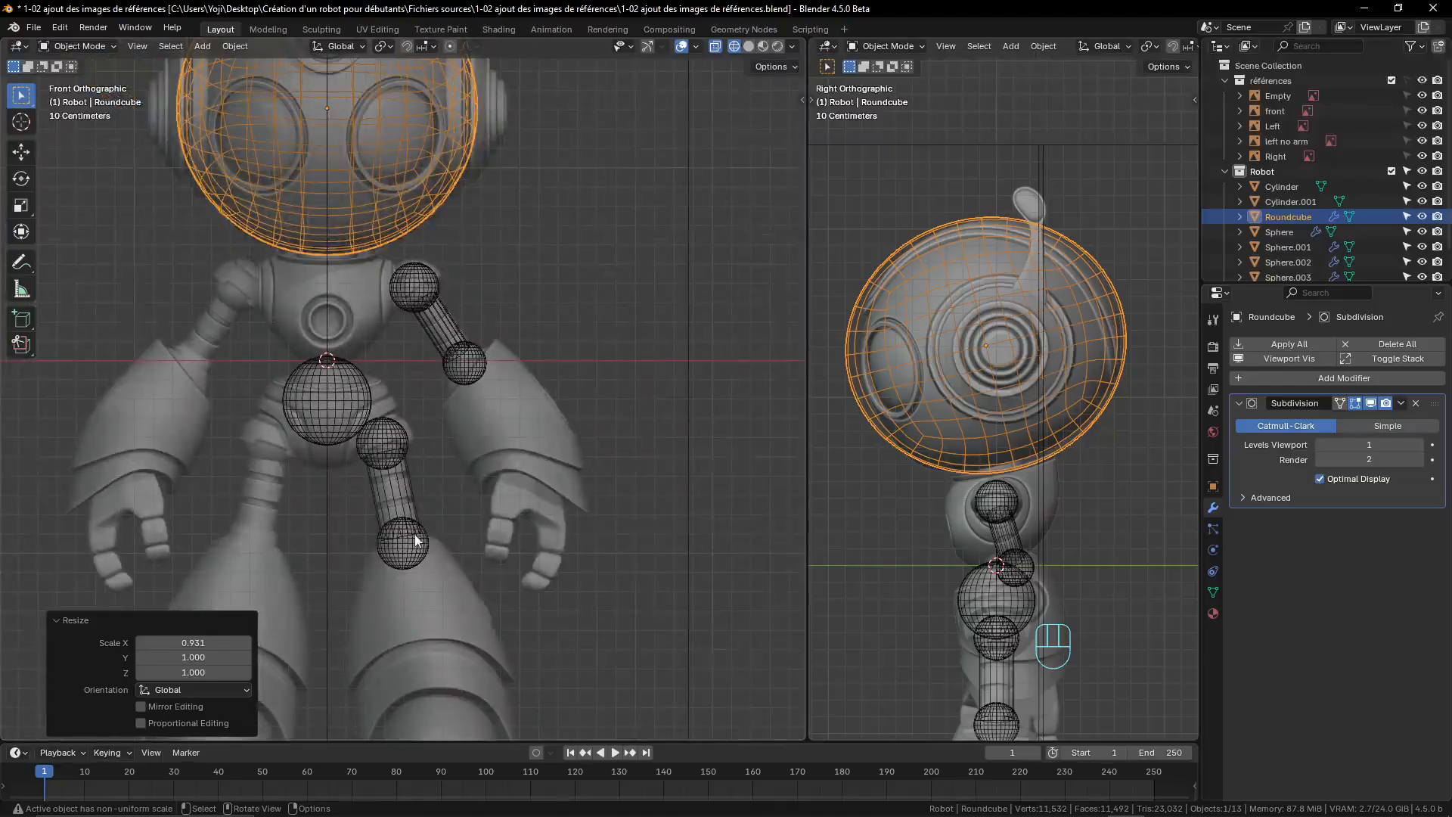
scroll(457, 597, "down", 3)
scroll(463, 541, "up", 3)
scroll(461, 525, "down", 1)
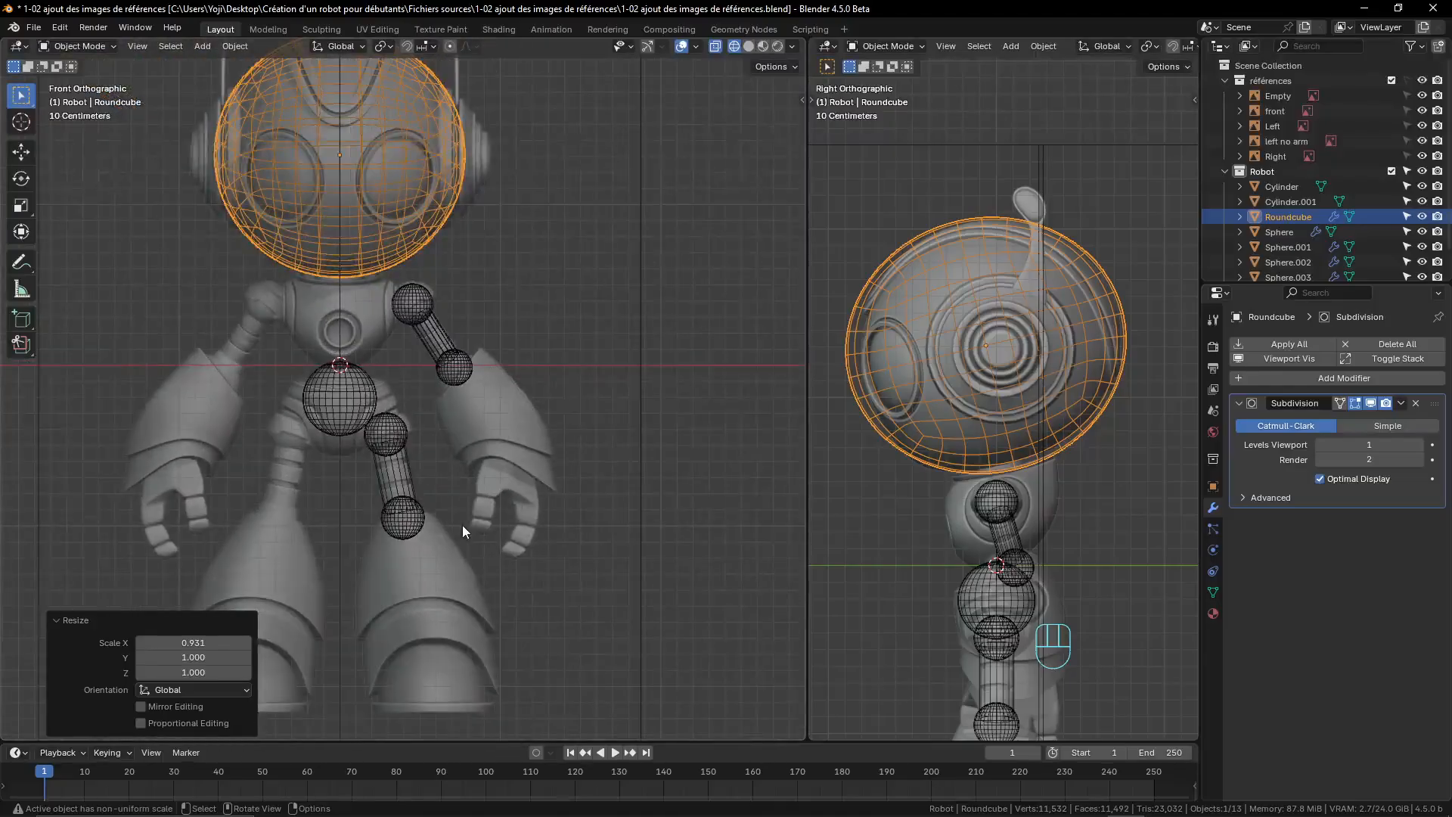
scroll(462, 525, "up", 3)
scroll(462, 530, "down", 2)
scroll(461, 530, "up", 3)
middle_click_drag(480, 449, 480, 480, "shift")
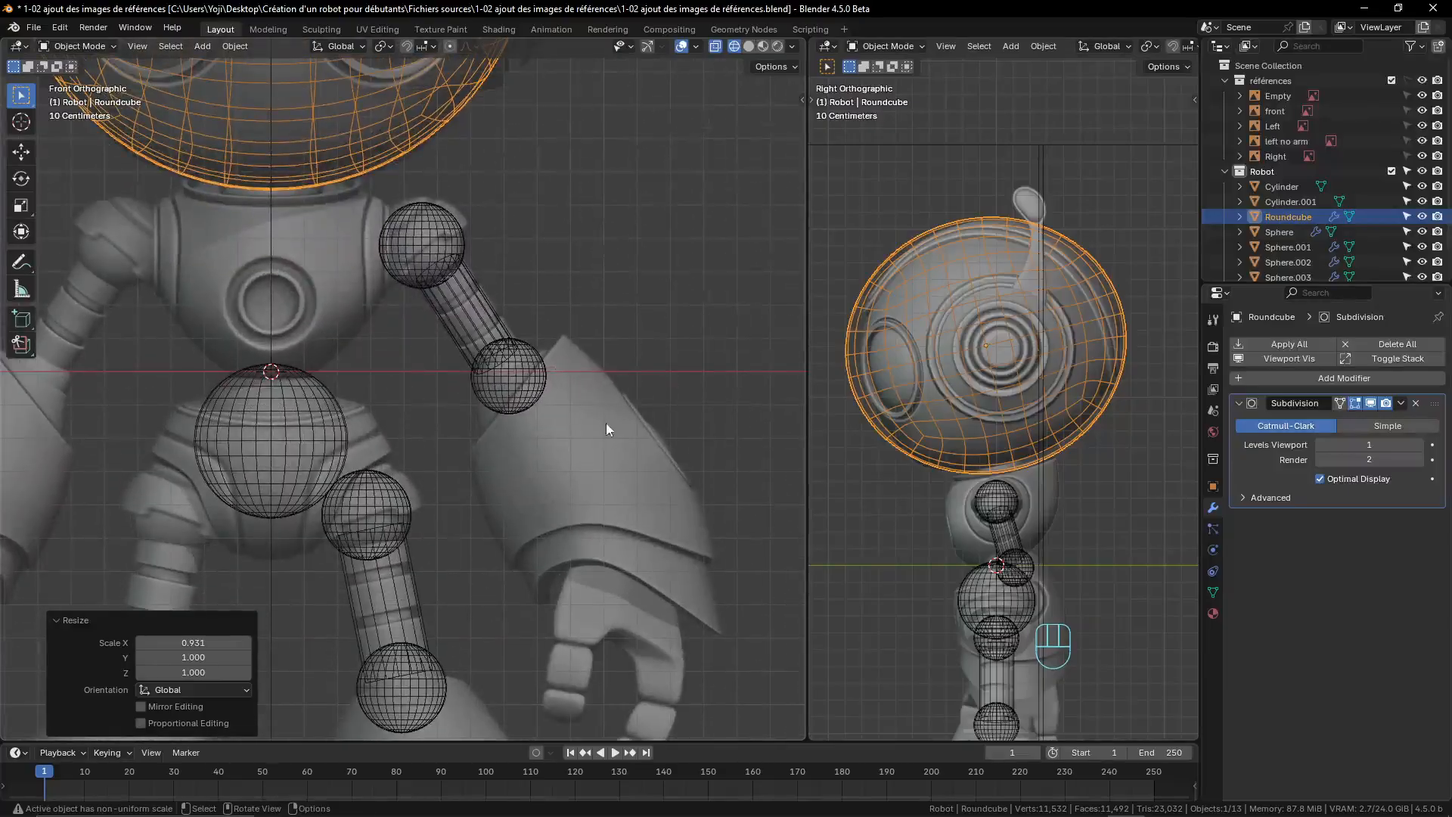
- Select the elbow sphere and snap the 3D cursor to its centre
left_click(510, 373)
scroll(616, 452, "up", 3)
scroll(616, 451, "down", 2)
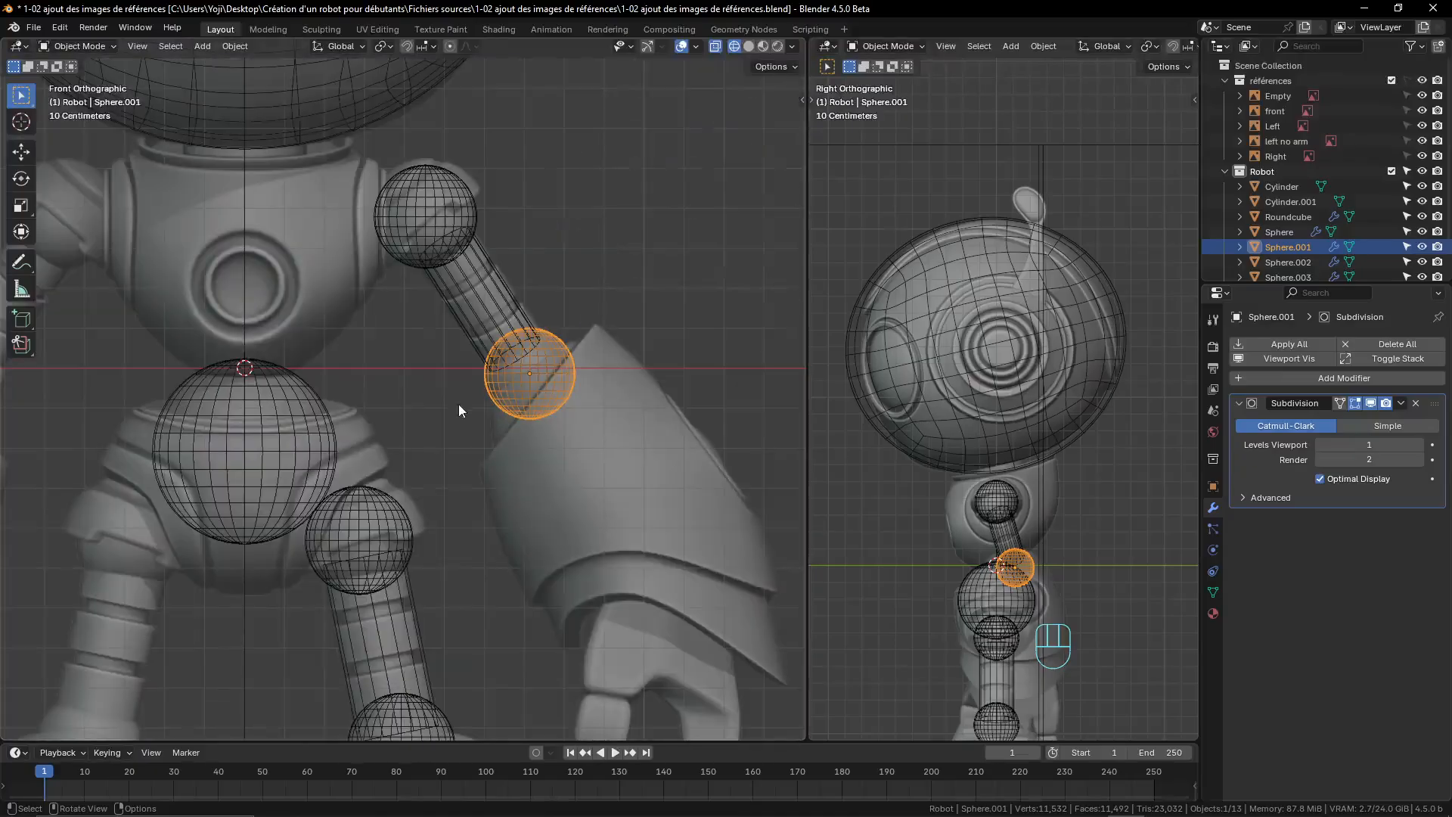
scroll(642, 422, "up", 3)
scroll(642, 422, "down", 1)
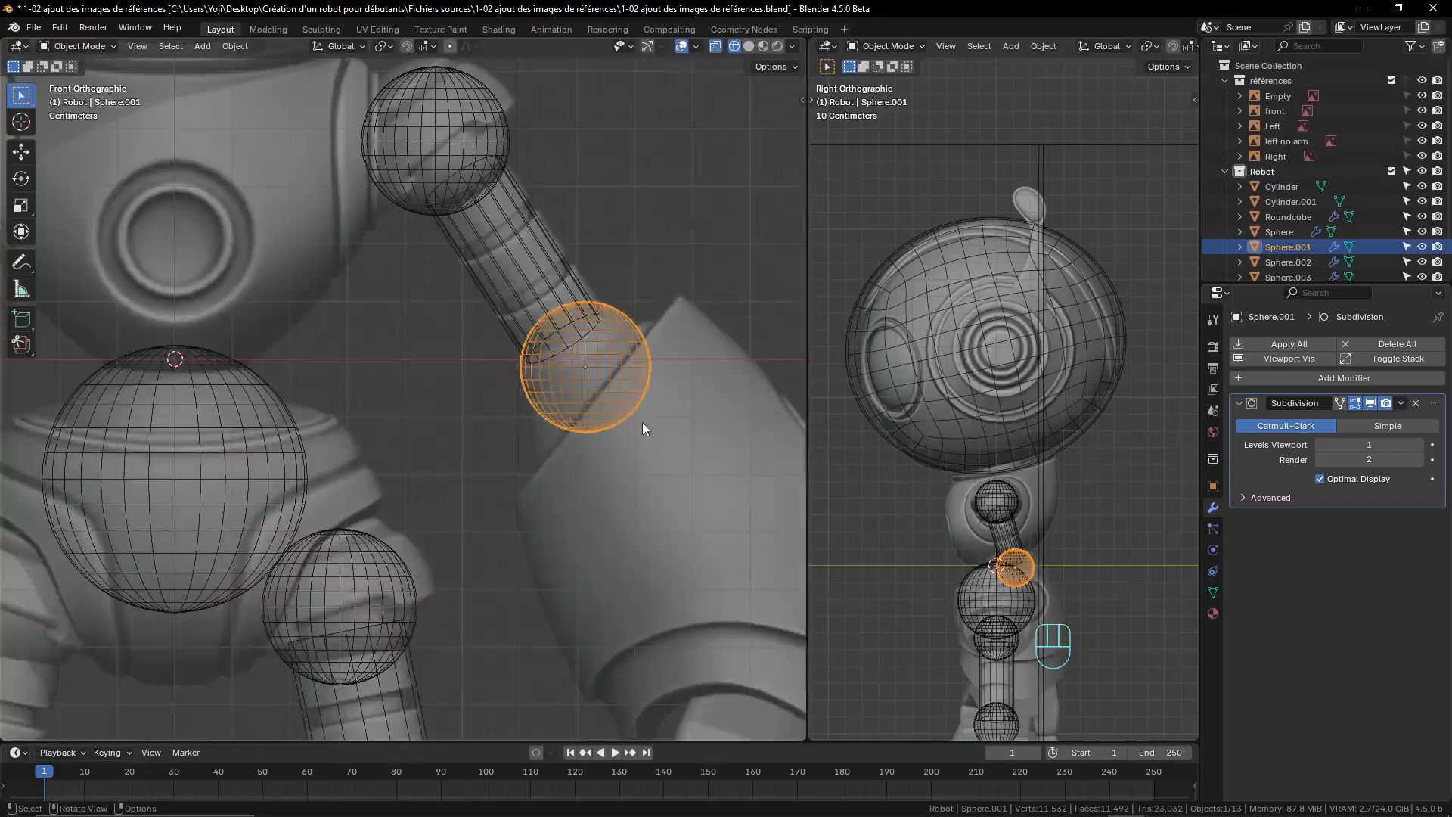
scroll(642, 423, "up", 2)
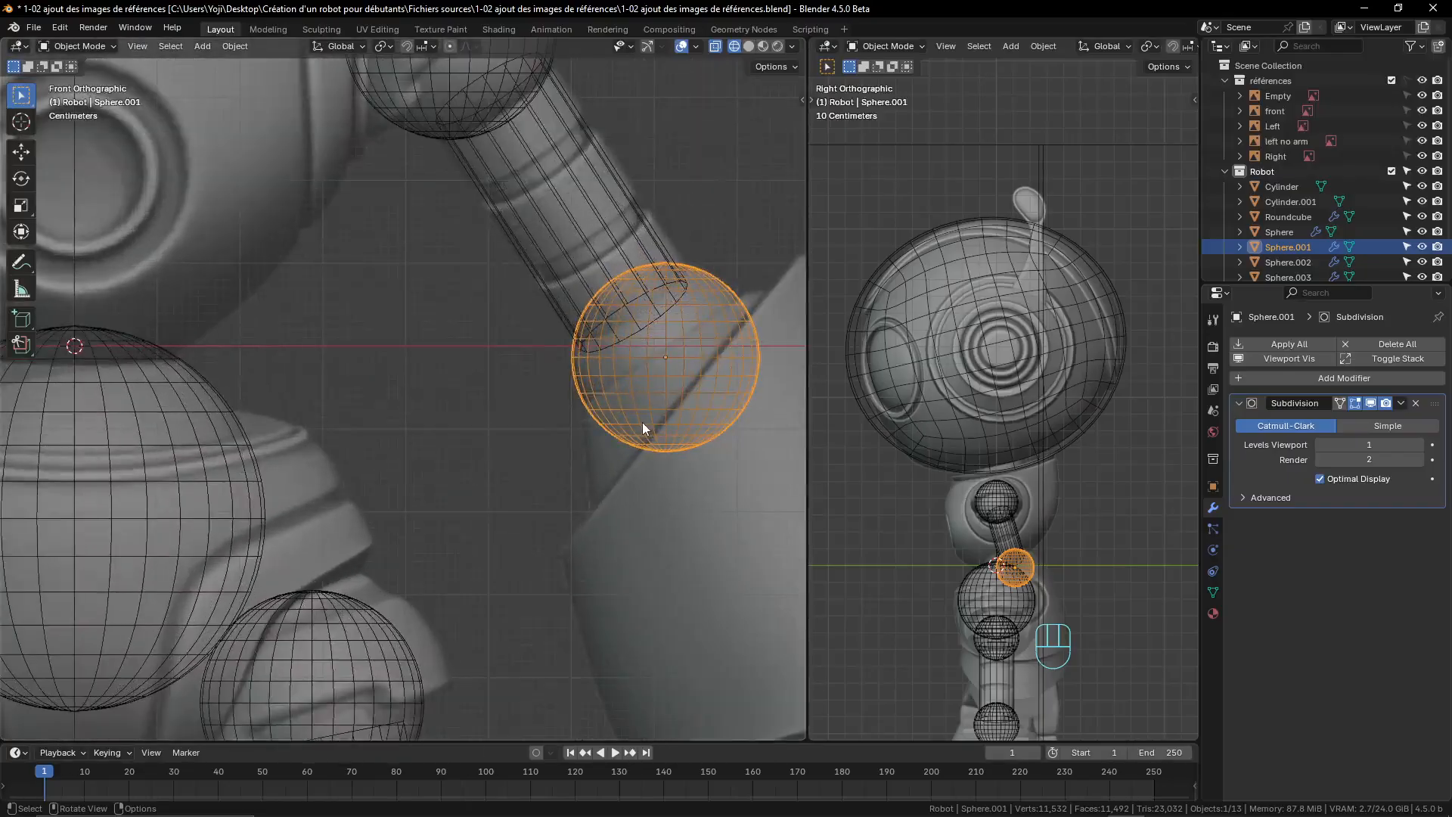
scroll(643, 422, "down", 1)
middle_click_drag(642, 422, 605, 426, "shift")
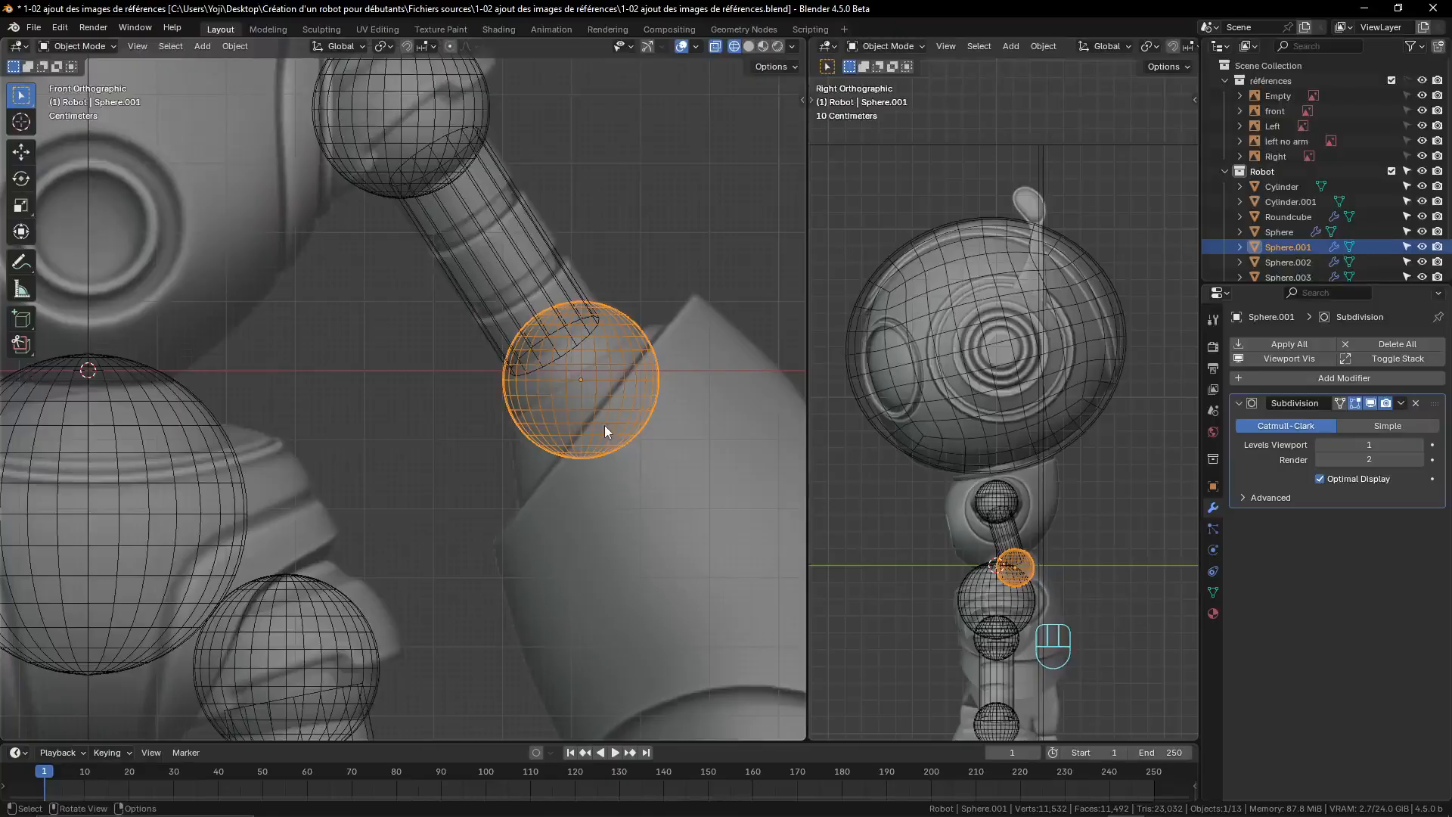
key("shift+a")
mouse_move(616, 415)
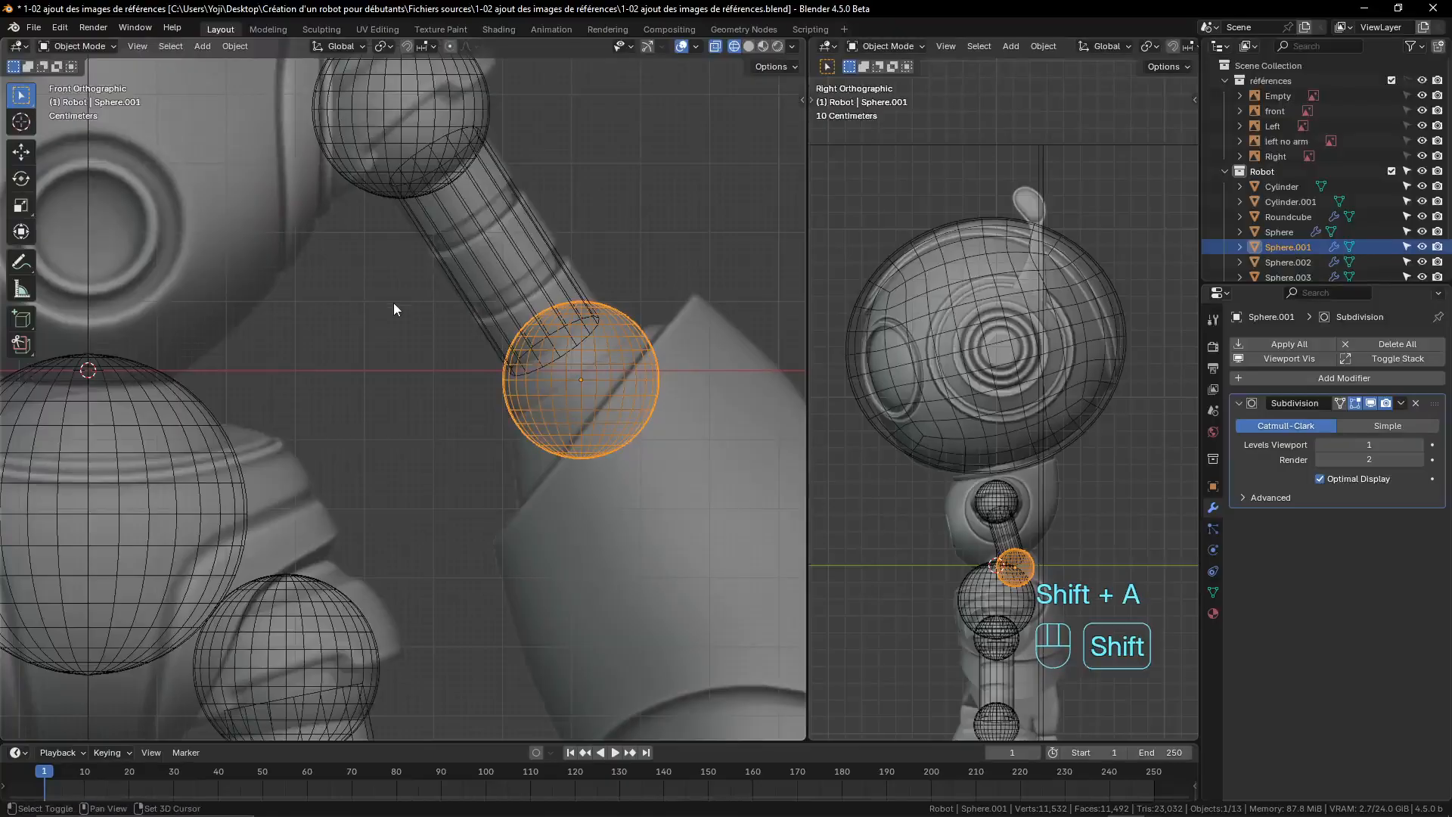
key("shift+s")
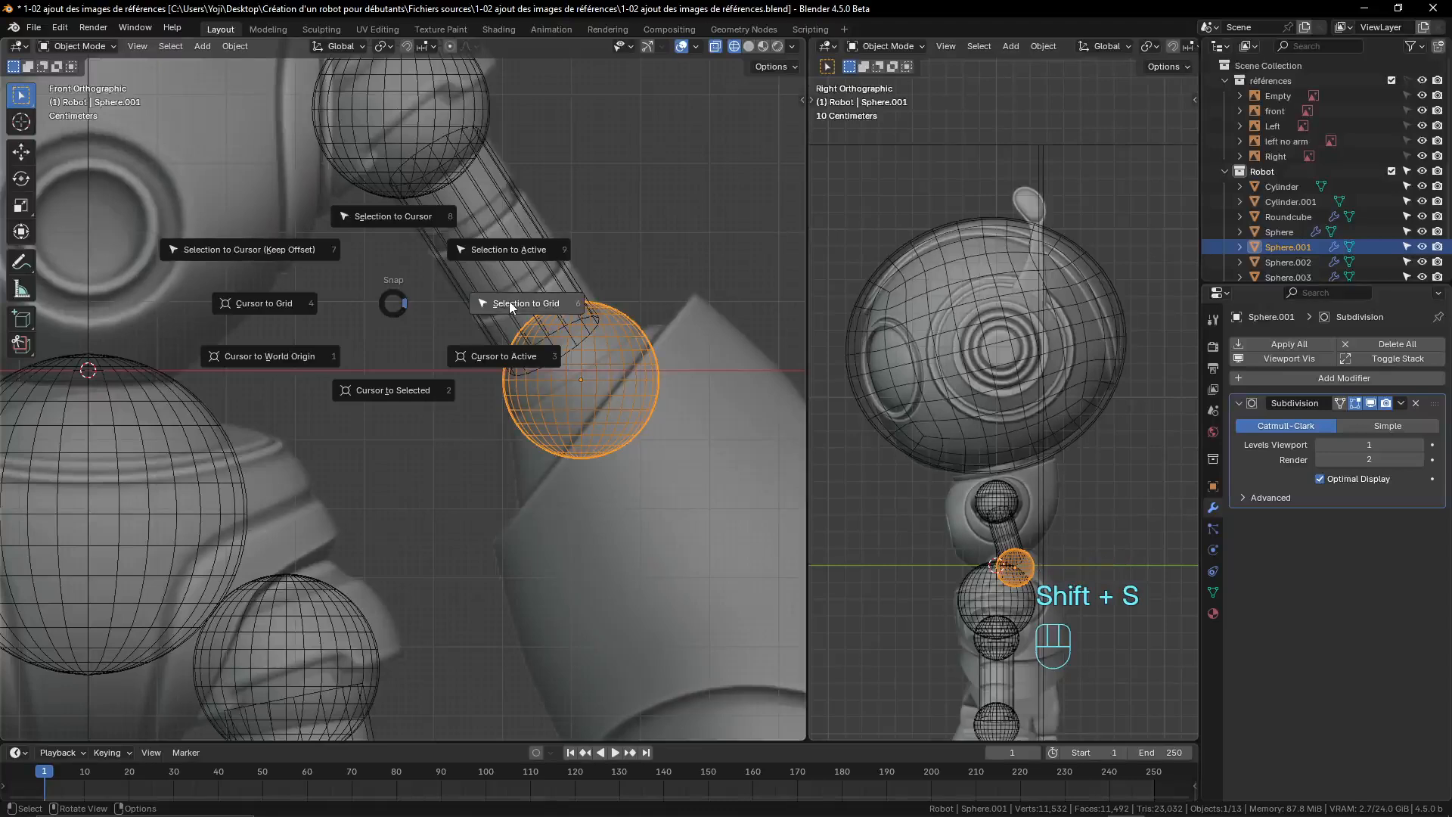
left_click(398, 388)
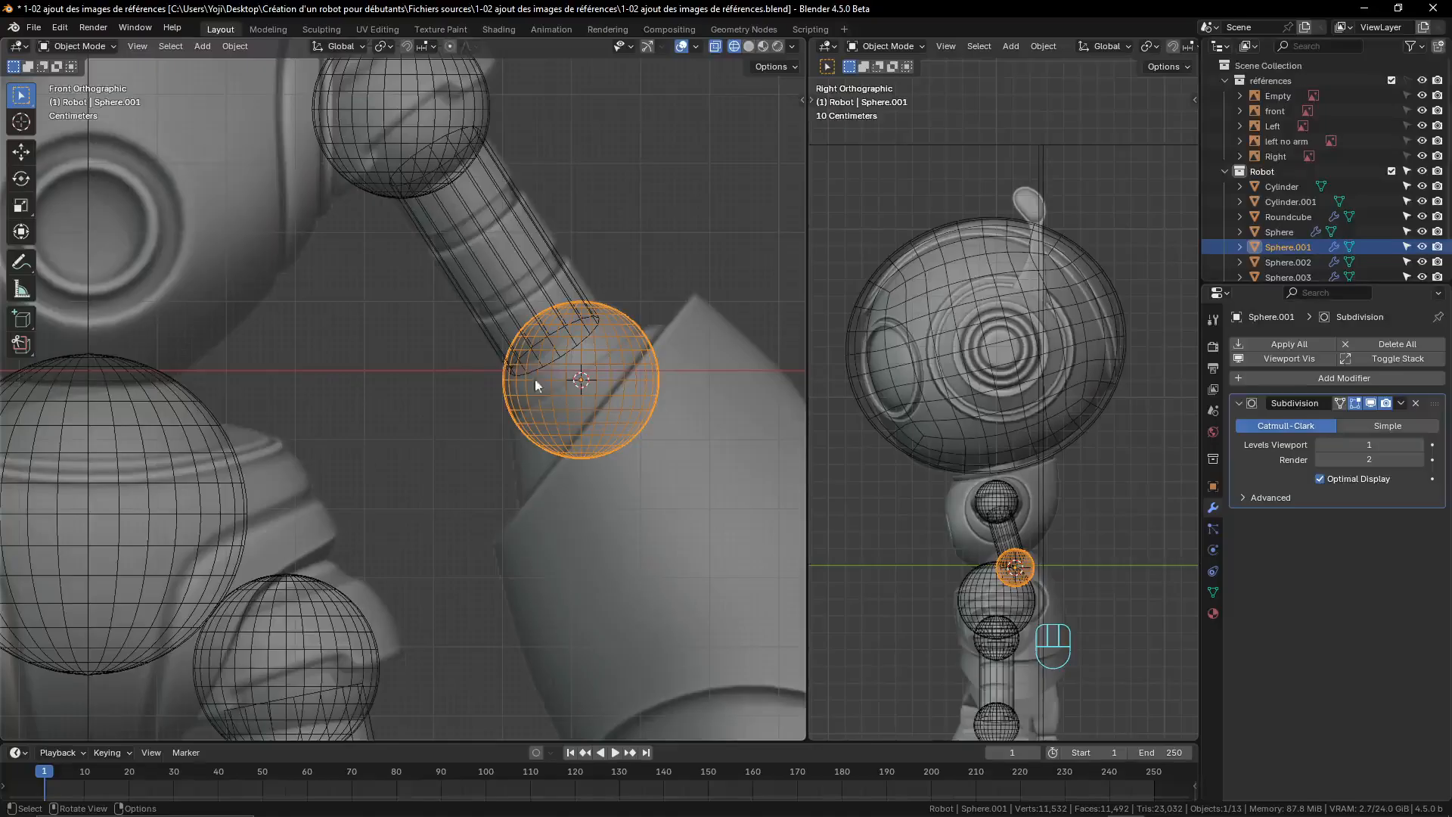
scroll(608, 491, "down", 4)
scroll(628, 447, "up", 3)
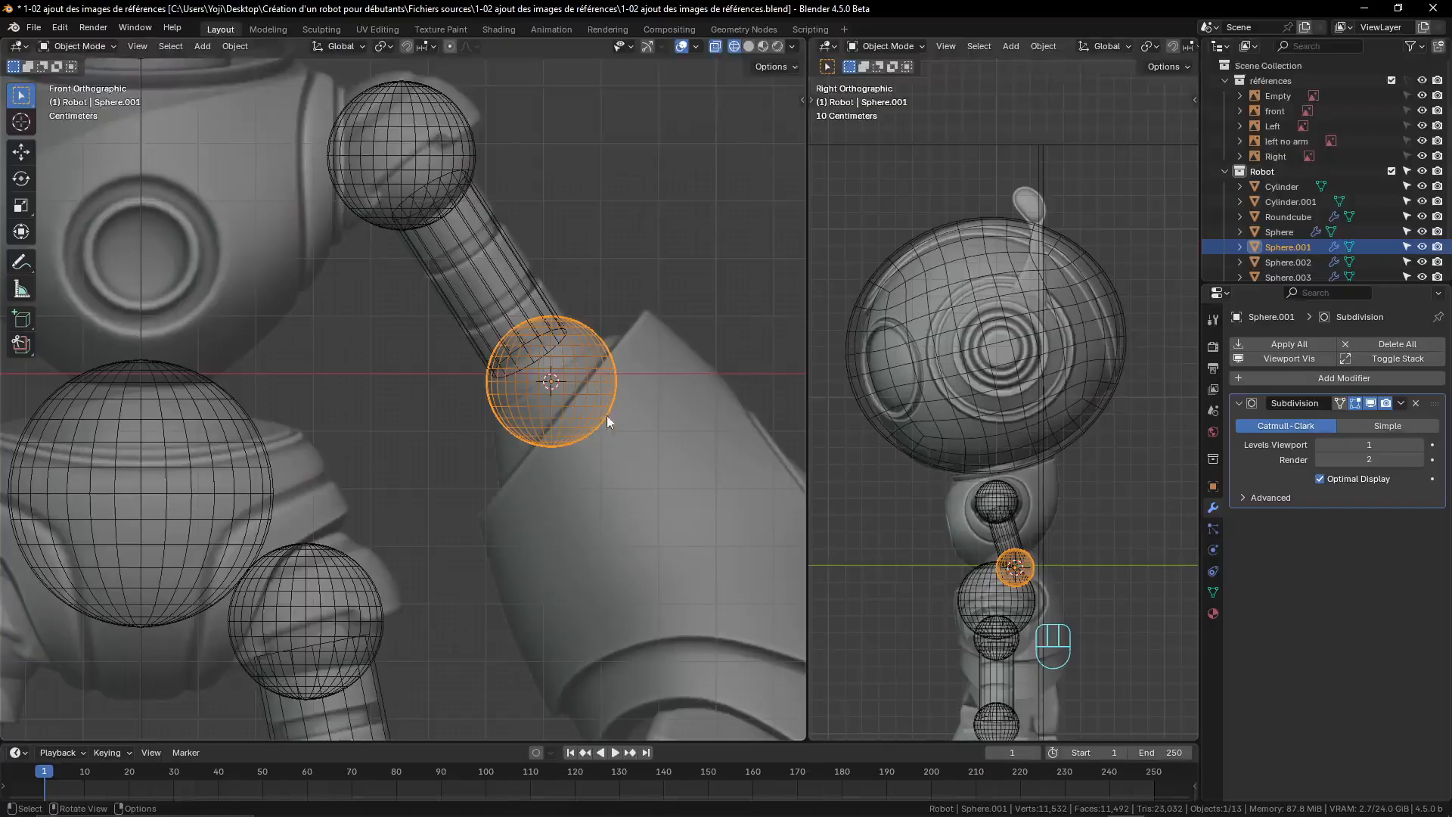
key("shift")
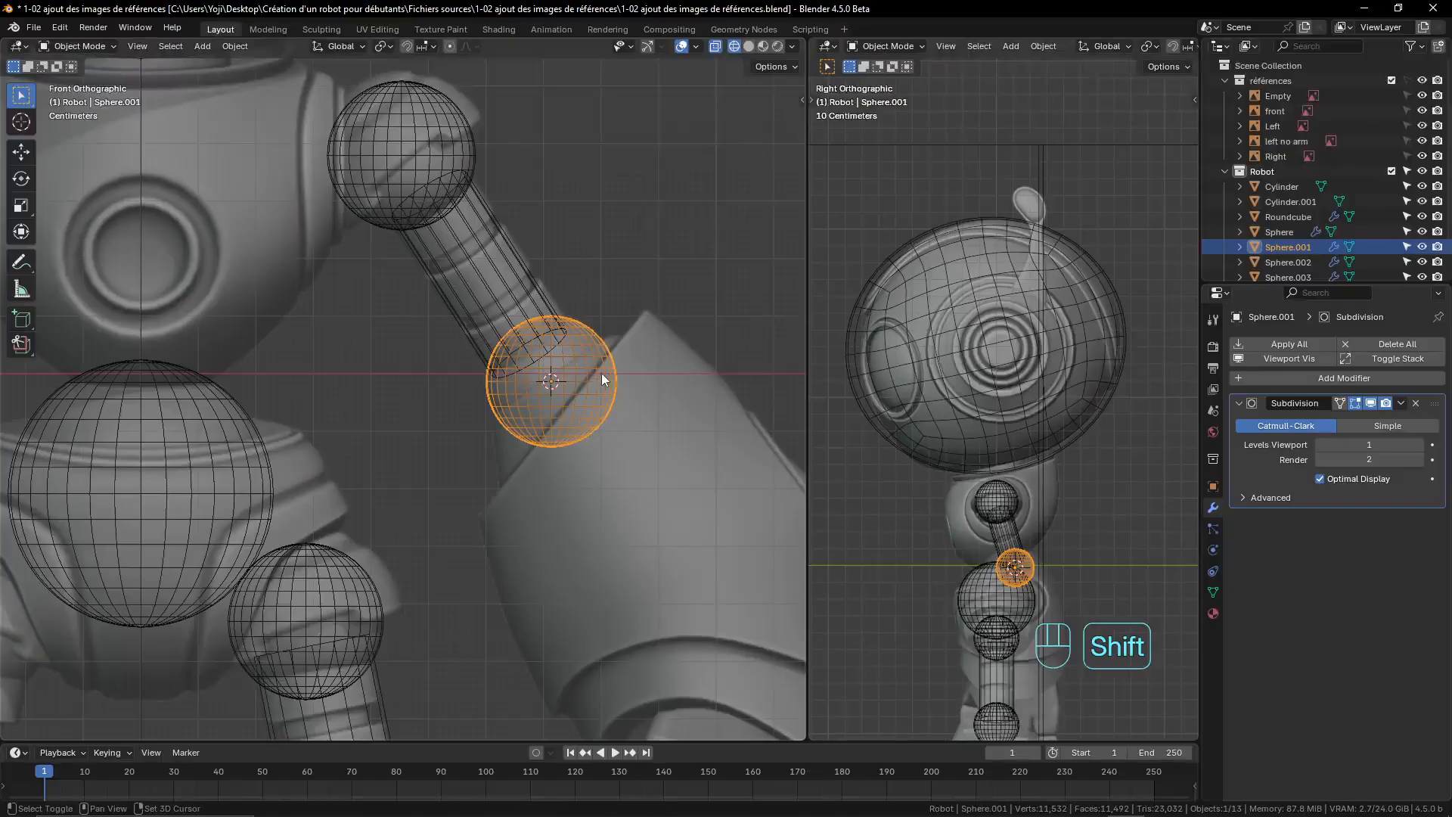
- Add a mesh circle with 16 vertices at the elbow sphere's centre
key("shift+a")
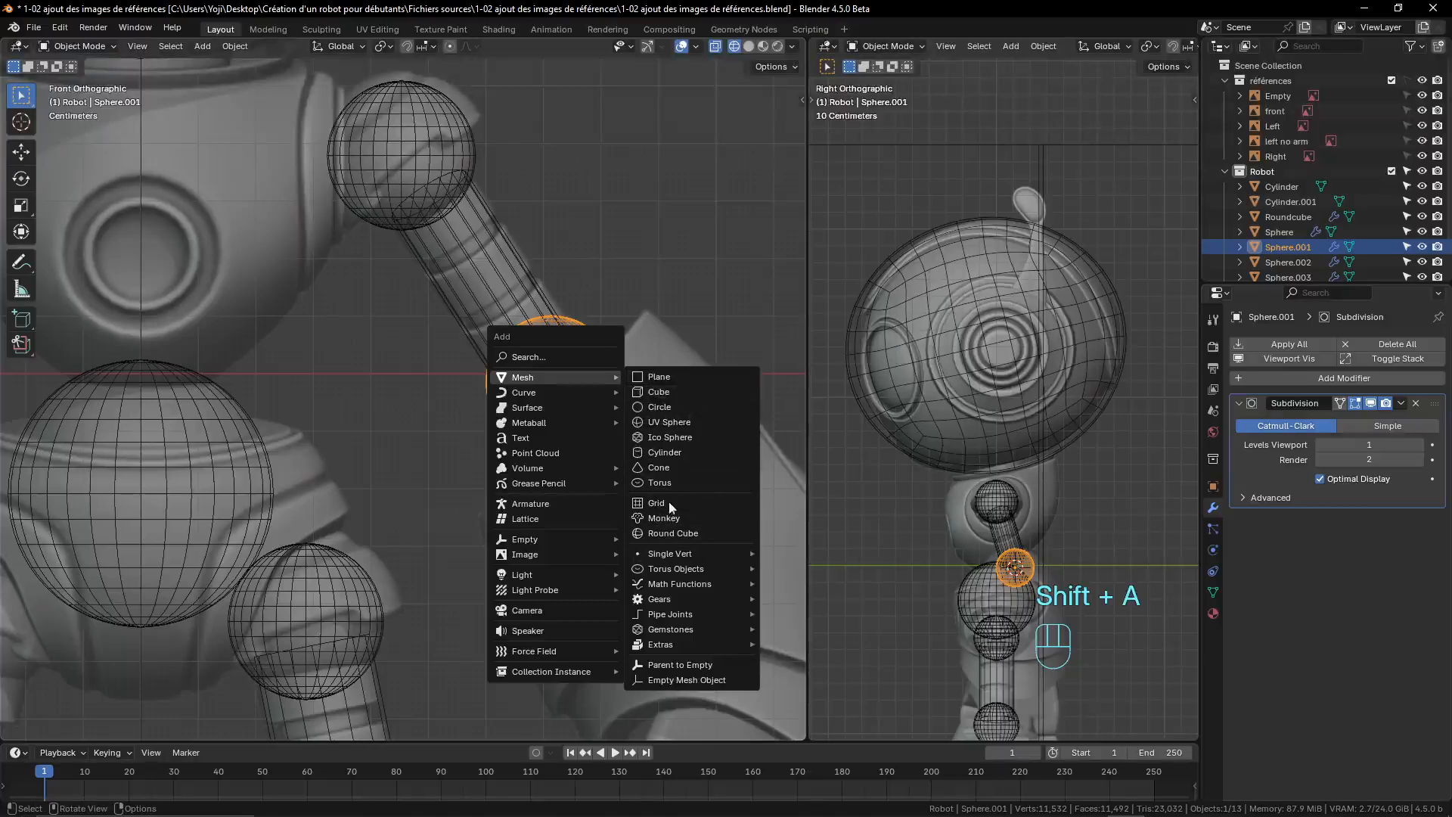
left_click(659, 409)
scroll(554, 410, "down", 5)
middle_click_drag(539, 409, 593, 338)
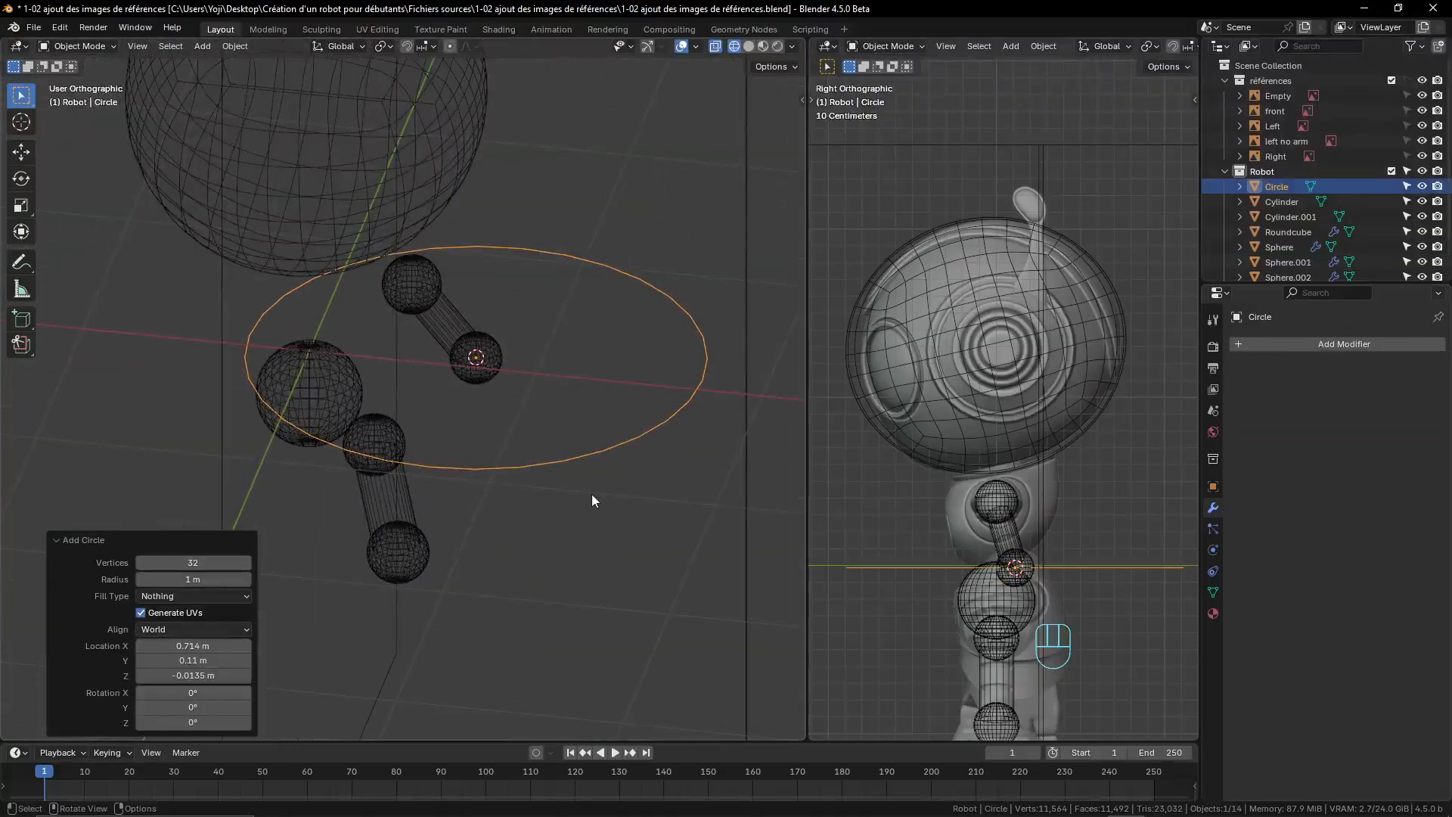
left_click(193, 563)
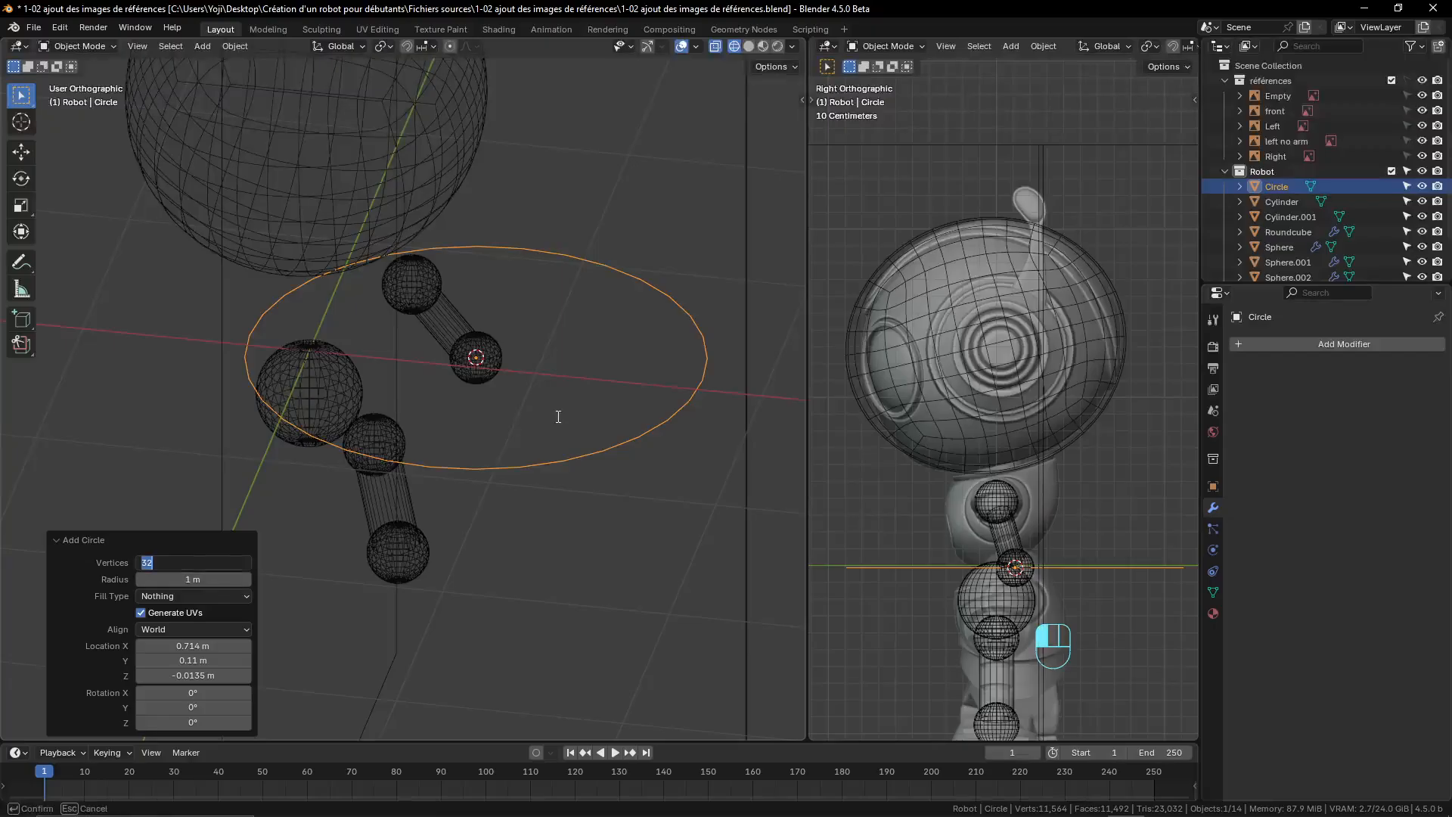
type("16")
key("Return")
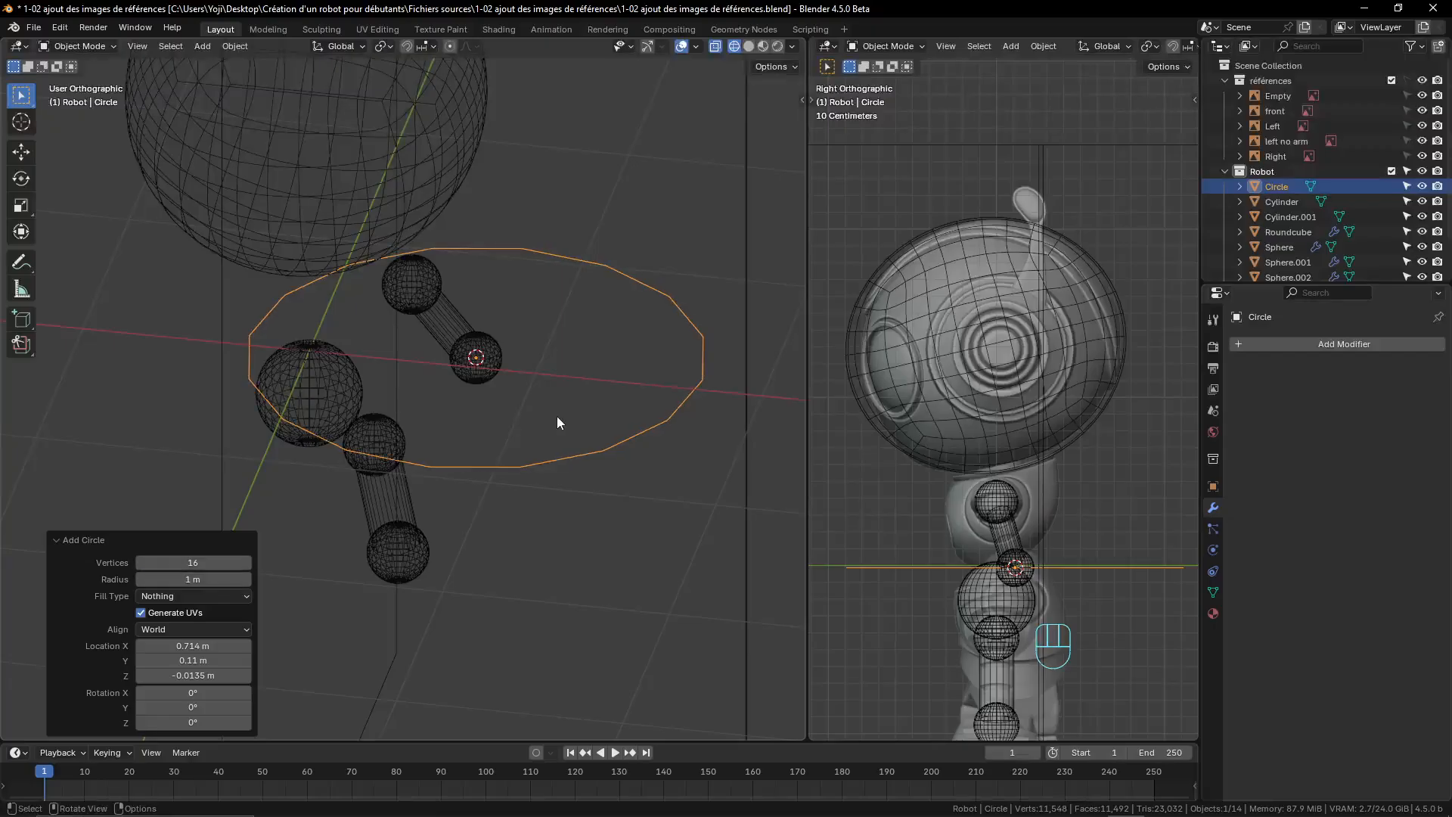
key("KP_1")
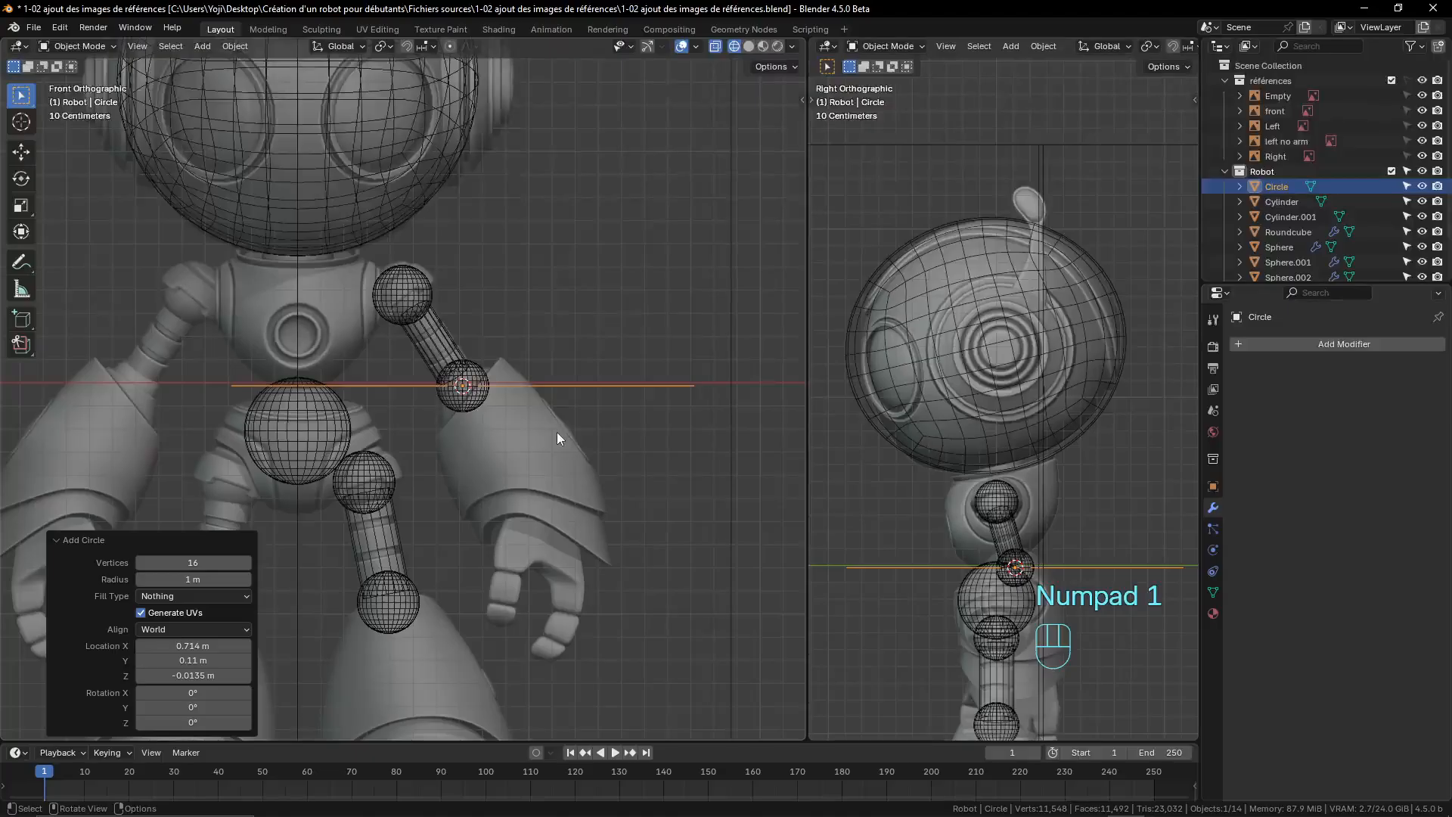
scroll(577, 440, "up", 2)
scroll(576, 440, "down", 2)
scroll(577, 441, "up", 1)
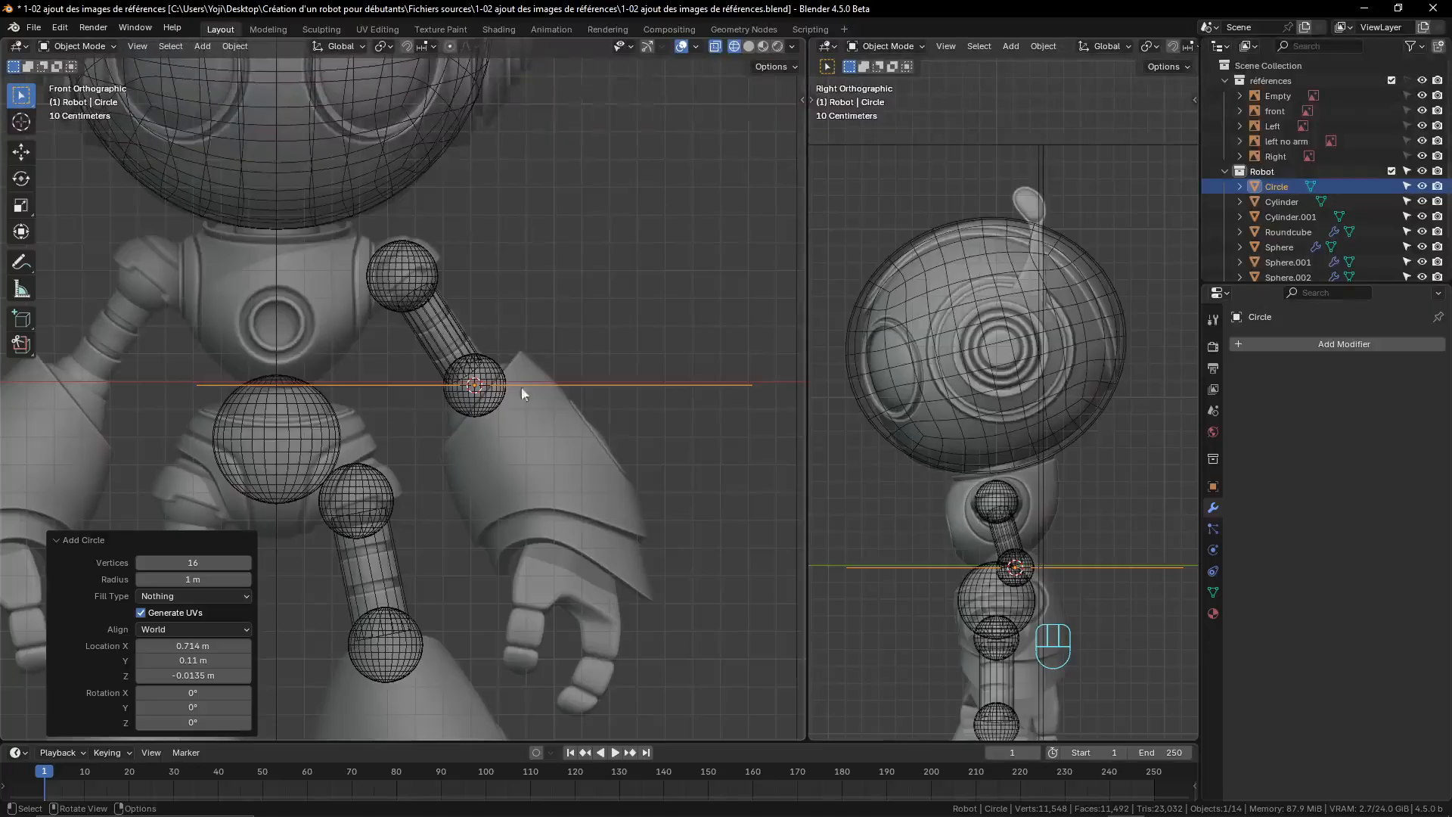
left_click(94, 47)
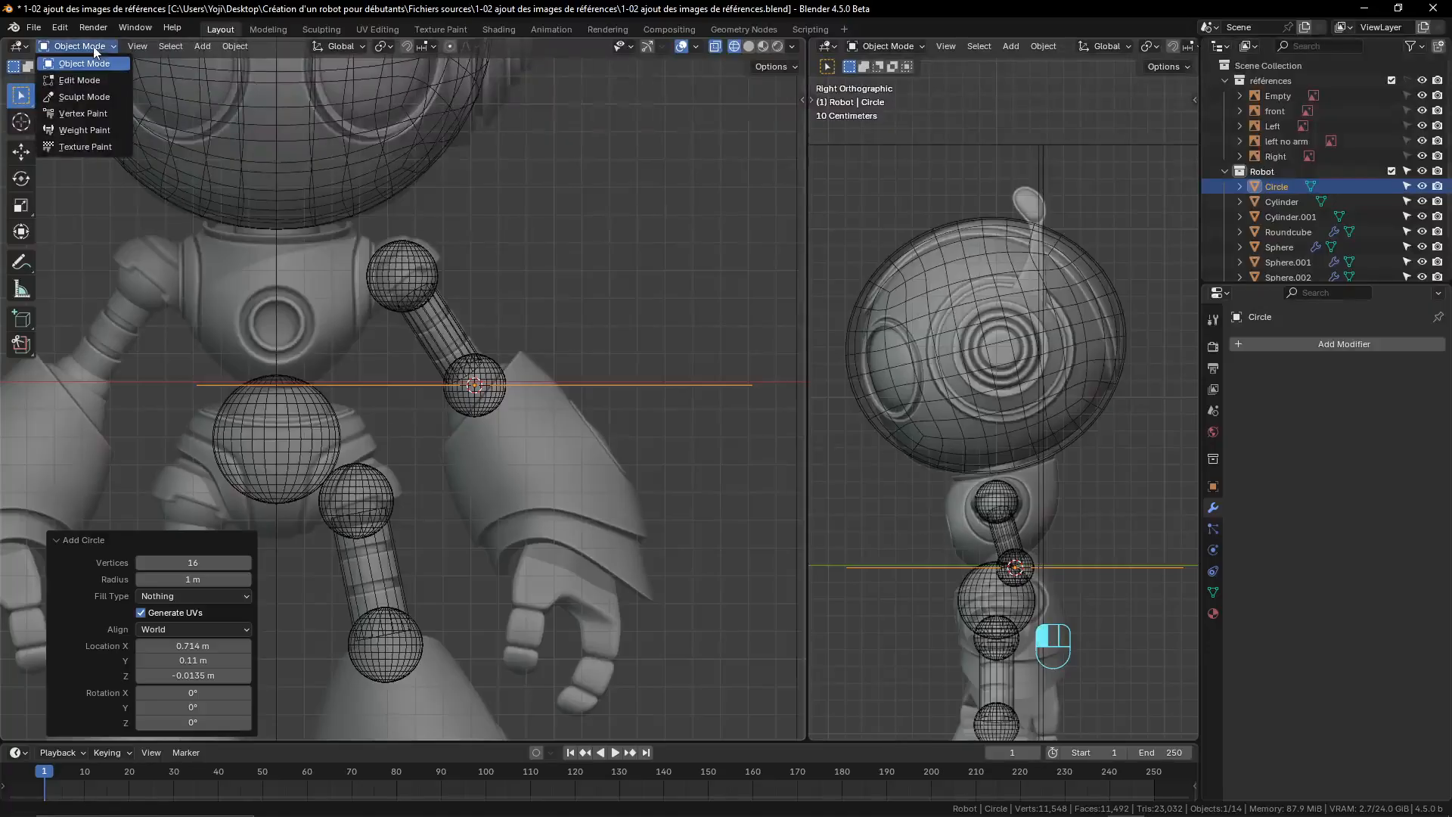
left_click(91, 80)
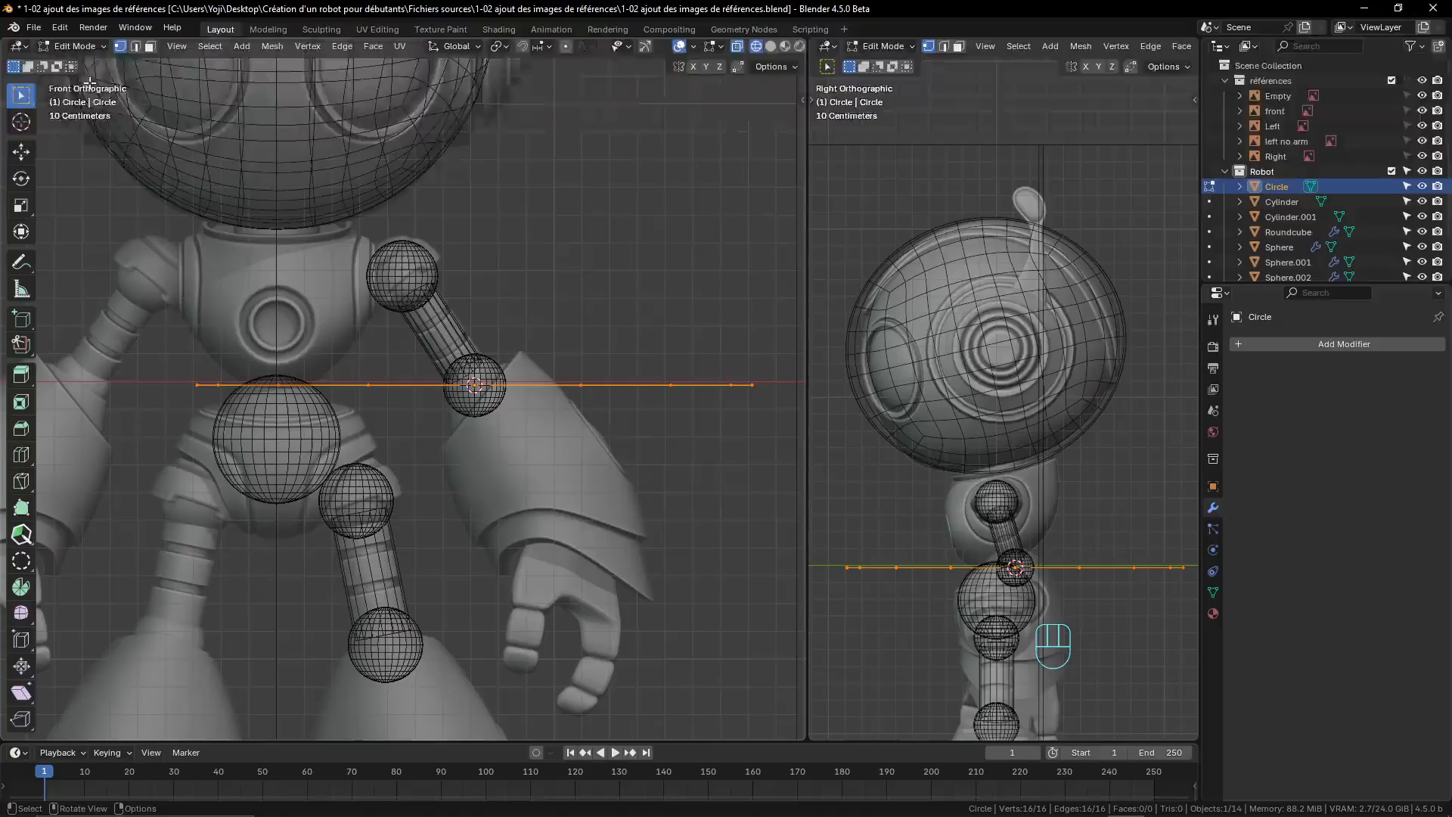
left_click(93, 47)
left_click(85, 64)
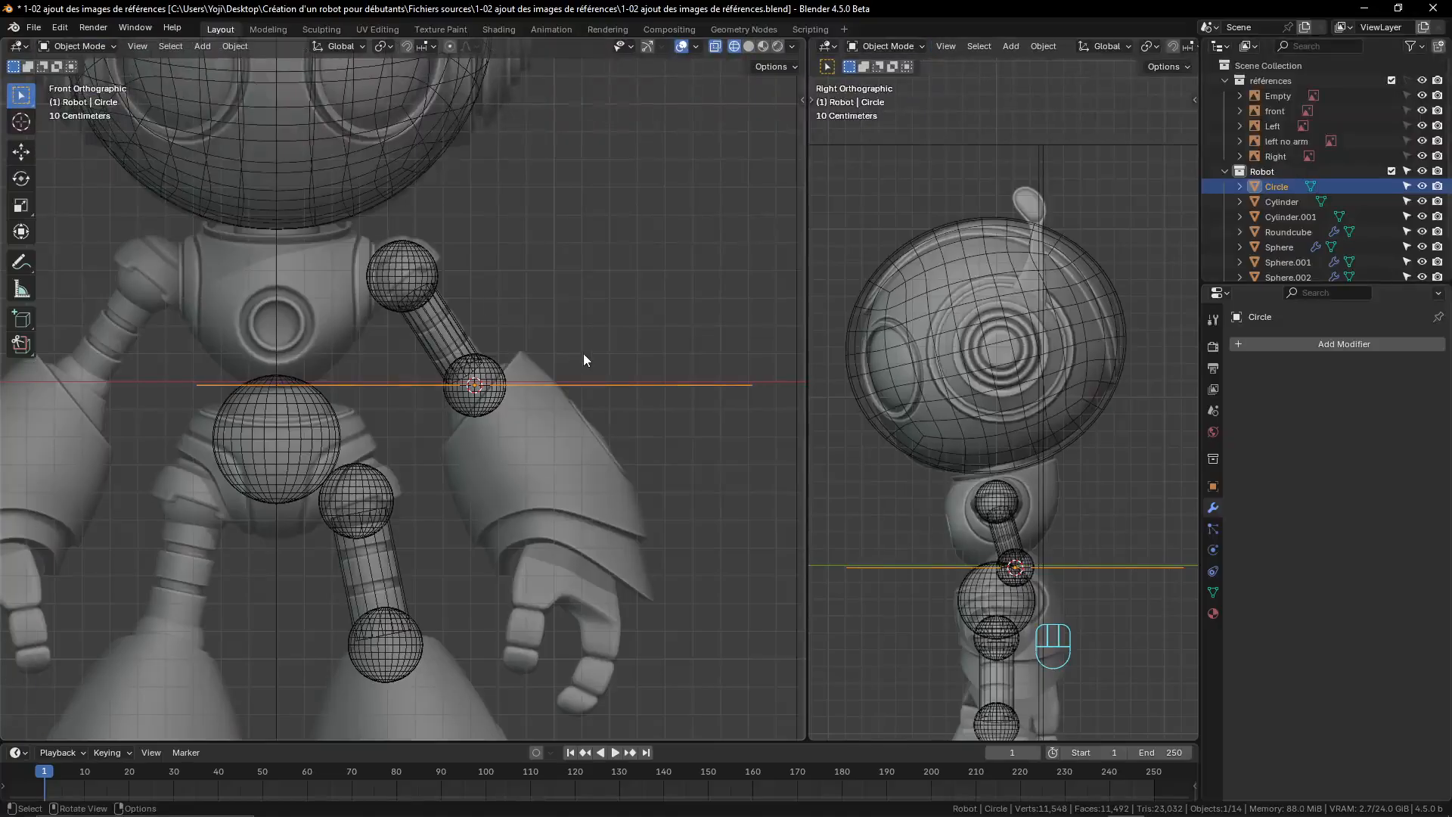
- In Edit Mode, rotate the circle about -32.1° in the front view and scale it to 0.115 to fit inside the elbow sphere
key("Tab")
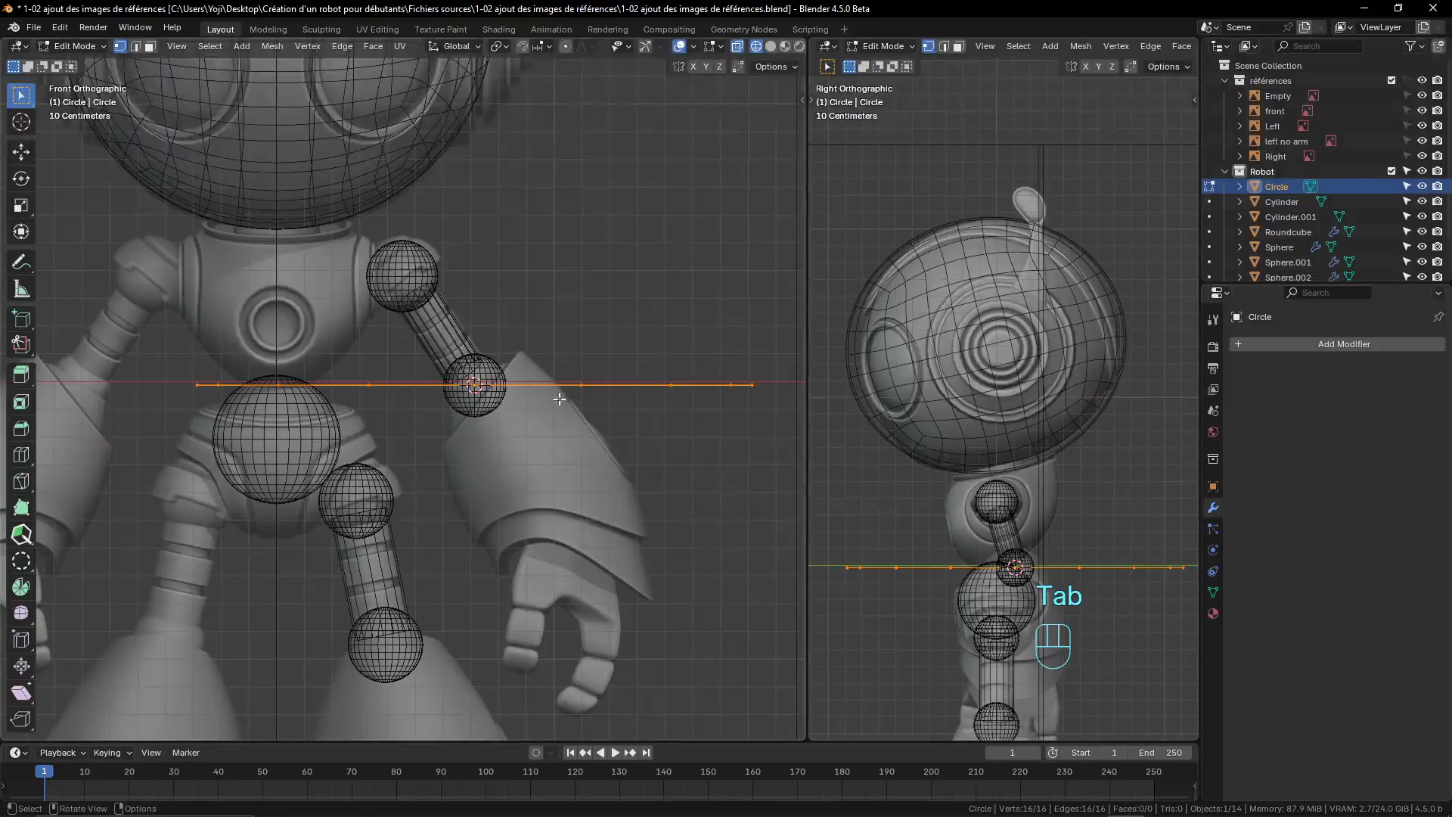
scroll(560, 427, "up", 4)
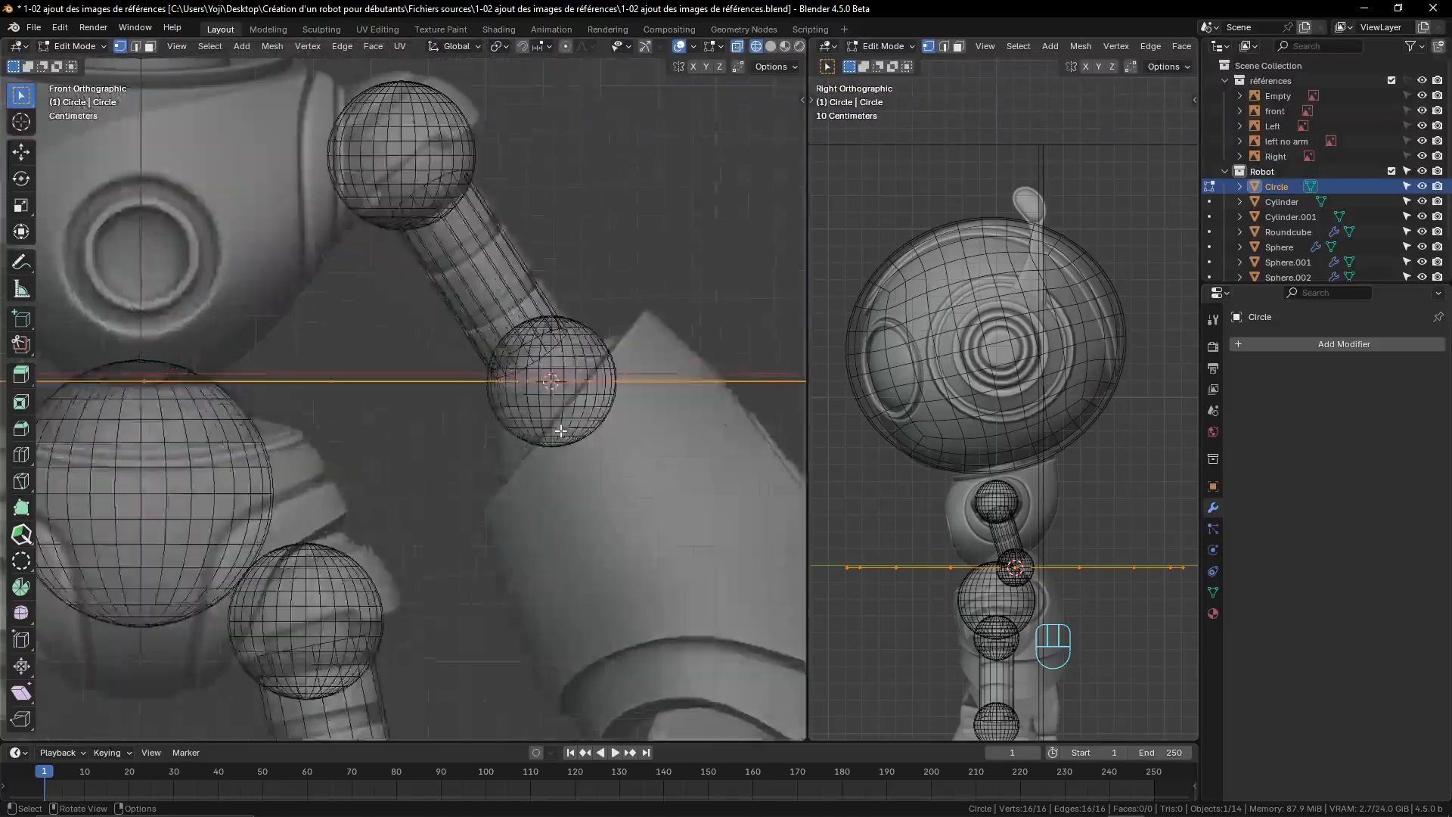
middle_click_drag(575, 423, 402, 360, "shift")
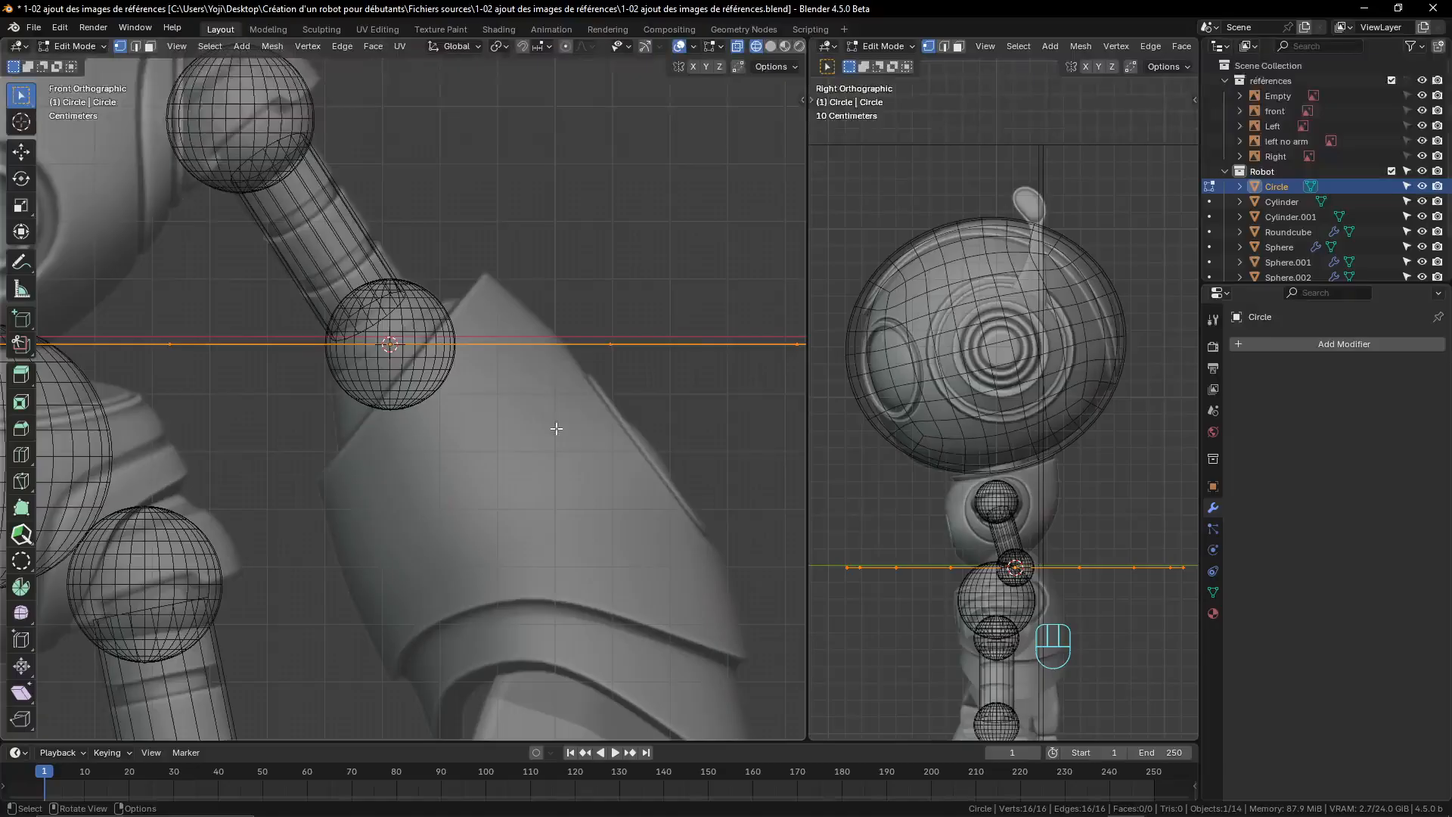
key("r")
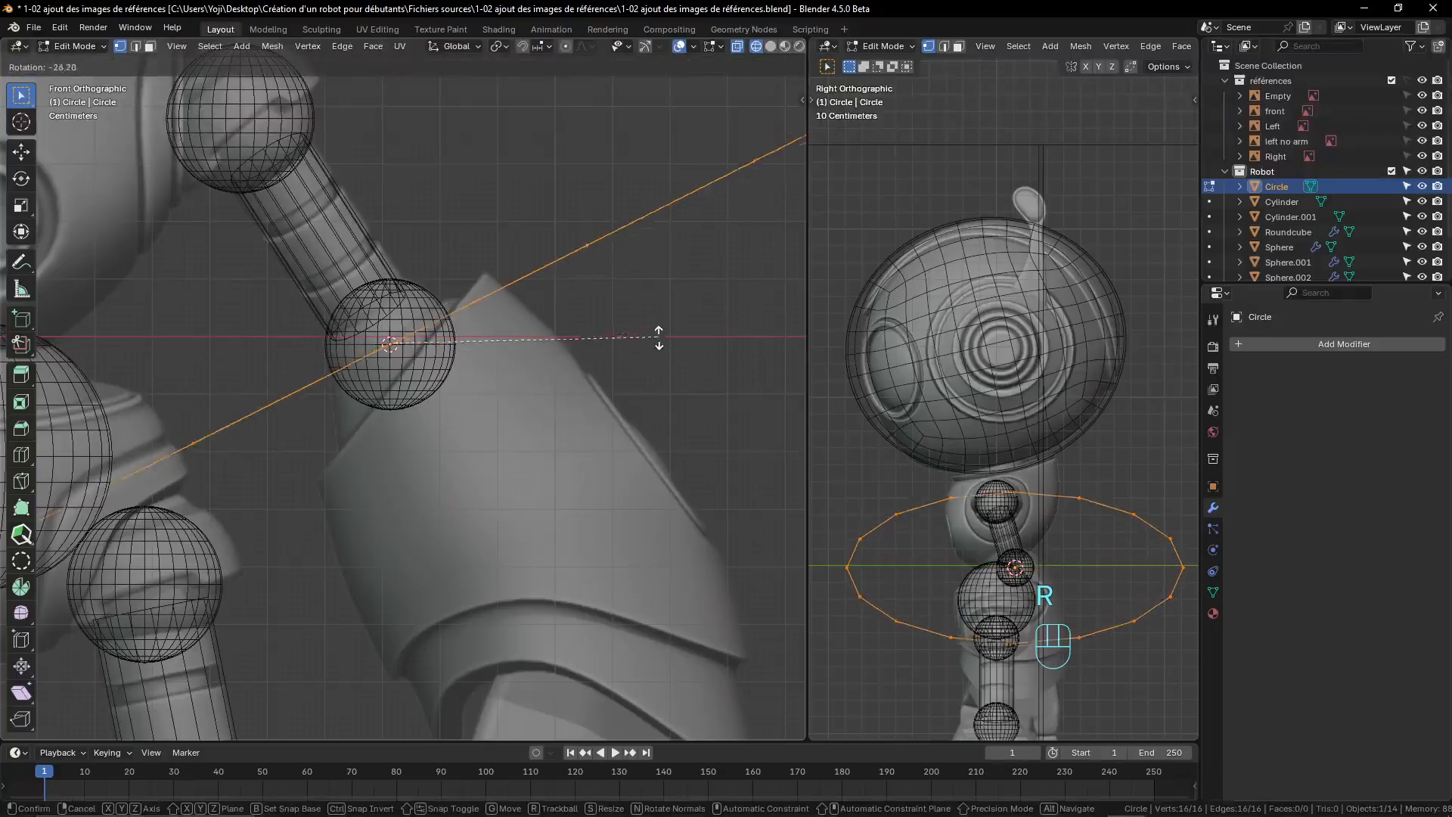
left_click(654, 314)
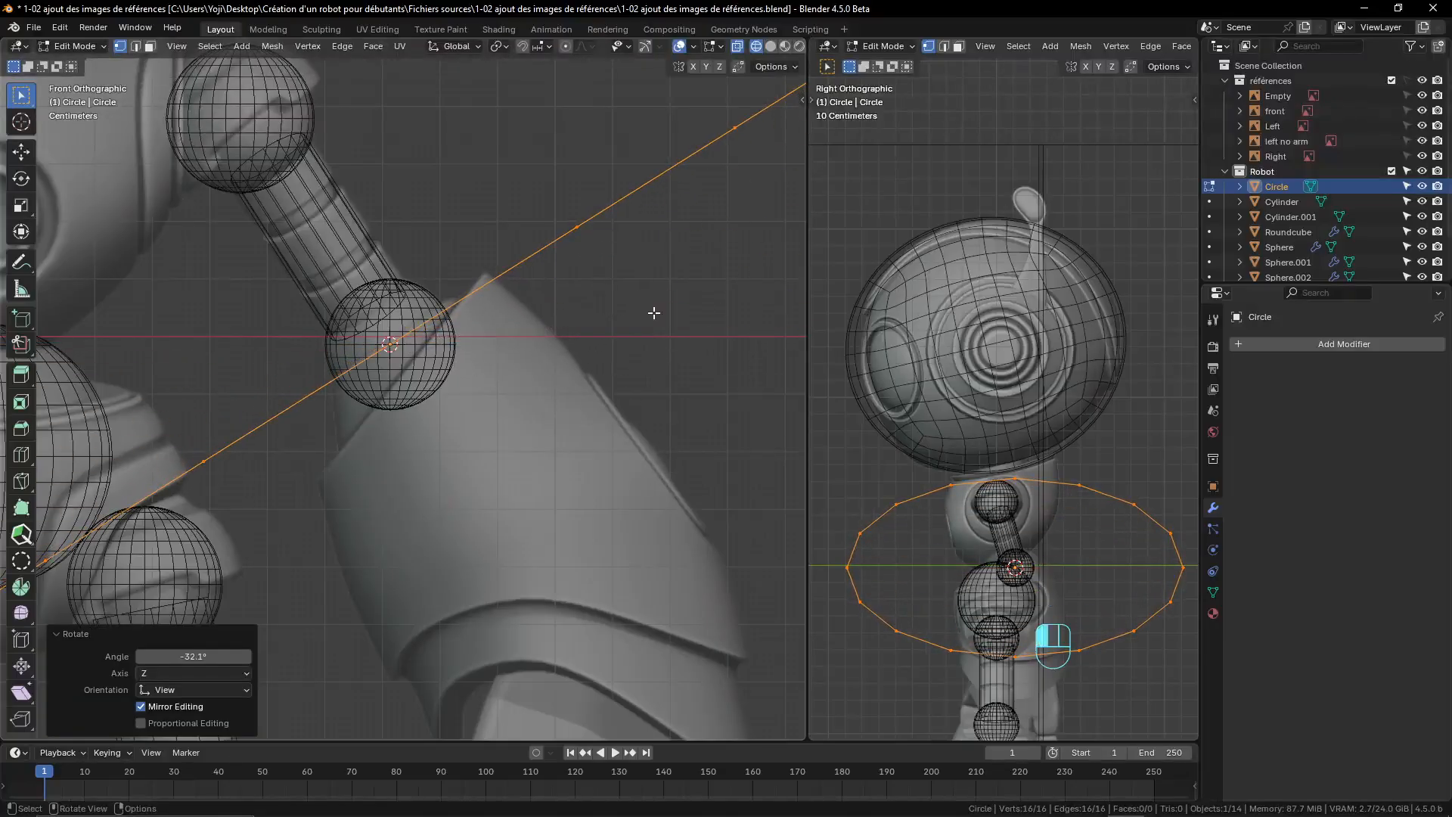
key("s")
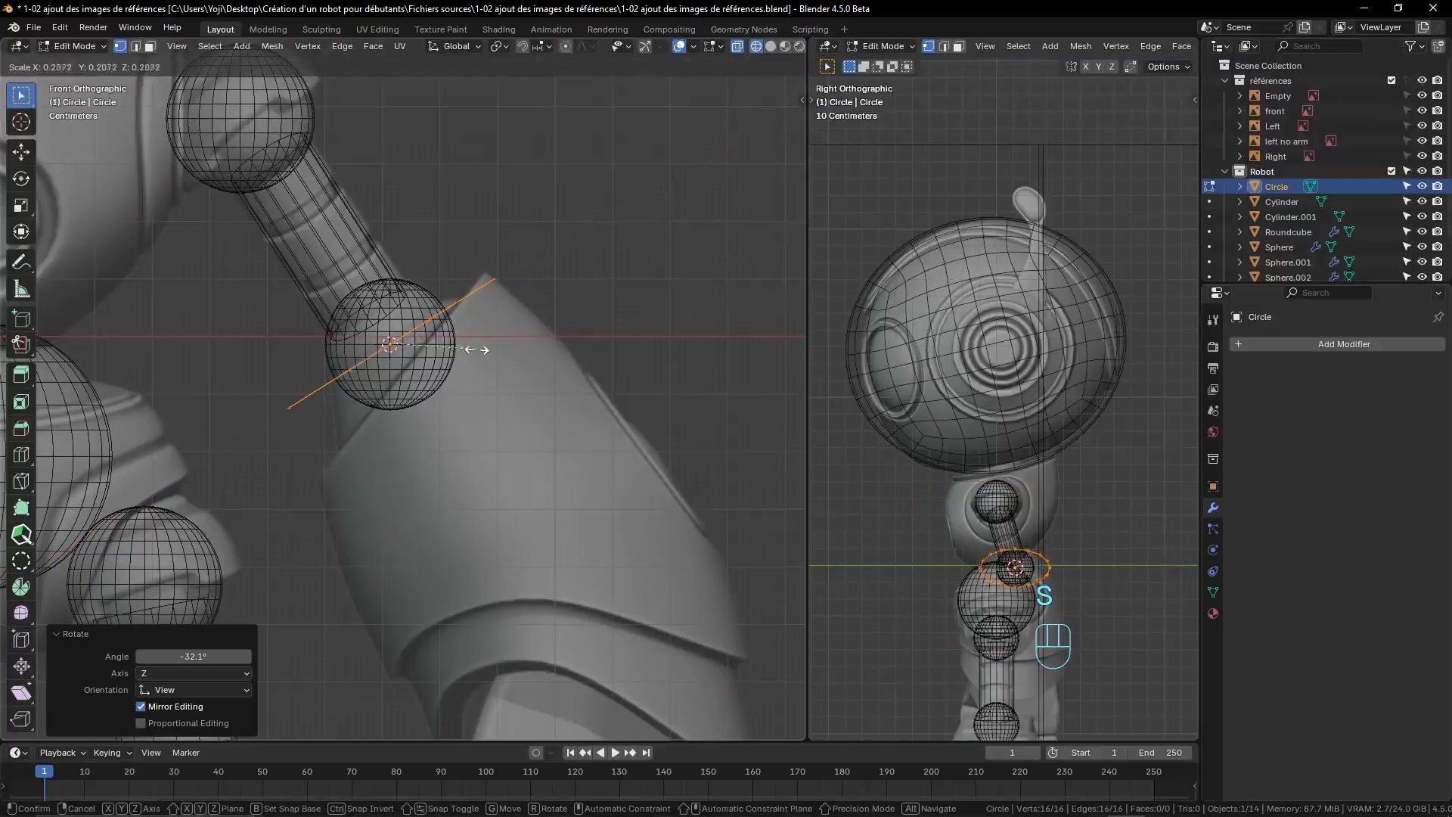
left_click(428, 370)
- Rotate the circle another -1.39° and shift it about -0.010 m in X and 0.011 m in Z within the elbow sphere
scroll(428, 370, "up", 3)
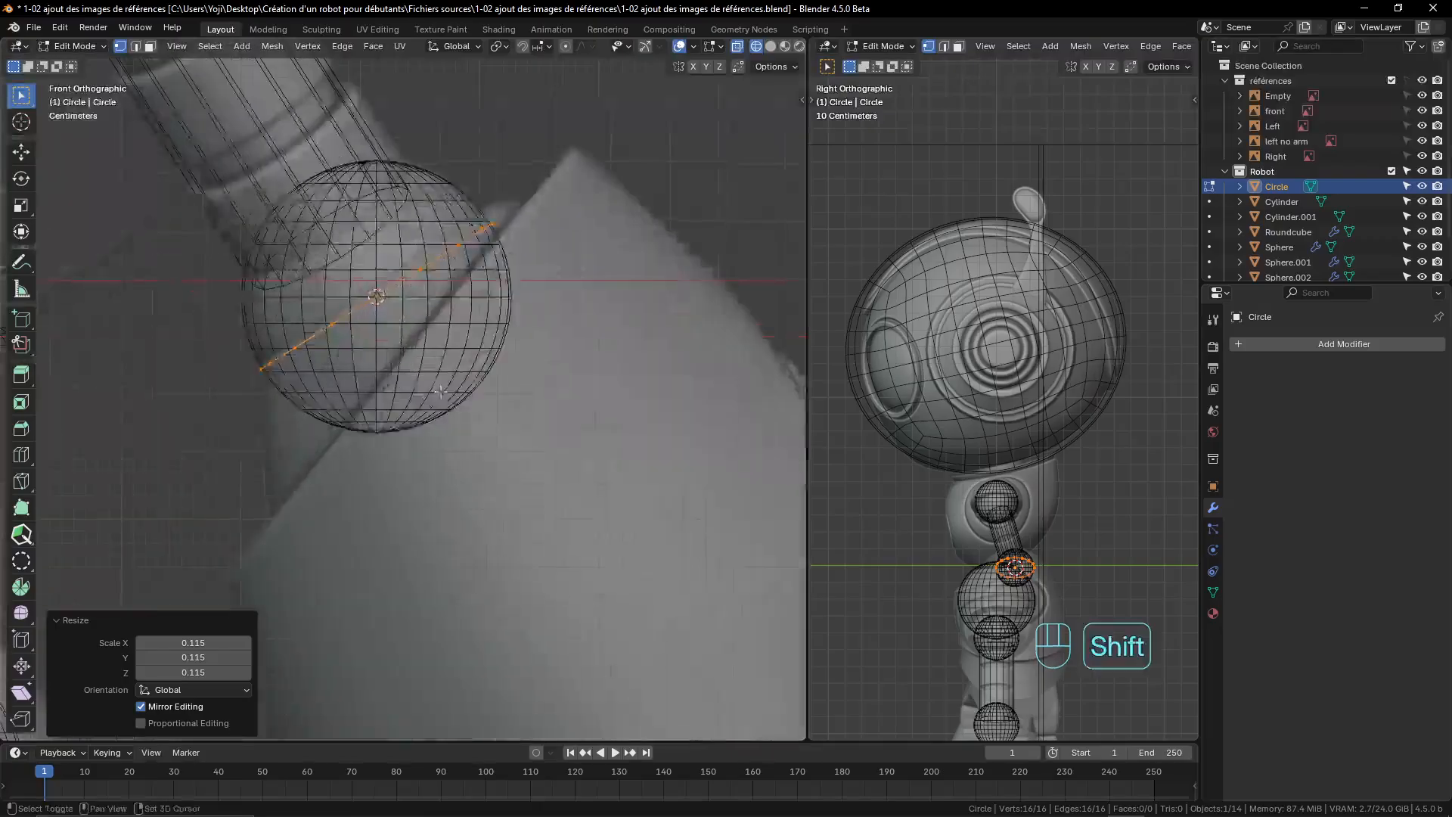
middle_click_drag(541, 361, 459, 392, "shift")
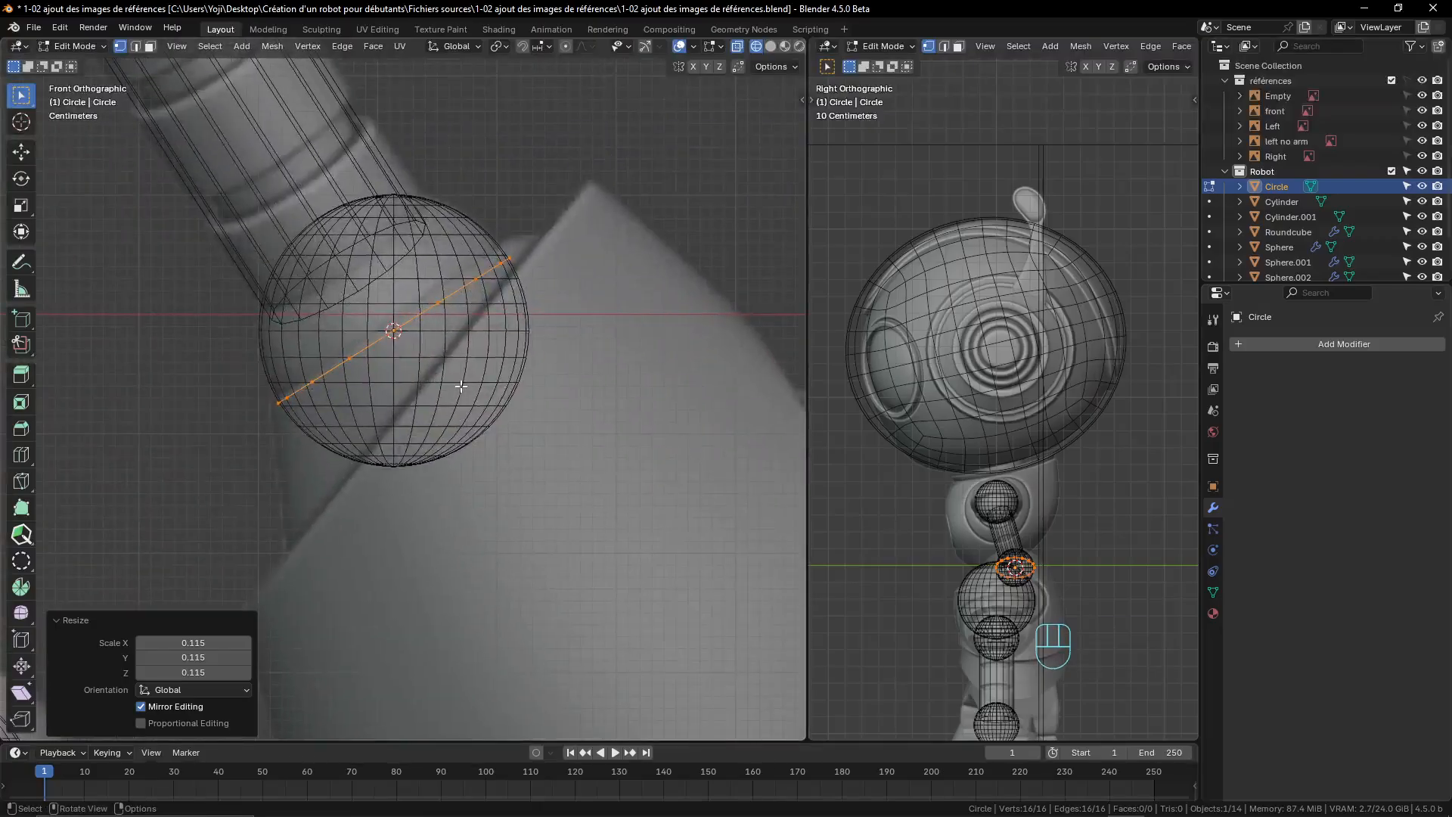
key("r")
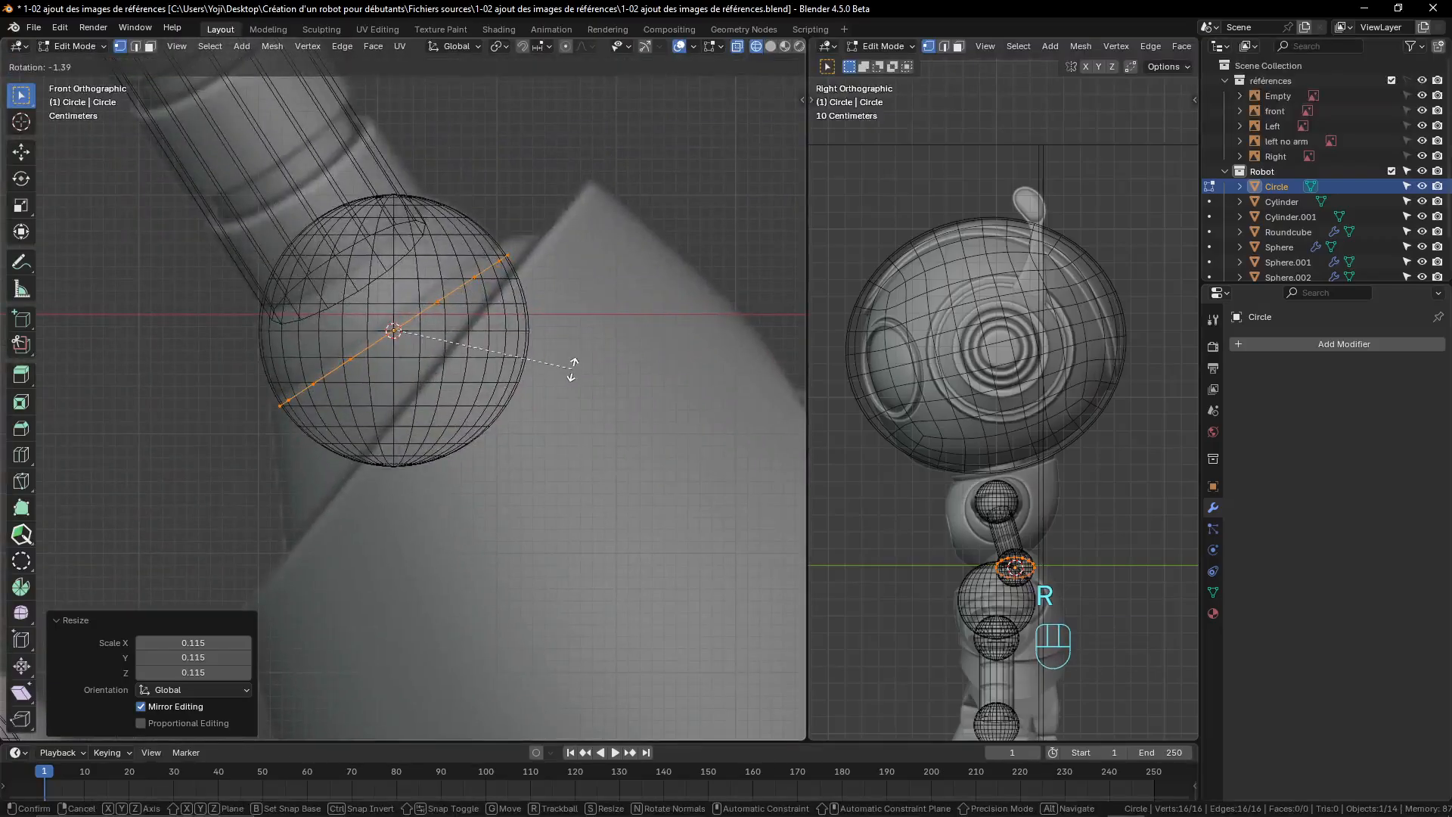
left_click(573, 369)
key("r")
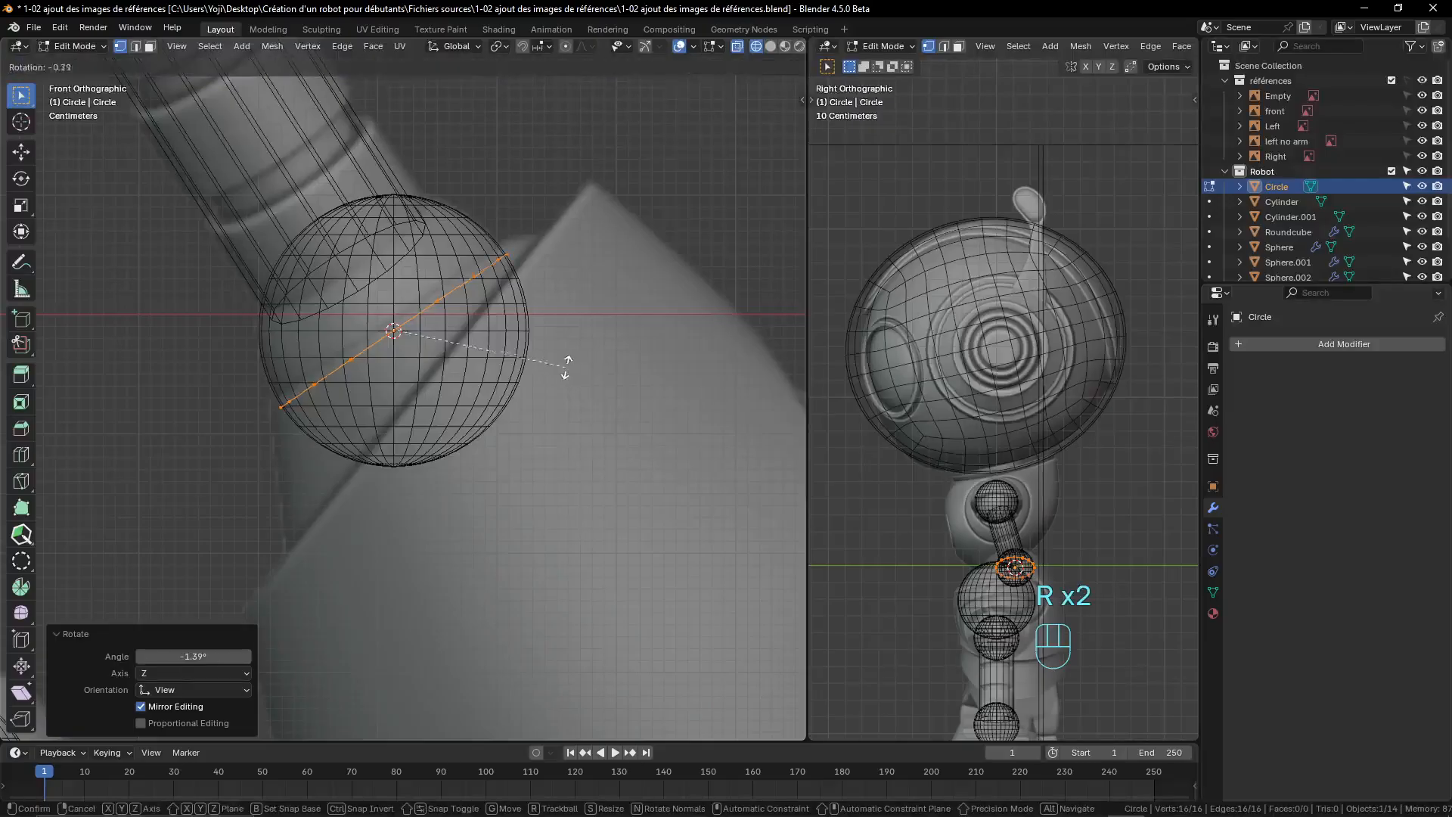
key("g")
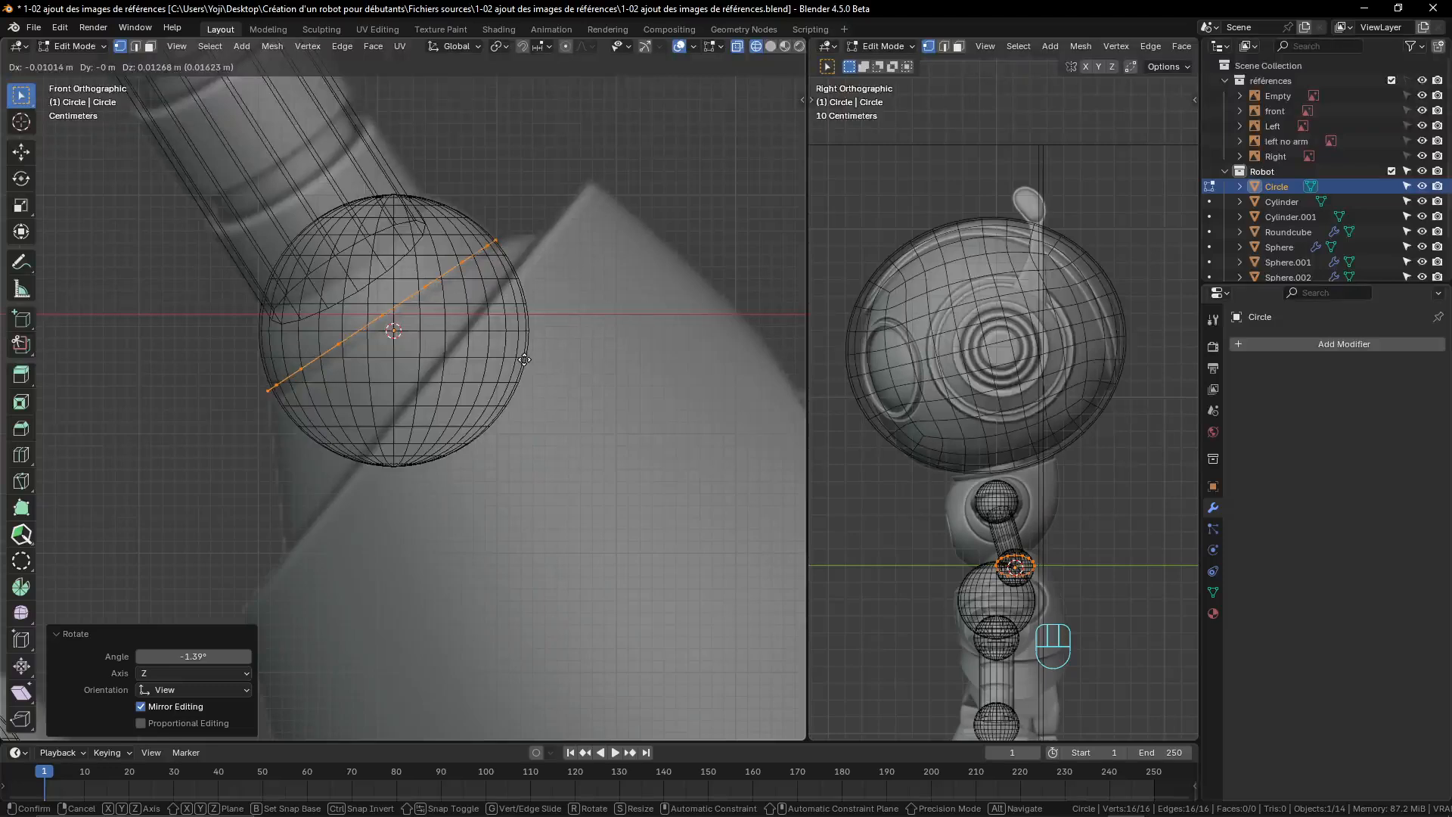
left_click(524, 361)
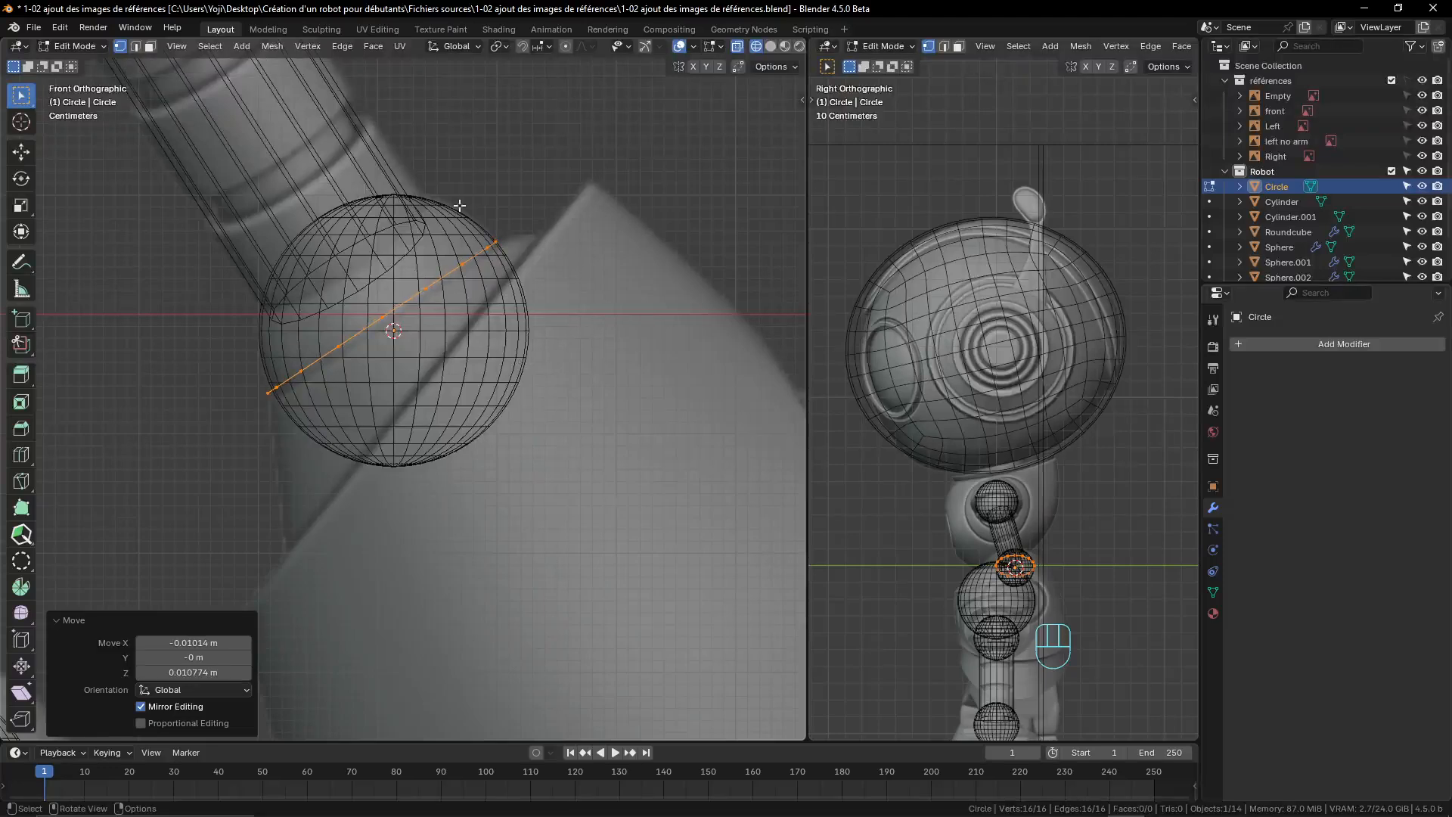
- Extrude the circle towards the forearm by about 0.025 m in X and -0.073 m in Z
scroll(439, 318, "down", 5)
scroll(454, 373, "up", 4)
scroll(477, 416, "down", 4)
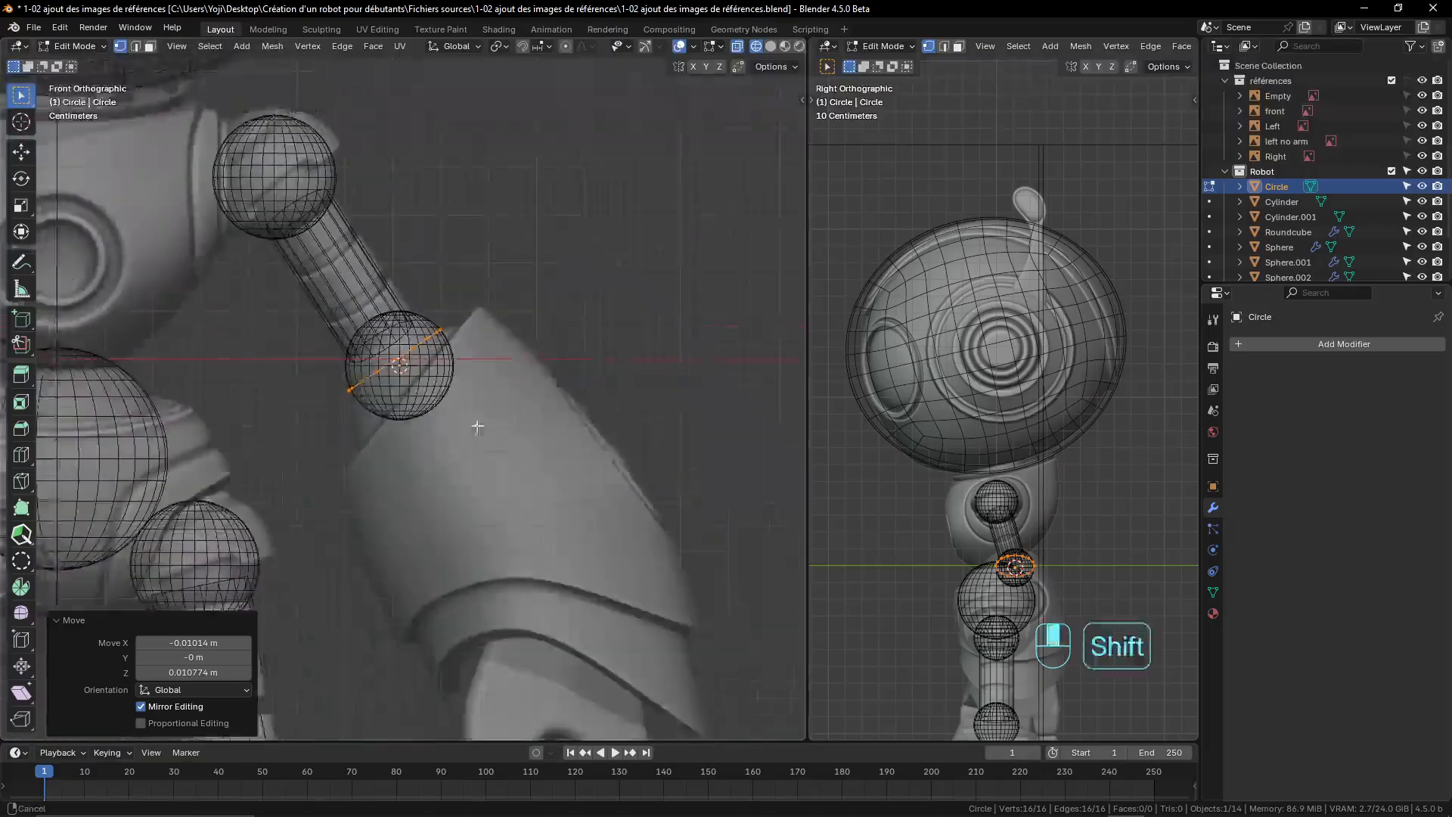
middle_click_drag(480, 425, 452, 367, "shift")
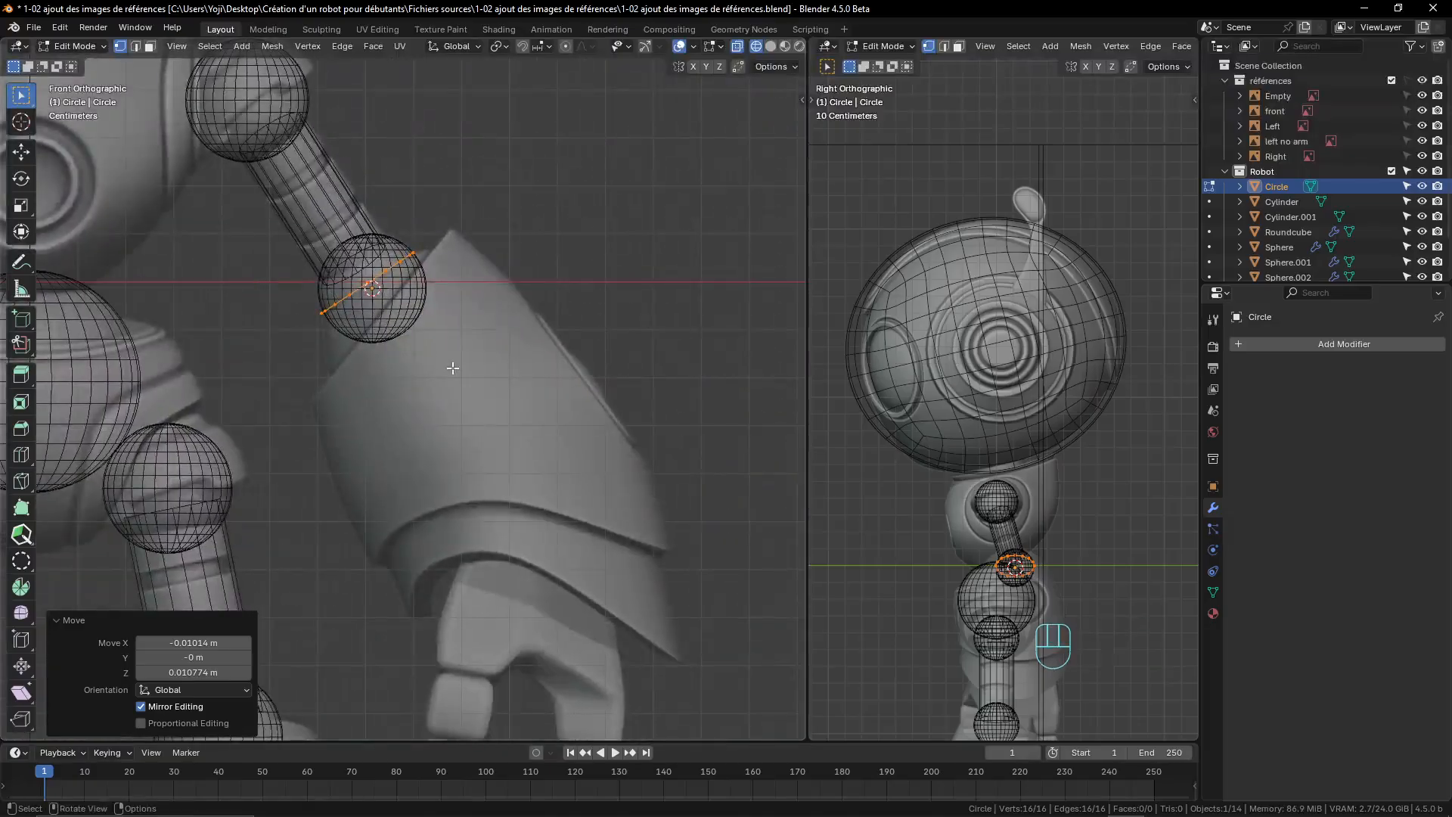
scroll(452, 367, "down", 2)
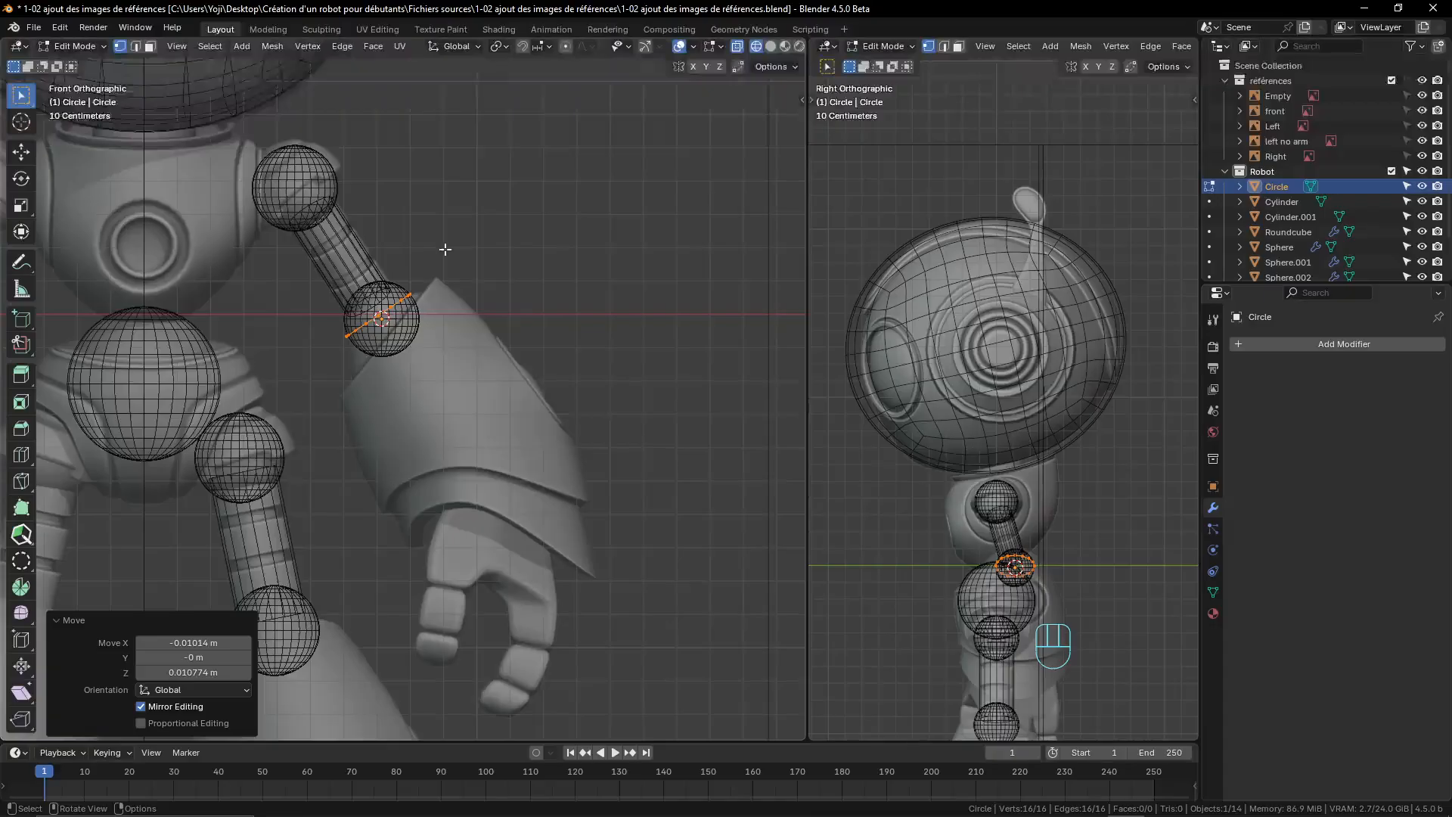
scroll(421, 289, "up", 4)
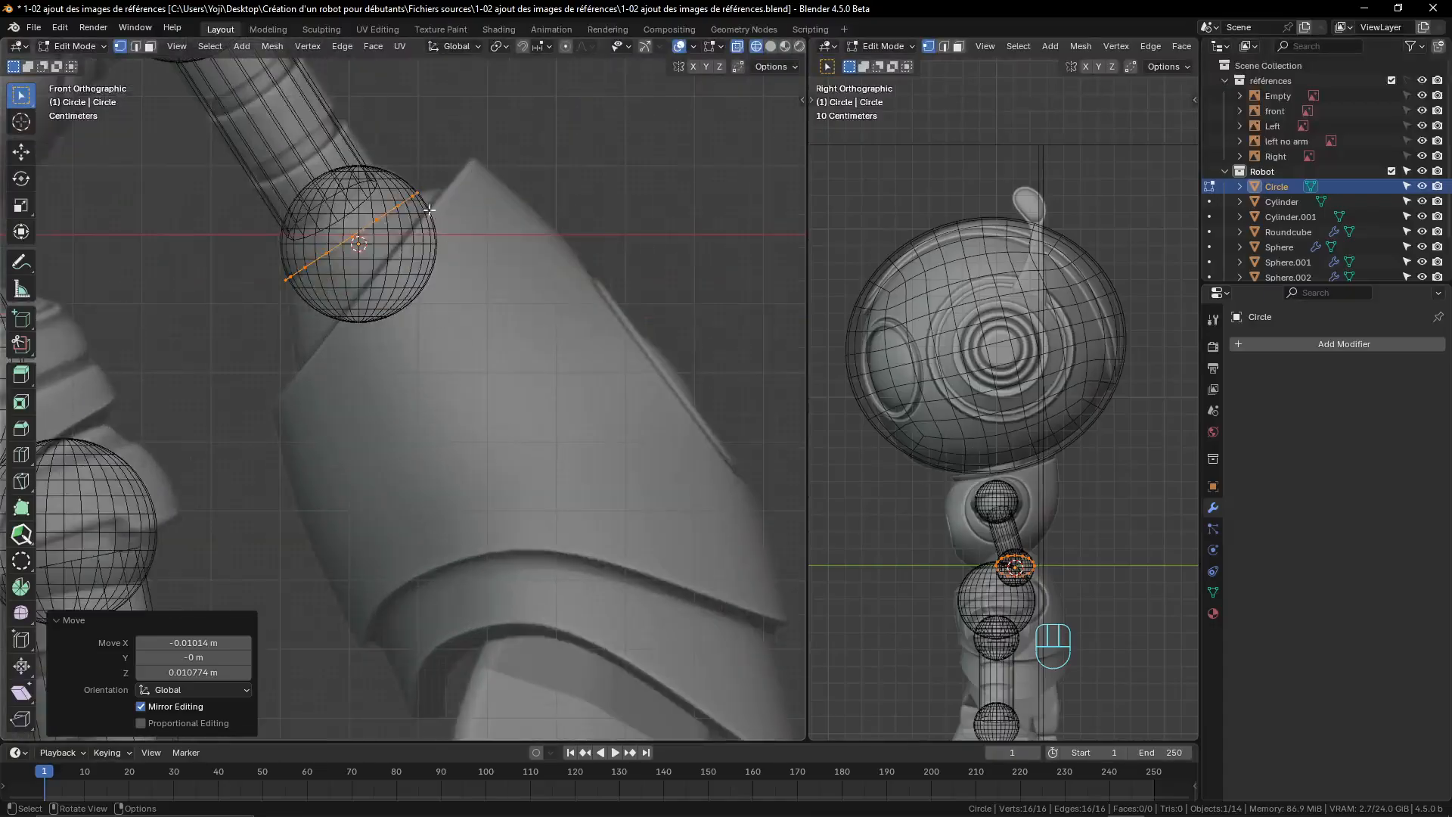
scroll(399, 359, "down", 4)
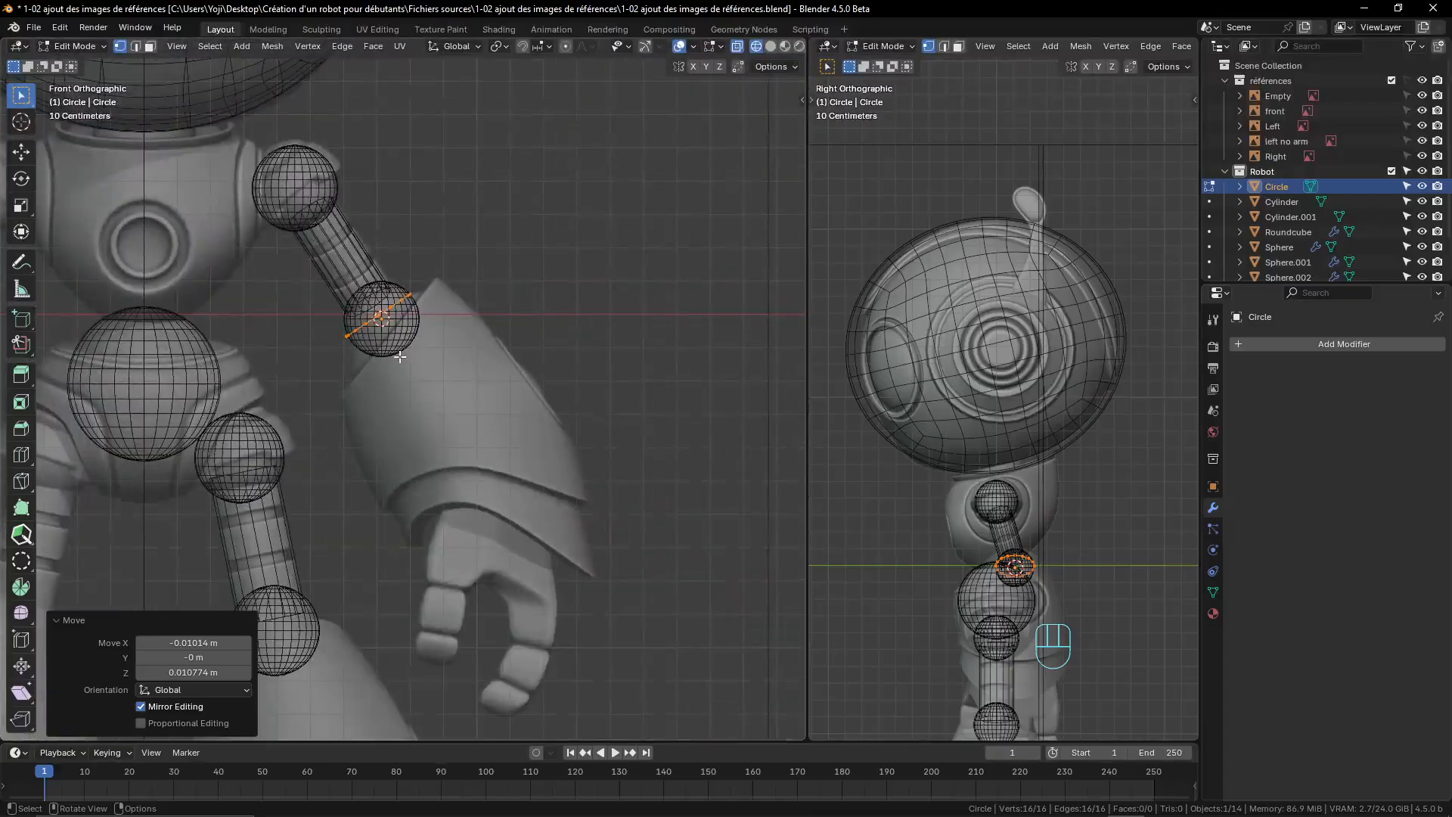
key("e")
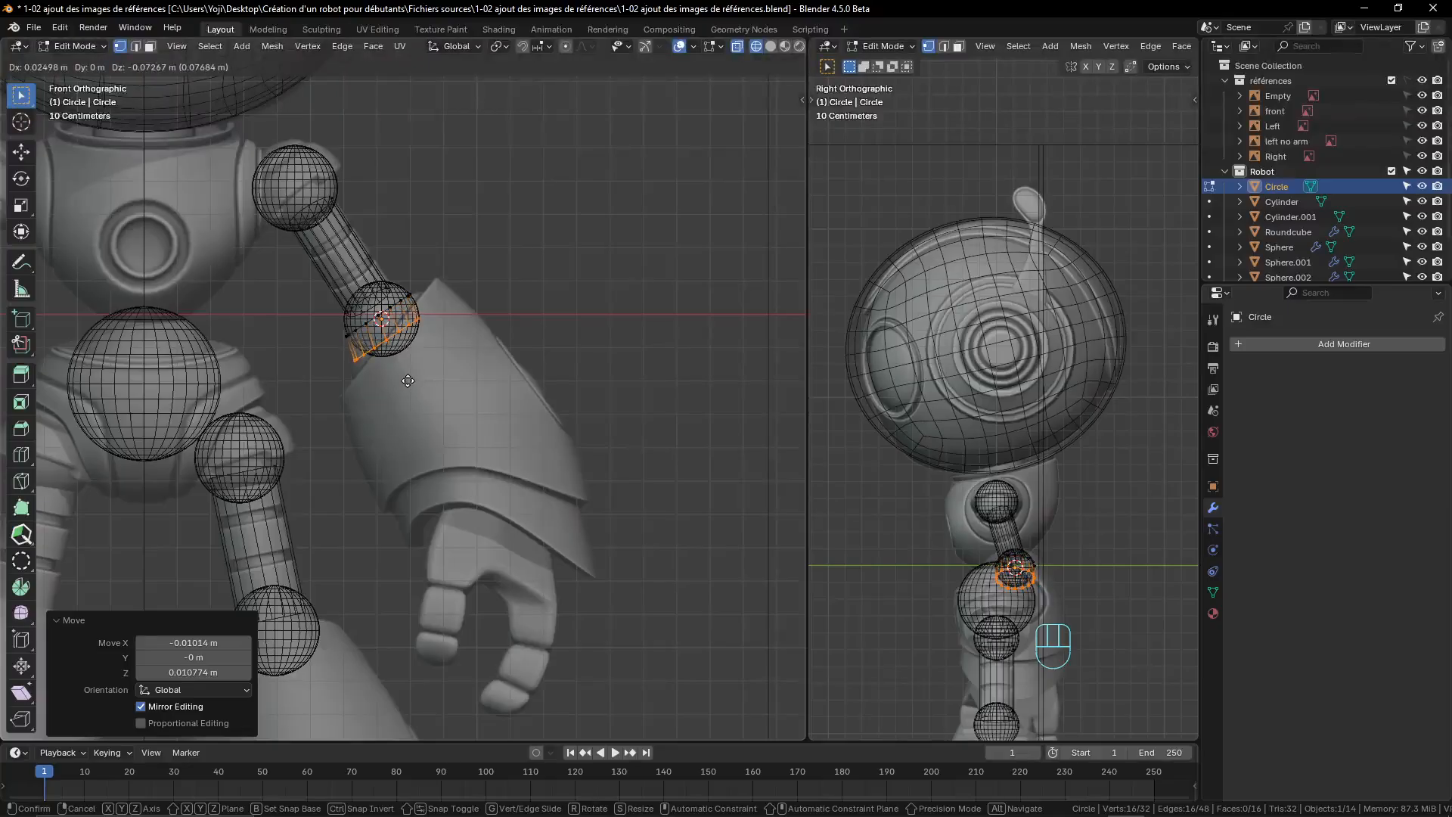
left_click(408, 380)
- Rotate the extruded ring -17.1° and enlarge it to match the upper edge of the forearm in the front reference
scroll(424, 389, "up", 4)
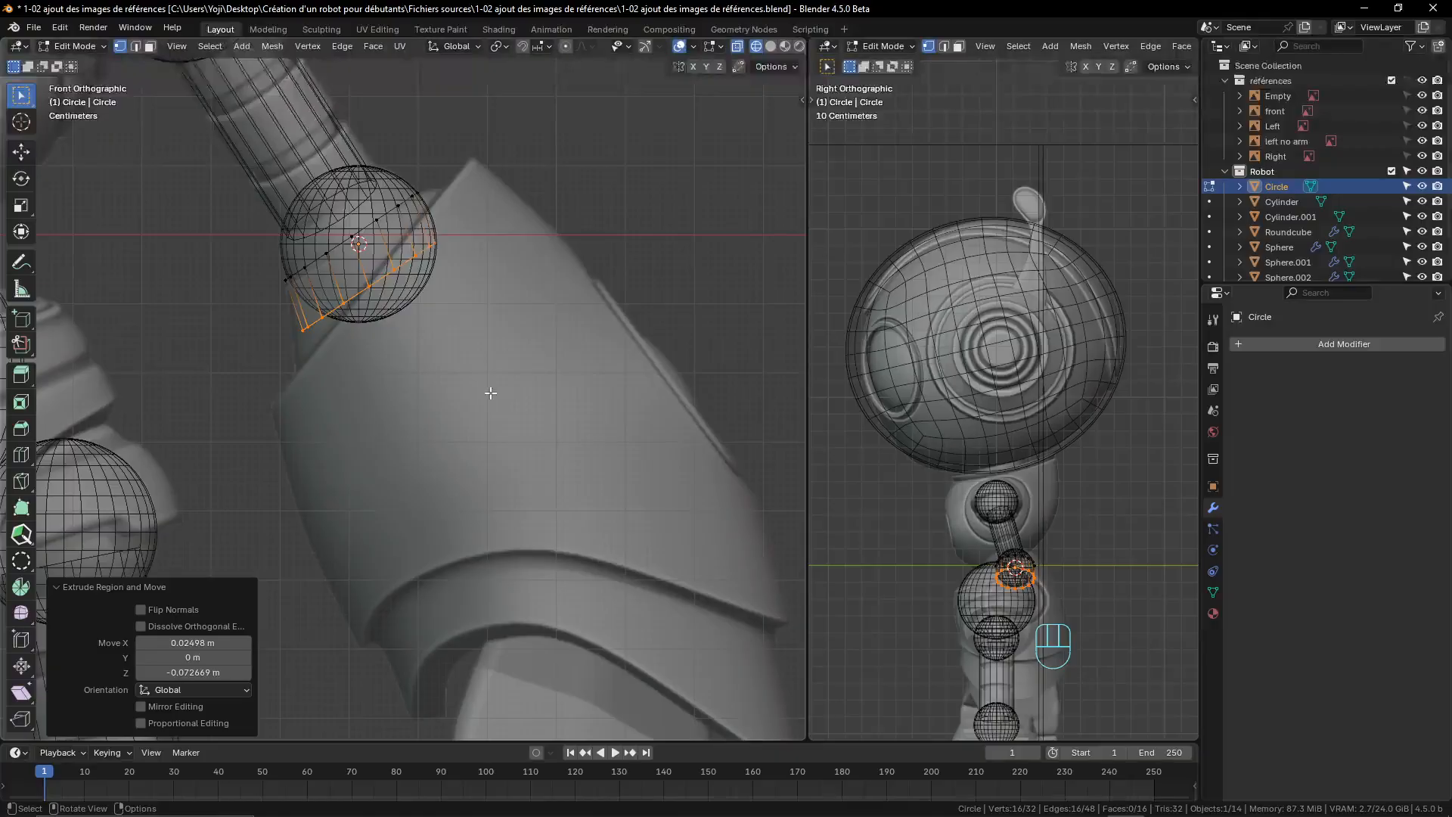
key("r")
left_click(492, 337)
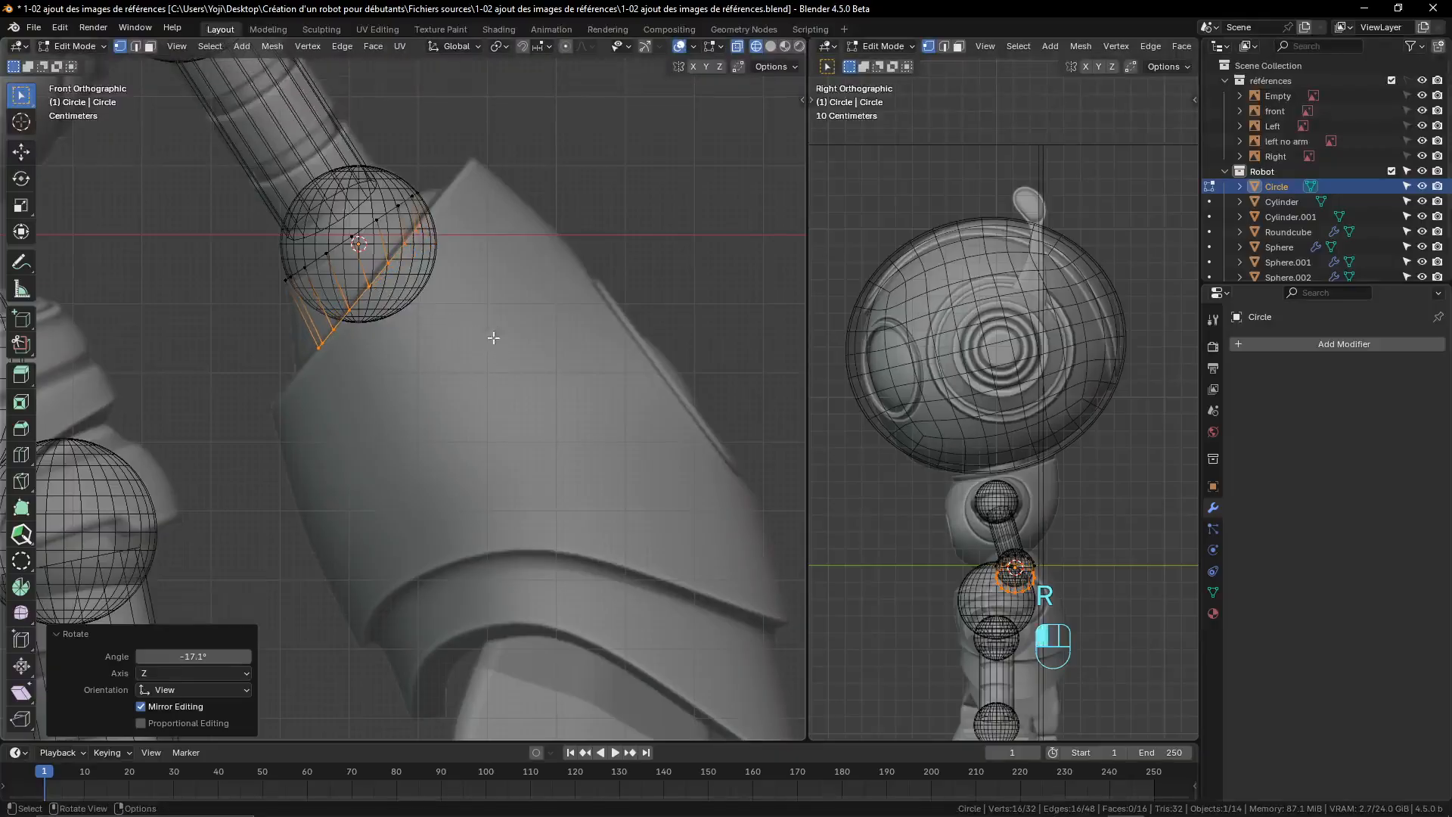
key("s")
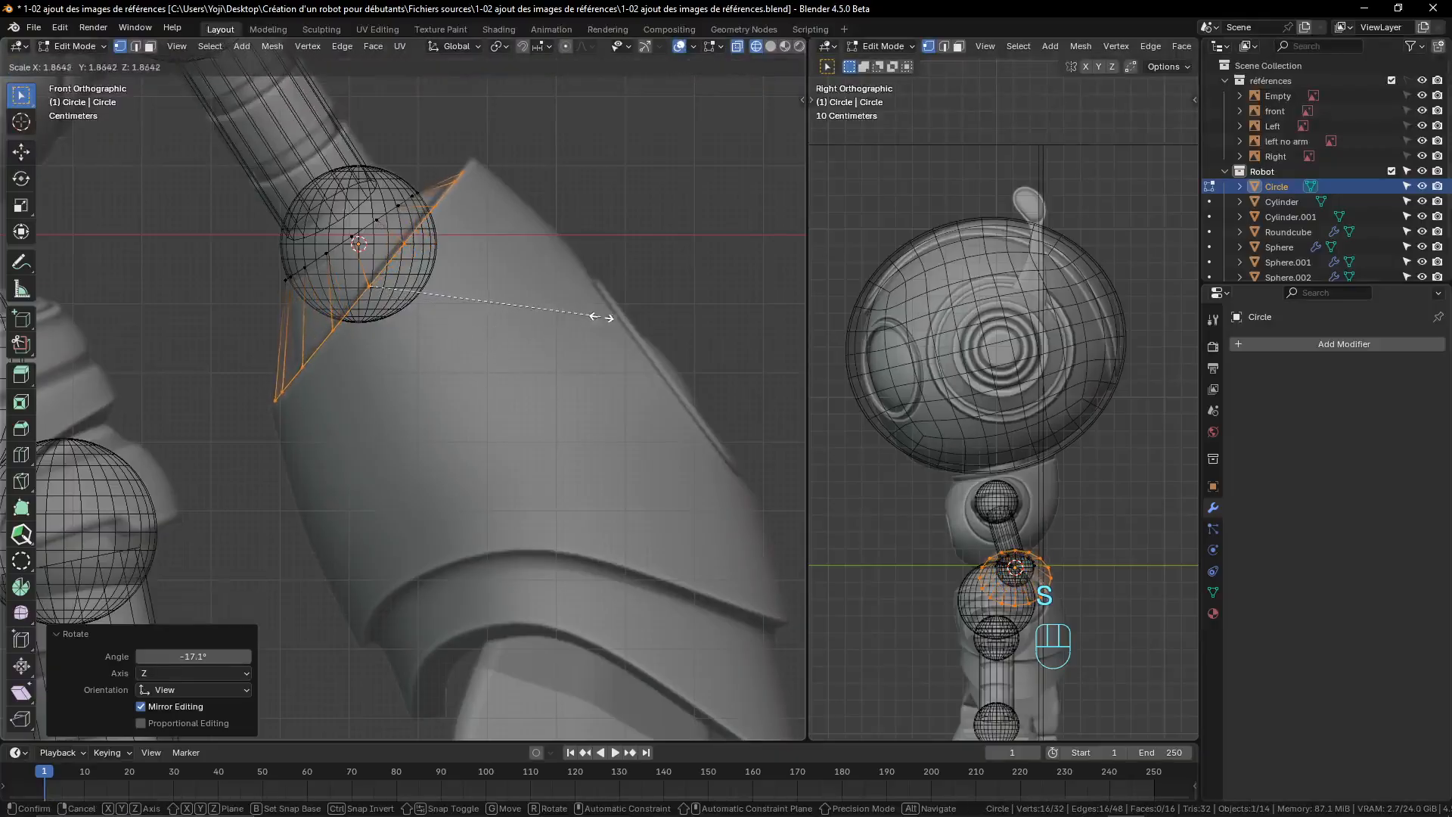
left_click(614, 317)
key("g")
left_click(617, 315)
left_click(625, 316)
- Hide the "left no arm" reference image so the forearm reference shows clearly in the side view
scroll(1047, 560, "down", 4)
scroll(1045, 533, "up", 5)
middle_click_drag(1044, 525, 1011, 257, "shift")
scroll(1016, 344, "up", 4)
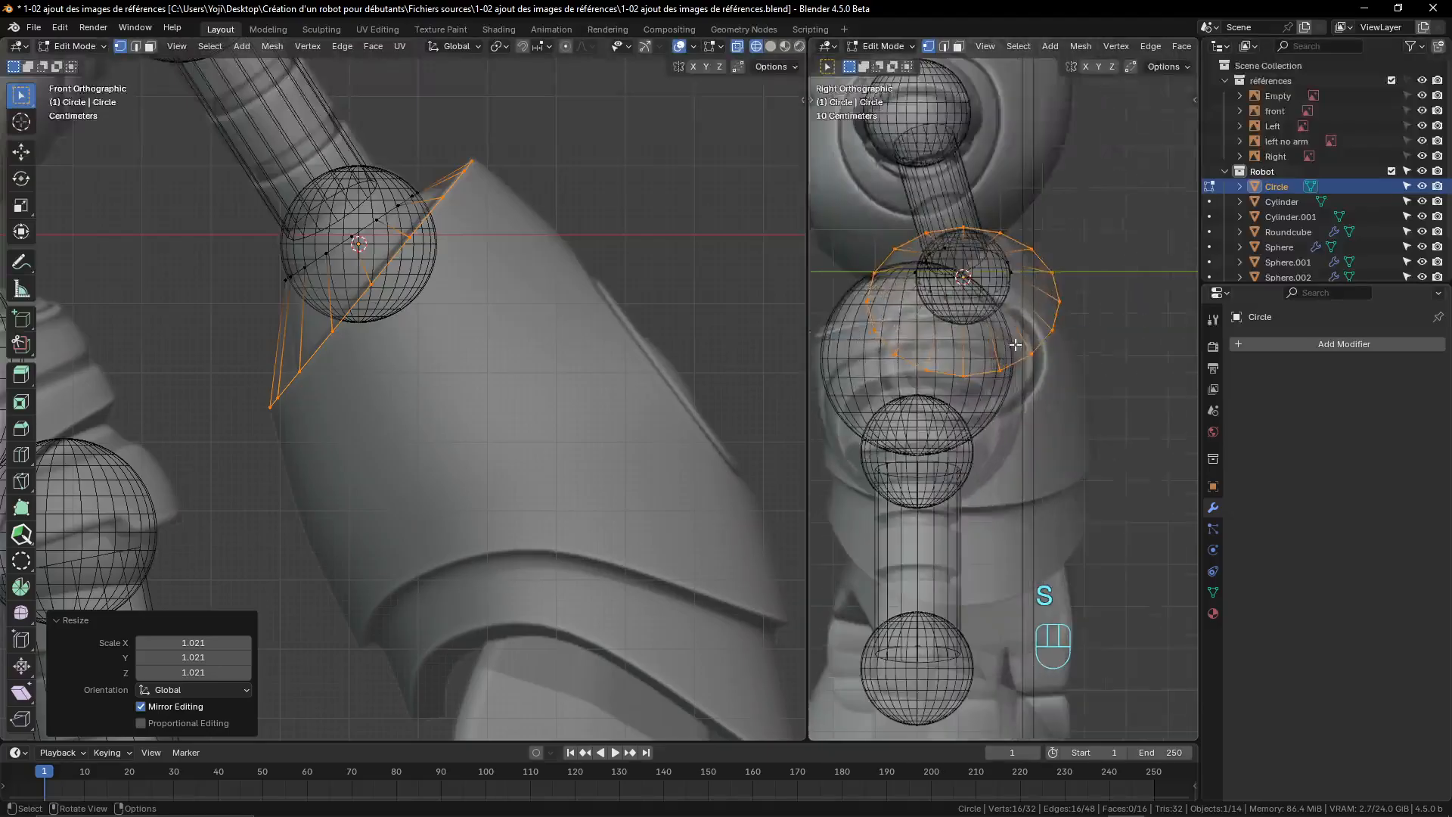
scroll(1016, 344, "down", 2)
scroll(1015, 344, "down", 1)
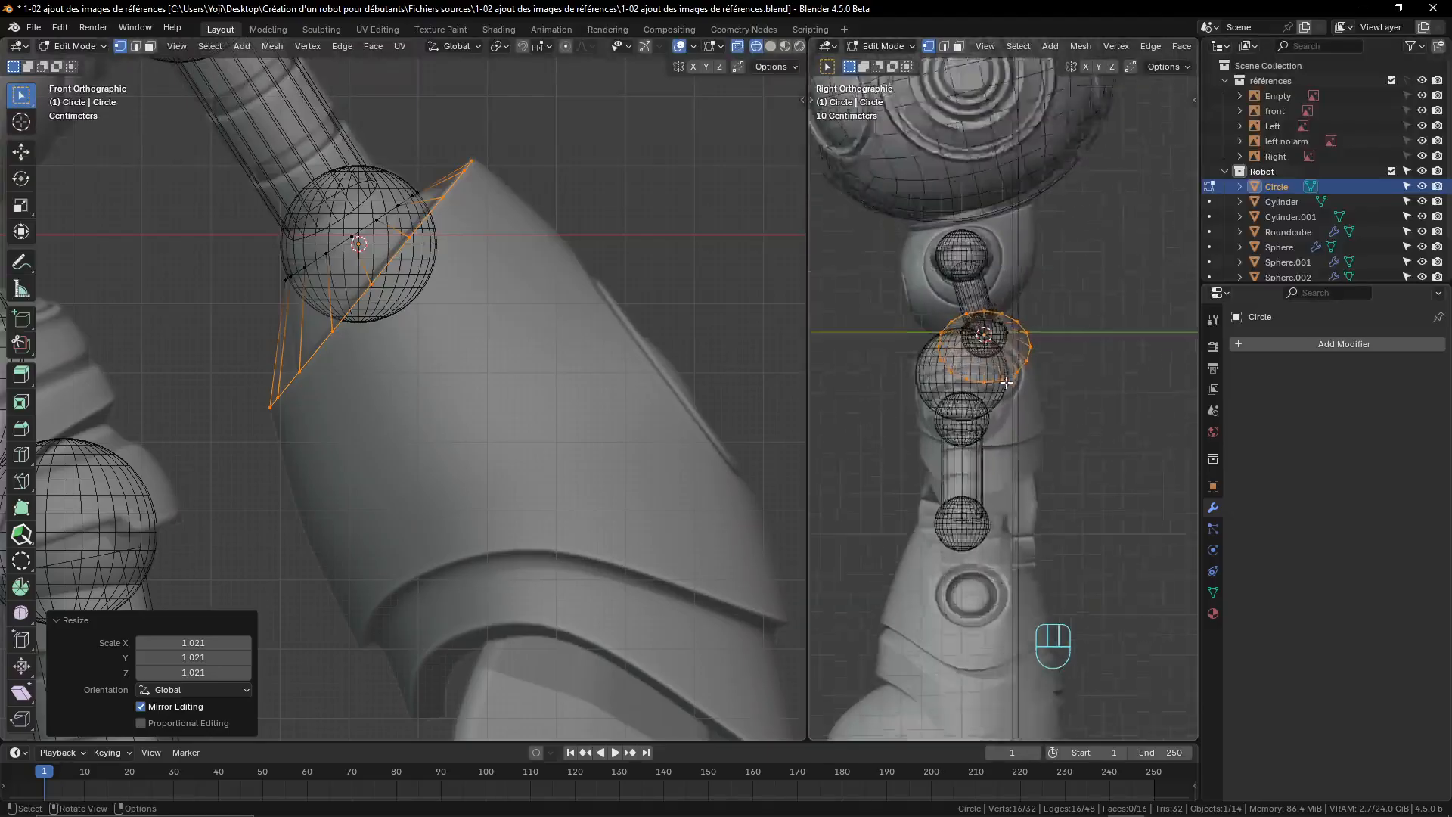
middle_click_drag(1016, 344, 1017, 346, "shift")
scroll(1013, 370, "up", 1)
scroll(1012, 370, "down", 1)
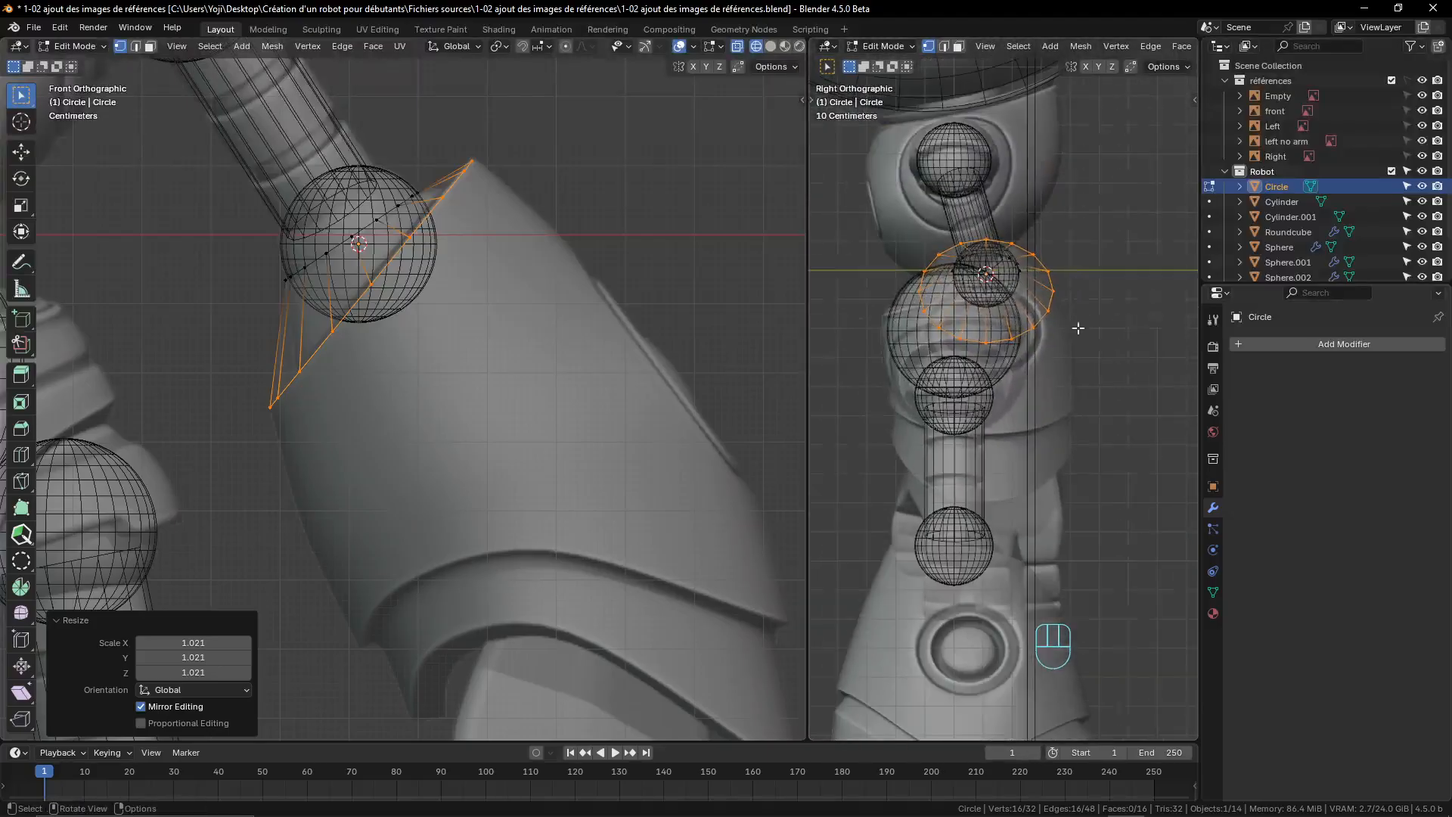
left_click(1423, 142)
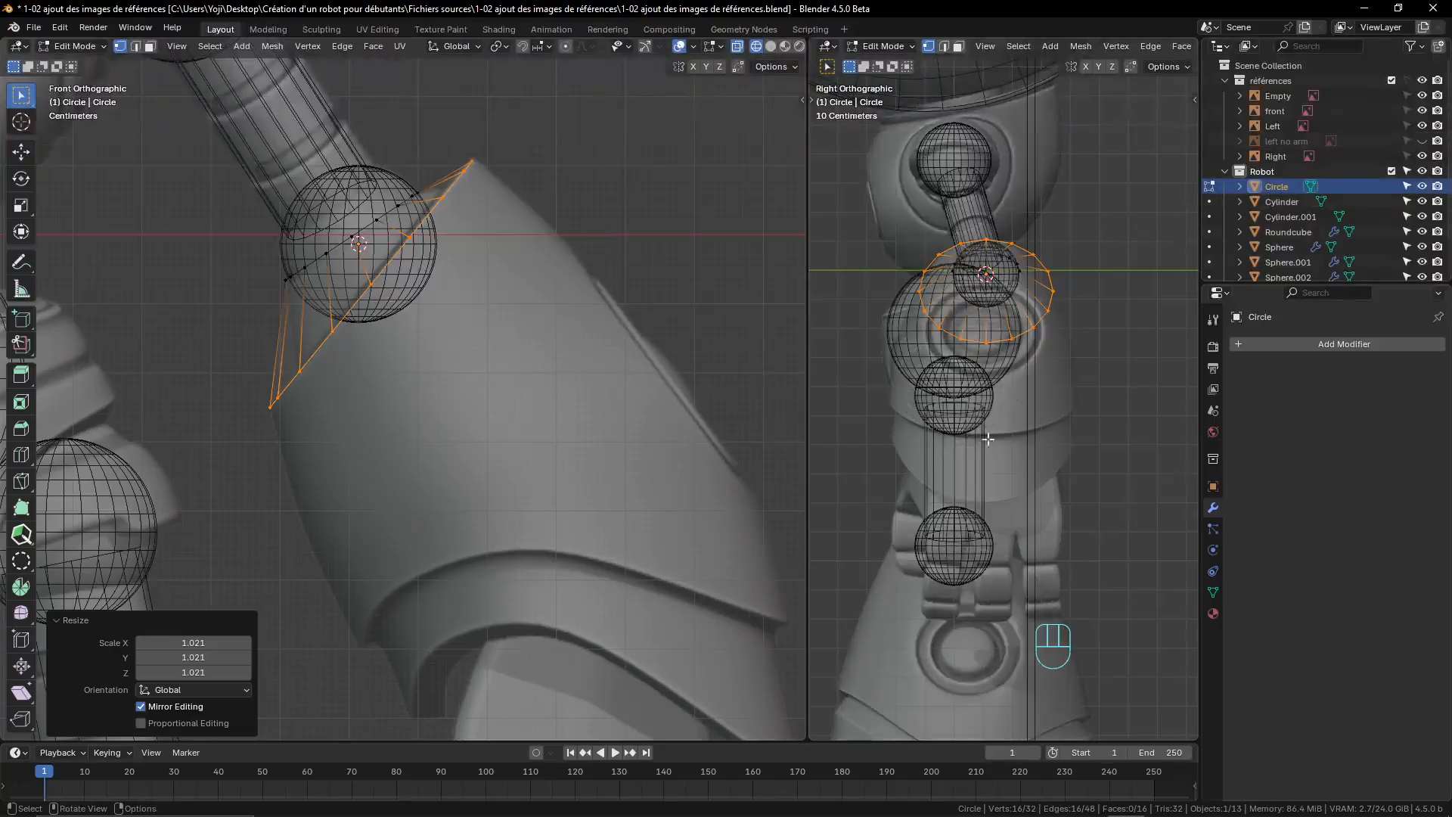
scroll(931, 440, "up", 2)
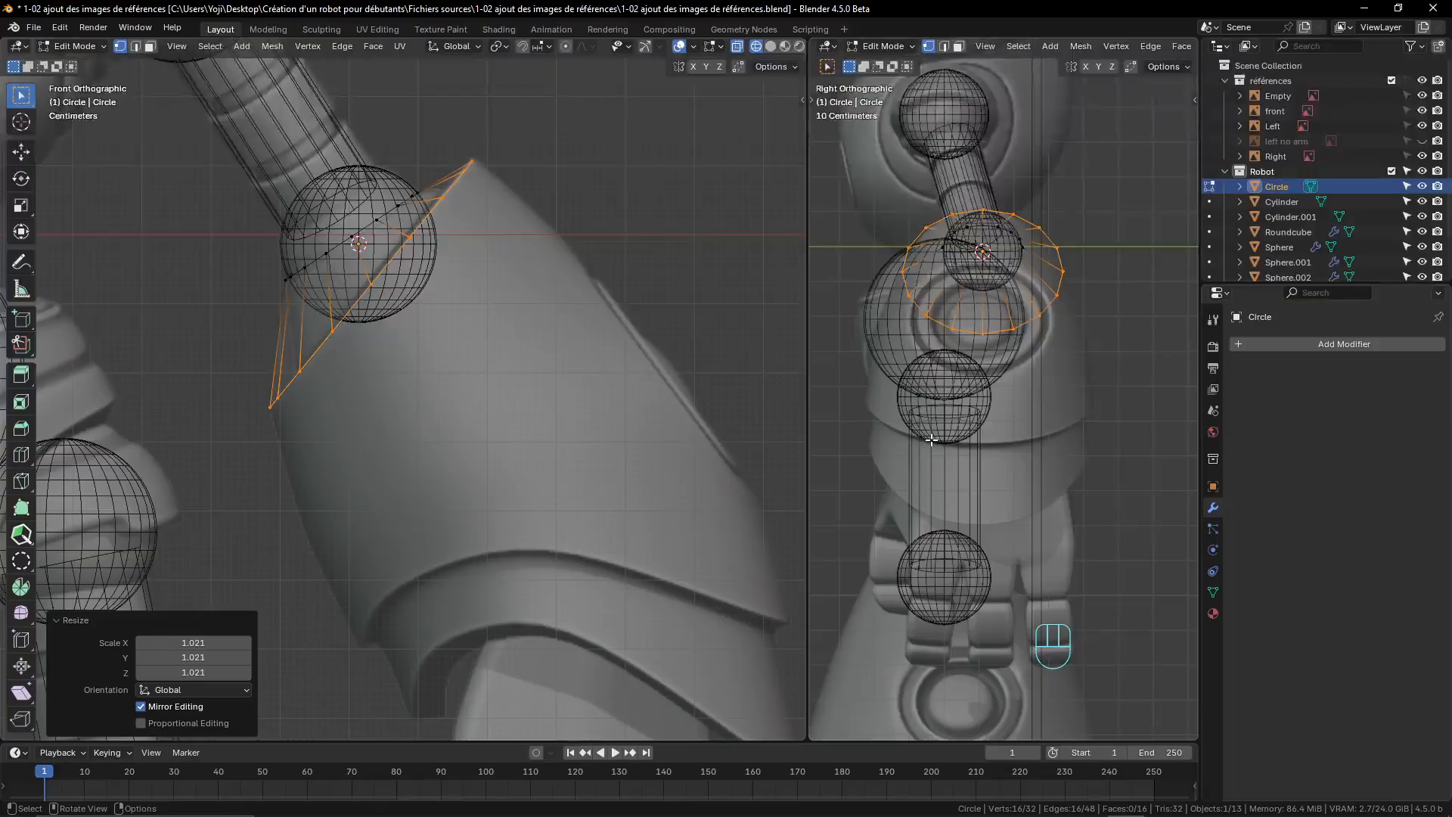
- Extrude the ring down to about the middle of the forearm and rotate the new ring 18° in the front view
scroll(959, 380, "up", 3)
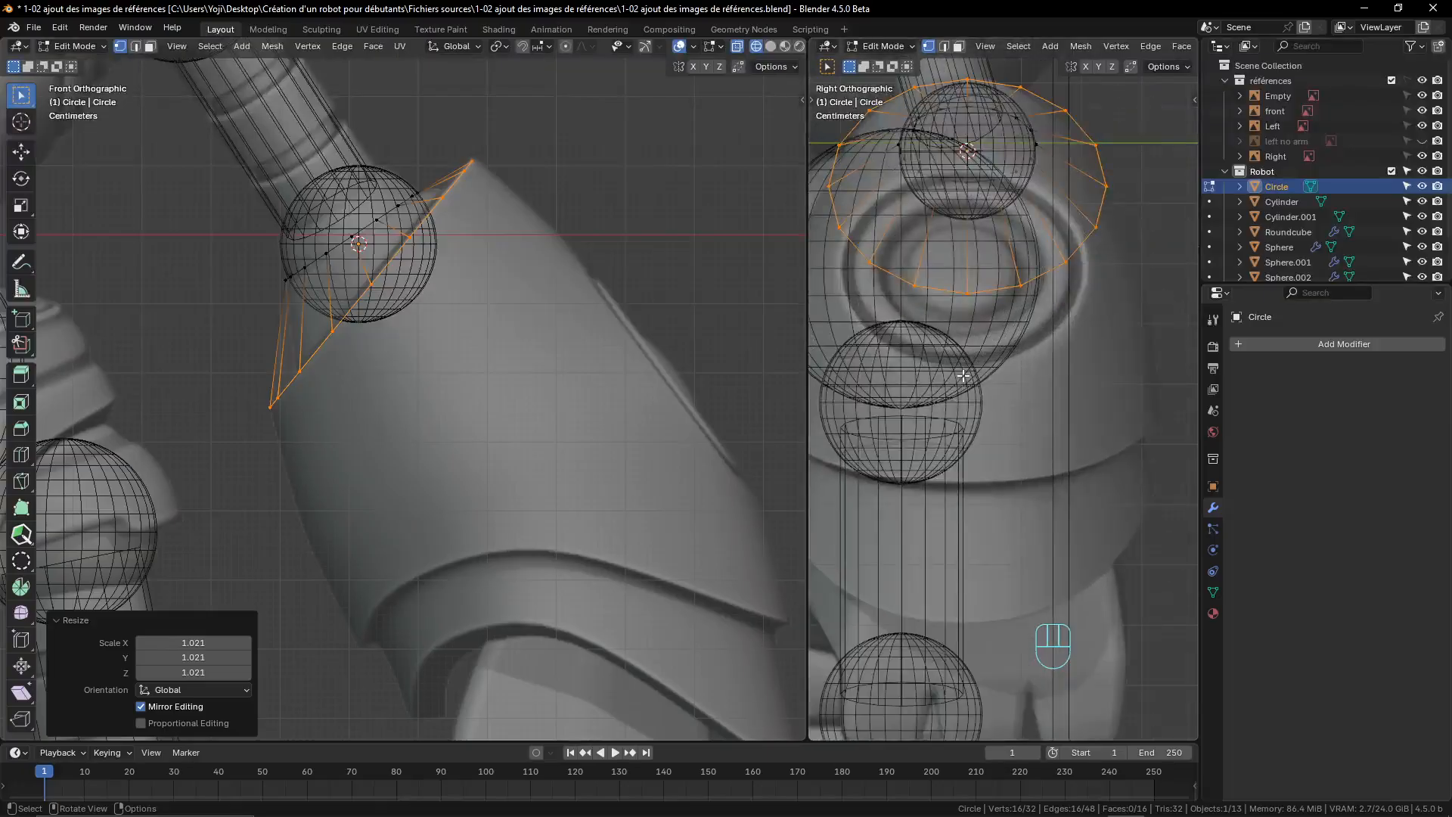
scroll(963, 376, "down", 3)
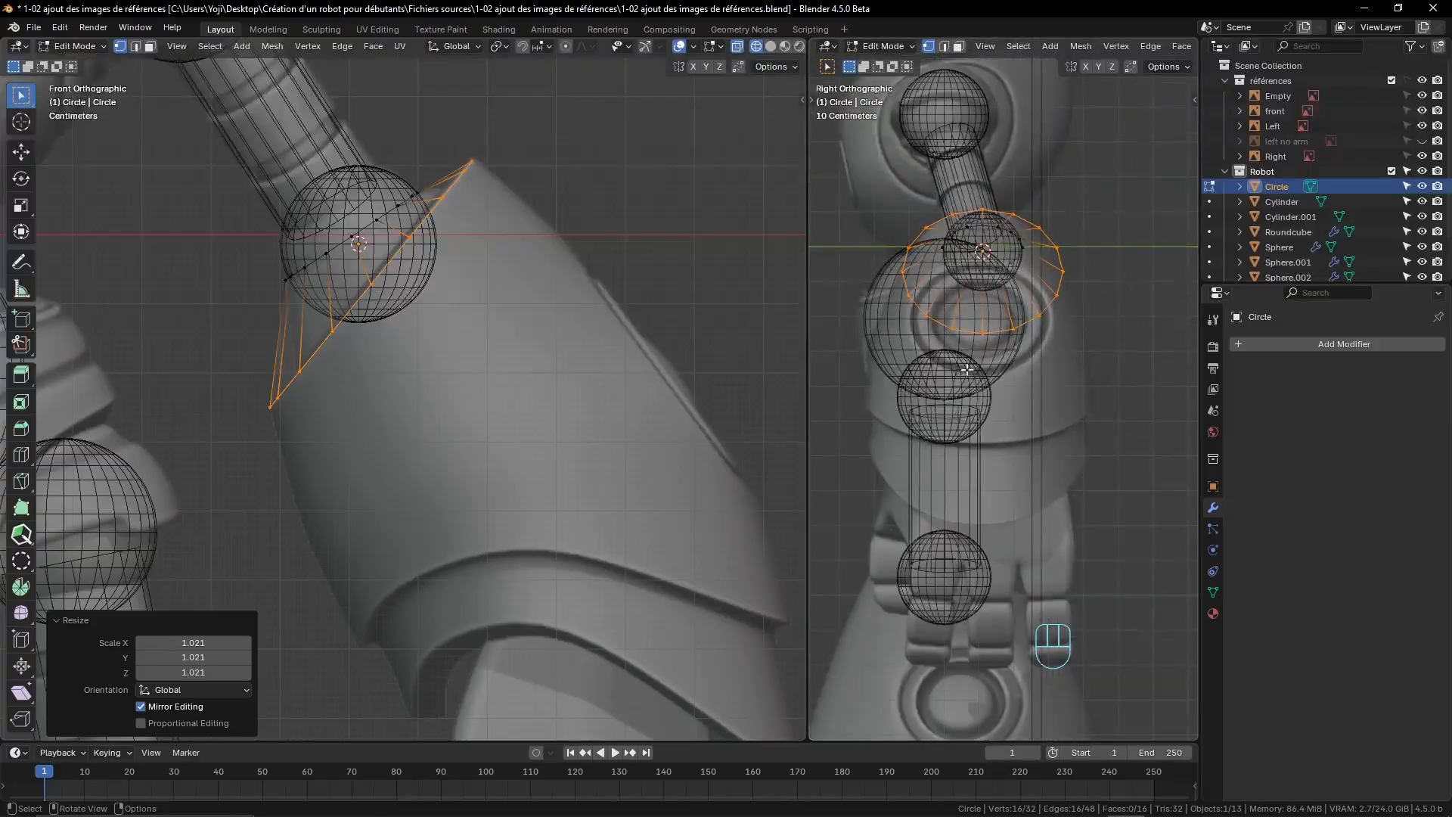
scroll(447, 407, "down", 3)
middle_click_drag(447, 406, 427, 318, "shift")
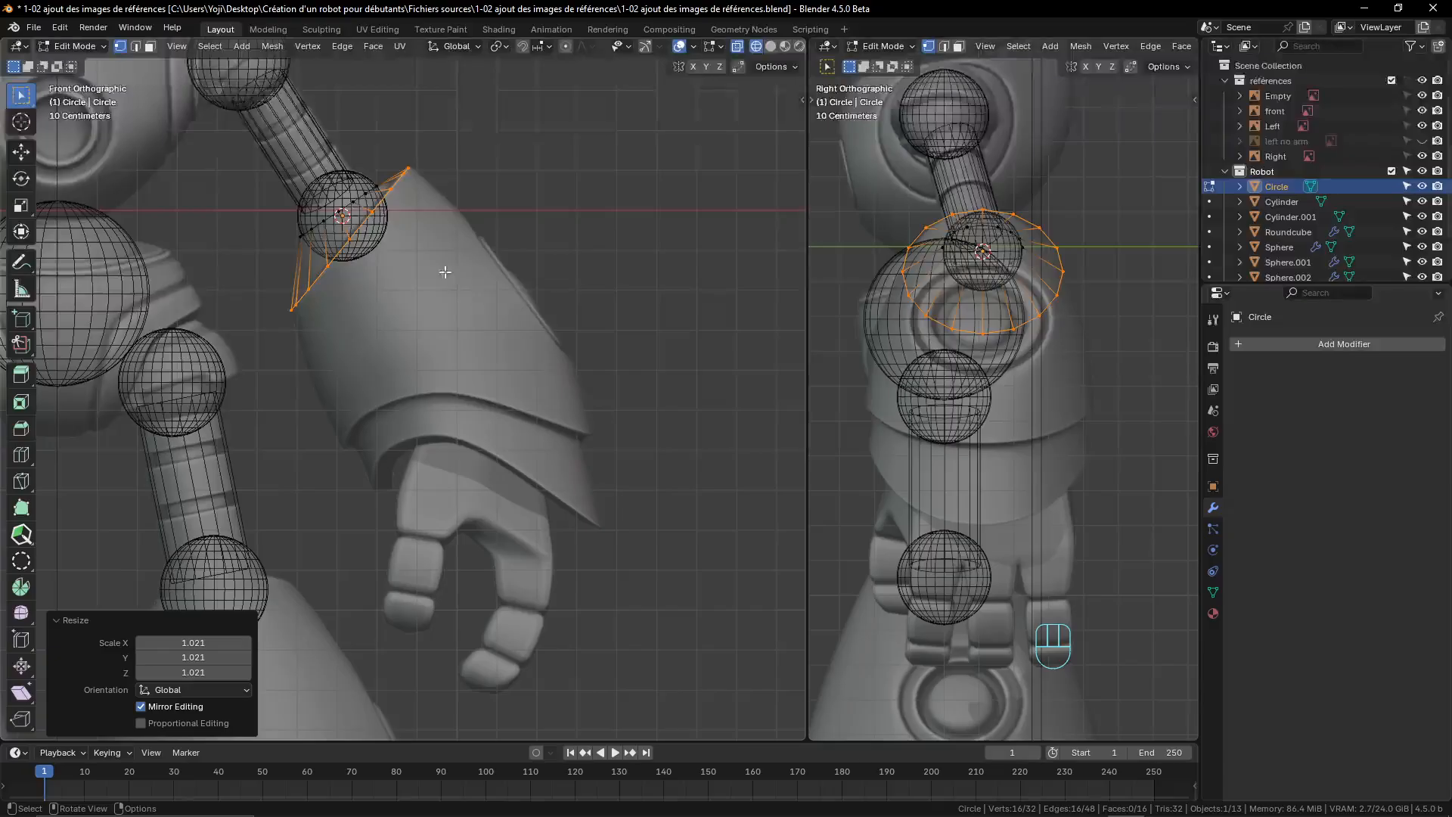
key("e")
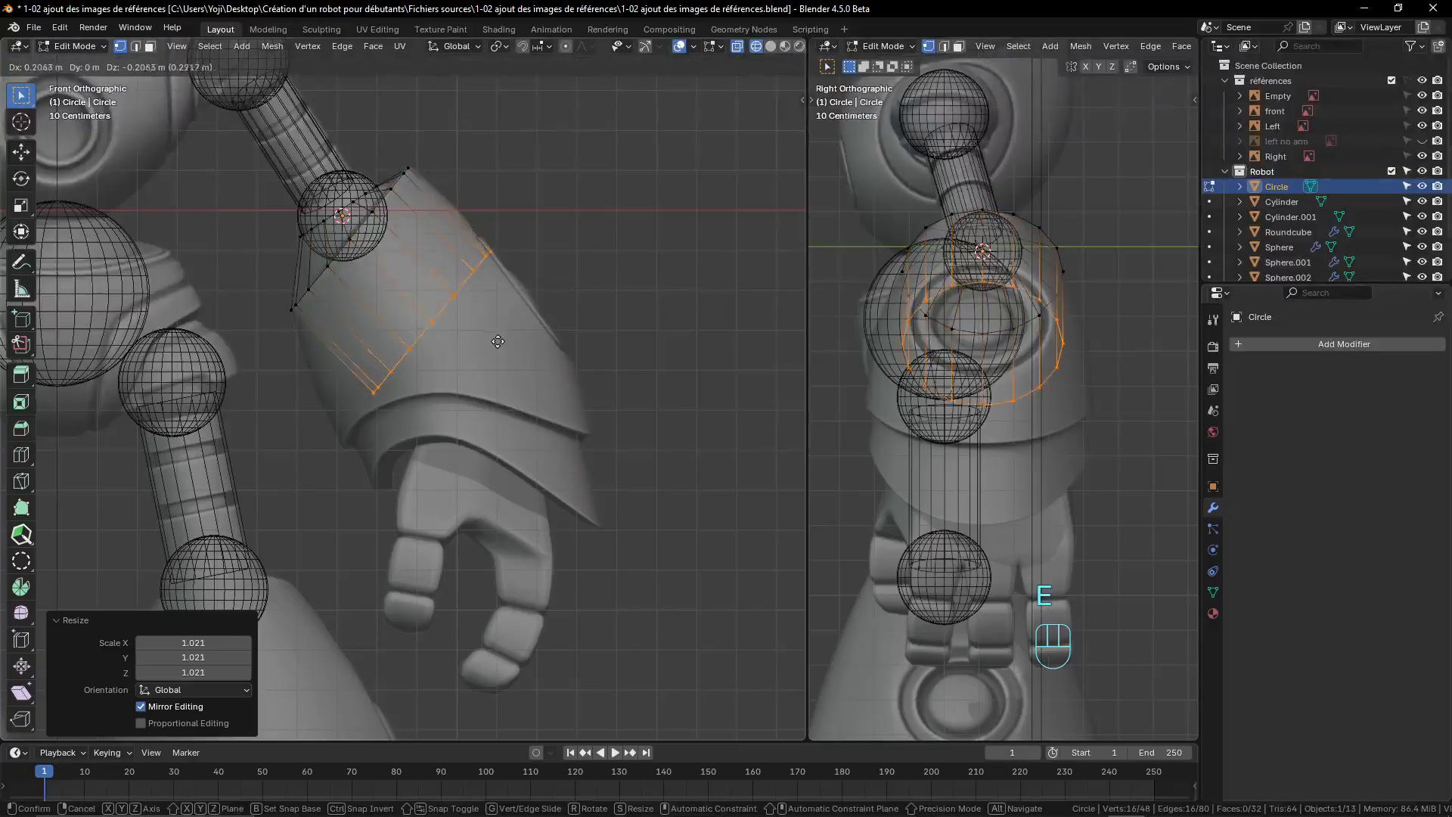
left_click(486, 357)
key("r")
left_click(549, 332)
- Scale the new ring by about 1.20, shift it about -0.011 m in X and Z, and enlarge it another 1.008 times
key("s")
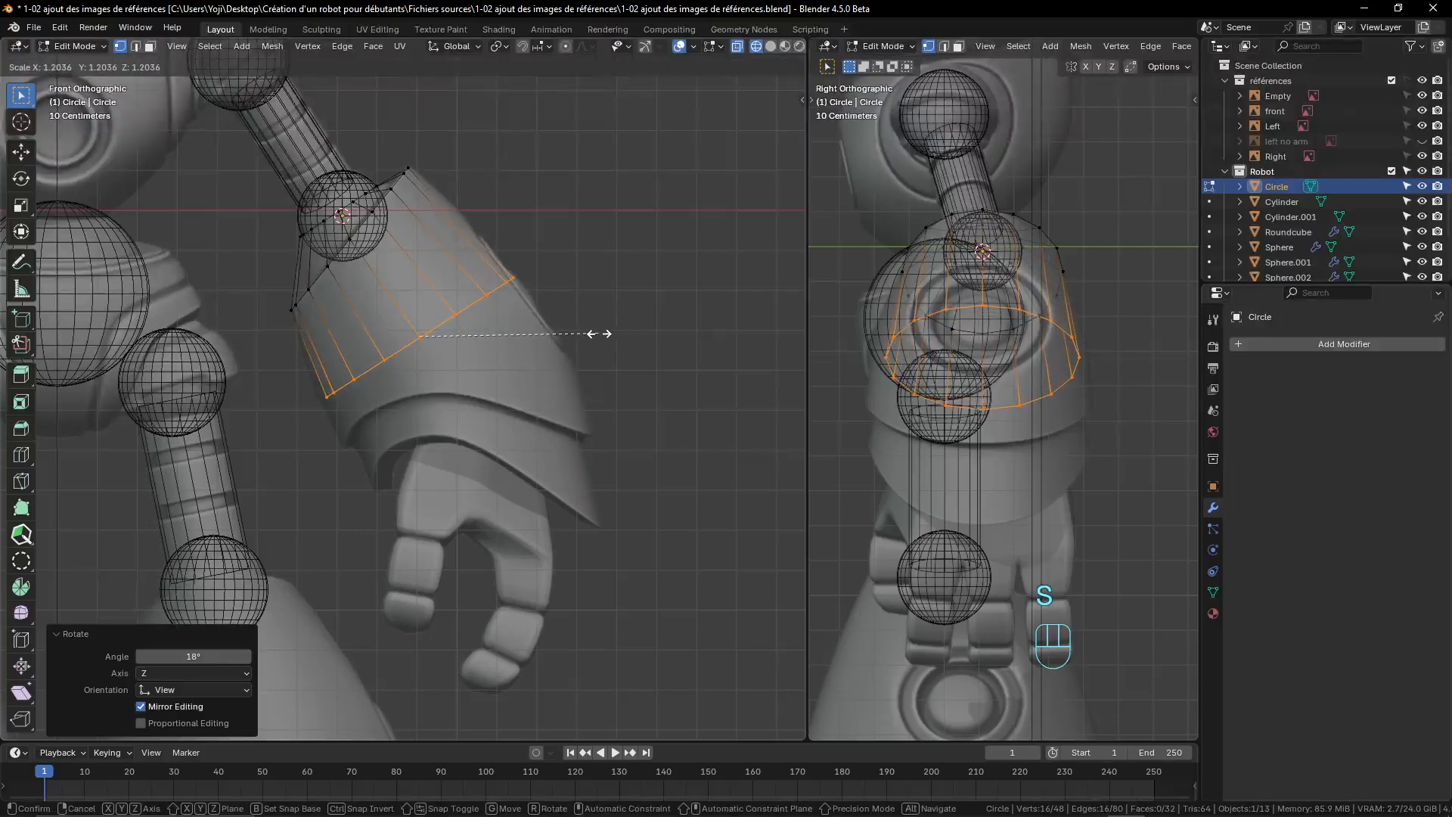
left_click(599, 333)
key("g")
left_click(592, 341)
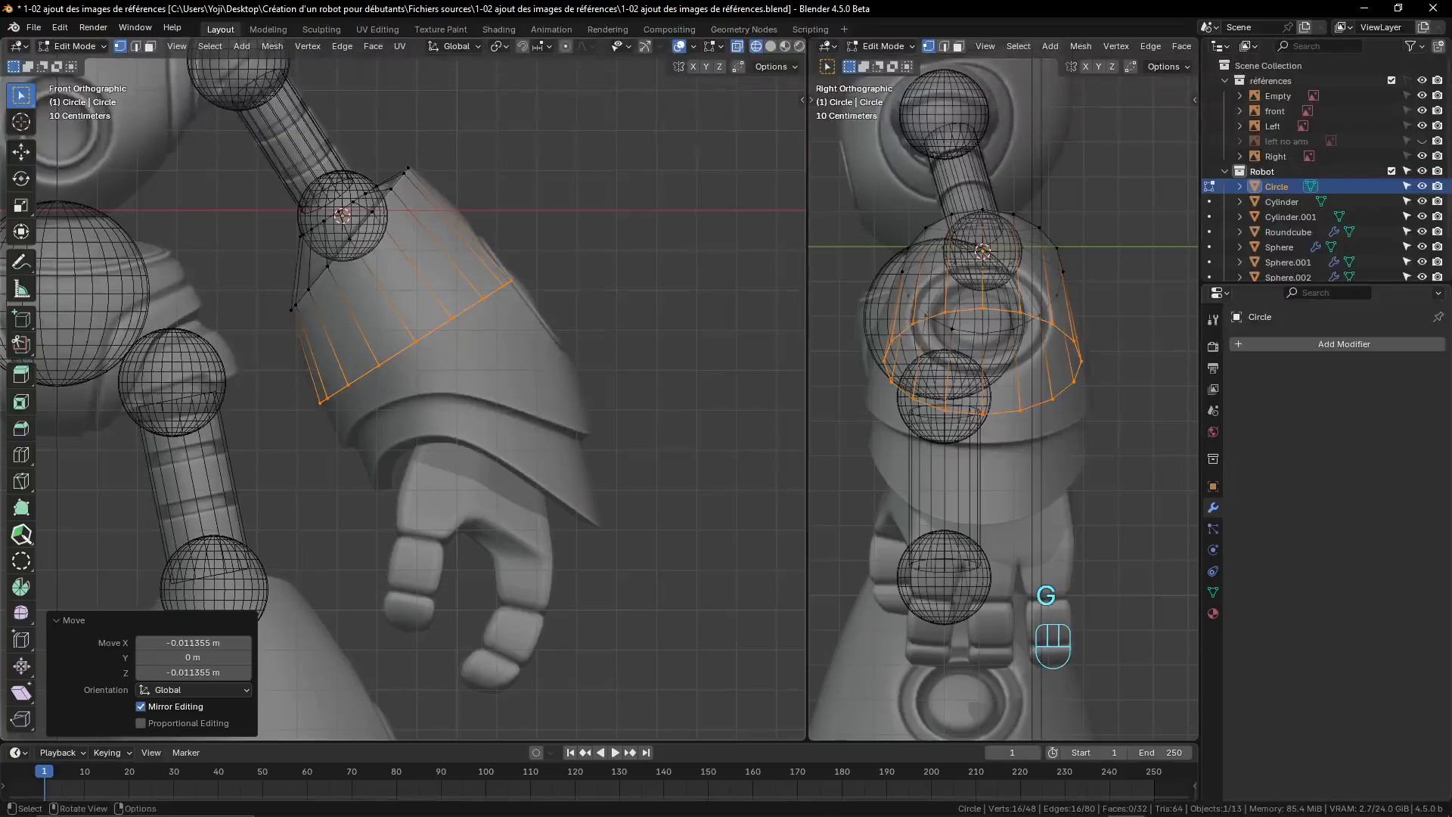
key("s")
left_click(611, 331)
- Shift the mid-forearm ring about 0.009 m in X and 0.002 m in Z, and scale it by 1.022
scroll(581, 381, "down", 3)
scroll(564, 412, "up", 4)
middle_click_drag(559, 395, 547, 388, "shift")
key("g")
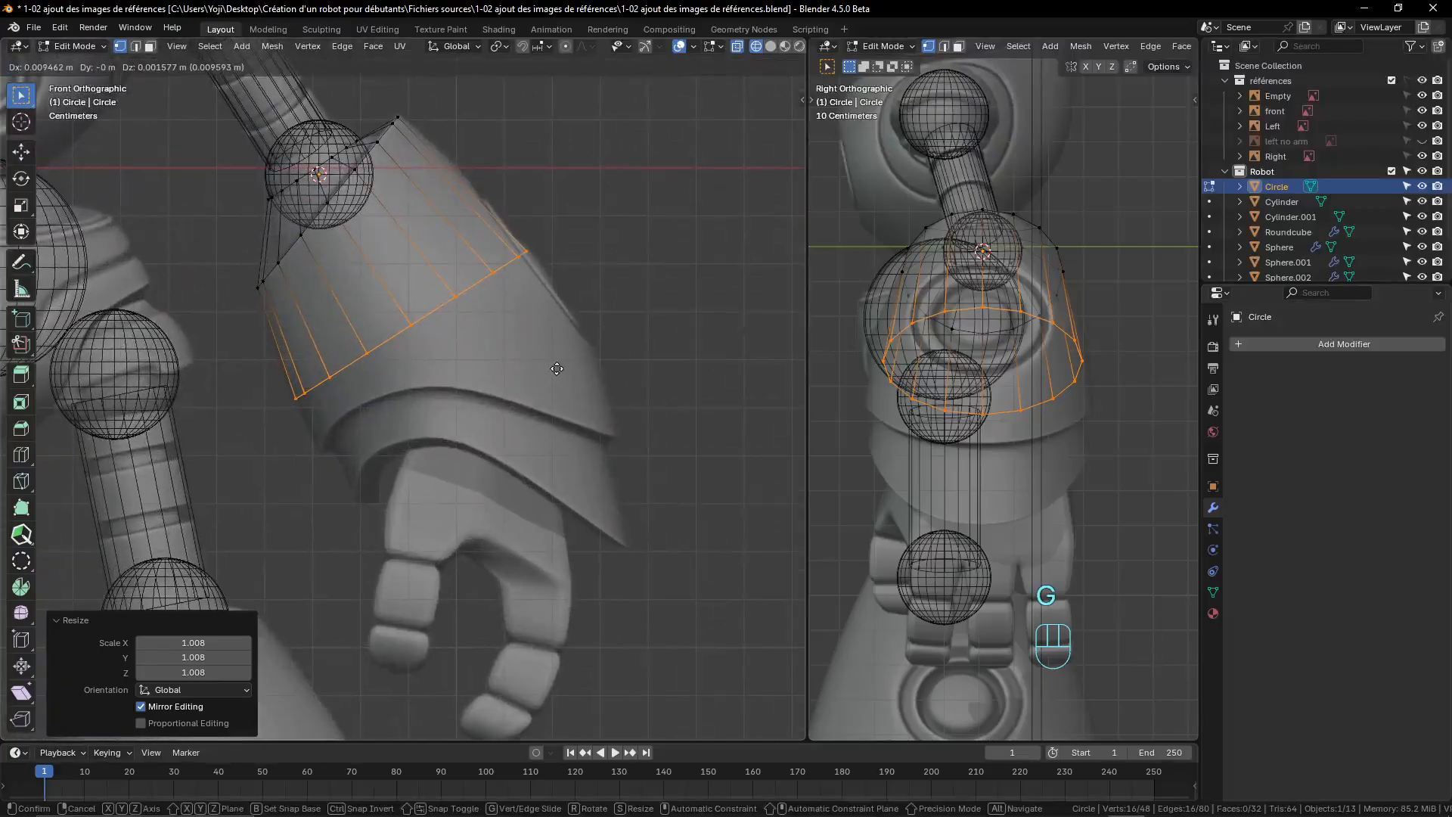
left_click(556, 368)
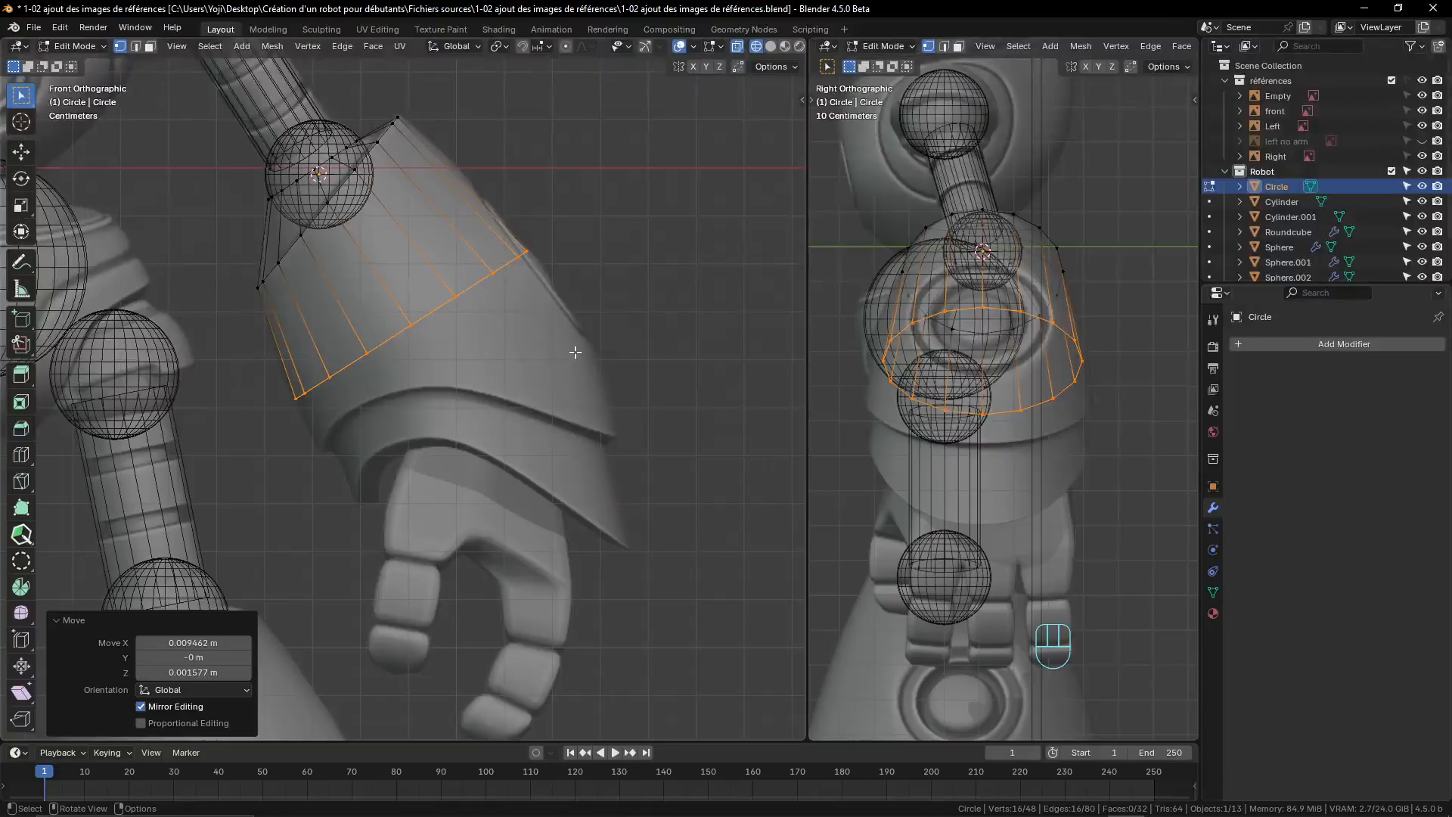
key("s")
left_click(580, 352)
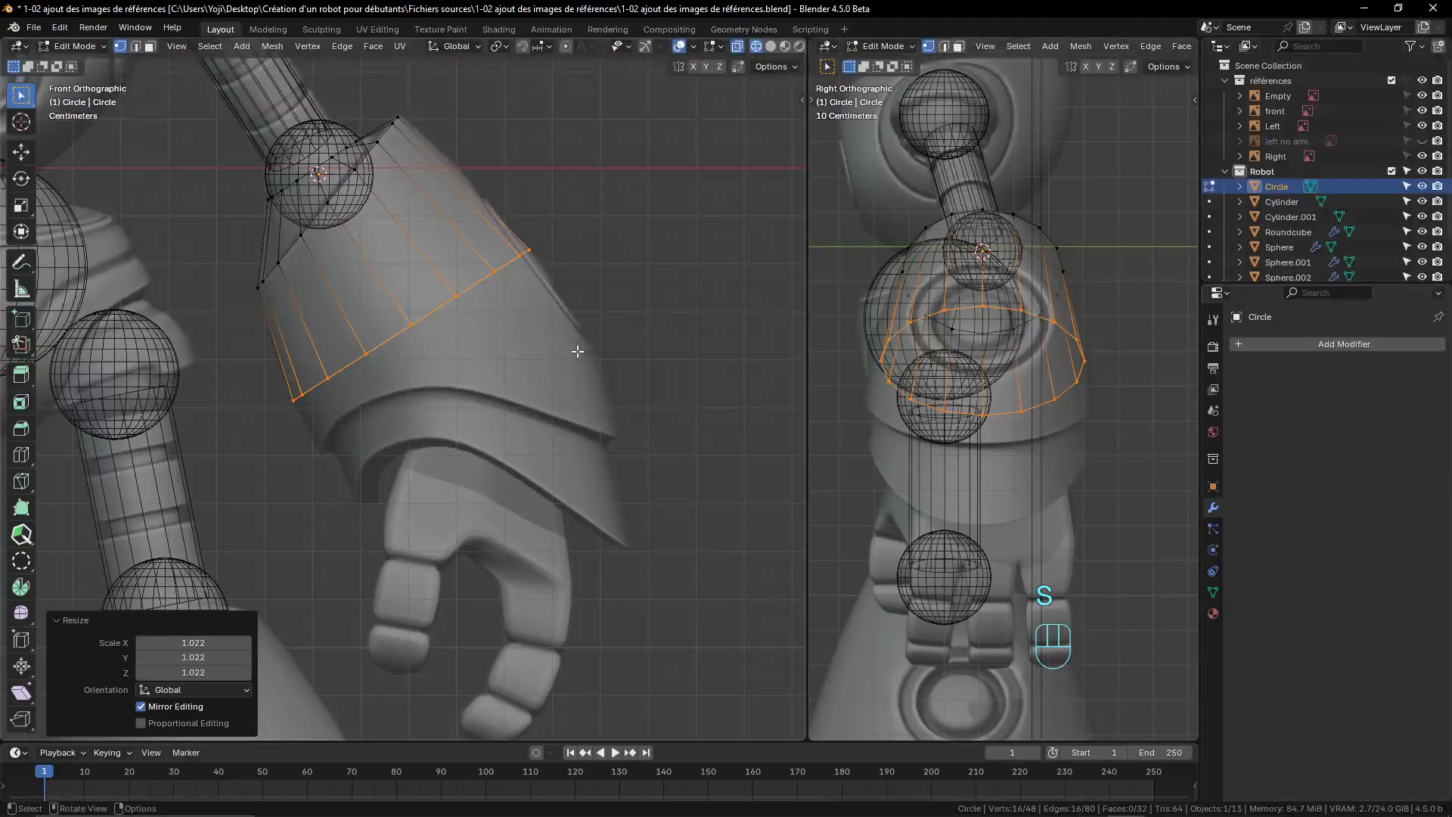
- Extrude the ring towards the wrist by about 0.169 m in X and -0.322 m in Z, and rotate it 40°
key("e")
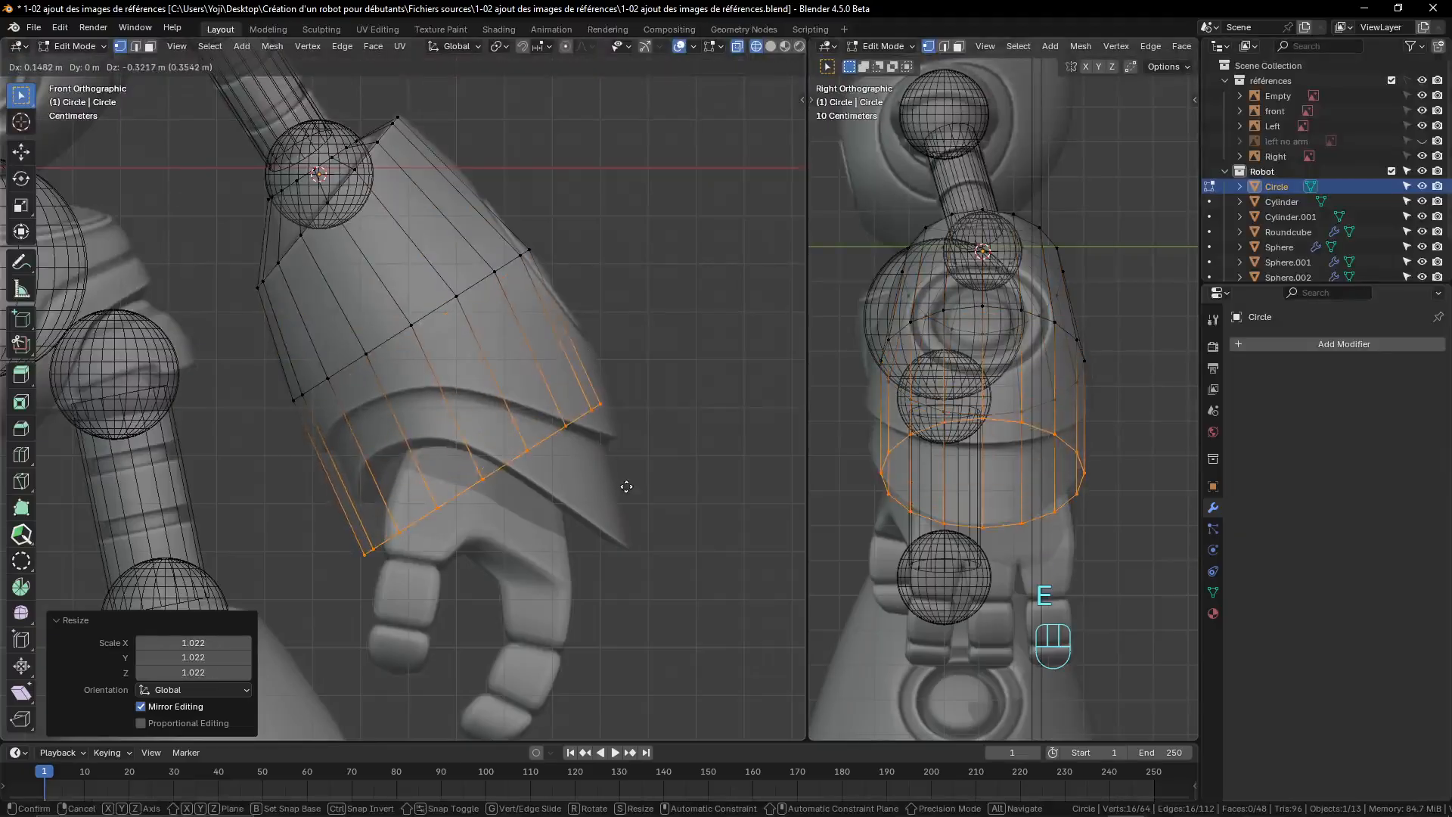
key("r")
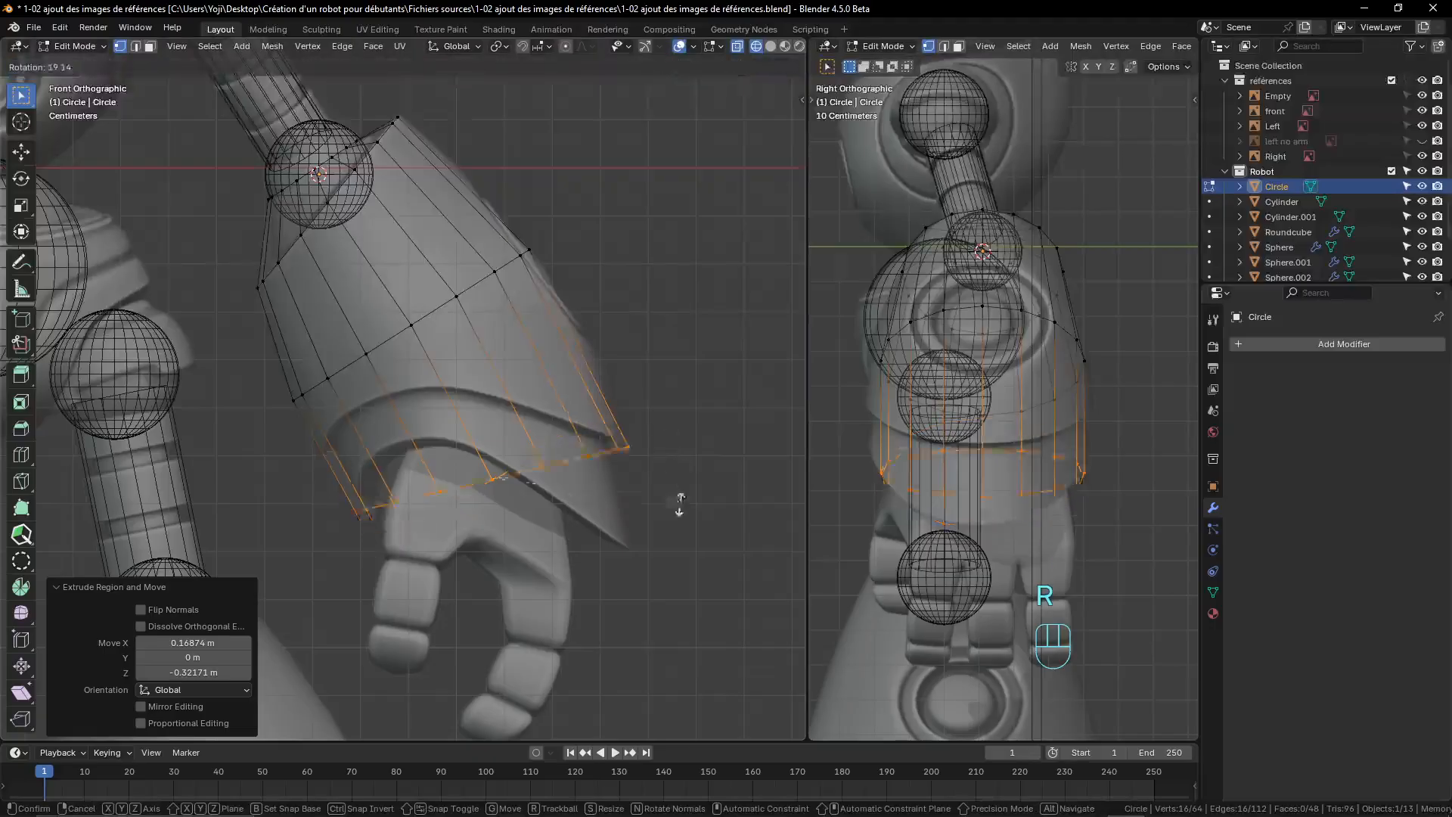
left_click(673, 566)
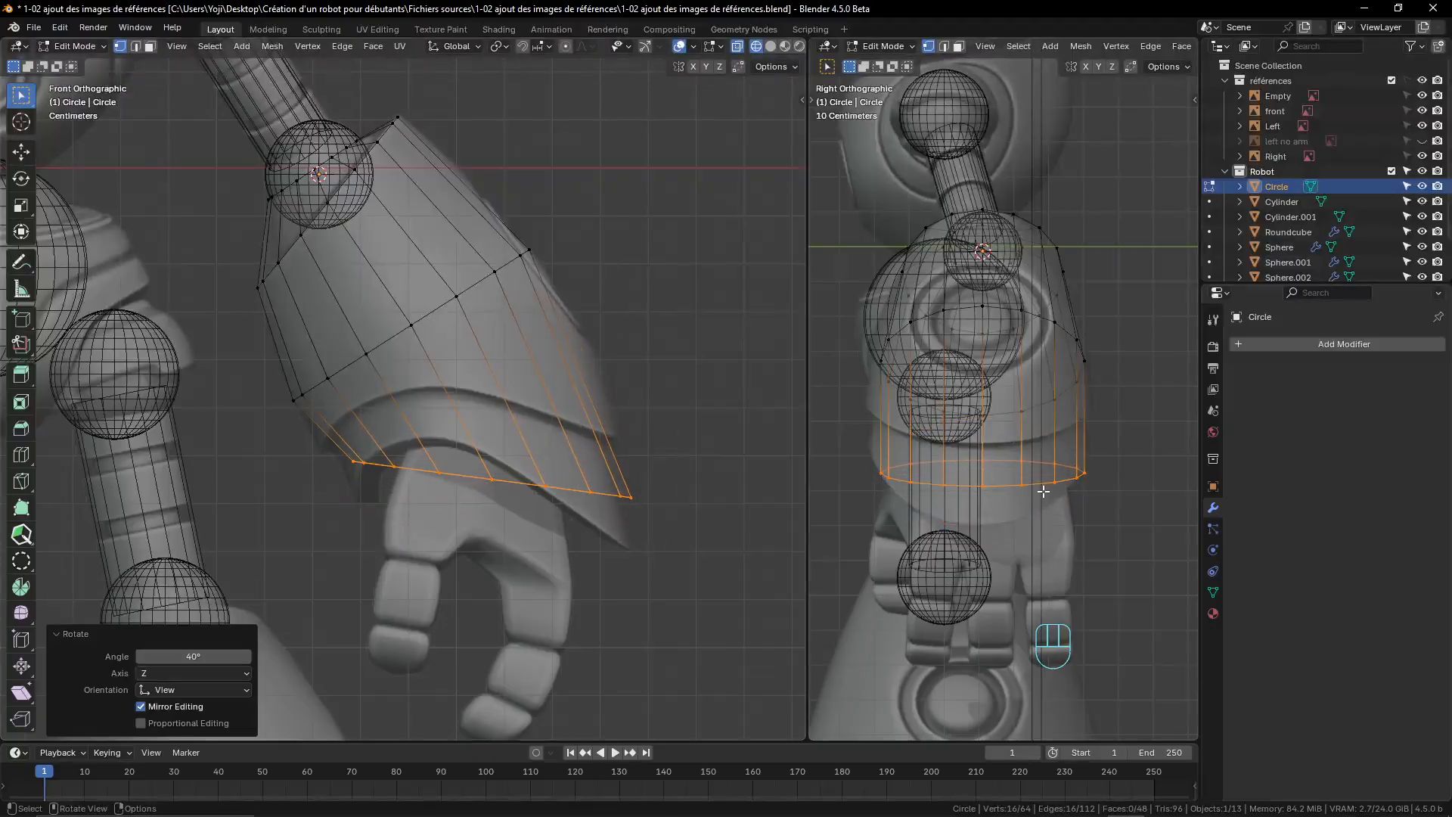
- Select the mid-forearm edge loop and widen it slightly along global Y to match the side reference
left_click(1043, 331, "alt")
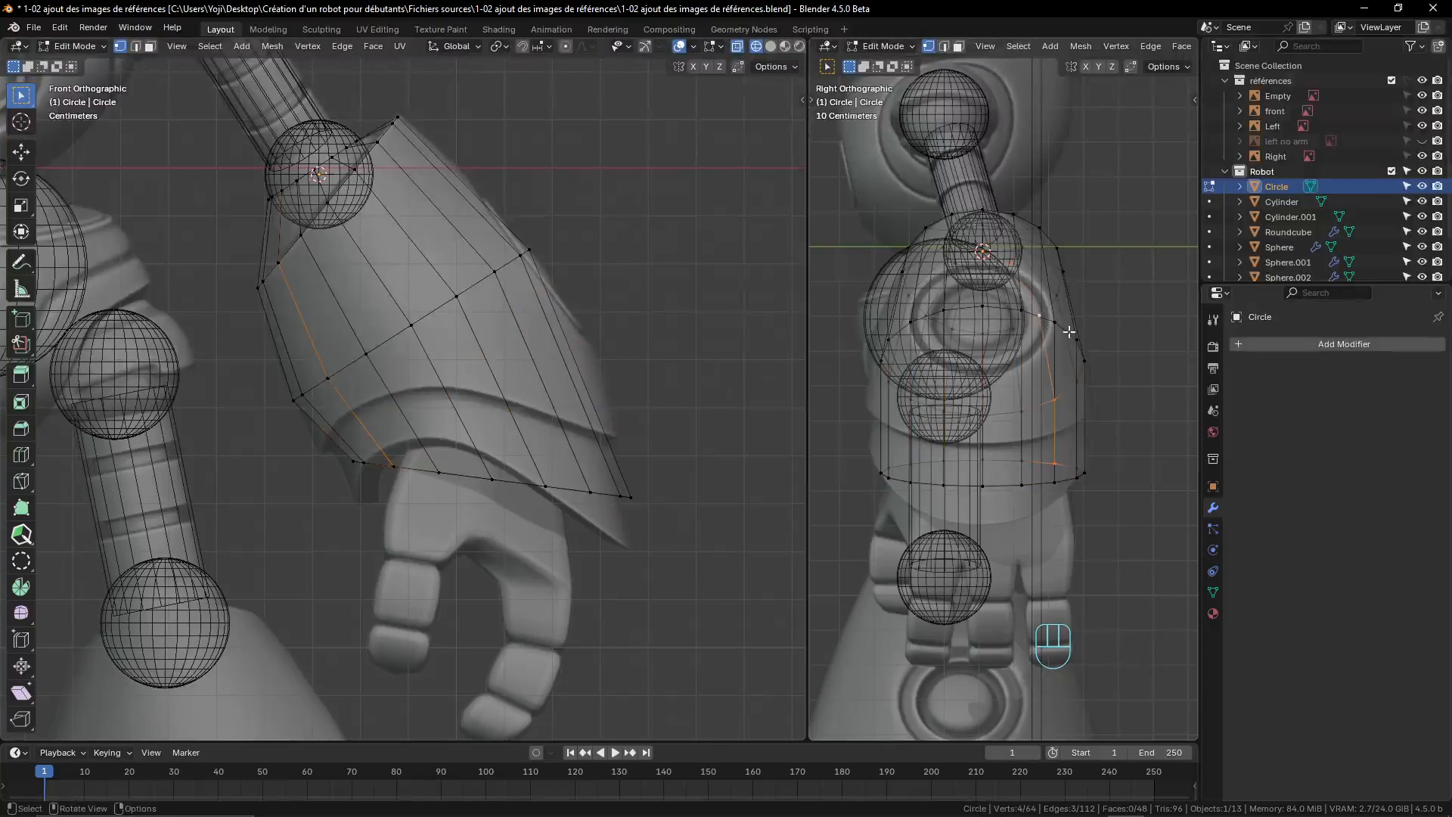
left_click(1034, 314, "alt")
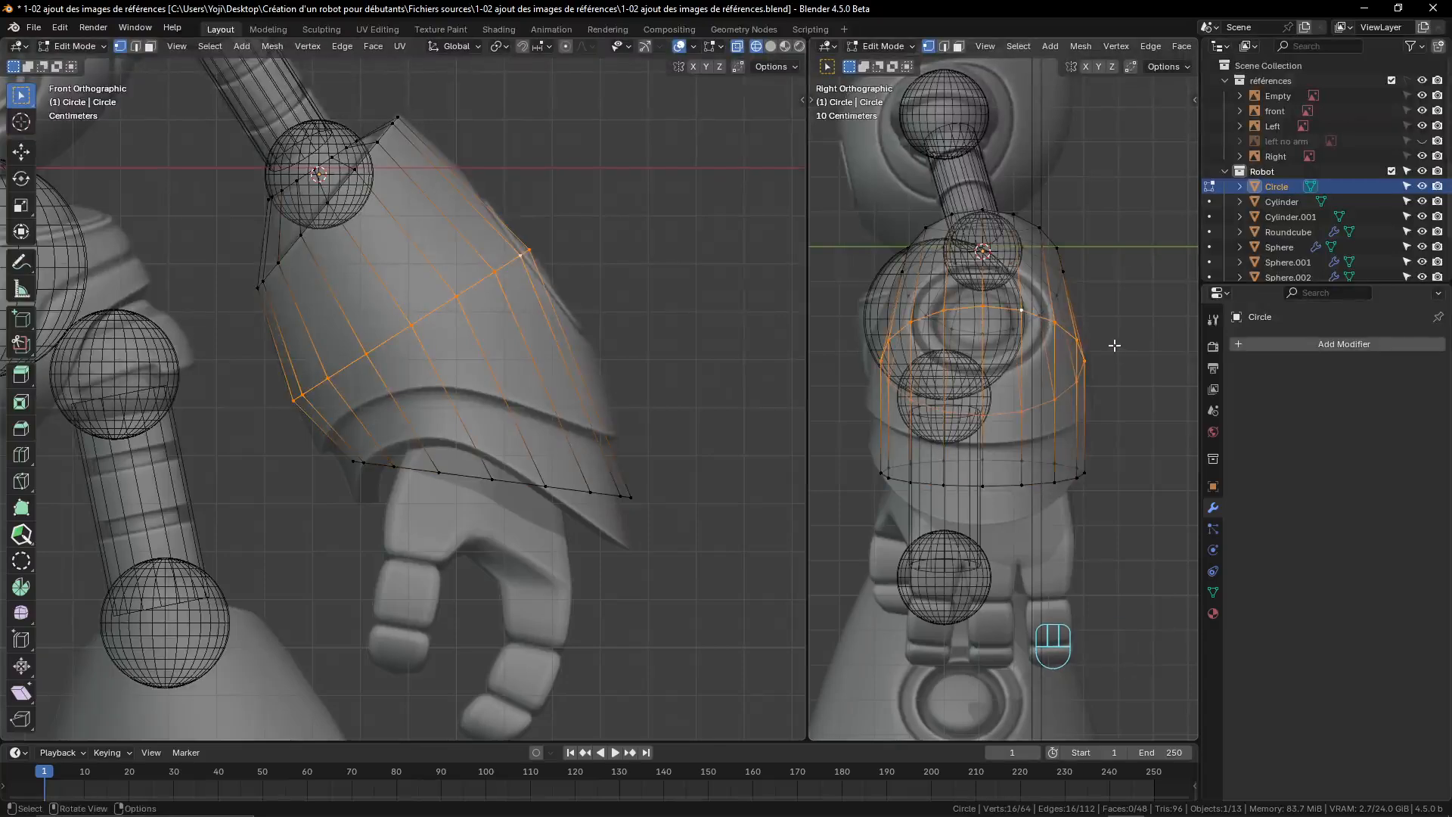
key("s")
key("y")
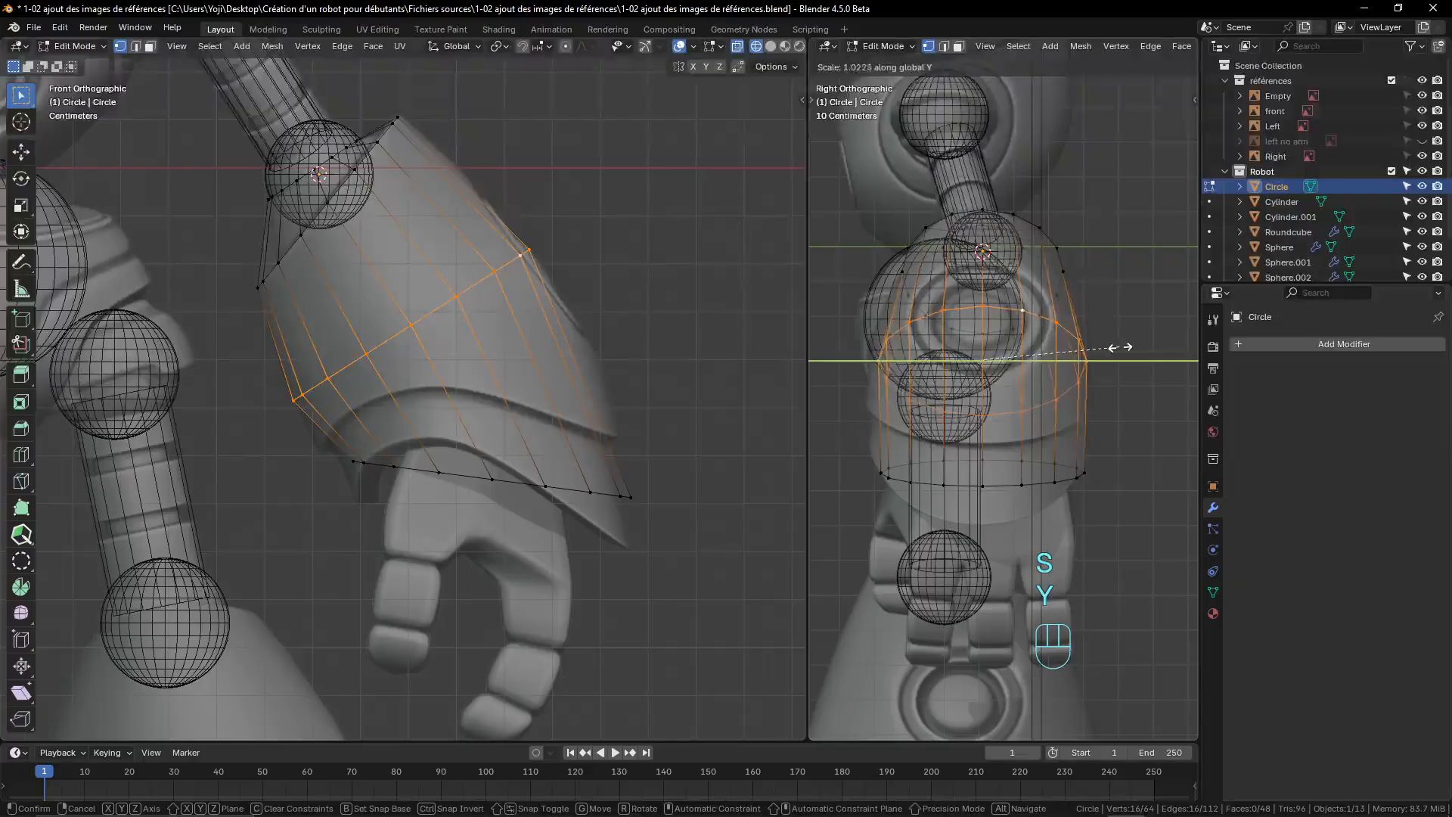
left_click(1124, 346)
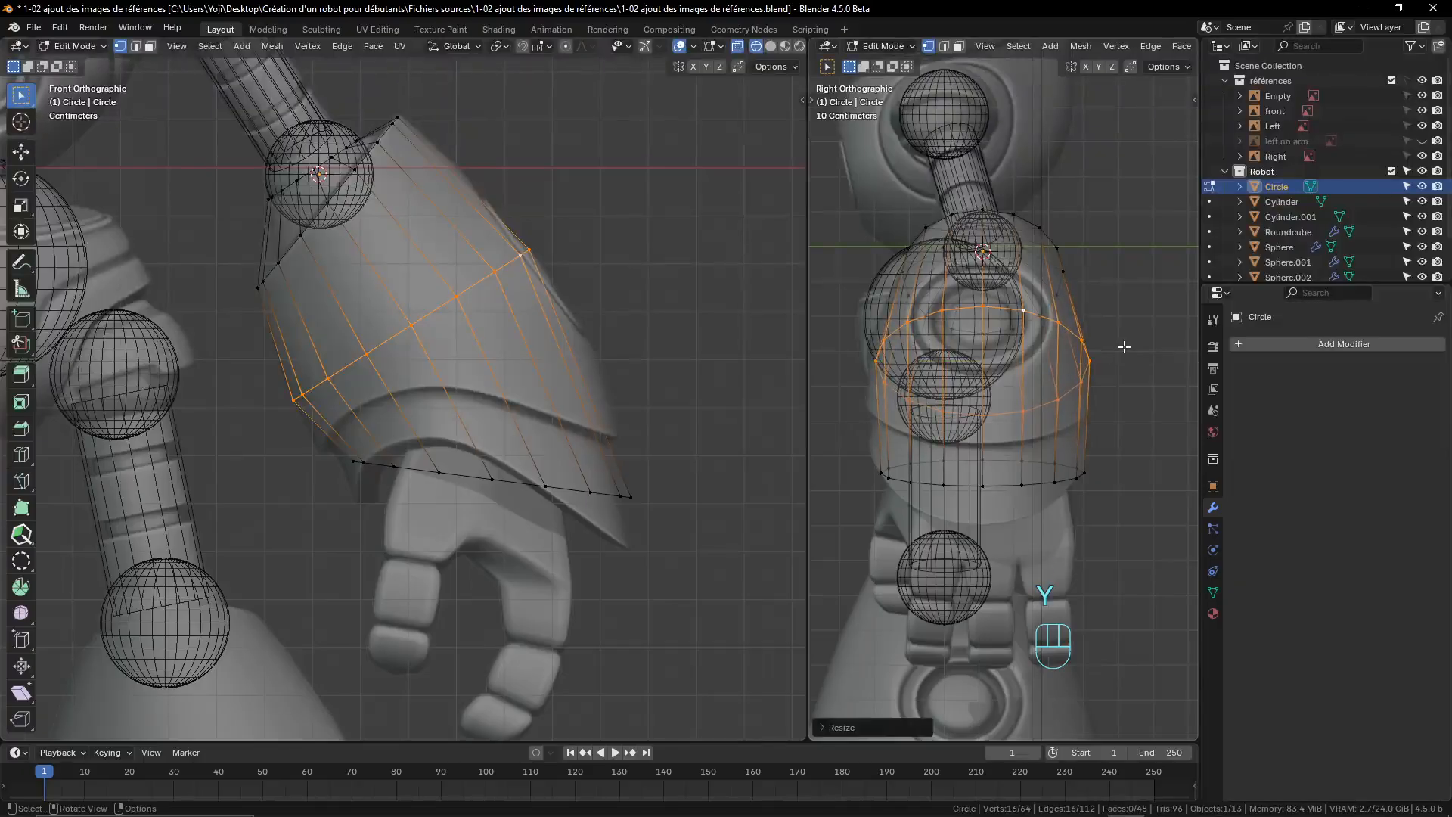
- Display the front view in solid shading and select the four vertices of a forearm face next to the elbow sphere
scroll(603, 344, "down", 5)
scroll(688, 214, "up", 4)
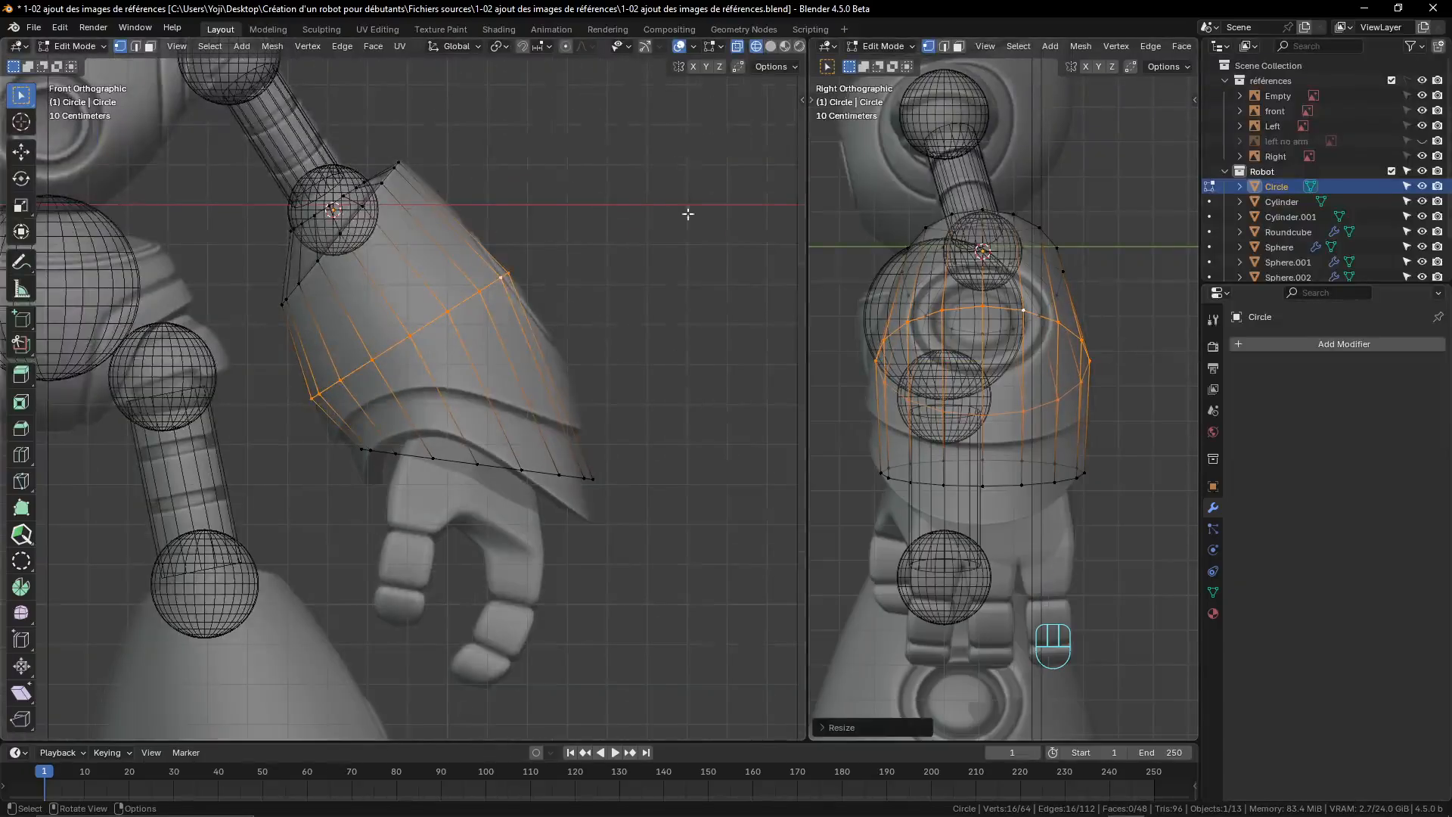
left_click(772, 46)
scroll(363, 132, "up", 3)
middle_click_drag(311, 123, 387, 395, "shift")
scroll(387, 395, "up", 4)
middle_click_drag(355, 292, 431, 382, "shift")
left_click(432, 391)
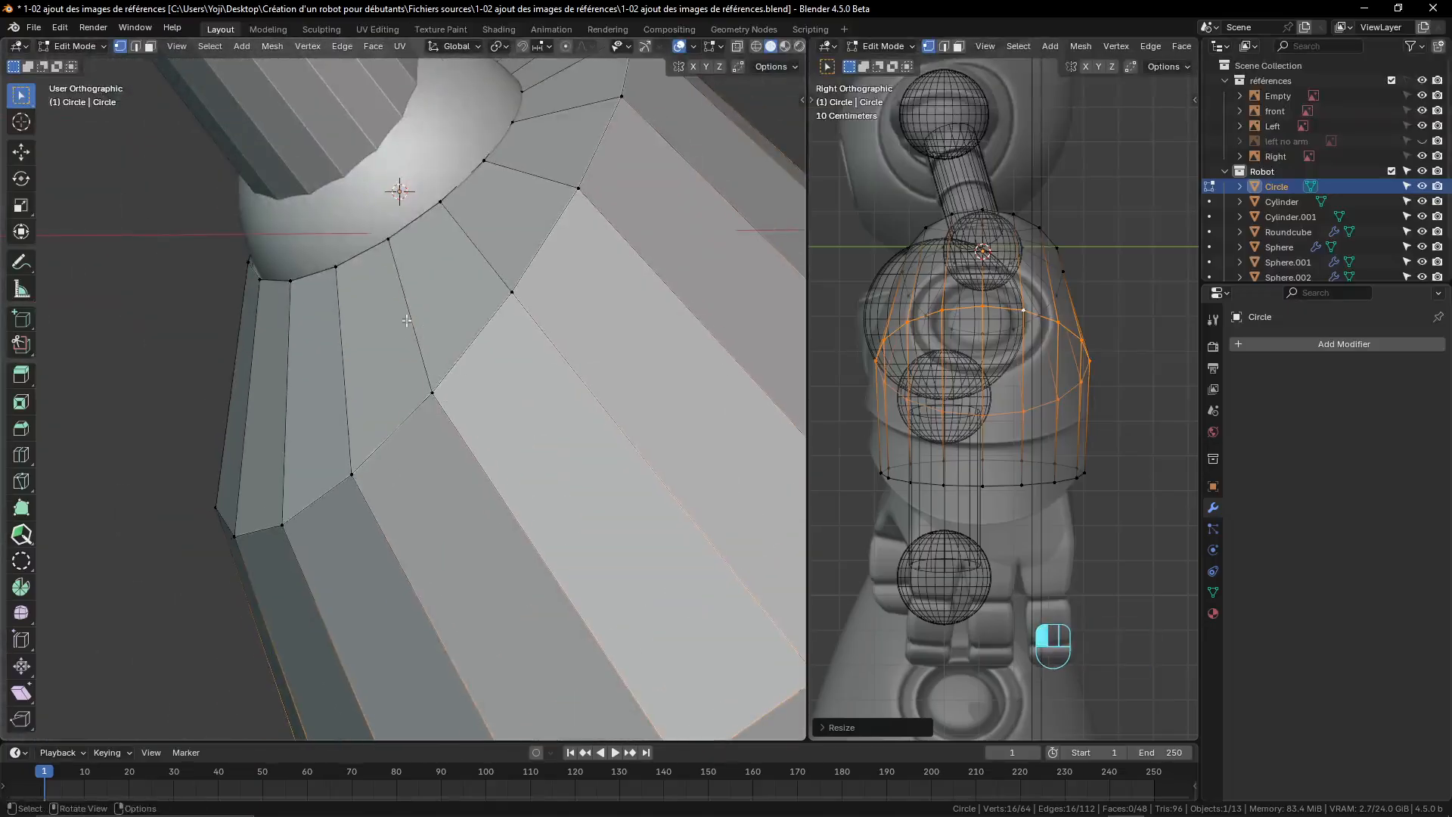
left_click(387, 238, "shift")
left_click(440, 202, "shift")
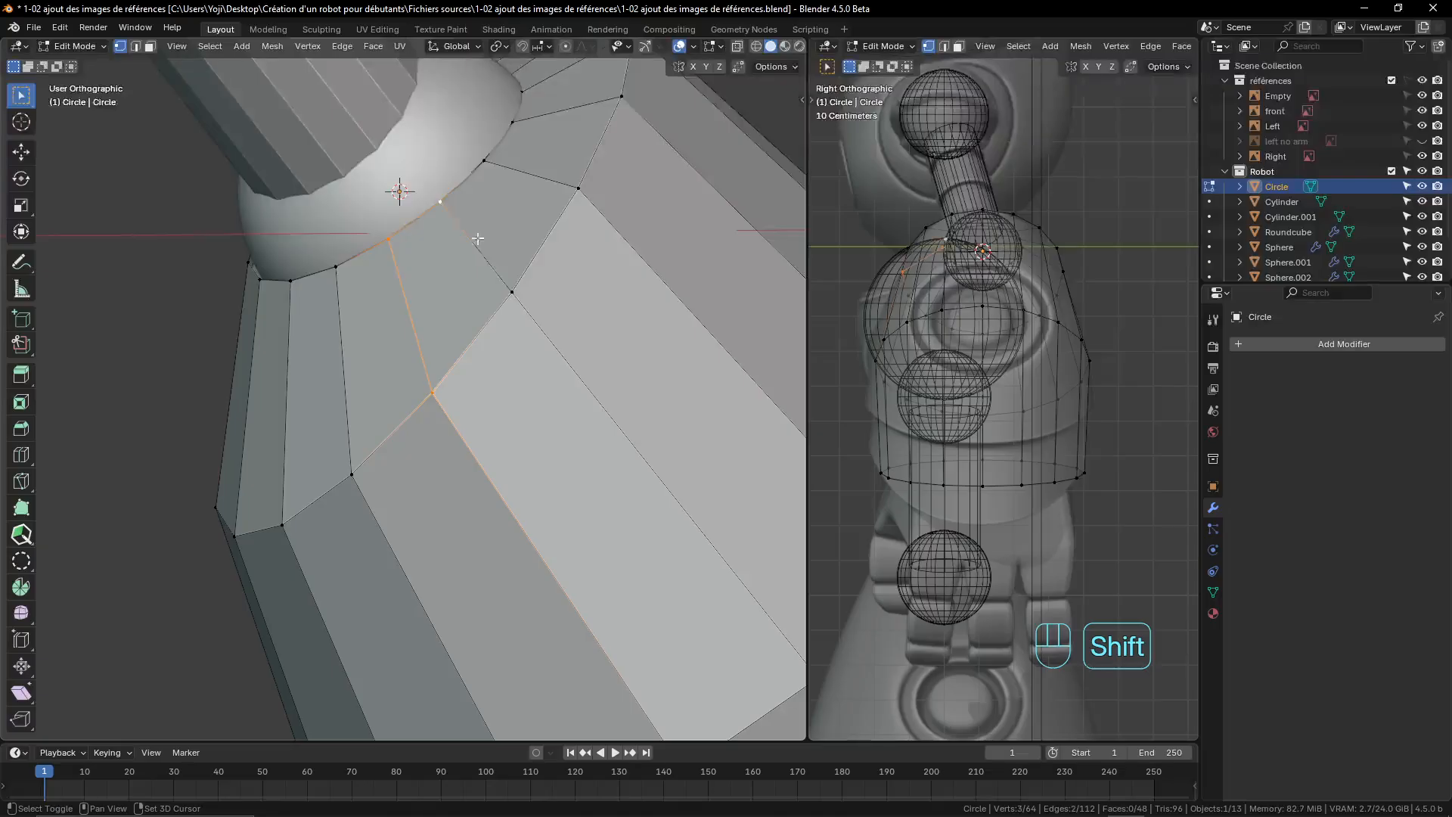
left_click(513, 292, "shift")
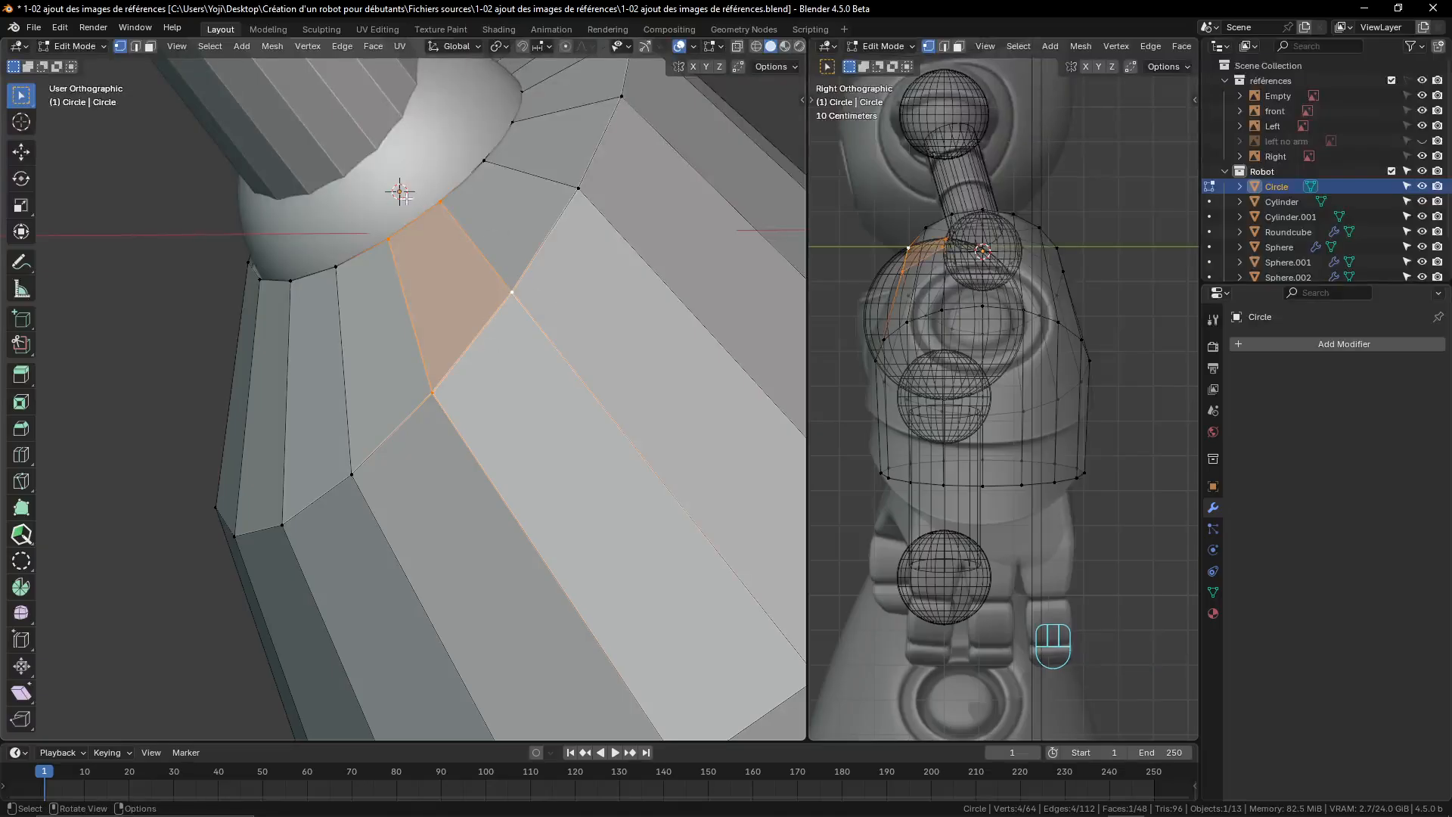
- Select edges around that face in edge mode, and select the neighbouring face in face mode
key("2")
left_click(482, 323)
left_click(506, 267)
left_click(419, 218)
key("3")
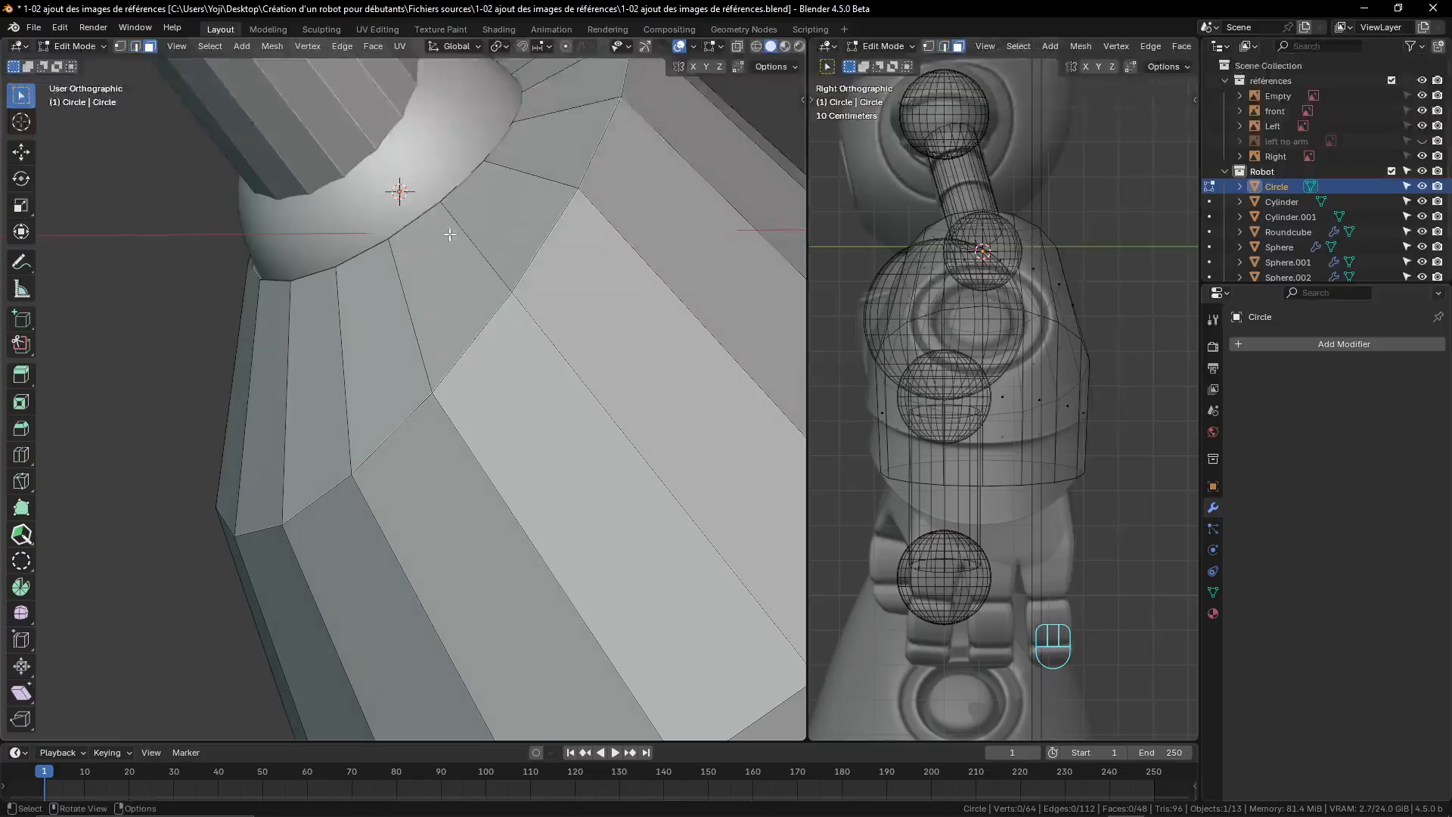
left_click(513, 214)
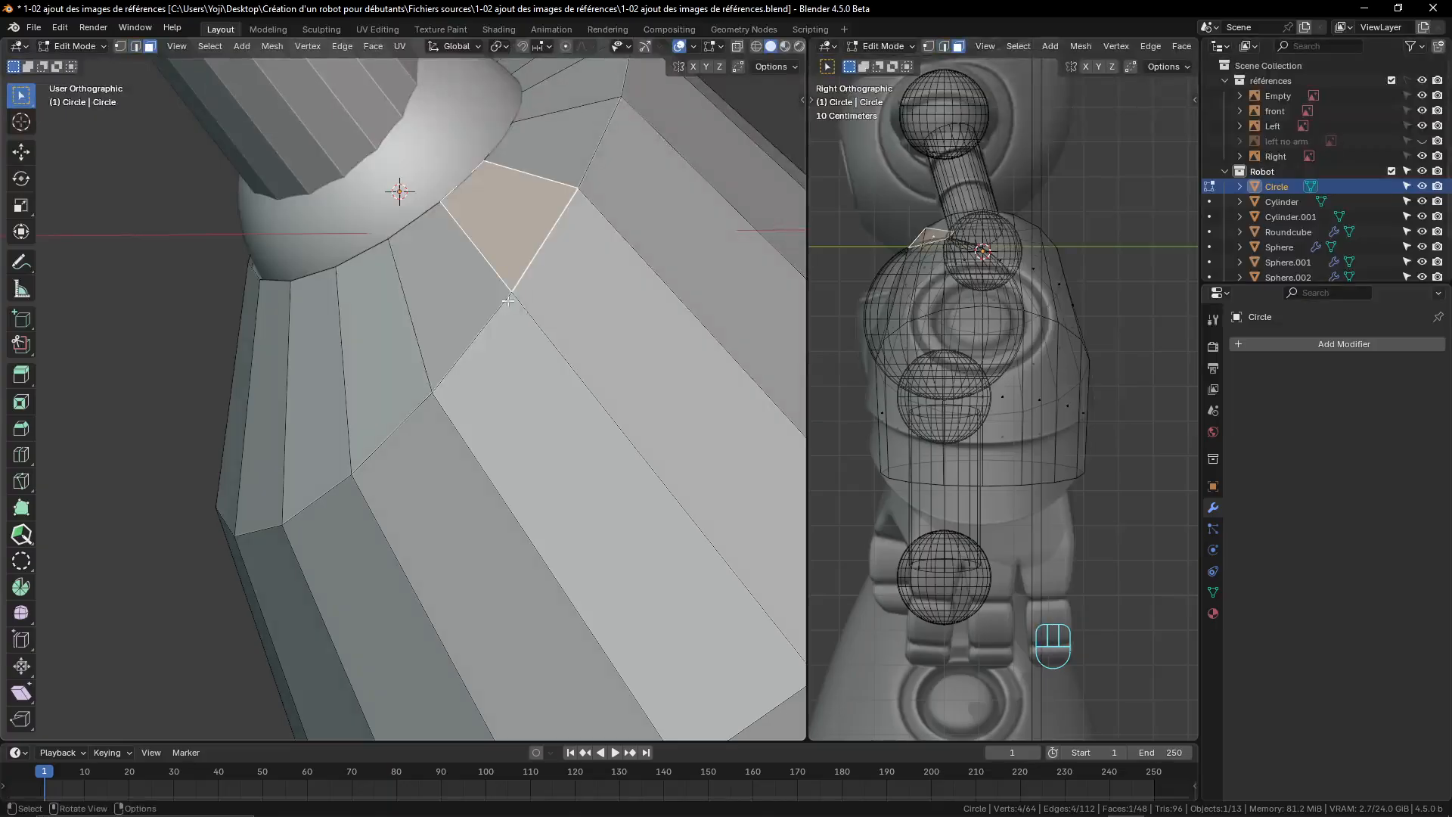
- Examine the forearm's faces around the elbow and along its length
scroll(508, 300, "down", 6)
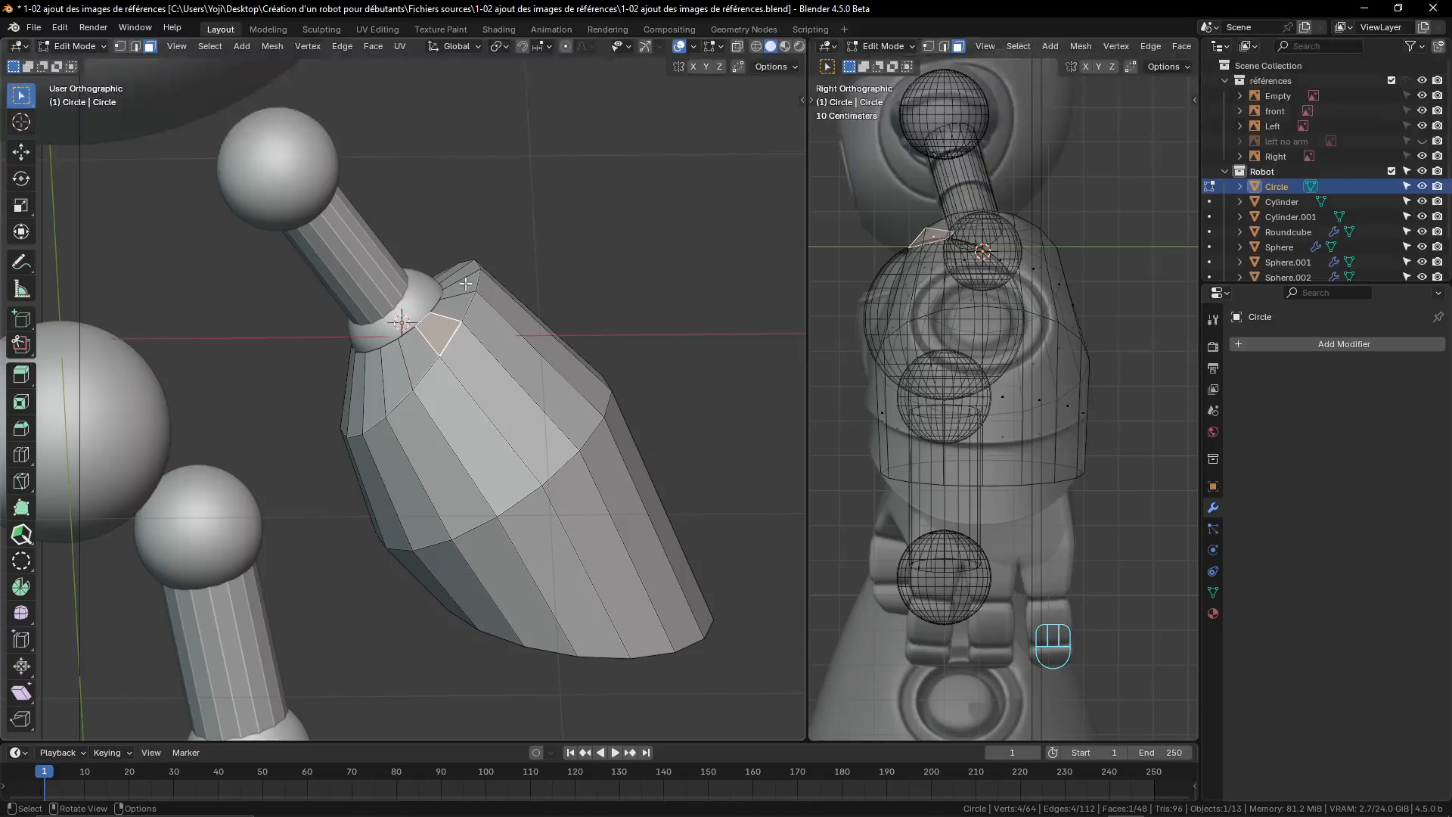
scroll(483, 402, "down", 4)
scroll(480, 378, "up", 4)
scroll(484, 386, "up", 4)
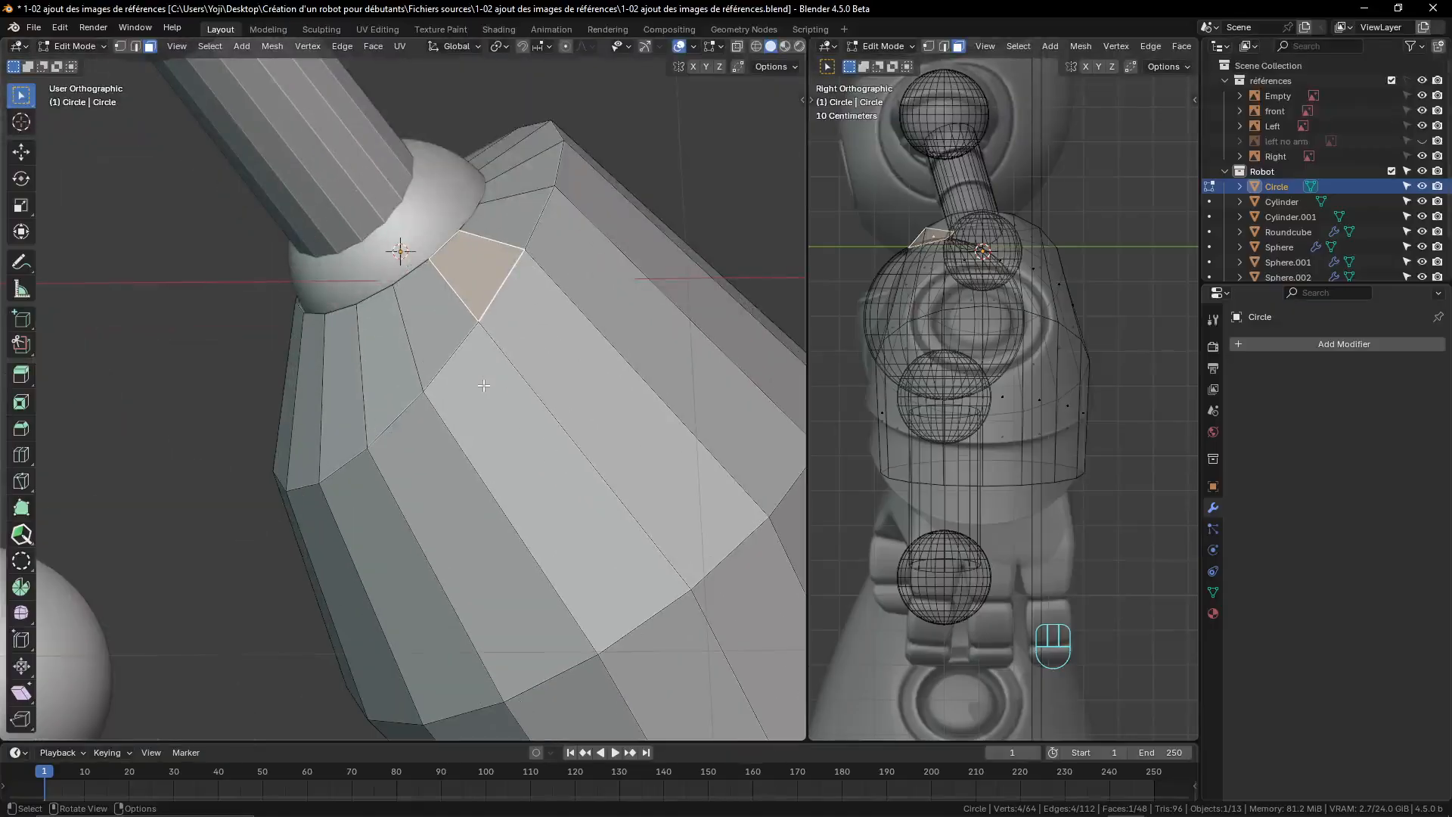
scroll(485, 386, "down", 1)
scroll(484, 386, "up", 1)
scroll(484, 384, "down", 3)
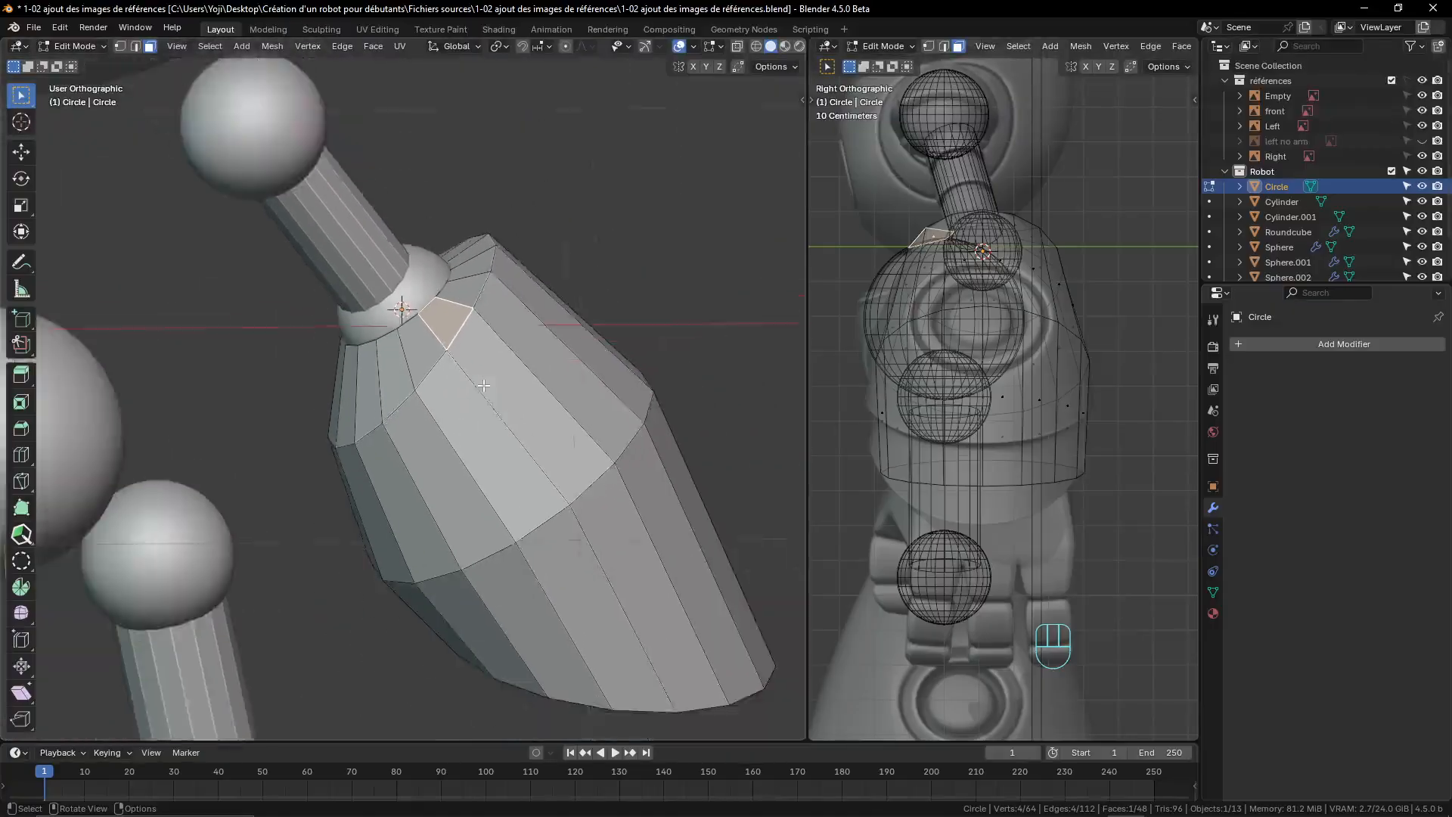
middle_click_drag(485, 370, 440, 301, "shift")
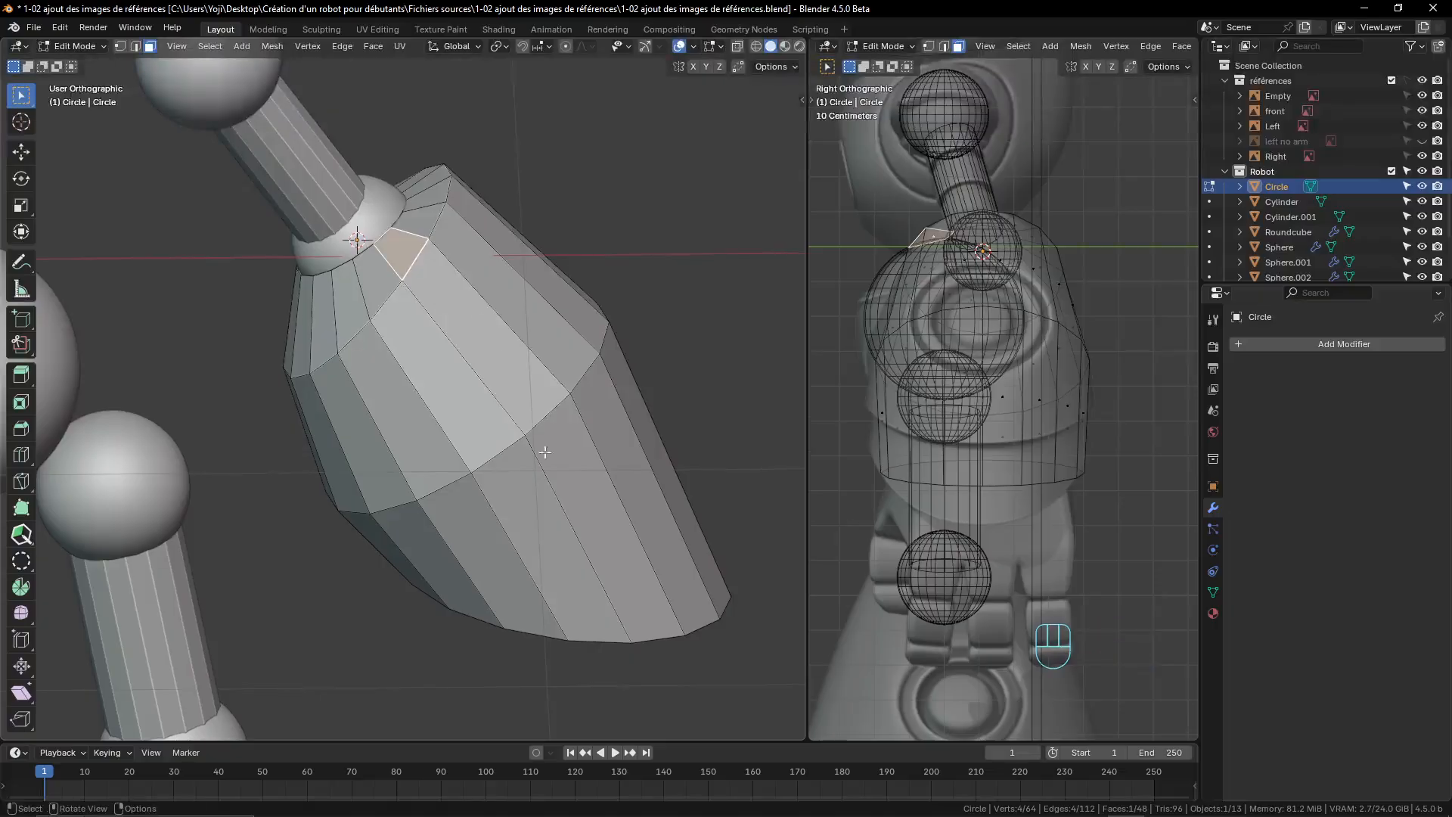
scroll(462, 324, "up", 3)
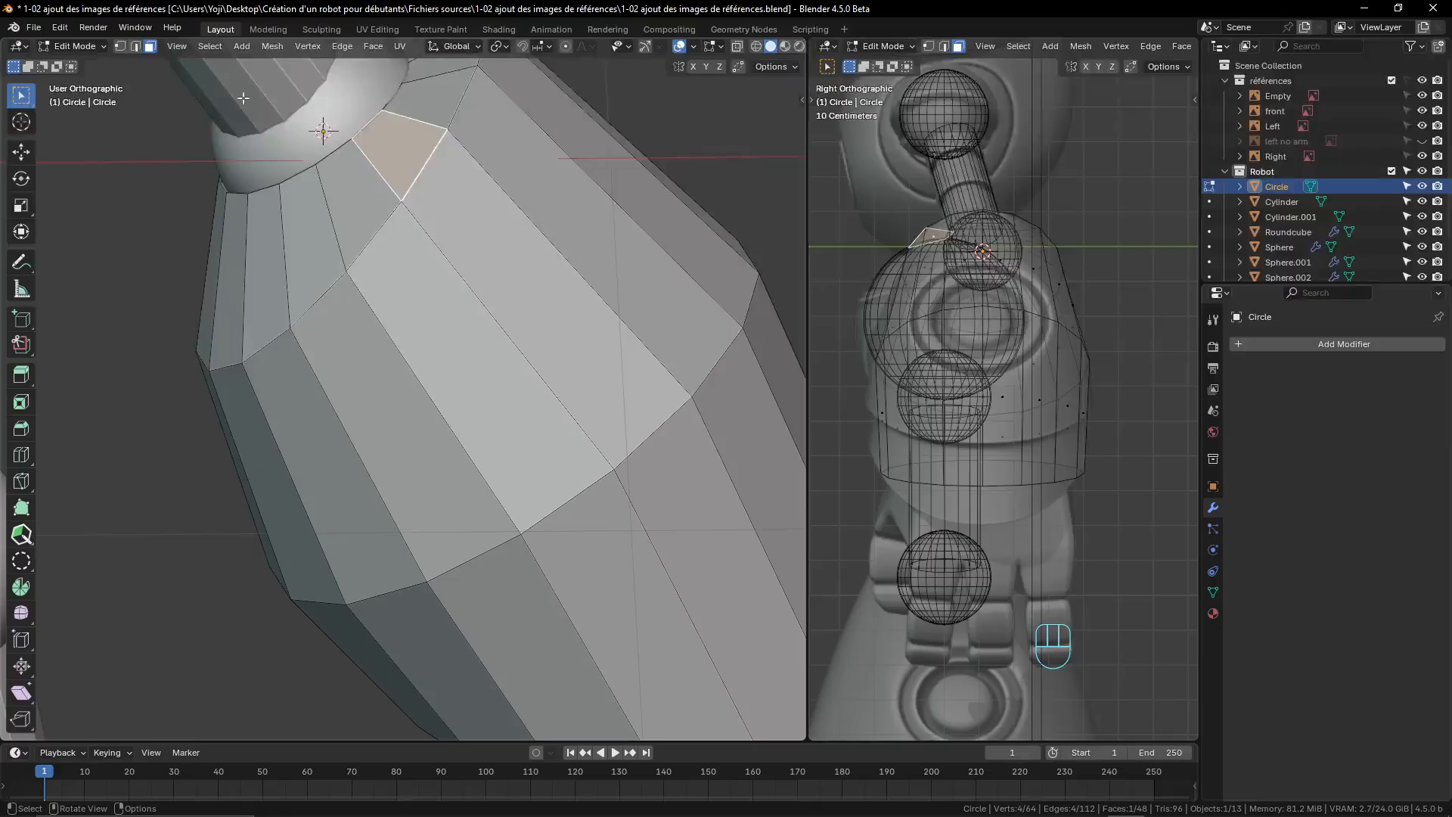
- Return to vertex selection and select the edge loop around the forearm's upper rim
left_click(120, 46)
middle_click_drag(258, 318, 202, 354)
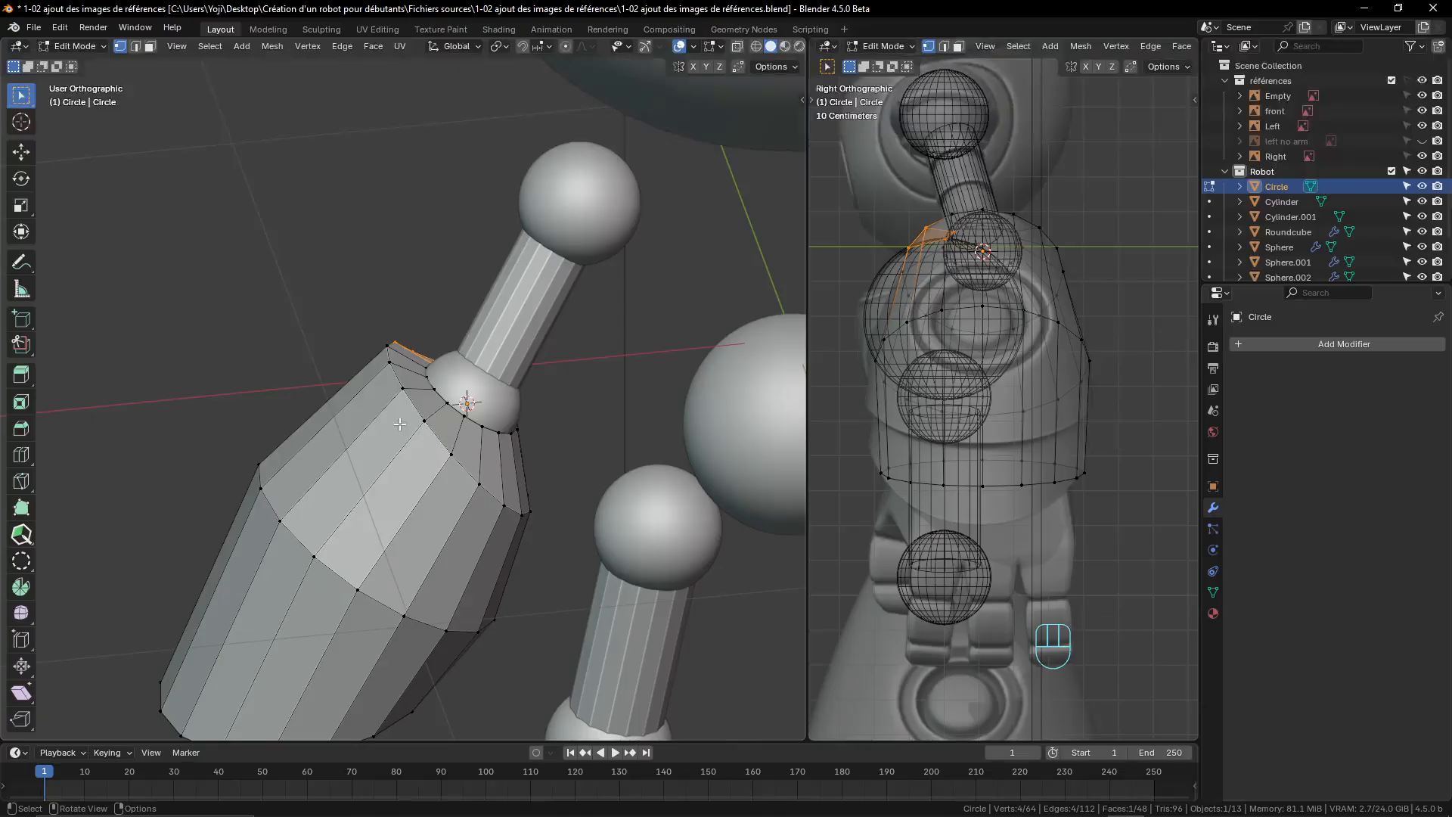
scroll(404, 390, "up", 4)
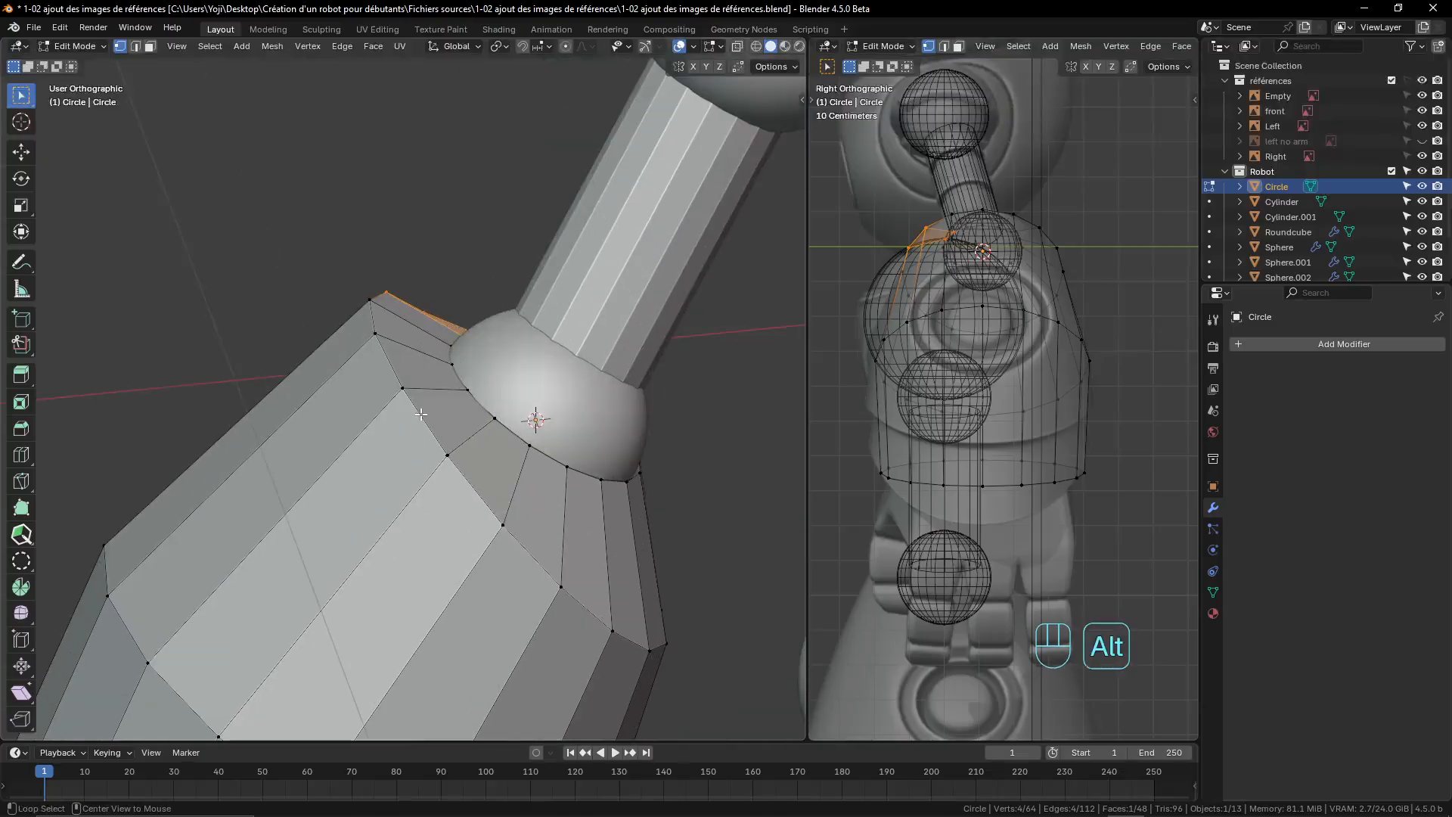
left_click(415, 419, "alt")
middle_click_drag(414, 419, 443, 316)
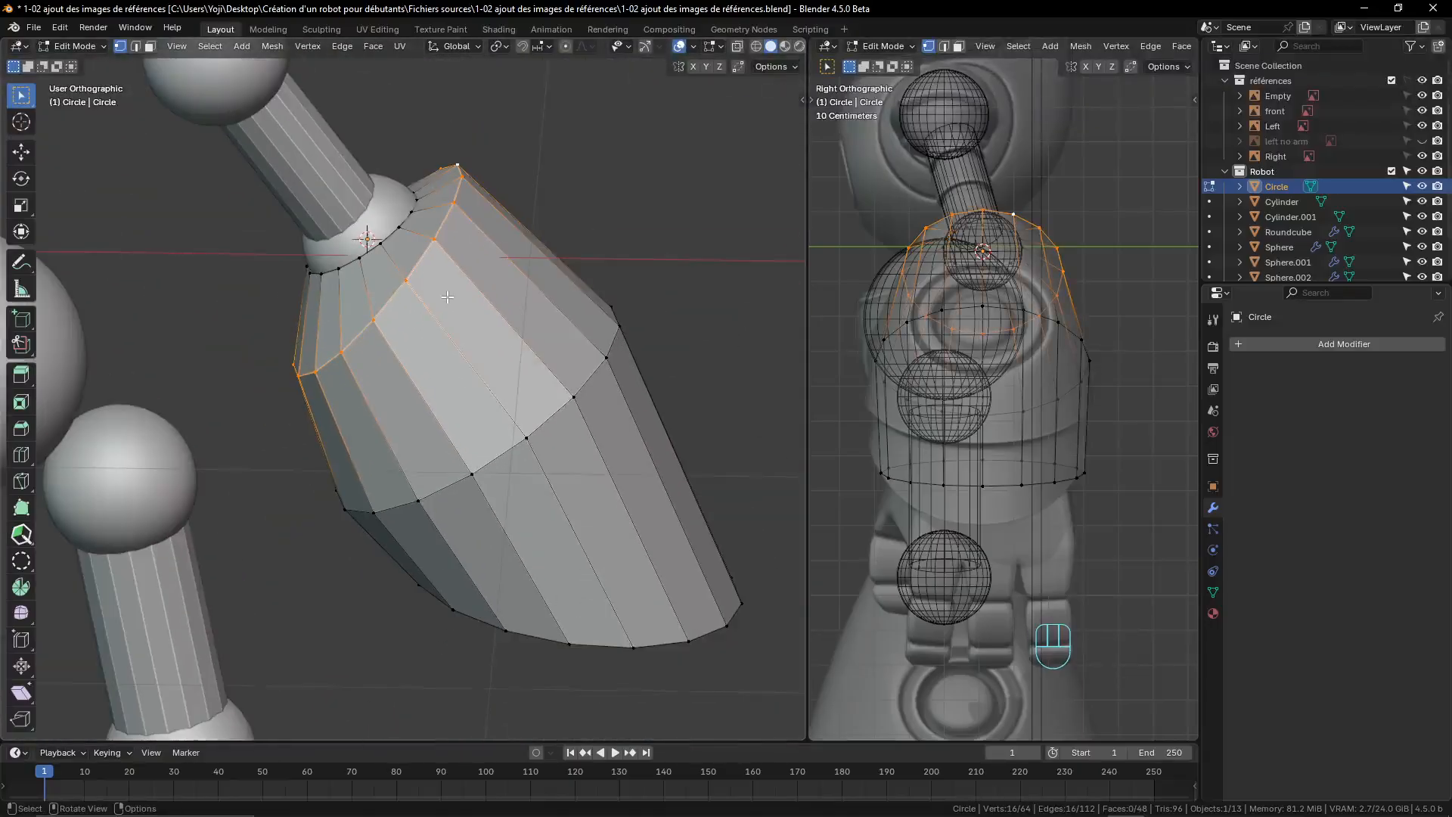
- Select the forearm's bottom edge loop and move it about 0.009 m in X and -0.074 m in Z in the front view
left_click(605, 646, "alt")
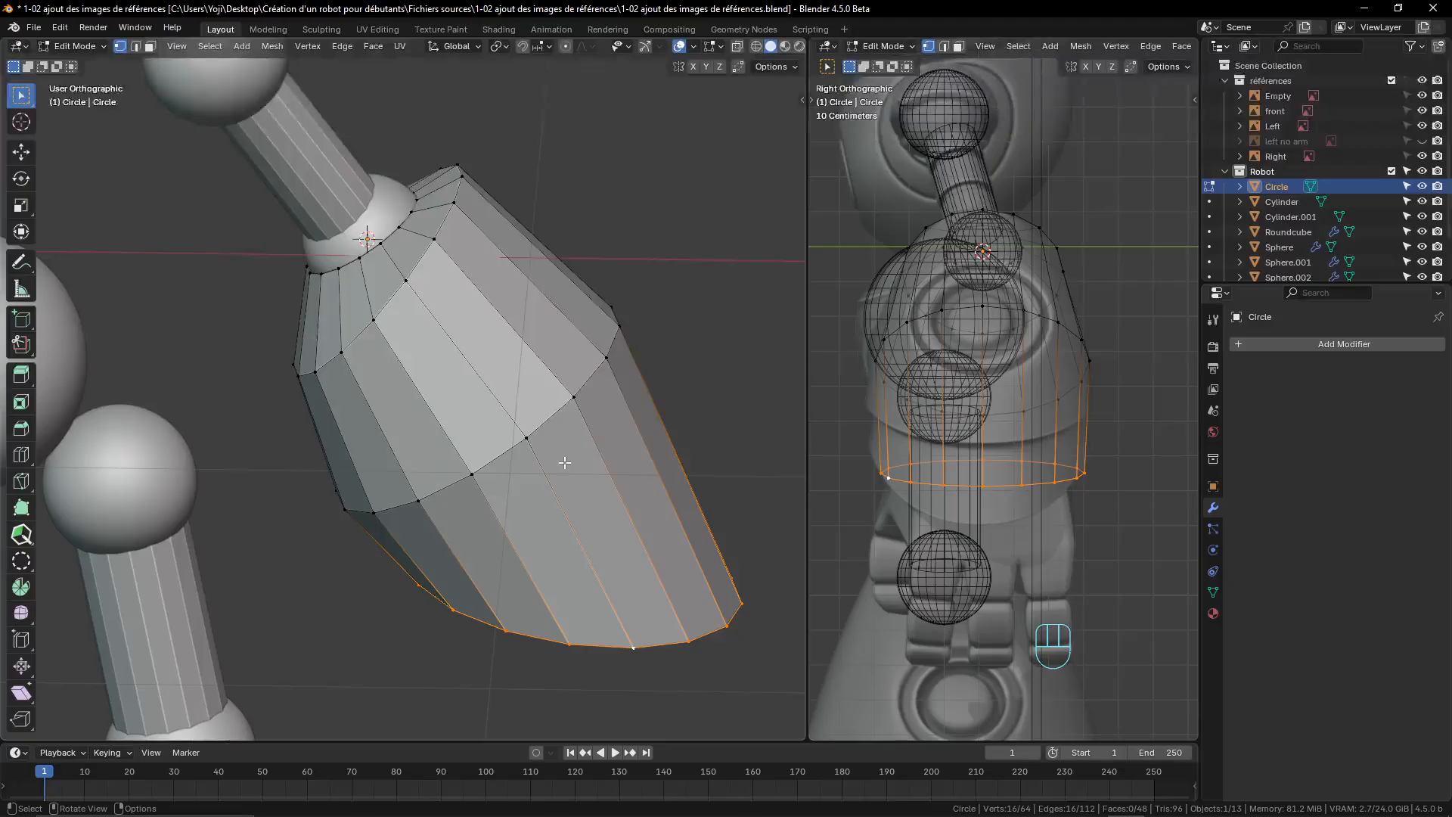
key("KP_1")
scroll(565, 463, "down", 3)
scroll(565, 463, "up", 2)
middle_click_drag(565, 463, 499, 351, "shift")
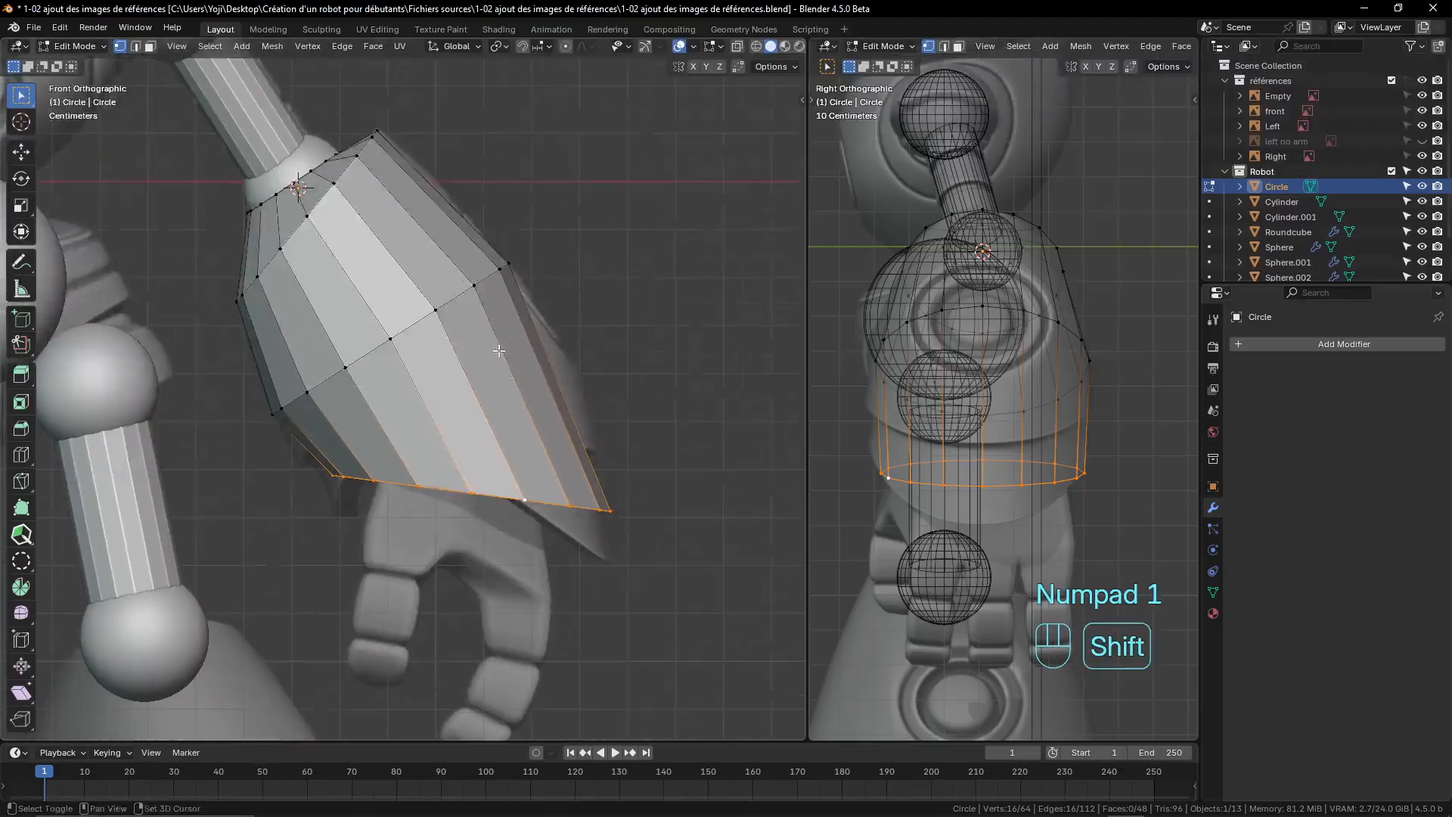
key("g")
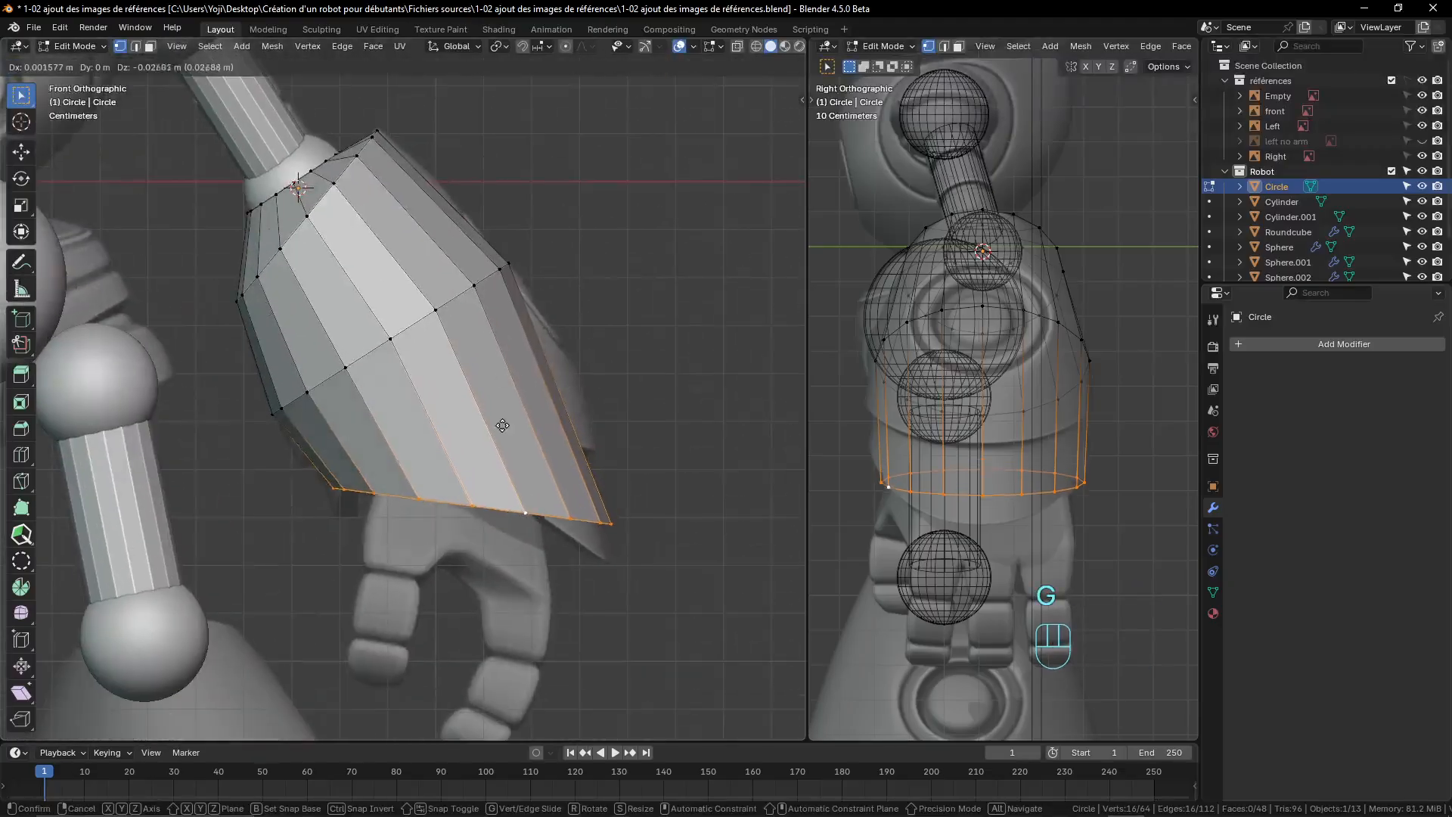
left_click(506, 446)
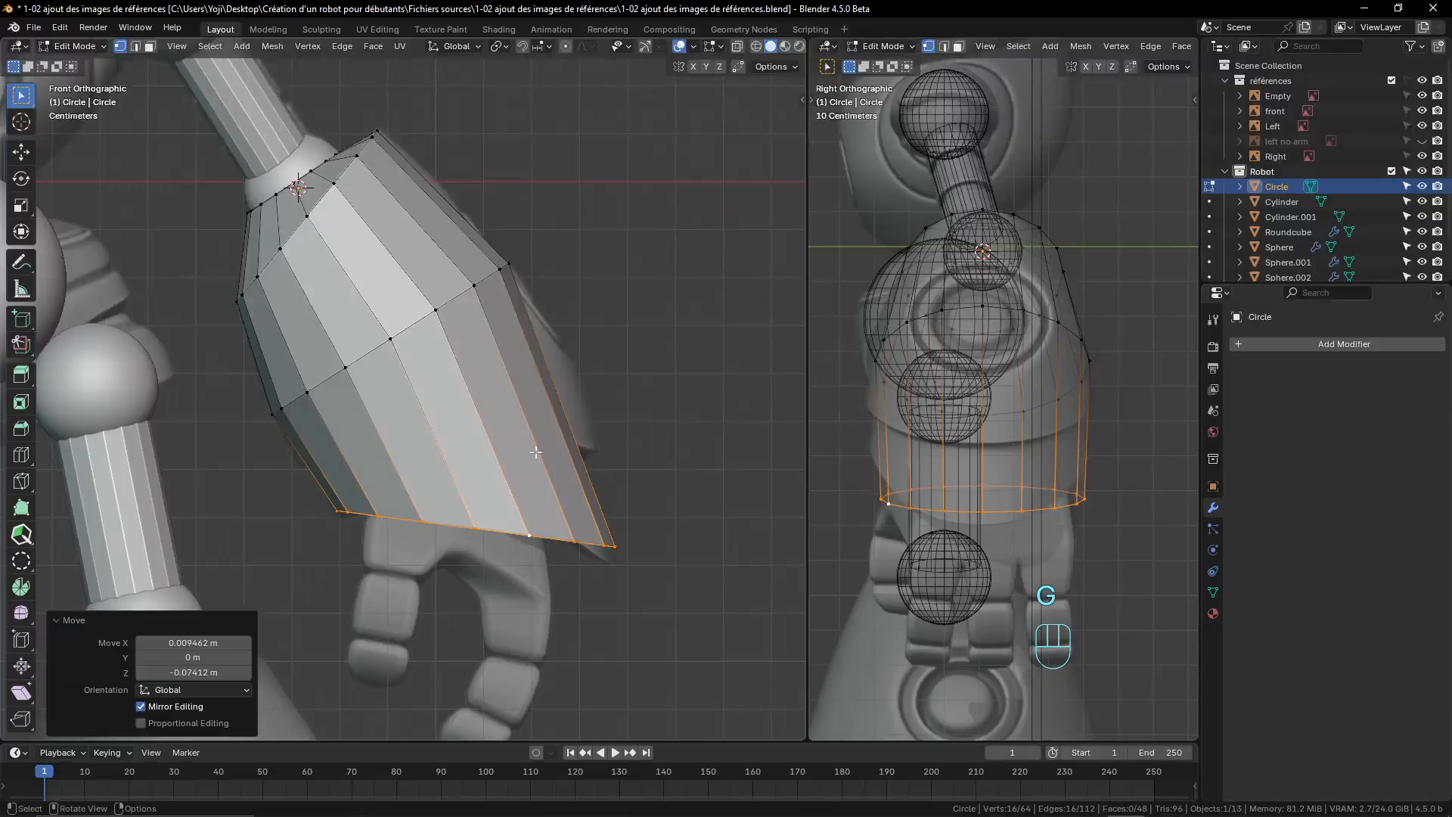
- Rotate the forearm's bottom edge loop slightly in the side view
scroll(533, 465, "down", 3)
scroll(529, 487, "up", 2)
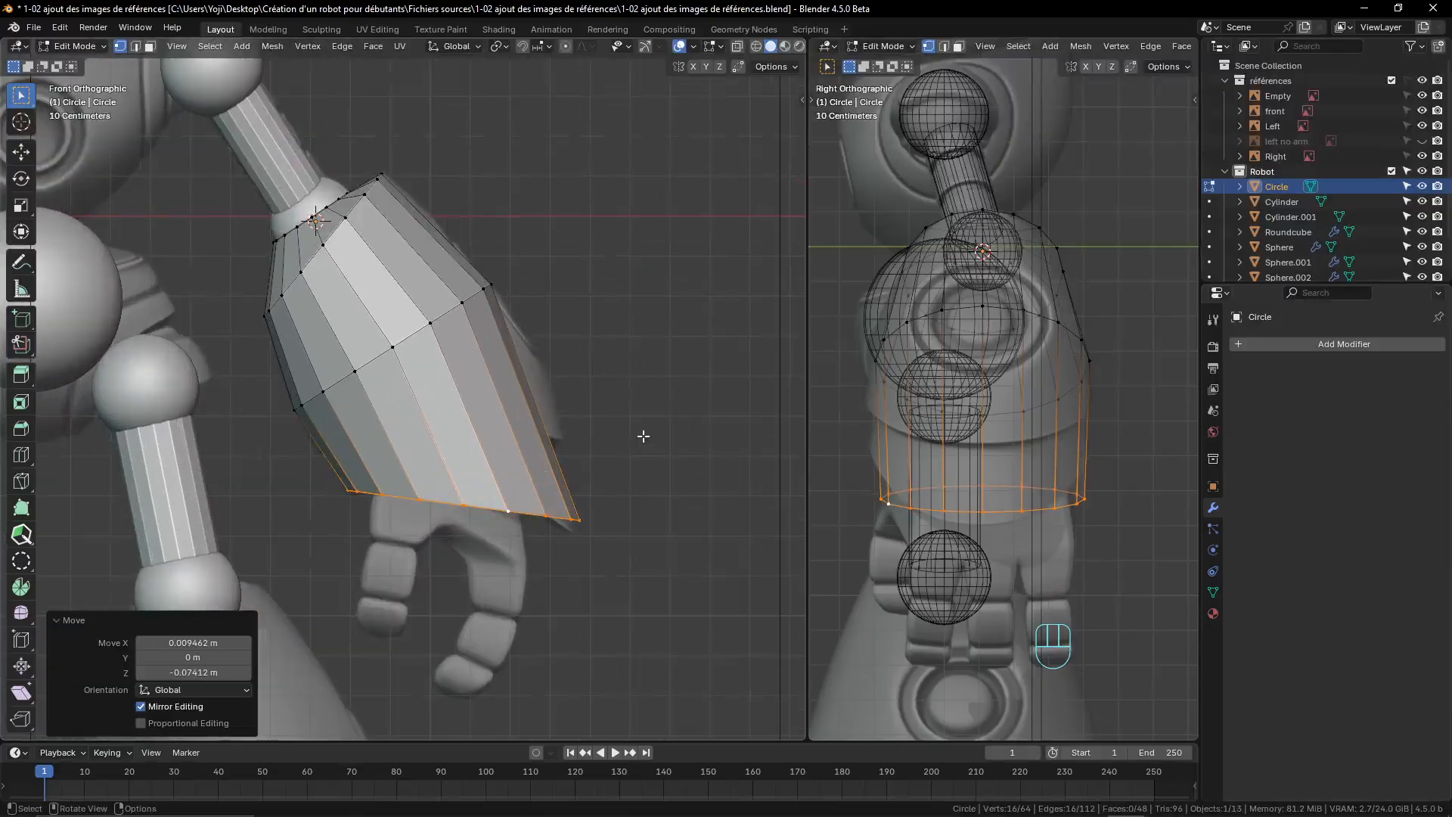
scroll(643, 436, "down", 2)
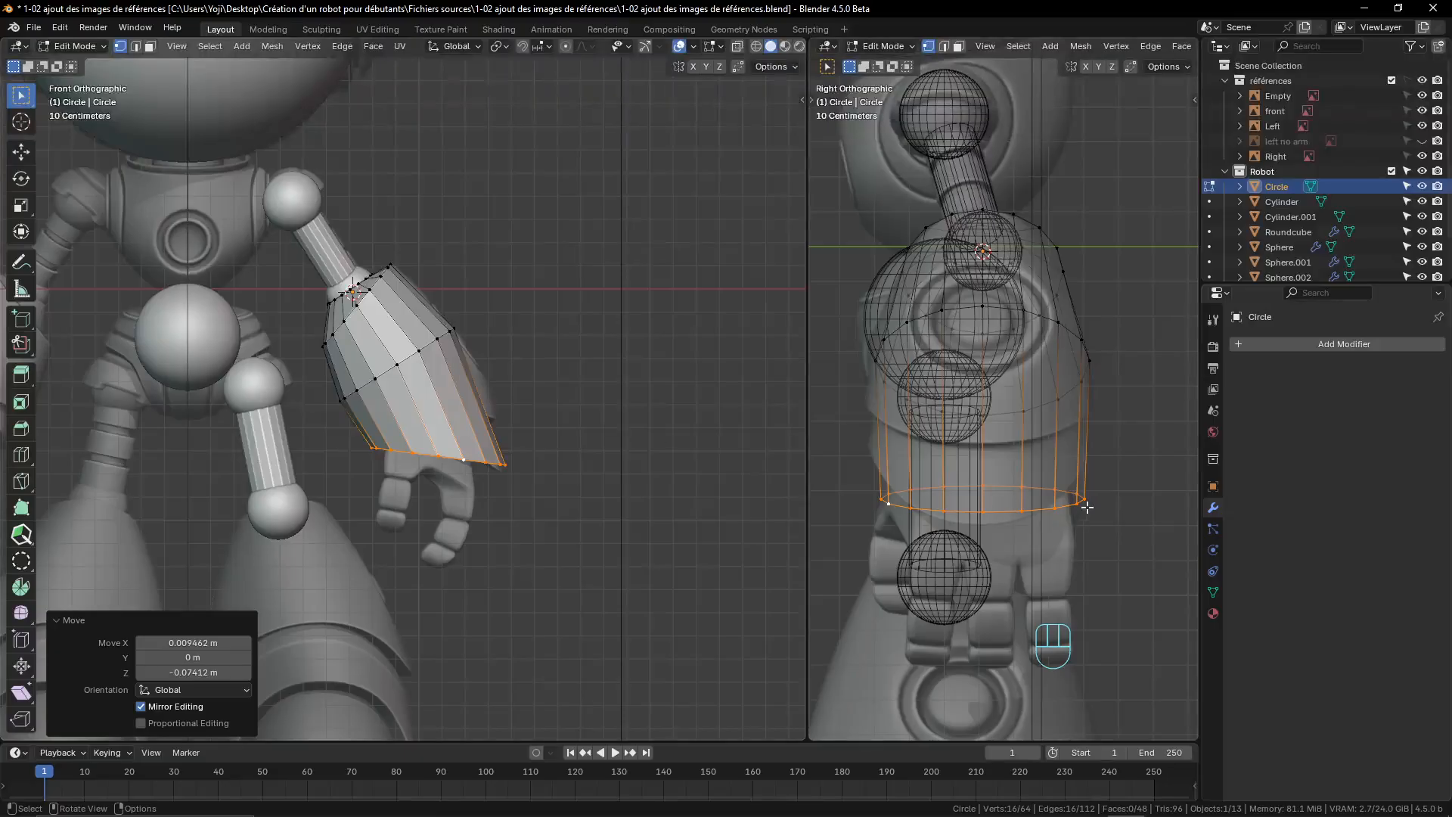
key("r")
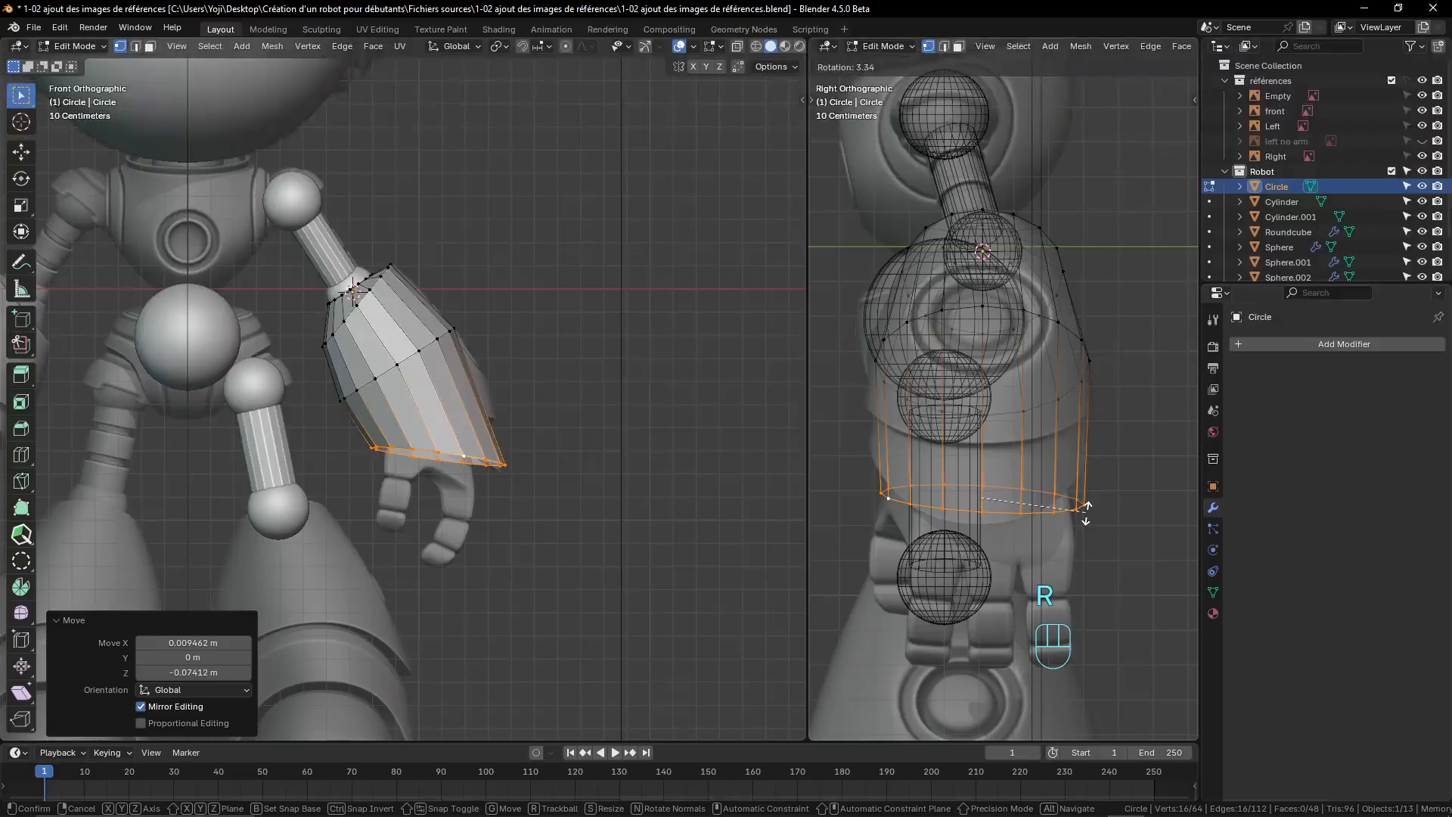
- Move the forearm sleeve's bottom edge loop in the side view to fit the reference arm, and return to Object Mode
key("g")
left_click(1082, 511)
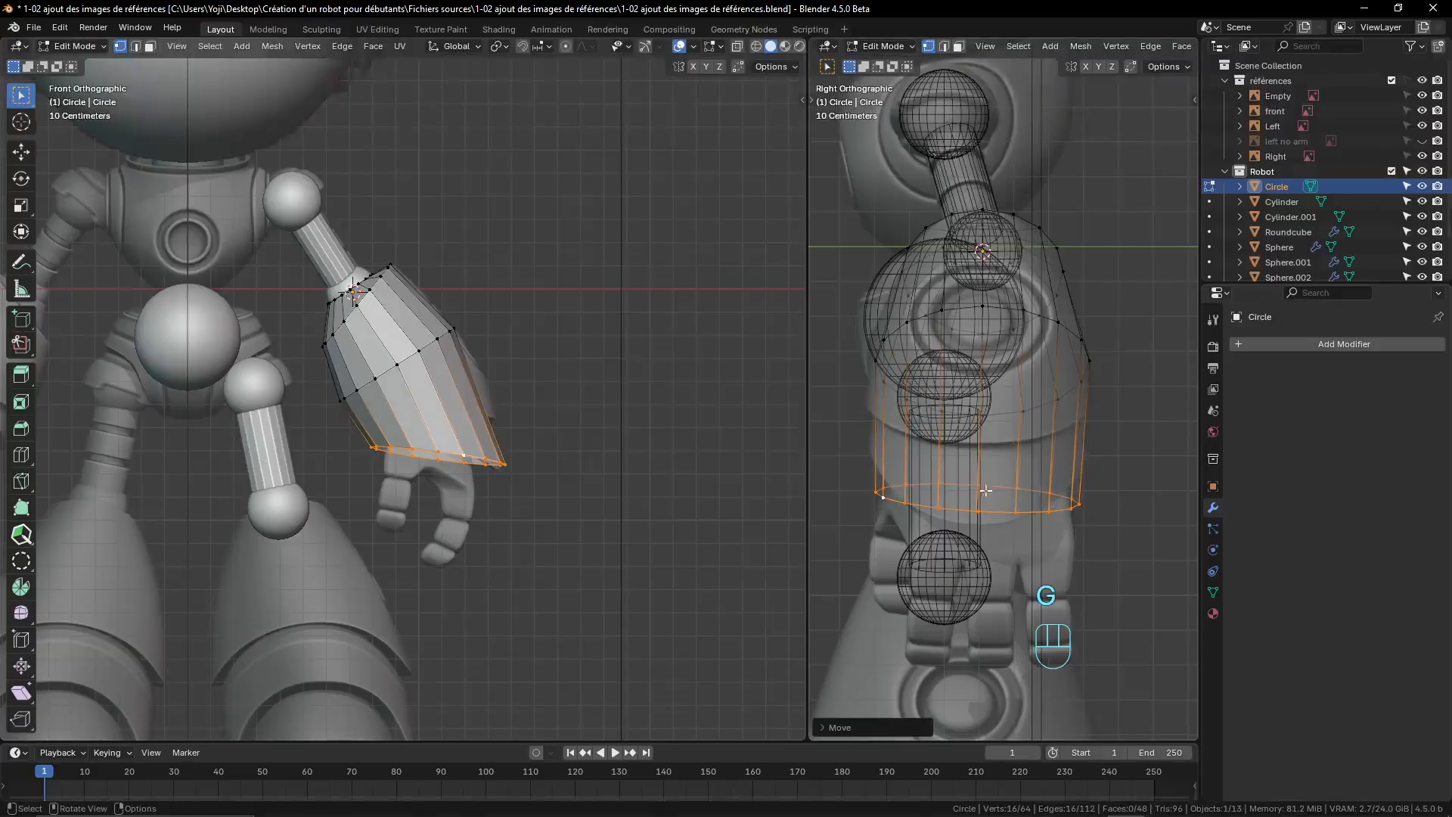
scroll(483, 461, "down", 4)
scroll(533, 375, "up", 4)
middle_click_drag(534, 372, 540, 370, "shift")
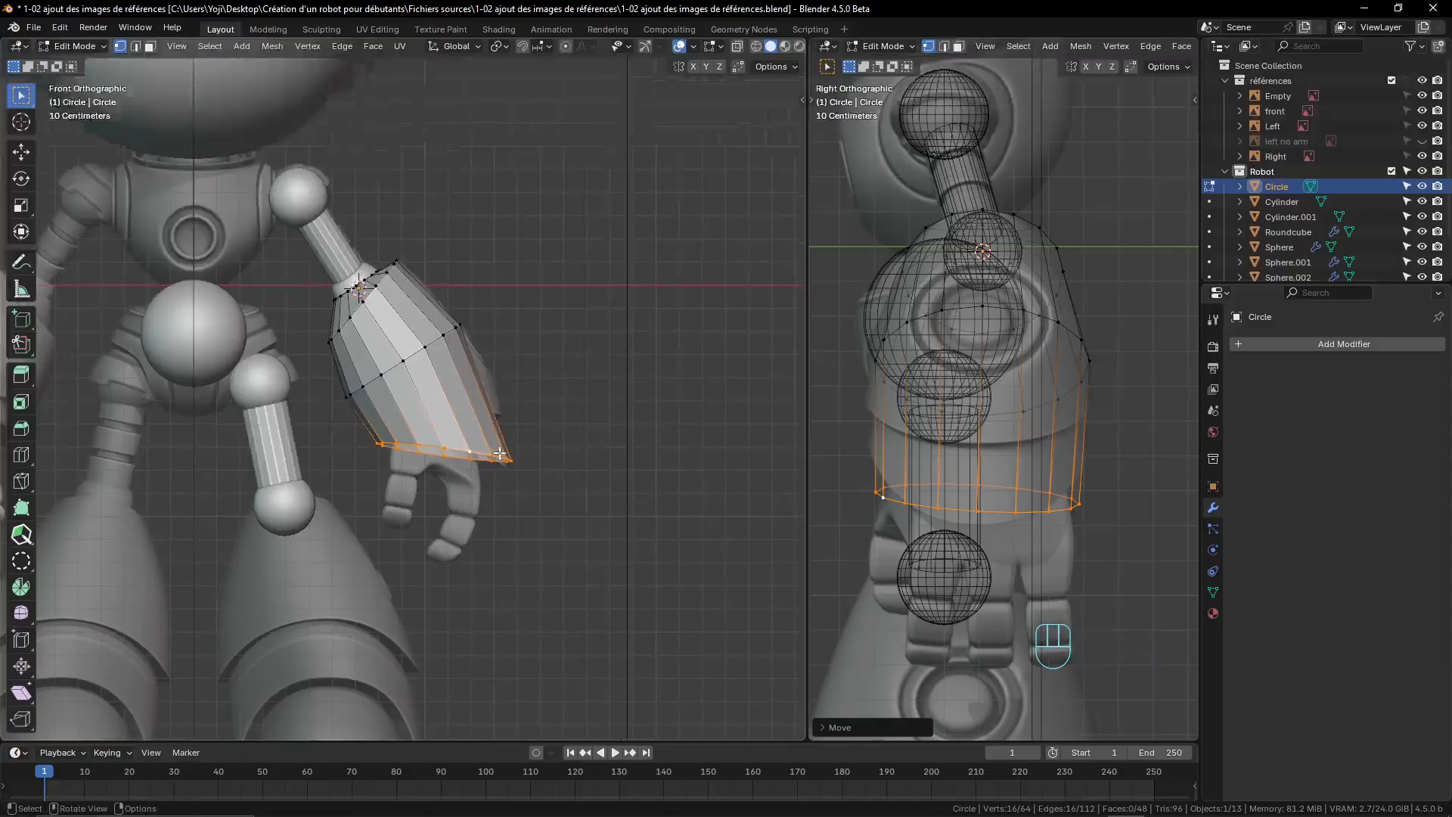
scroll(540, 370, "up", 3)
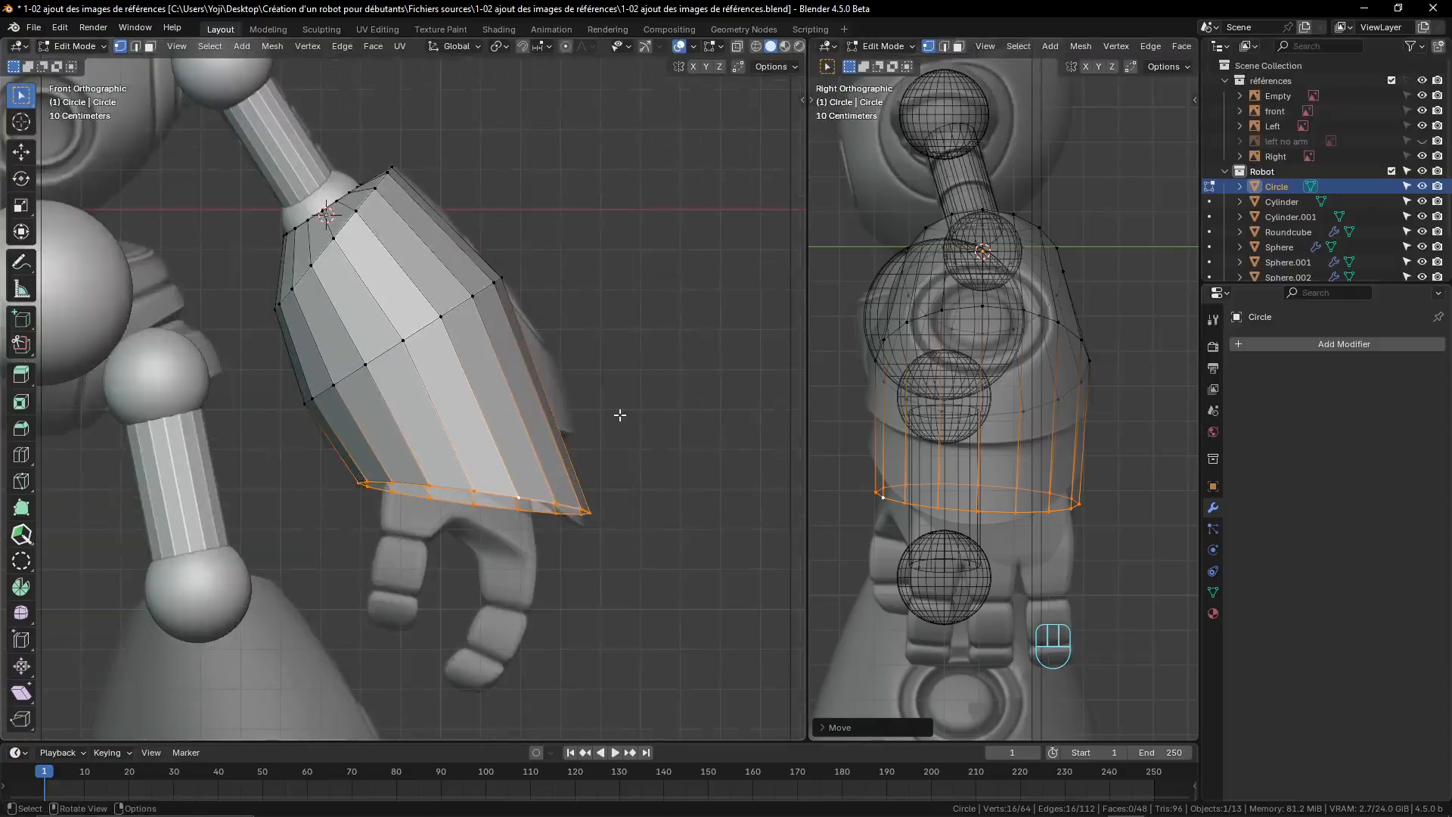
key("Tab")
scroll(552, 367, "down", 4)
scroll(551, 366, "up", 4)
middle_click_drag(552, 366, 521, 370, "shift")
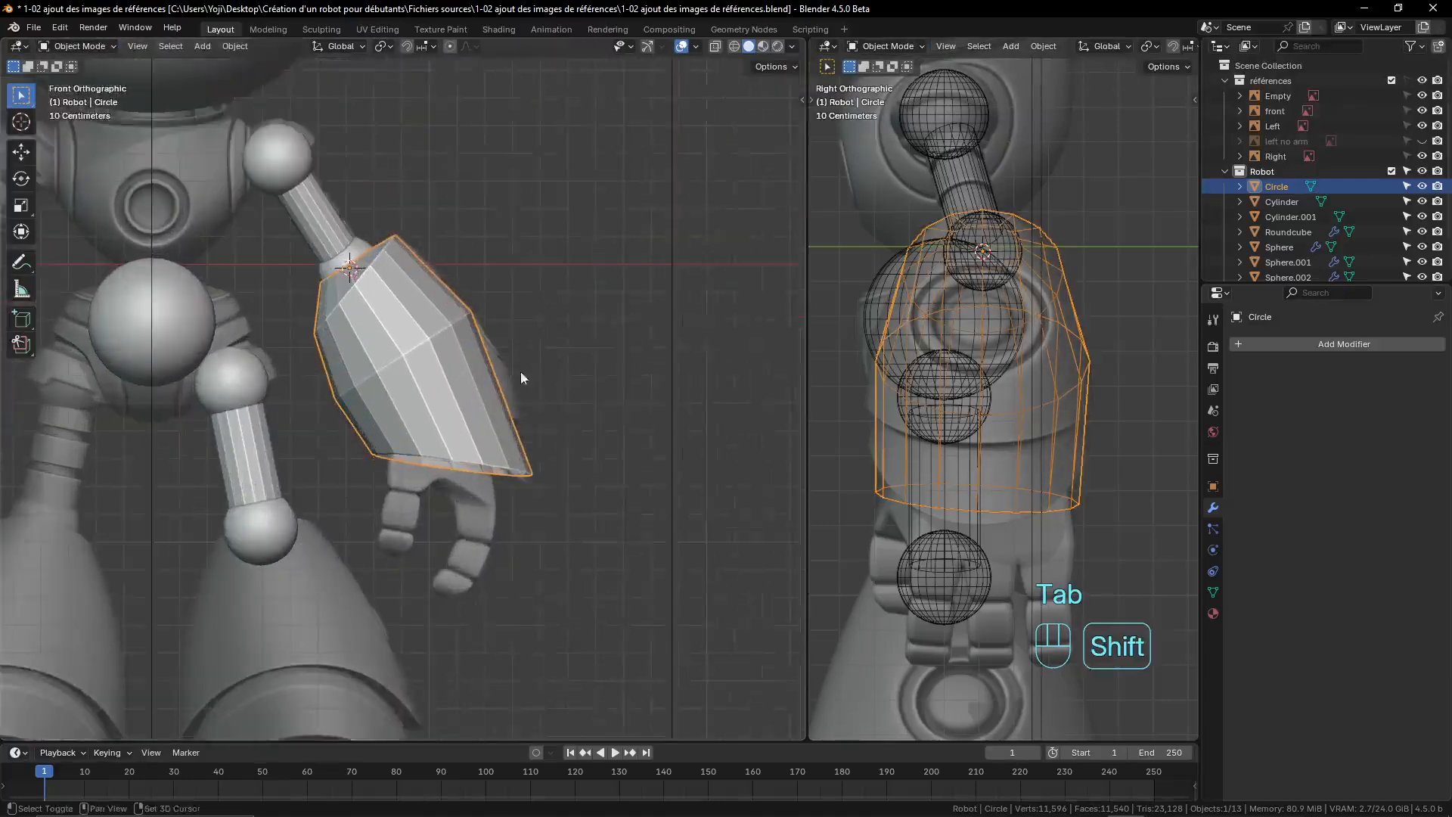
scroll(584, 257, "down", 3)
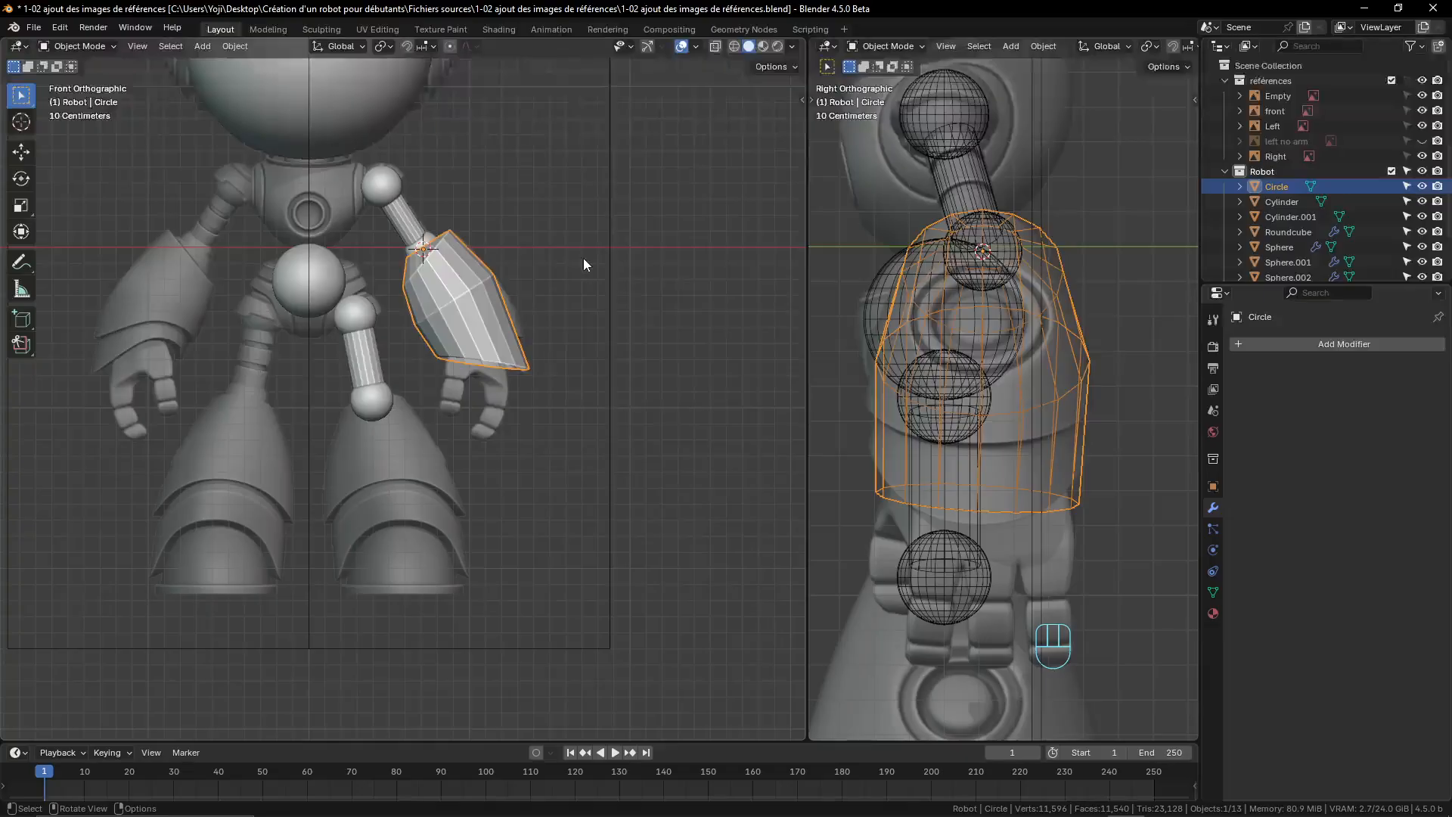
scroll(398, 446, "up", 3)
scroll(398, 446, "down", 2)
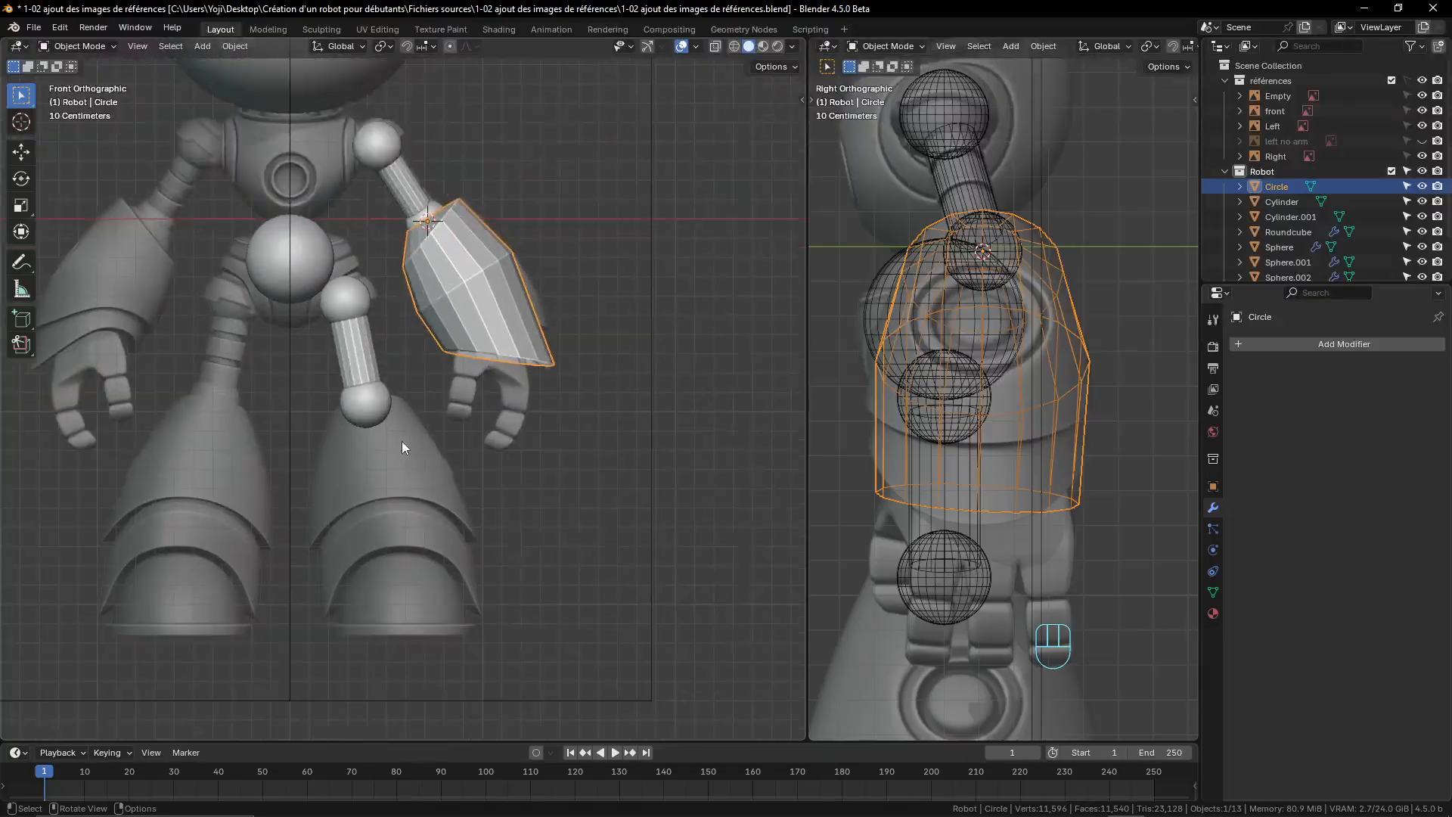
- Deselect the forearm, show the "left no arm" reference image and hide the "Left" one
left_click(447, 470)
scroll(448, 472, "up", 2)
scroll(448, 472, "down", 2)
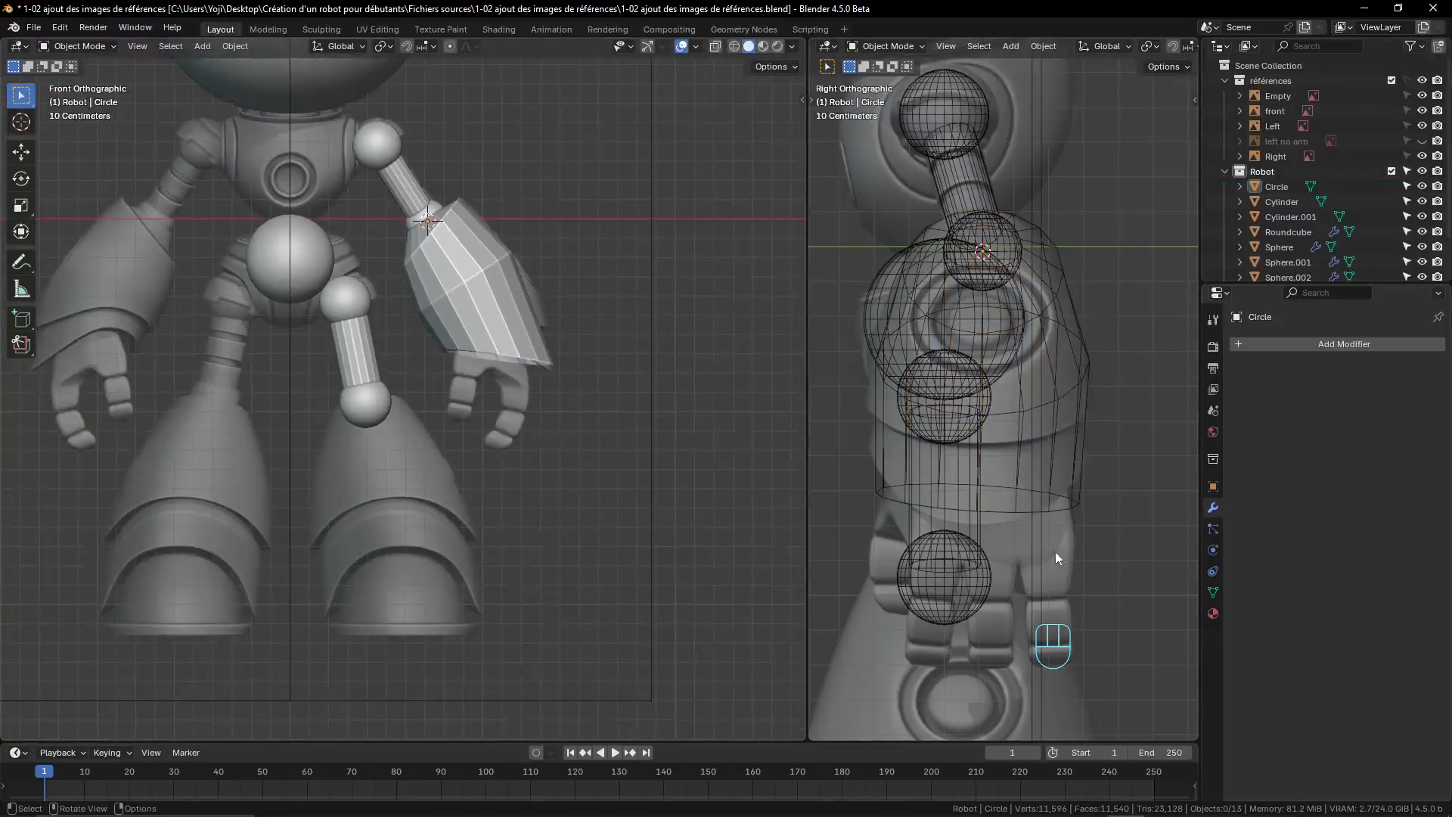
left_click(1422, 141)
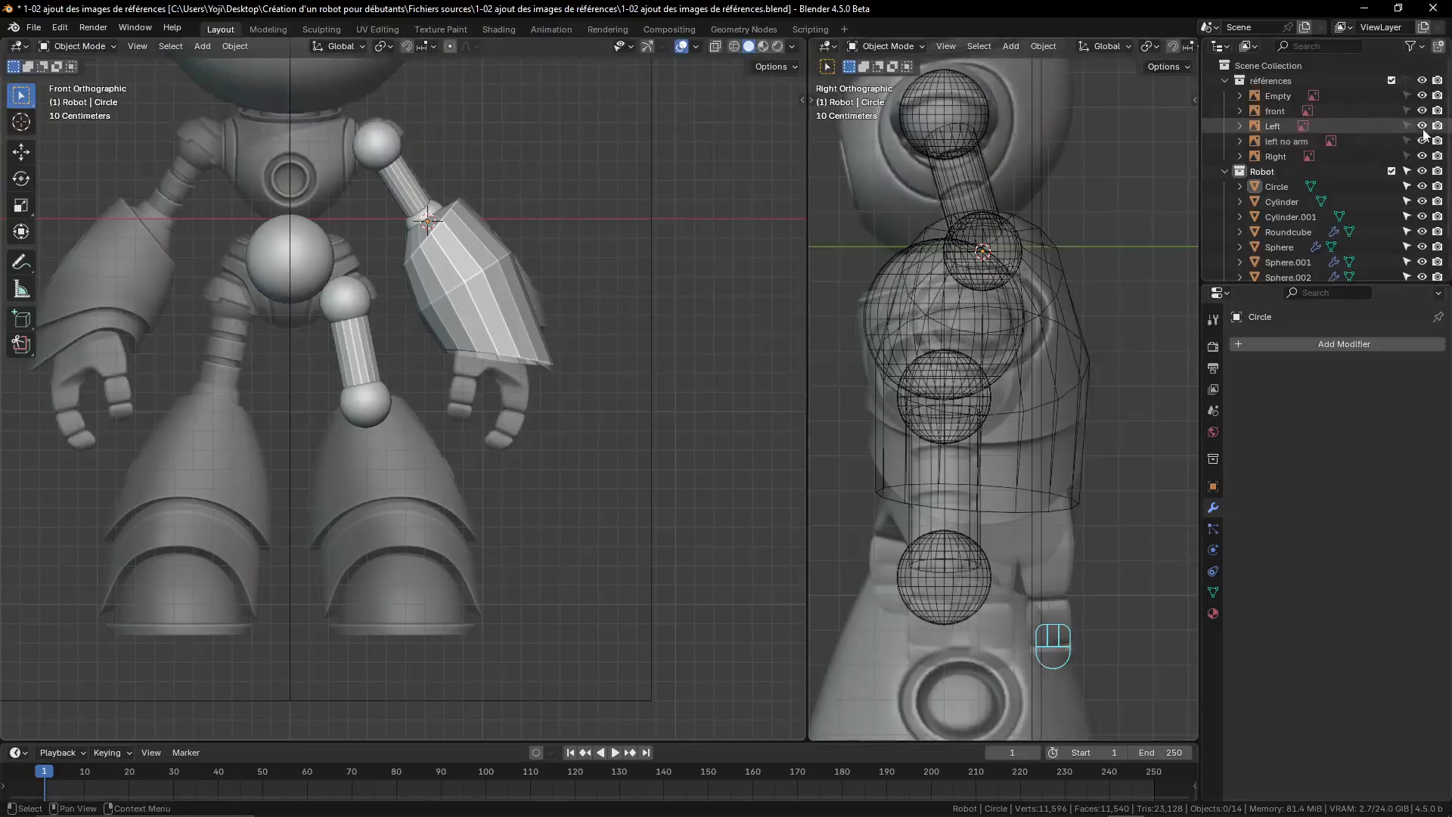
left_click(1422, 126)
scroll(991, 487, "up", 1)
middle_click_drag(991, 487, 1033, 267, "shift")
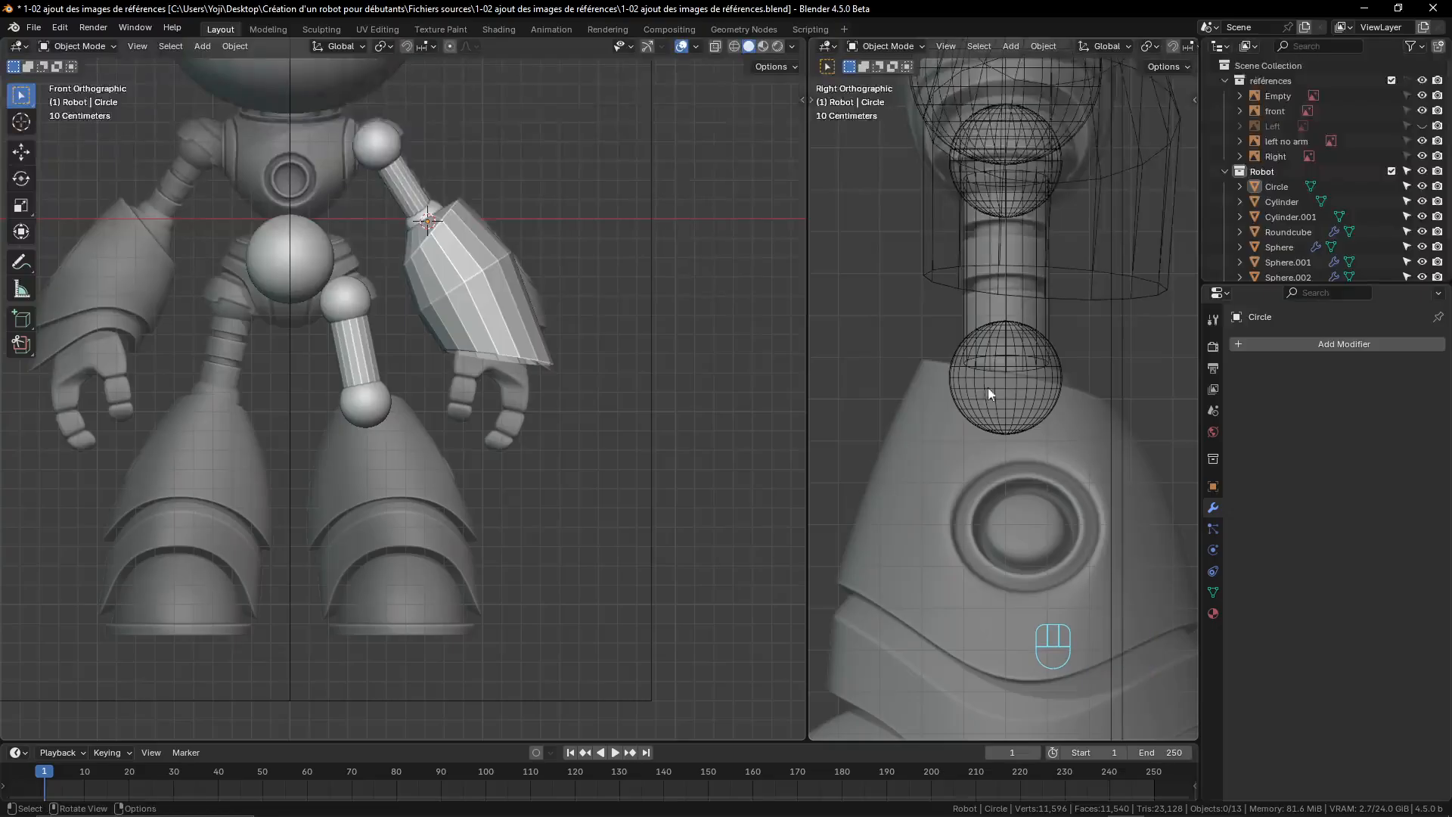
- Enter Edit Mode on the sphere at the lower end of the leg cylinder and select the horizontal edge loop just above its middle
scroll(1043, 398, "up", 4)
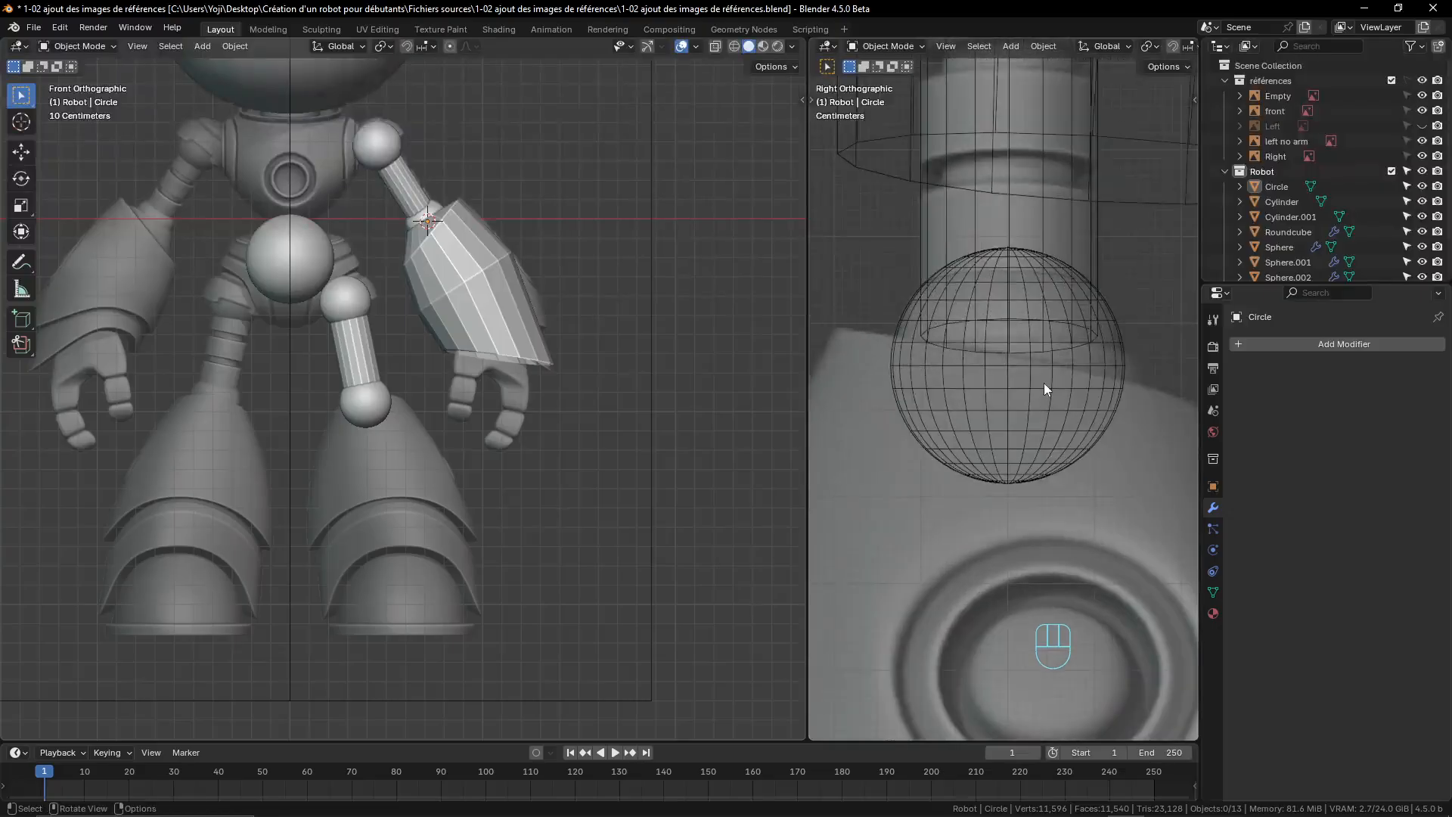
scroll(390, 405, "up", 4)
left_click(328, 404)
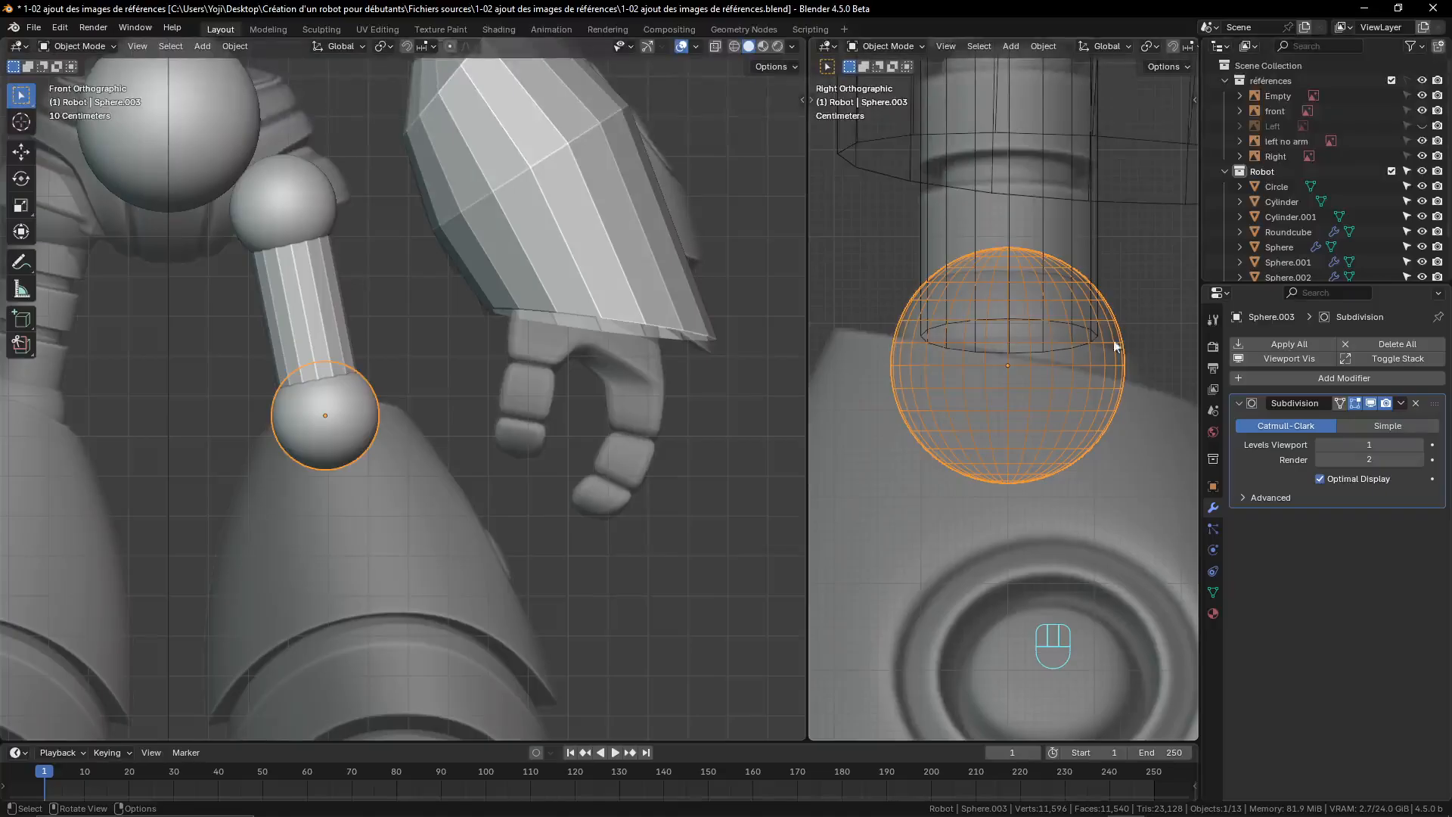
scroll(352, 416, "up", 3)
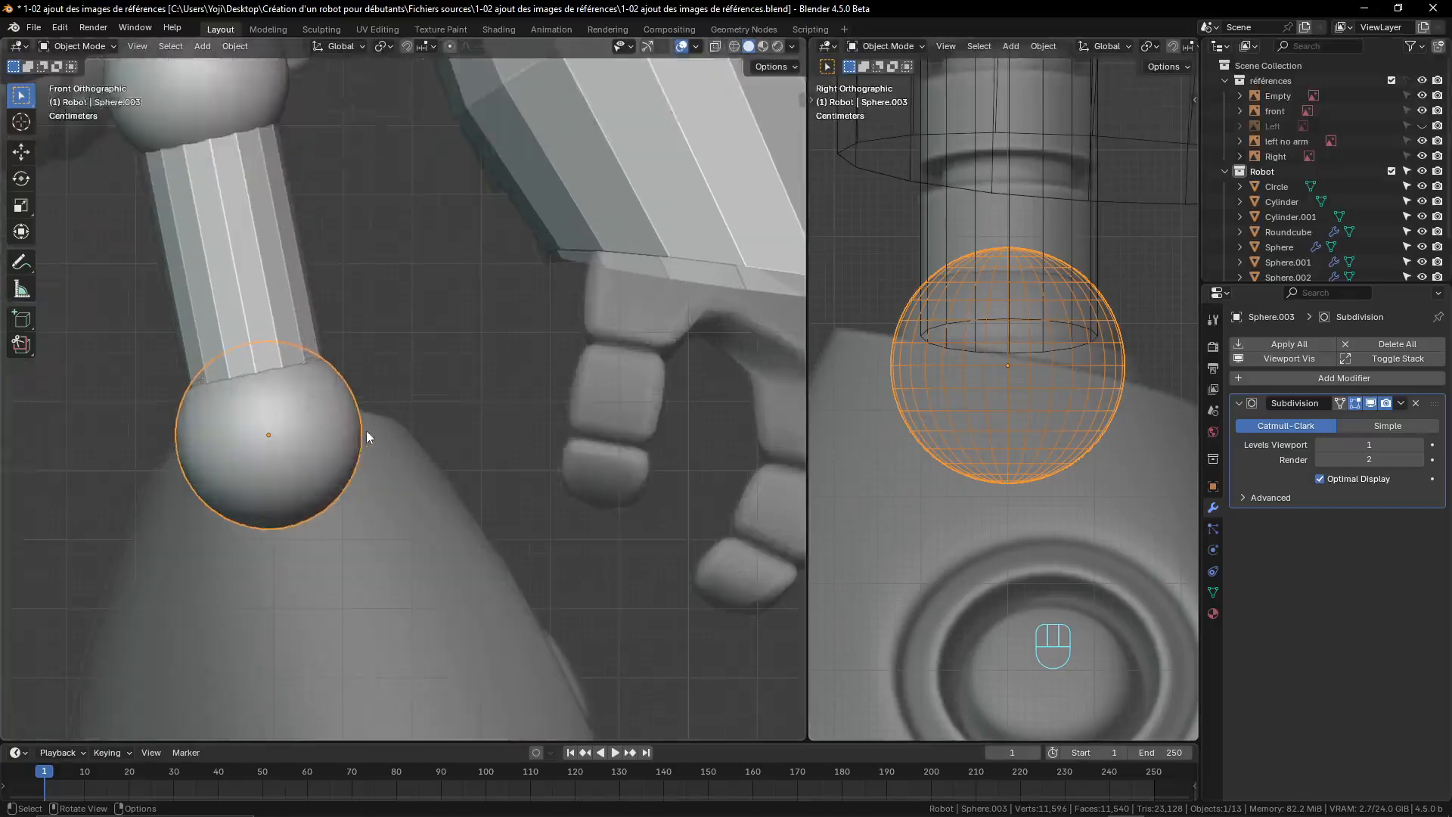
key("Tab")
scroll(402, 464, "up", 3)
scroll(401, 464, "down", 3)
middle_click_drag(402, 464, 464, 422, "shift")
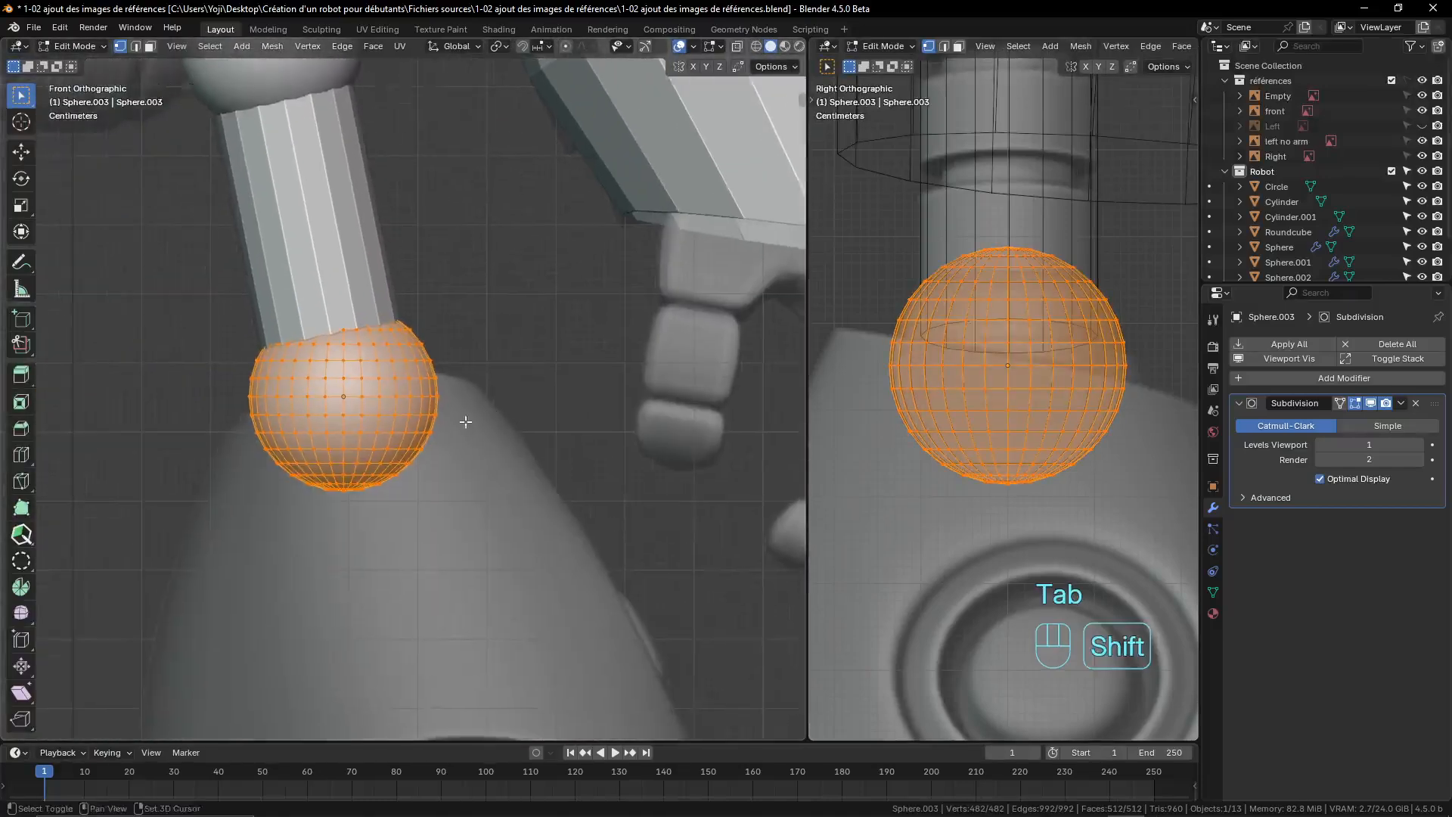
scroll(459, 435, "up", 2)
left_click(357, 373, "alt")
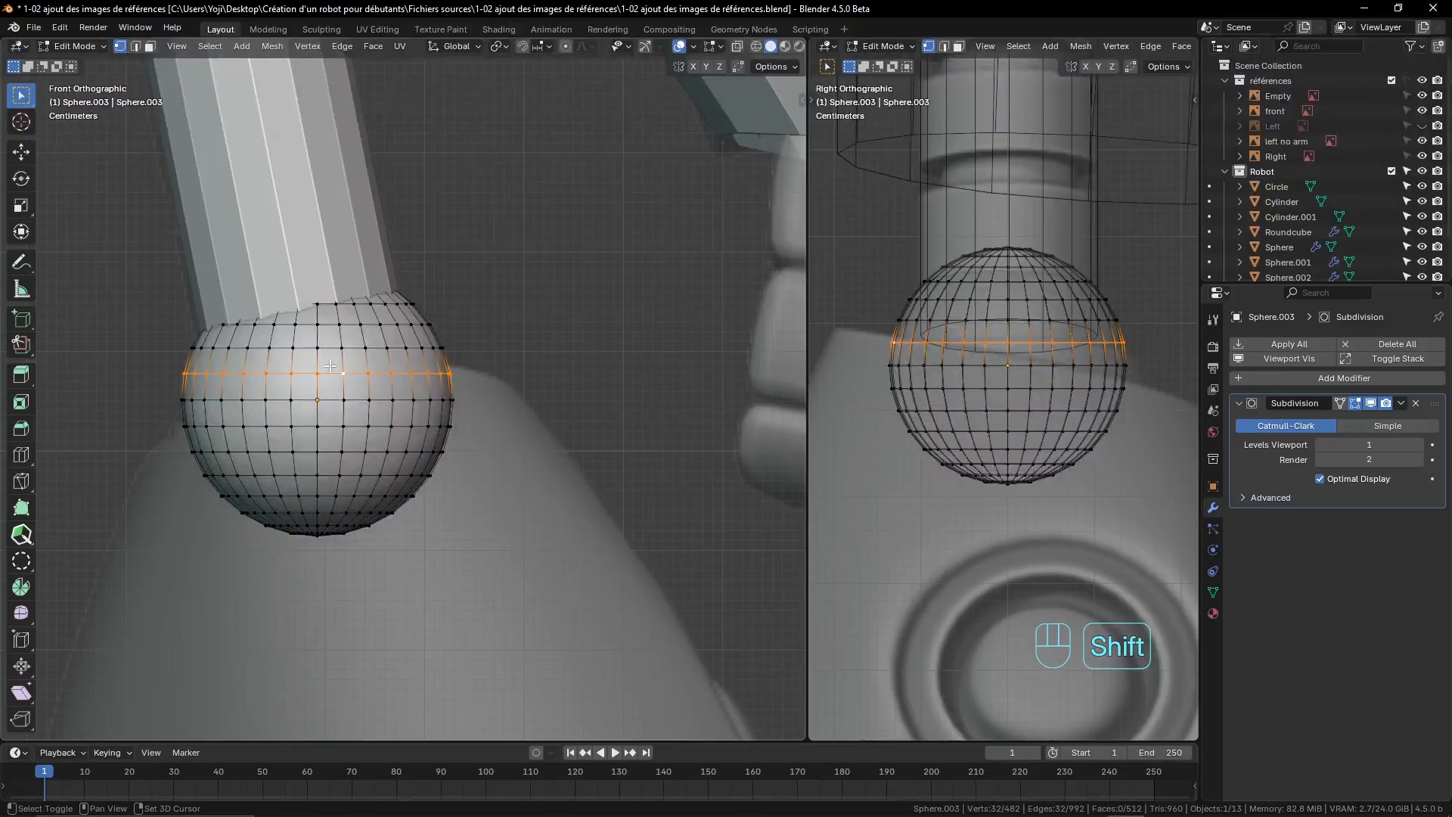
- Snap the 3D cursor to the selected edge loop of the sphere and return to Object Mode
scroll(367, 378, "down", 7)
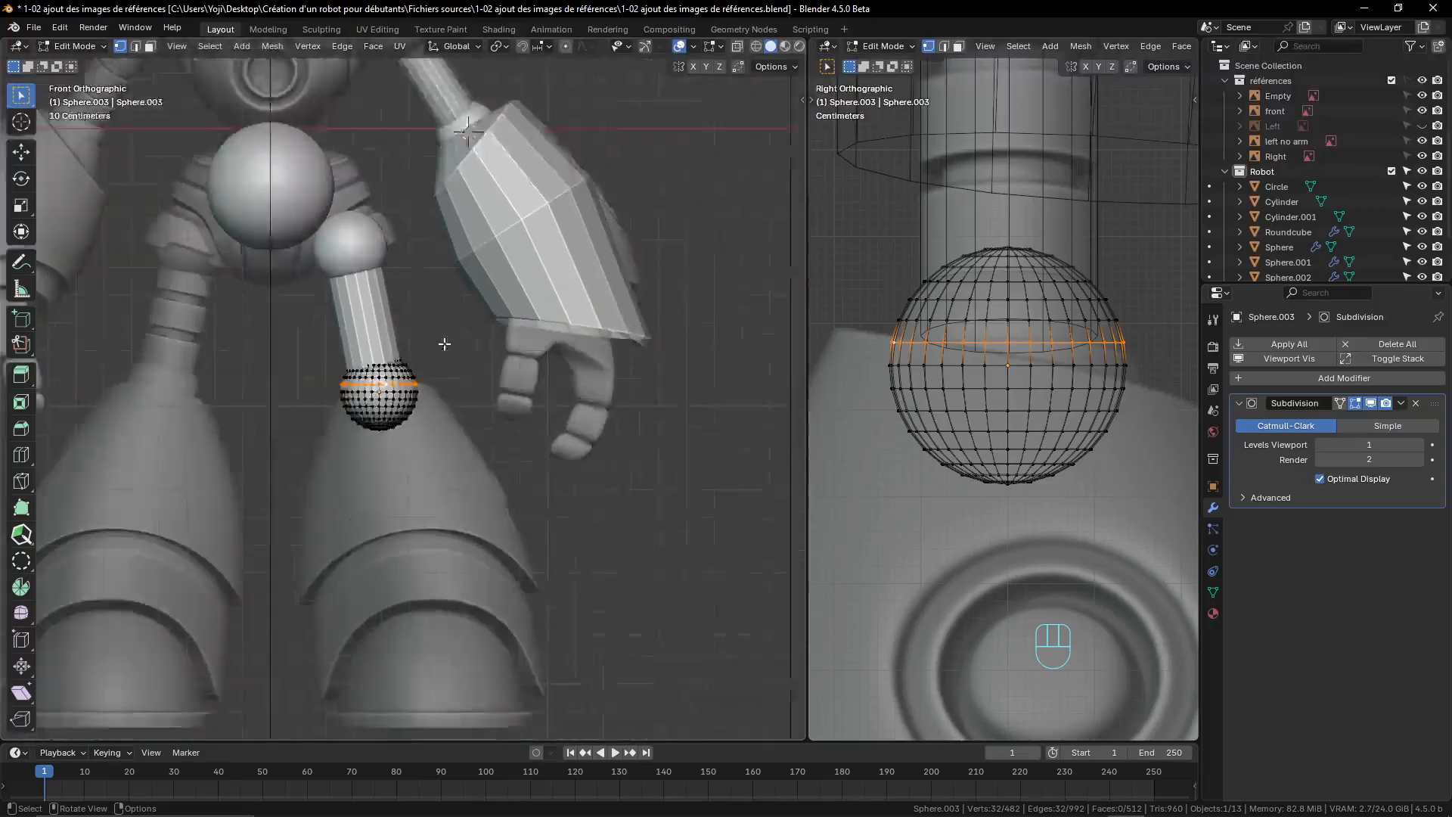
scroll(417, 355, "up", 3)
key("shift+z")
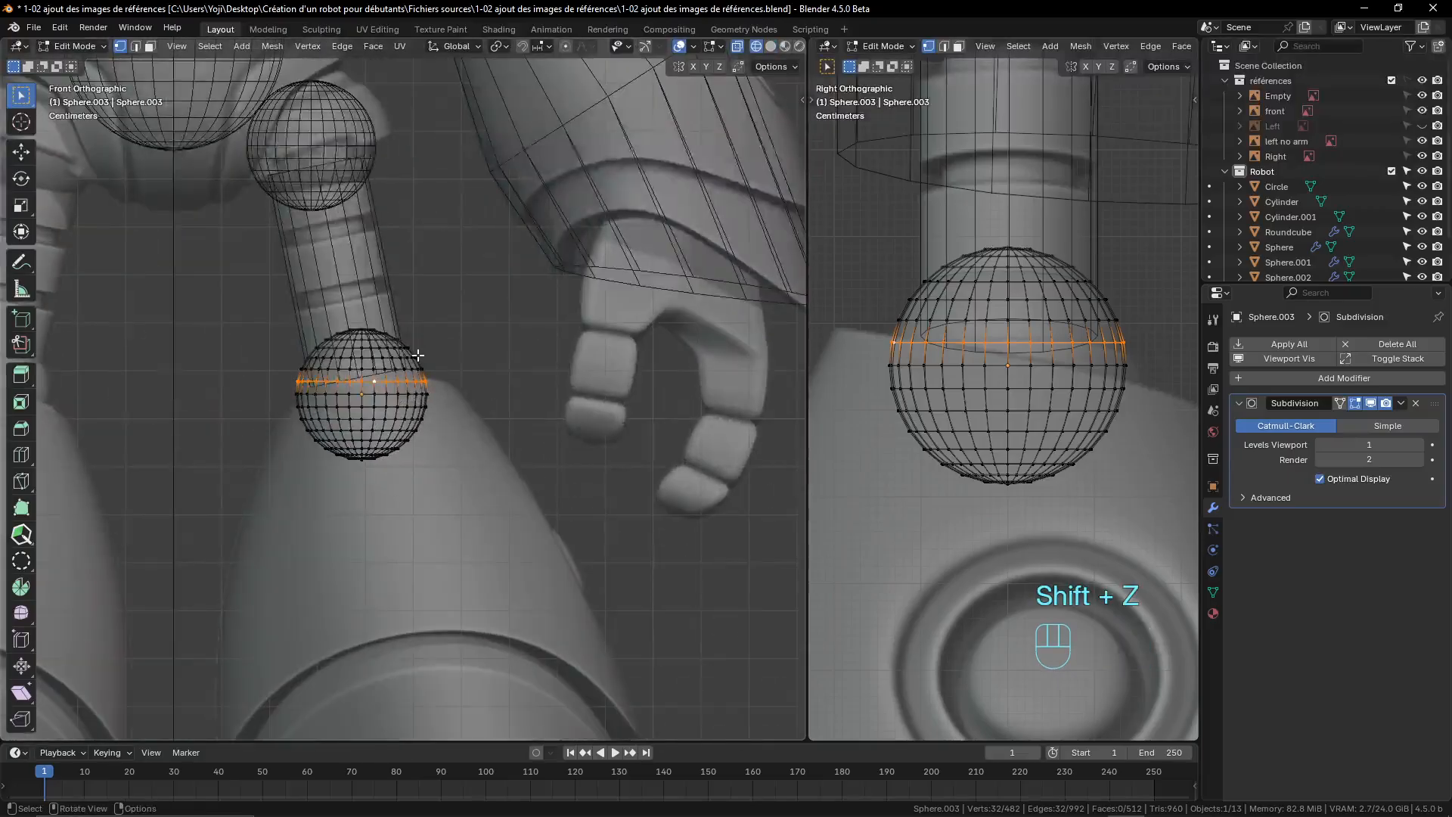
key("shift+z")
key("shift+s")
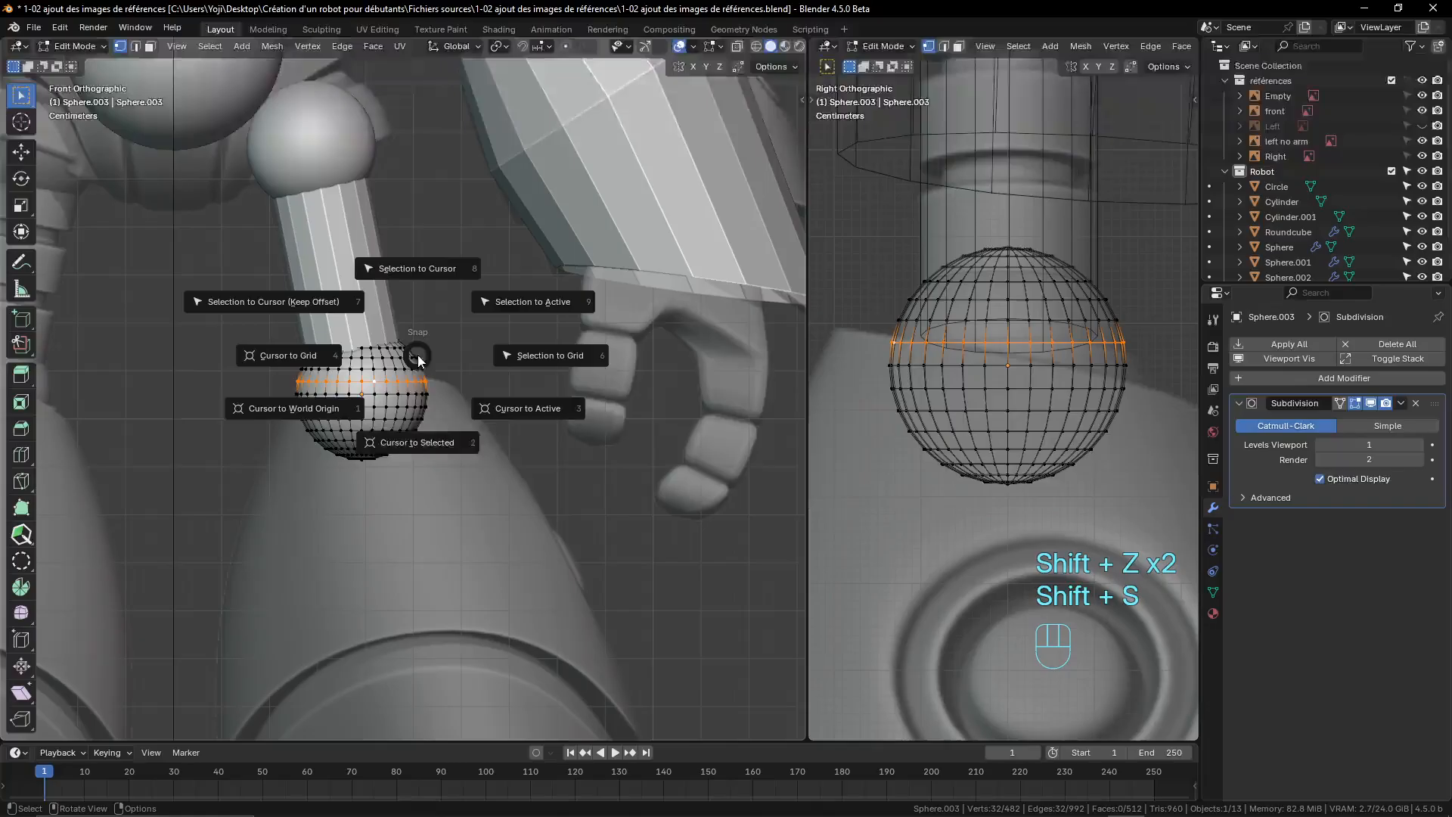
left_click(417, 442)
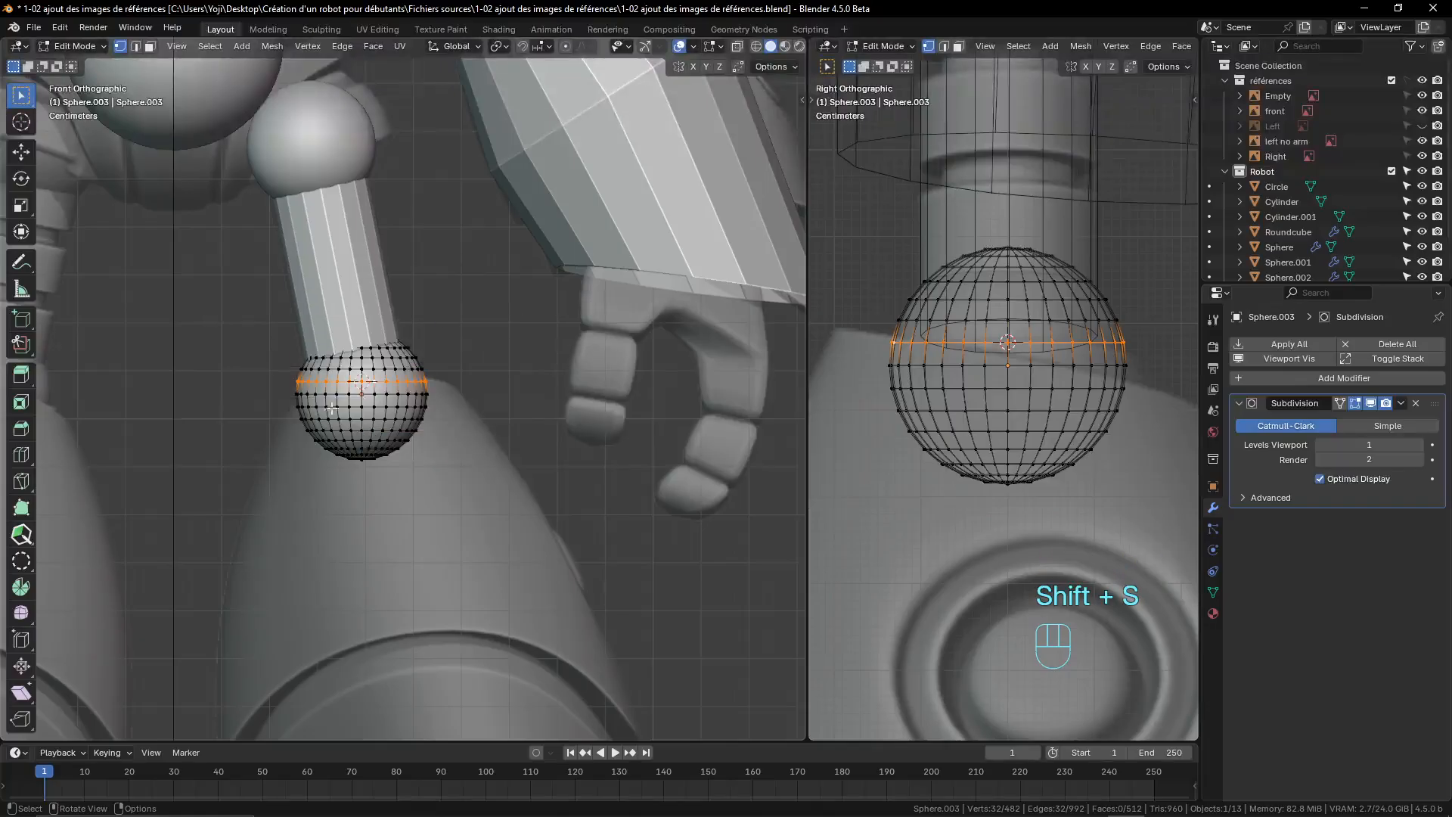
scroll(331, 409, "up", 4)
key("Tab")
scroll(416, 374, "down", 6)
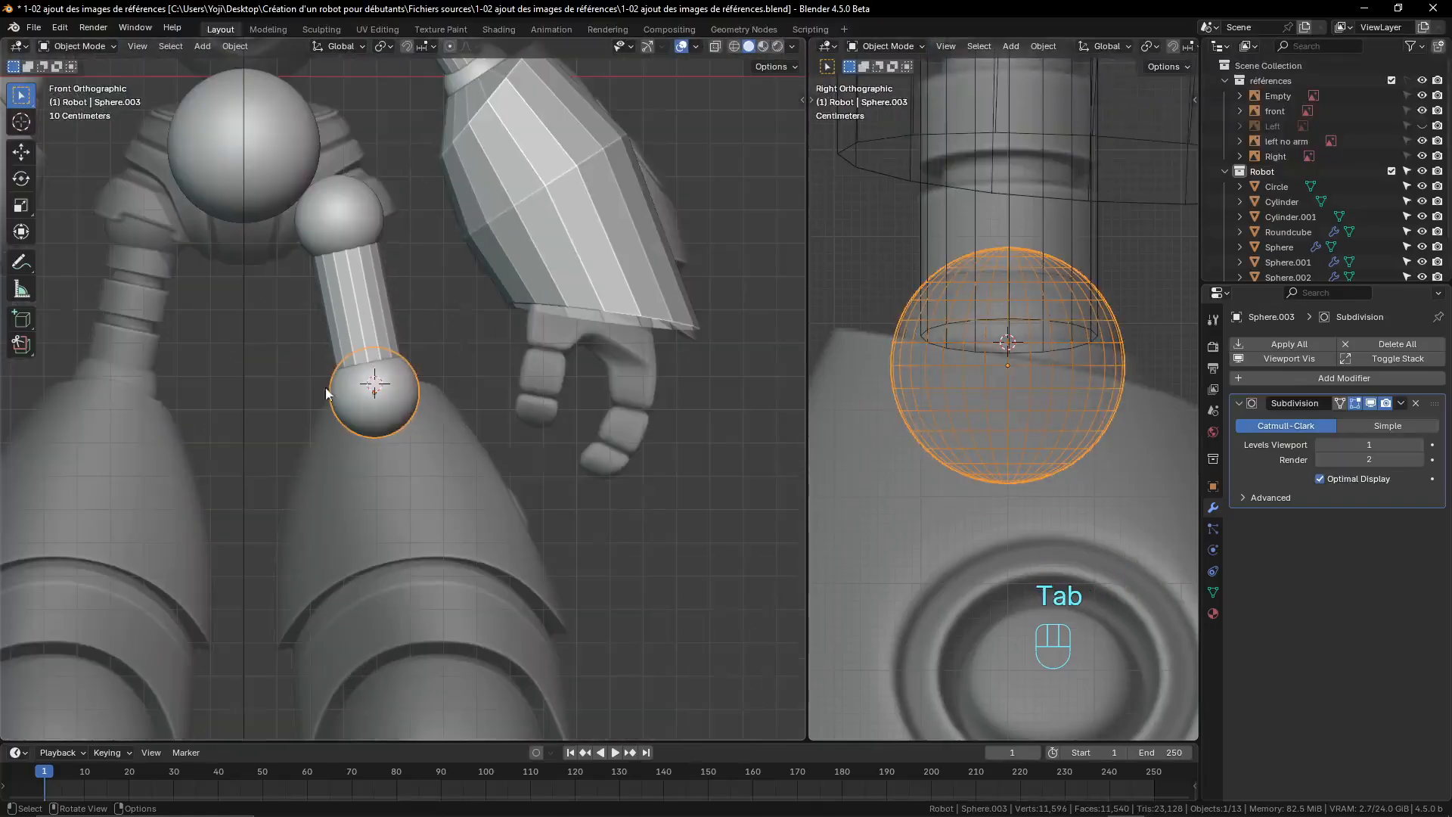
key("Tab")
key("Tab")
scroll(393, 419, "up", 4)
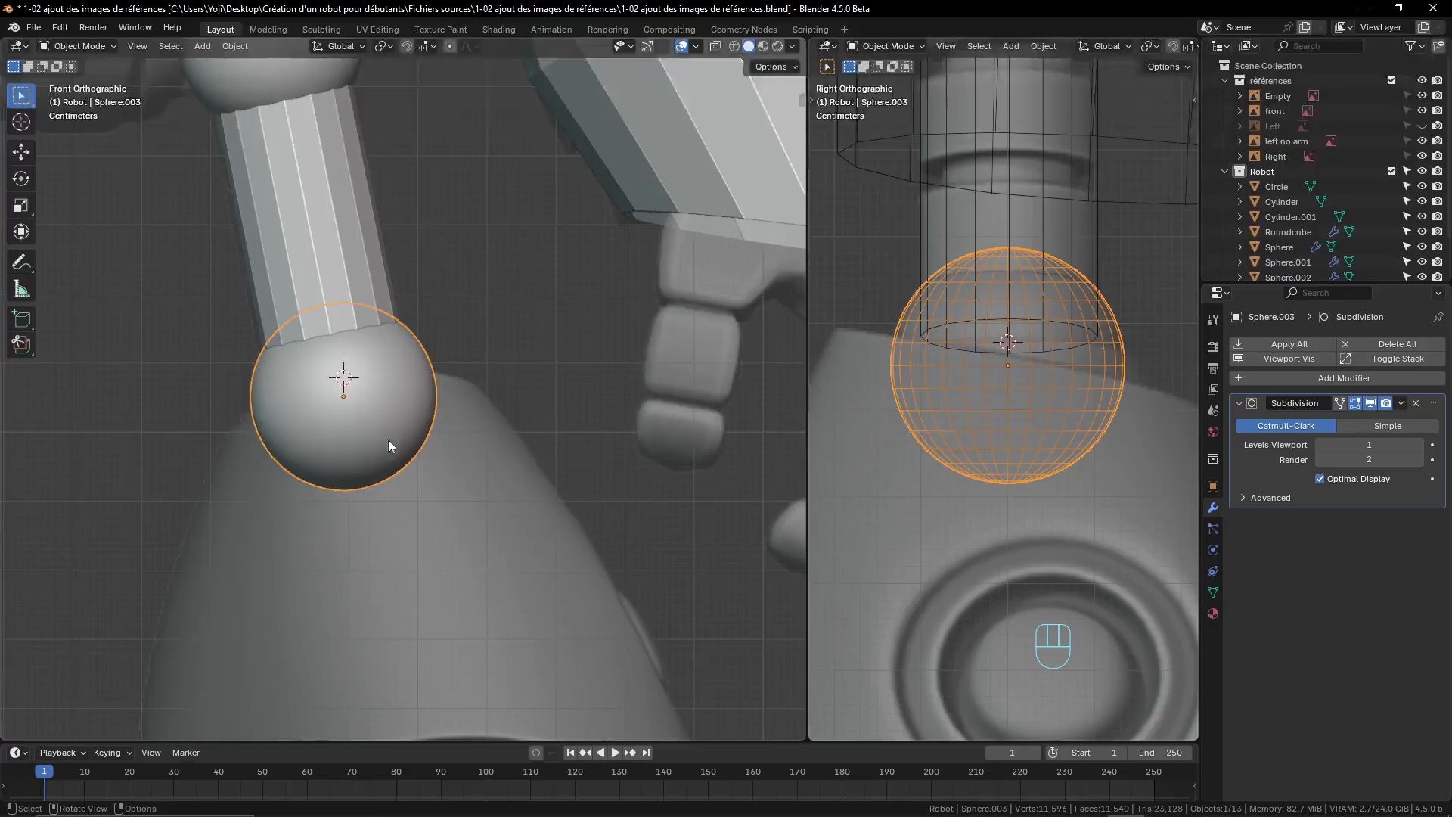
- Add a 16-vertex mesh circle at the 3D cursor and scale it in Edit Mode to 0.134 to match the sphere's width
key("shift+a")
mouse_move(360, 438)
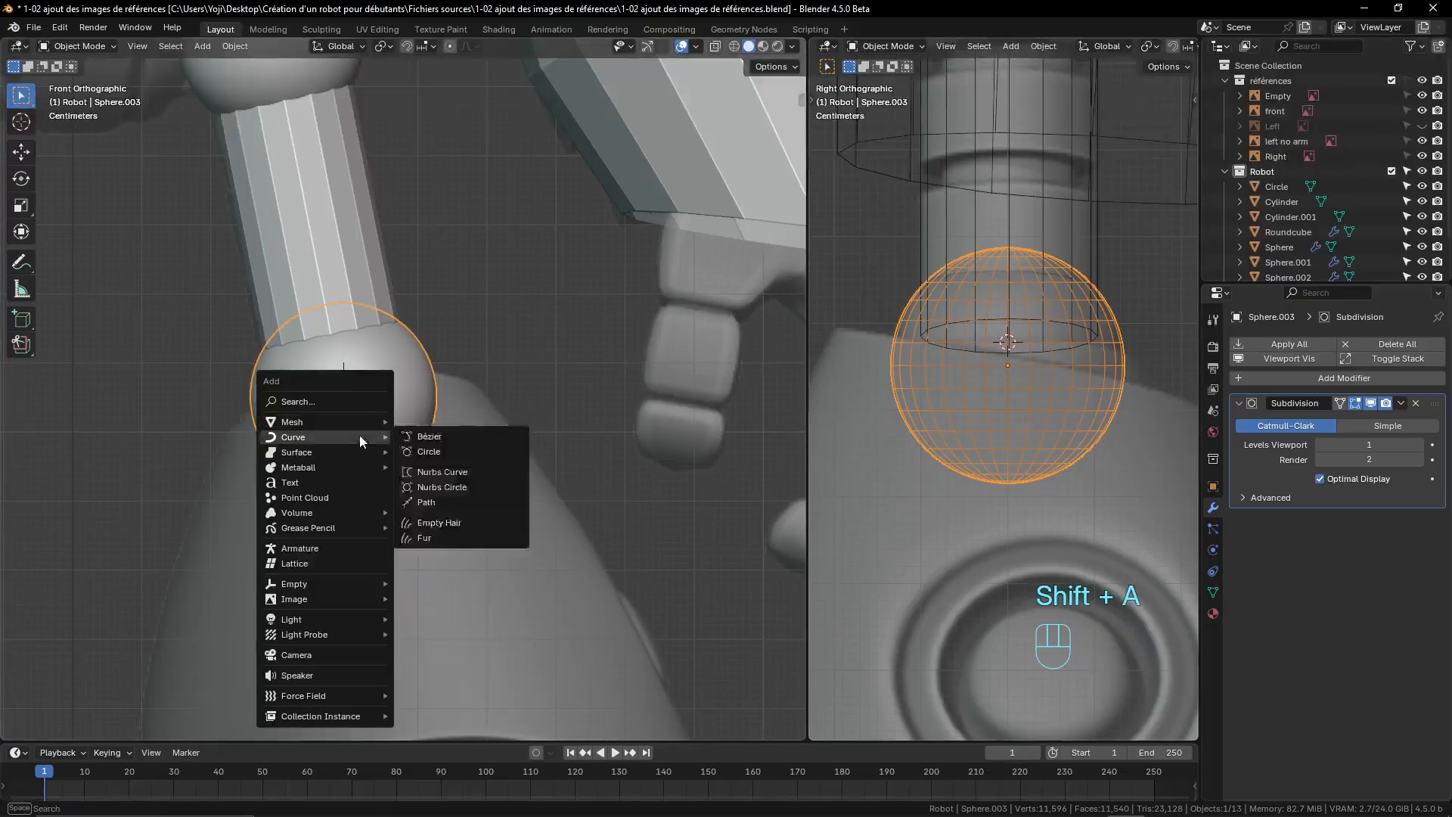
left_click(465, 449)
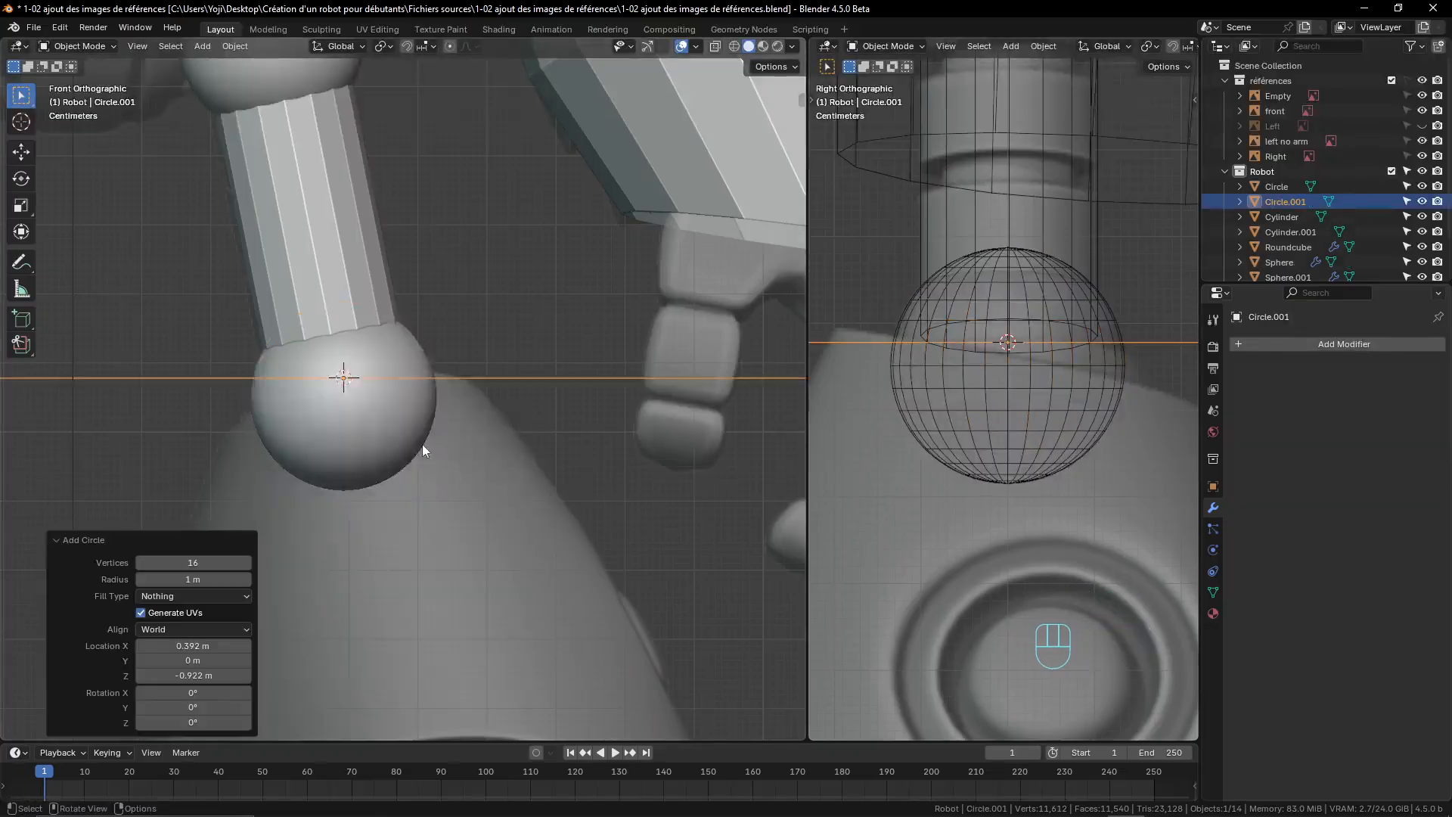
scroll(423, 449, "down", 5)
key("Tab")
scroll(591, 480, "up", 3)
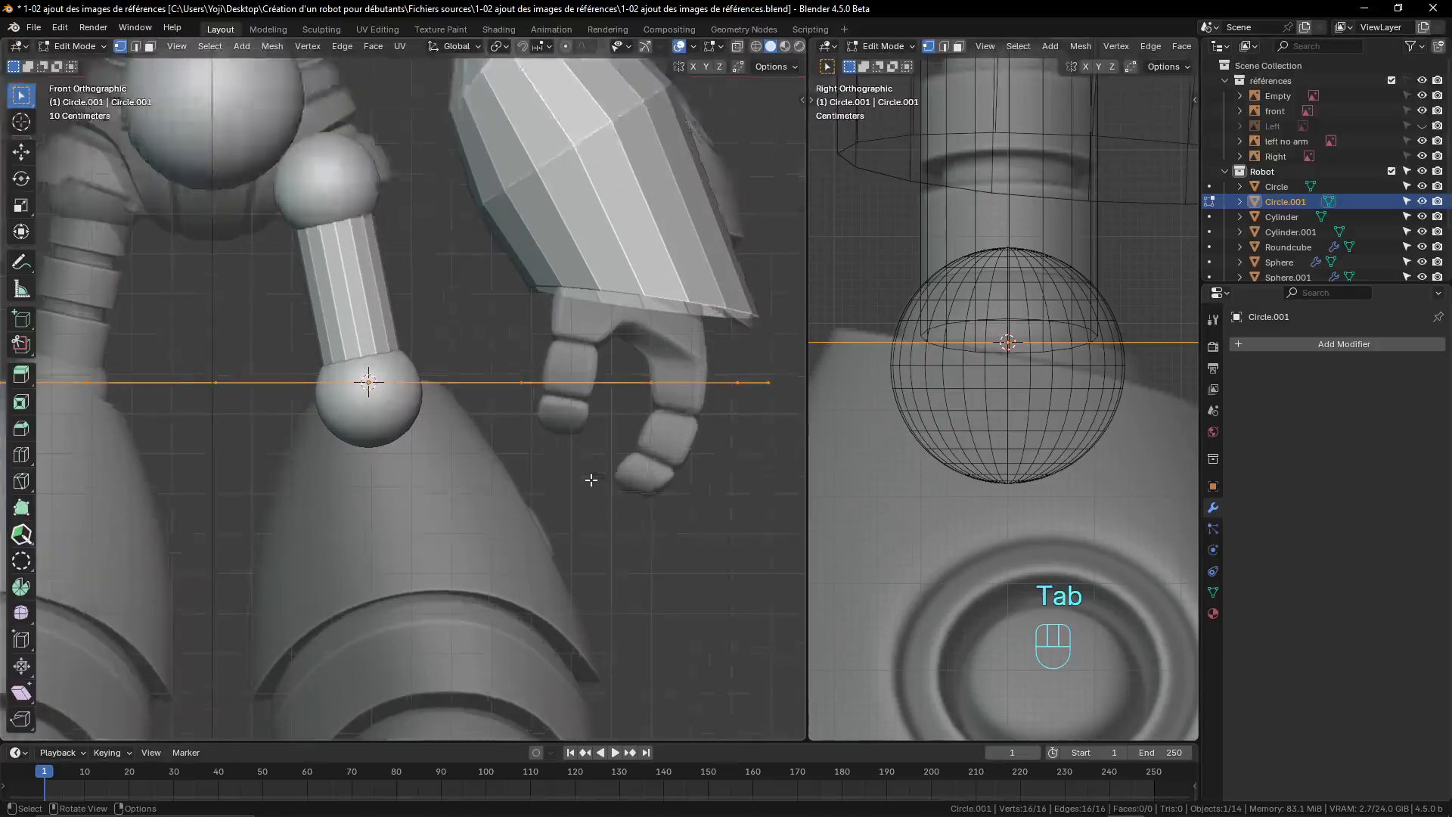
scroll(591, 479, "up", 1)
key("s")
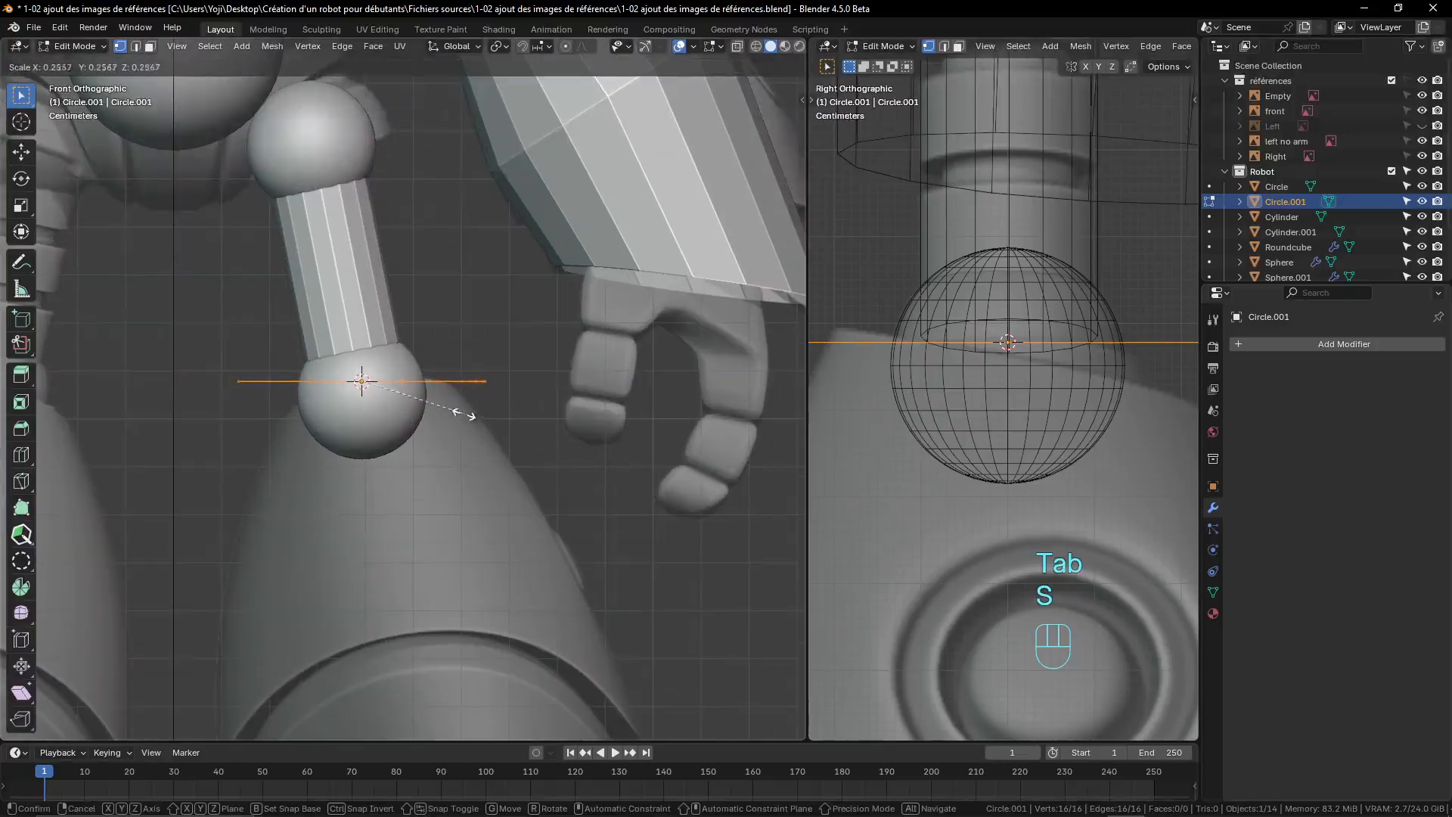
left_click(423, 399)
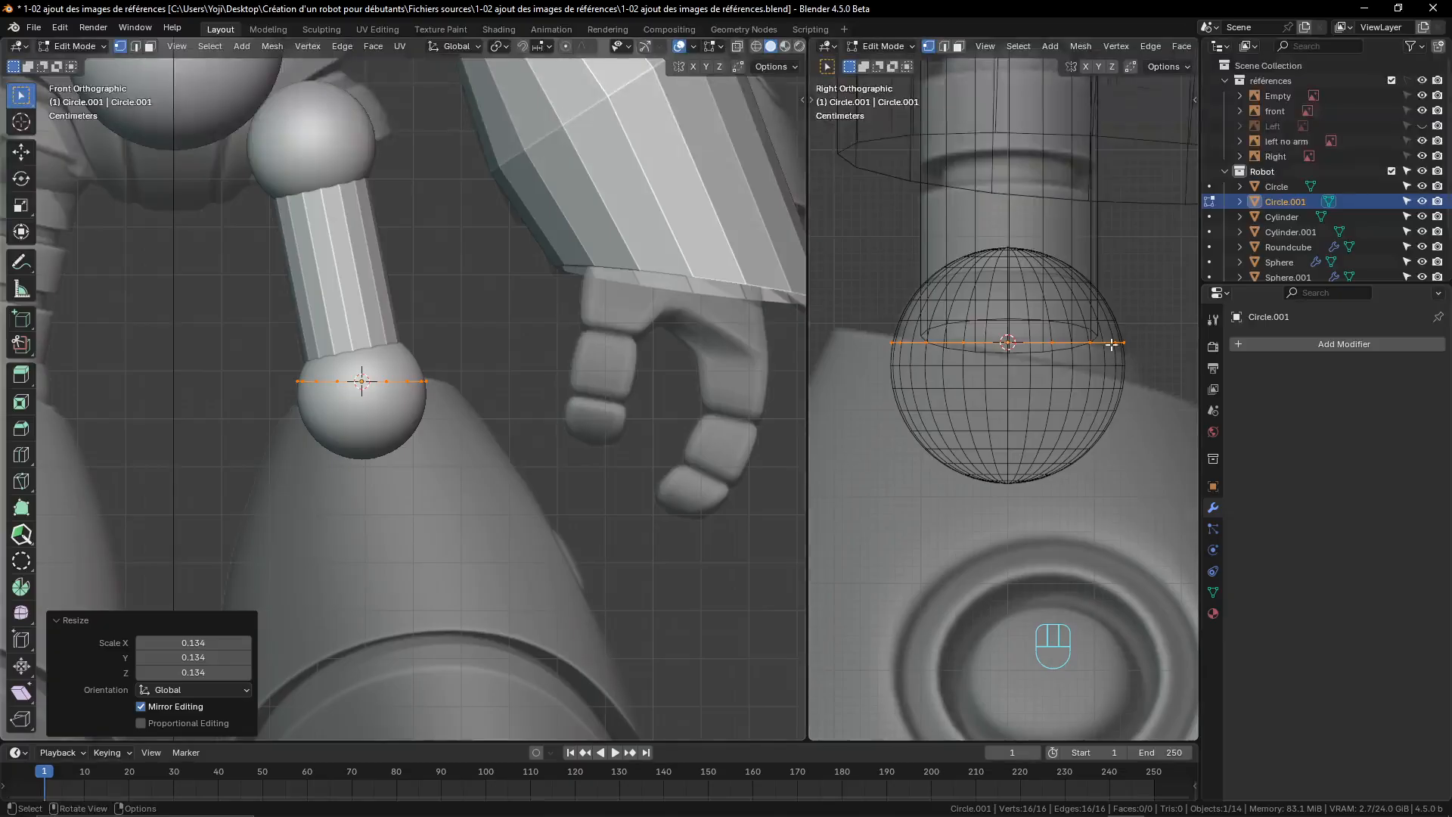
- Tilt the circle about 5.5° in the side view to follow the lower leg's upper edge and enlarge it by about 1.02
scroll(1125, 344, "up", 1)
key("r")
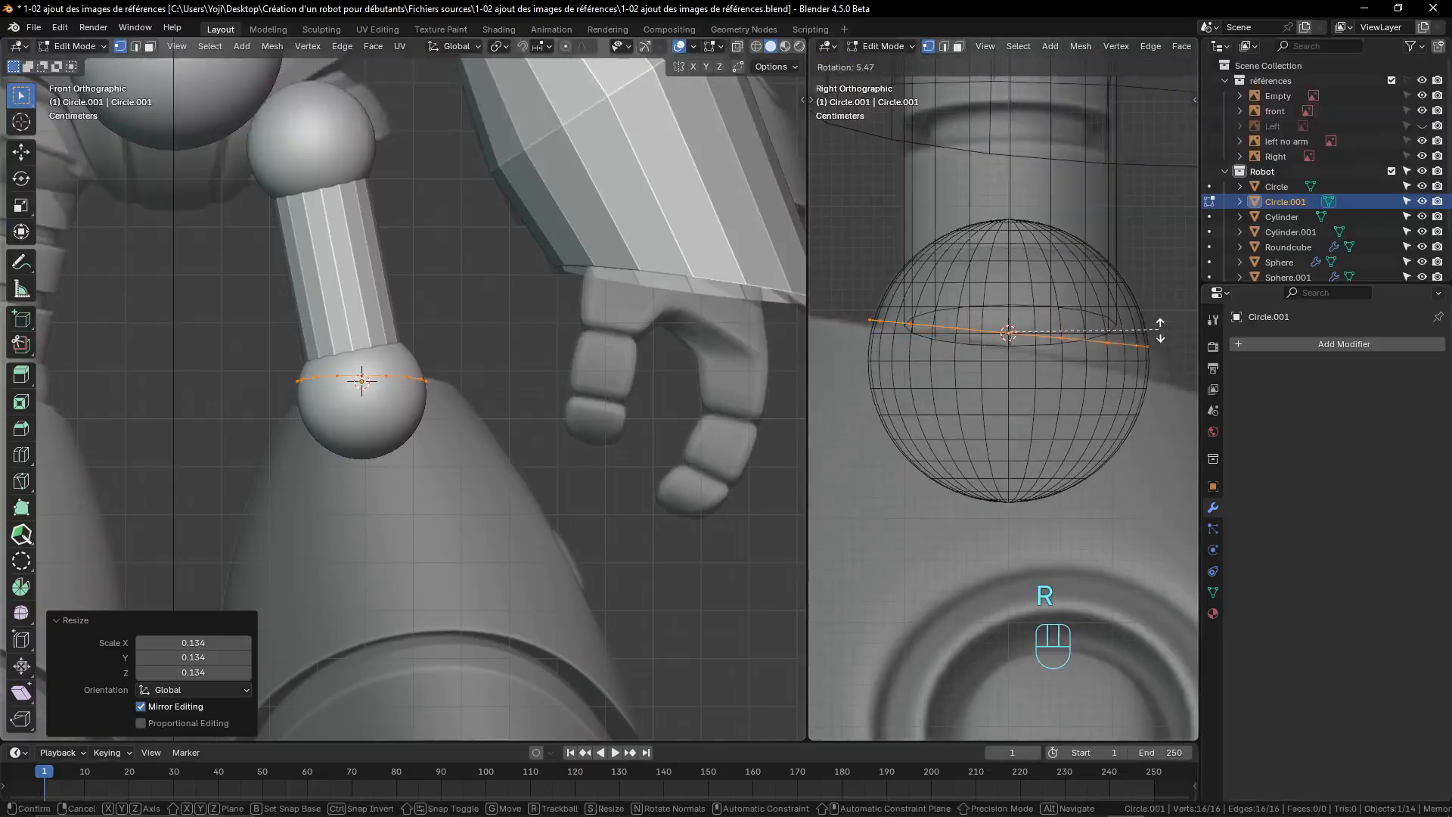
left_click(1161, 331)
key("s")
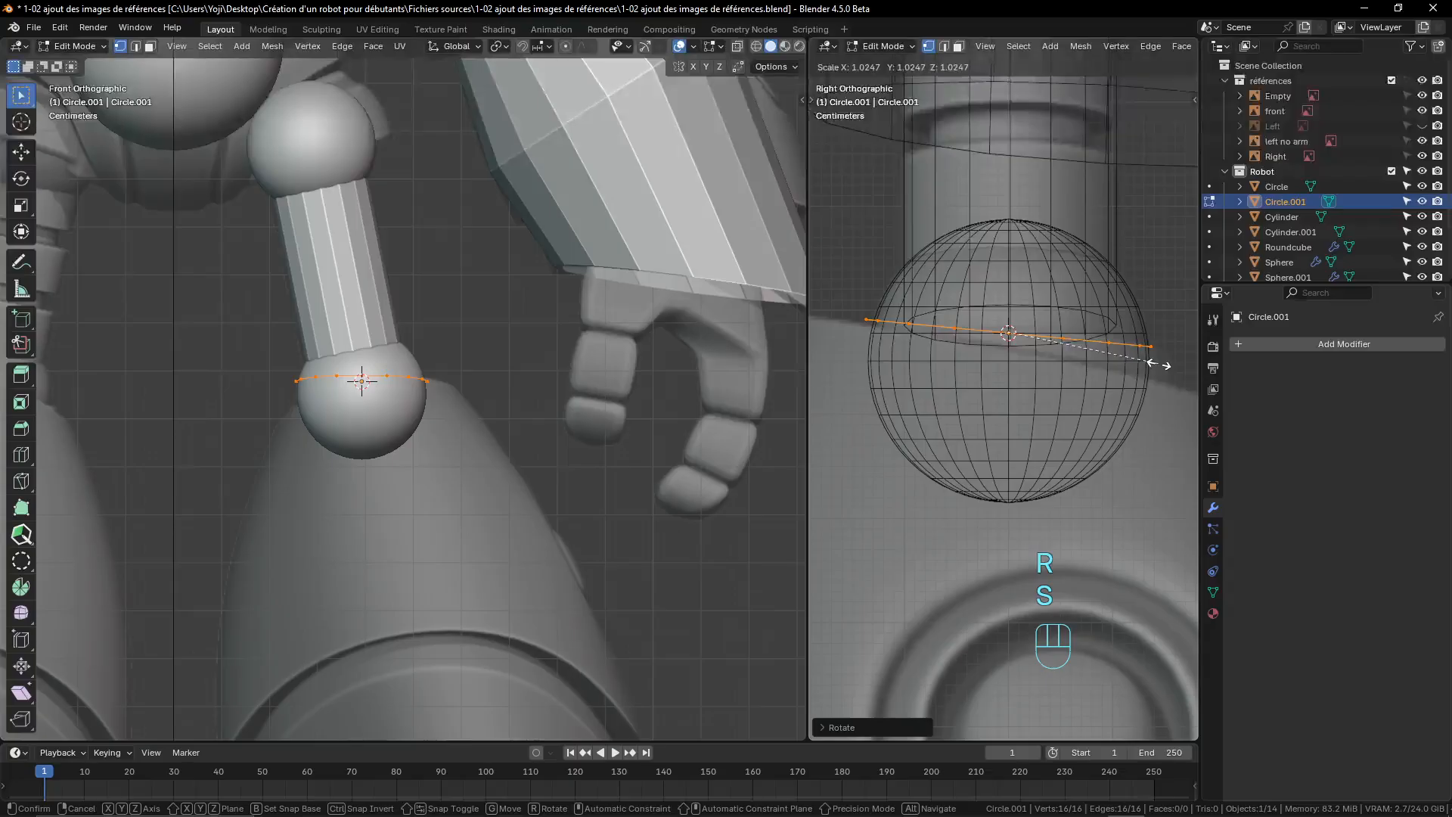
left_click(1156, 363)
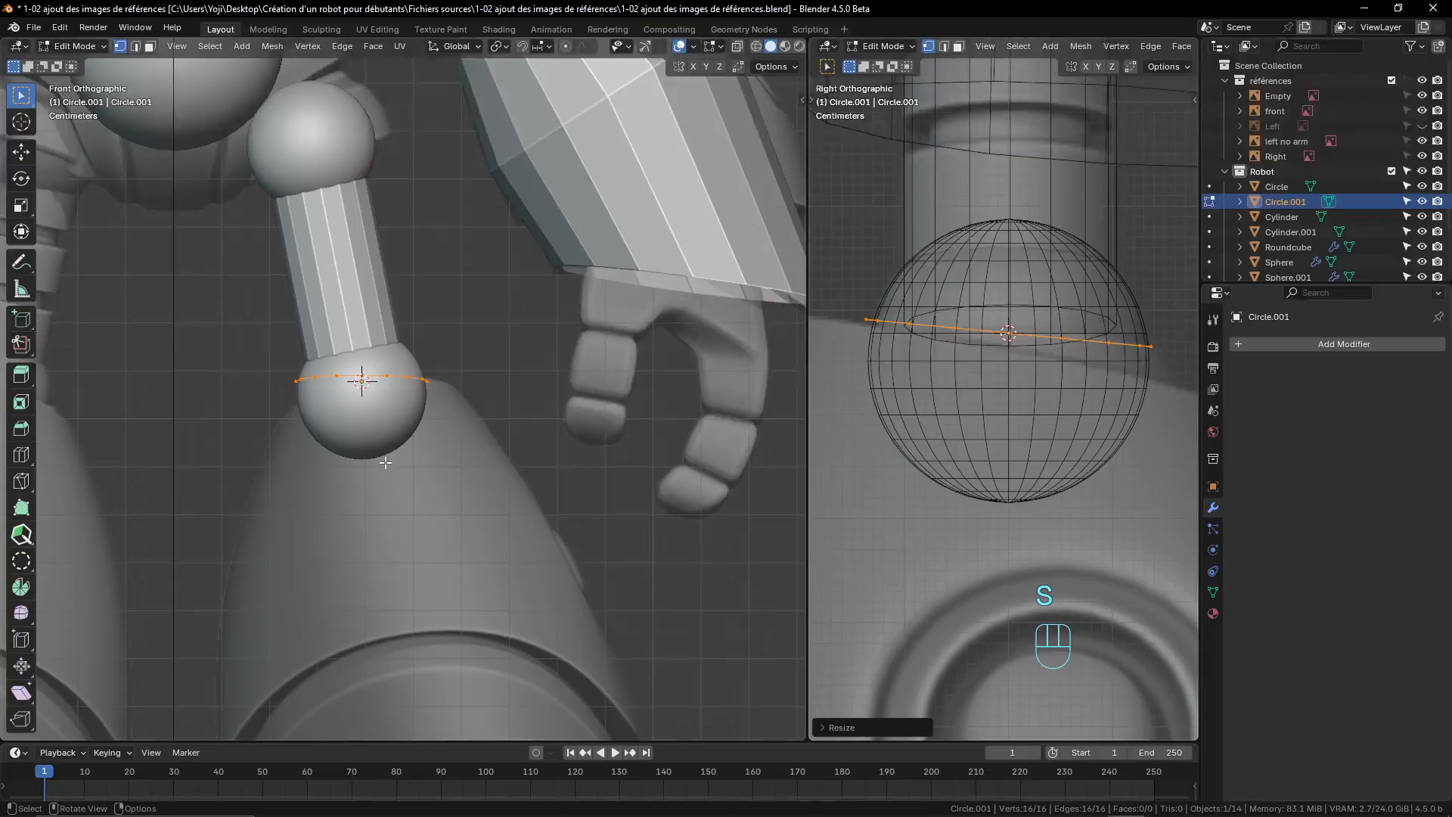
- Extrude the circle about 0.057 m downward in the front view to start the lower leg shell
scroll(386, 462, "down", 5)
scroll(1018, 414, "down", 3)
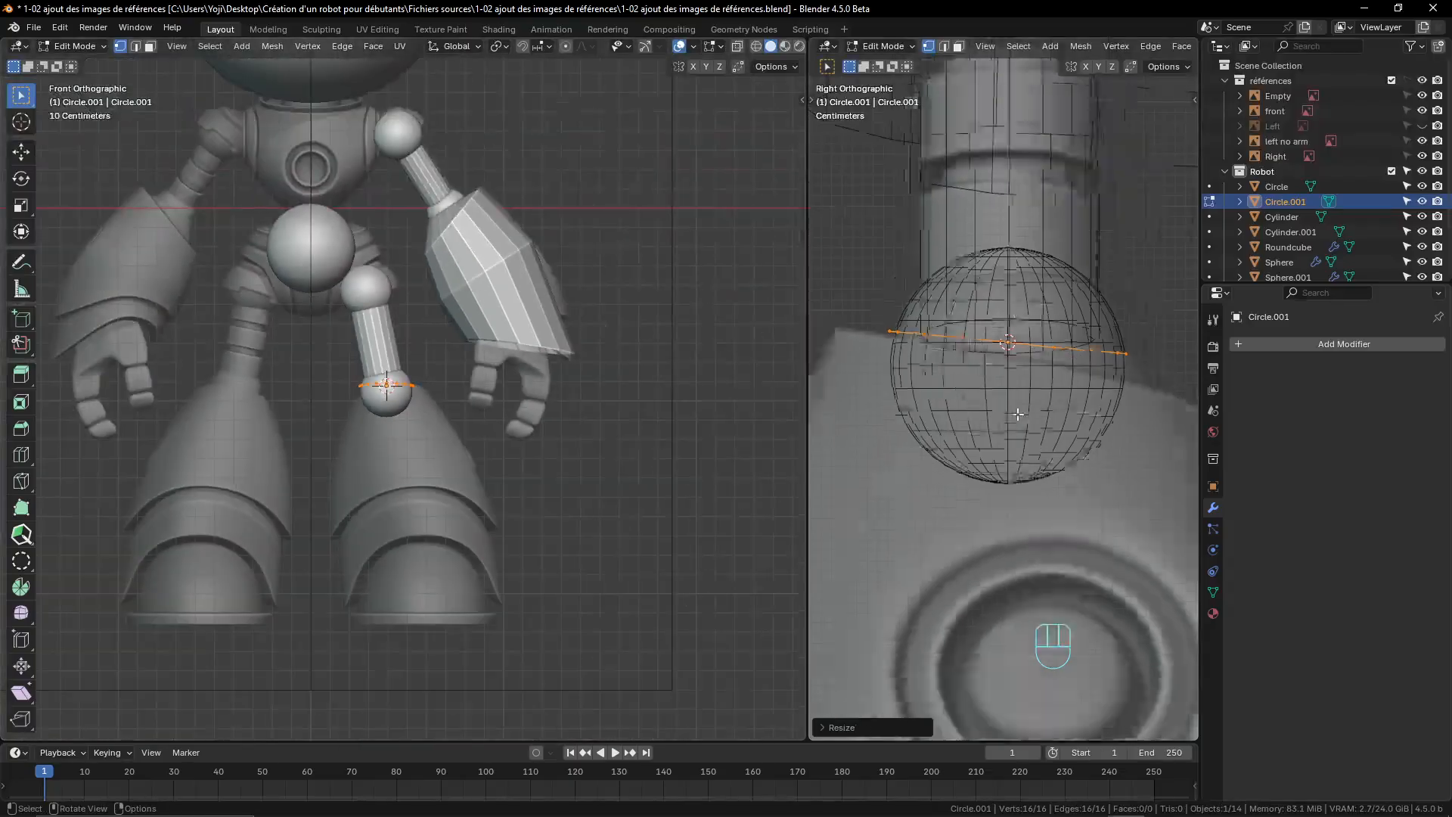
scroll(1018, 415, "down", 2)
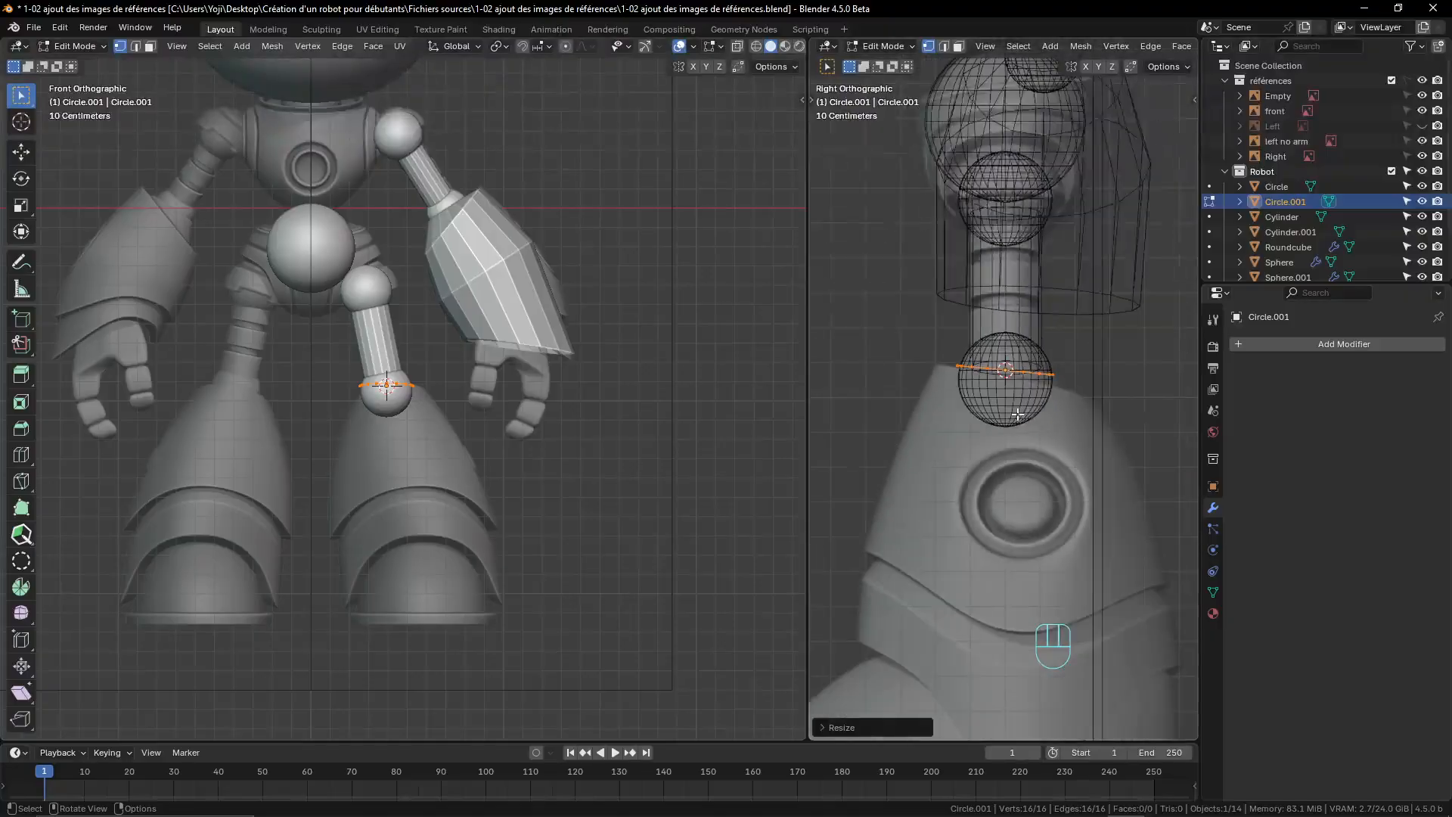
scroll(1018, 415, "down", 2)
scroll(1018, 415, "up", 2)
scroll(409, 387, "up", 4)
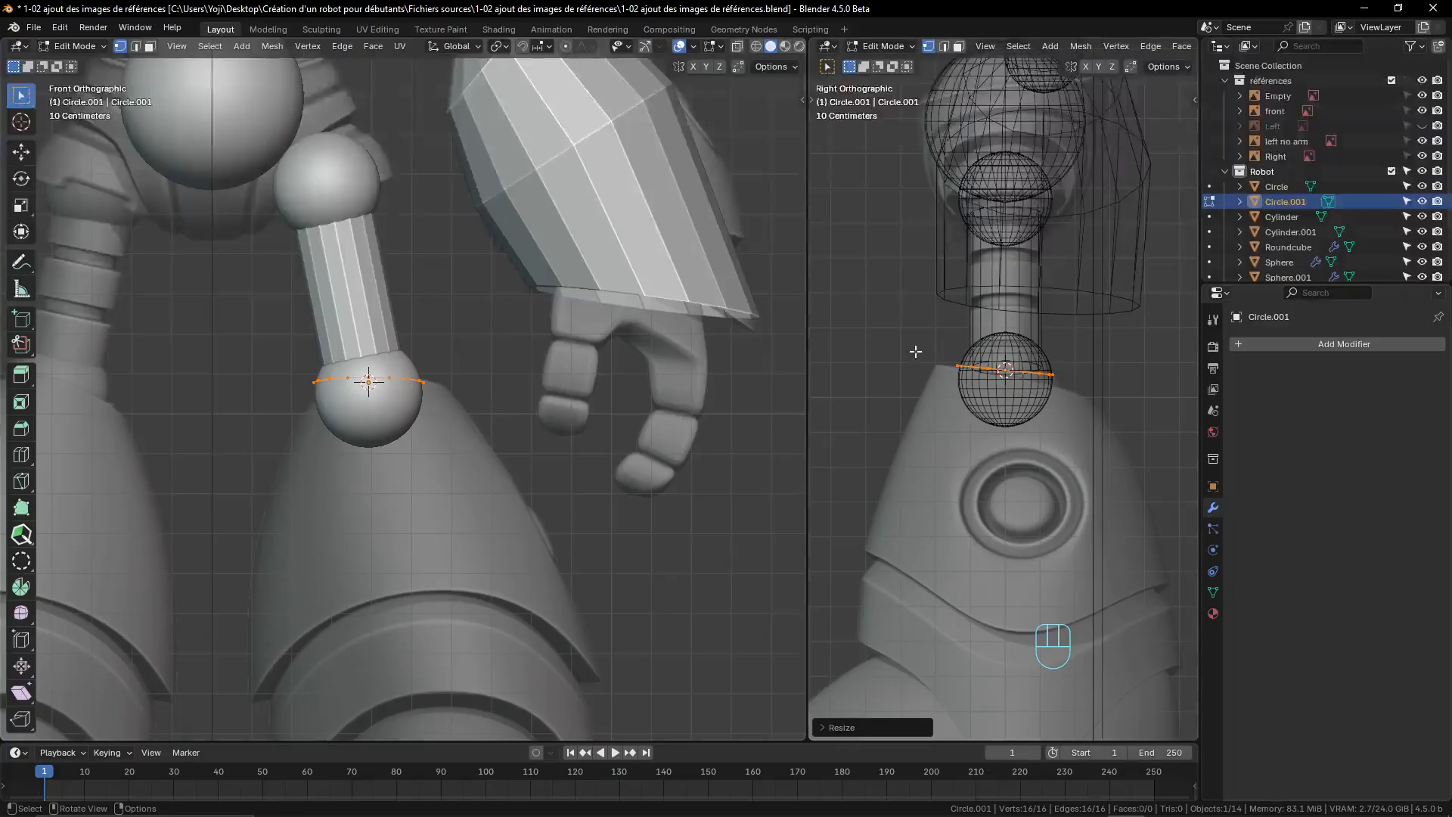
scroll(341, 433, "up", 2)
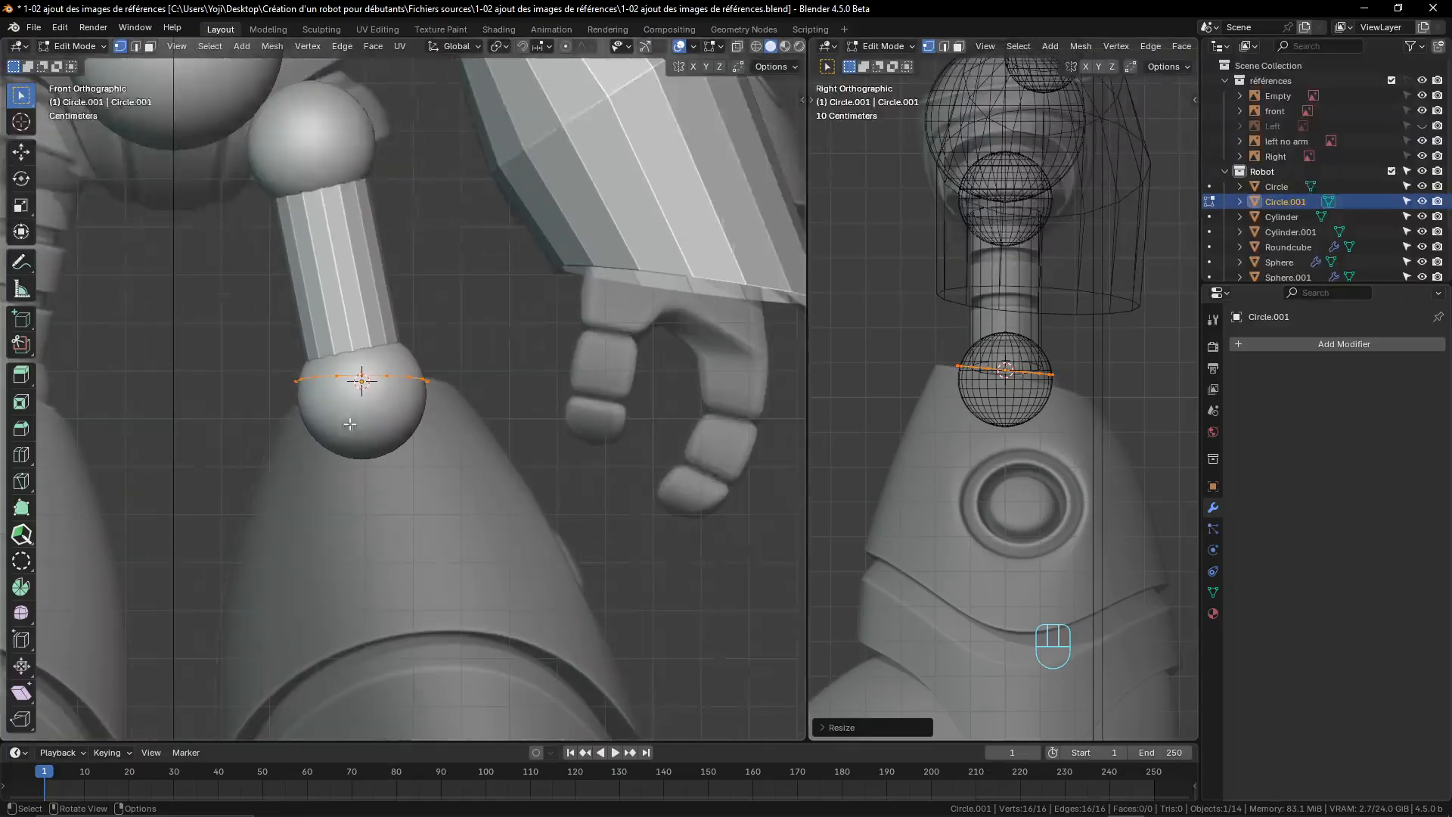
key("e")
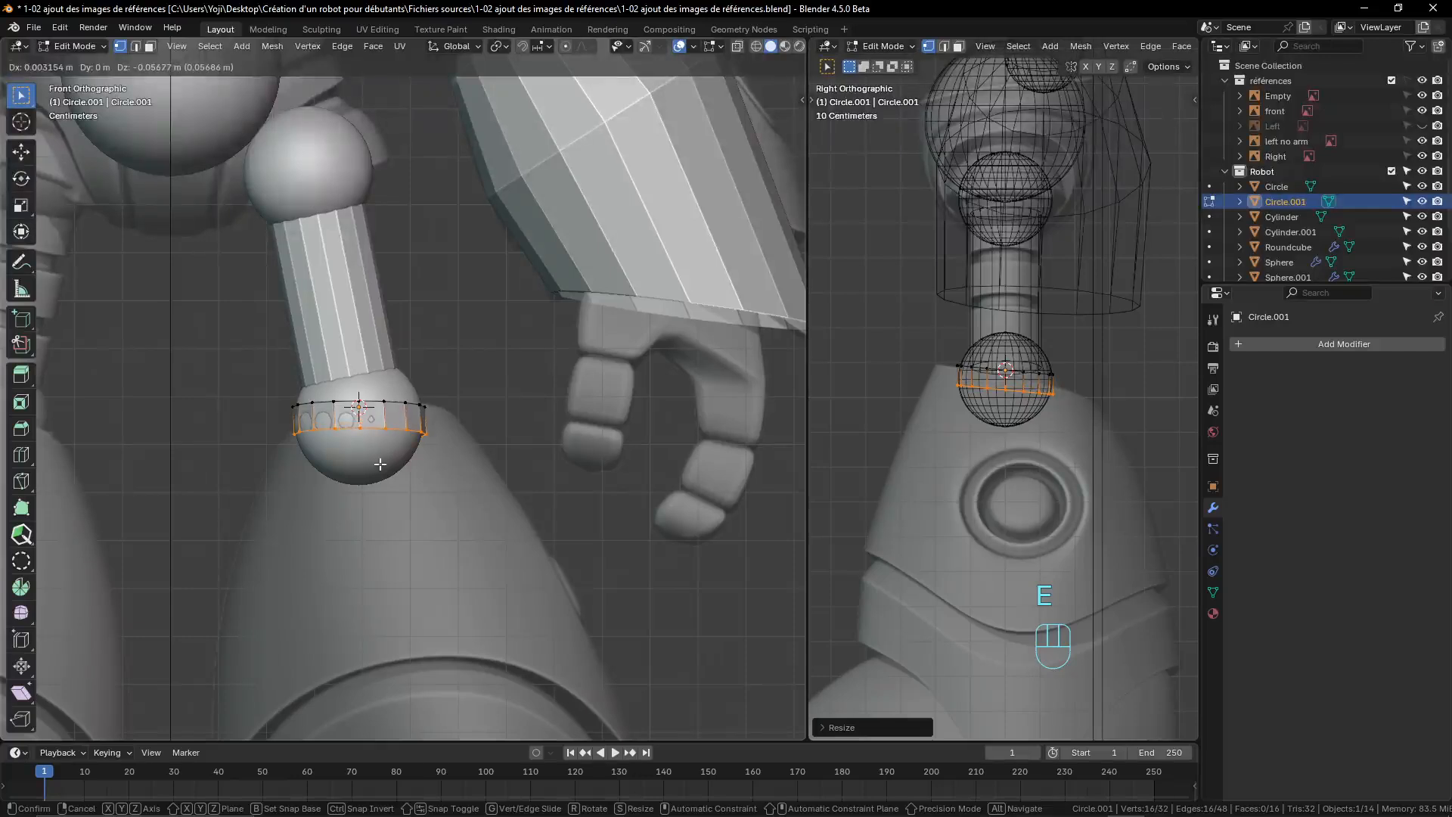
left_click(380, 464)
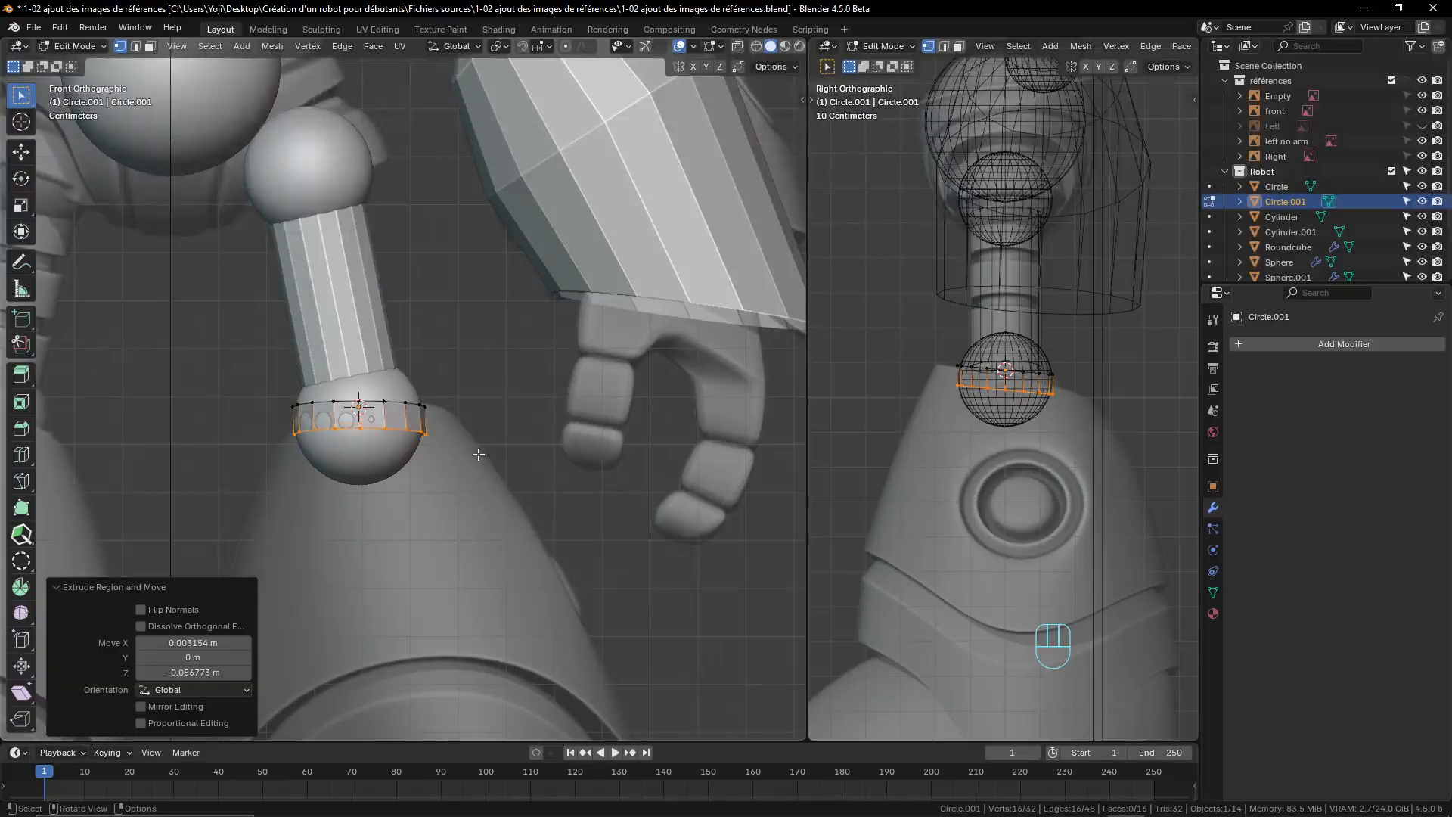
- Rotate the extruded ring -14.5° in the front view and scale it by 1.331 to follow the shell's slanted upper edge
key("r")
left_click(487, 415)
key("s")
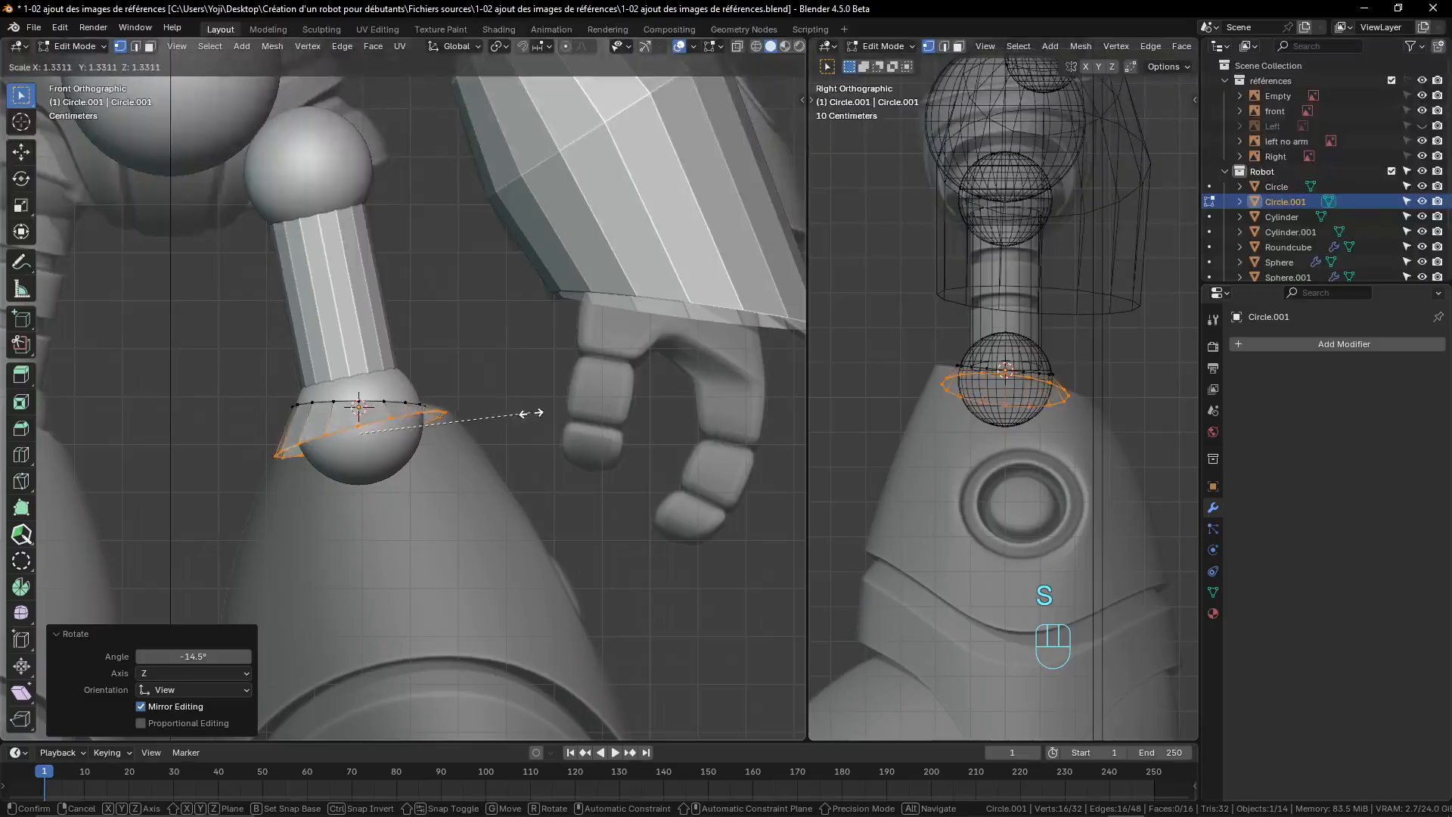
left_click(532, 414)
- In the side view, widen the ring along Y, tilt it to the shell's upper edge, and move it about 0.024 m along Y and 0.017 m up
key("r")
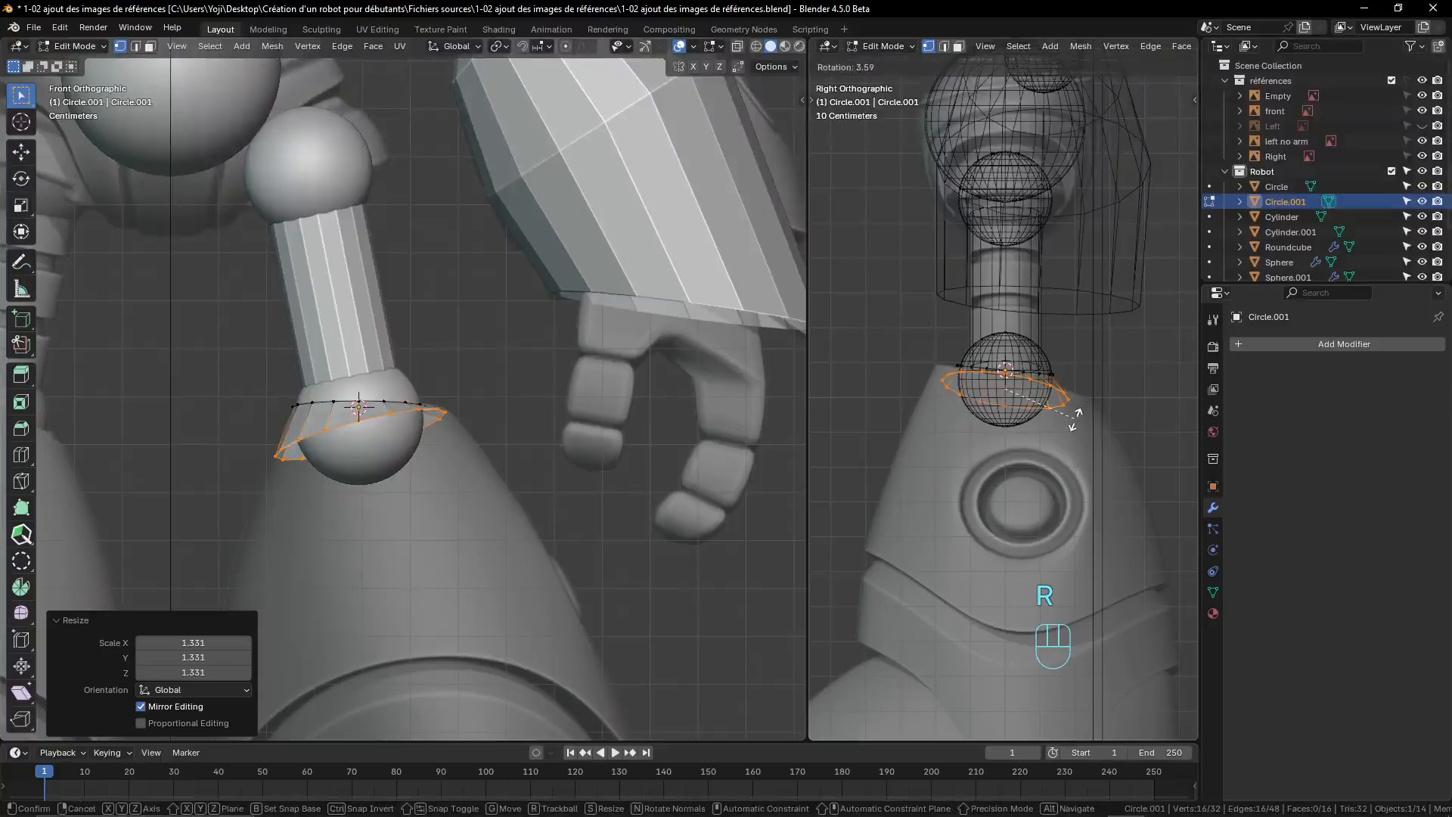
key("s")
key("y")
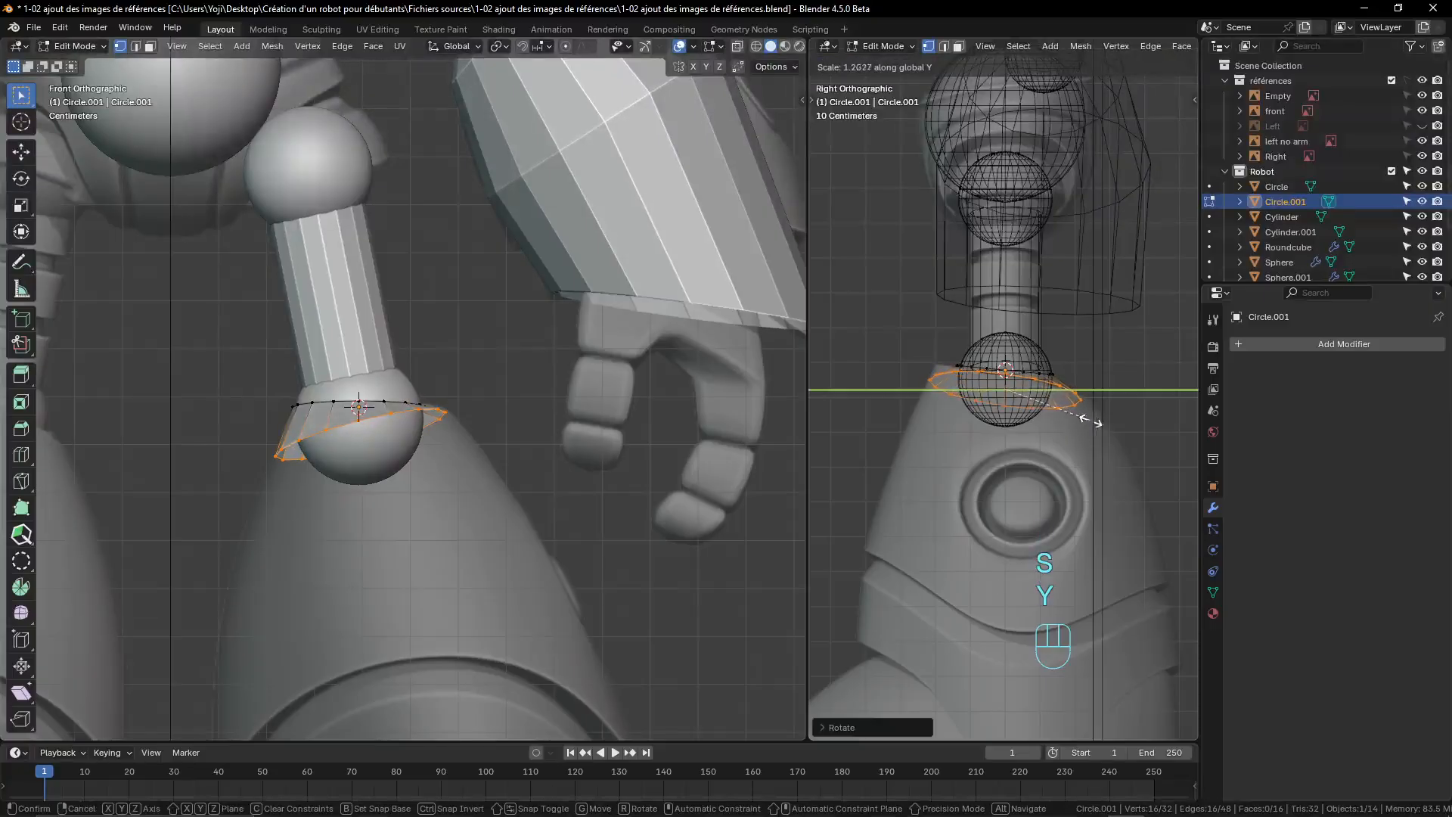
left_click(1100, 424)
key("r")
left_click(1097, 420)
key("g")
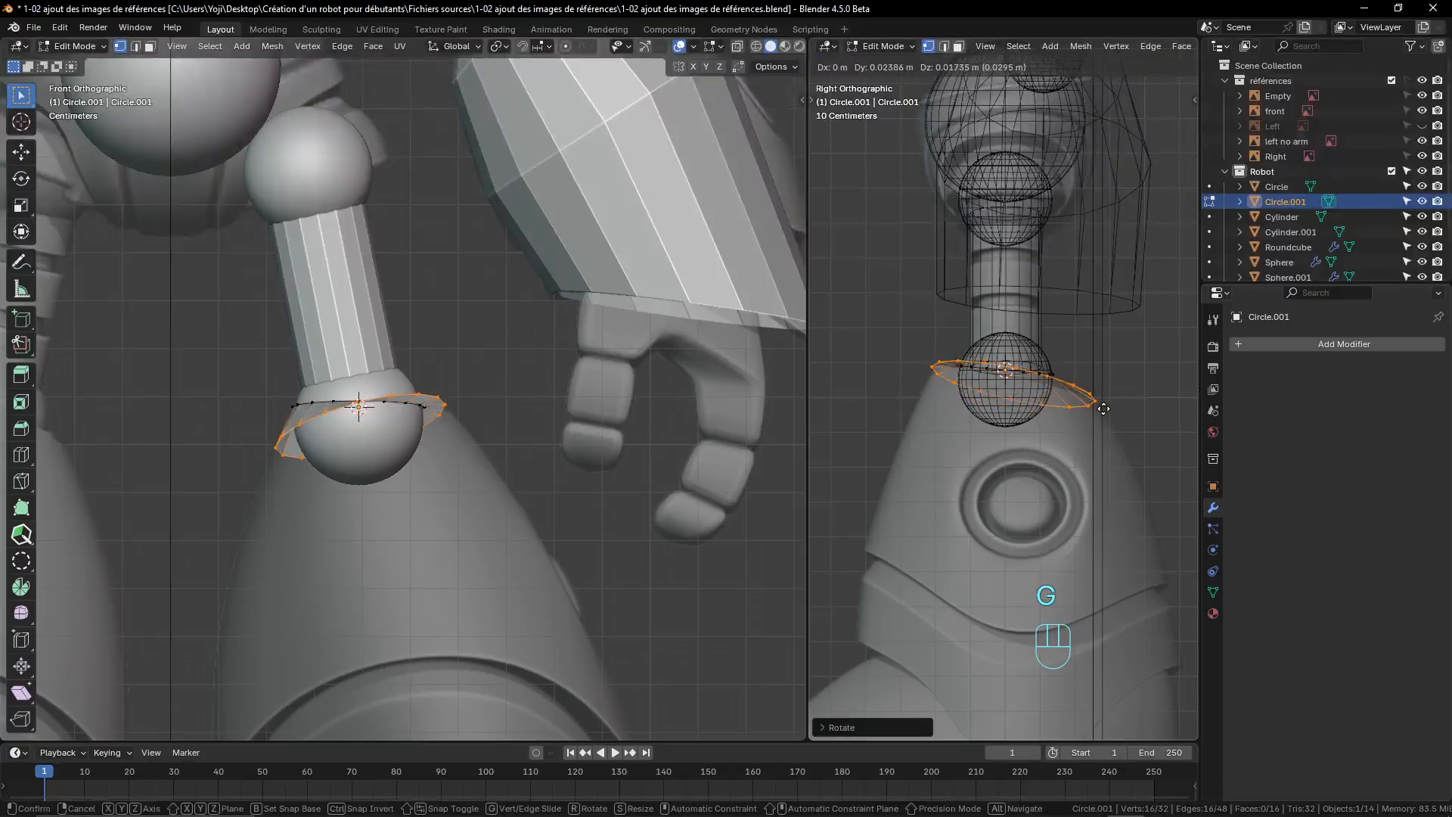
left_click(1103, 409)
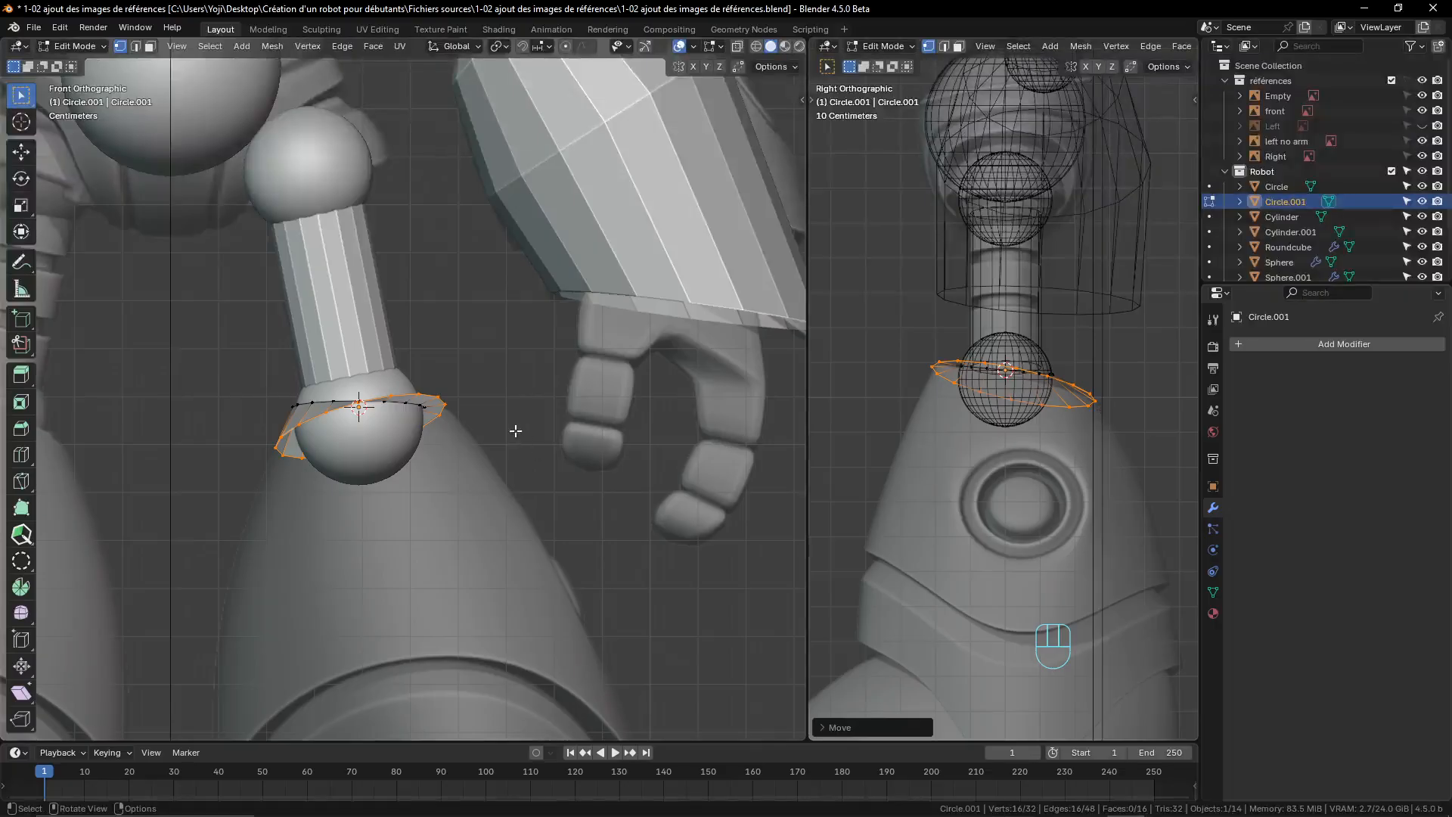
- Rotate the ring 6.22° in the front view, then refine it in wireframe by -4.43° and about 0.008 m downward
key("r")
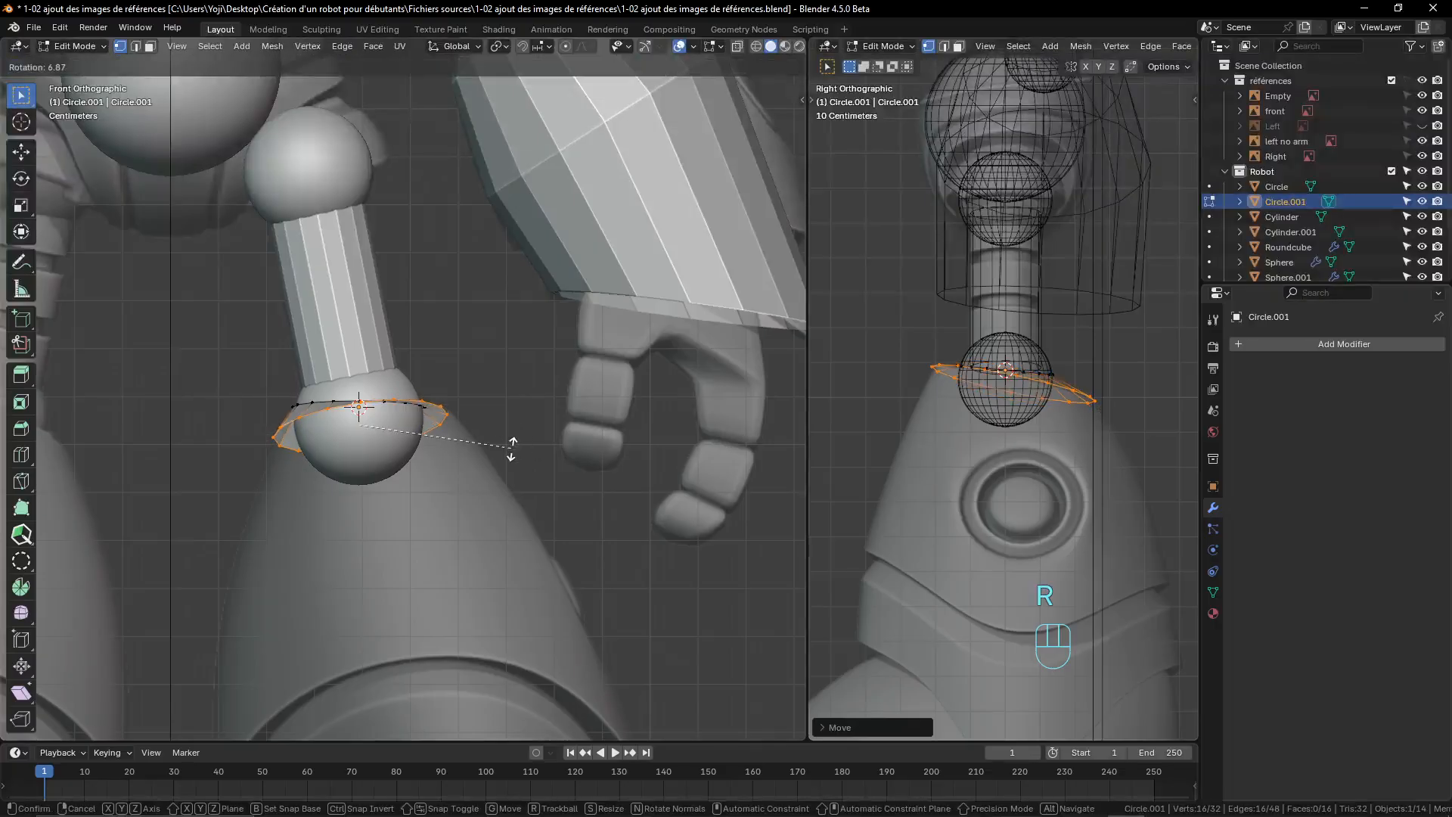
left_click(511, 446)
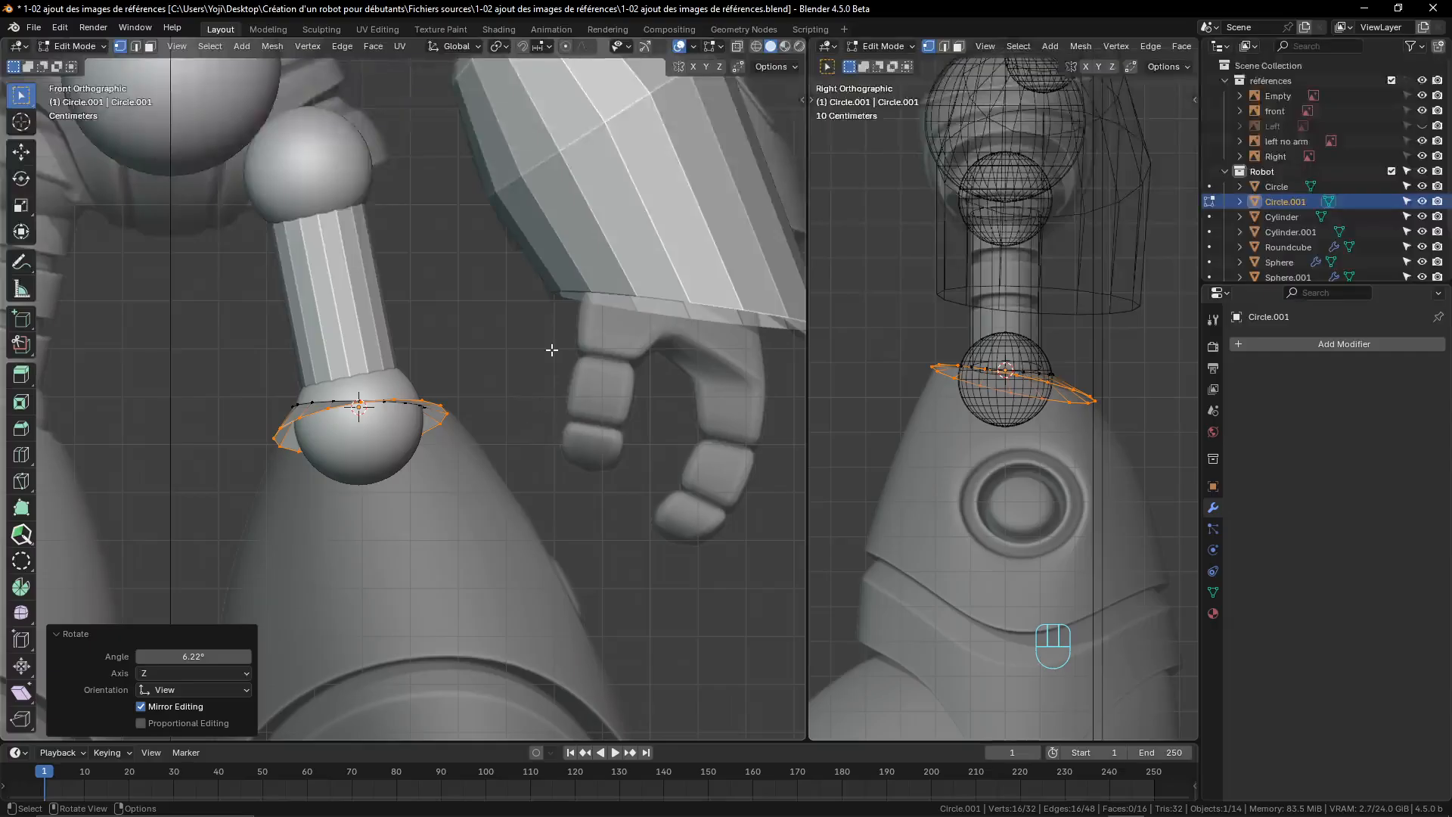
key("z")
left_click(429, 348)
scroll(426, 434, "up", 5)
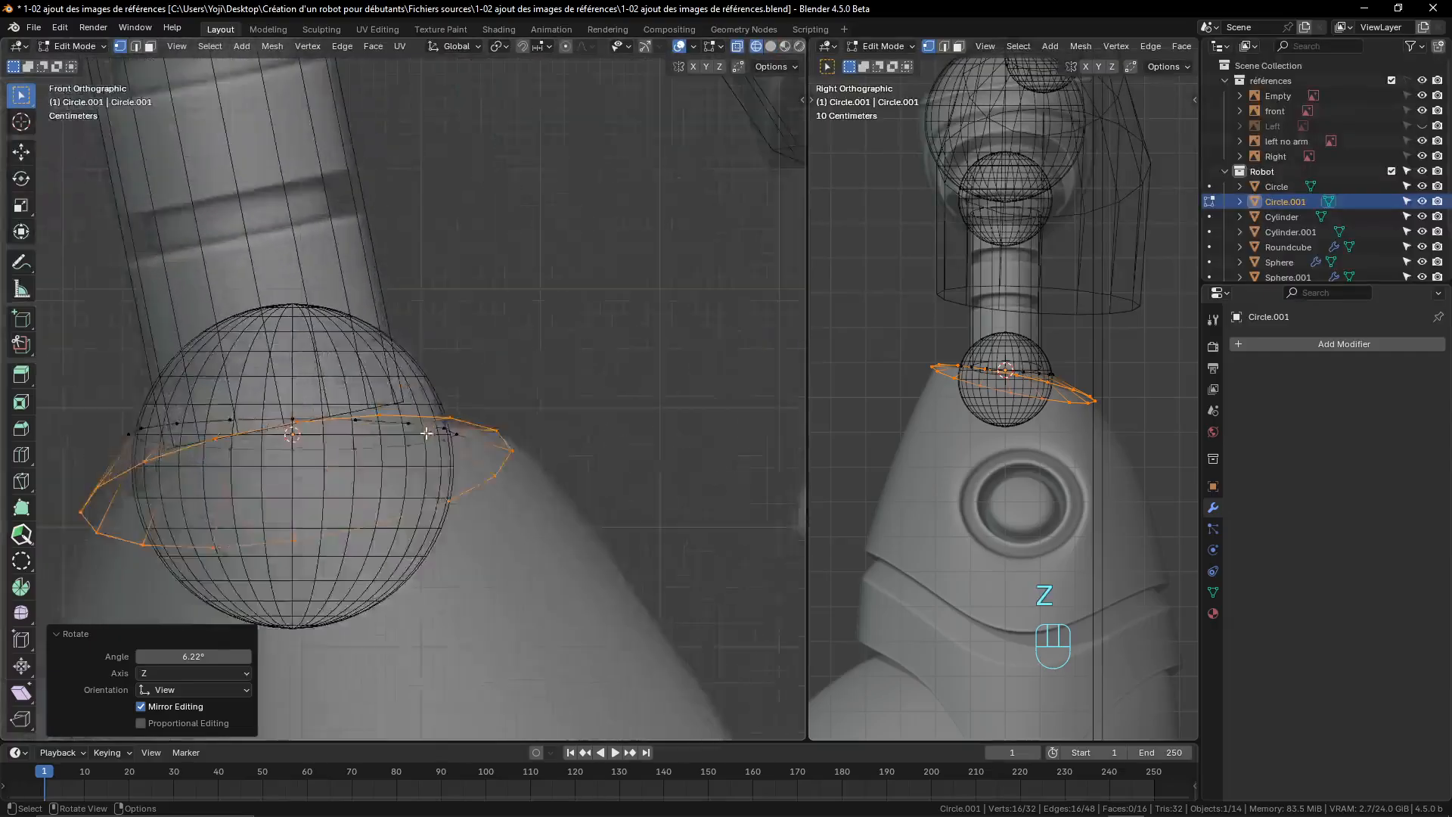
key("r")
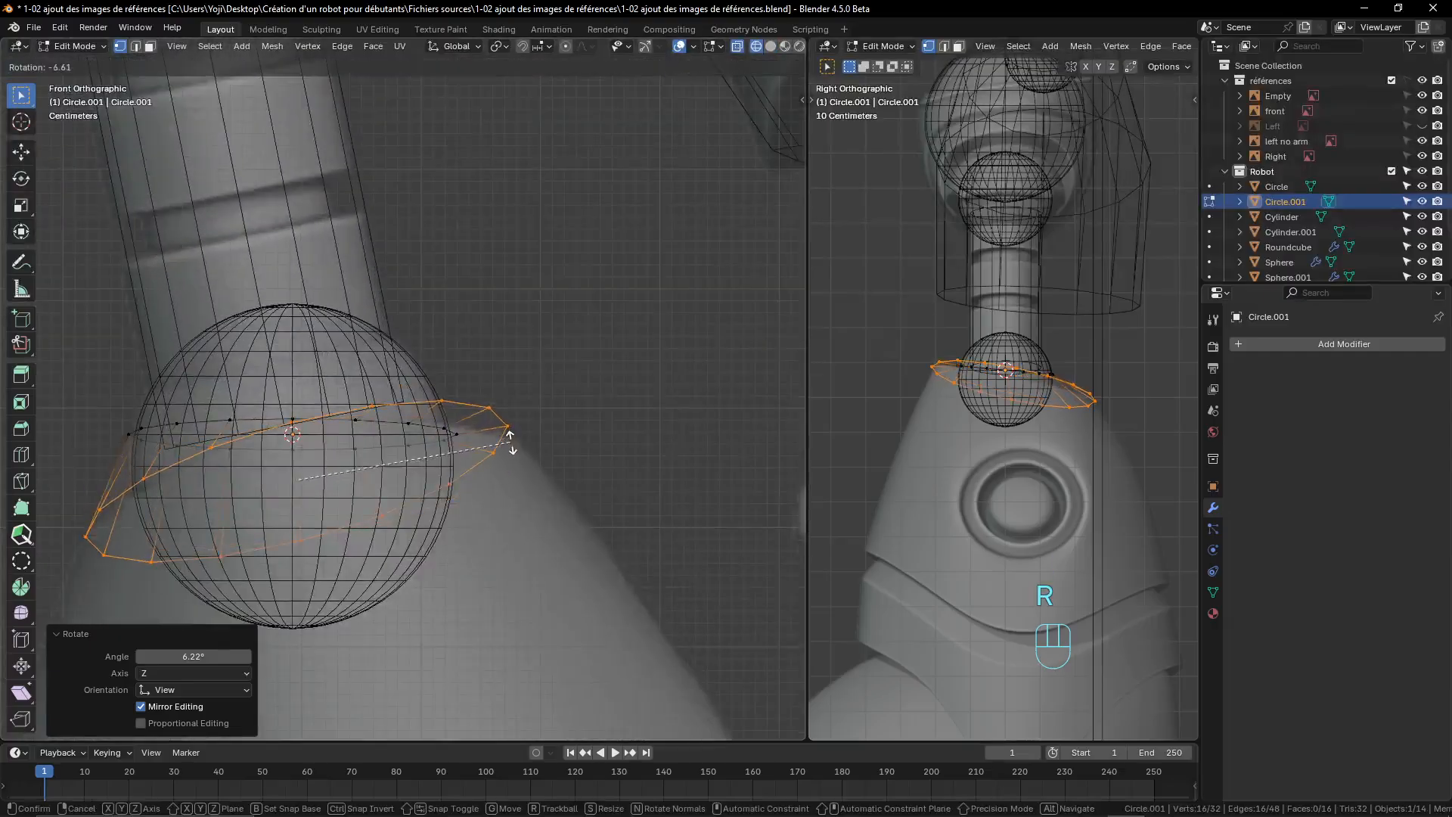
left_click(512, 451)
key("g")
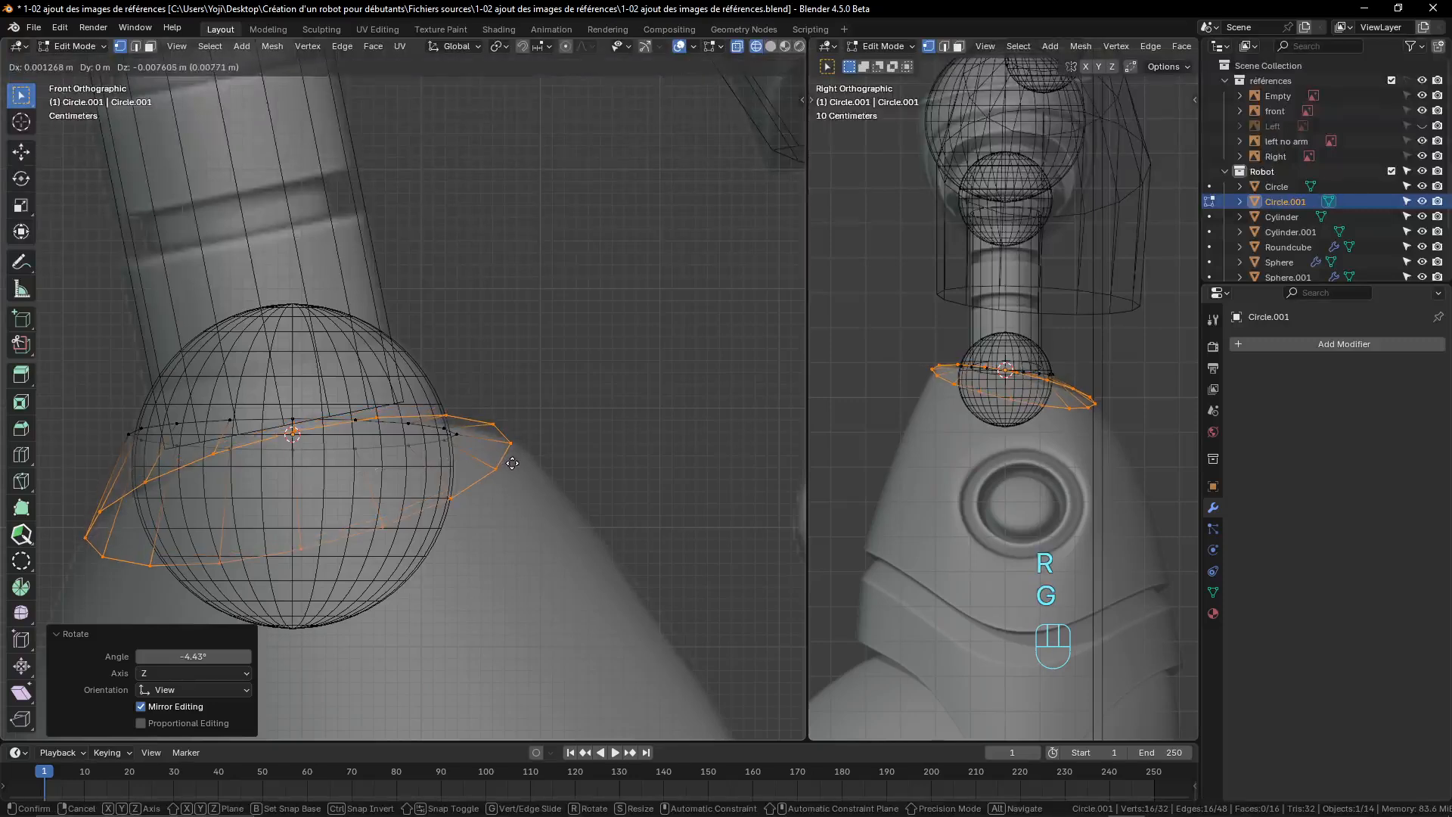
left_click(513, 461)
- Extrude the ring down to just above the lower leg's armor band in the front view and rotate it 4.75°
scroll(1068, 410, "down", 4)
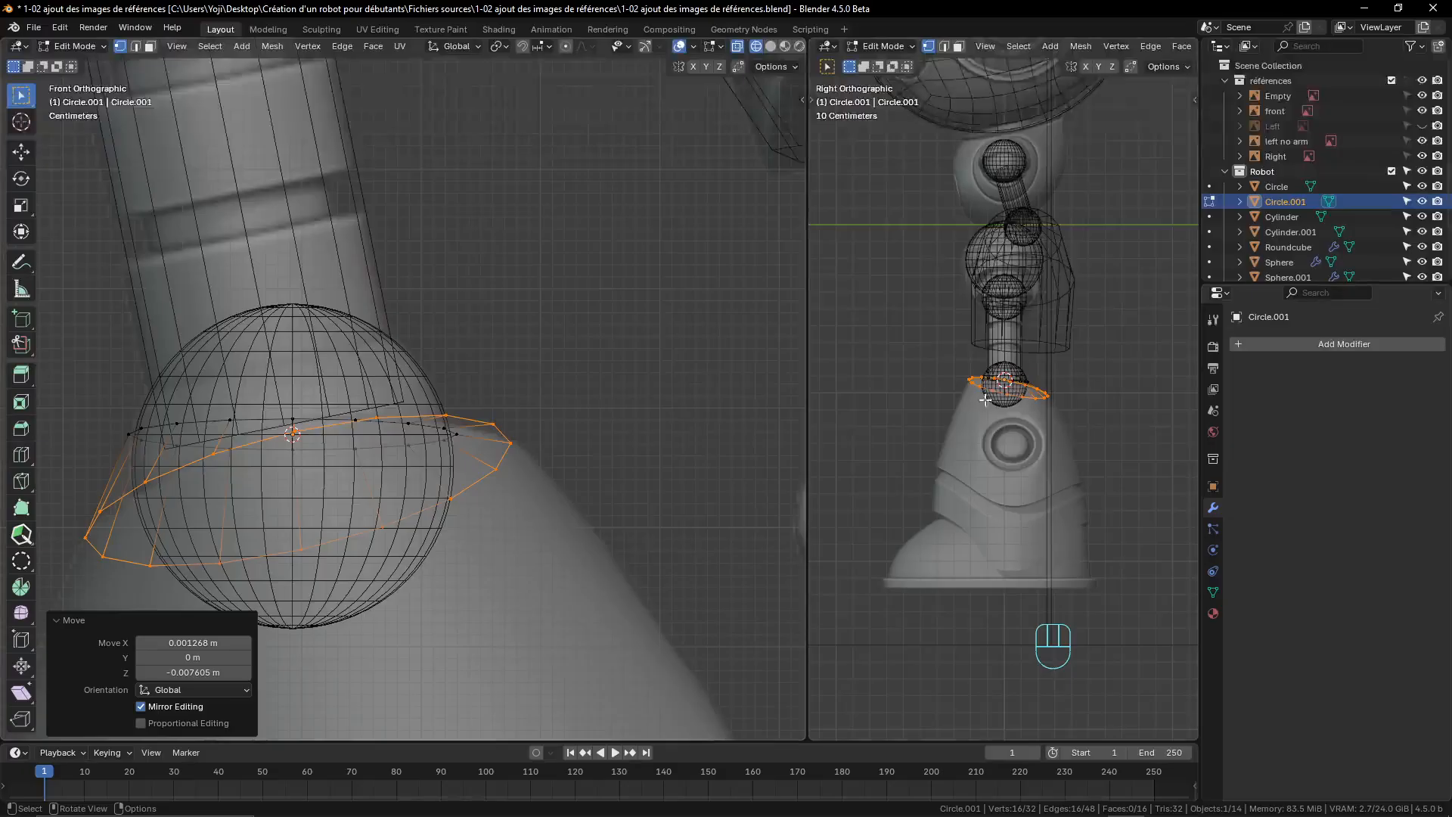
scroll(946, 436, "up", 2)
middle_click_drag(1003, 474, 1001, 458, "shift")
scroll(1001, 431, "down", 3)
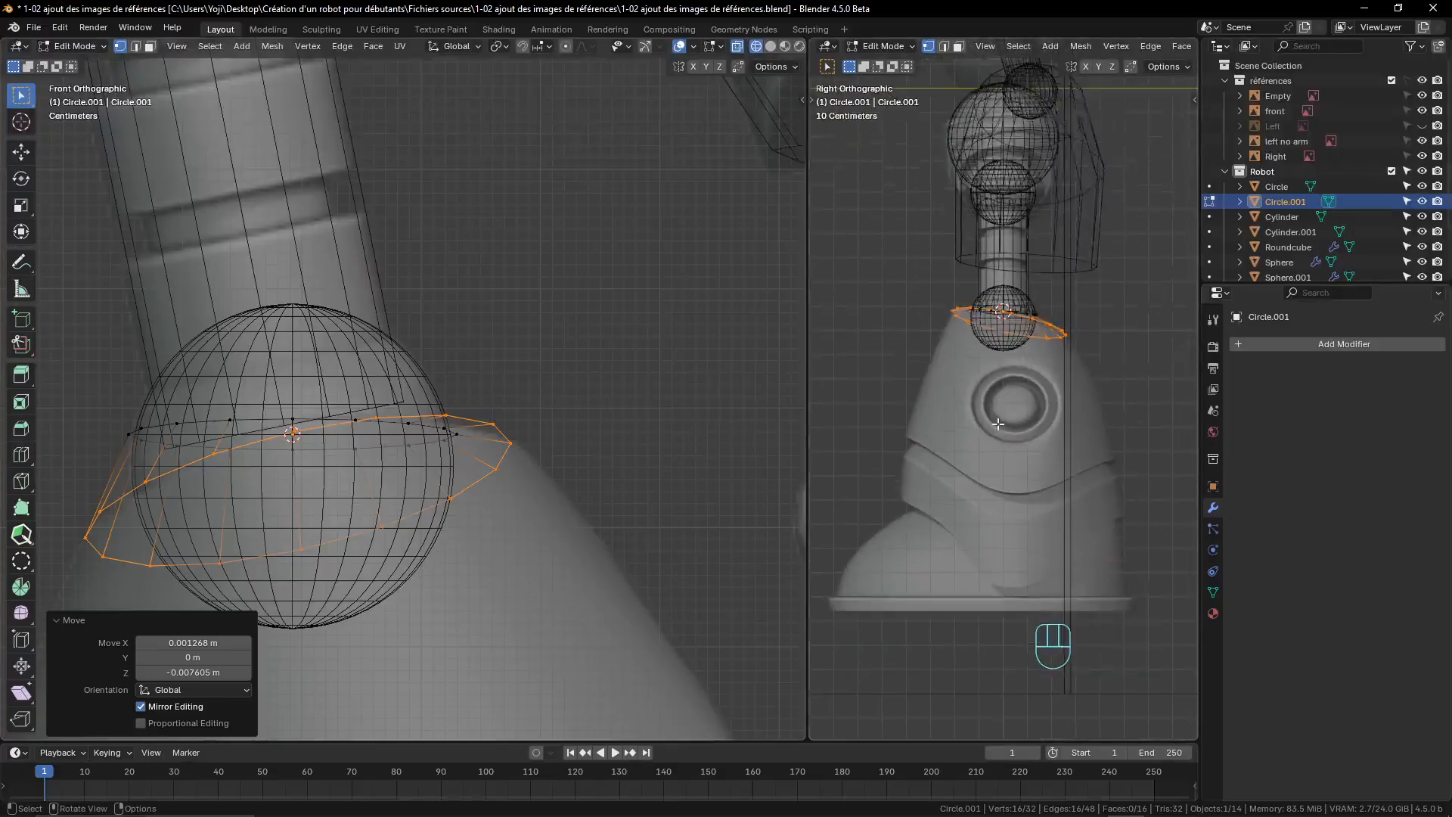
scroll(508, 520, "down", 5)
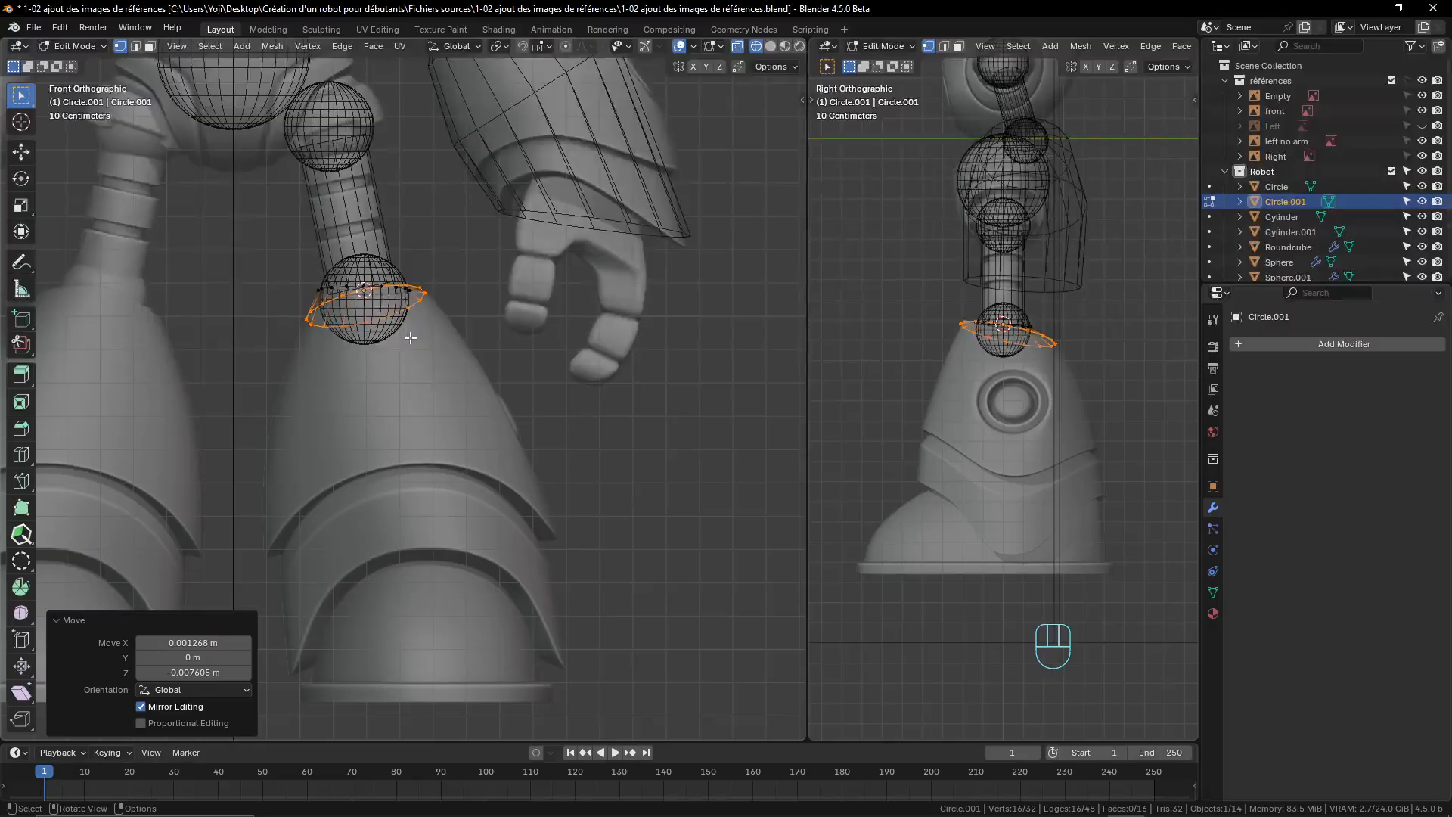
key("e")
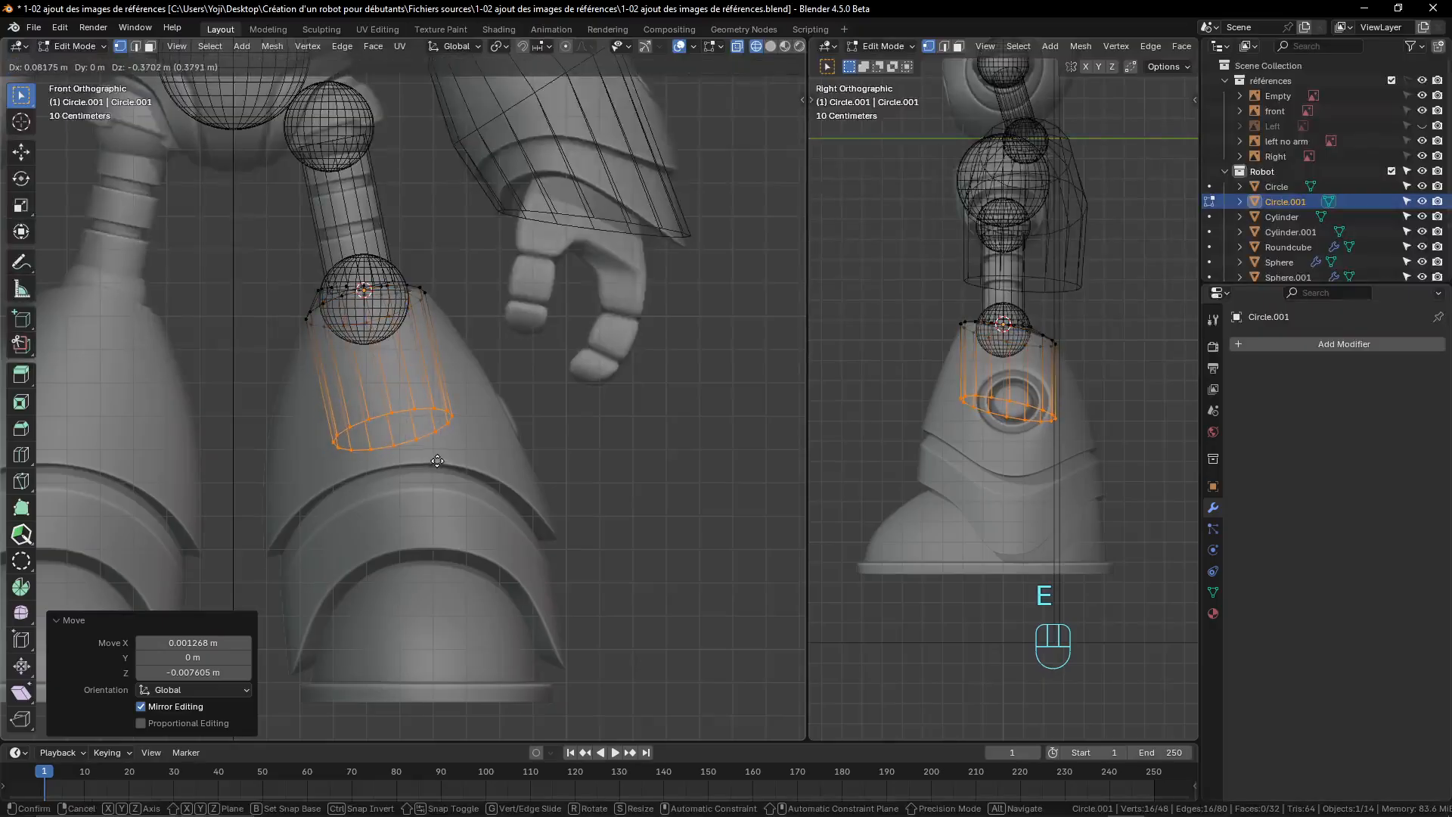
left_click(469, 438)
key("r")
left_click(473, 441)
- Scale the new ring by 2.081 to the leg's width and move it down about 0.043 m
key("s")
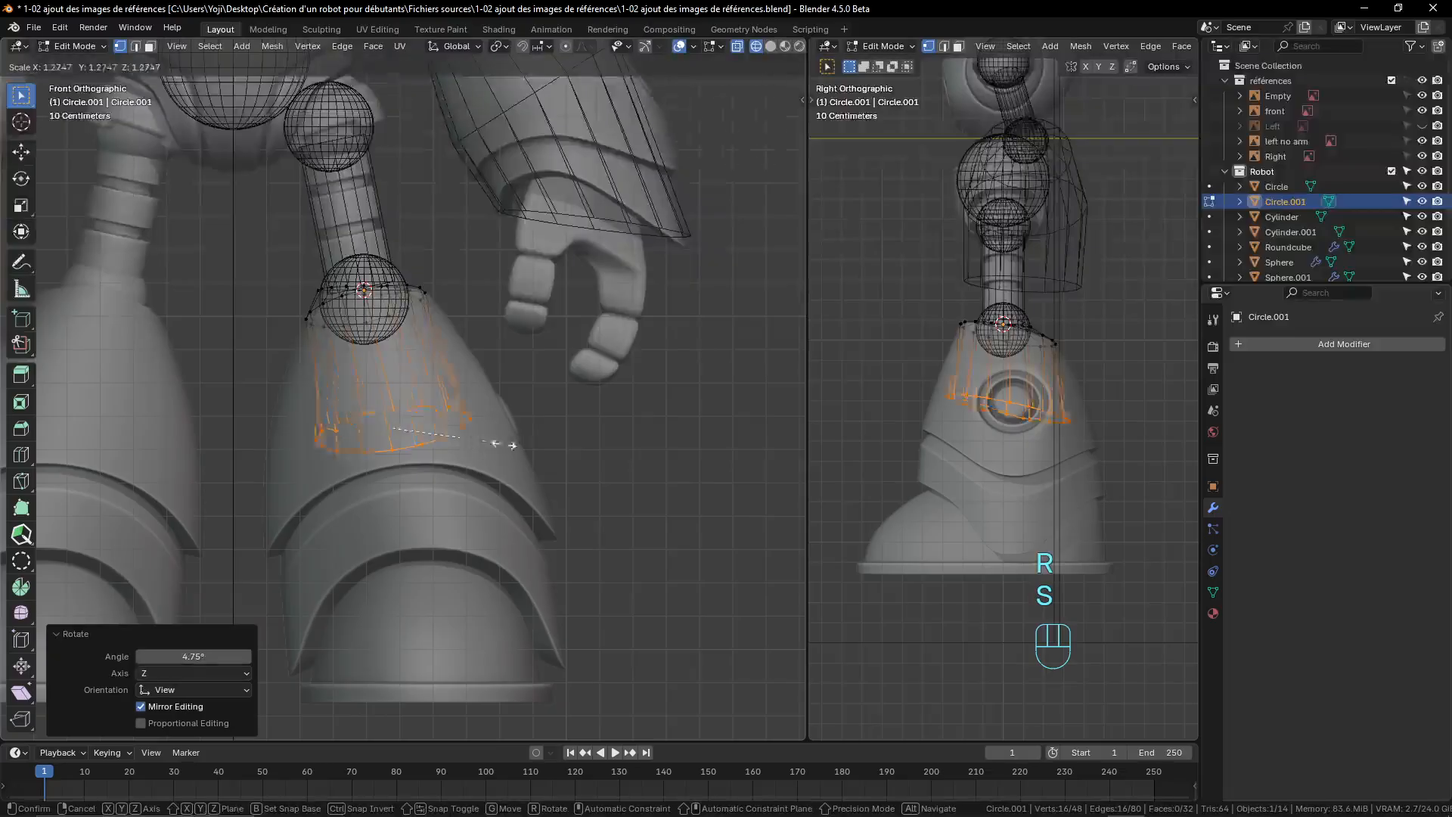
left_click(561, 441)
key("g")
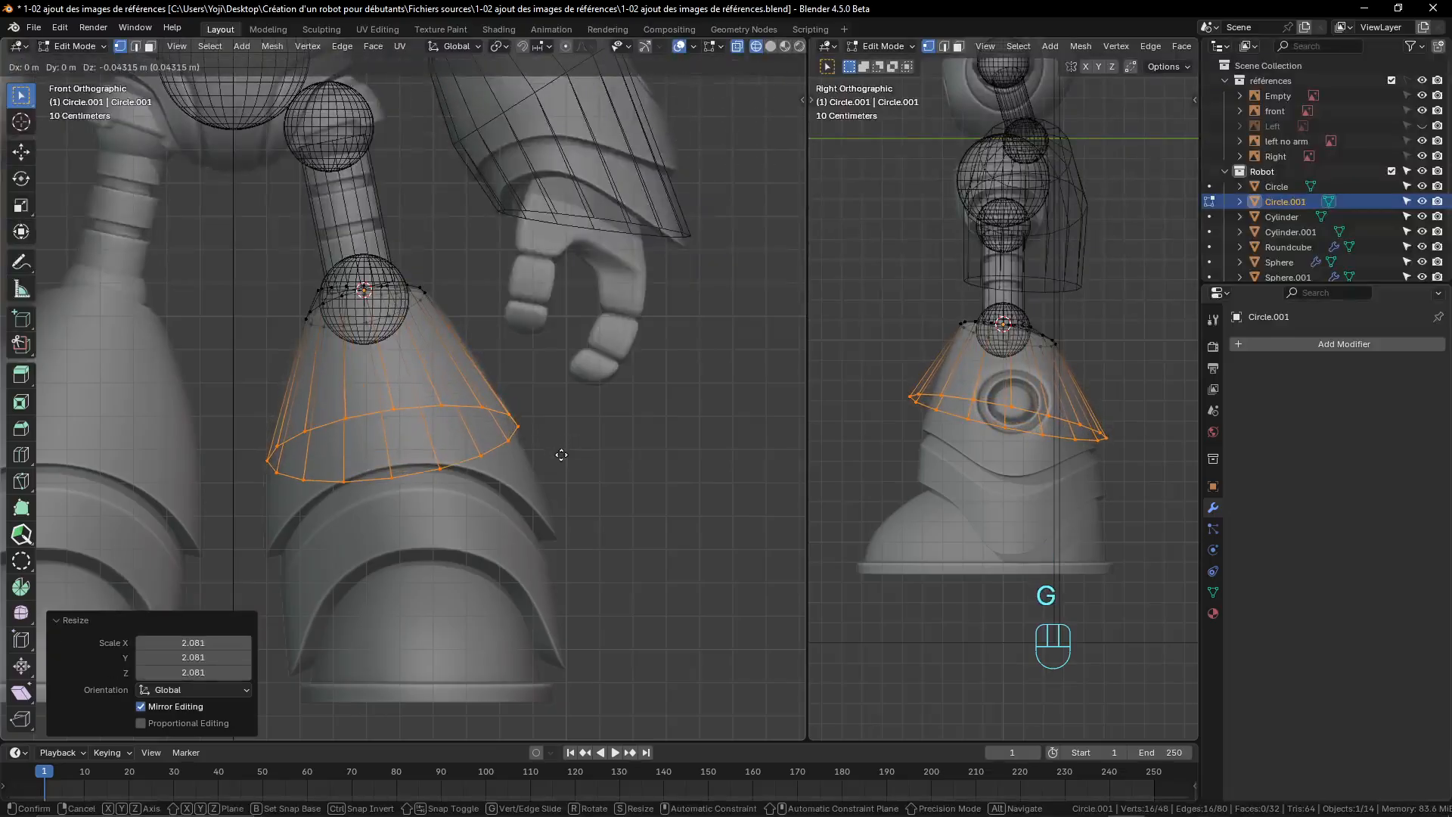
left_click(561, 456)
- In the side view, scale the ring along Y to about 0.85, rotate it about -4.2°, and move it about 0.034 m down onto the leg outline
key("s")
key("y")
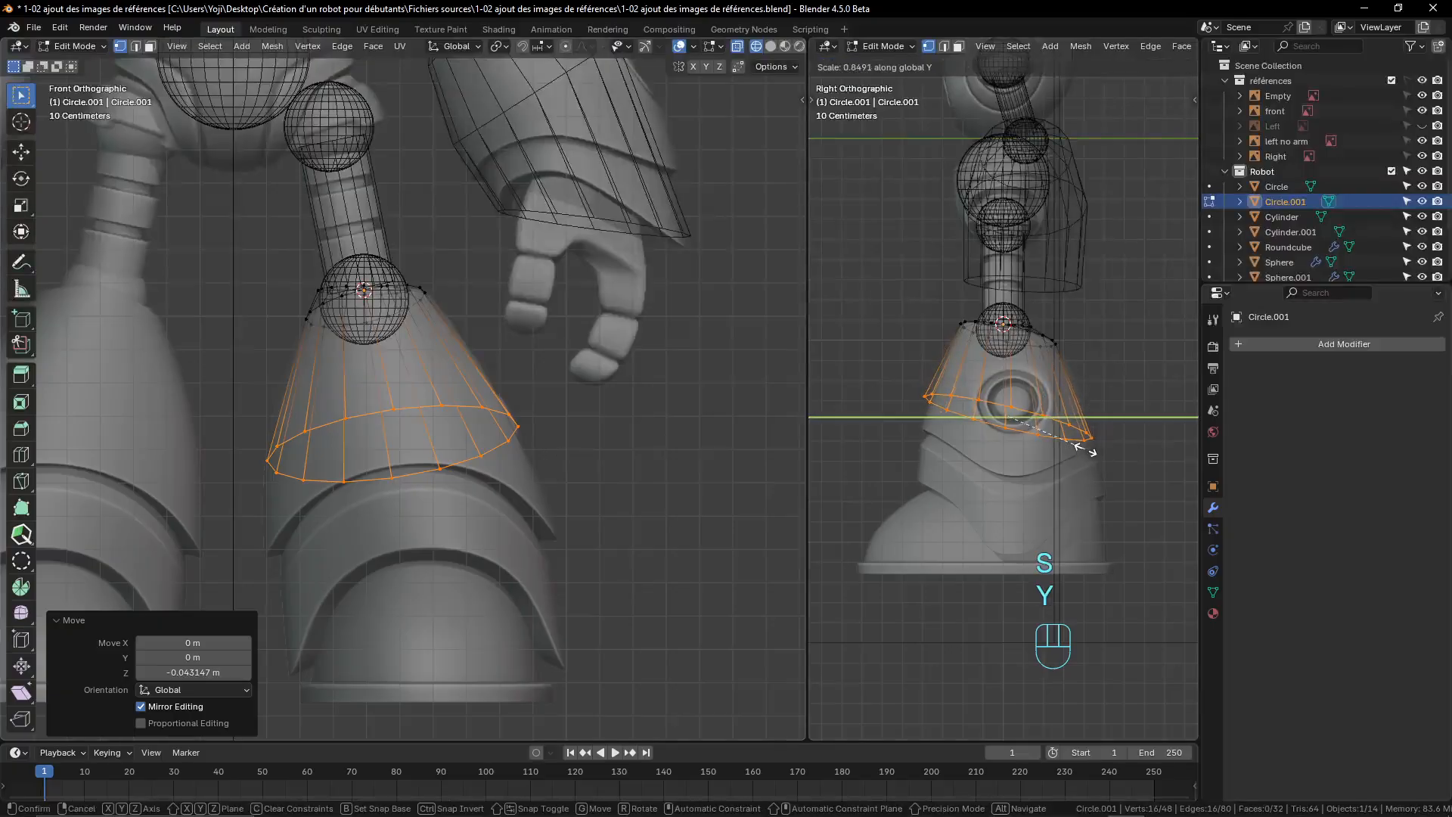
left_click(1087, 449)
key("r")
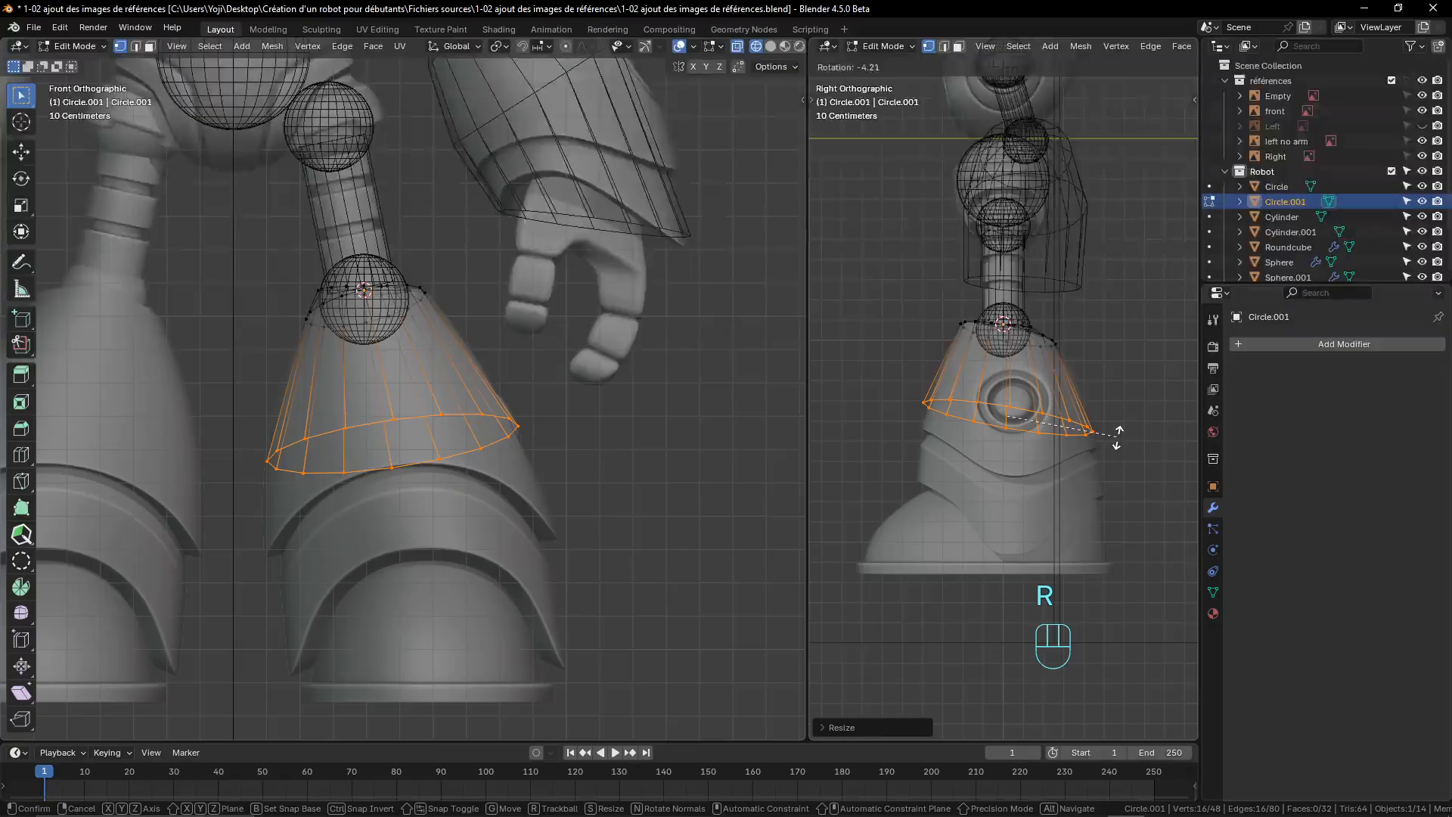
left_click(1118, 436)
key("g")
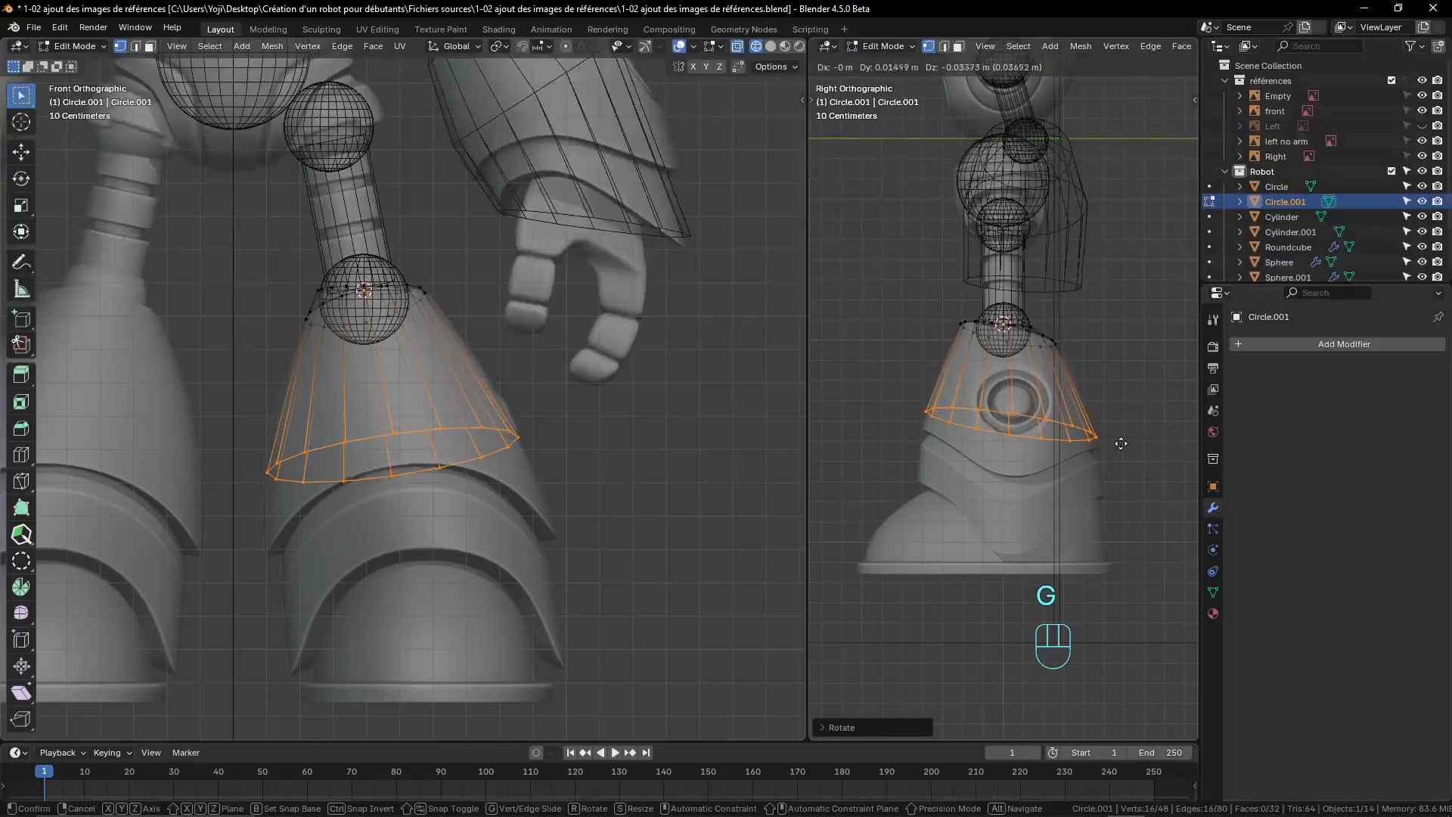
left_click(1120, 443)
- Extrude the ring down toward the foot in the side view and scale the new lower ring by about 1.11
scroll(1052, 452, "down", 4)
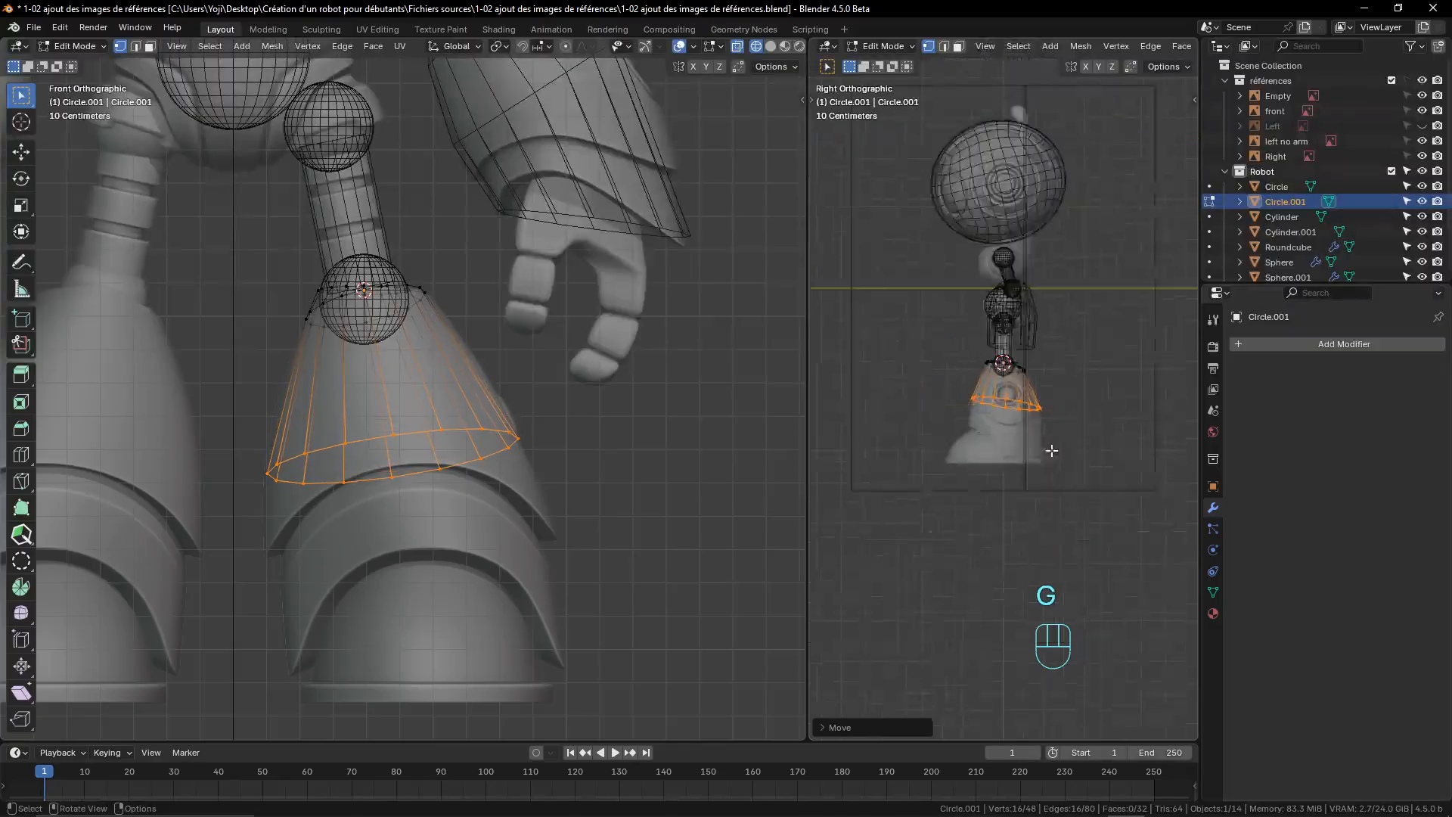
scroll(1050, 457, "up", 5)
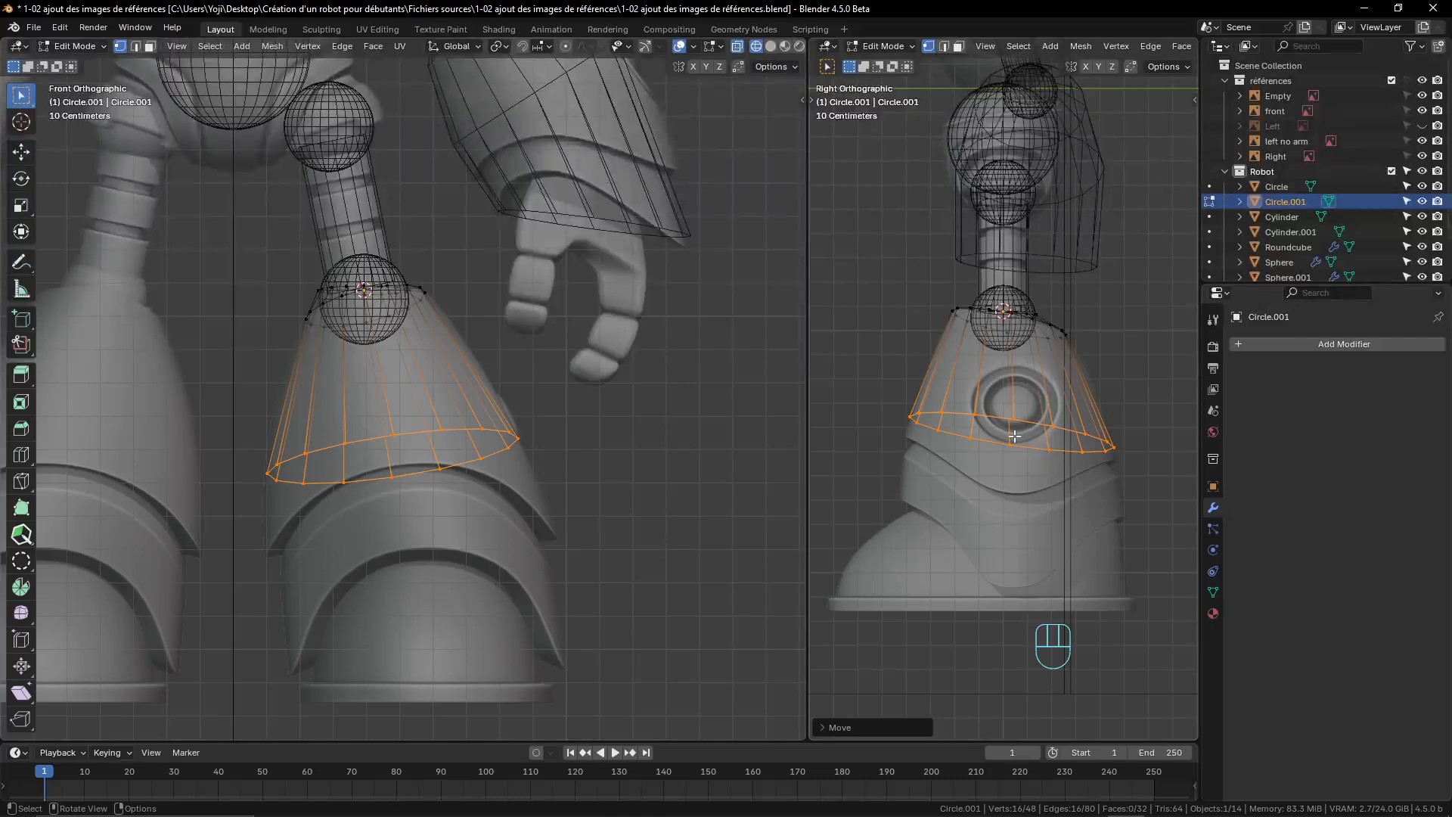
key("e")
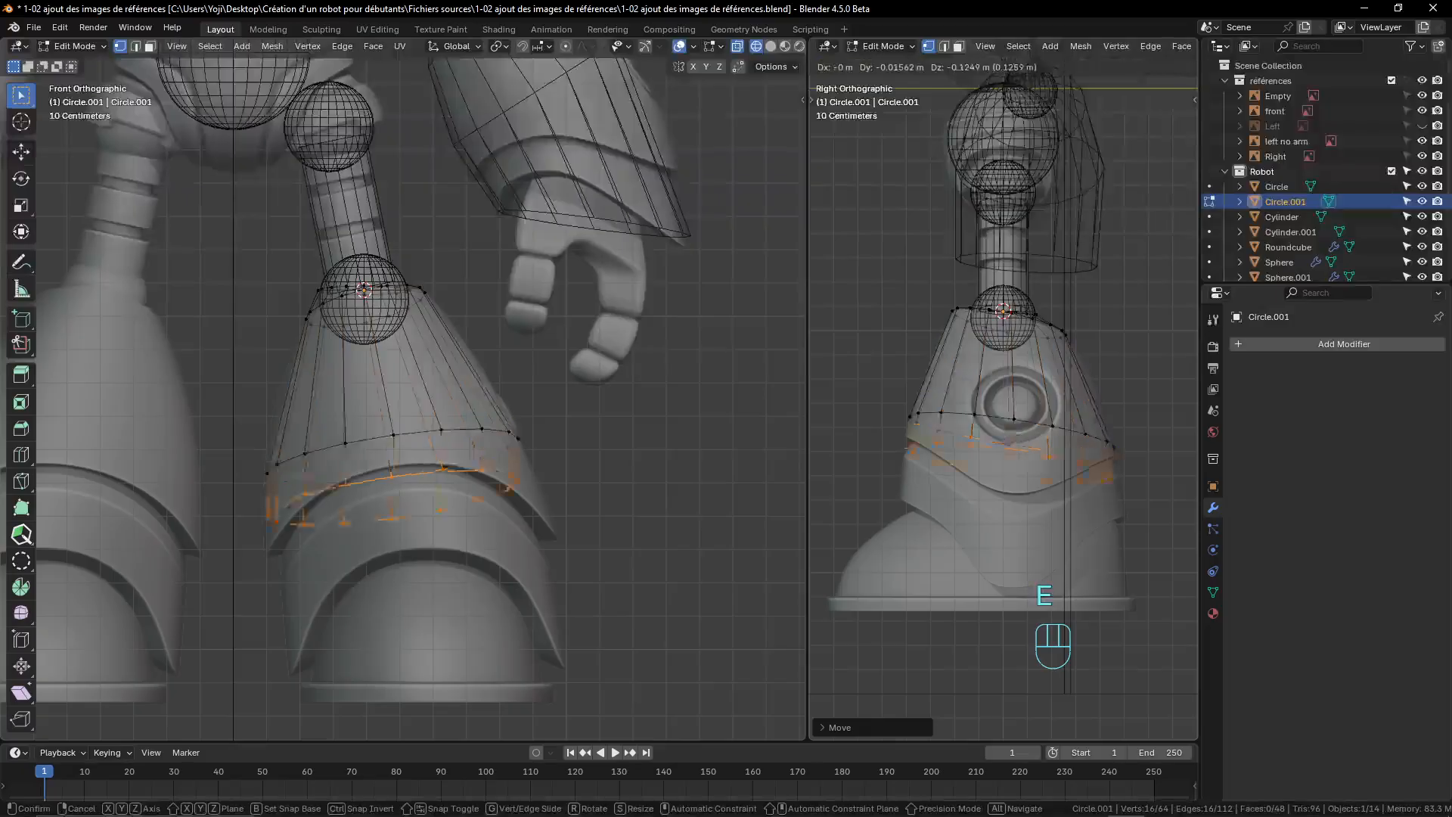
left_click(1014, 550)
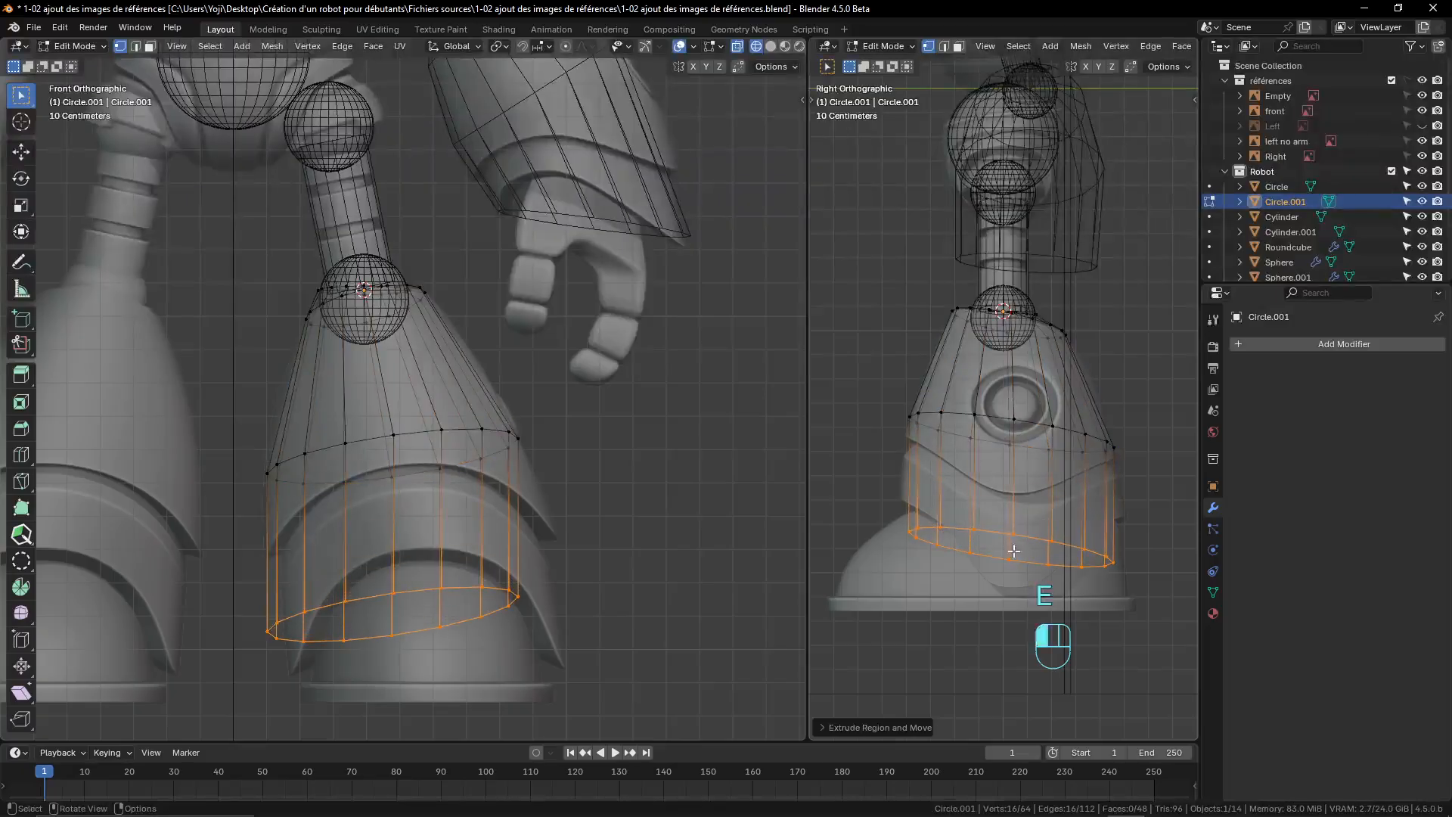
scroll(1014, 550, "up", 3)
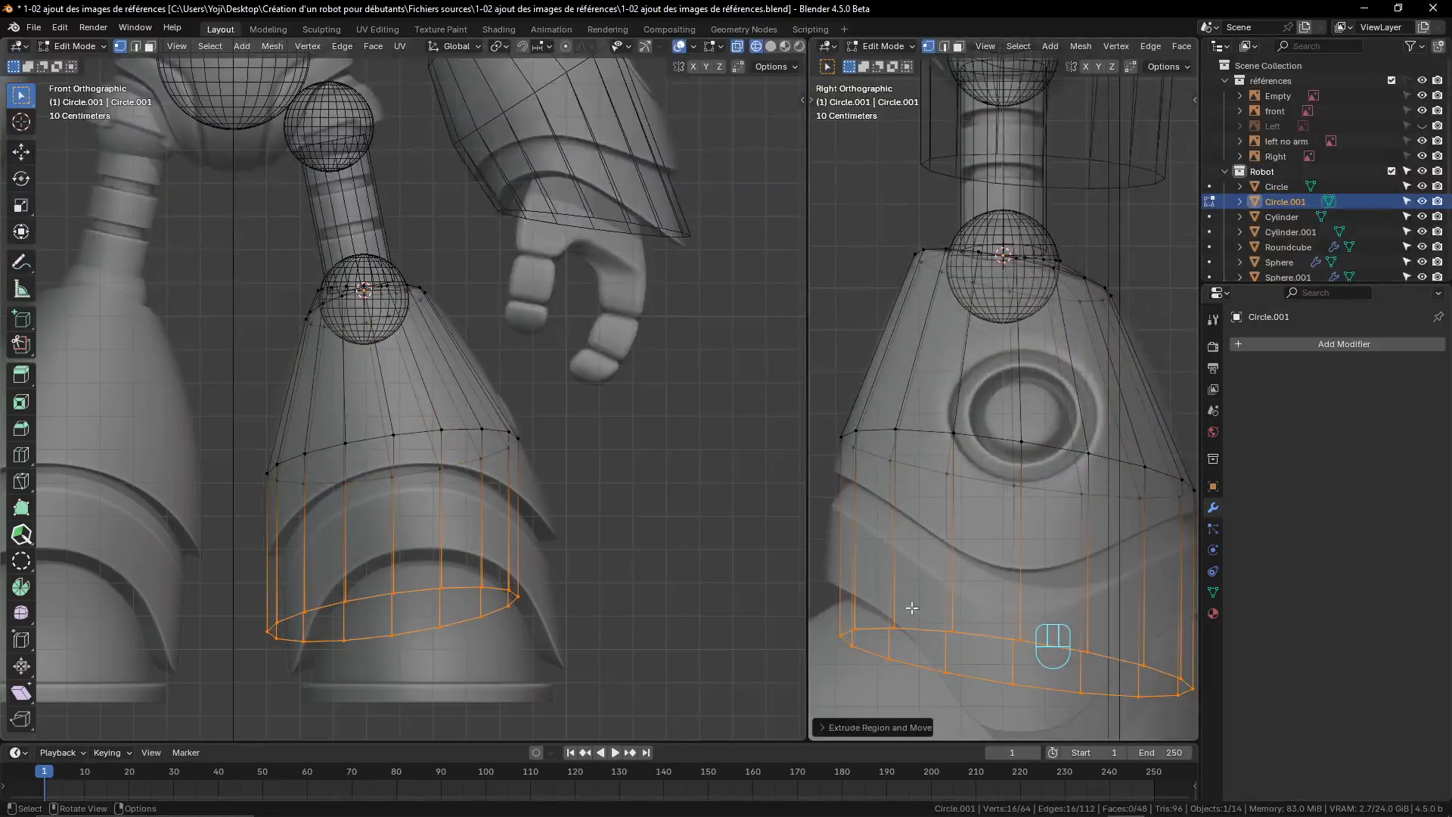
scroll(918, 606, "down", 3)
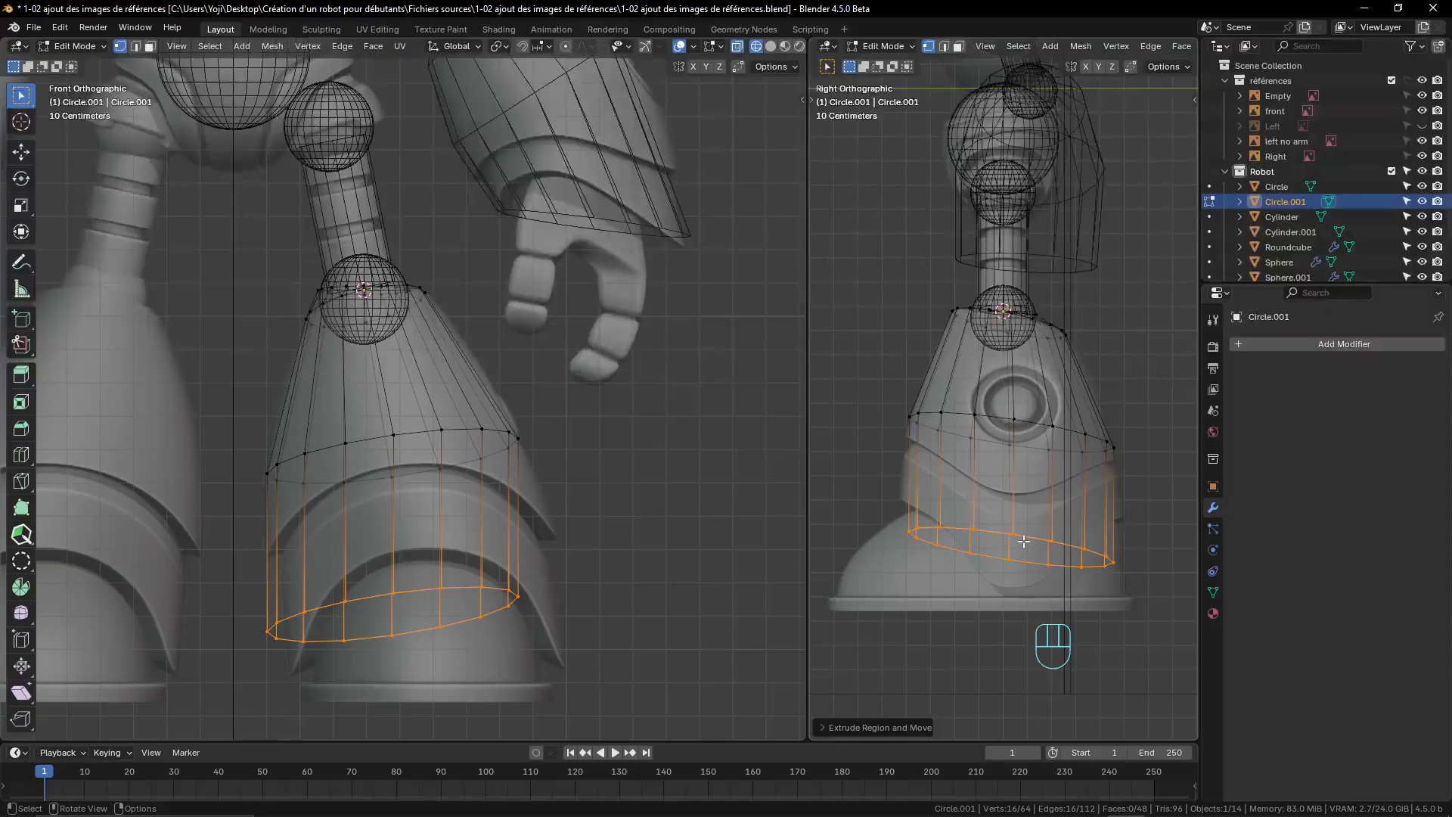
key("s")
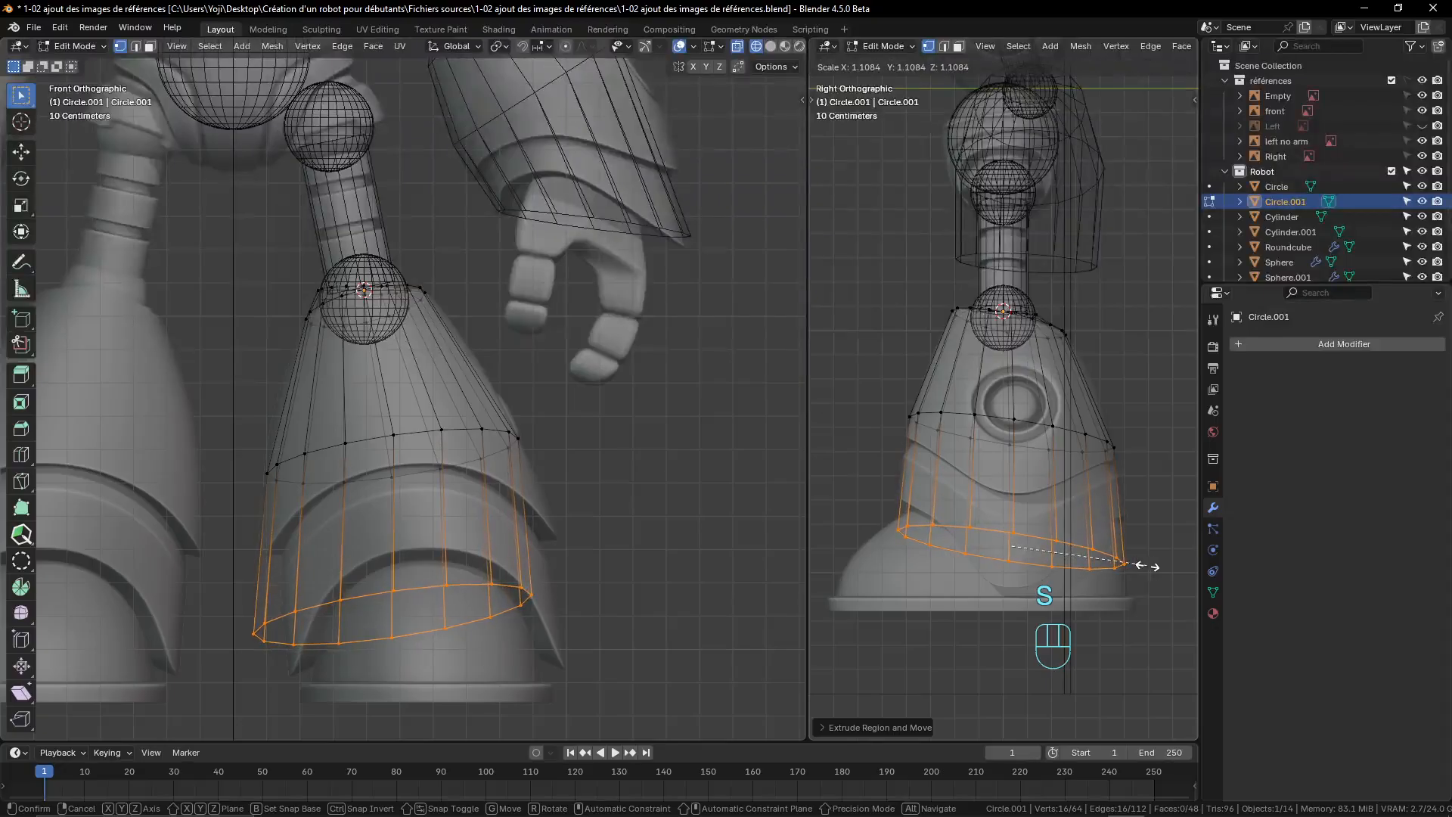
left_click(1149, 565)
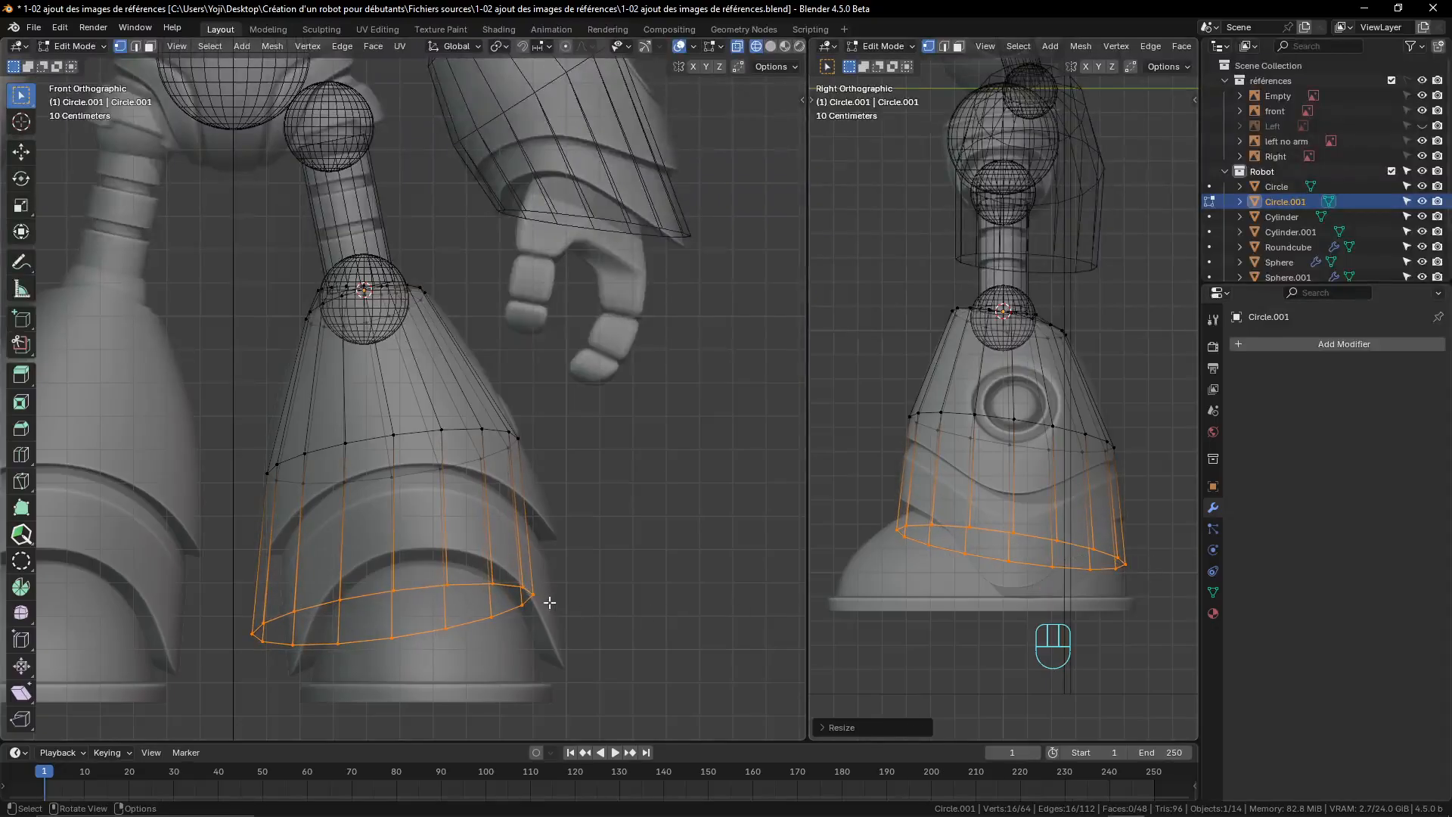
- Rotate the lower ring 6.62° in the front view and move it about 0.104 m along X and 0.125 m down
key("r")
left_click(582, 609)
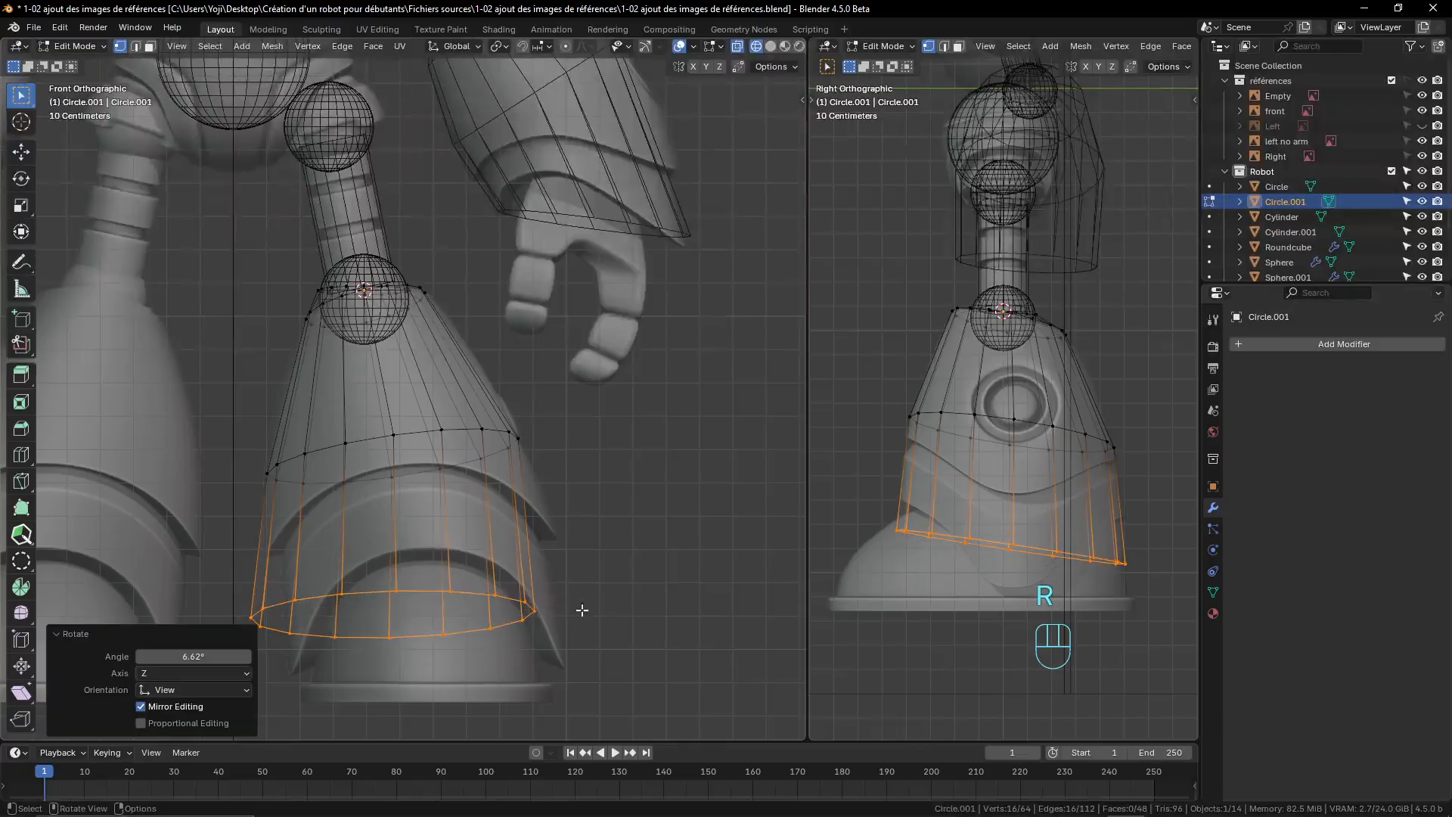
key("g")
left_click(594, 632)
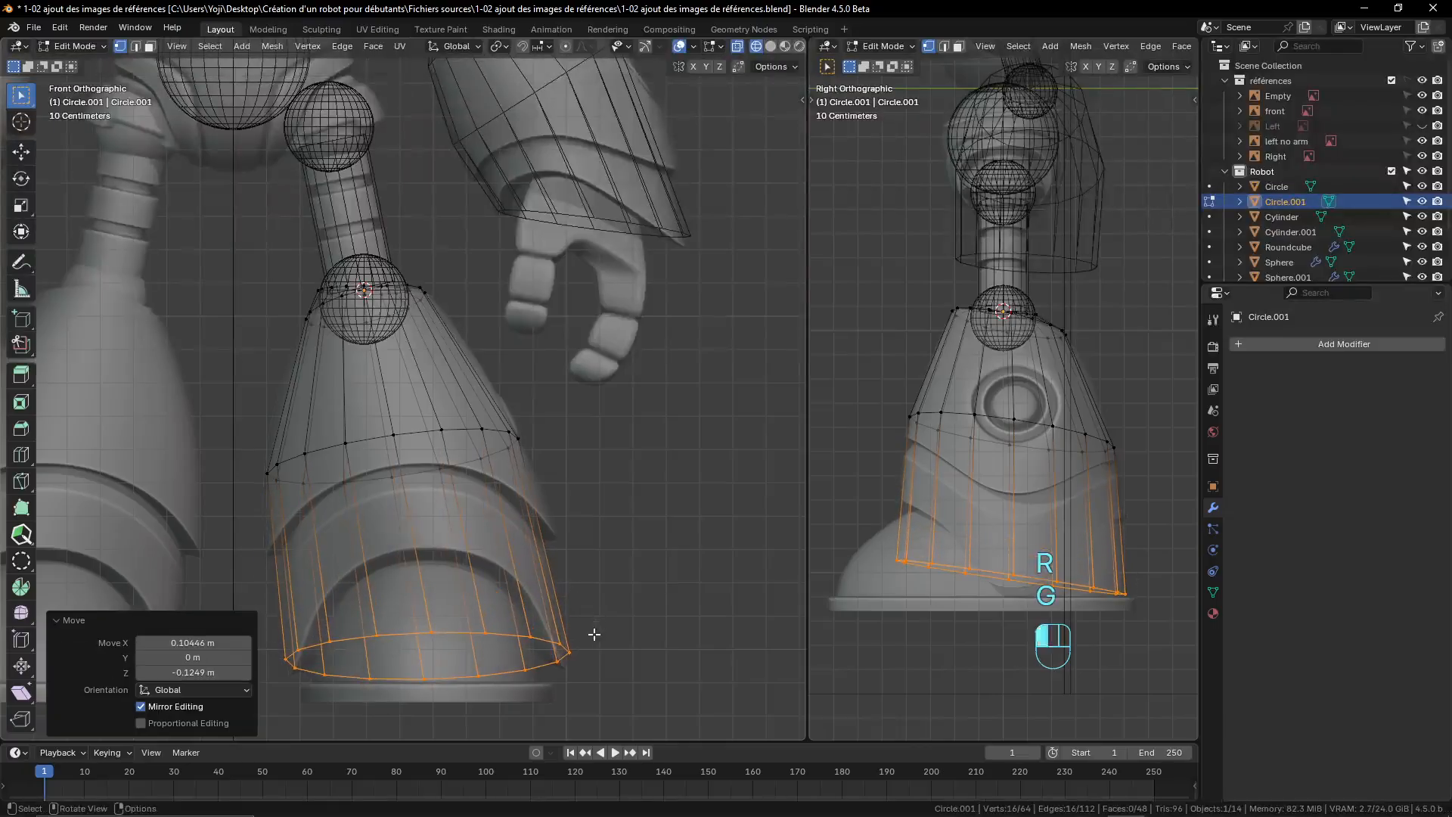
- Rotate the lower ring another 2.97° in the front view and lower it about 0.027 m toward the sole
key("r")
right_click(614, 604)
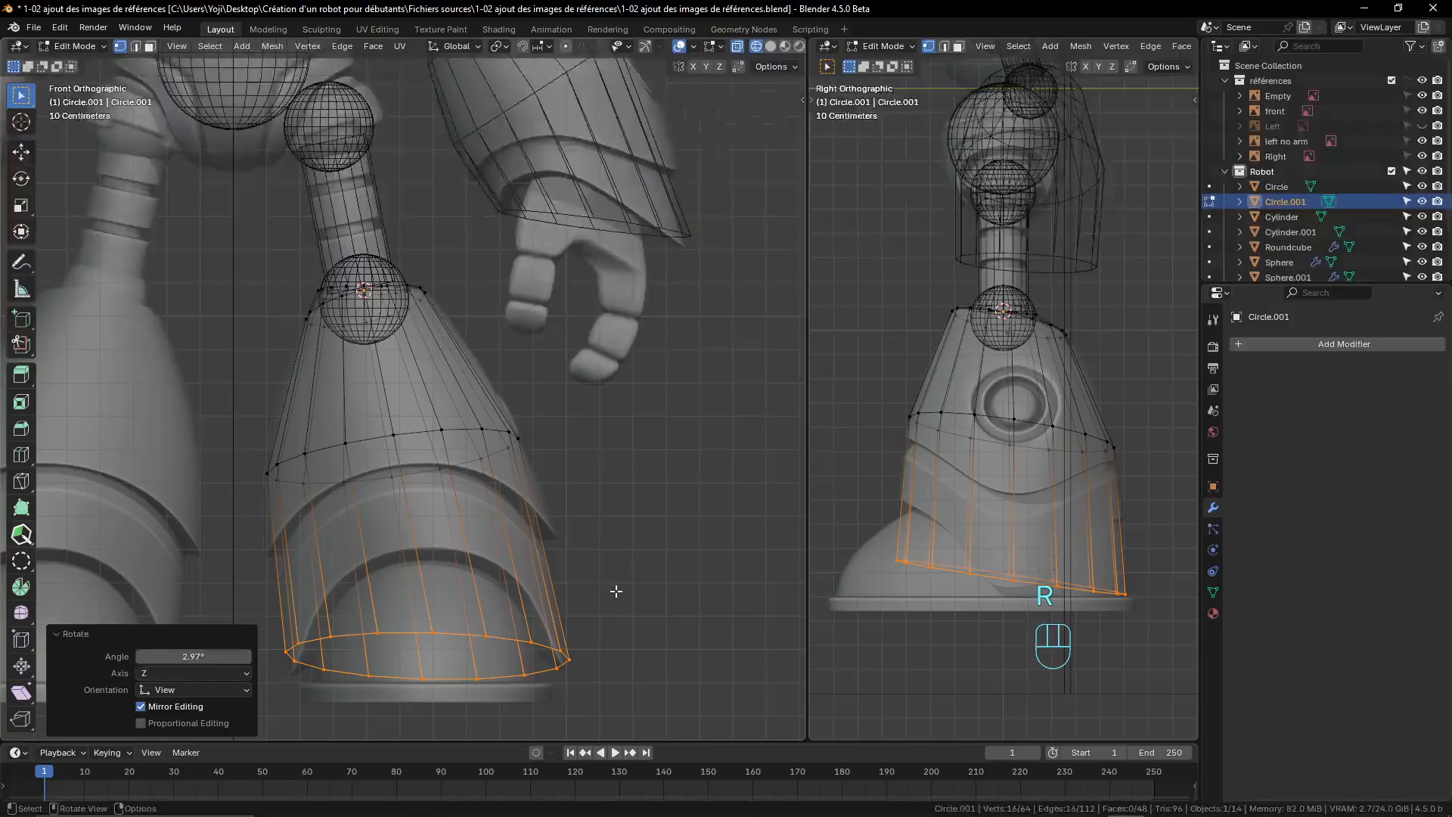
key("g")
left_click(617, 601)
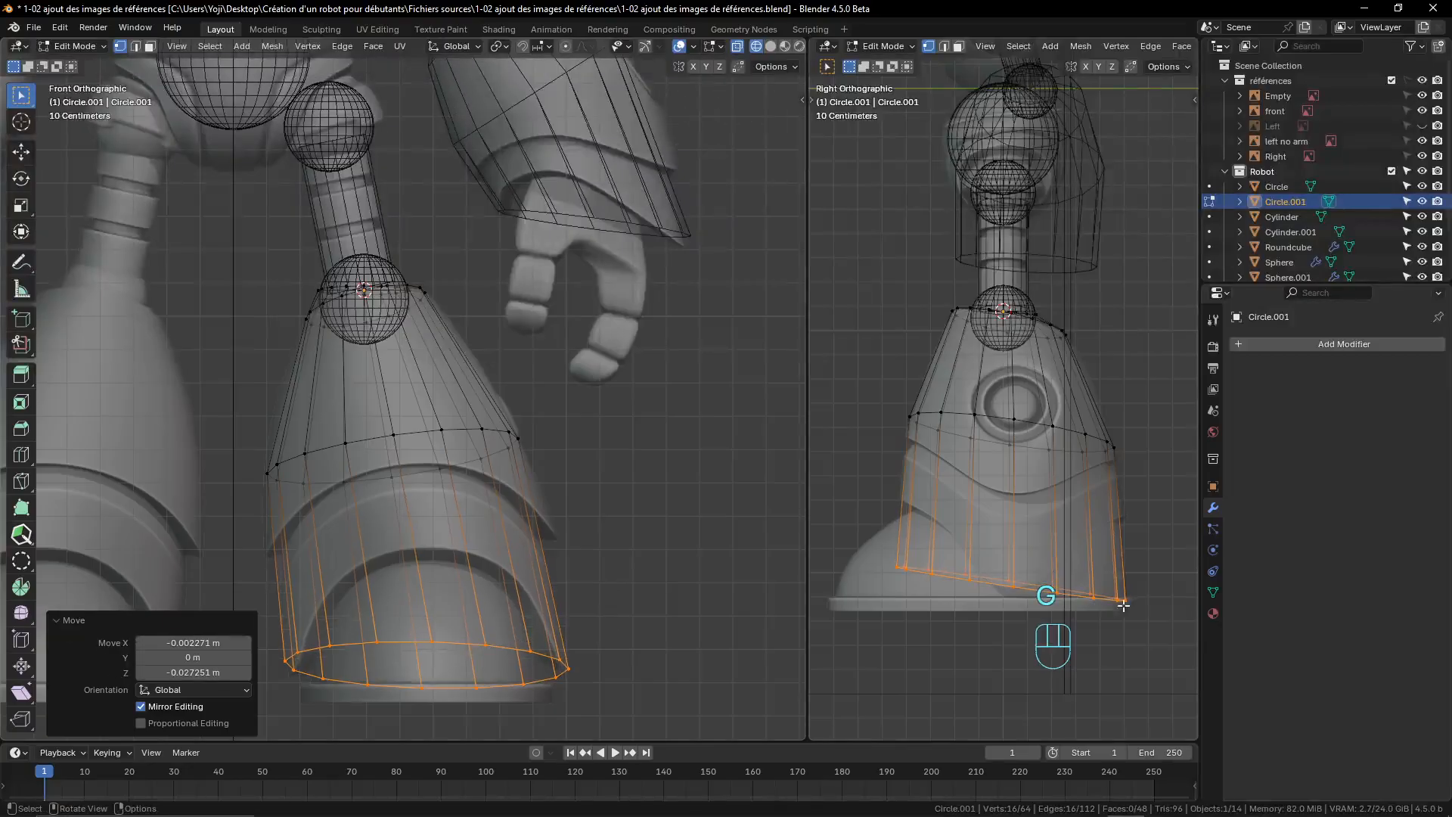
- Level the lower ring by rotating it about -9.6° in the side view and return to Object Mode
key("r")
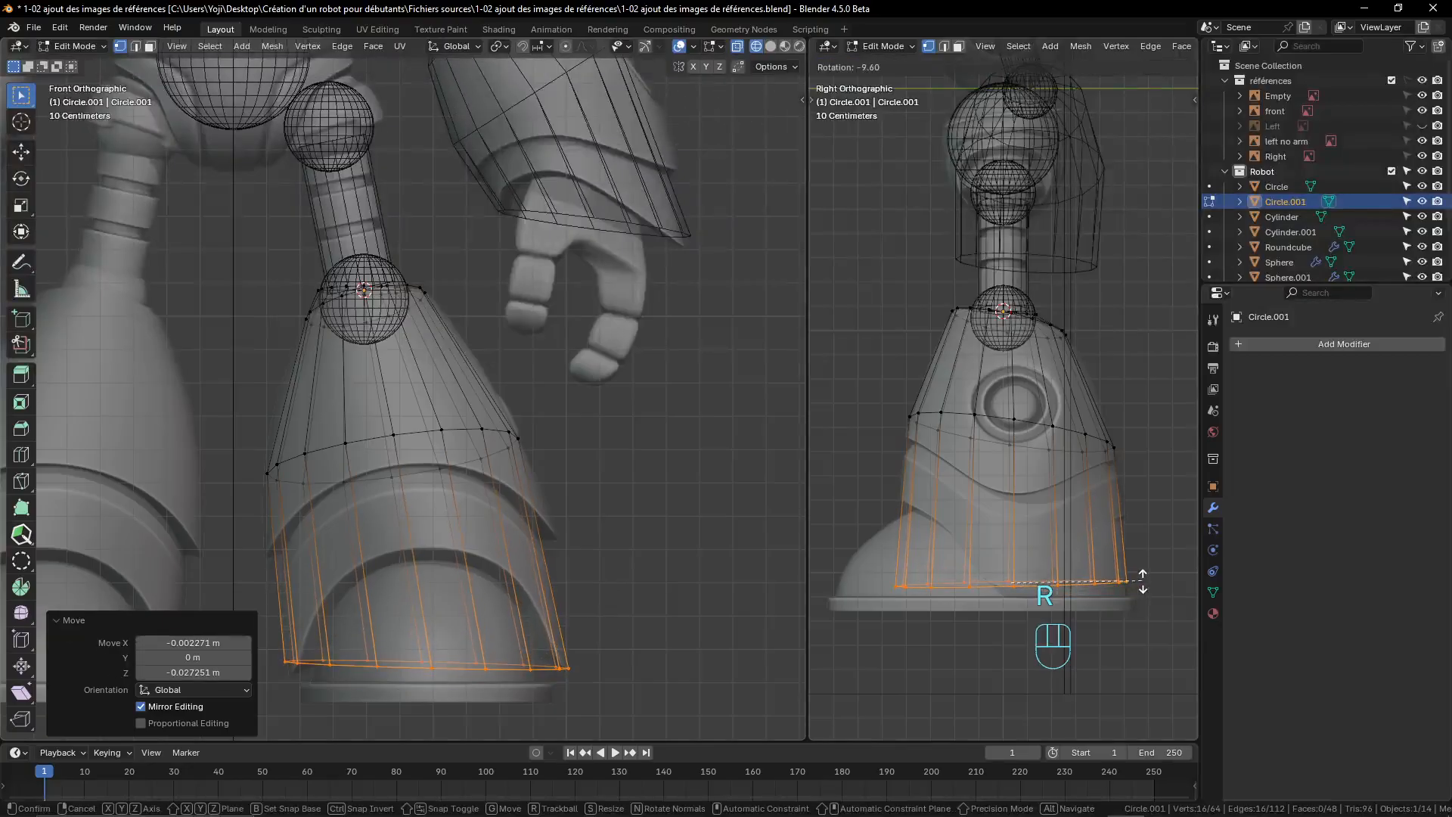
left_click(1143, 581)
scroll(557, 525, "down", 2)
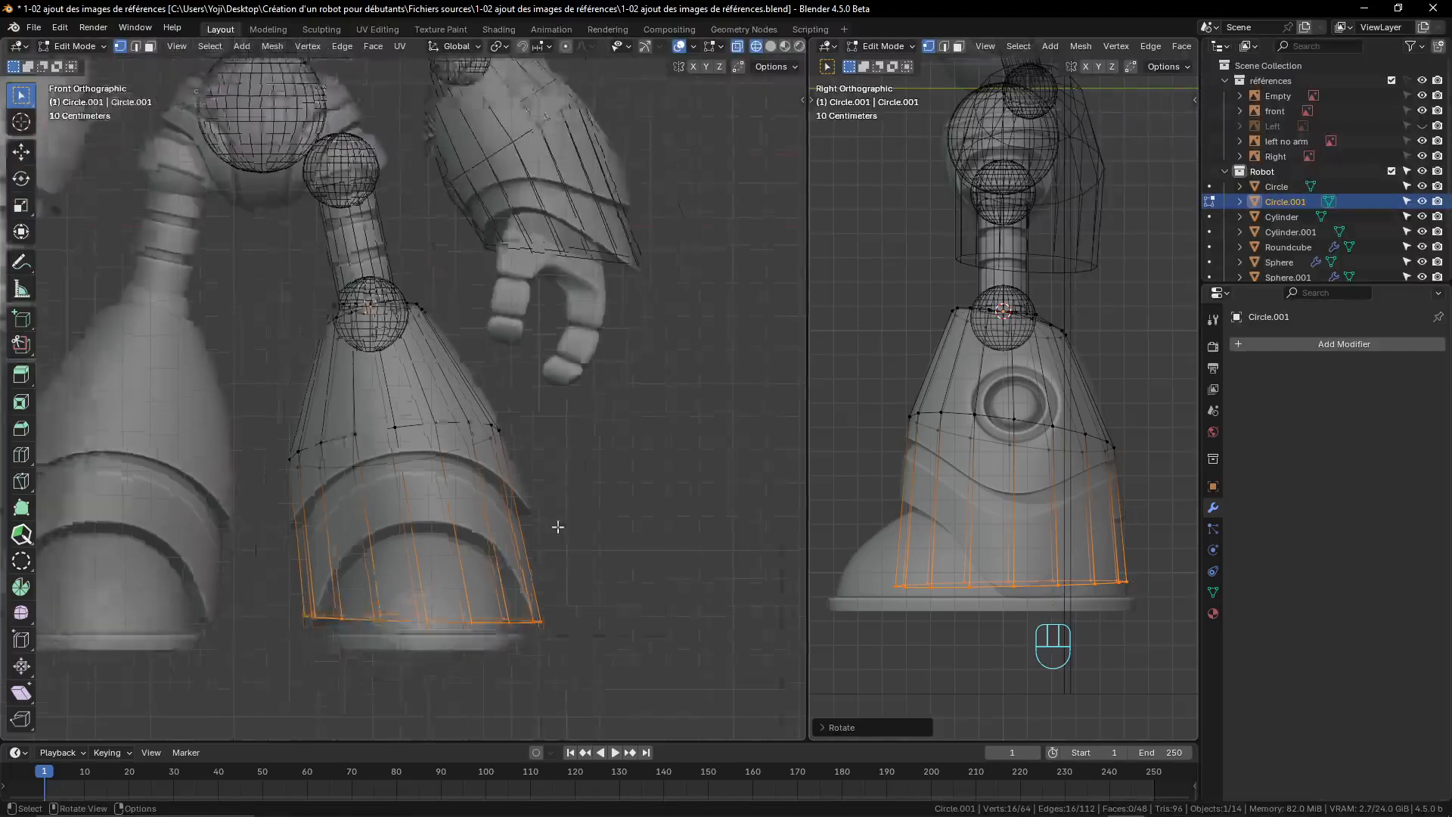
scroll(419, 490, "down", 2)
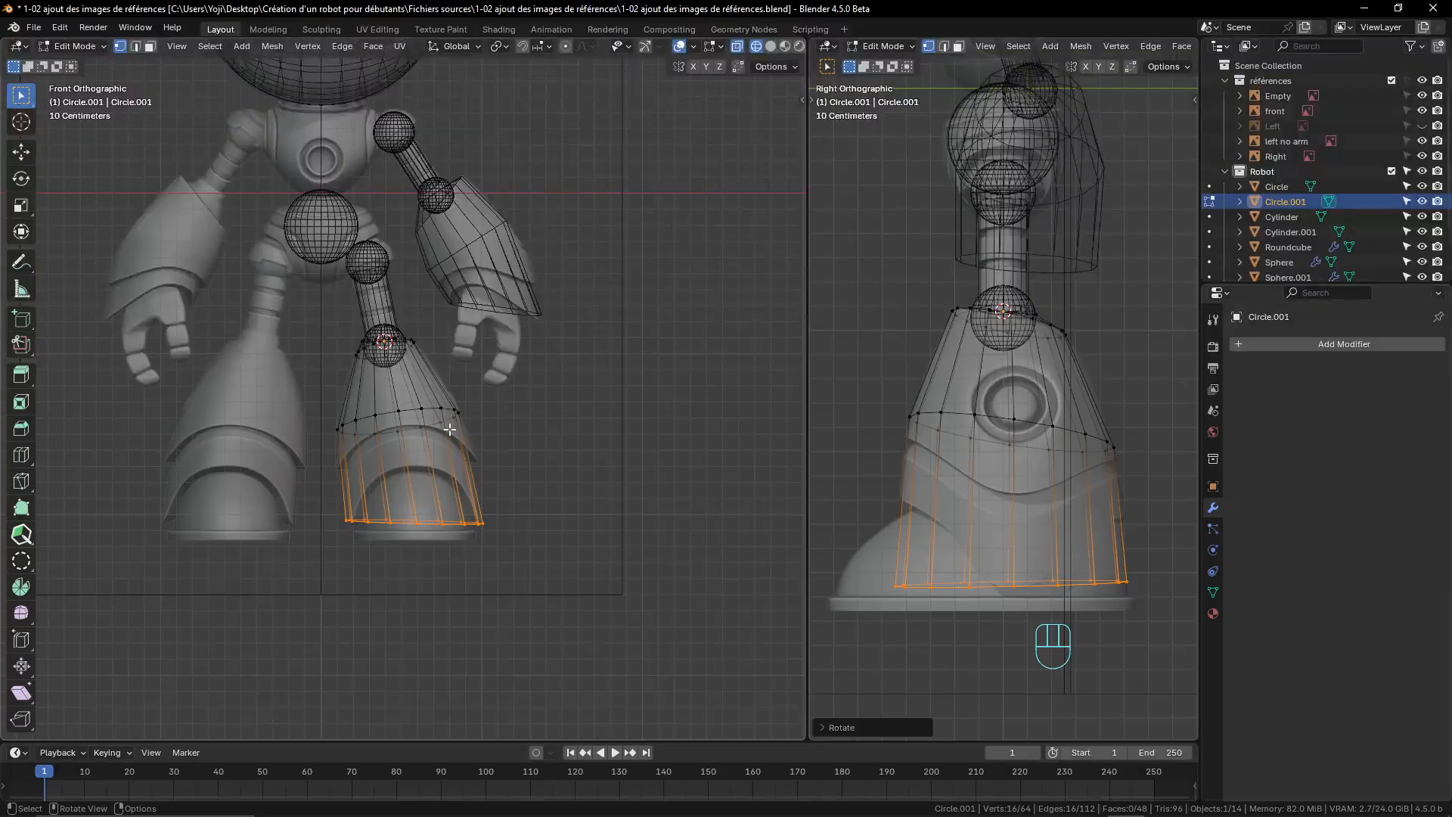
key("Tab")
scroll(529, 255, "down", 2)
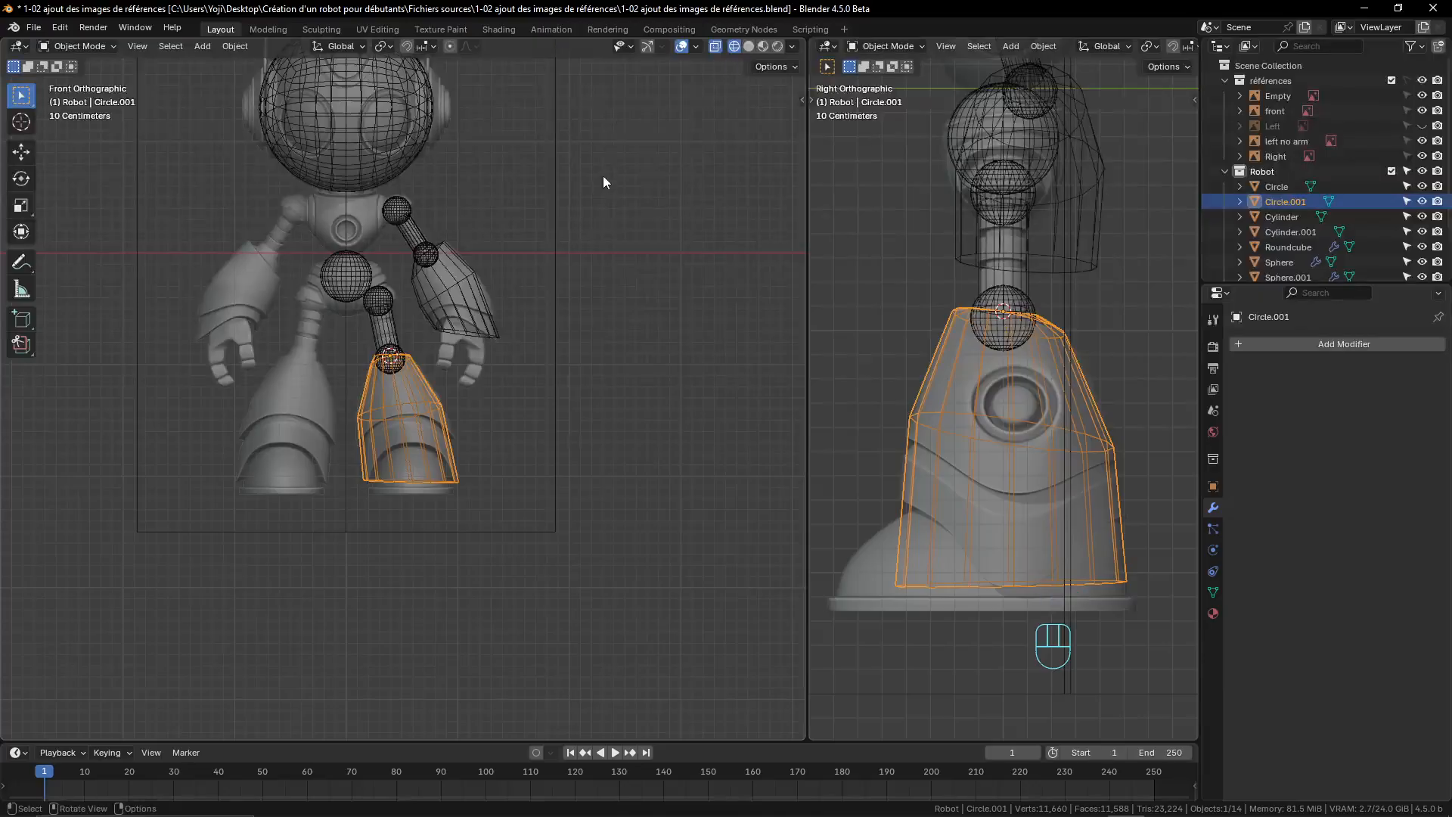
- Switch the front view to solid shading, frame the whole robot, and deselect the lower leg shell
key("z")
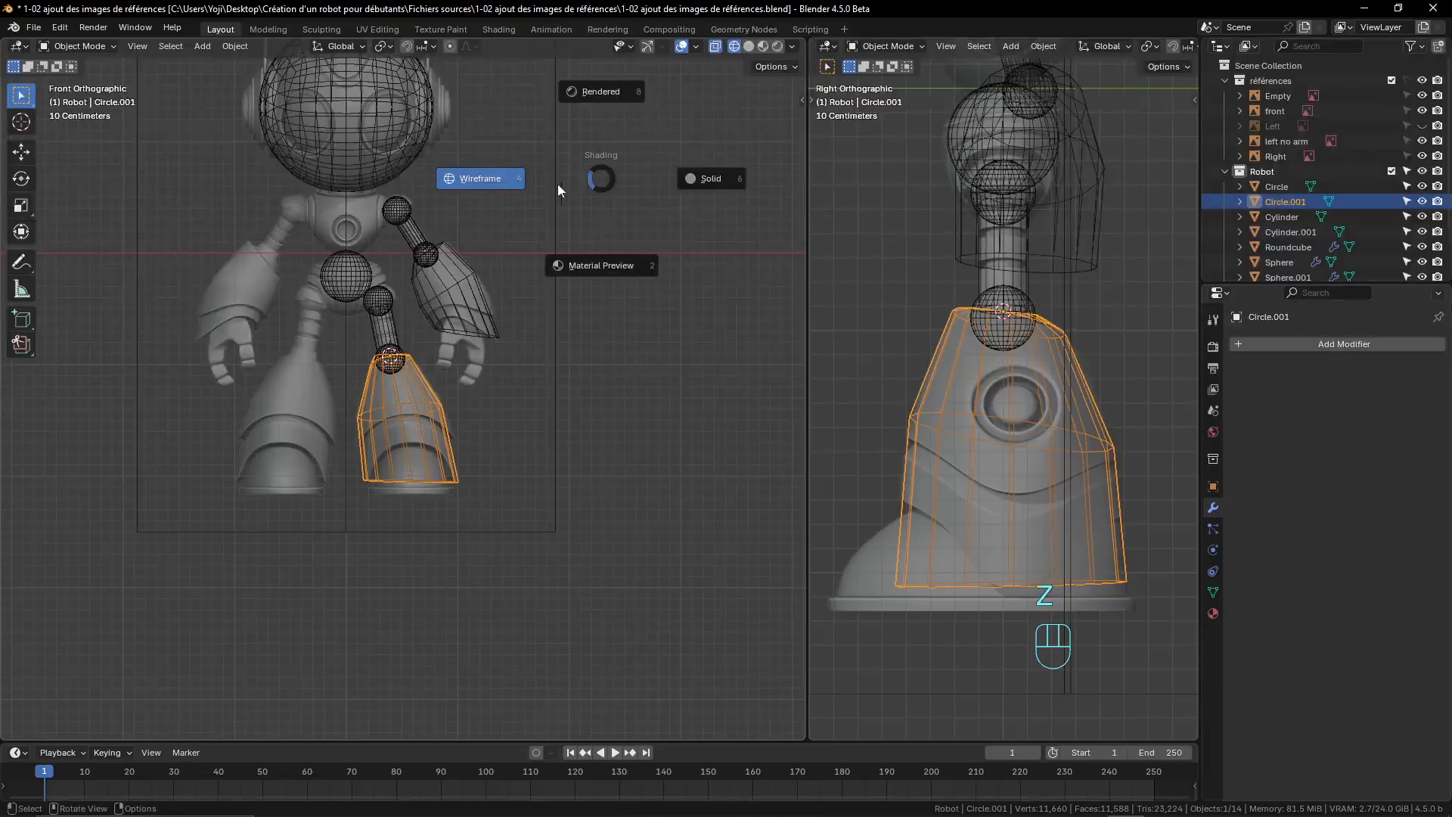
left_click(750, 46)
scroll(538, 246, "down", 3)
middle_click_drag(529, 293, 556, 363, "shift")
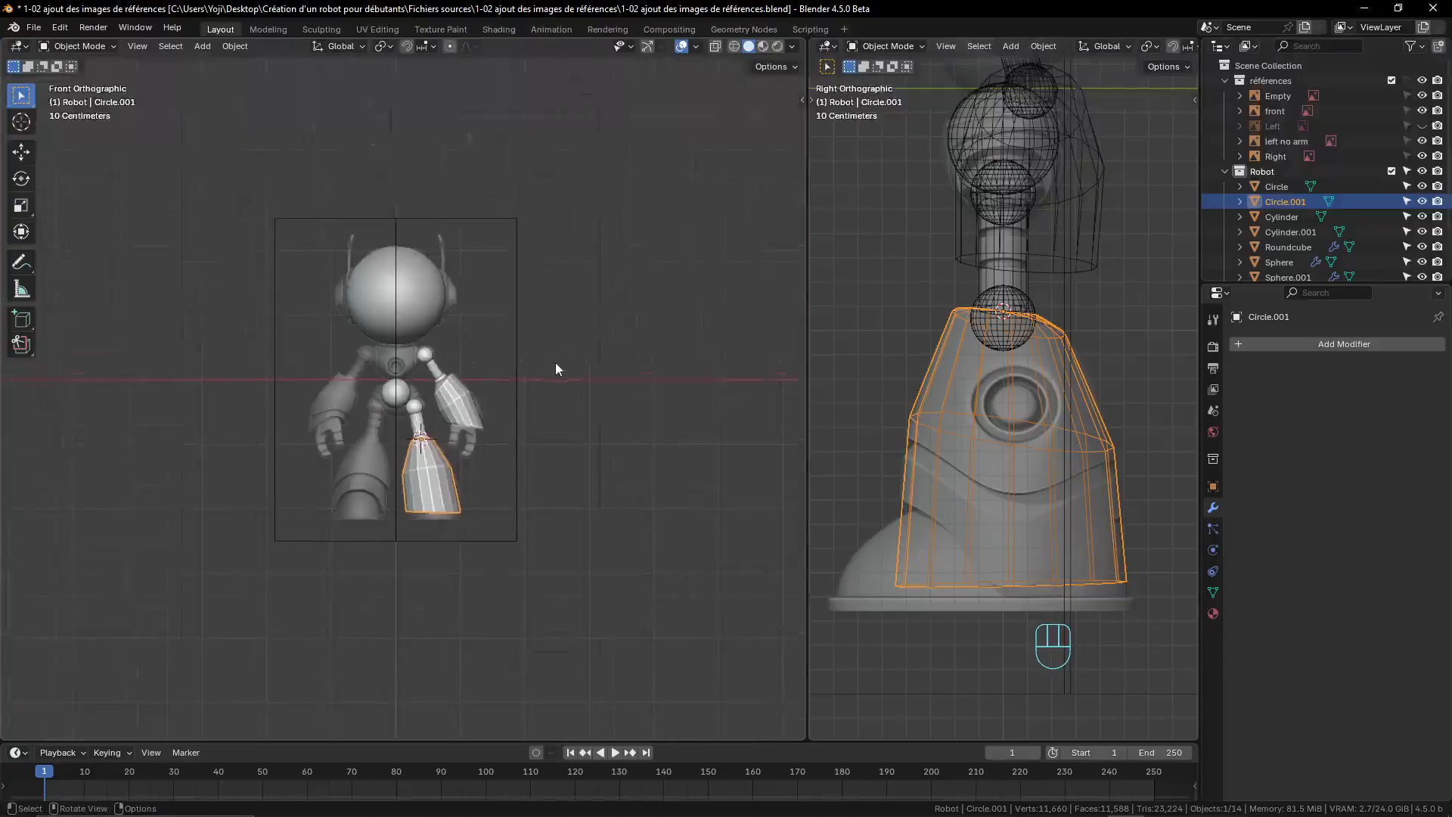
scroll(554, 359, "up", 4)
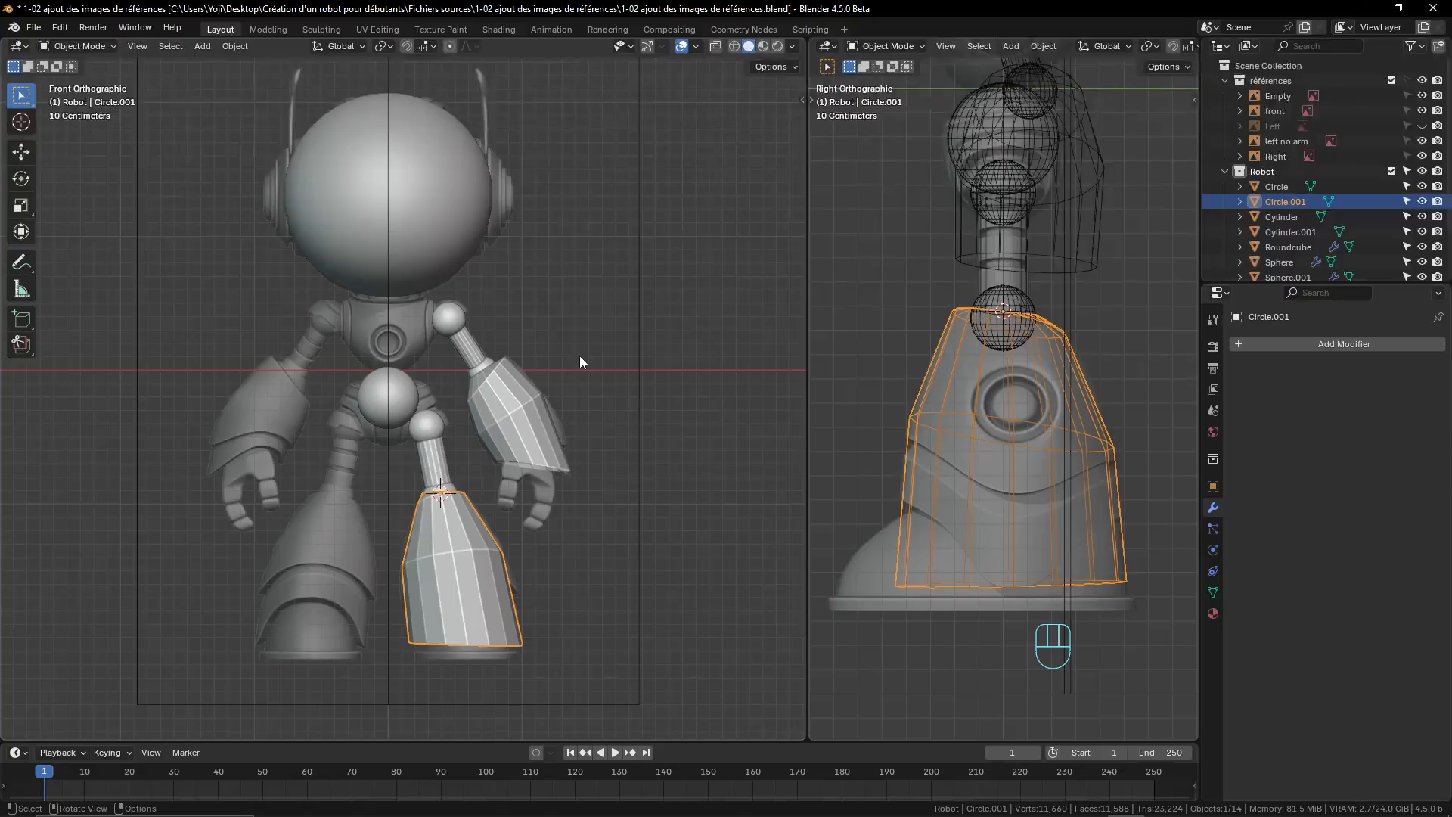
left_click(302, 655)
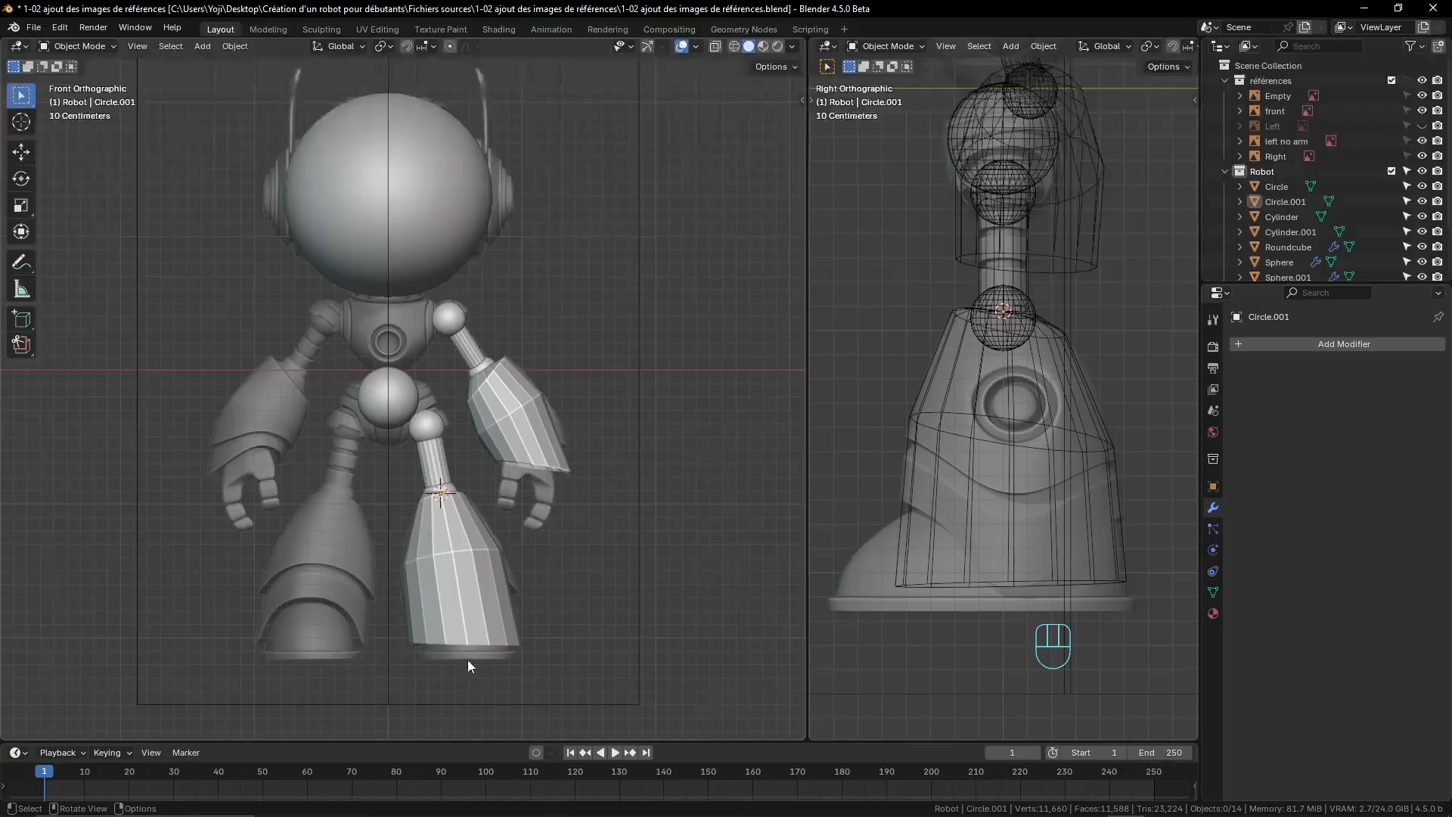
- Add a UV sphere at the 3D cursor on the knee joint as the base for the foot
scroll(488, 653, "up", 2)
middle_click_drag(512, 629, 493, 346, "shift")
key("shift")
key("shift+a")
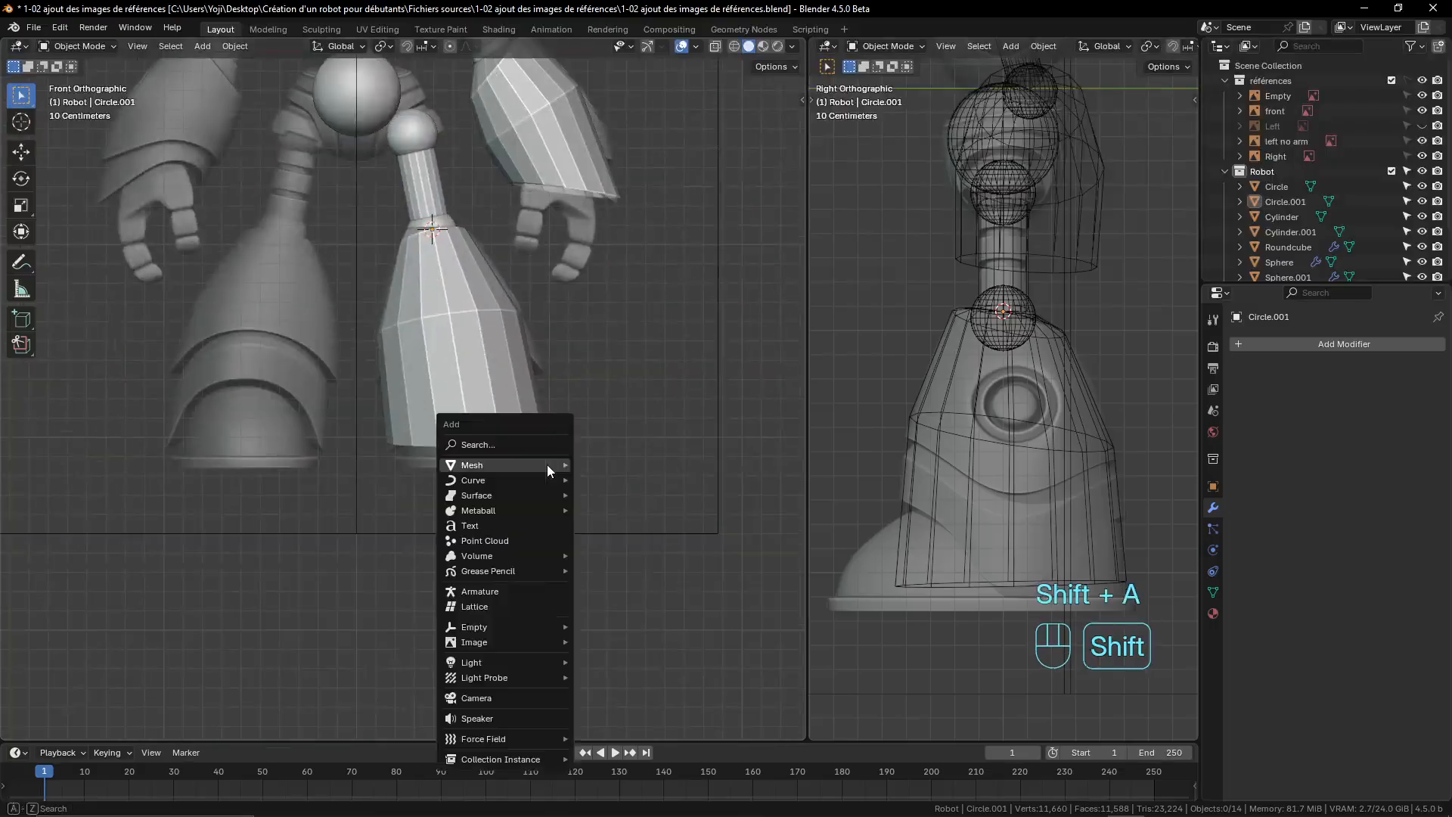
mouse_move(547, 465)
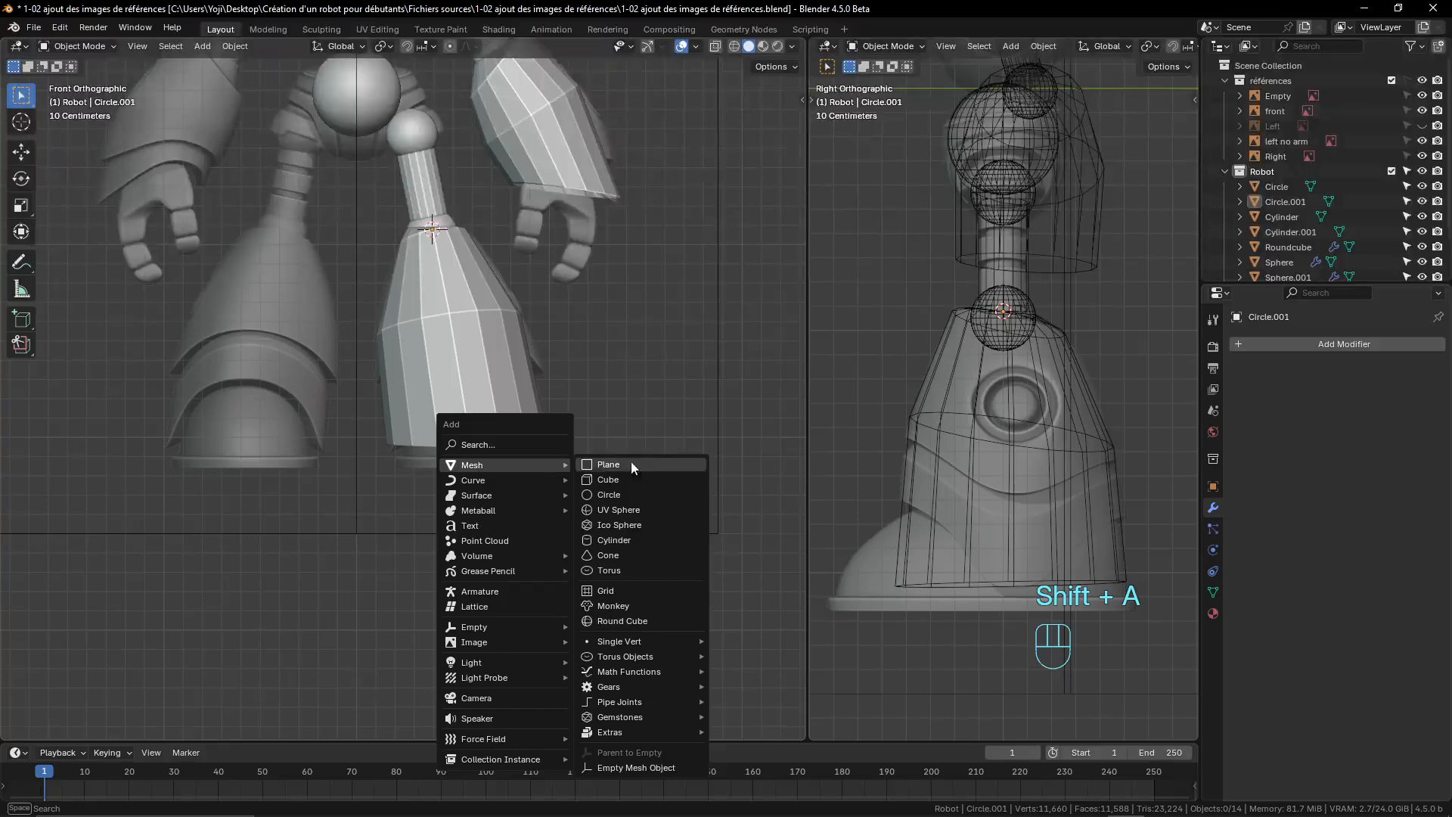
left_click(632, 512)
scroll(614, 448, "down", 2)
scroll(614, 447, "up", 1)
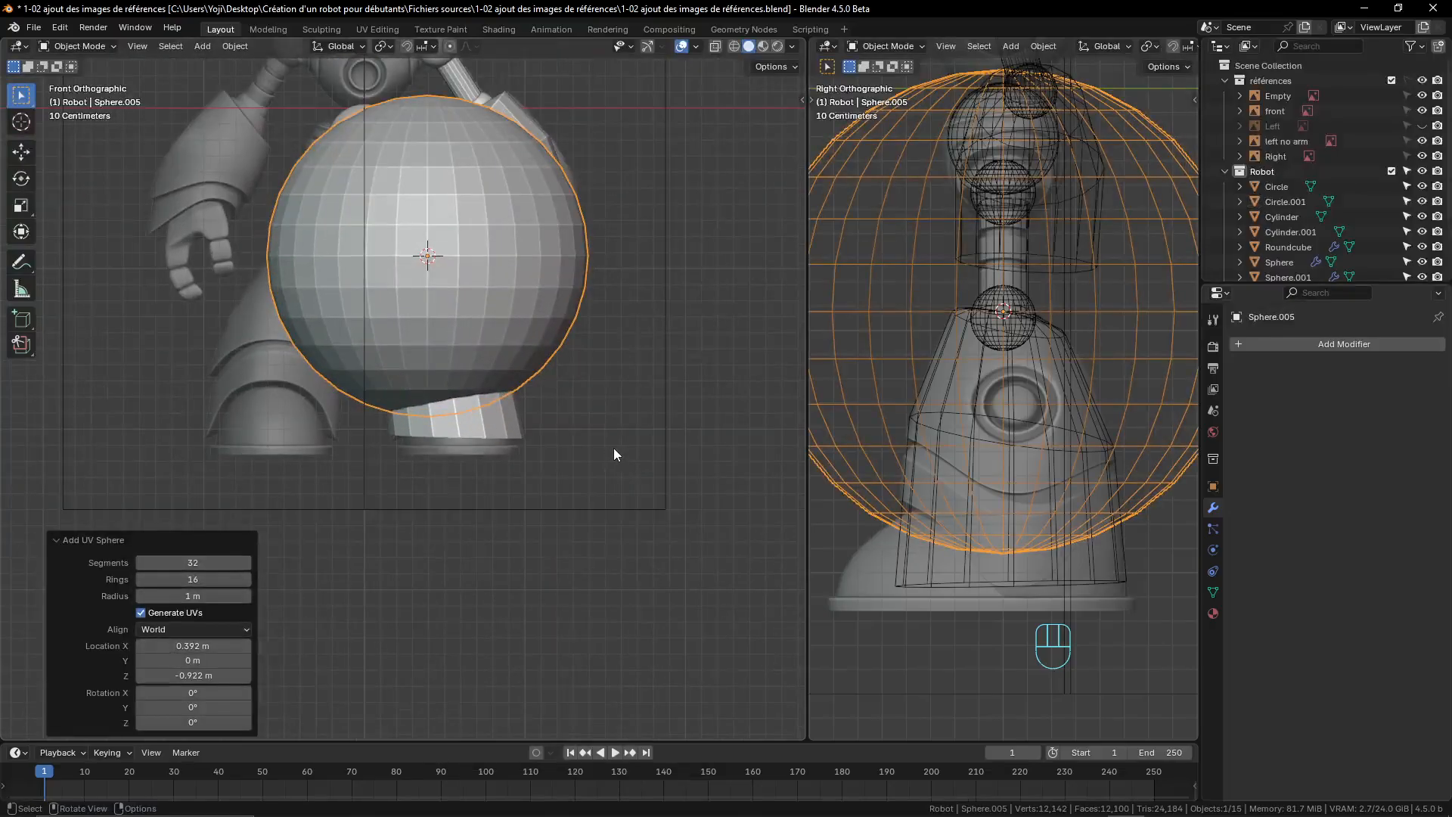
- Set the new sphere's segments to 16
left_click(195, 564)
type("1")
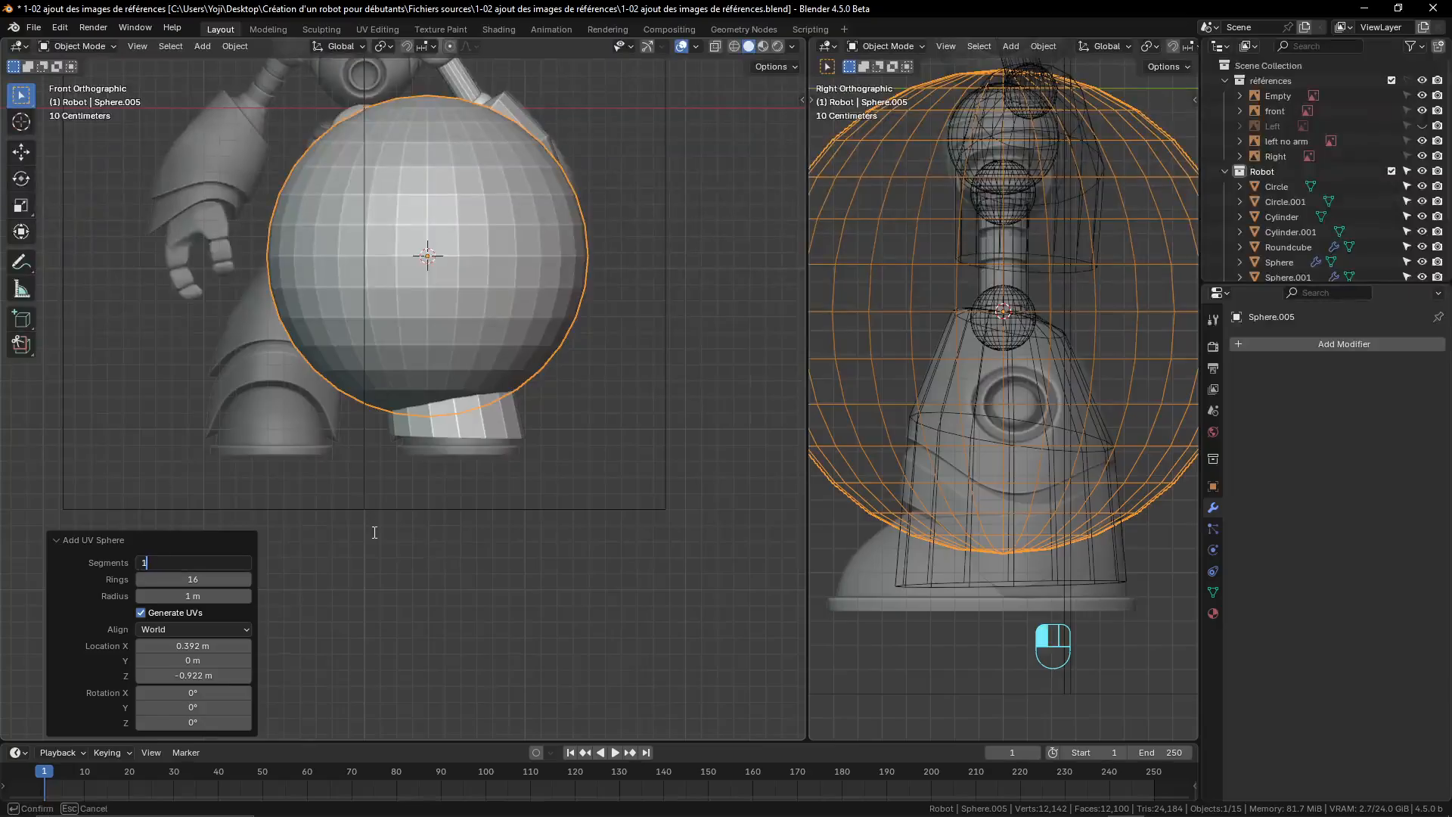
type("6")
key("Return")
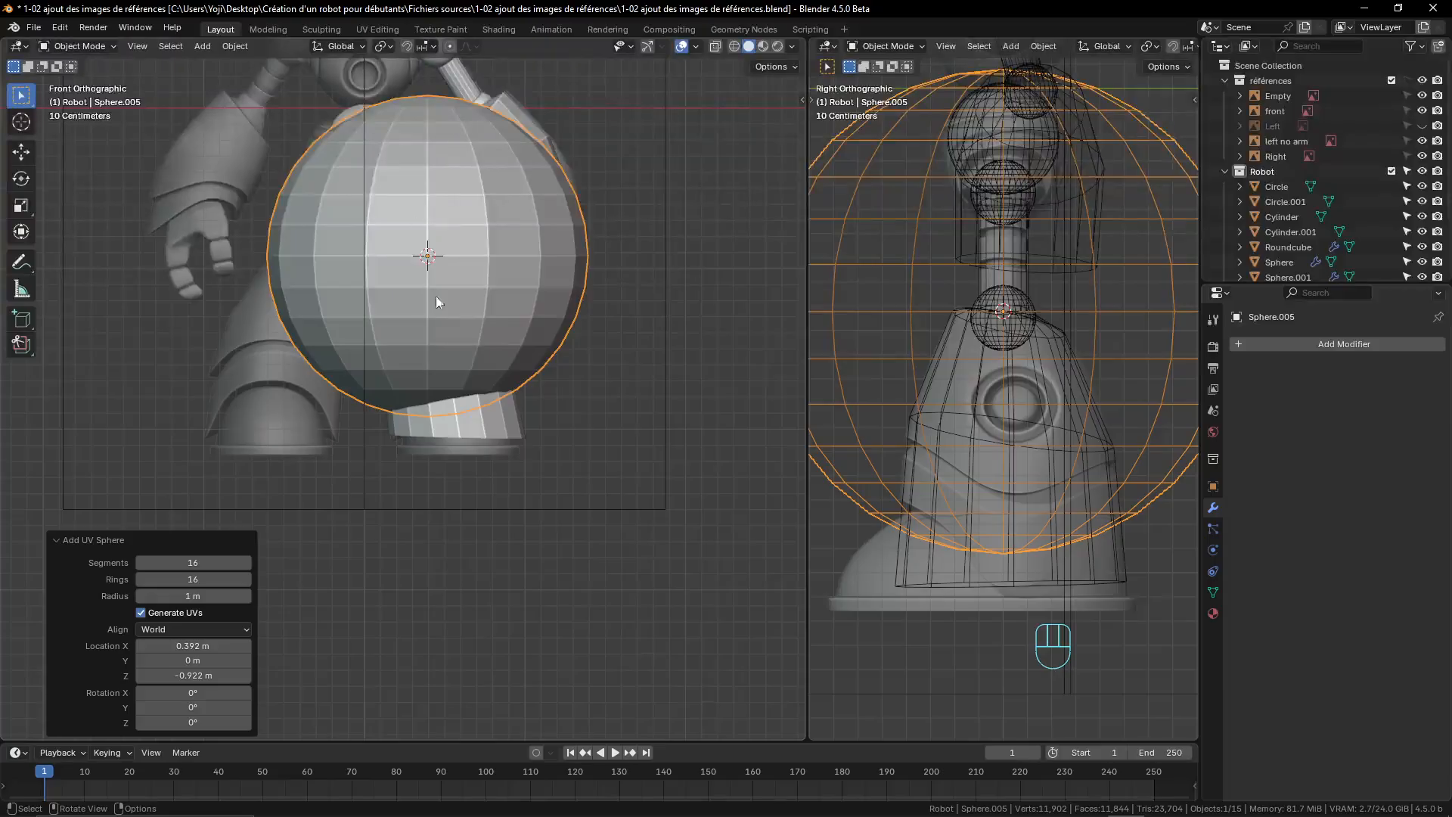
scroll(460, 218, "up", 2)
scroll(460, 203, "down", 1)
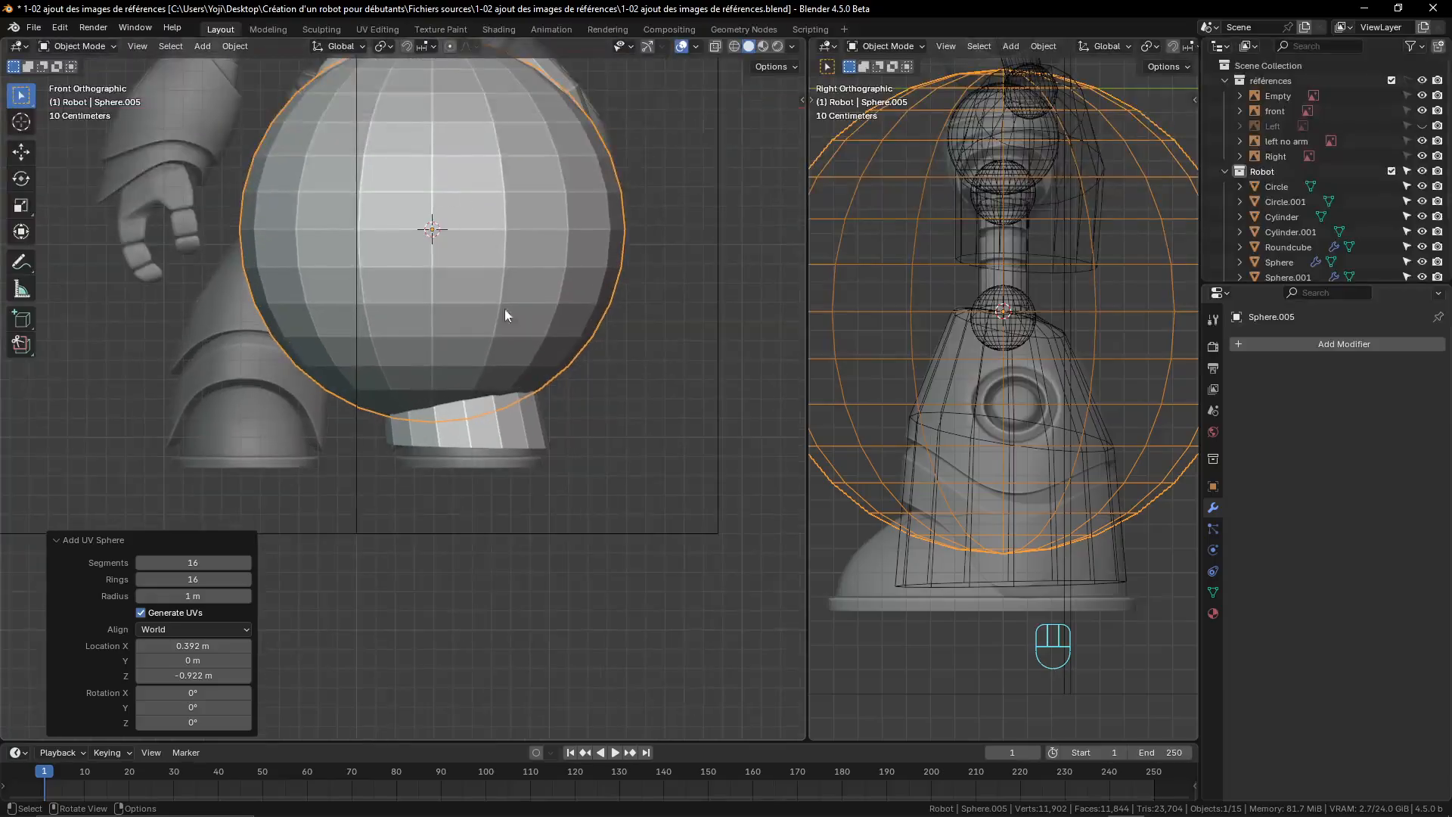
- Try 12 rings on the new sphere
left_click(193, 579)
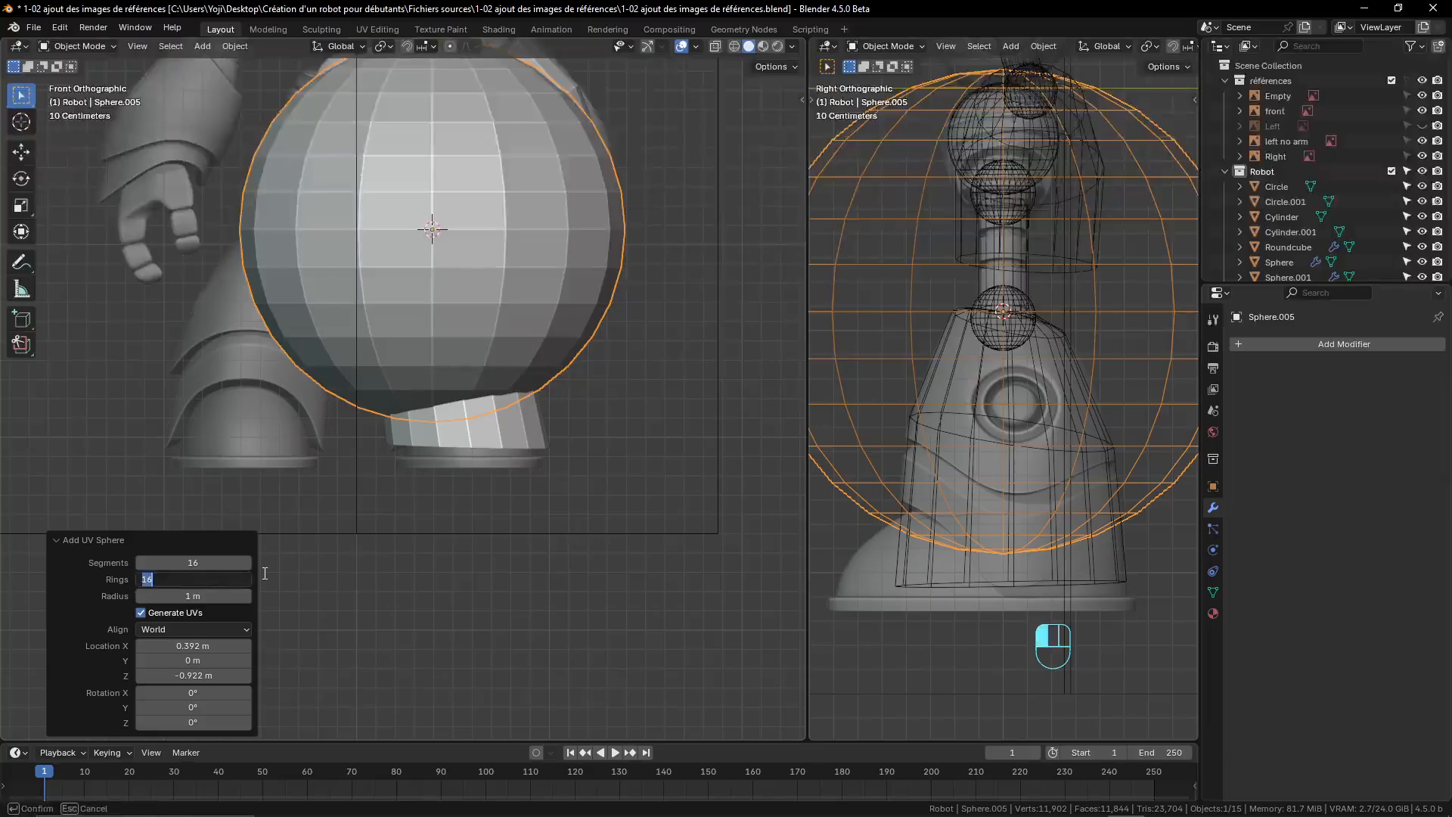
type("12")
key("Return")
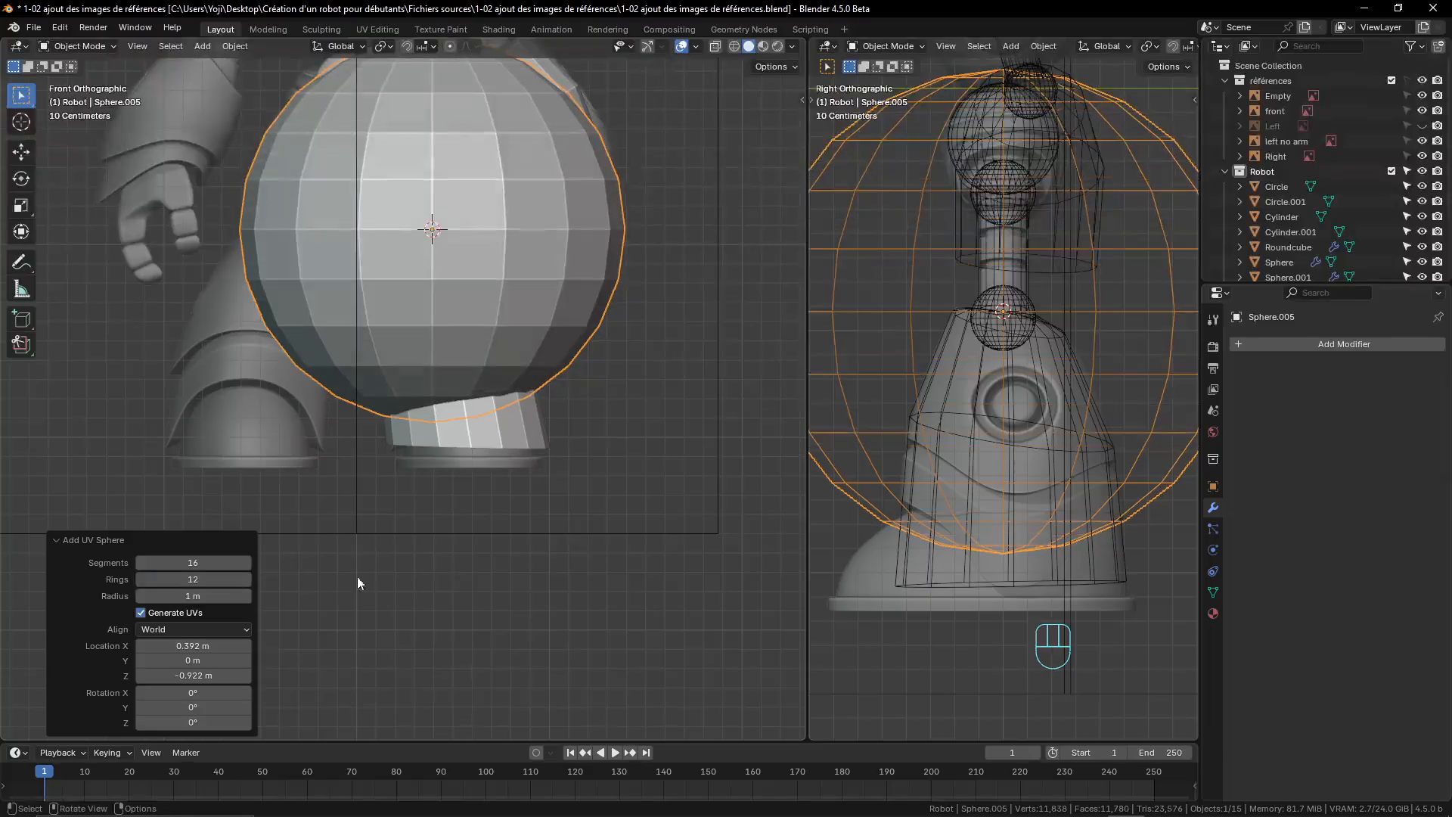
- Set the sphere's rings to 10 and check its topology, ending in the front view
left_click(193, 580)
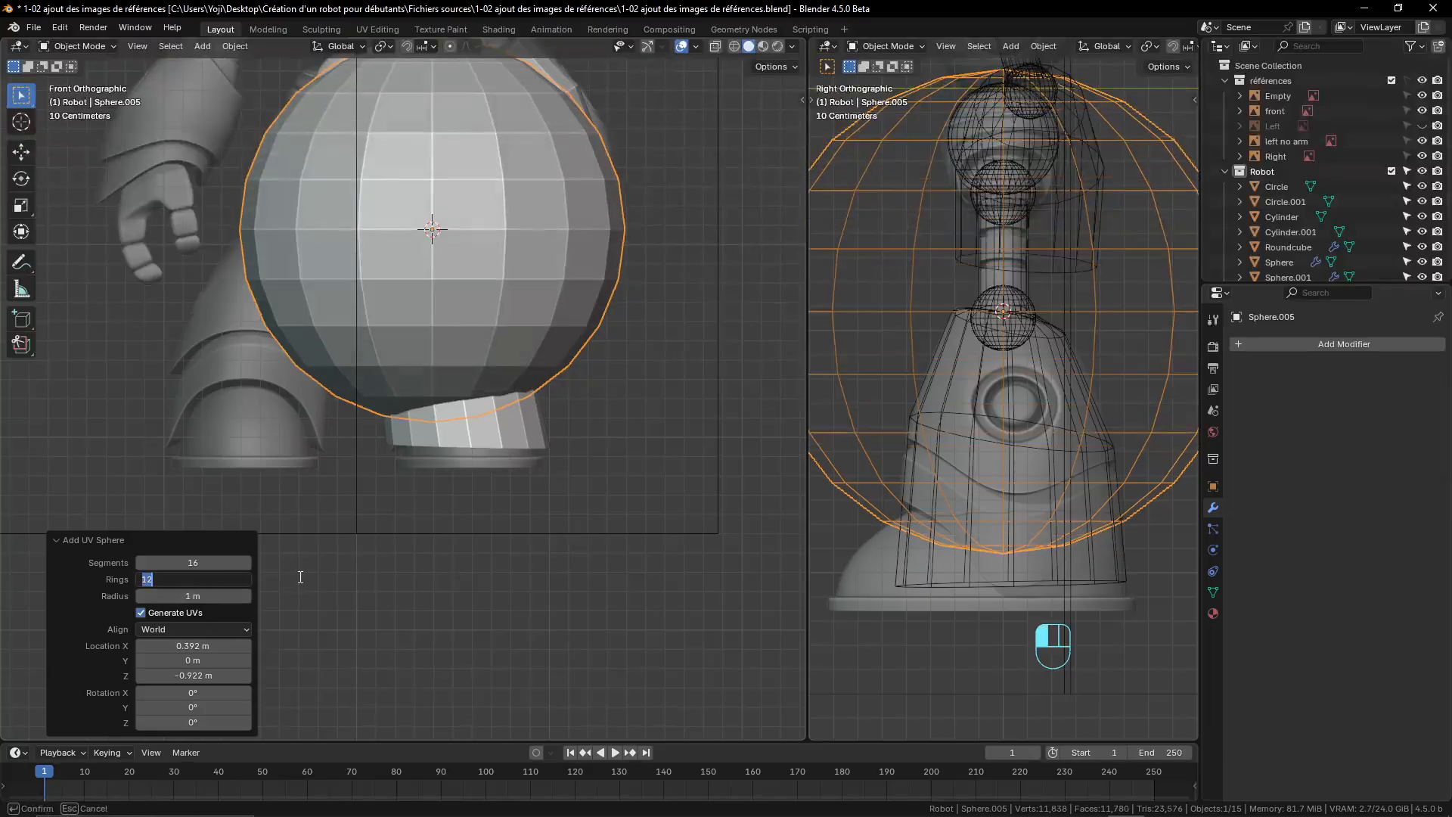
type("10")
key("Return")
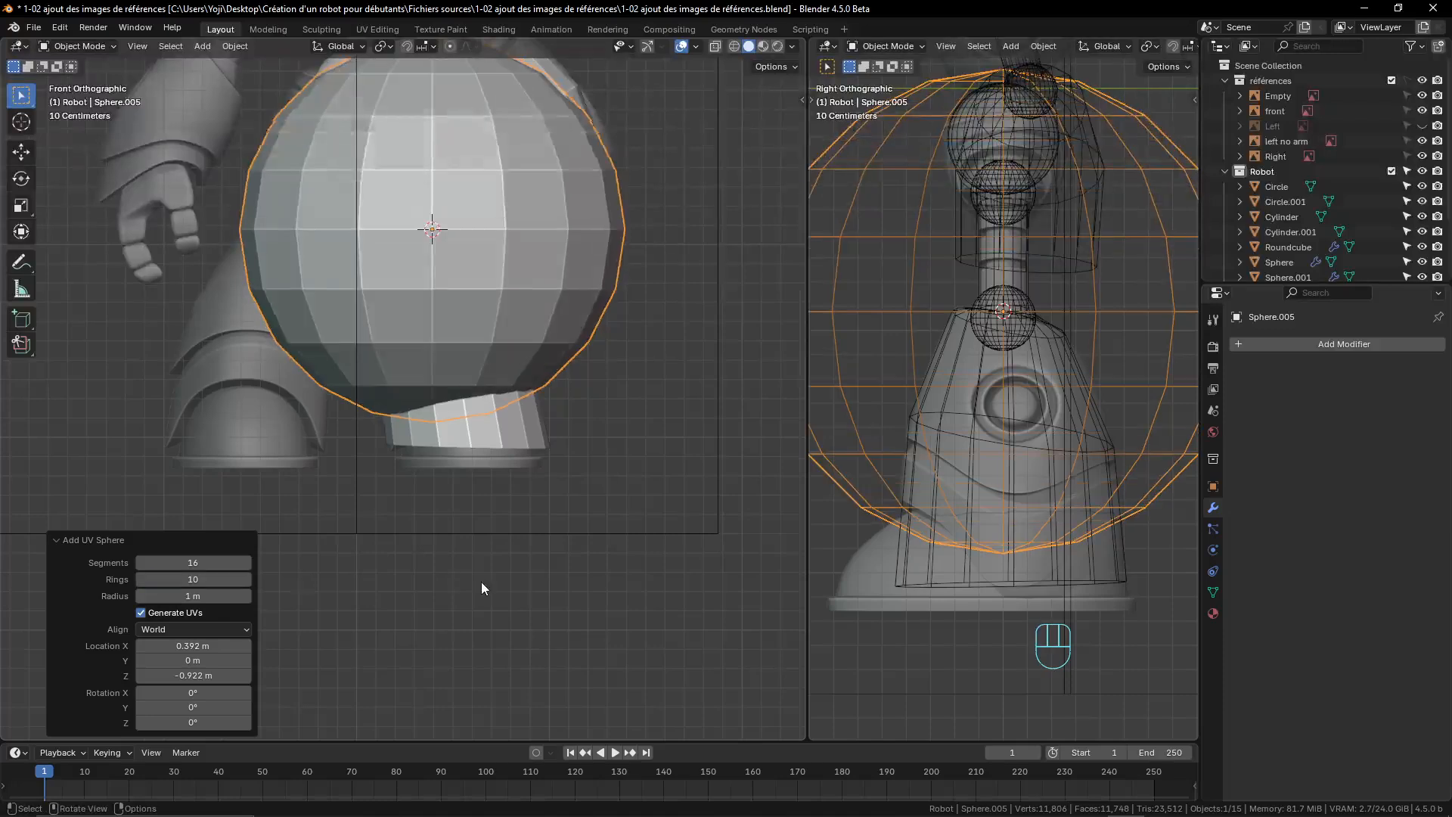
scroll(481, 582, "down", 4)
scroll(476, 567, "up", 4)
middle_click_drag(581, 476, 486, 472)
key("KP_1")
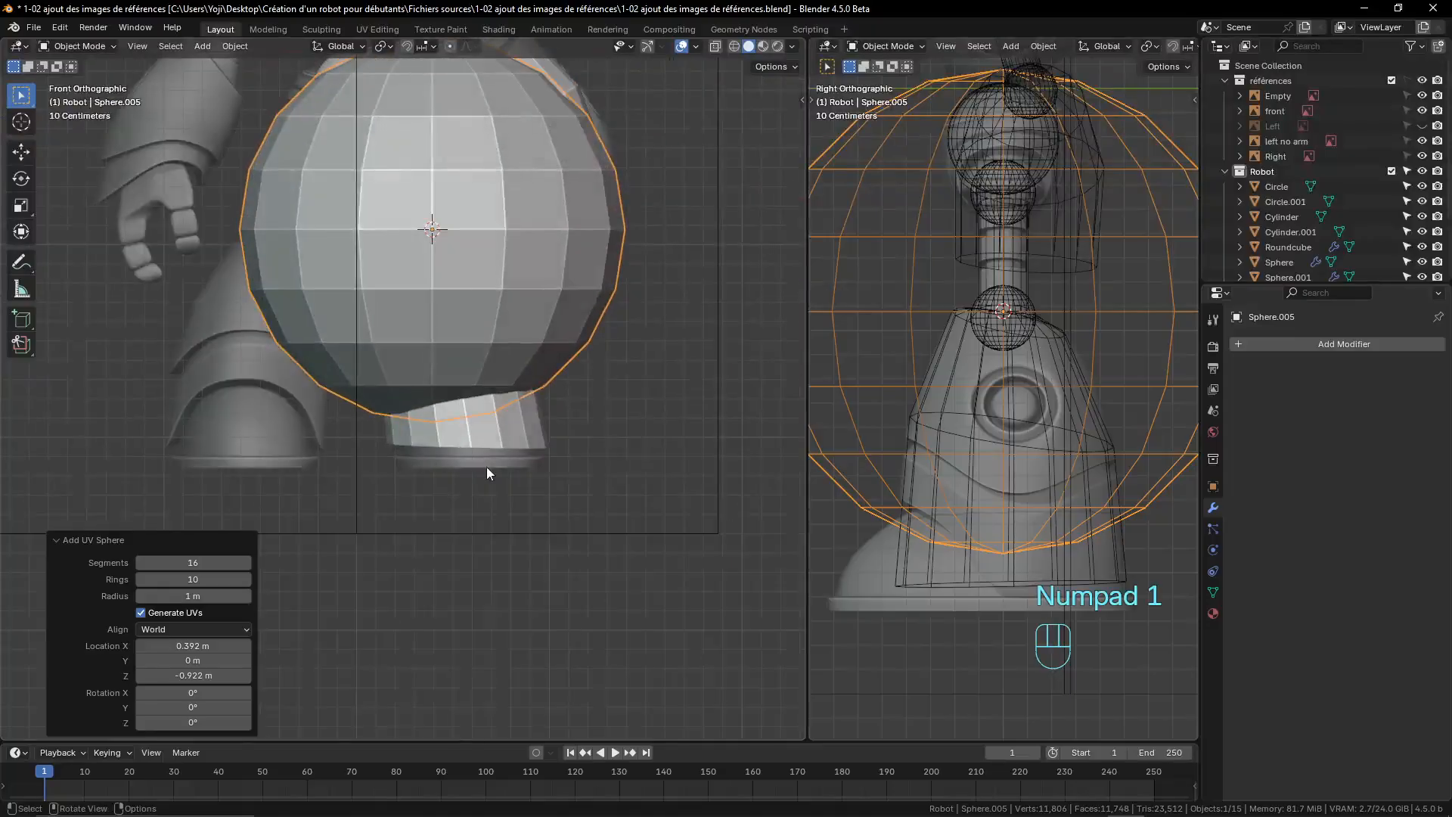
- Delete the vertices below the sphere's equator in Edit Mode with X-ray on, leaving an upper half dome
key("Tab")
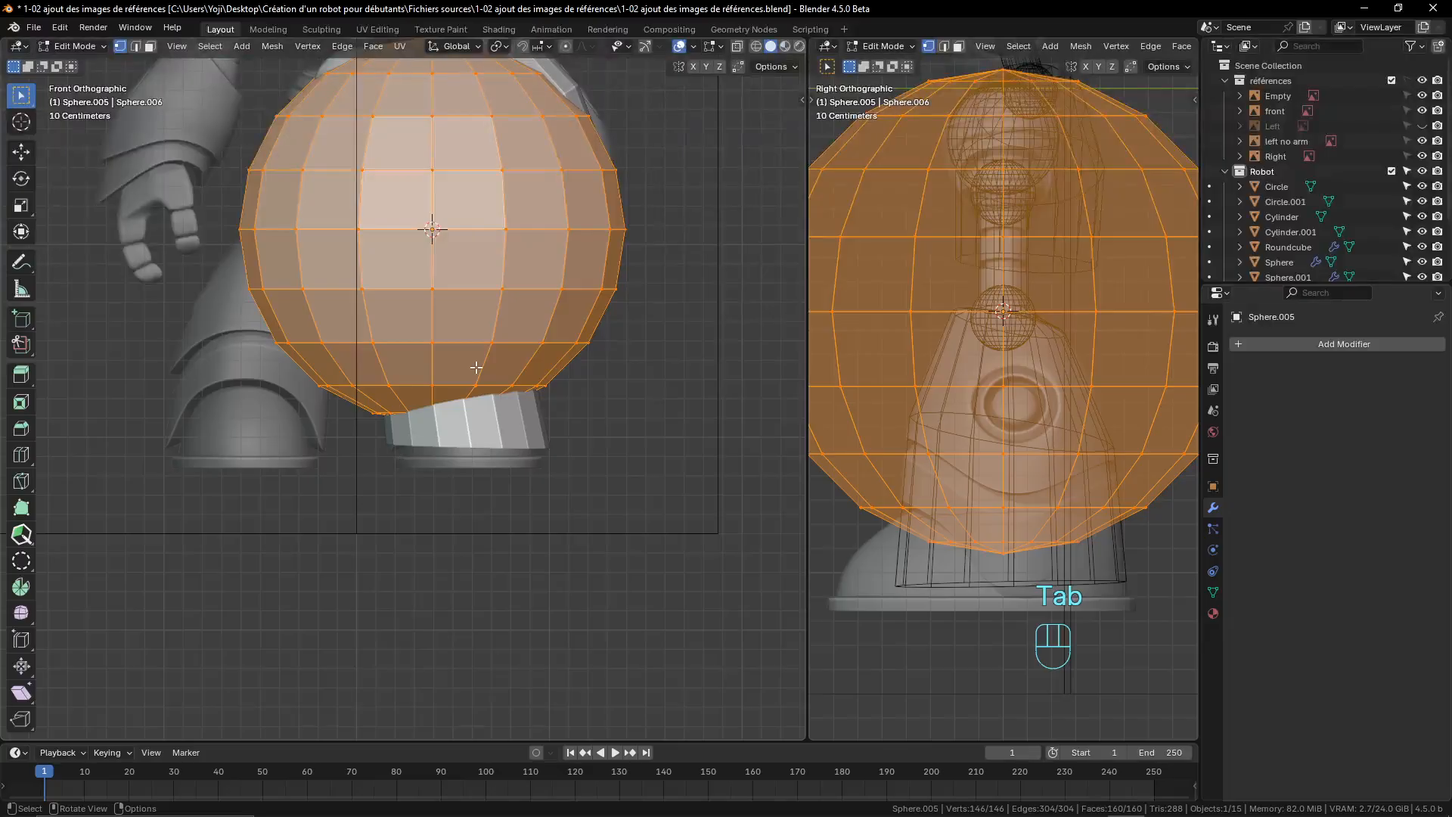
key("alt+z")
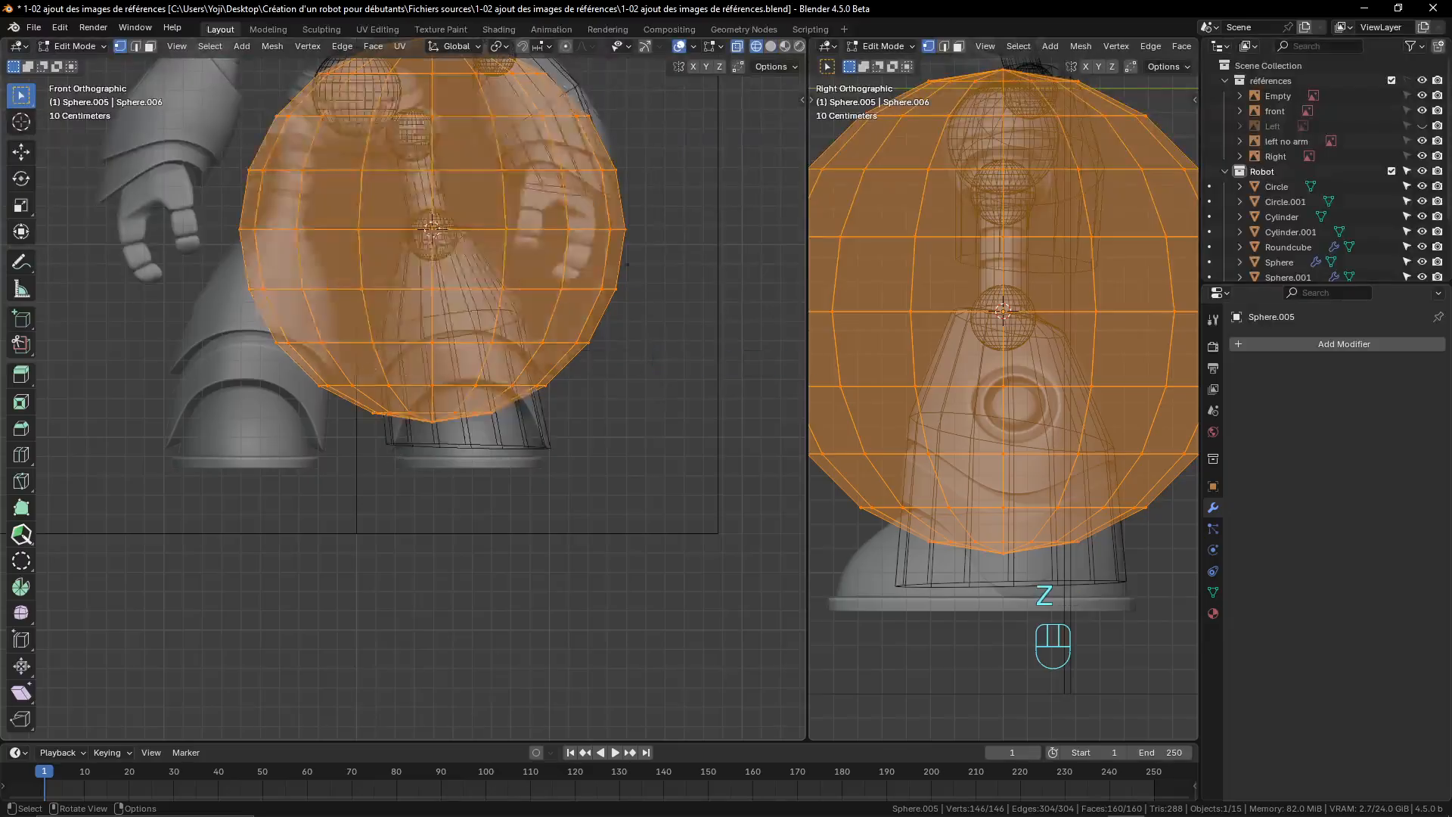
scroll(508, 351, "down", 3)
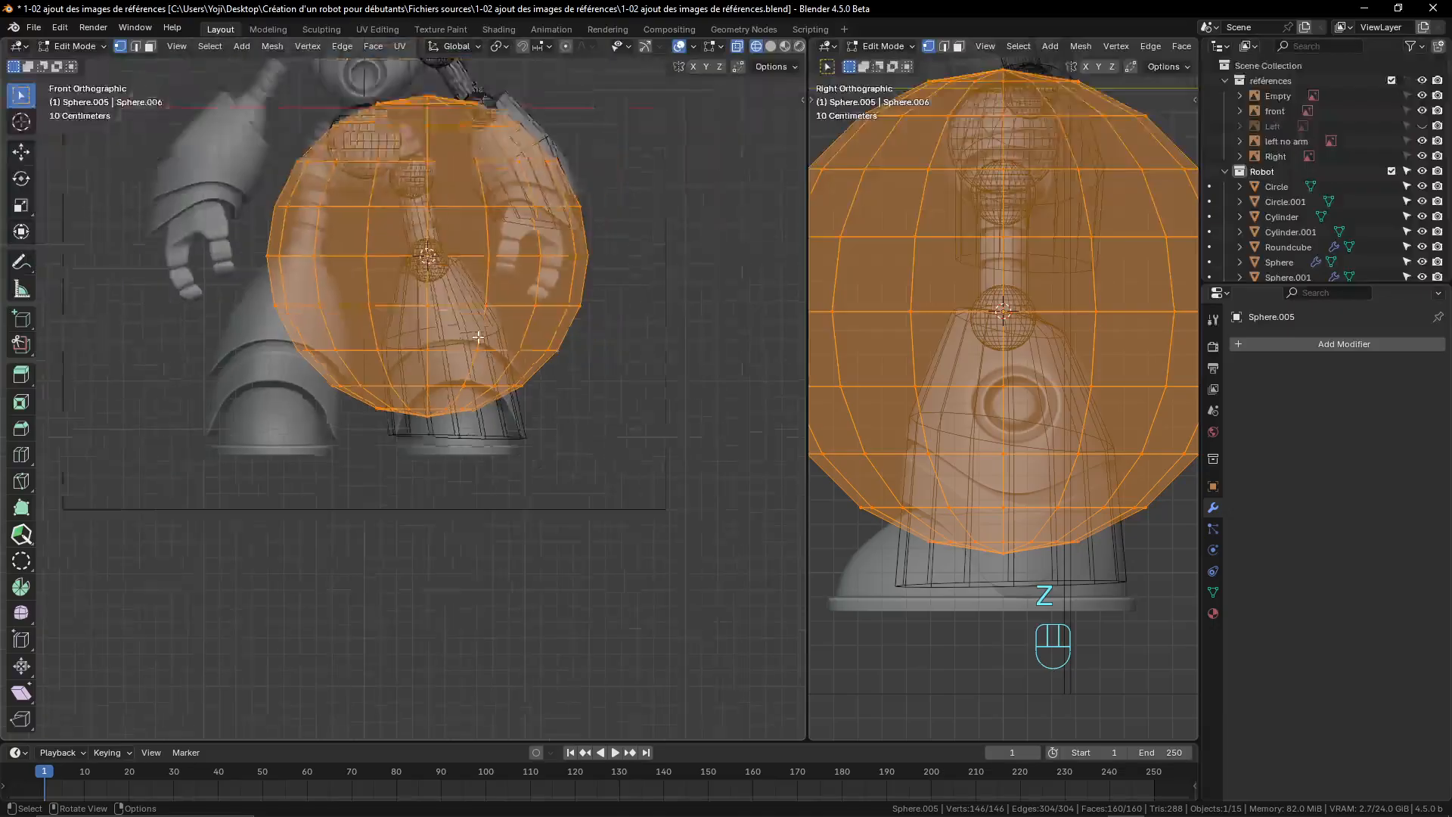
left_click_drag(242, 301, 625, 503)
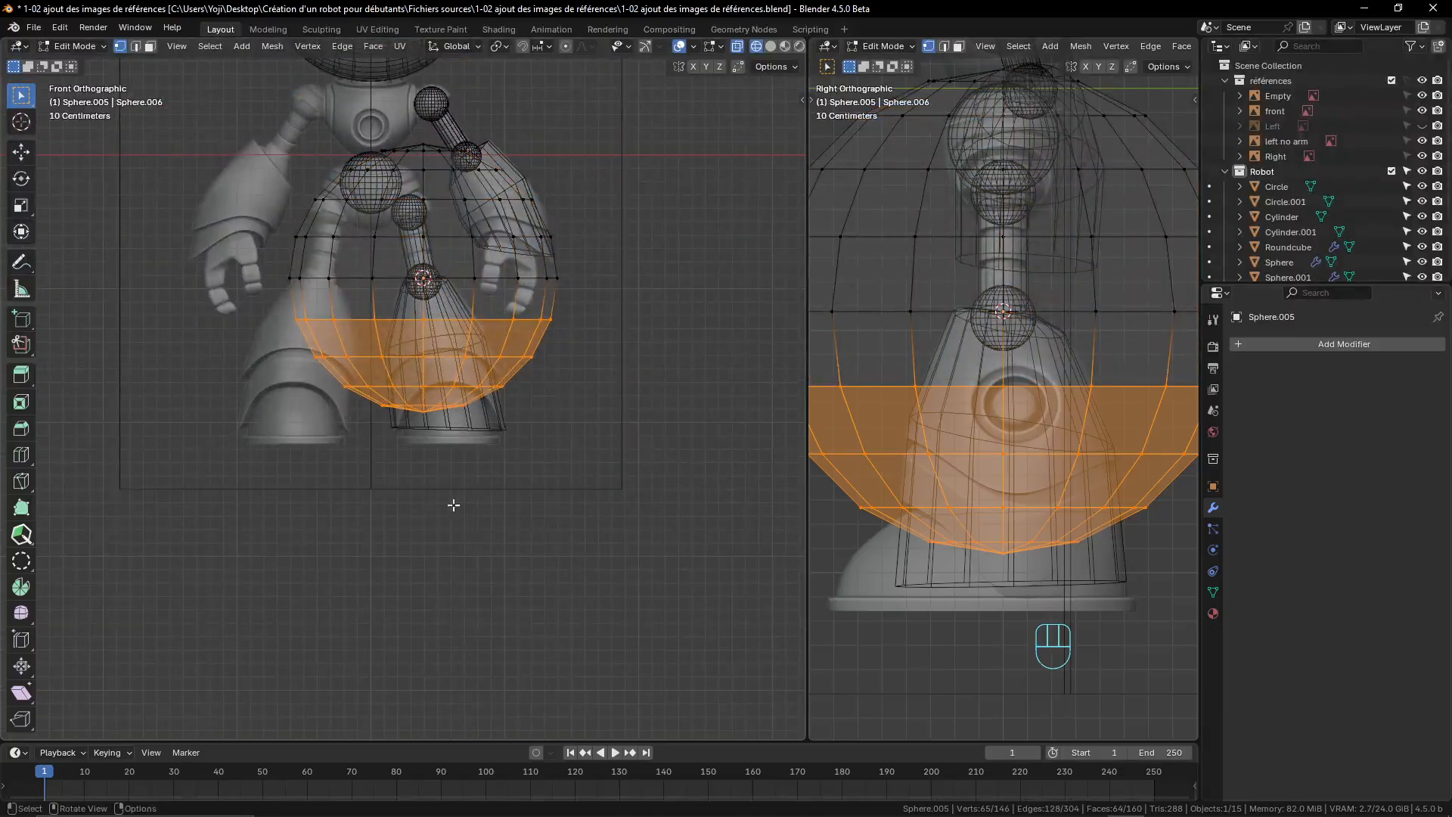
key("x")
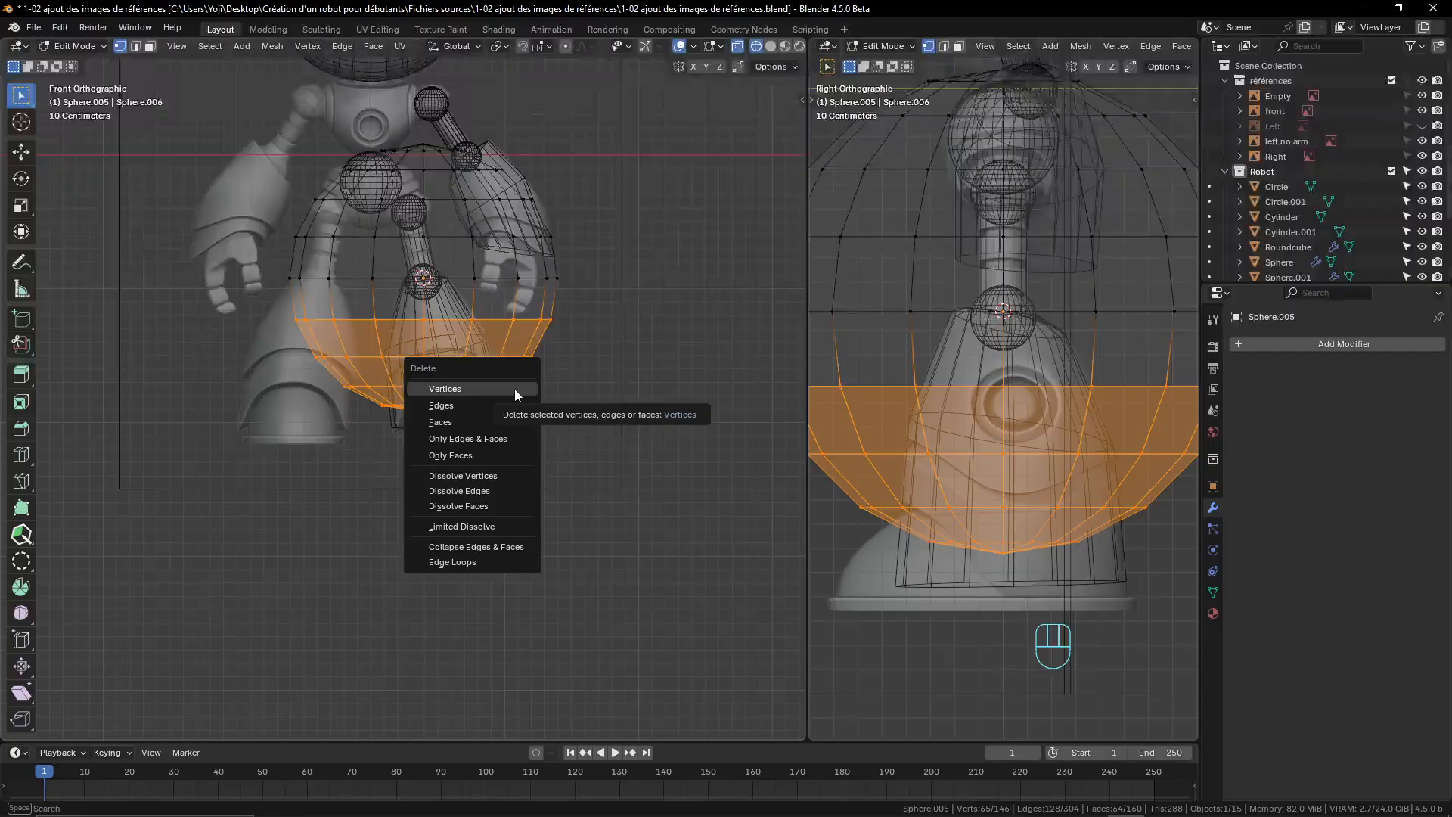
left_click(445, 389)
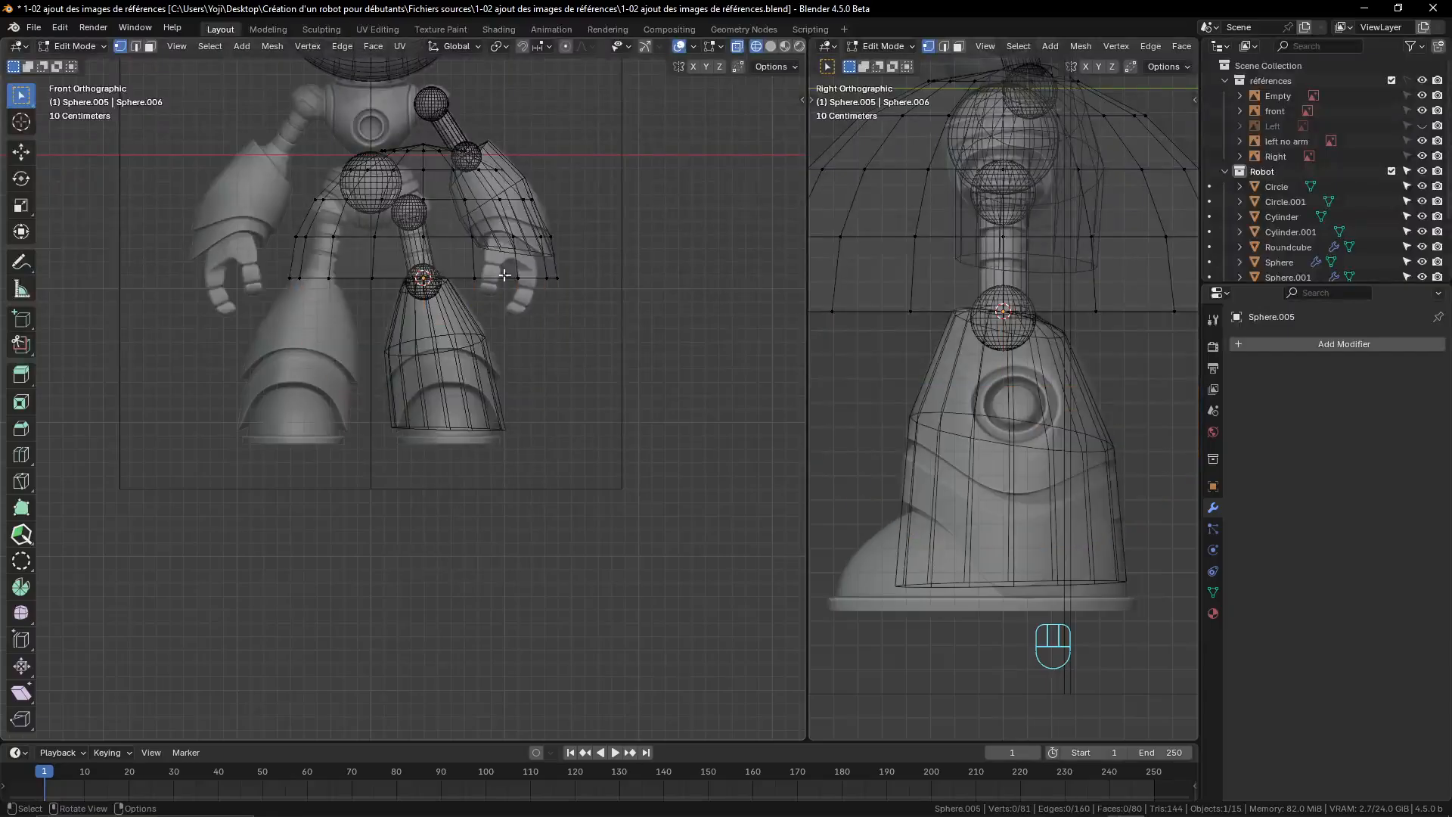
- Move the whole dome about 0.212 m along X and 1.232 m down onto the foot in the front view
key("a")
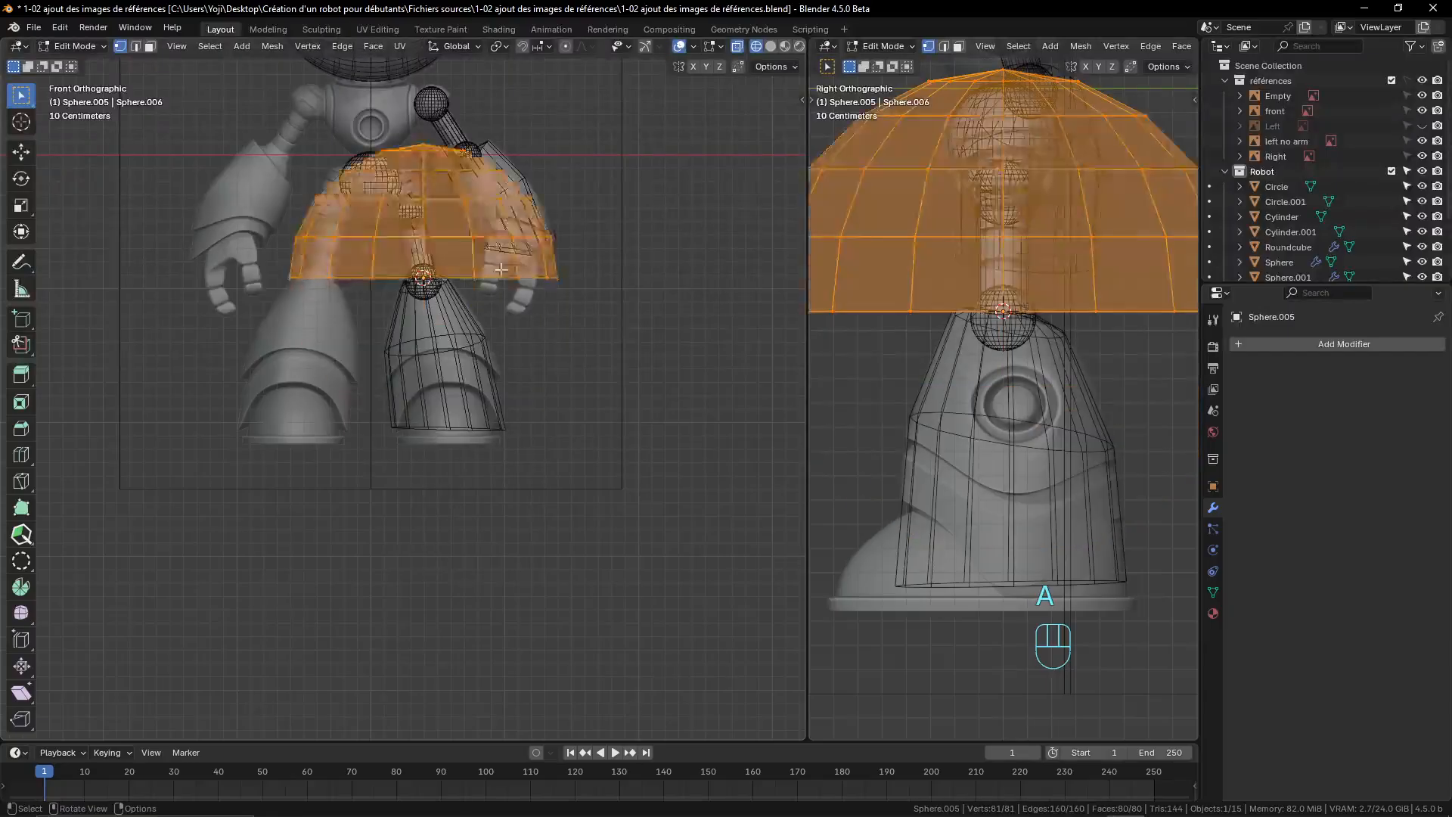
scroll(428, 162, "up", 4)
scroll(474, 356, "down", 3)
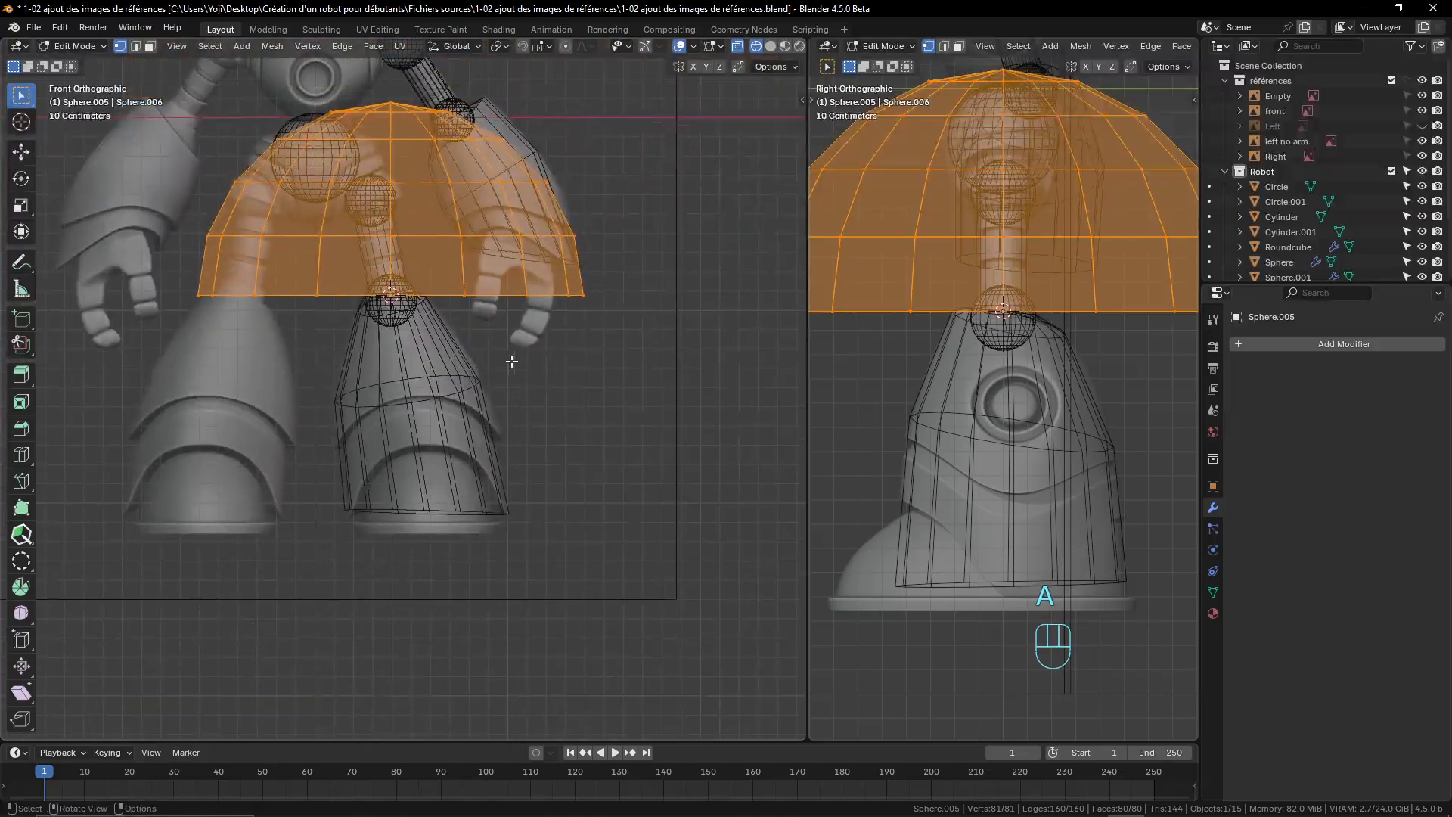
key("g")
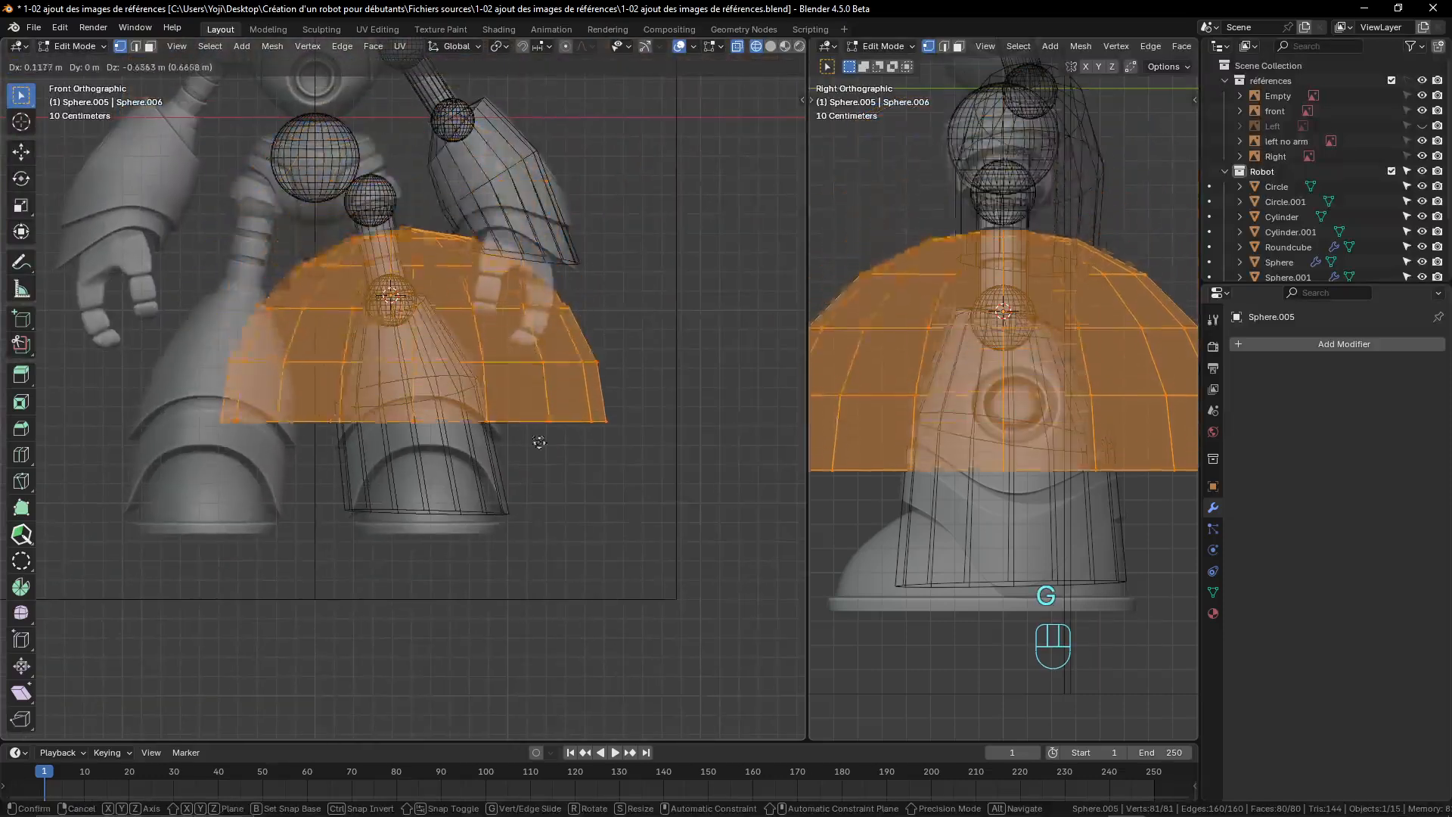
left_click(557, 551)
scroll(556, 556, "up", 4)
scroll(555, 558, "down", 3)
middle_click_drag(530, 488, 496, 434, "shift")
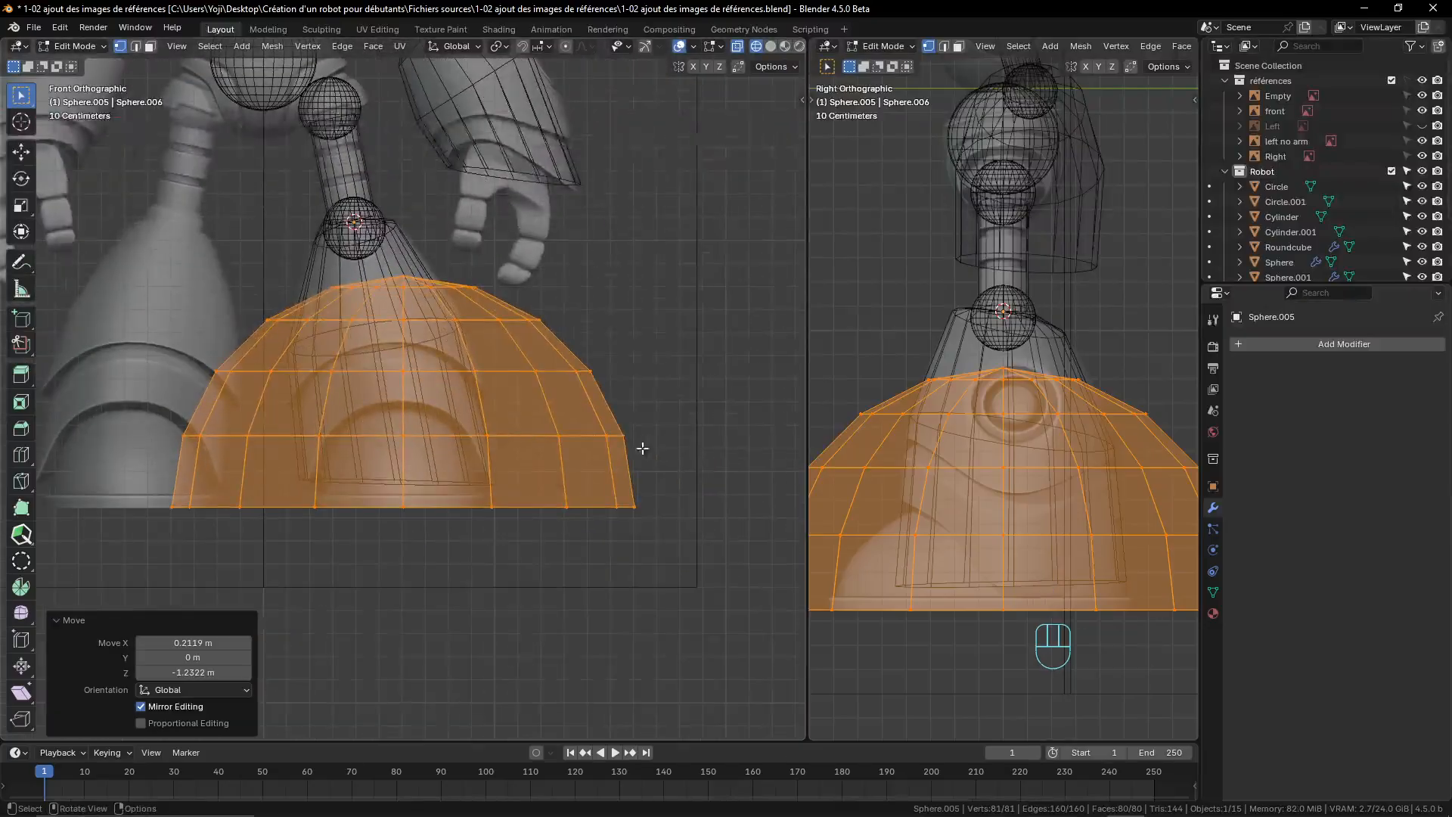
- Scale the dome to about 0.433 along X and about 0.496 along Z
key("s")
key("x")
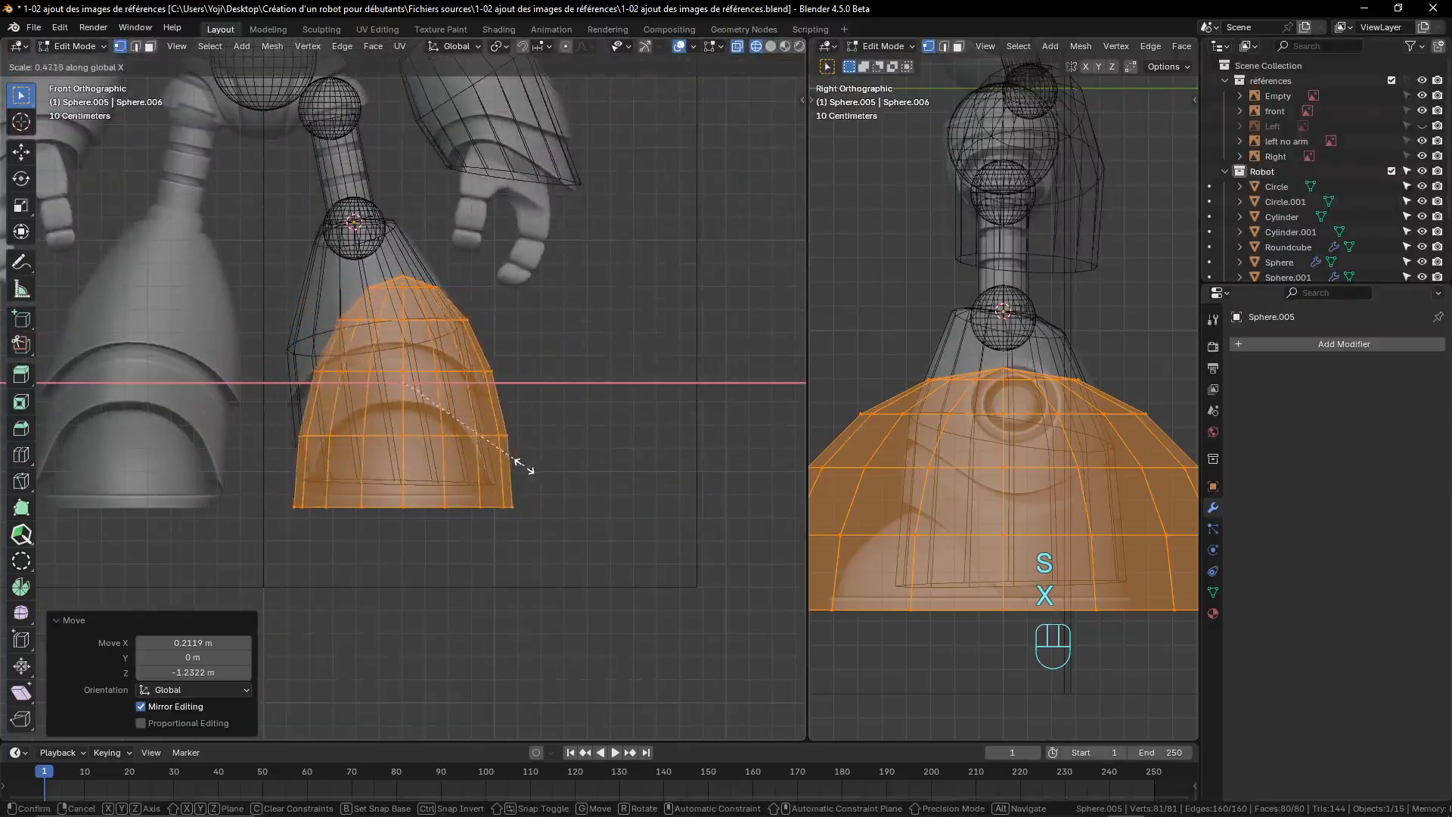
left_click(508, 468)
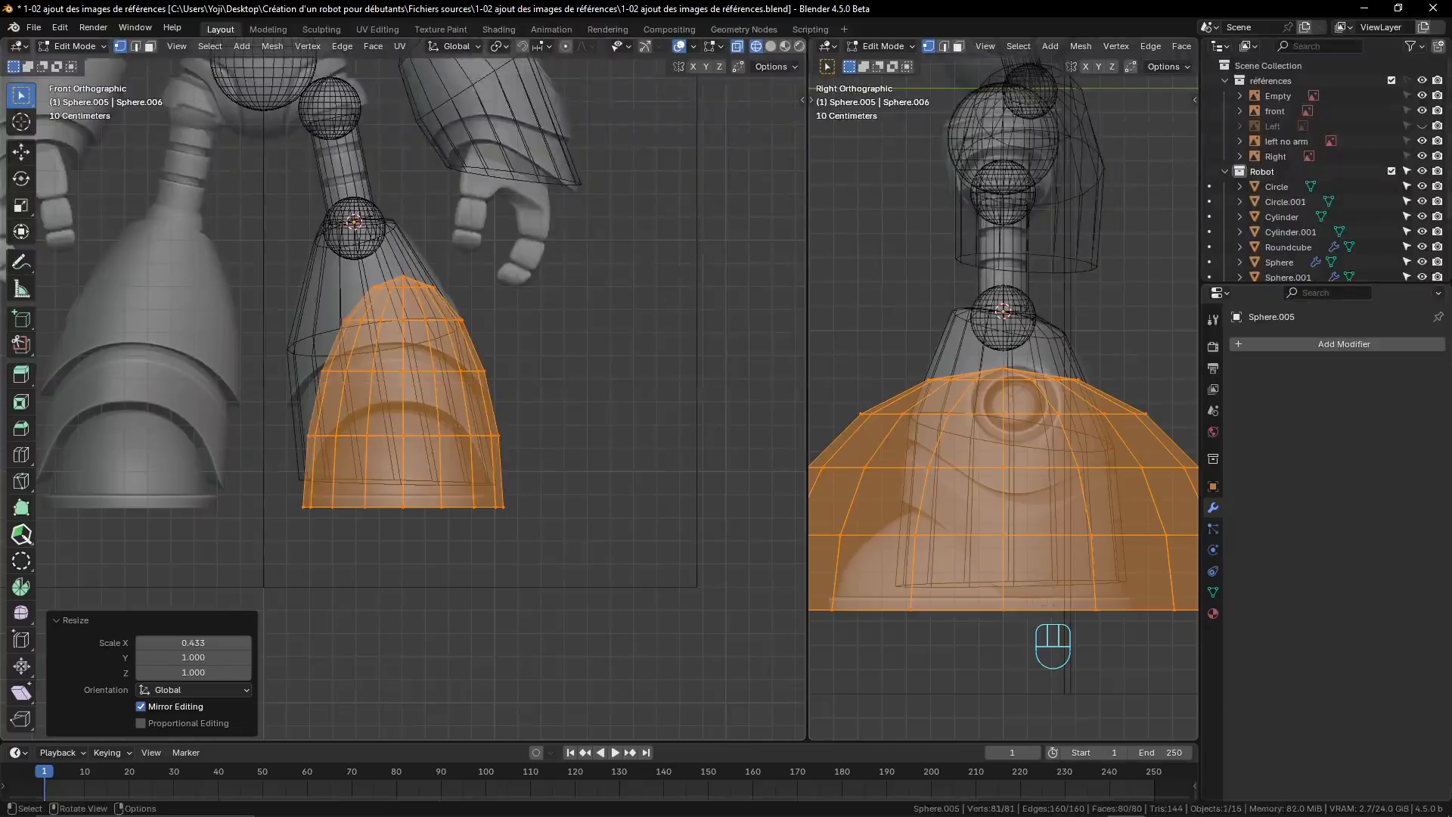
key("s")
key("z")
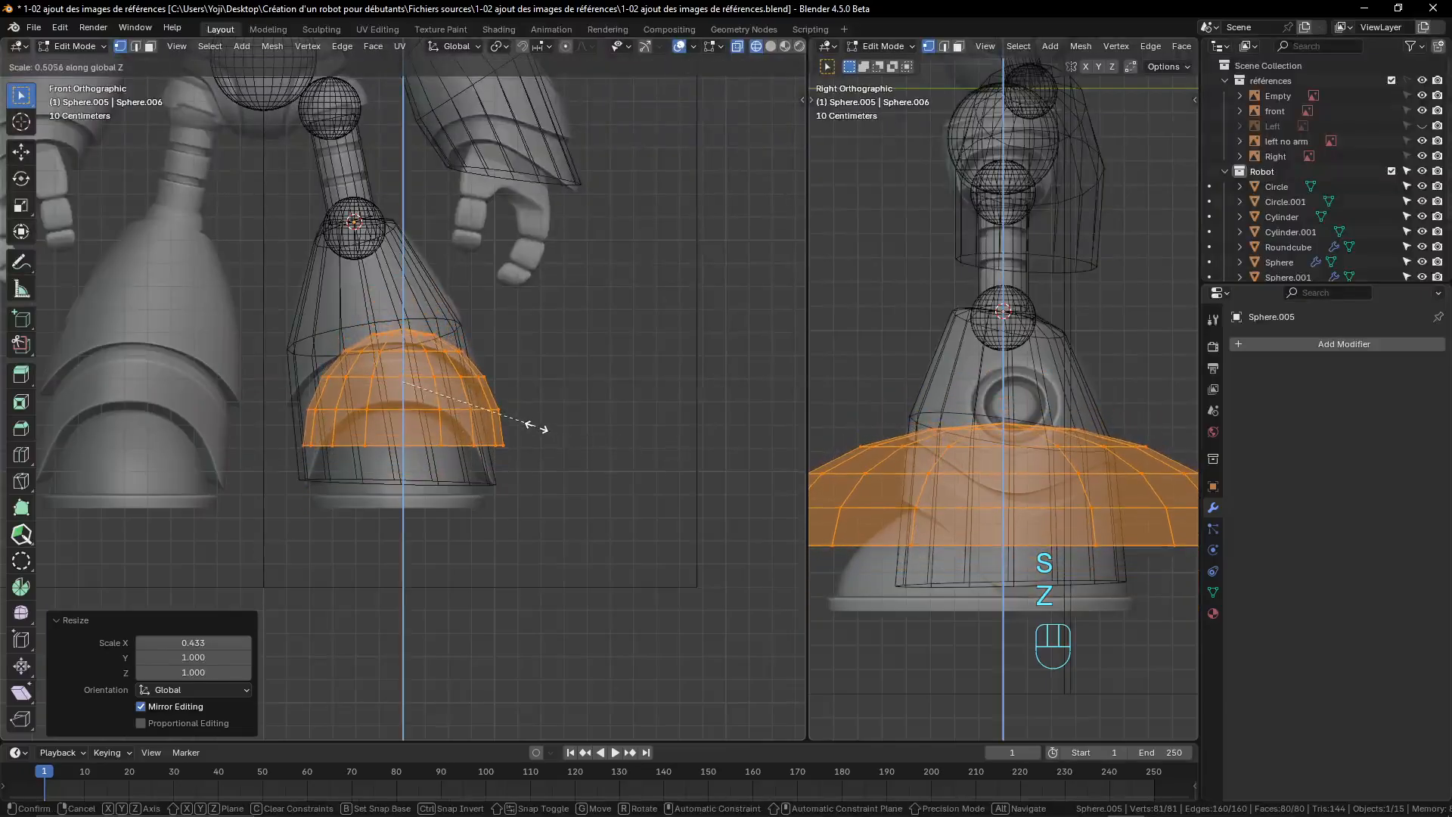
left_click(535, 425)
- Lower the dome about 0.275 m along Z so its base sits at the bottom of the sole
key("g")
key("z")
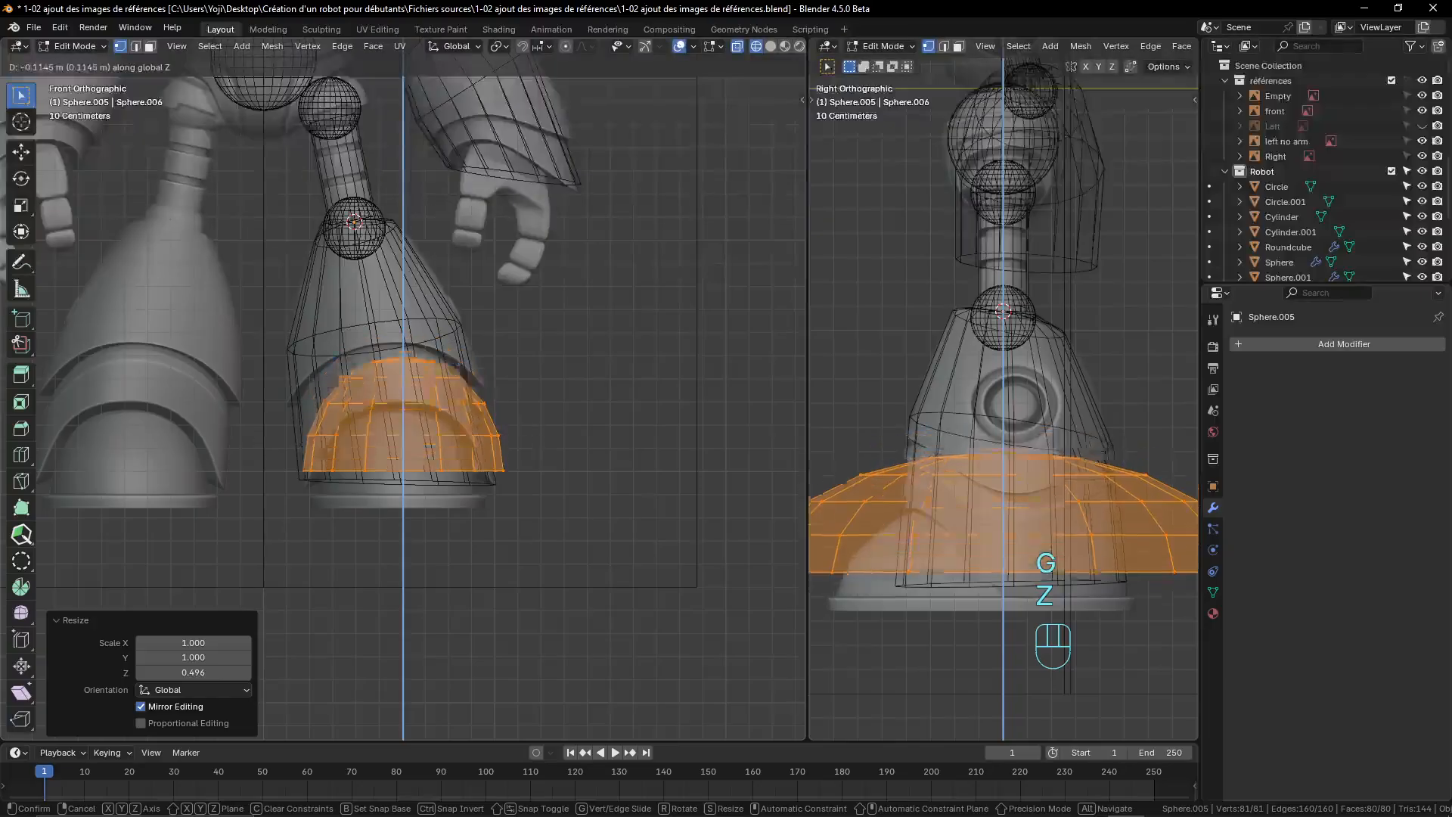
left_click(525, 488)
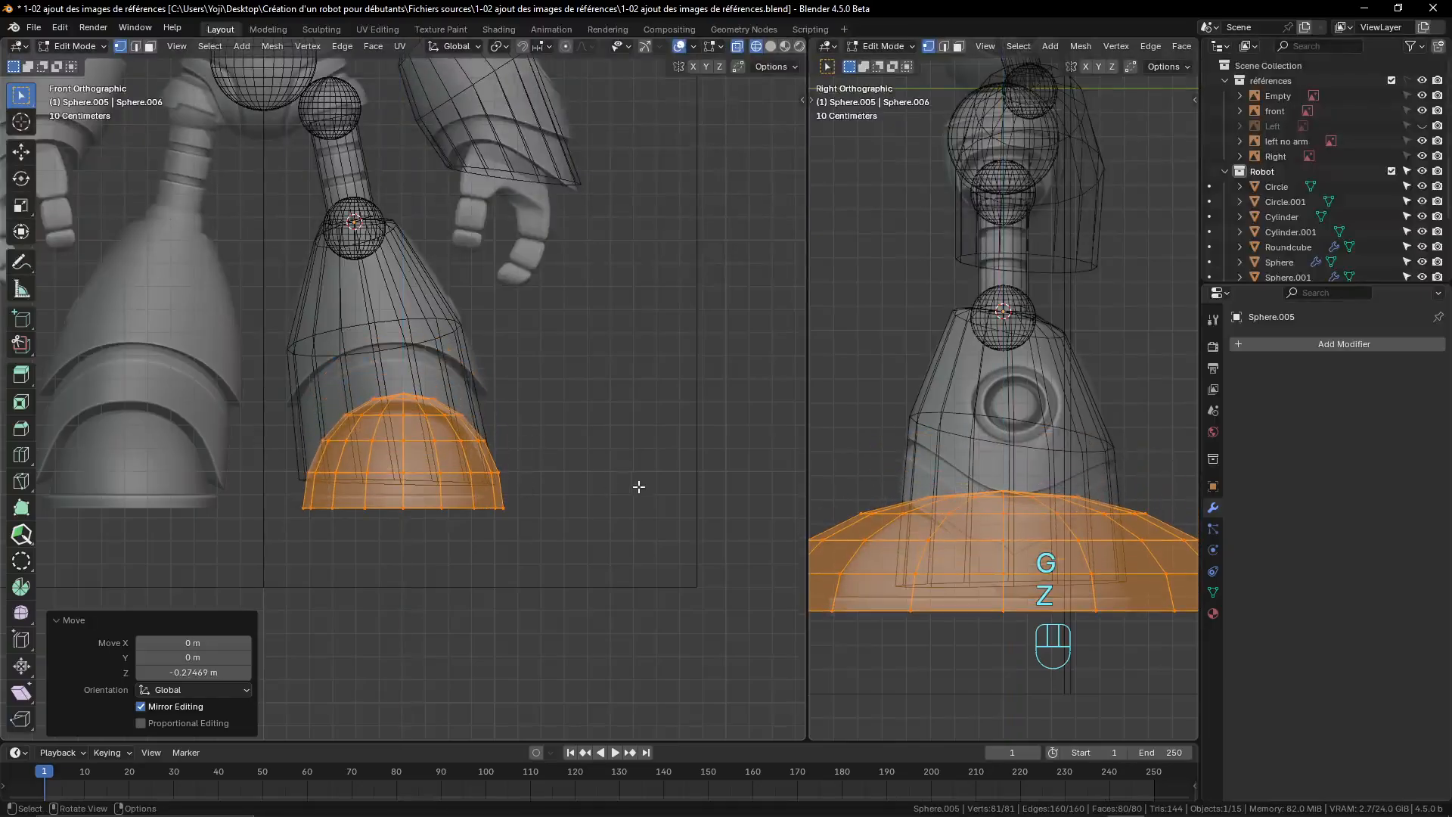
- Narrow the dome along X by a factor of about 0.882 and check it against the front foot reference
key("s")
key("x")
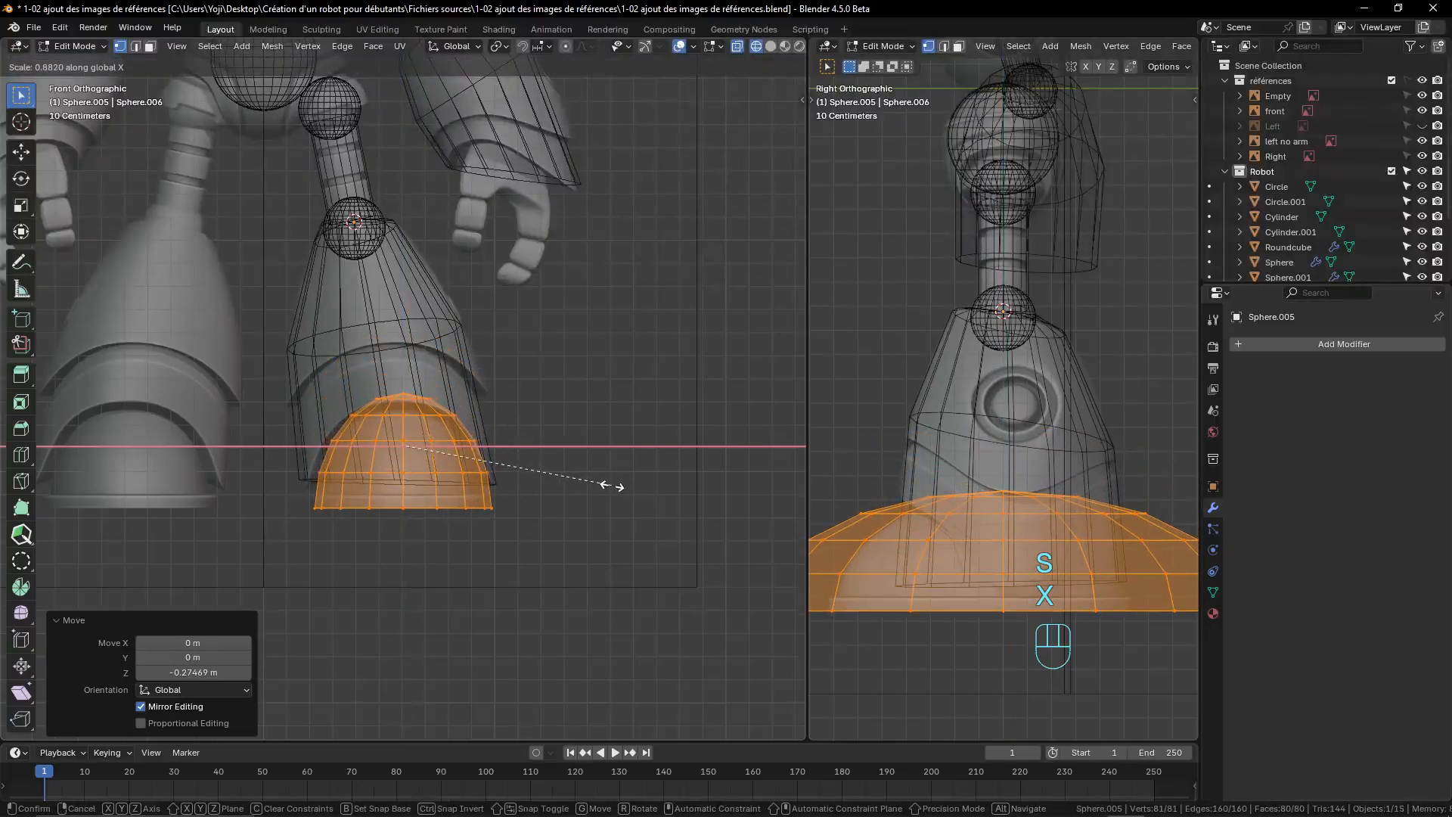
left_click(613, 487)
scroll(606, 476, "down", 3)
scroll(609, 470, "up", 6)
scroll(598, 424, "down", 3)
scroll(529, 454, "up", 5)
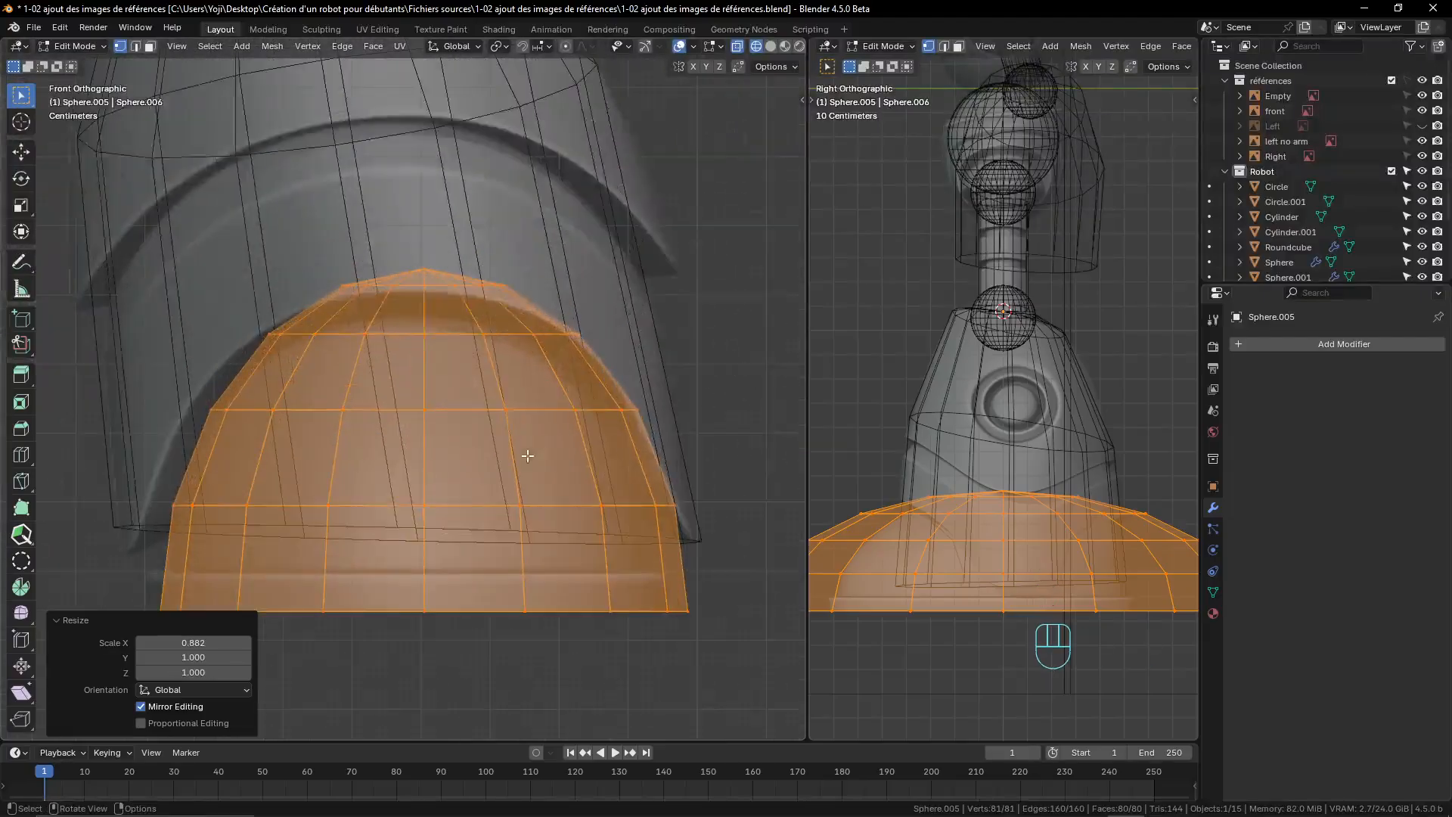
scroll(532, 380, "down", 1)
scroll(532, 380, "down", 2)
scroll(457, 415, "up", 1)
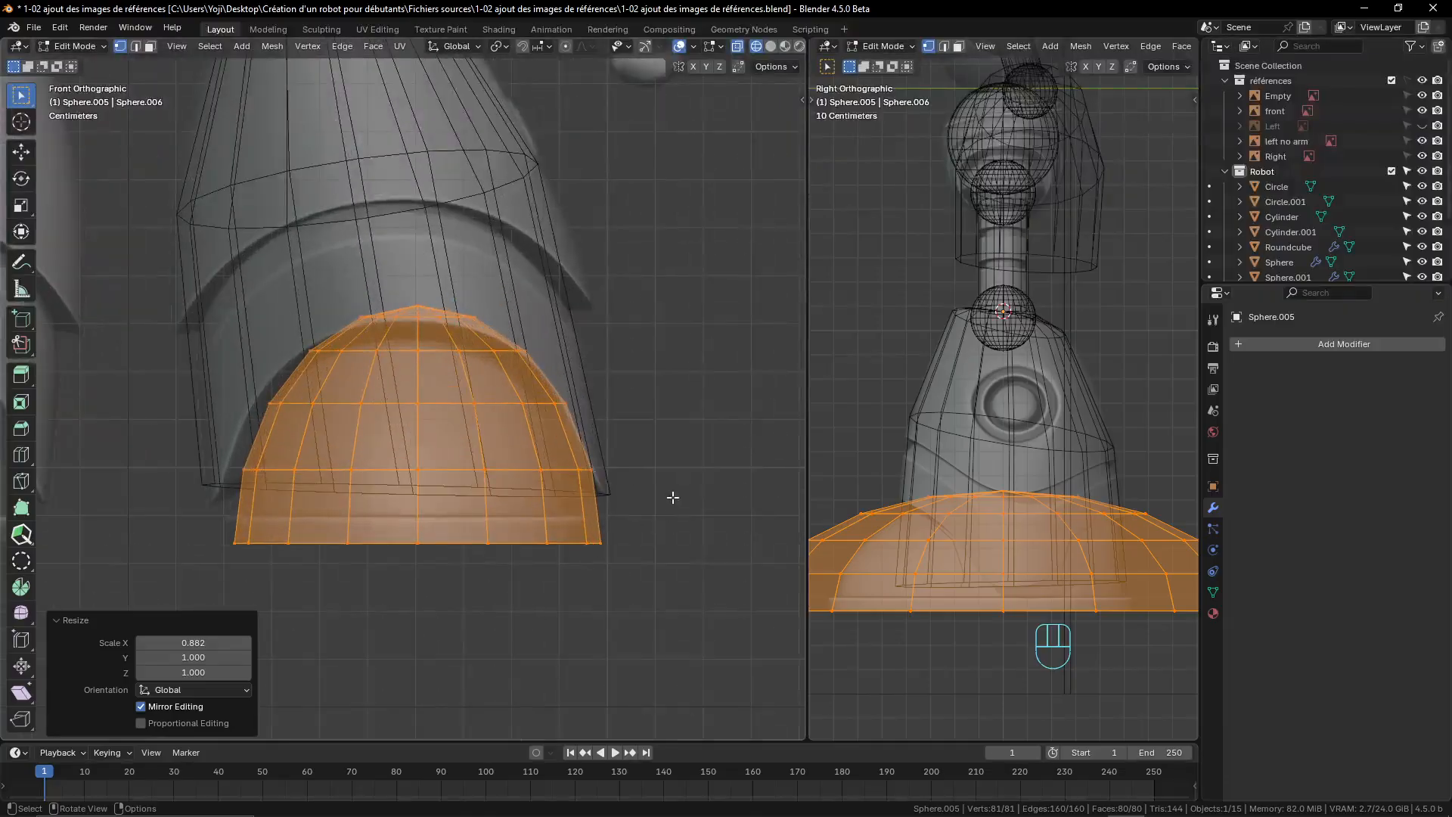
- Scale the dome by about 0.924 along X and about 0.754 along Z to fit the foot cap's outline
key("s")
key("x")
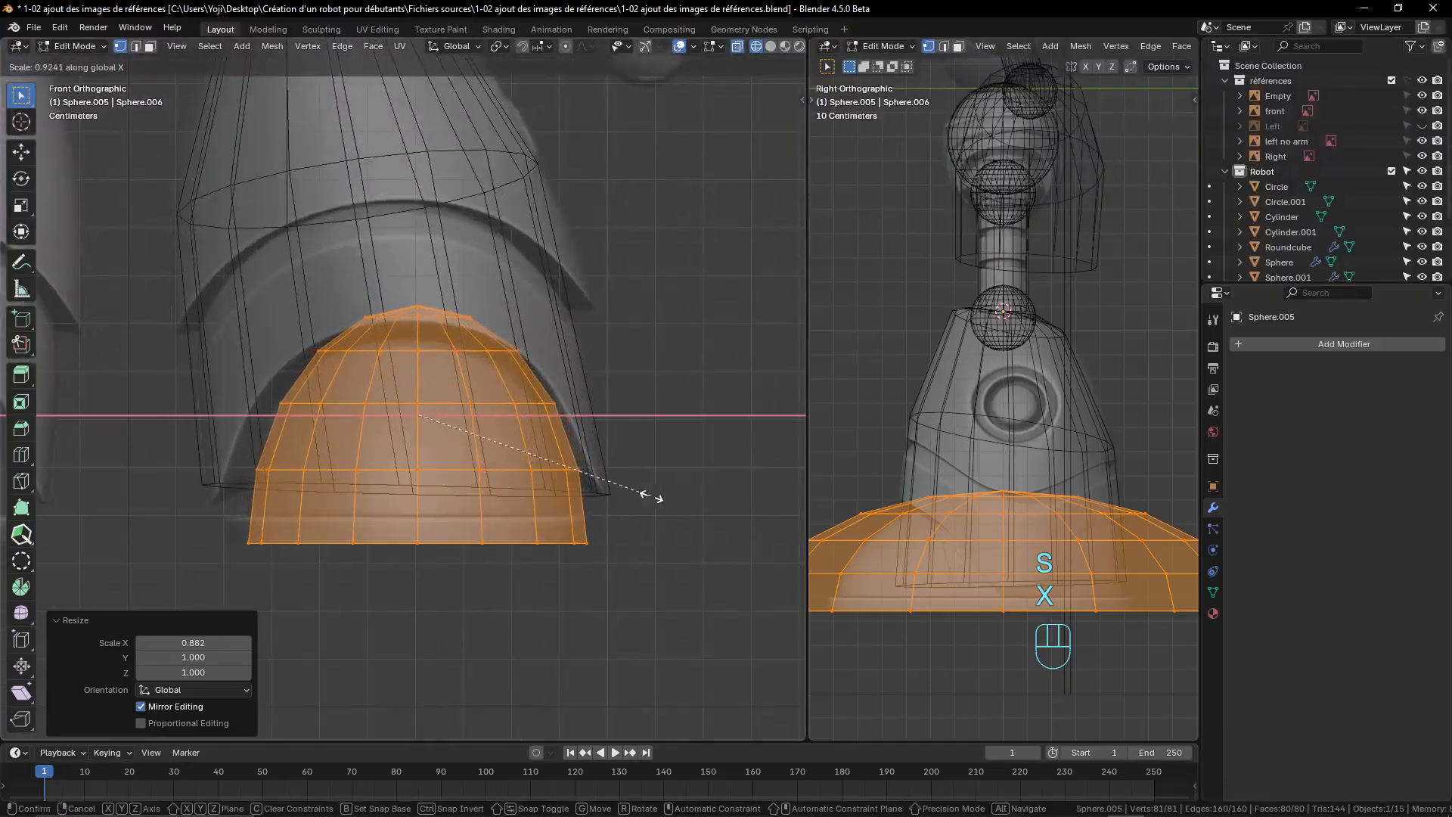
key("z")
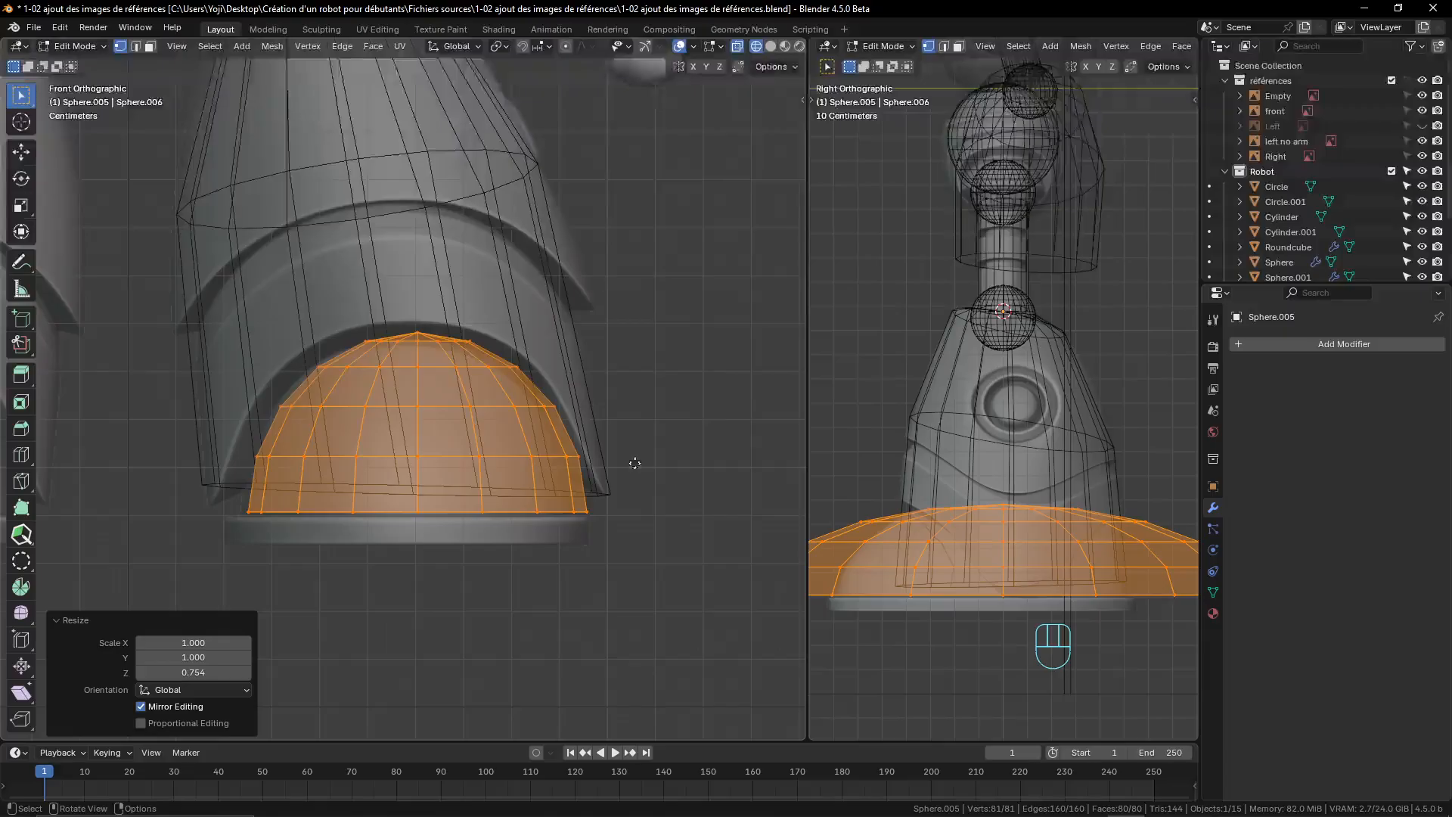
- Nudge the dome about -0.017 m in X and -0.008 m in Z, and shrink it along Y toward the foot's depth in side view
key("g")
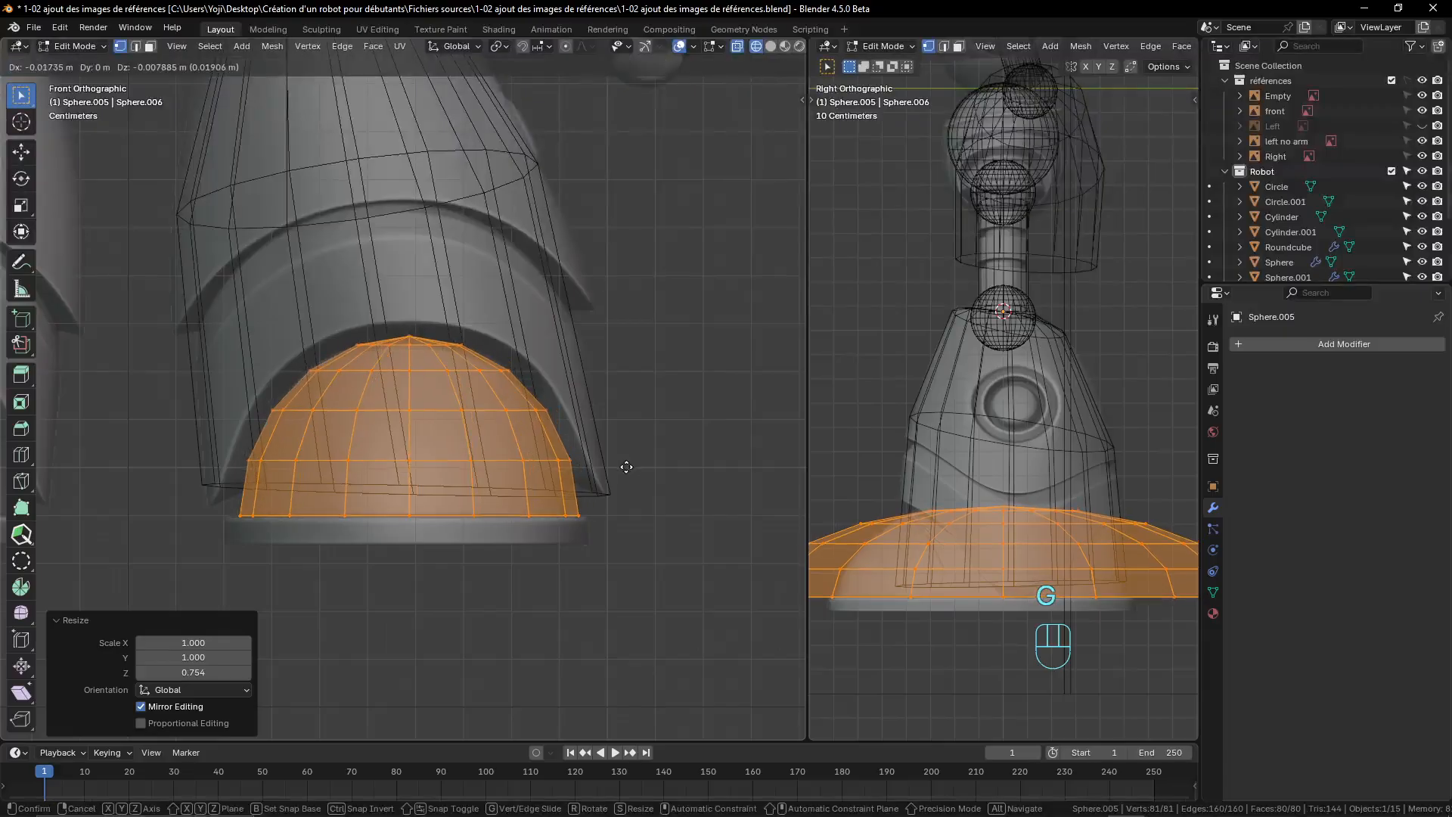
left_click(626, 466)
scroll(1030, 553, "down", 3)
scroll(1030, 553, "up", 1)
middle_click_drag(1030, 553, 1026, 390, "shift")
scroll(1017, 399, "up", 2)
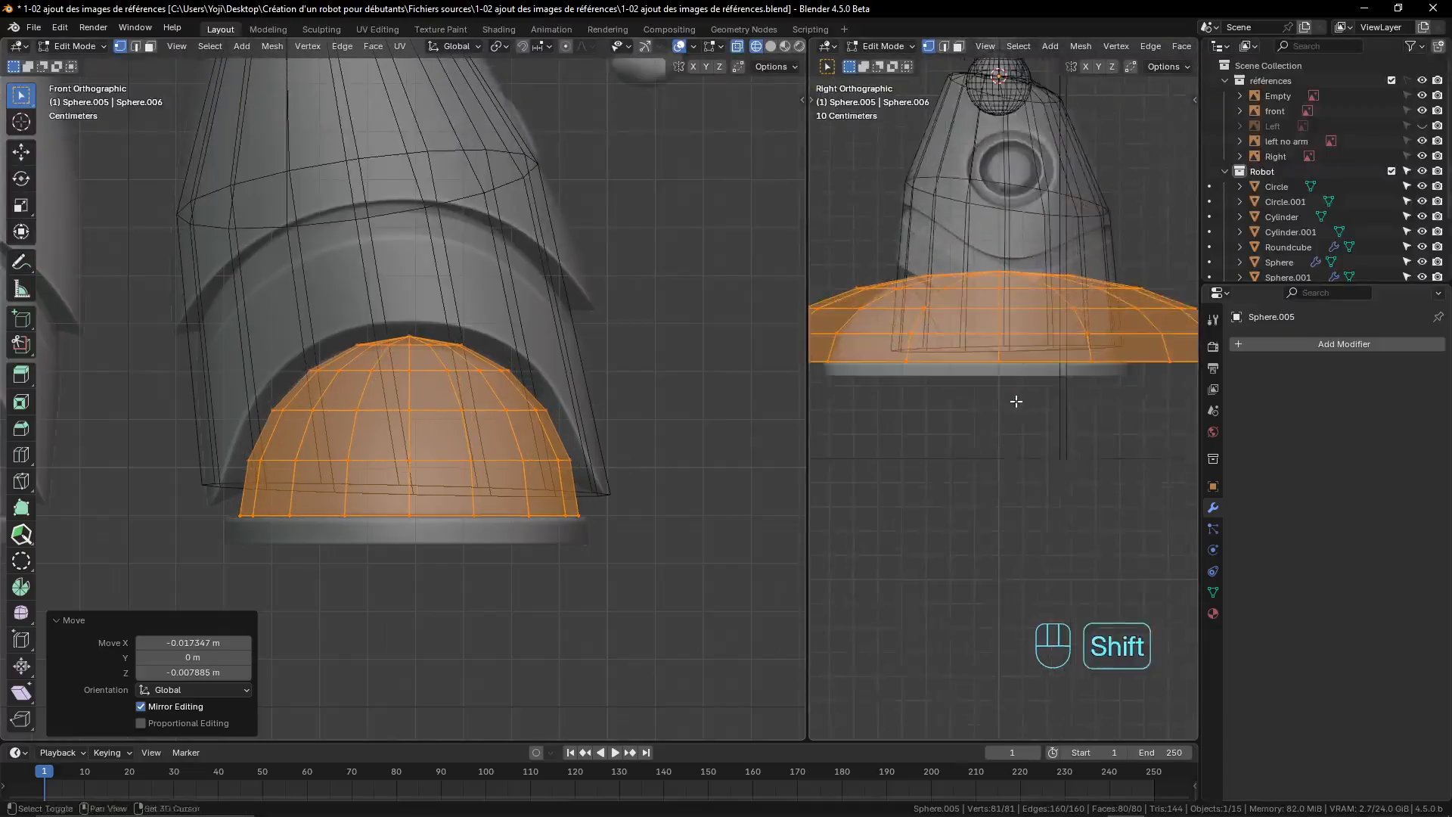
scroll(1016, 401, "down", 3)
key("s")
key("y")
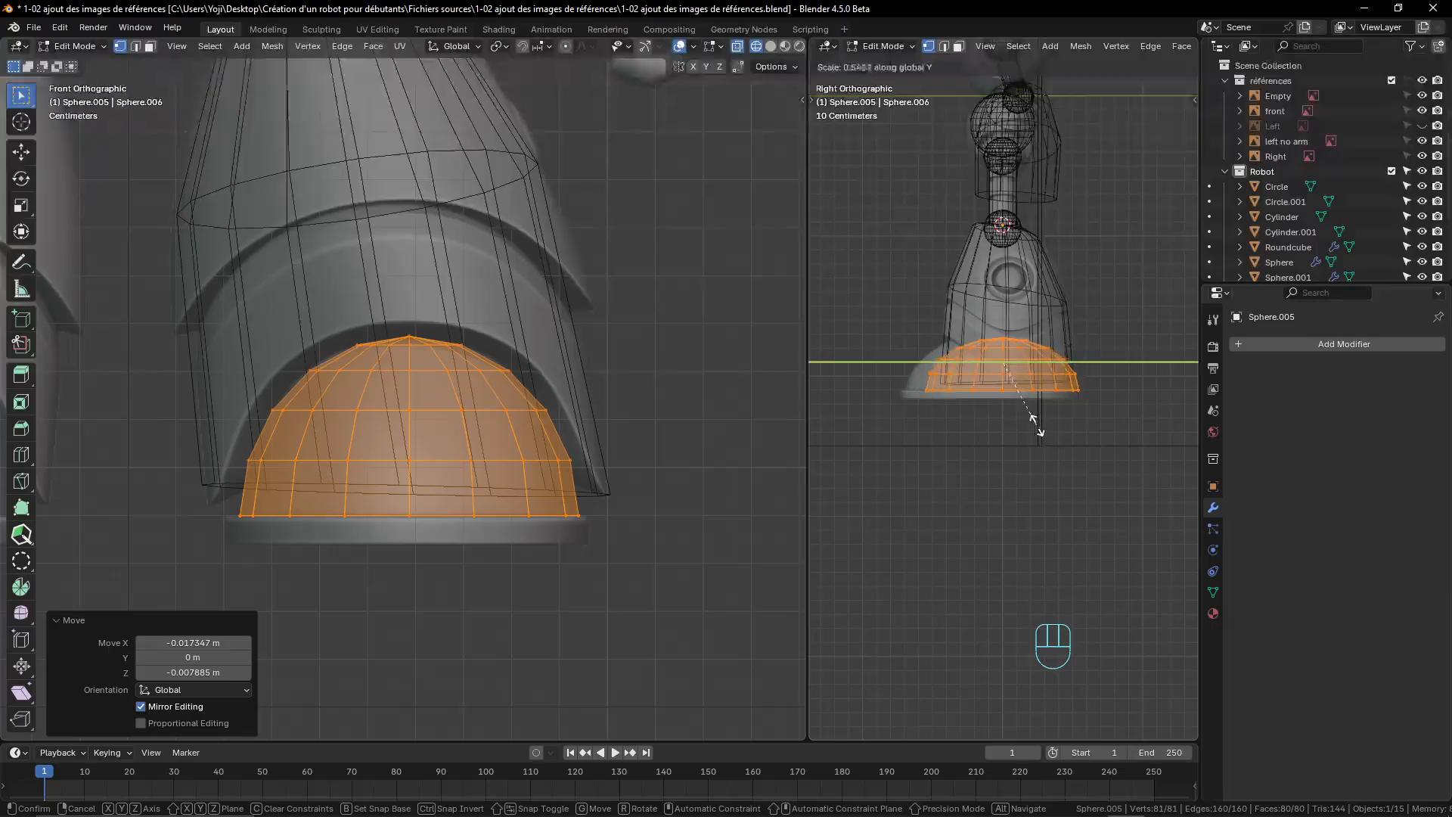
left_click(1034, 421)
- Shift the dome along Y until its front edge sits at the toe of the side foot reference
key("g")
key("y")
left_click(1017, 422)
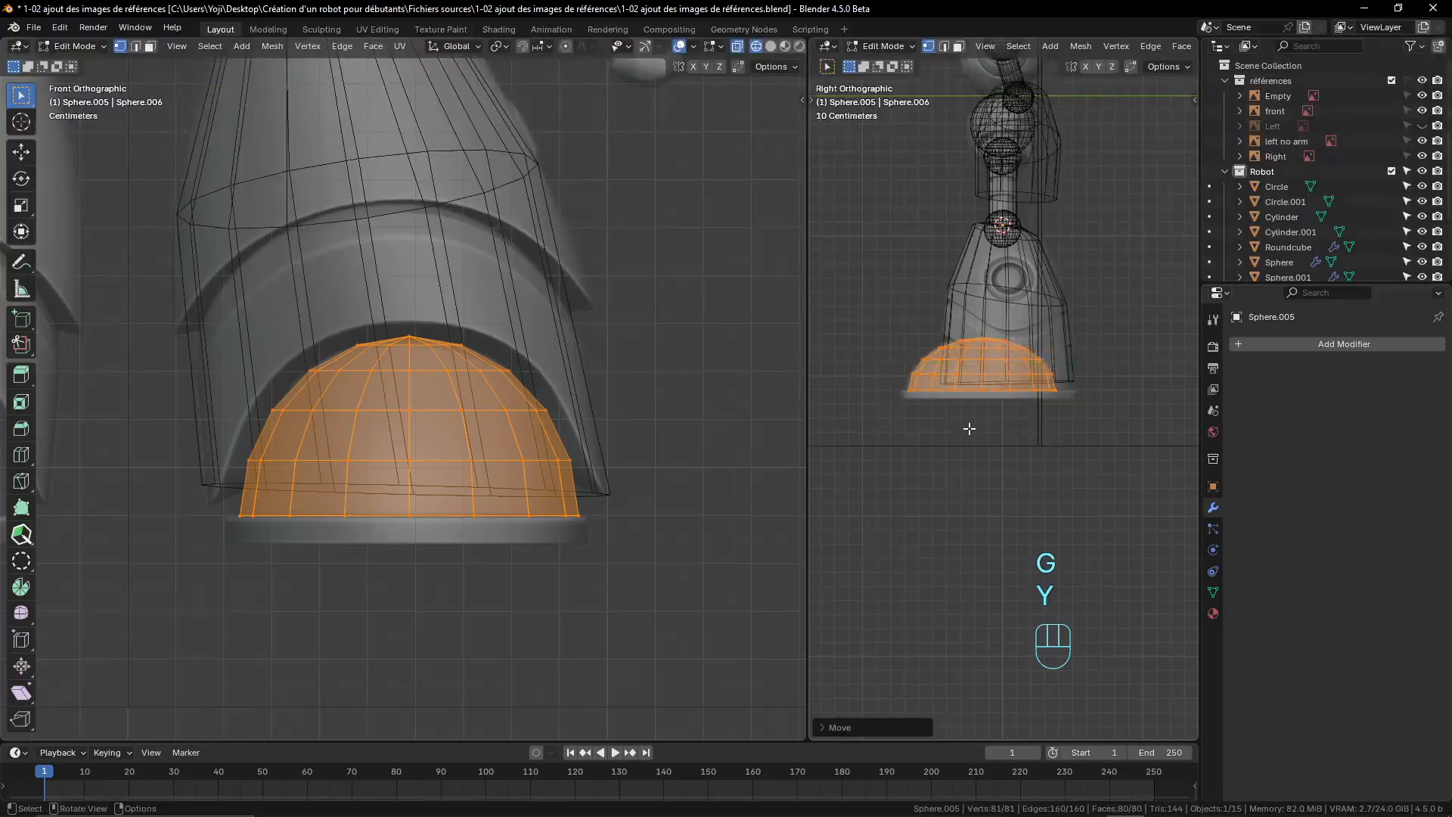
- Compare the dome's front and rear edges with the foot outline in the side reference
scroll(976, 424, "up", 6)
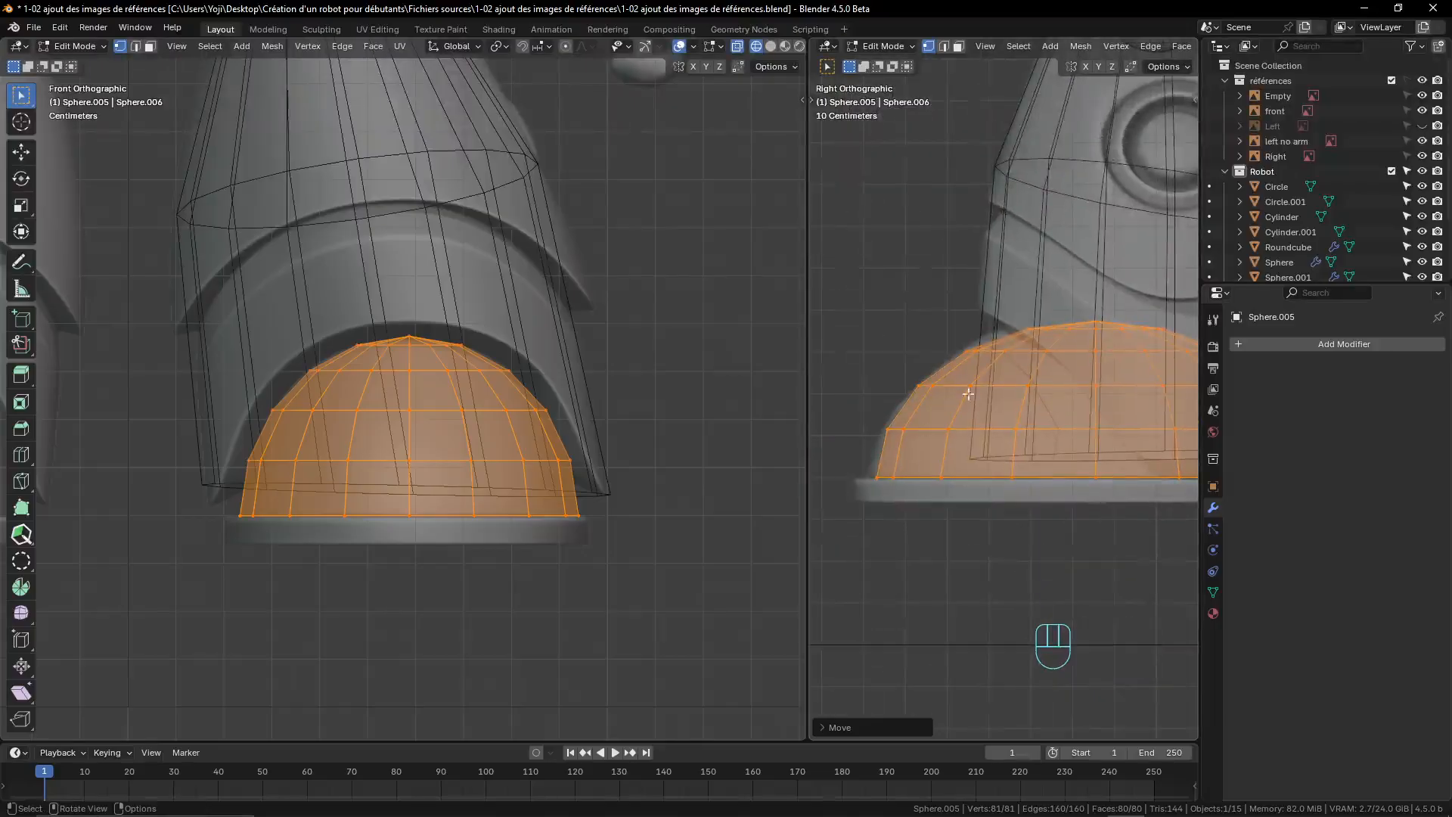
scroll(968, 393, "down", 5)
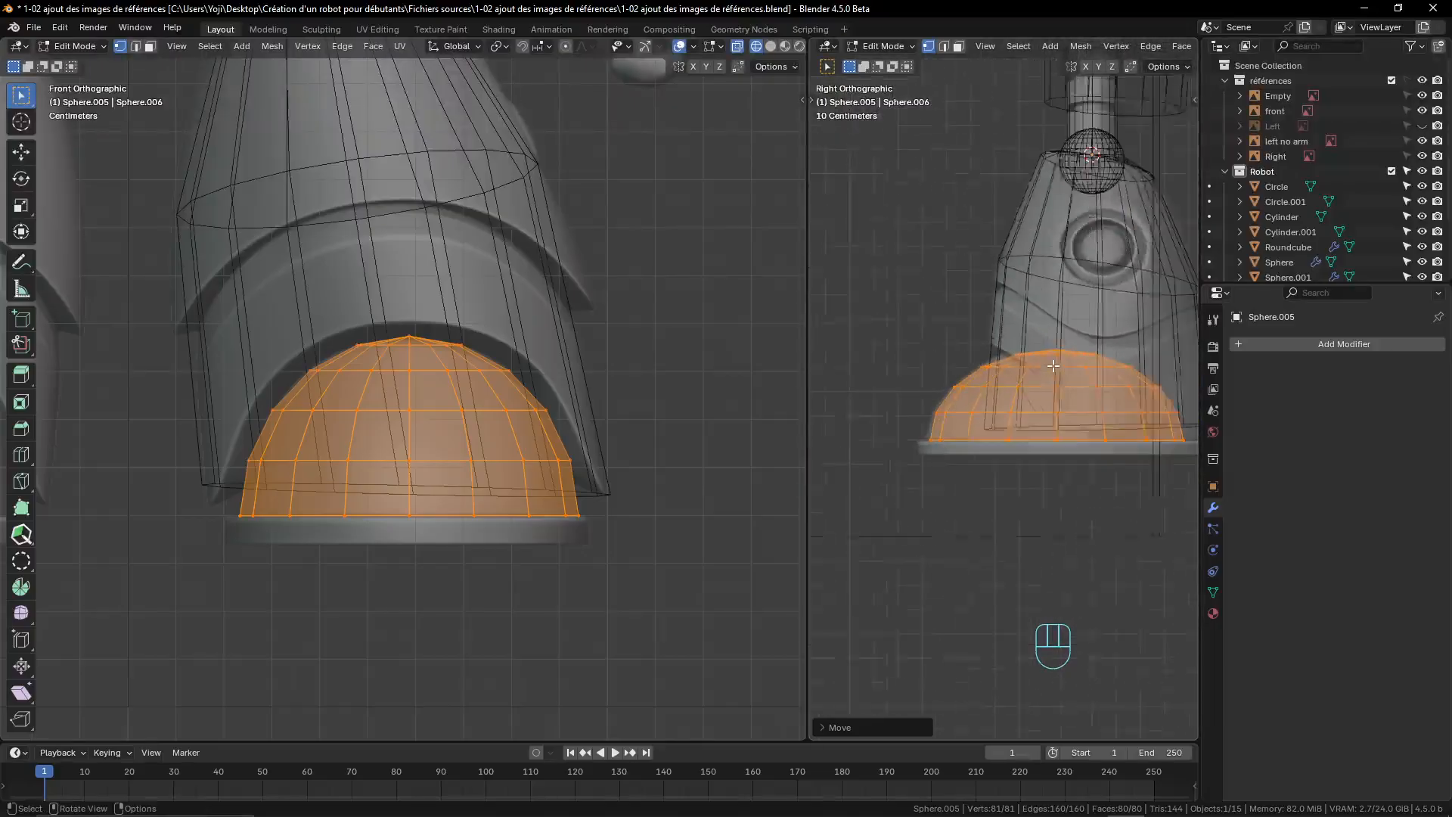
scroll(1053, 366, "down", 1)
scroll(1067, 374, "up", 2)
scroll(1079, 385, "down", 2)
middle_click_drag(1080, 386, 1012, 388, "shift")
scroll(1012, 387, "up", 2)
scroll(998, 382, "down", 4)
scroll(983, 370, "up", 4)
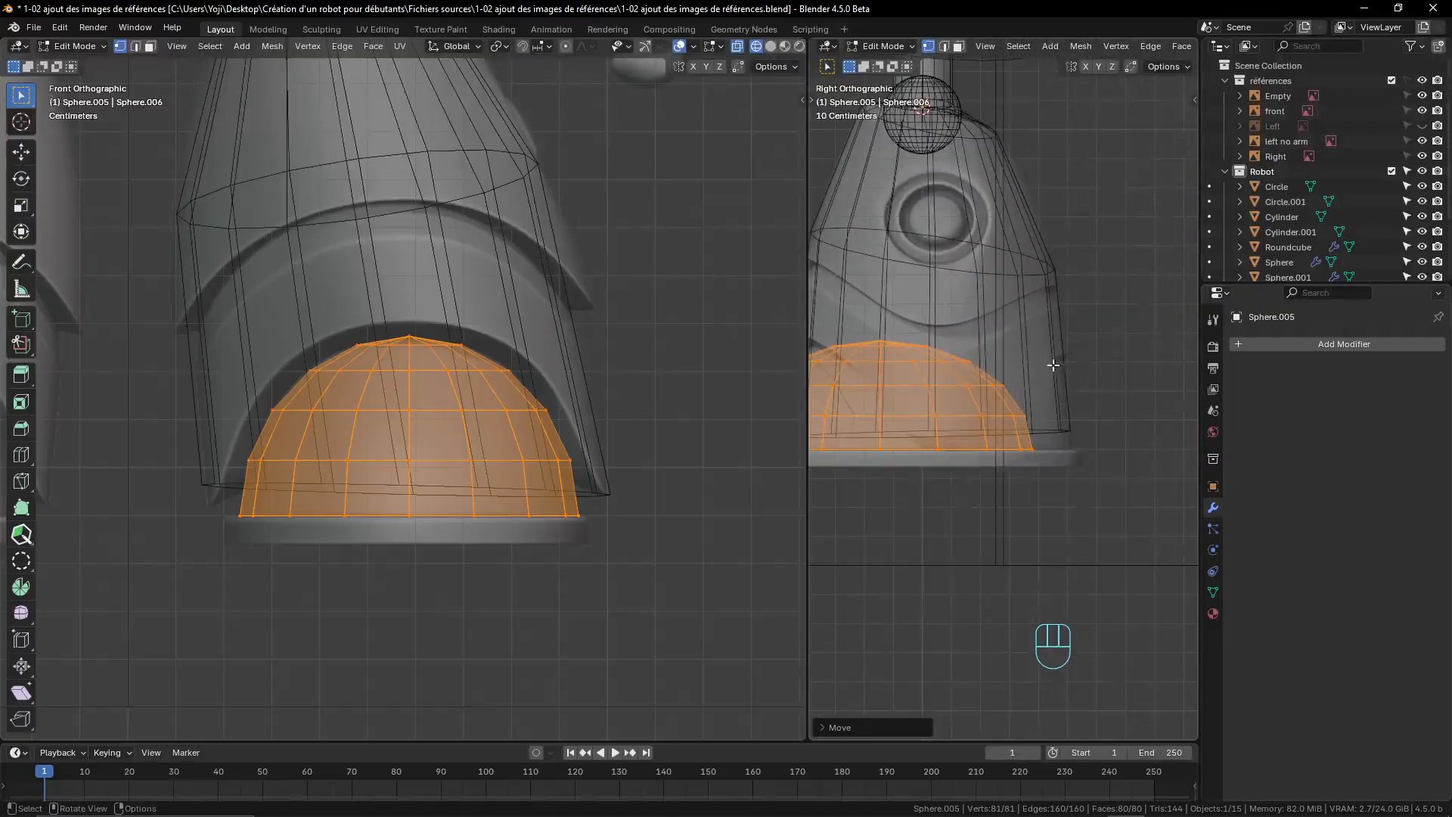
scroll(1044, 401, "down", 1)
scroll(1044, 401, "up", 2)
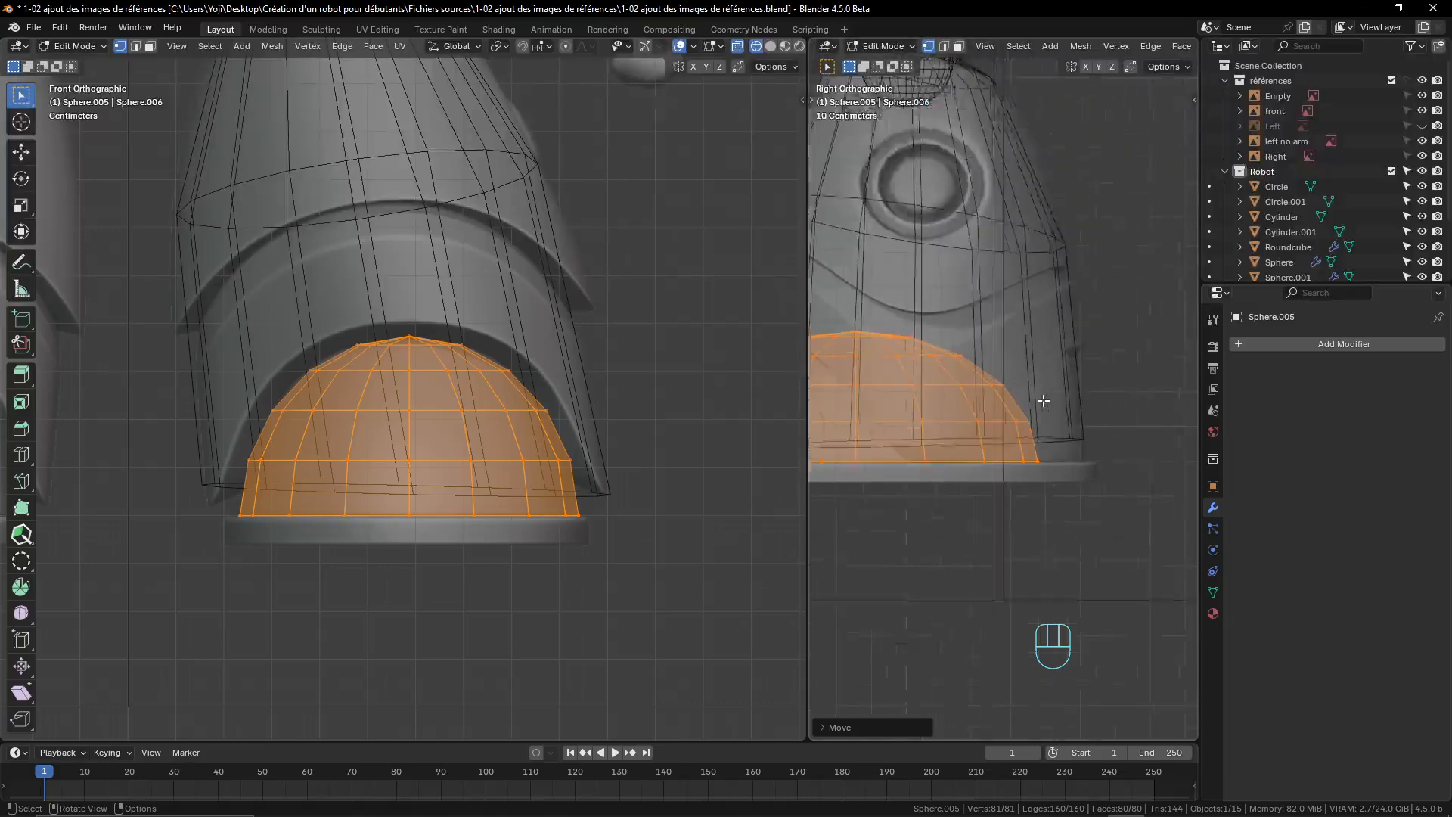
scroll(1044, 401, "down", 3)
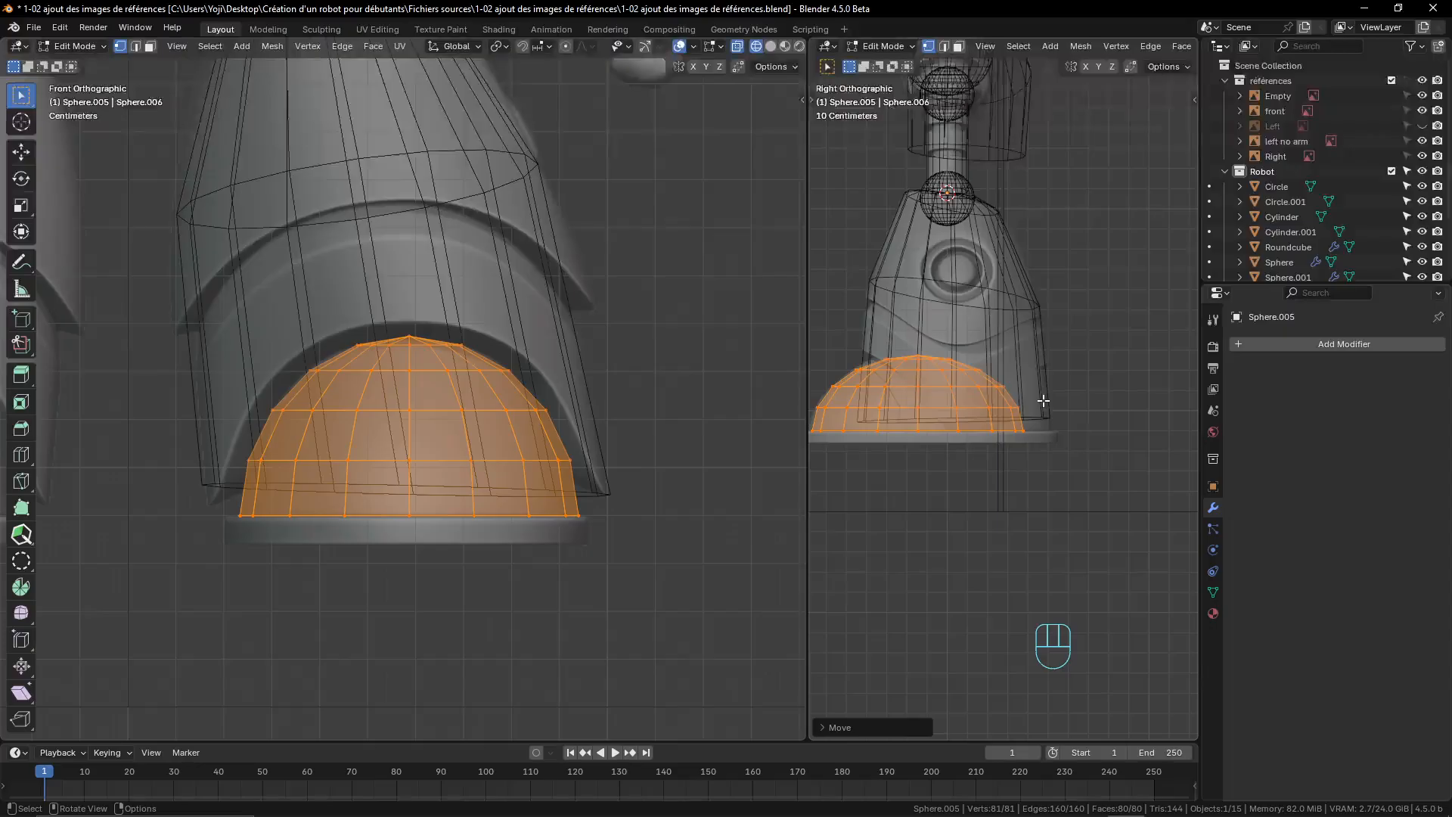
scroll(1044, 397, "down", 3)
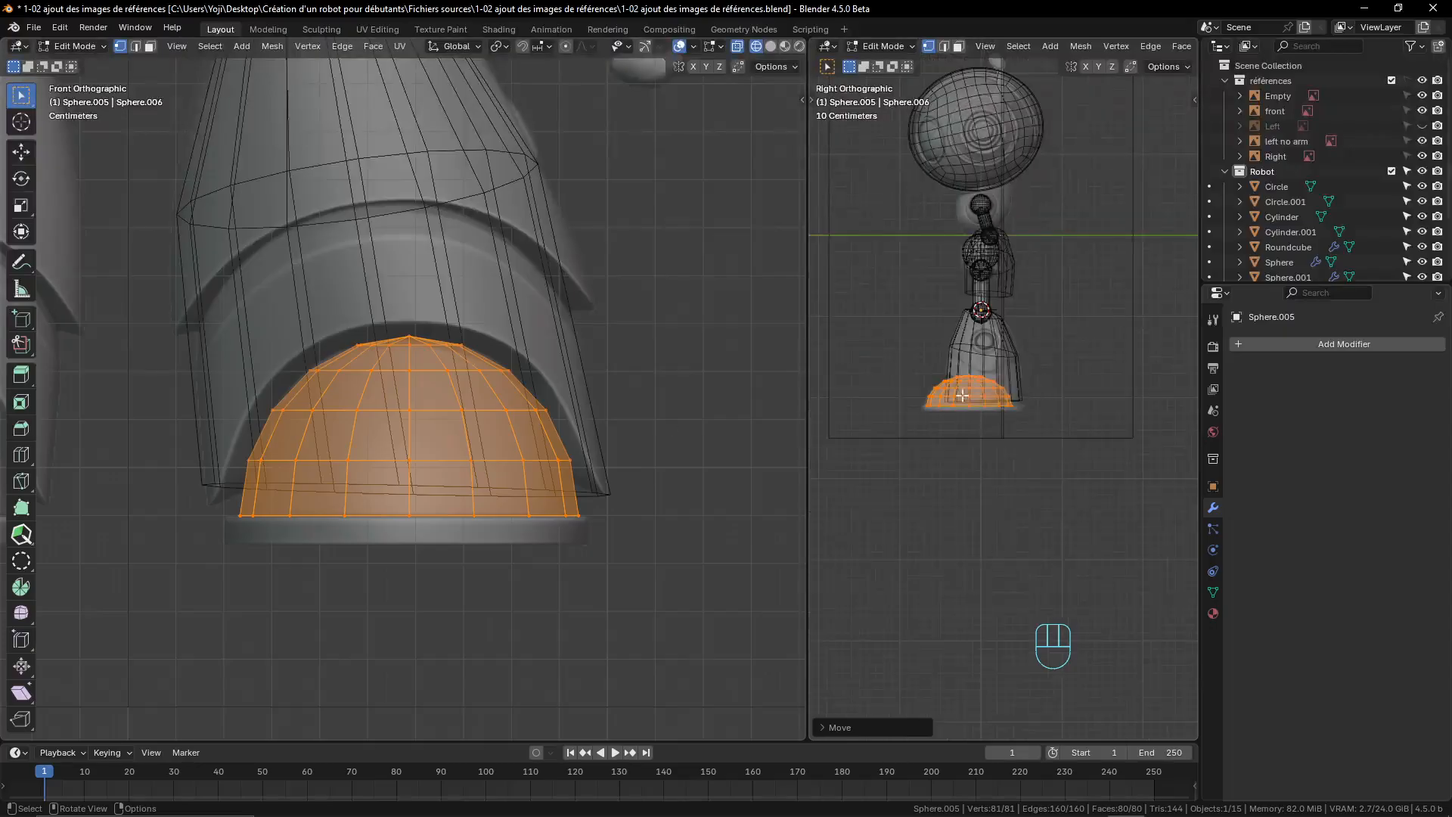
- Leave Edit Mode and review the blocked-out robot in solid shading from an angled view, then from the front
key("Tab")
scroll(482, 386, "down", 3)
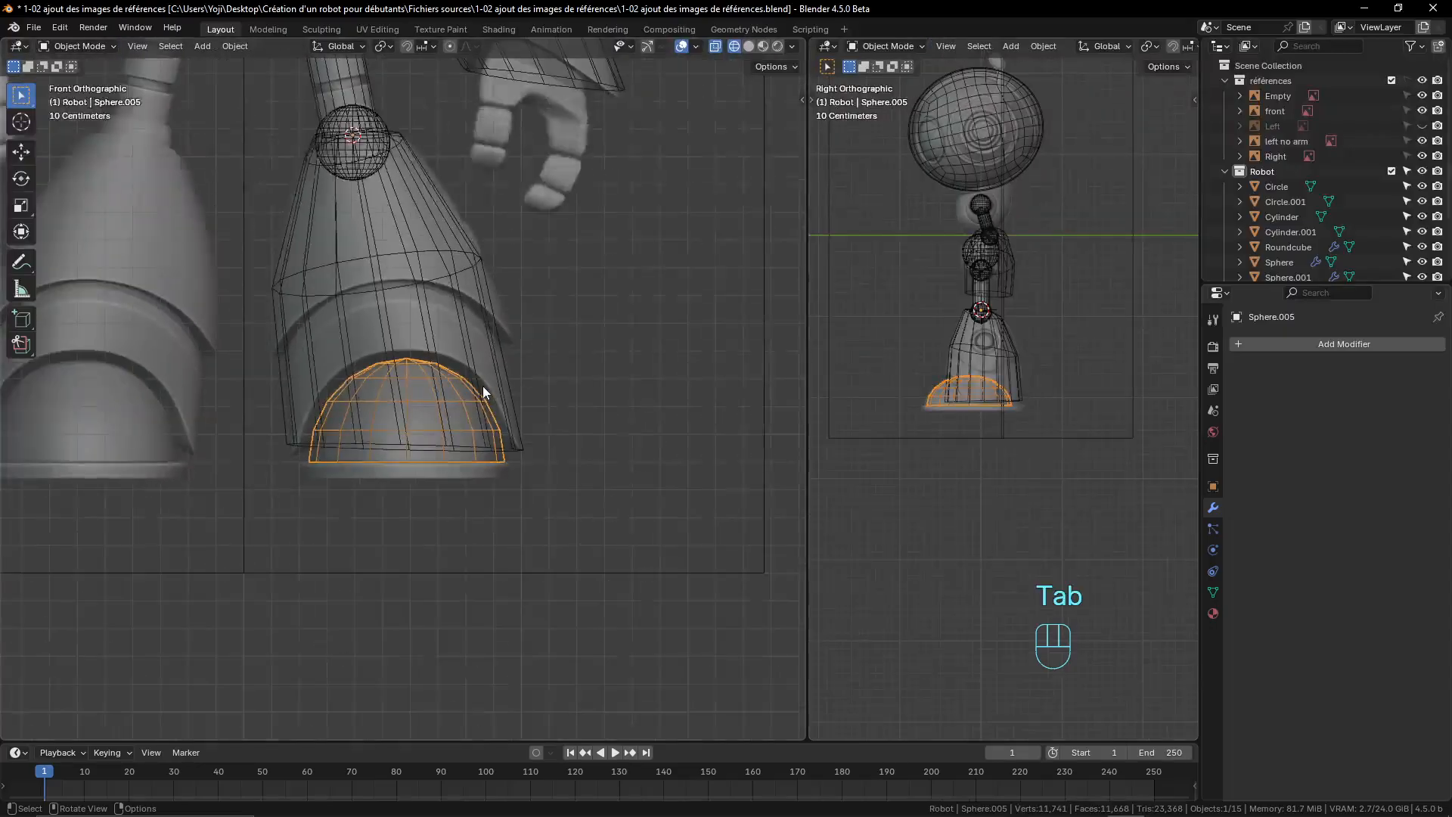
scroll(486, 381, "down", 2)
middle_click_drag(487, 382, 524, 431, "shift")
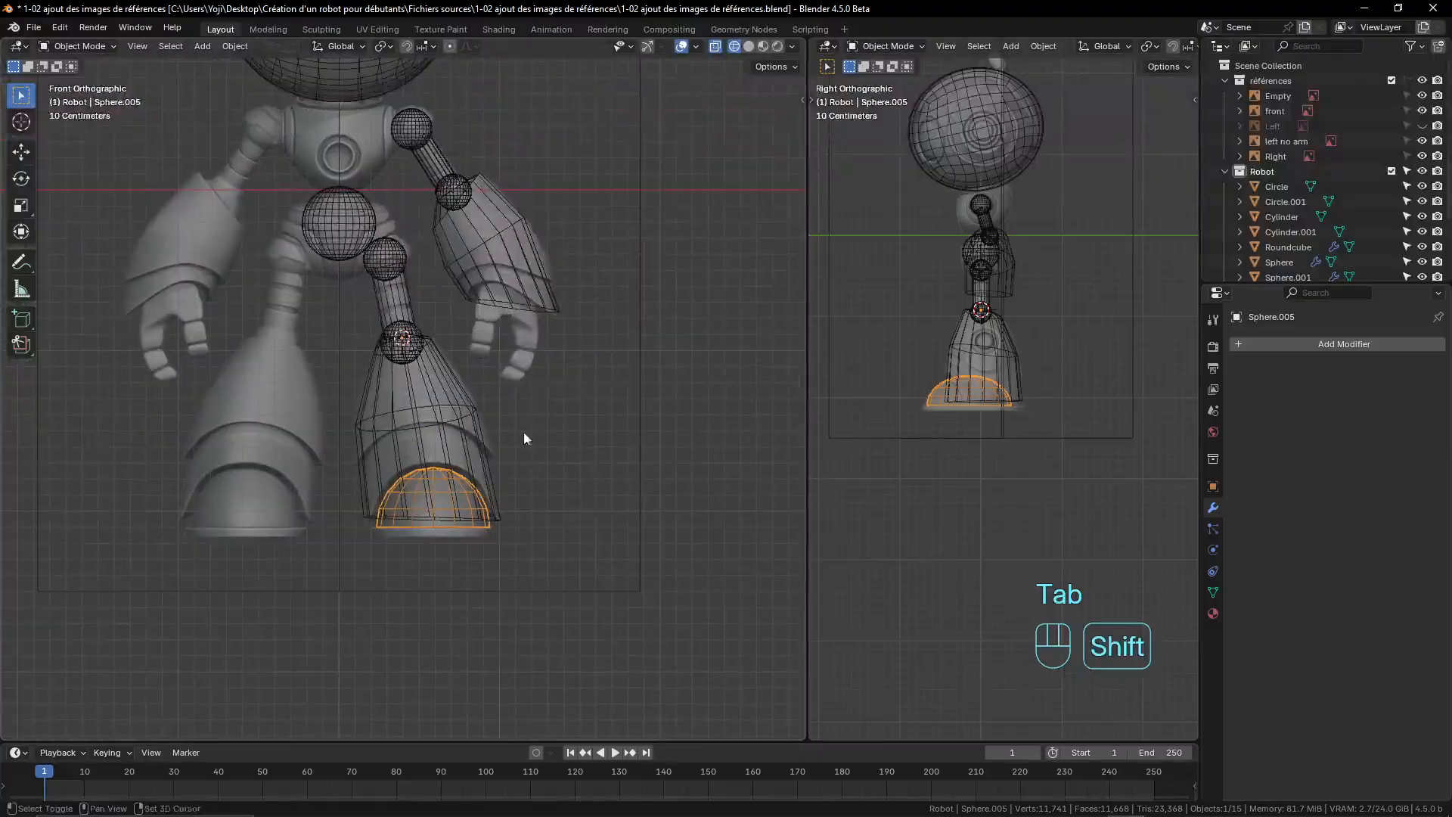
left_click(749, 48)
mouse_move(652, 274)
middle_mouse_down()
mouse_move(580, 321)
mouse_move(273, 329)
mouse_move(646, 320)
mouse_move(540, 338)
middle_mouse_up()
scroll(507, 291, "up", 3)
middle_click_drag(505, 286, 520, 384, "shift")
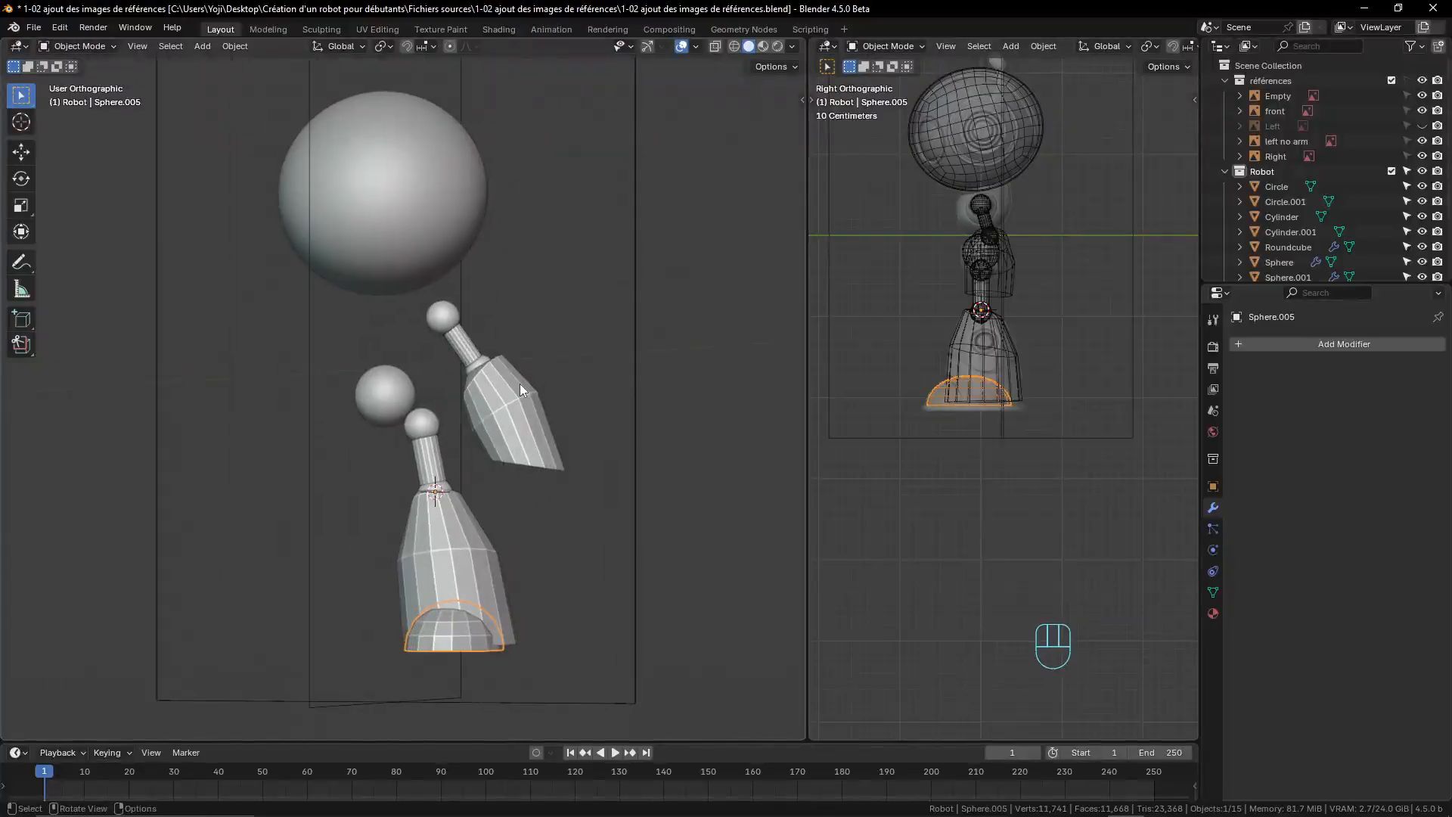
key("KP_1")
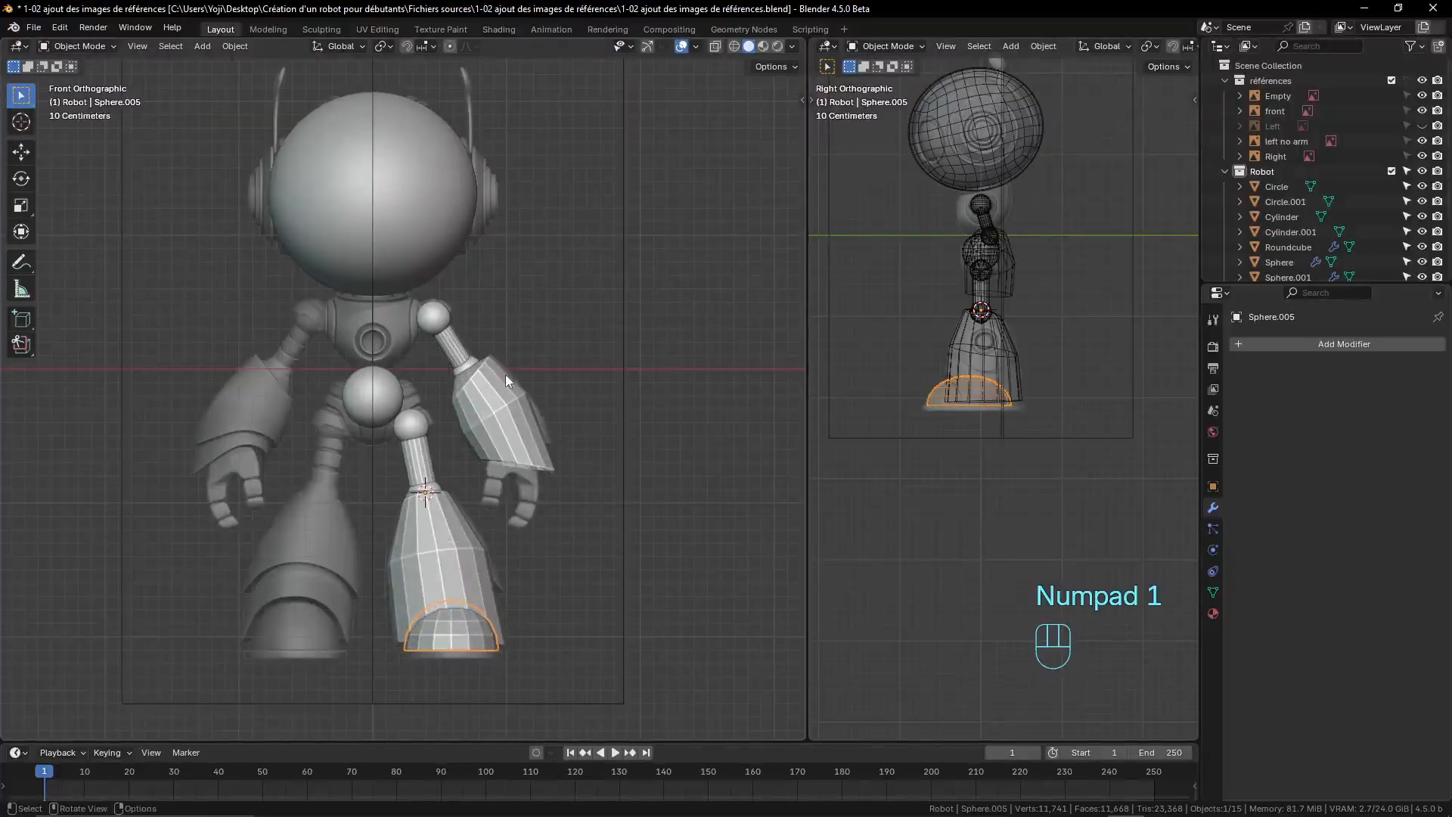
- Rotate the shoulder sphere's mesh about -36.4° in the front view to align it with the upper arm
scroll(506, 374, "up", 4)
middle_click_drag(420, 328, 476, 393, "shift")
scroll(478, 393, "up", 3)
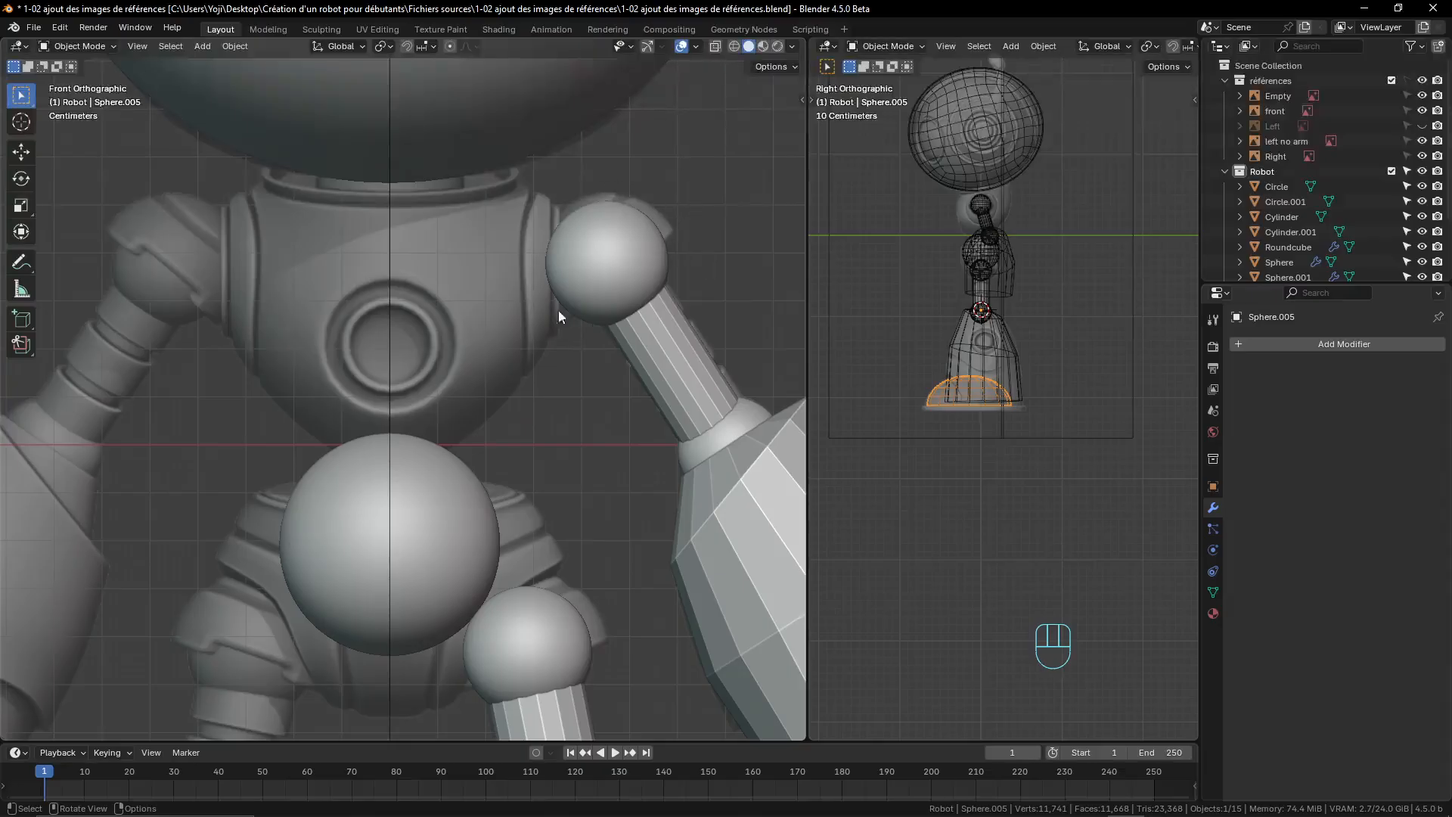
left_click(622, 240)
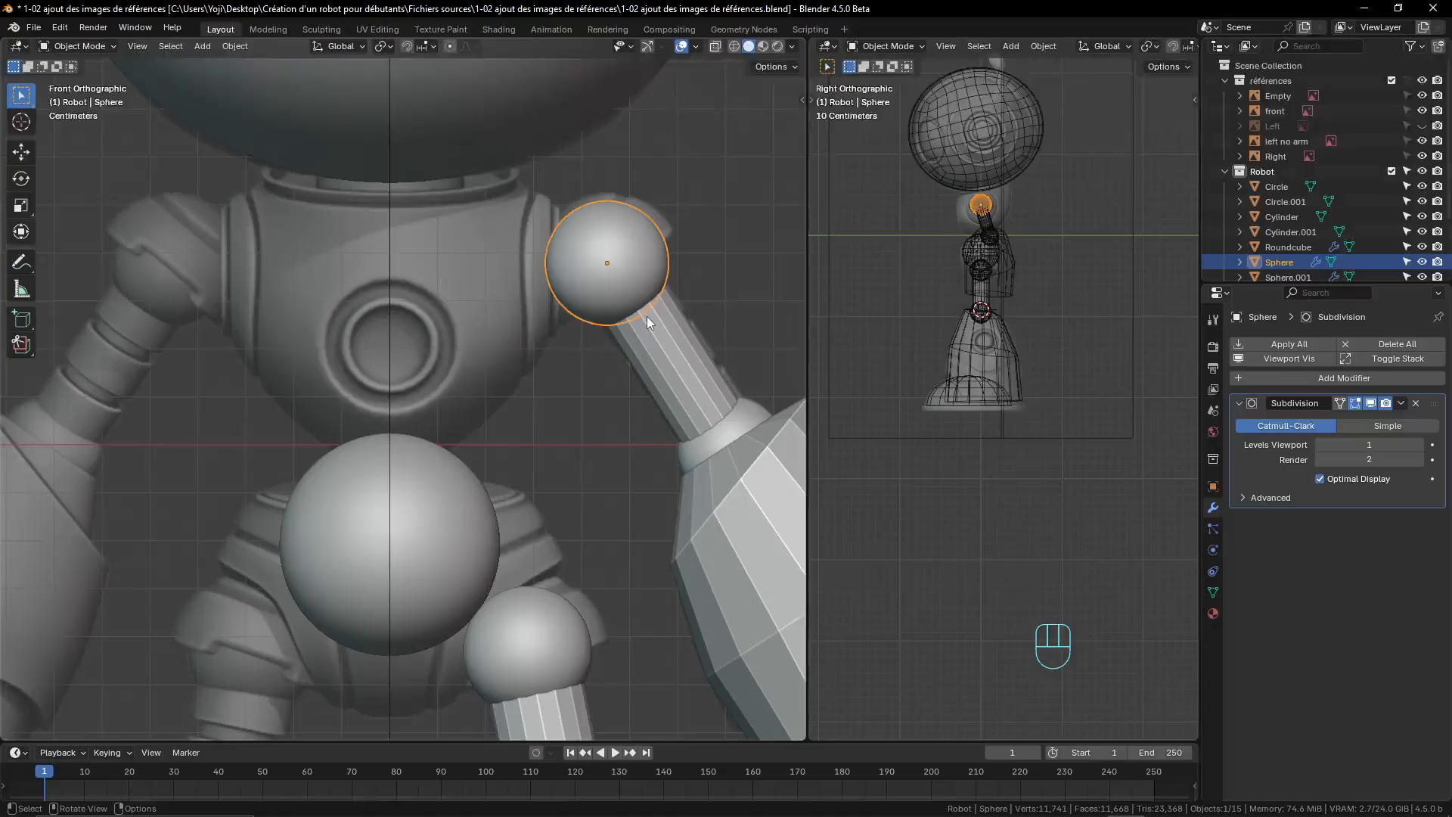
key("Tab")
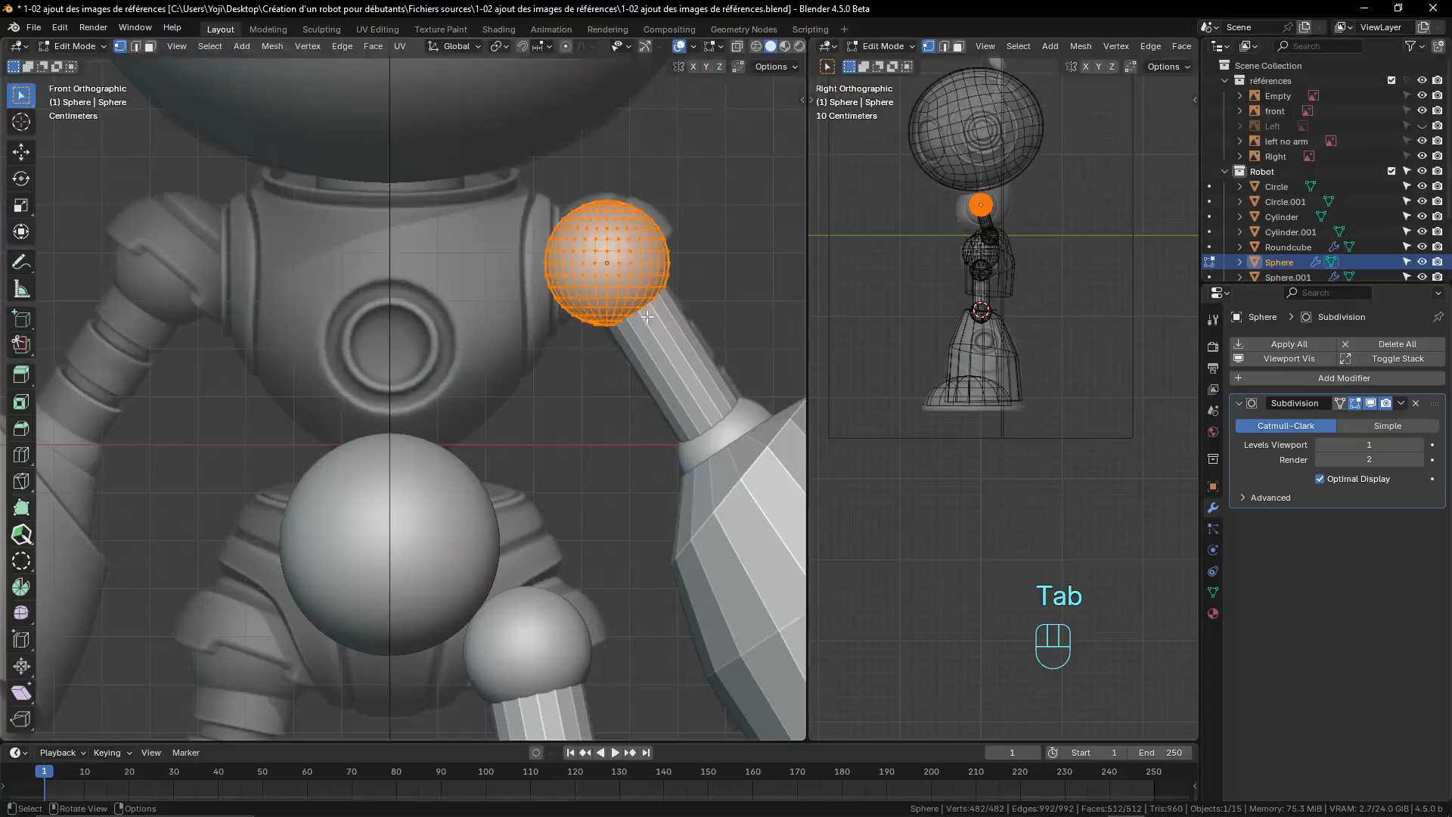
scroll(647, 316, "up", 4)
scroll(649, 317, "down", 3)
middle_click_drag(648, 317, 452, 386, "shift")
scroll(529, 378, "up", 2)
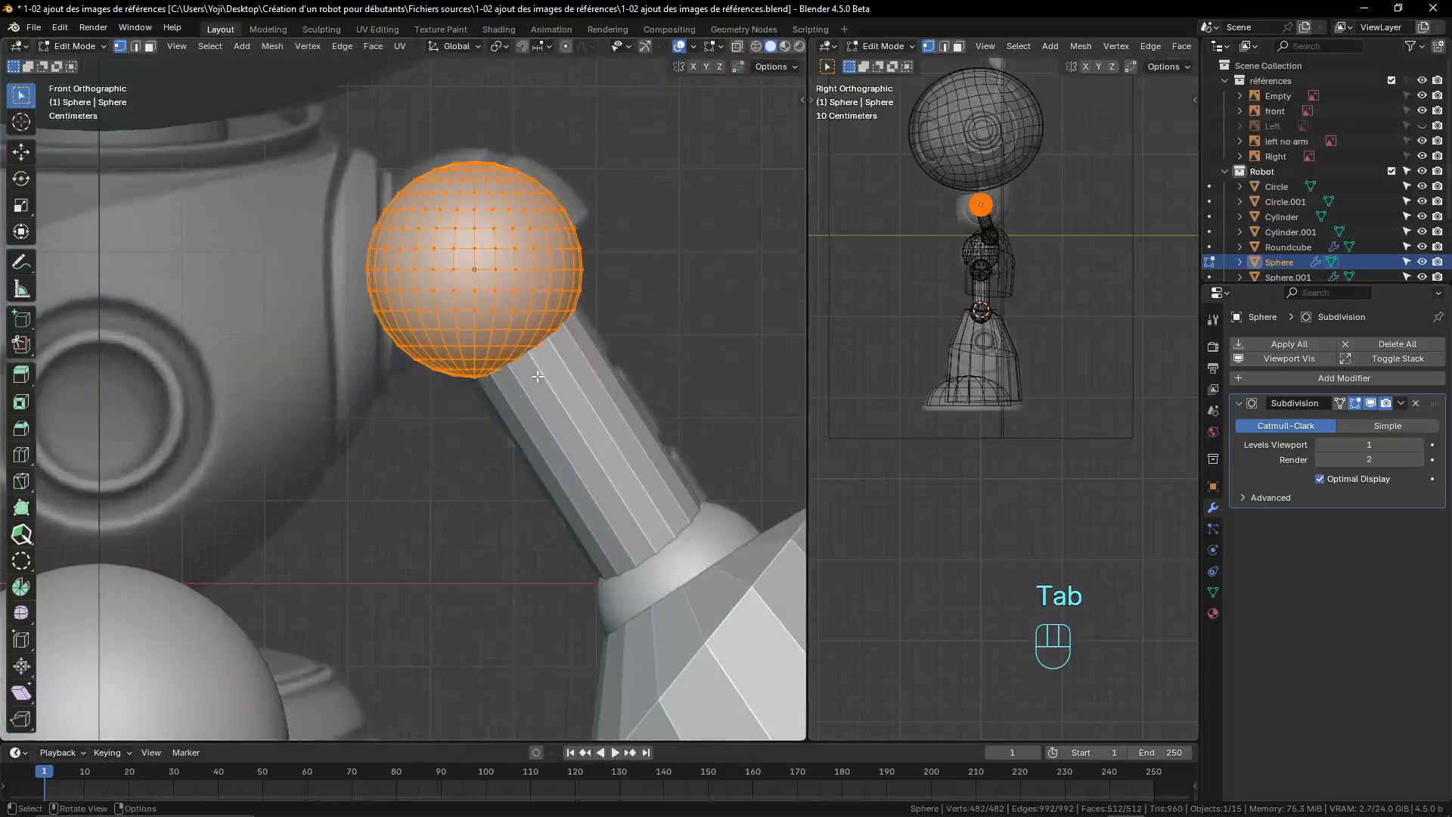
key("r")
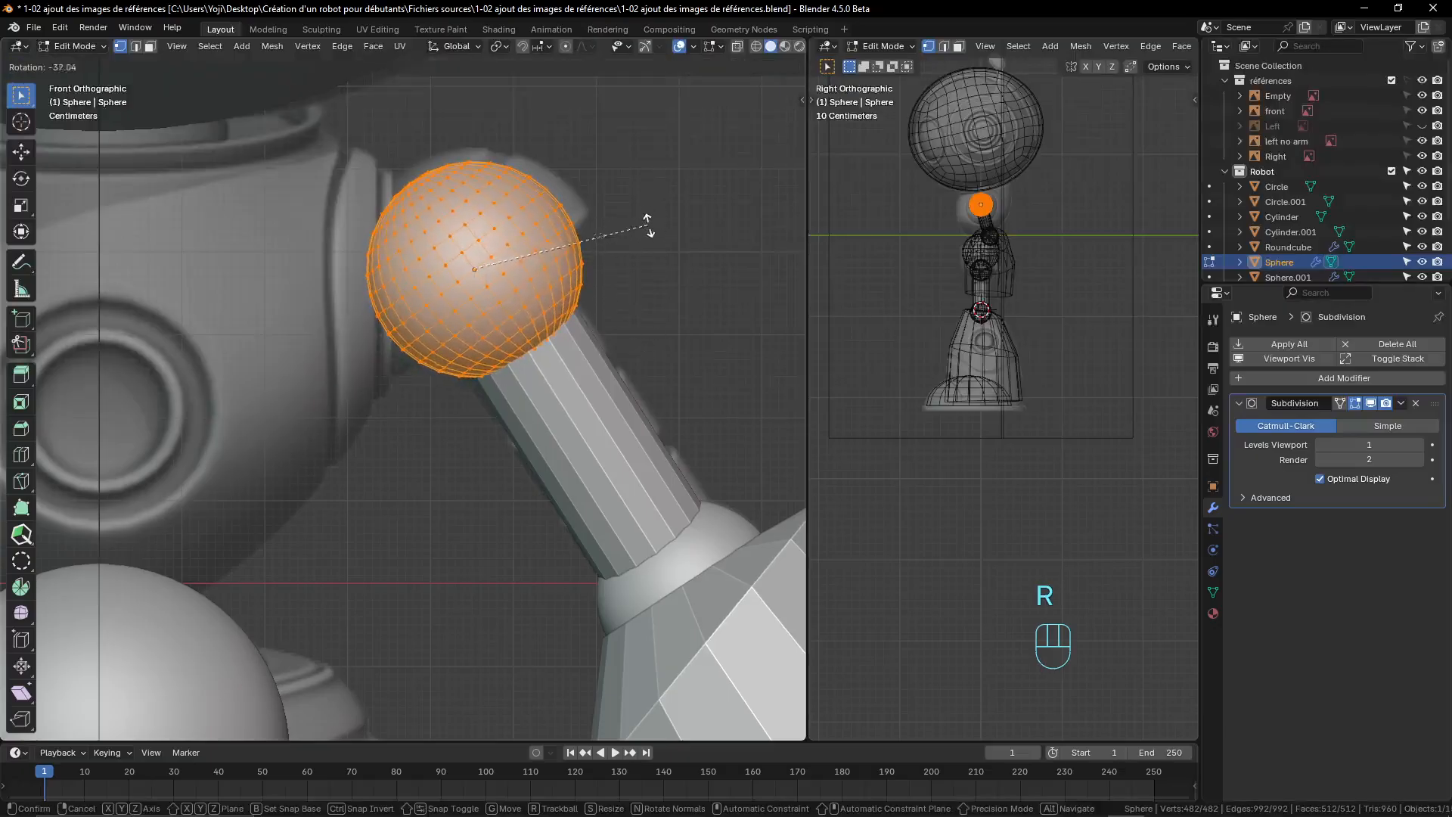
left_click(649, 225)
- Switch the front viewport to wireframe and fine-tune the shoulder sphere's rotation by about -0.477°
key("z")
key("z")
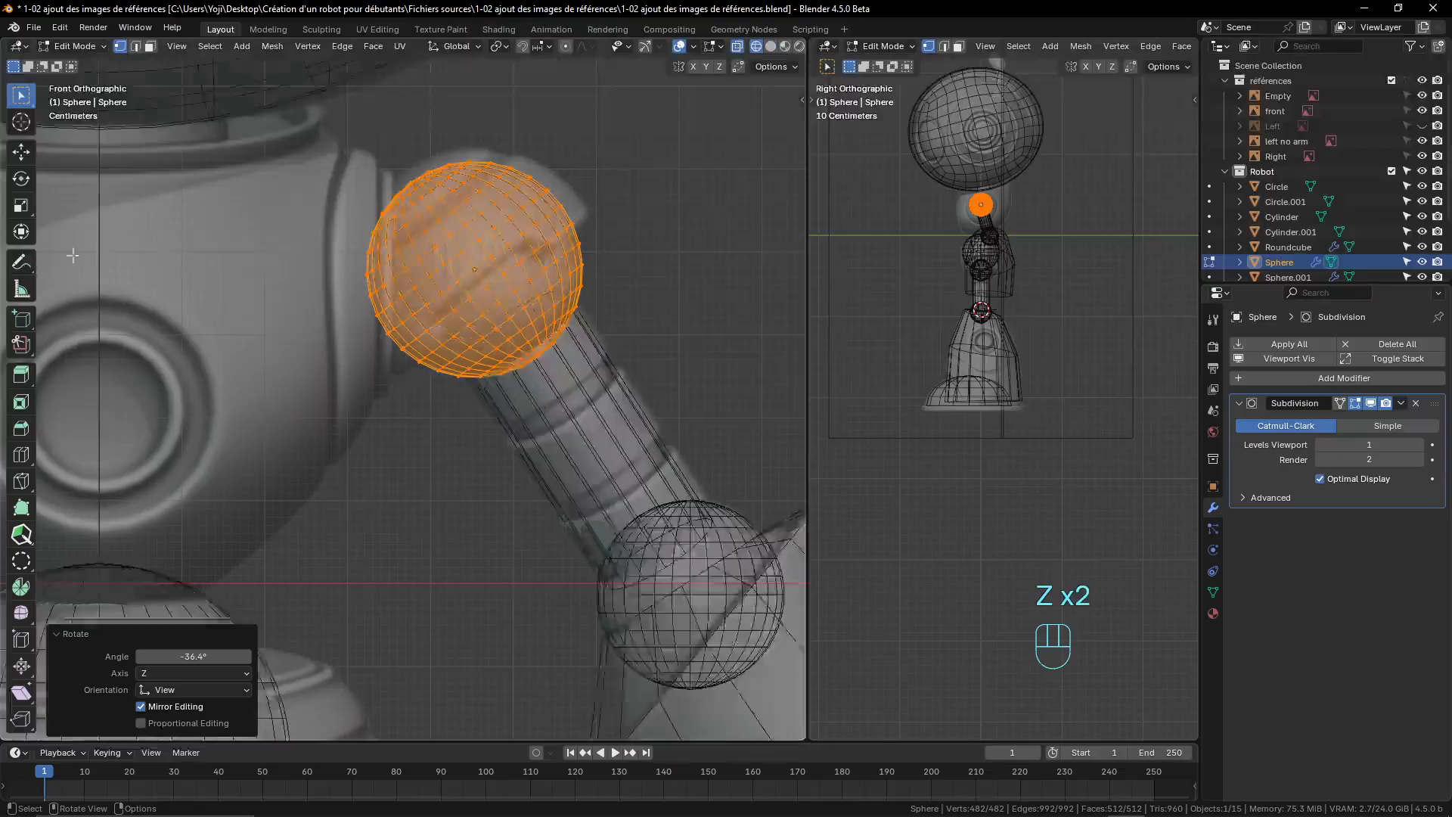
scroll(461, 306, "up", 3)
middle_click_drag(484, 292, 435, 409, "shift")
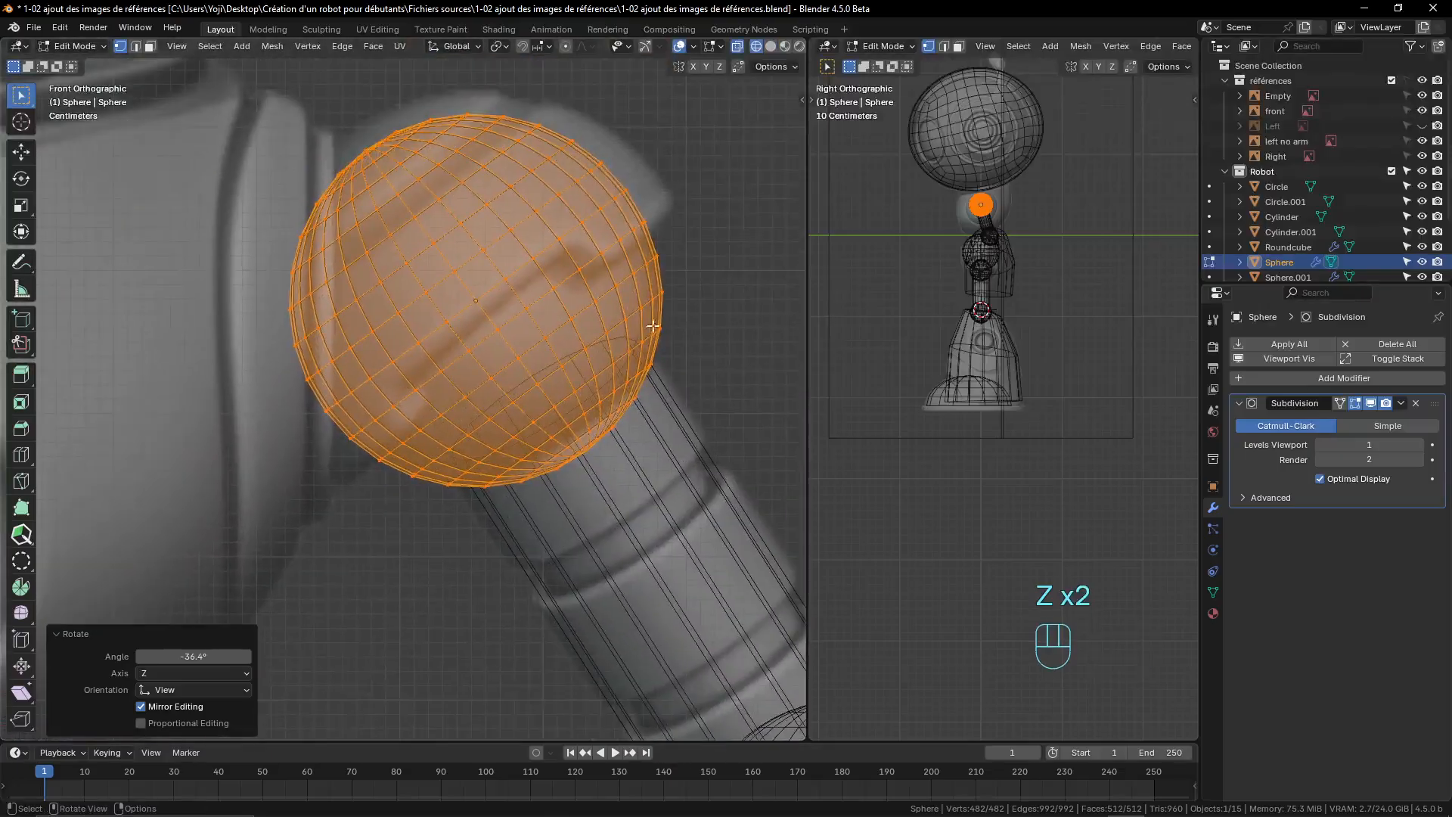
key("r")
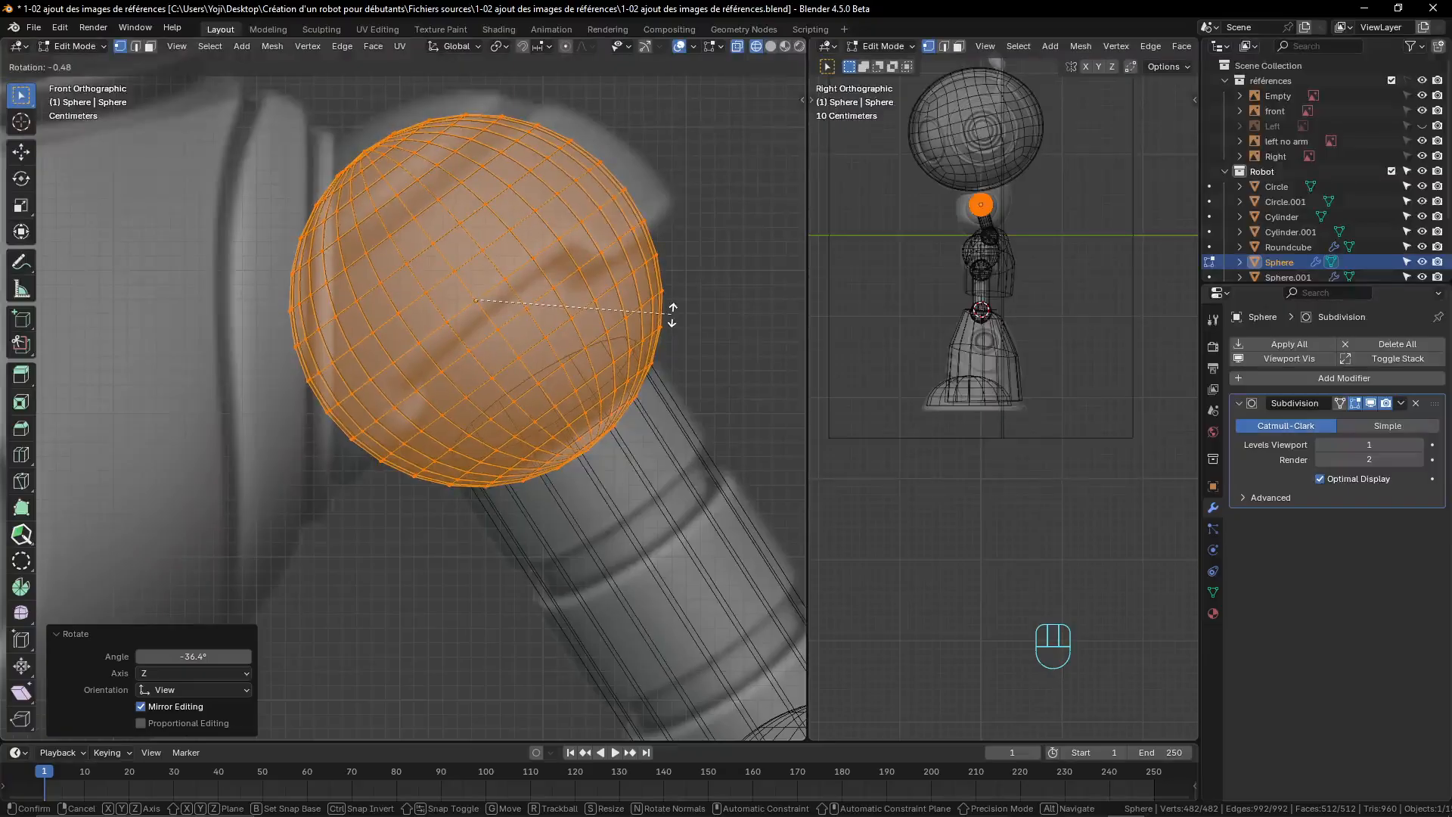
left_click(671, 316)
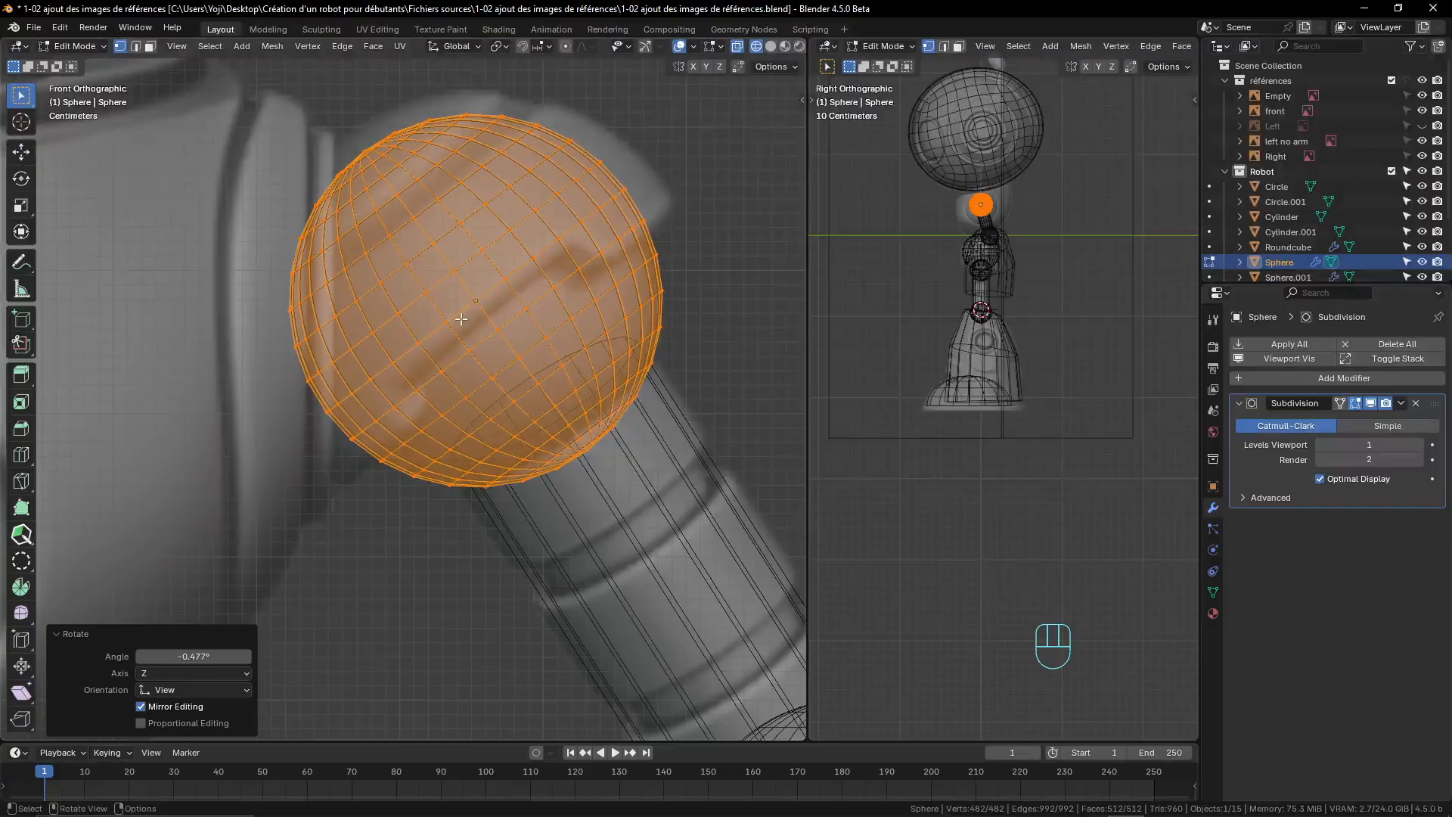
- Rotate the mesh of the hip sphere atop the leg about -18.1° to match the slant of the hip reference
scroll(461, 319, "down", 7)
middle_click_drag(428, 696, 509, 295, "shift")
scroll(490, 479, "up", 2)
key("Tab")
left_click(470, 487)
key("Tab")
scroll(509, 490, "up", 4)
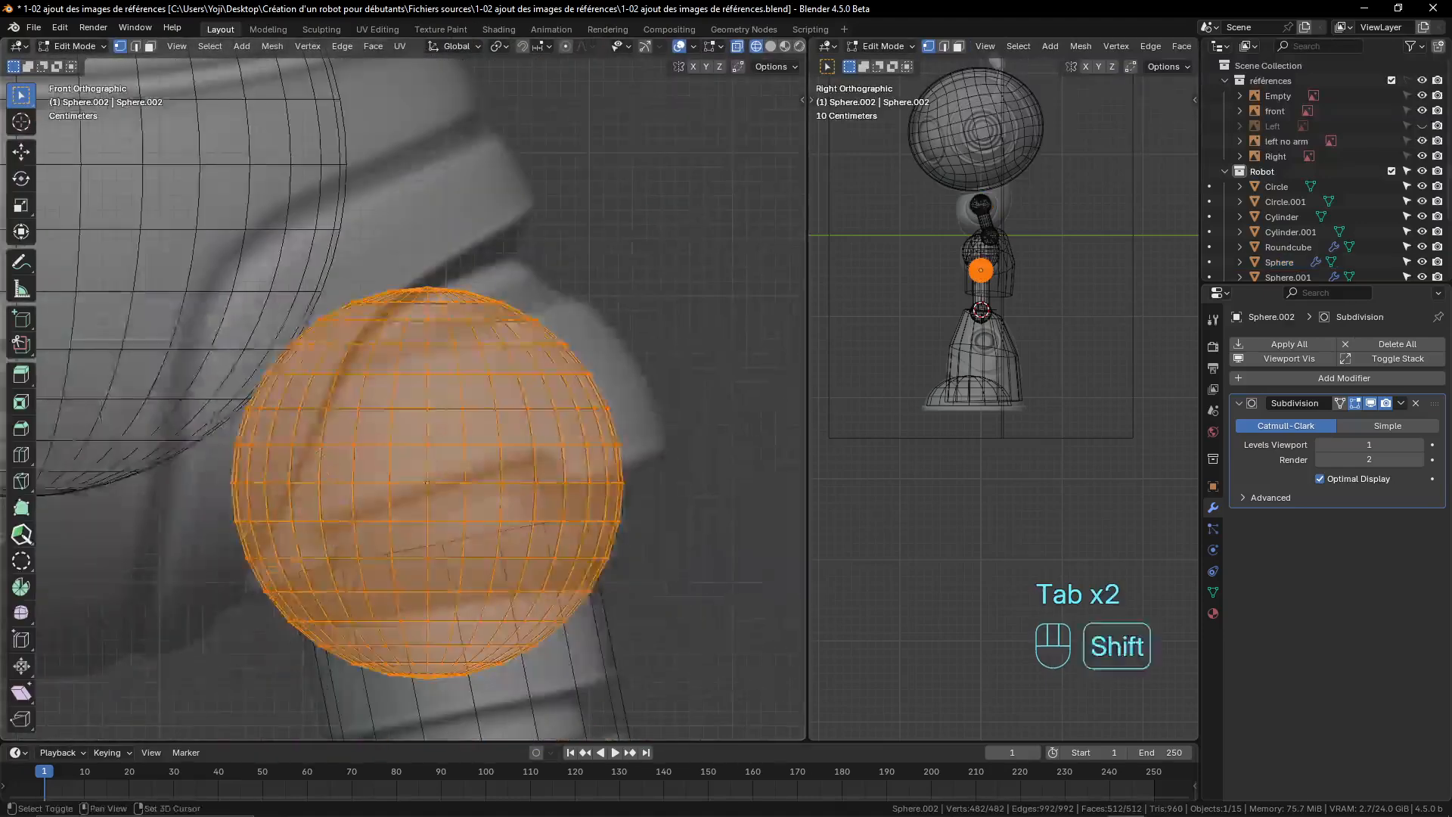
key("r")
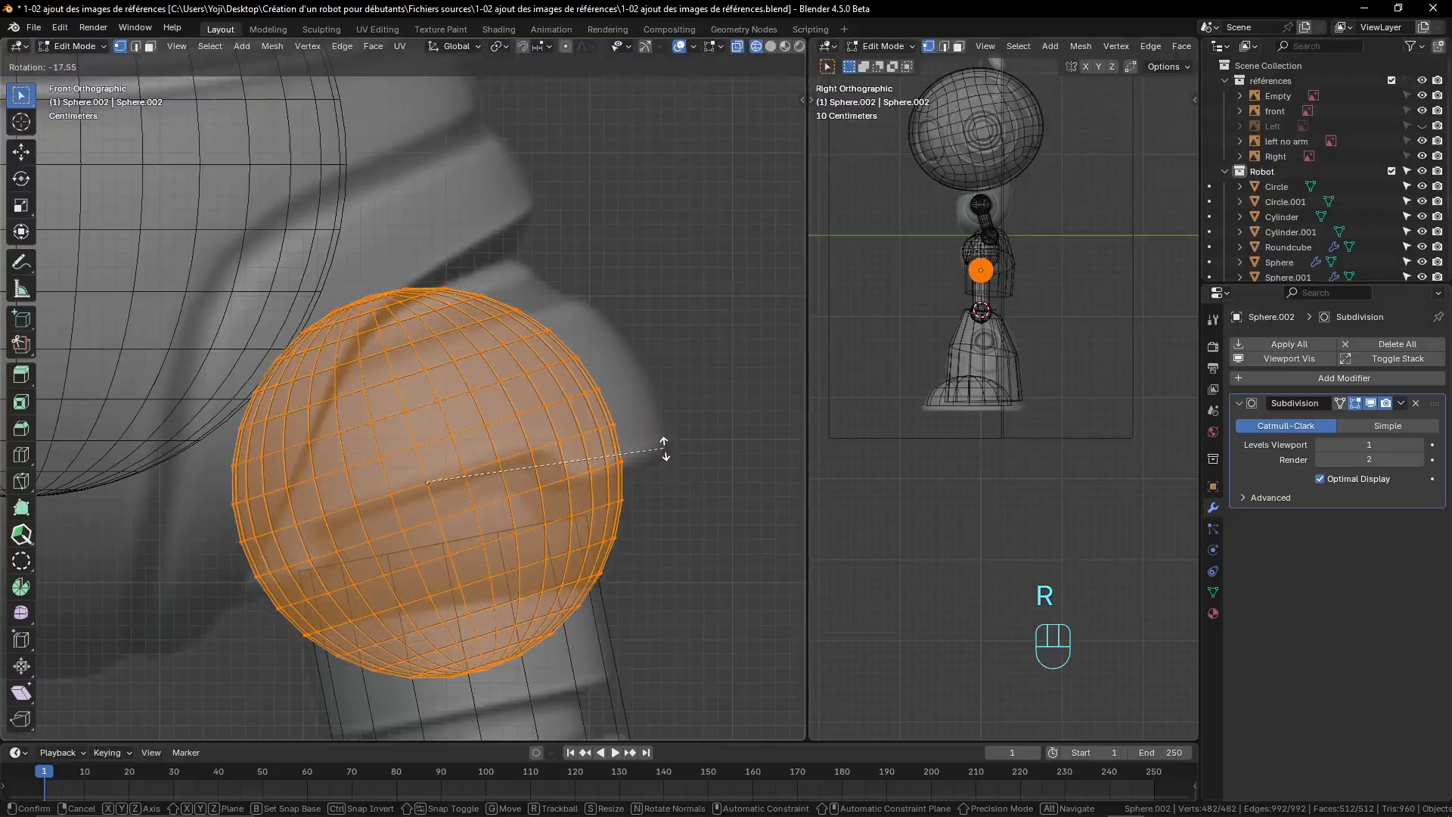
left_click(664, 447)
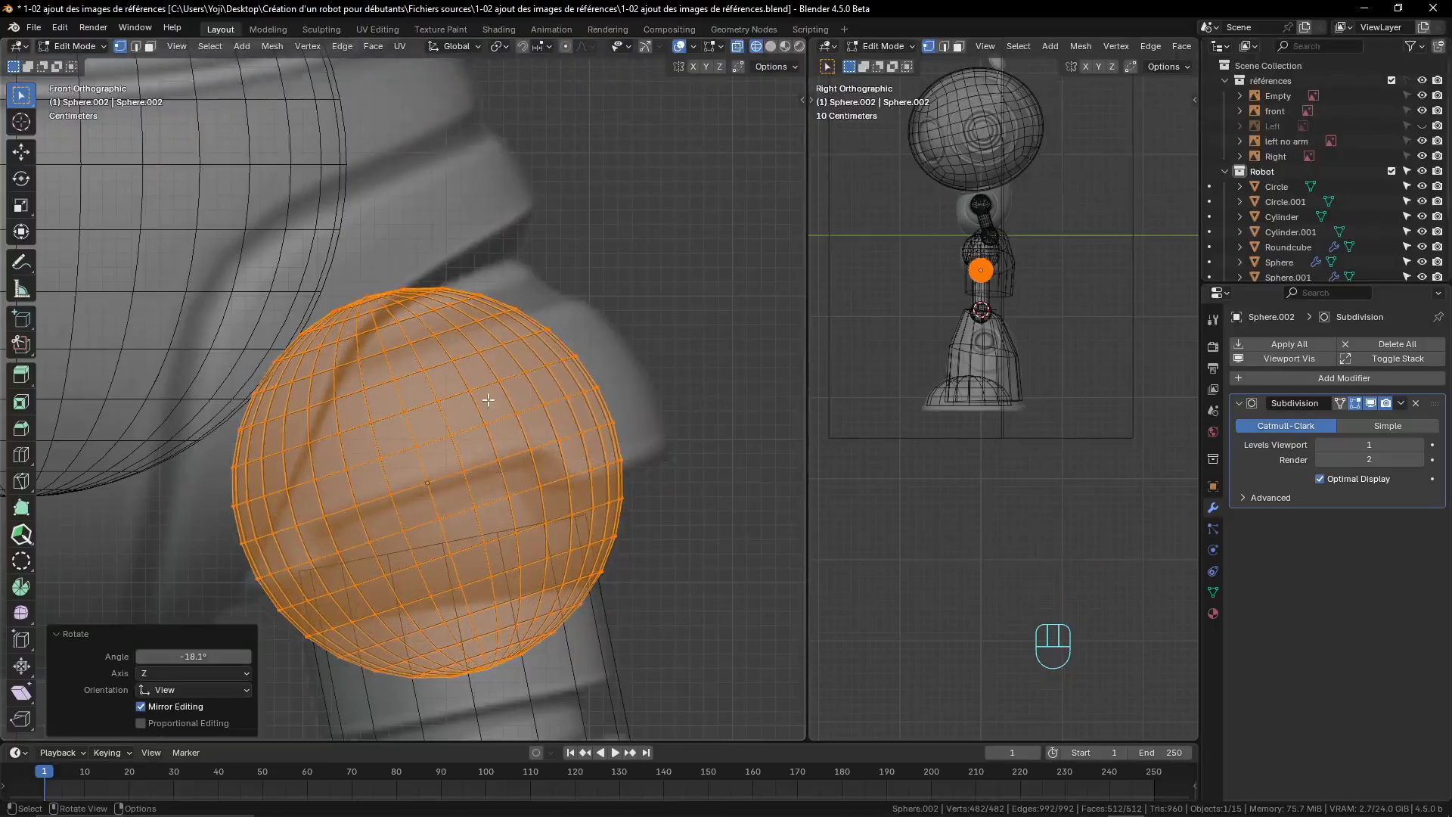
- Return to Object Mode and scale the shoulder sphere uniformly to about 0.972
key("Tab")
scroll(491, 409, "down", 8)
scroll(493, 440, "up", 5)
middle_click_drag(494, 335, 456, 723, "shift")
scroll(500, 469, "up", 4)
middle_click_drag(506, 455, 460, 714, "shift")
key("Tab")
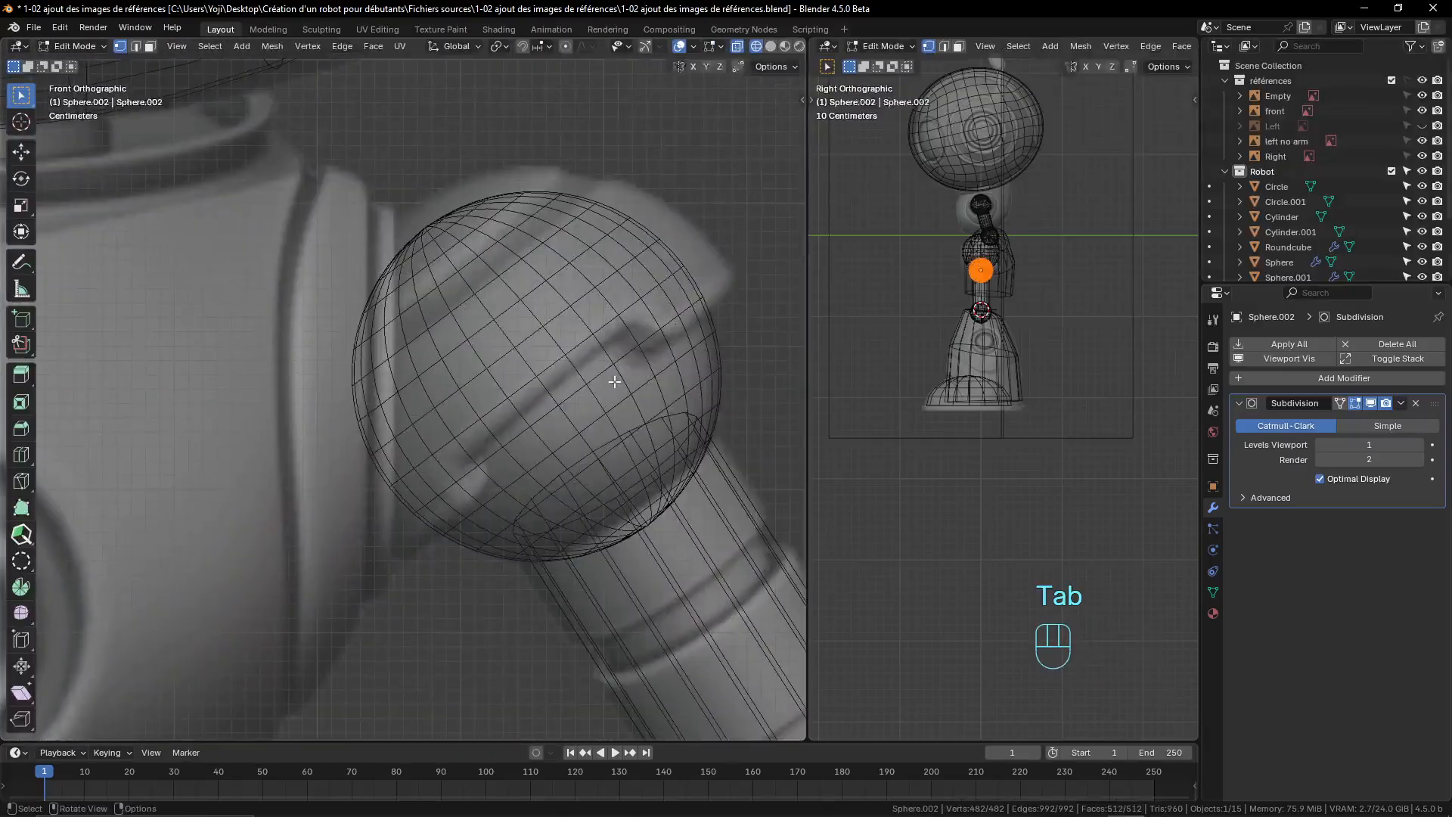
key("Tab")
left_click(626, 316)
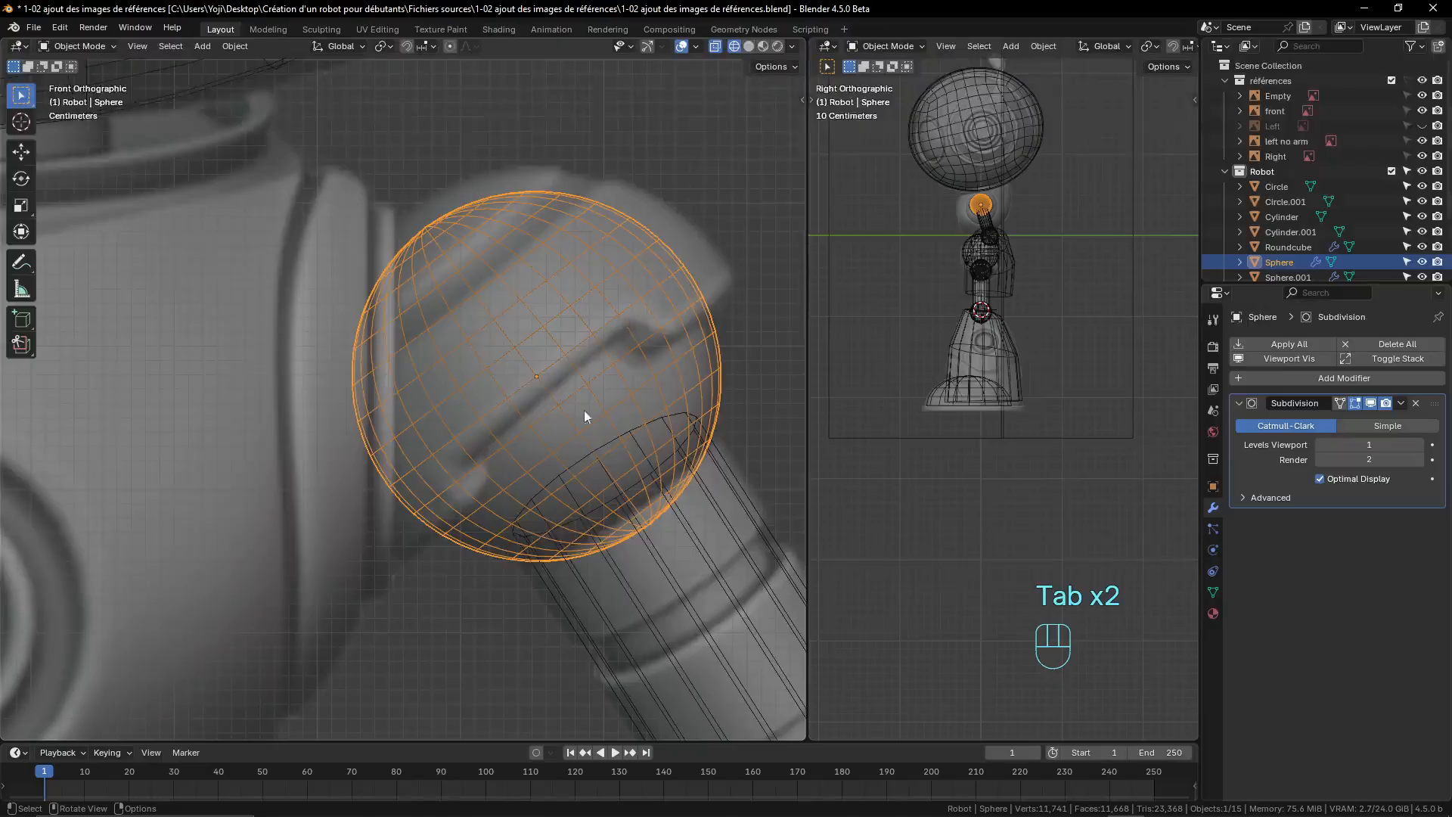
scroll(550, 352, "down", 4)
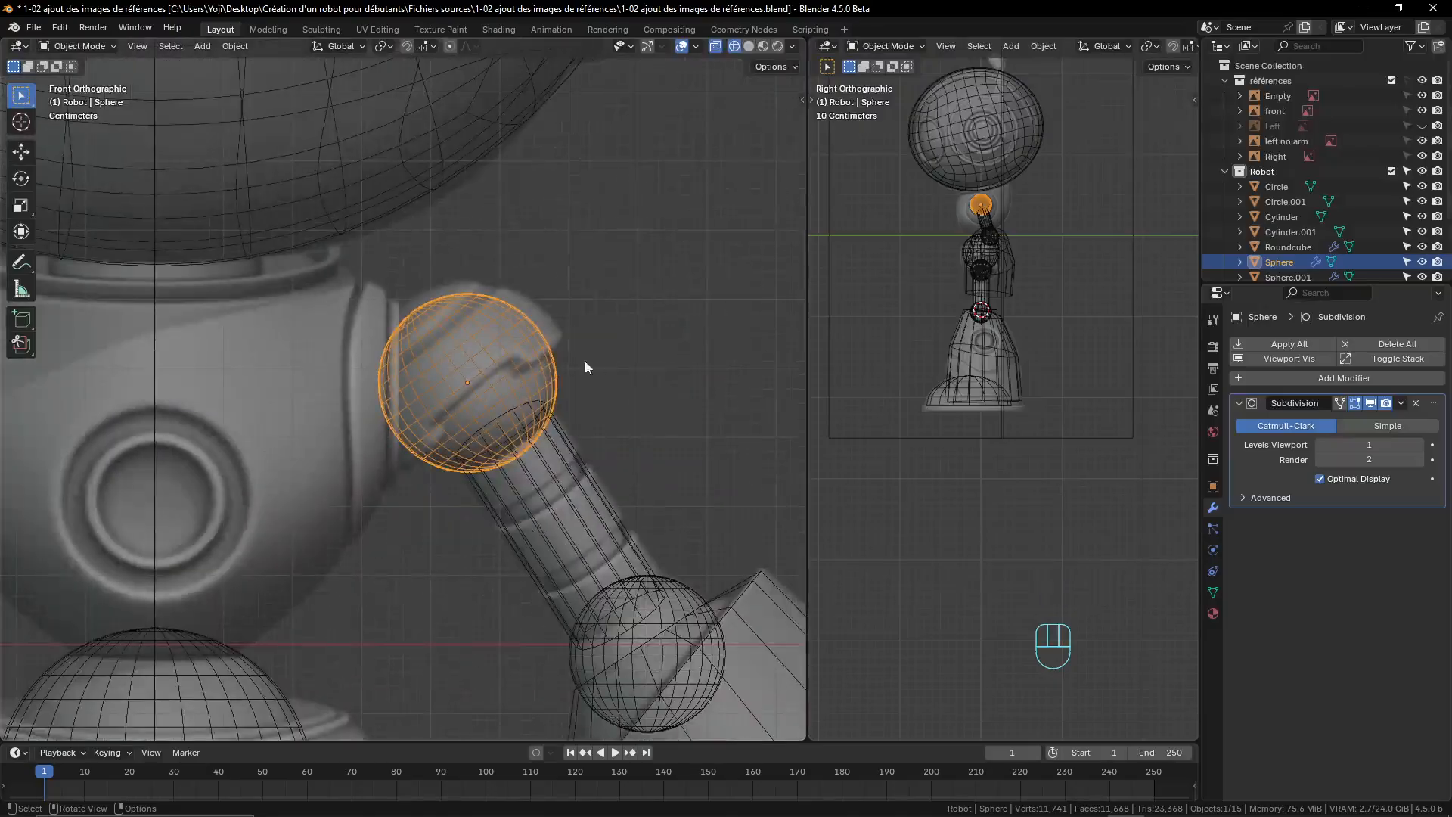
scroll(624, 374, "up", 2)
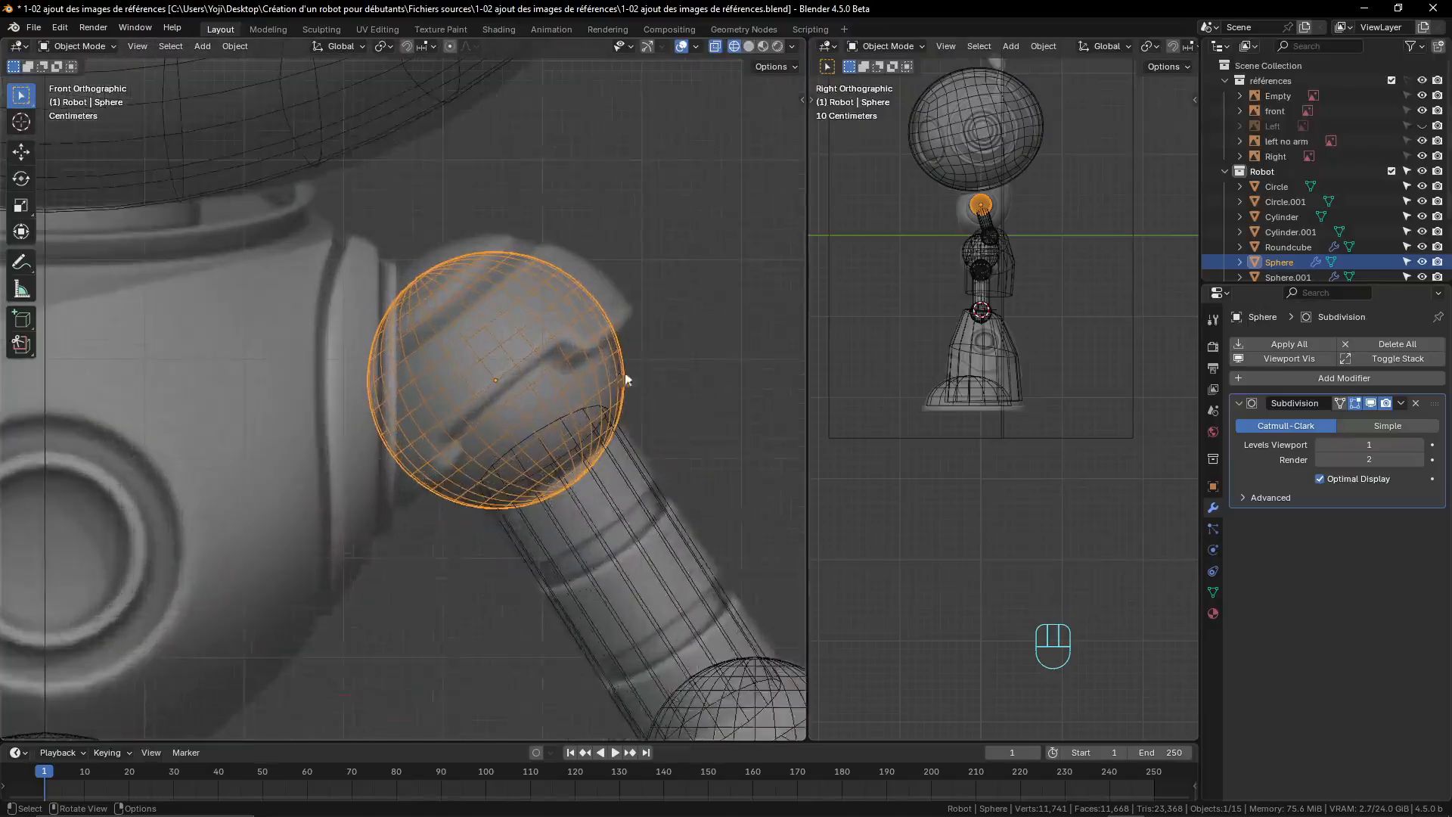
key("s")
left_click(683, 367)
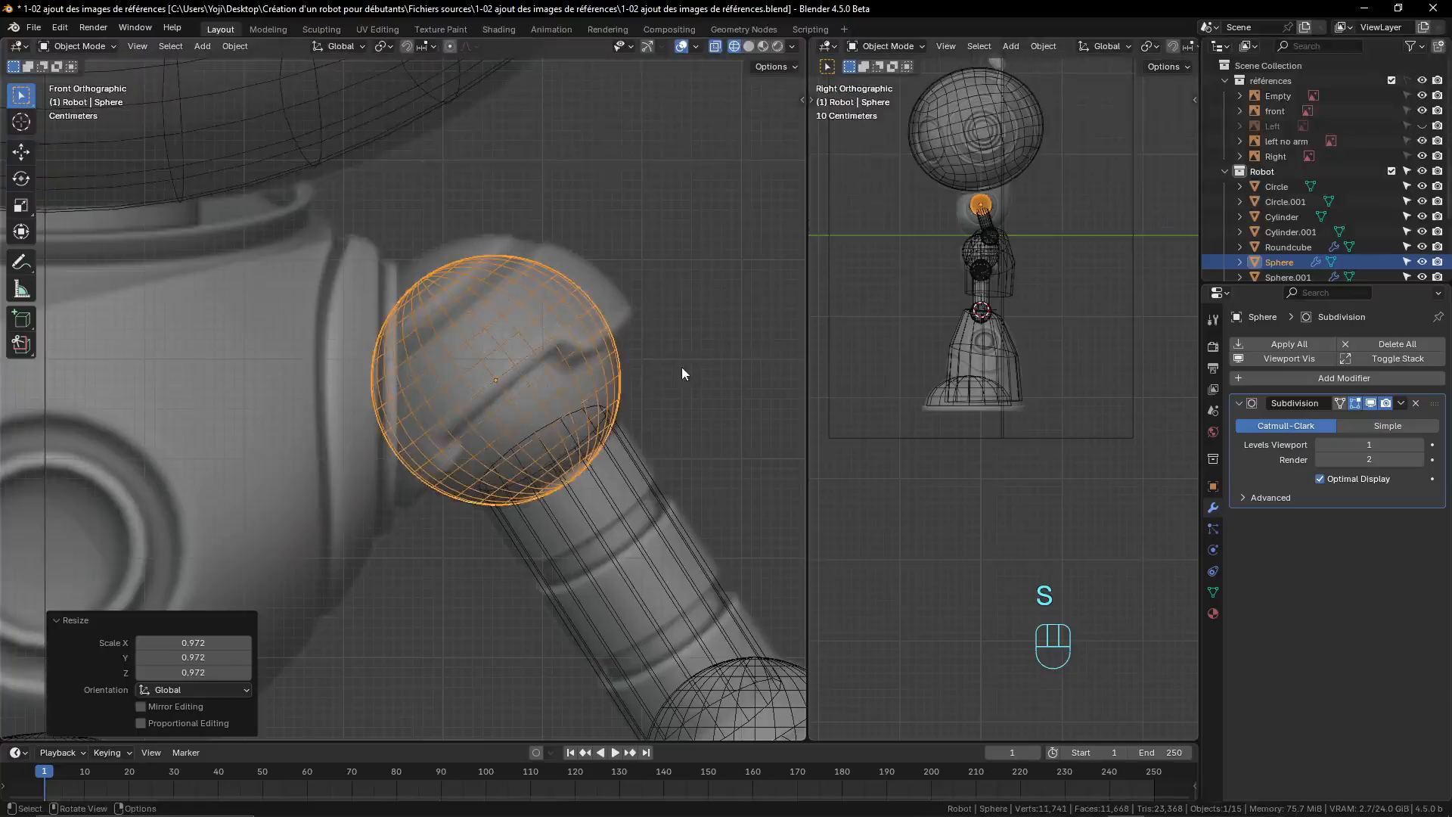
- Nudge the shoulder sphere about 0.005 m along X and scale it uniformly to about 0.993
key("g")
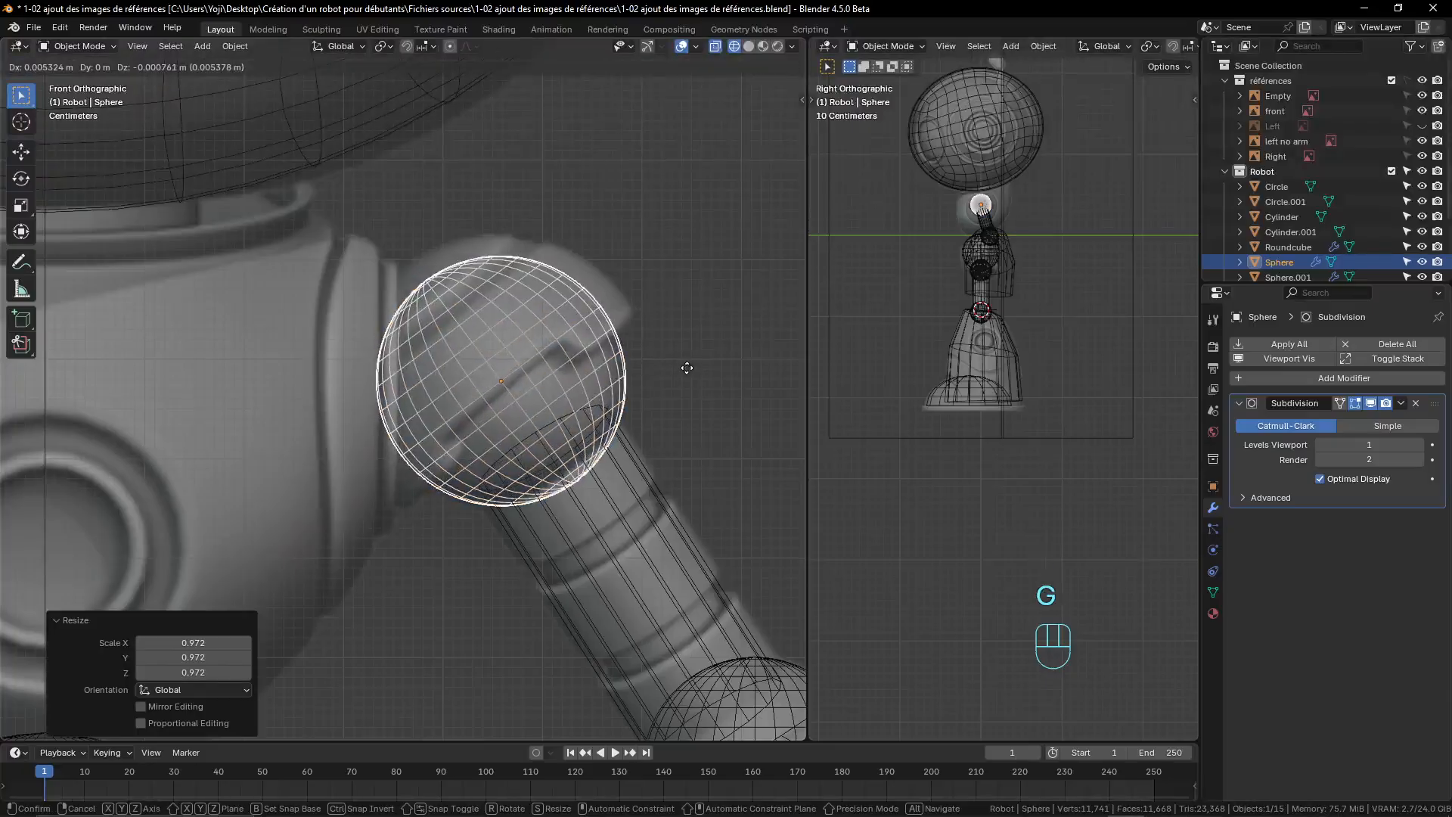
left_click(685, 367)
key("s")
left_click(705, 362)
scroll(692, 328, "down", 3)
scroll(530, 303, "up", 3)
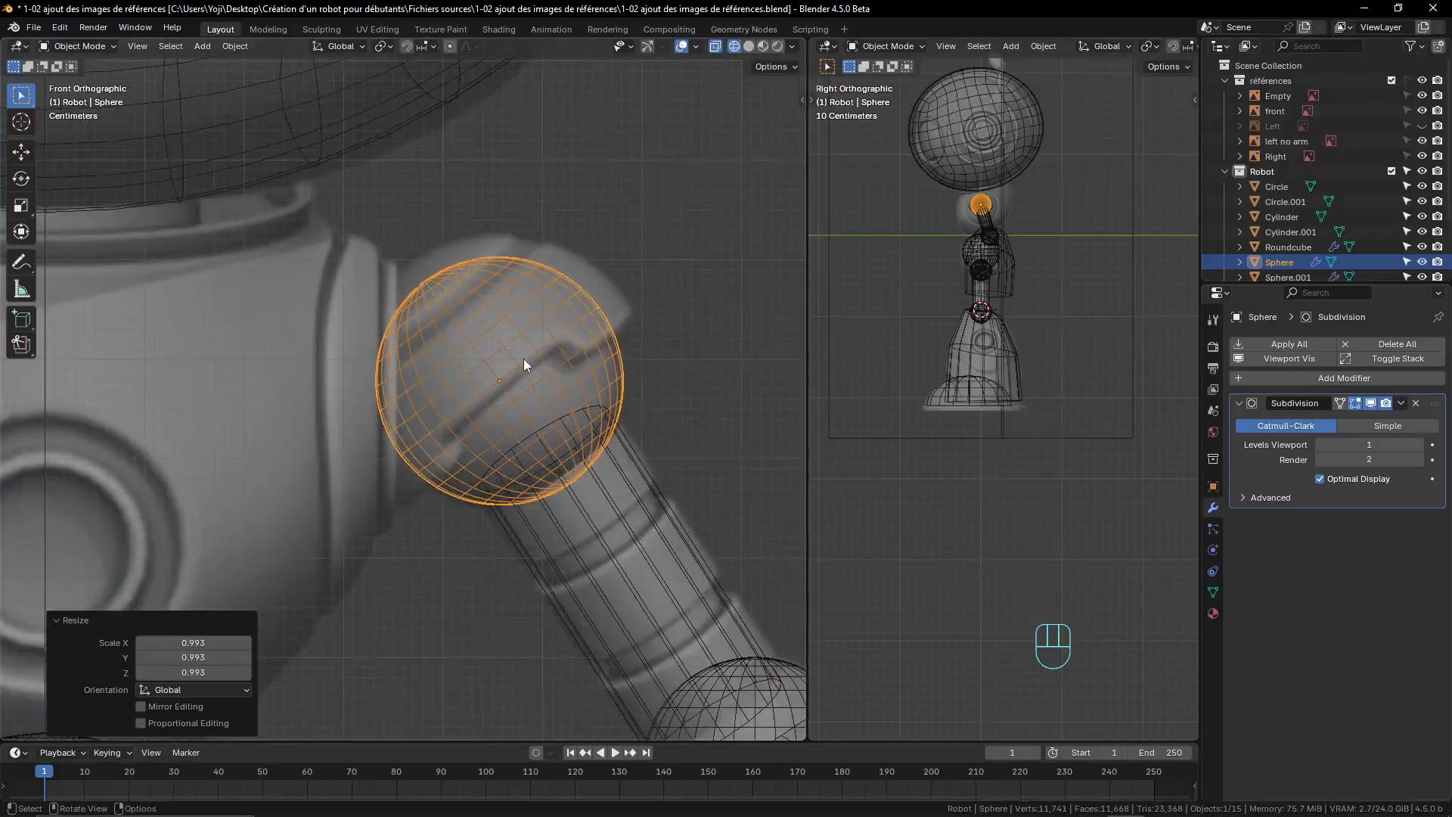
- Duplicate the shoulder sphere in place and scale the copy uniformly to about 1.179 to match the shoulder cap's outline
key("shift")
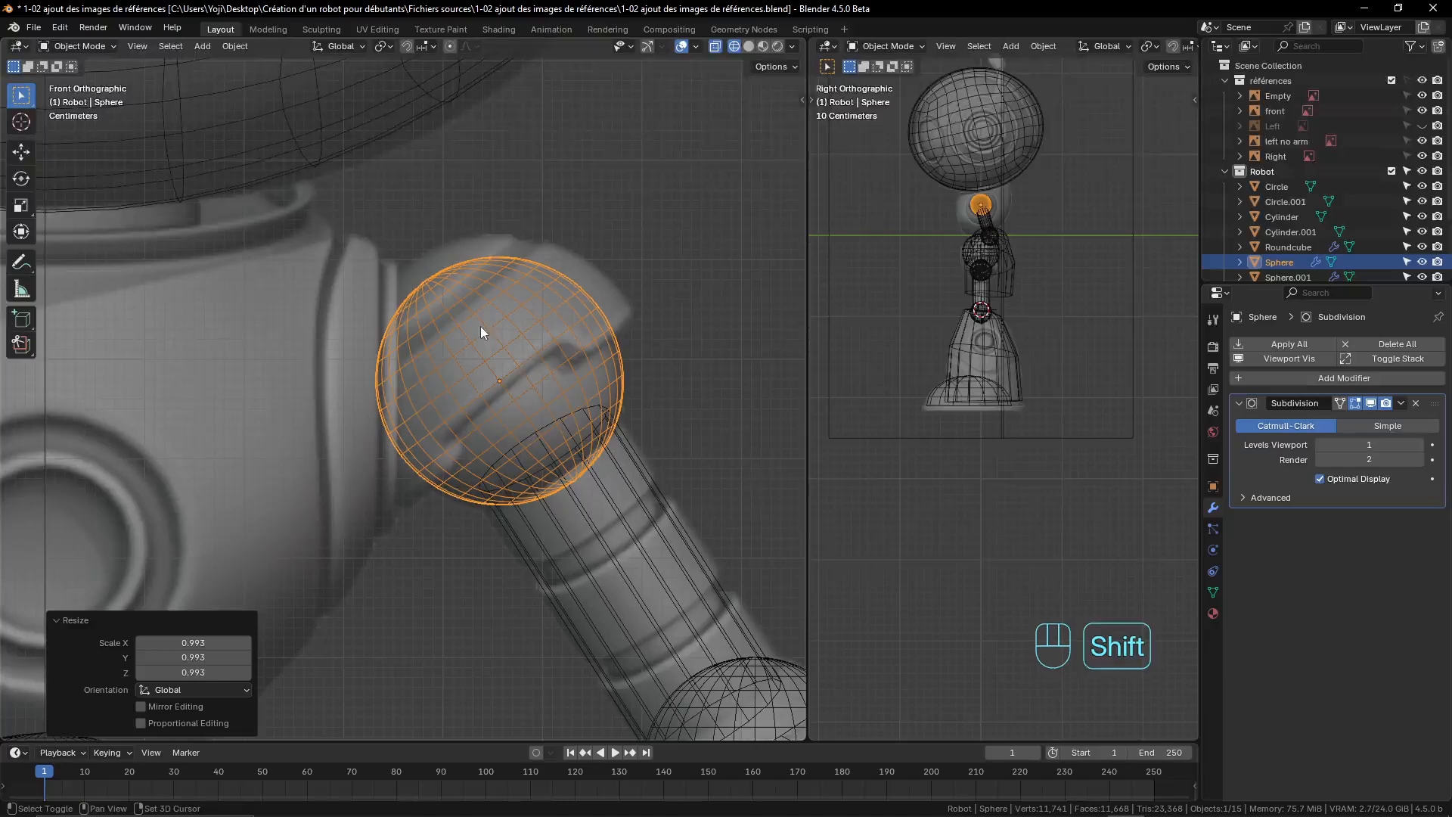
key("shift+d")
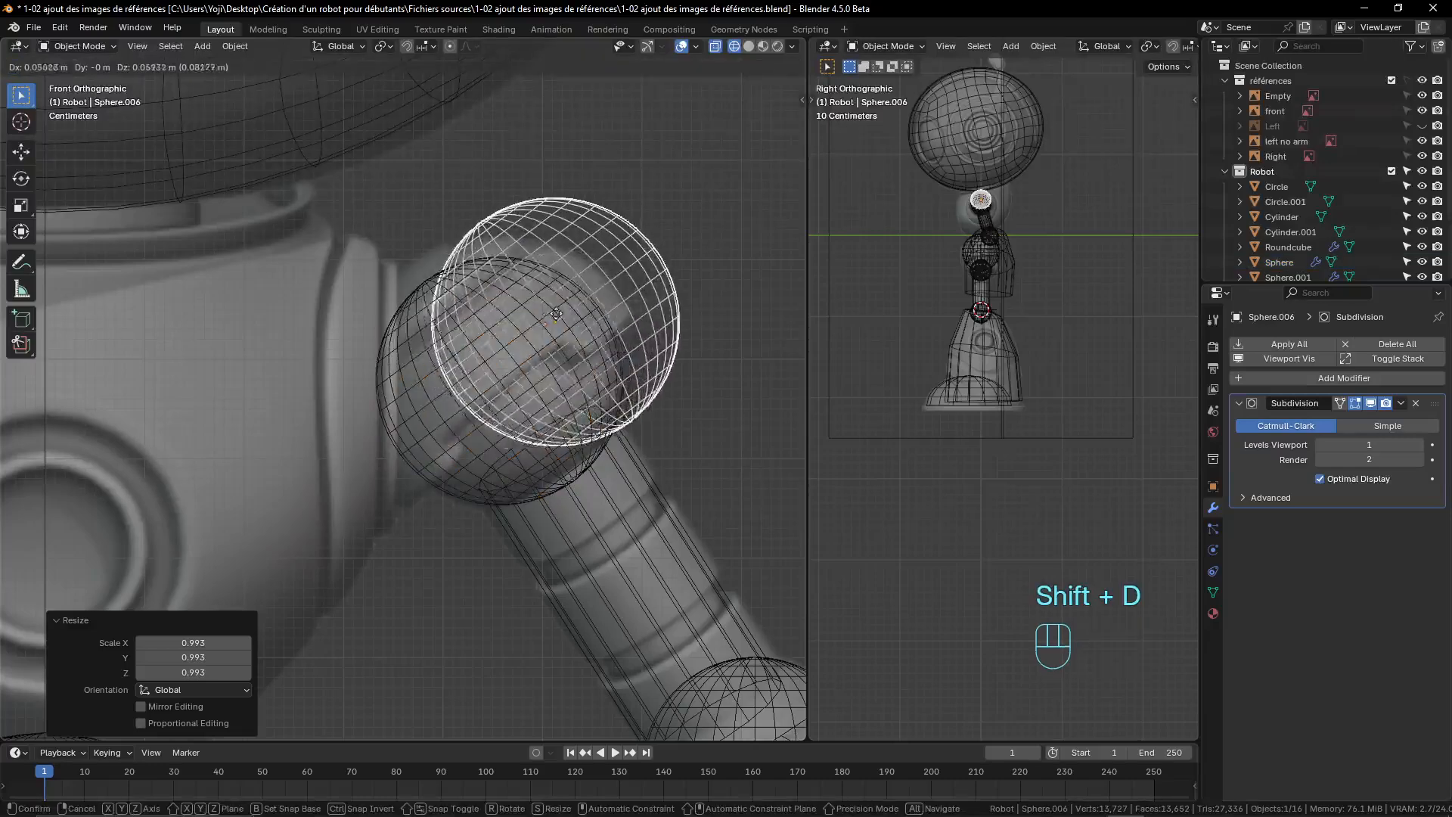
right_click(573, 344)
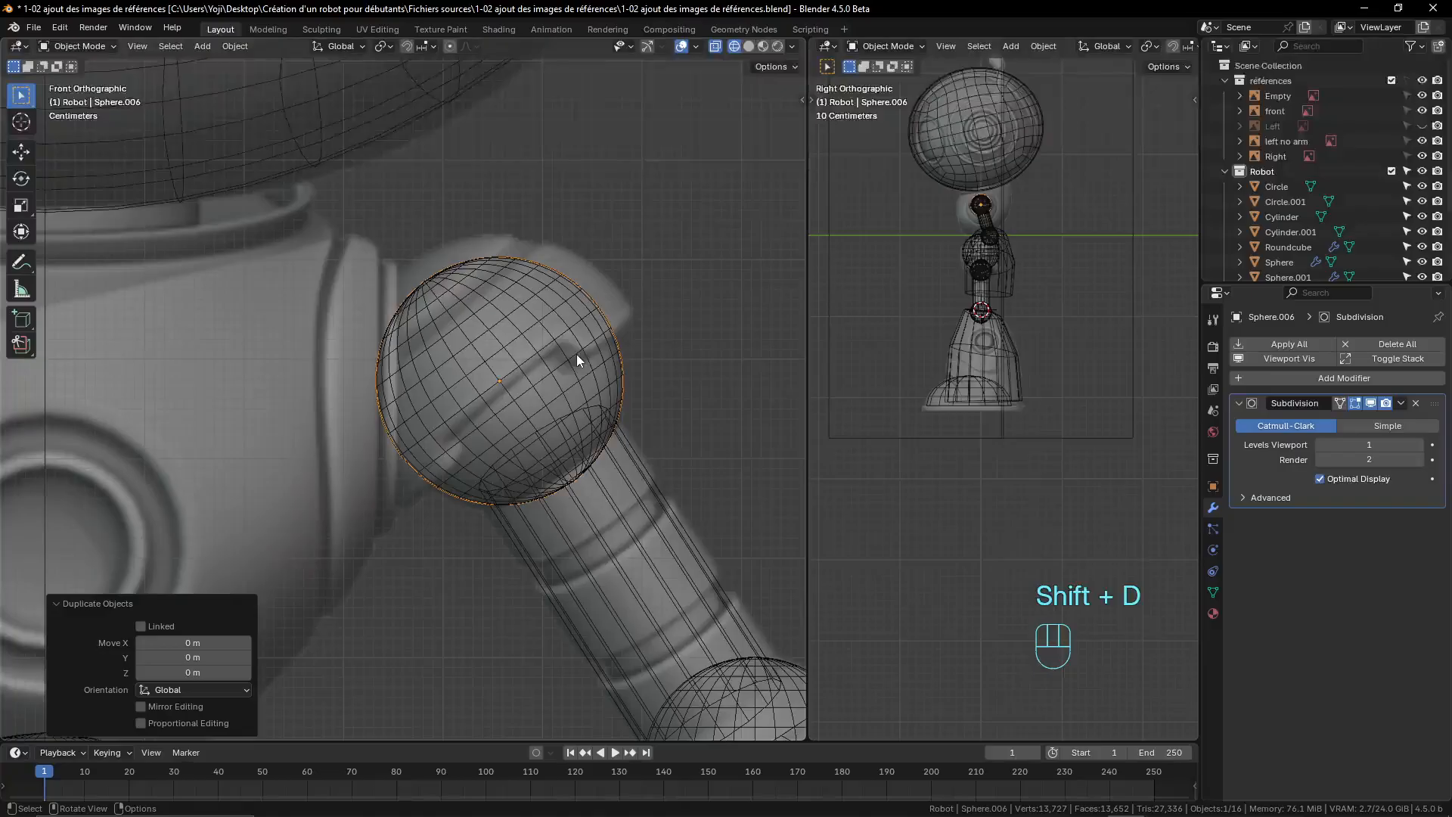
key("s")
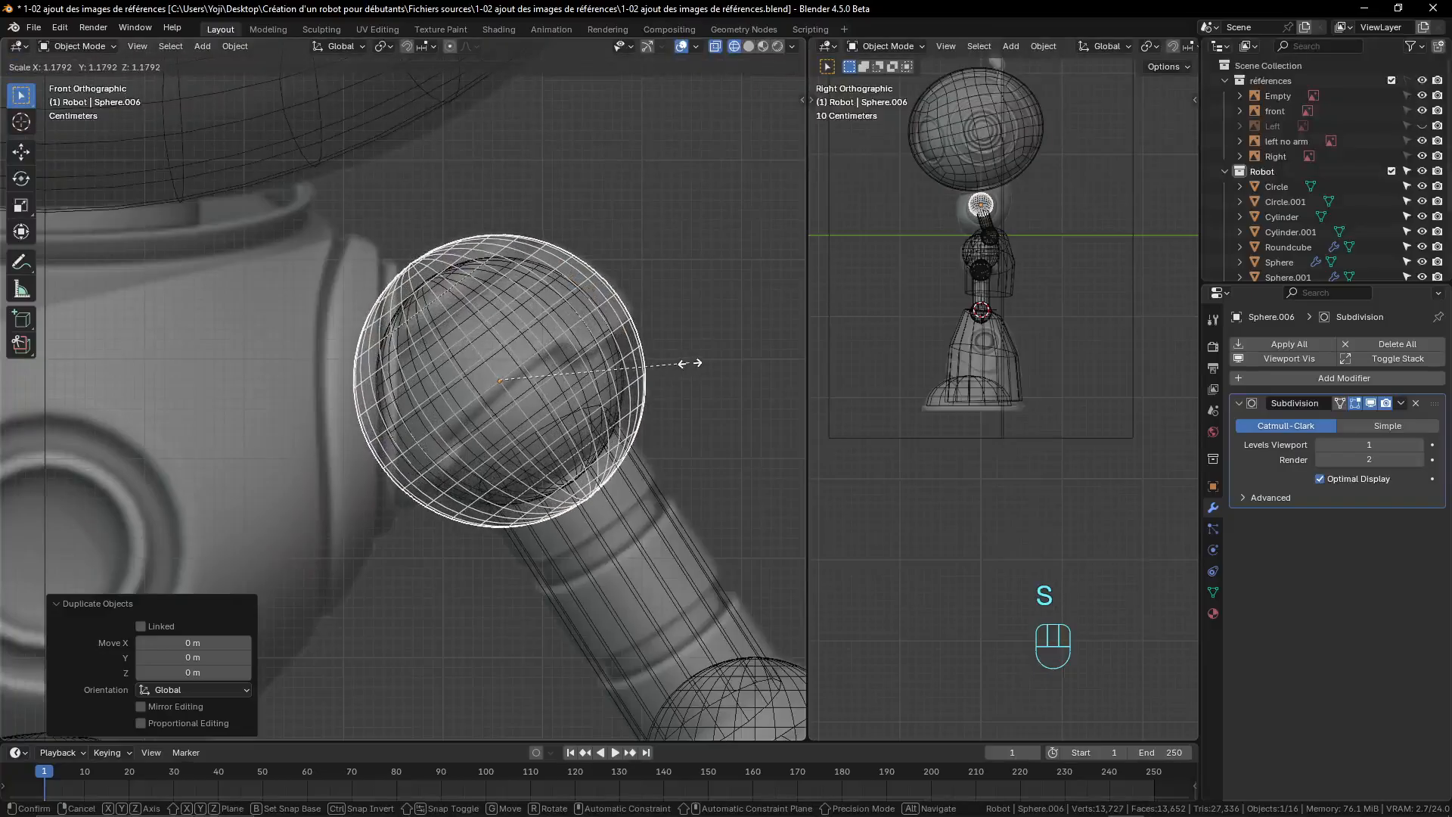
left_click(689, 363)
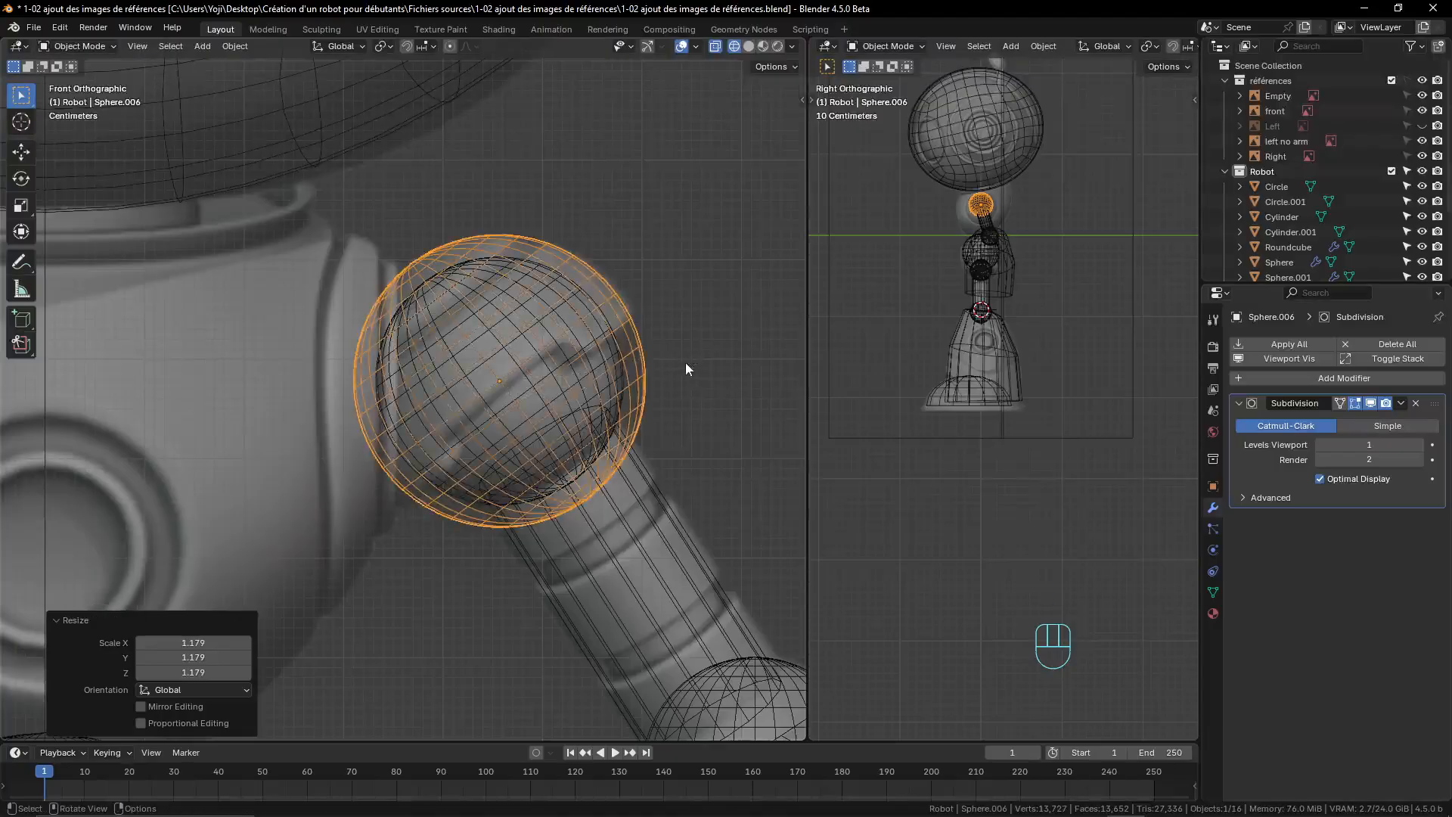
- In Edit Mode, examine which edge loops of the enlarged shoulder sphere line up with the cap's lower rim on the reference
key("Tab")
scroll(639, 481, "up", 2)
scroll(637, 469, "down", 2)
middle_click_drag(608, 395, 539, 384, "shift")
scroll(486, 376, "down", 1)
scroll(546, 354, "up", 1)
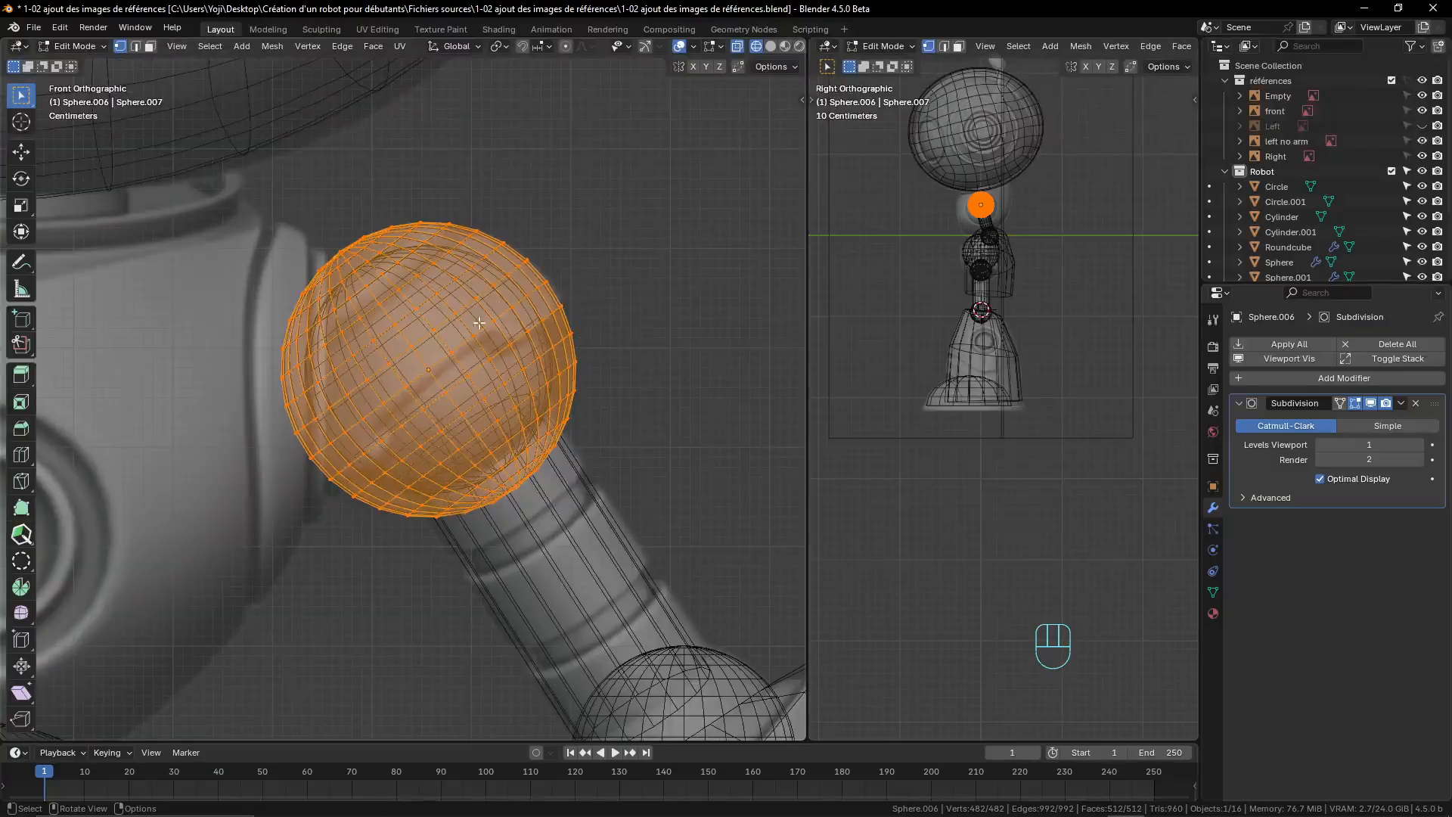
left_click(465, 343, "alt")
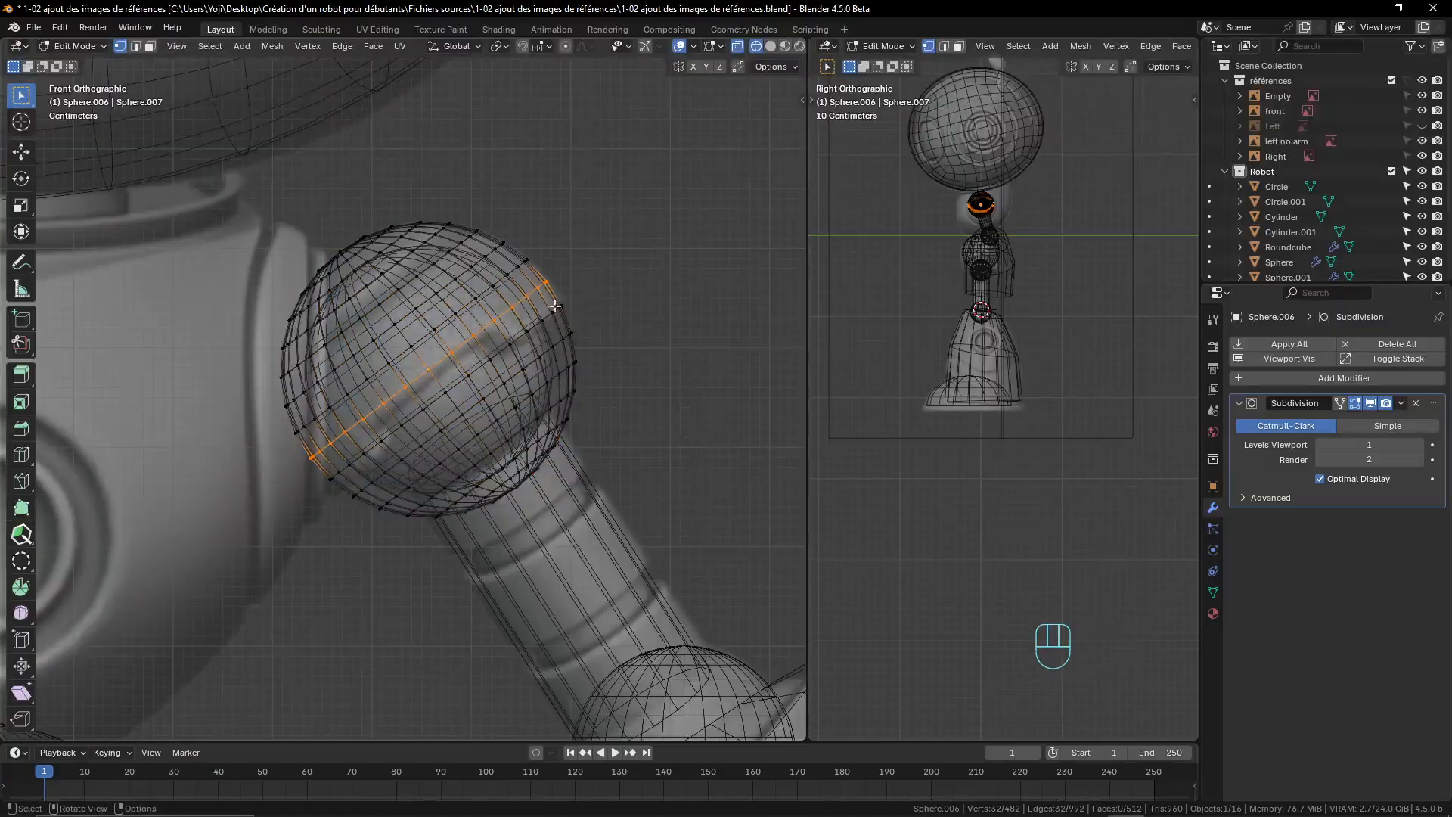
left_click(493, 392, "alt")
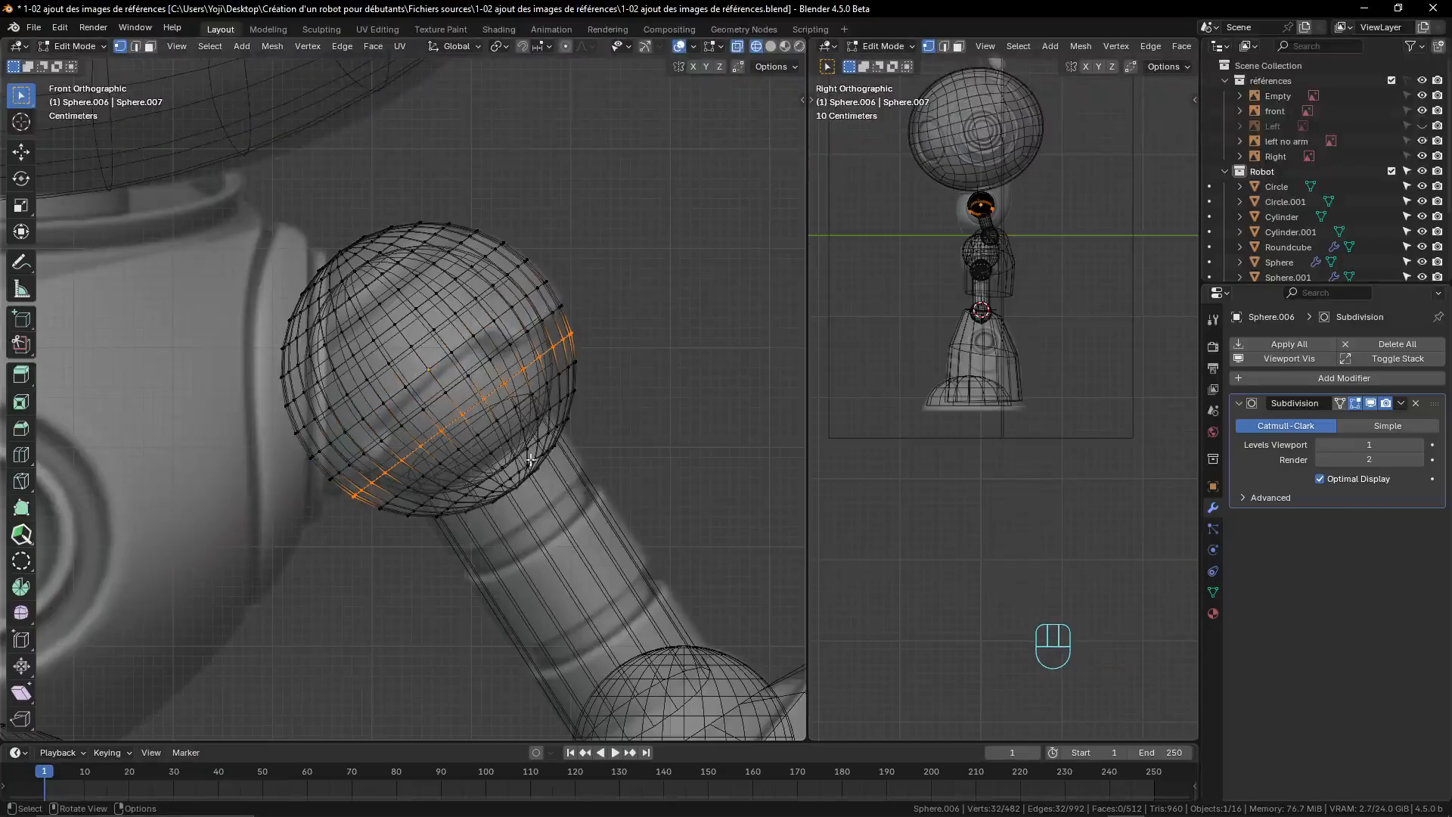
- Grow a selection seven times from the enlarged shoulder sphere's lower pole and delete those vertices, leaving a cap over the joint
scroll(549, 474, "up", 2)
left_click(568, 531)
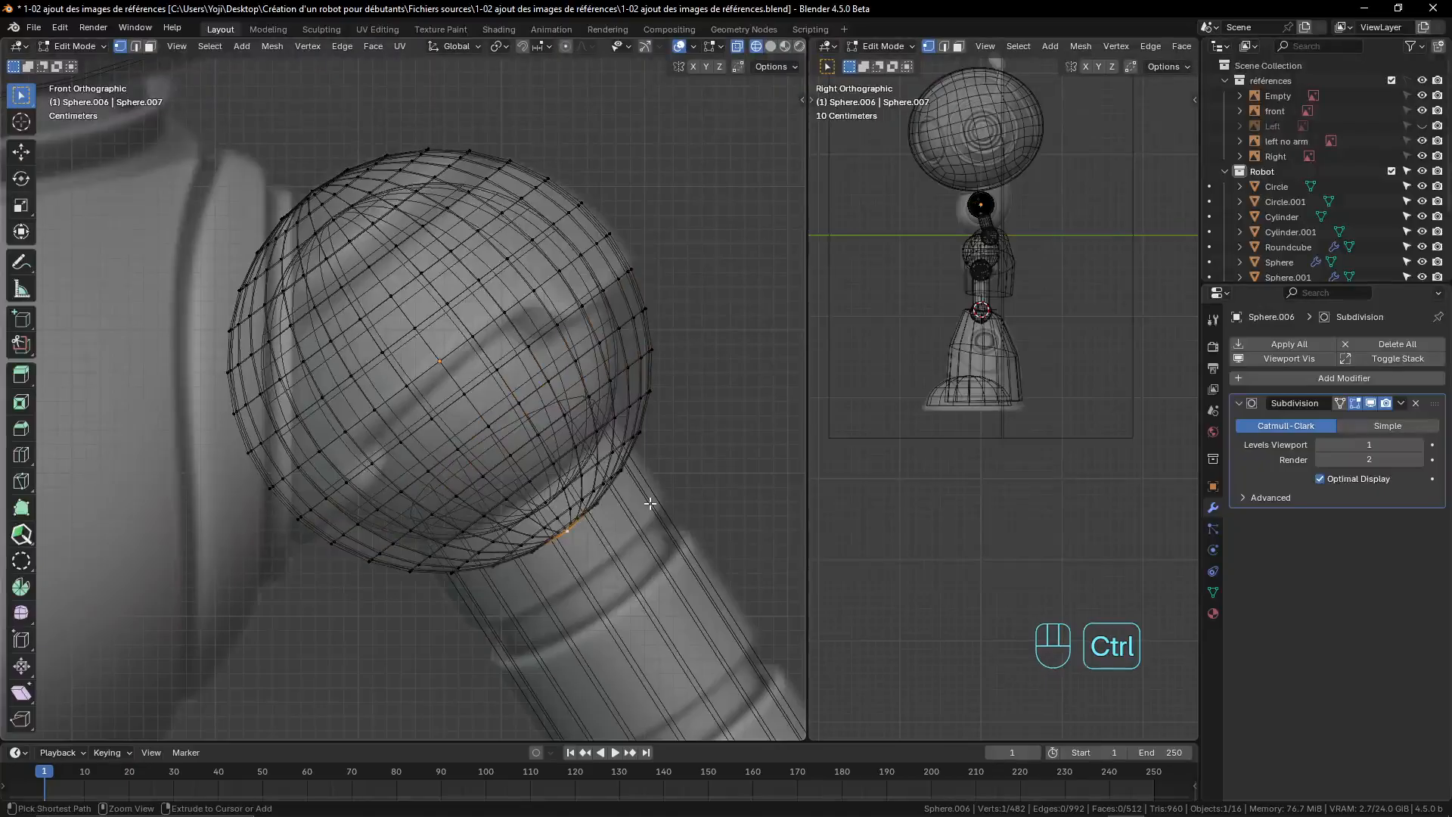
key("ctrl+KP_Add")
key("ctrl+KP_Add")
key("ctrl+KP_Add")
key("ctrl+KP_Add")
key("ctrl+KP_Add")
key("ctrl+KP_Add")
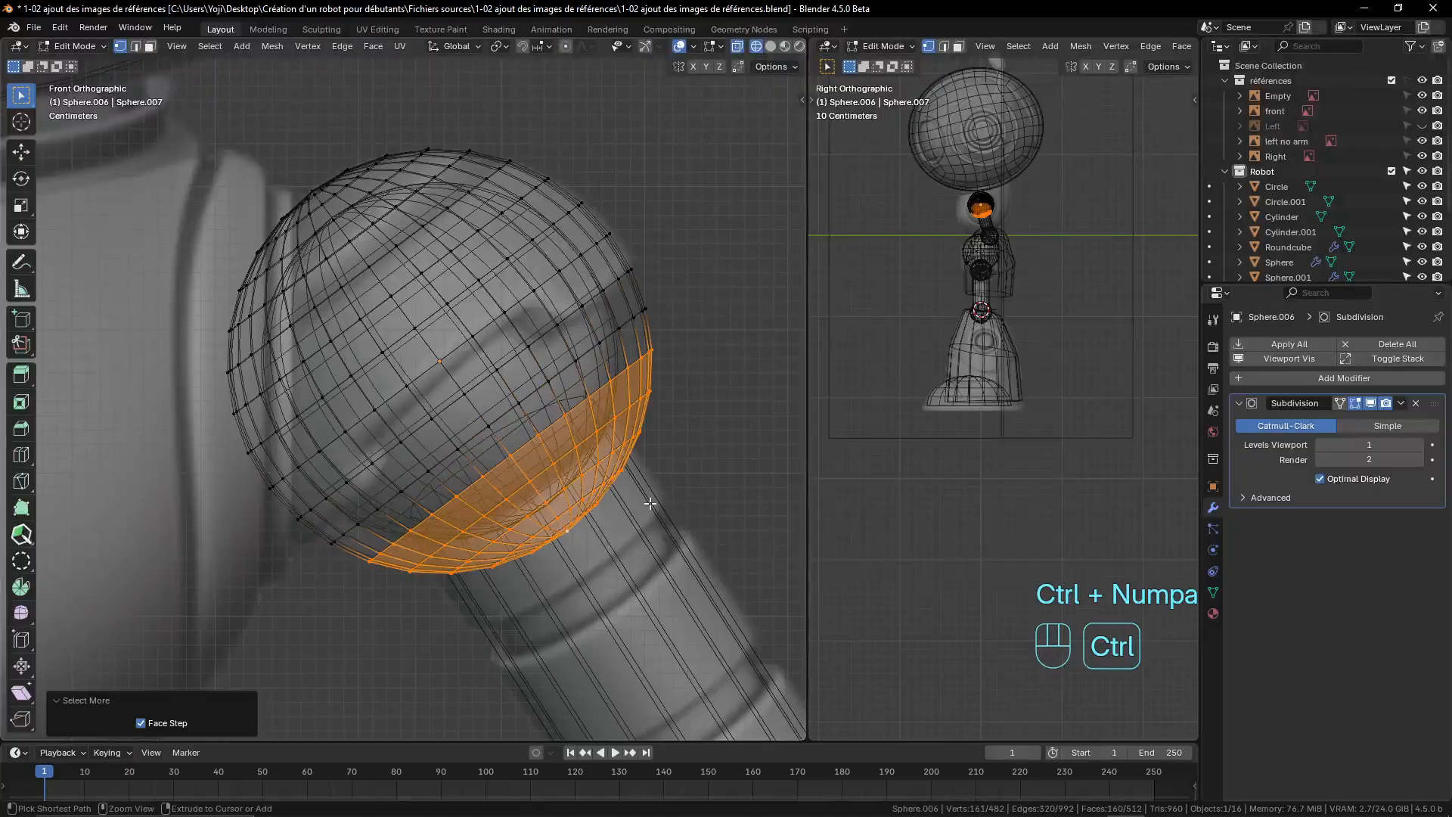
key("ctrl+KP_Add")
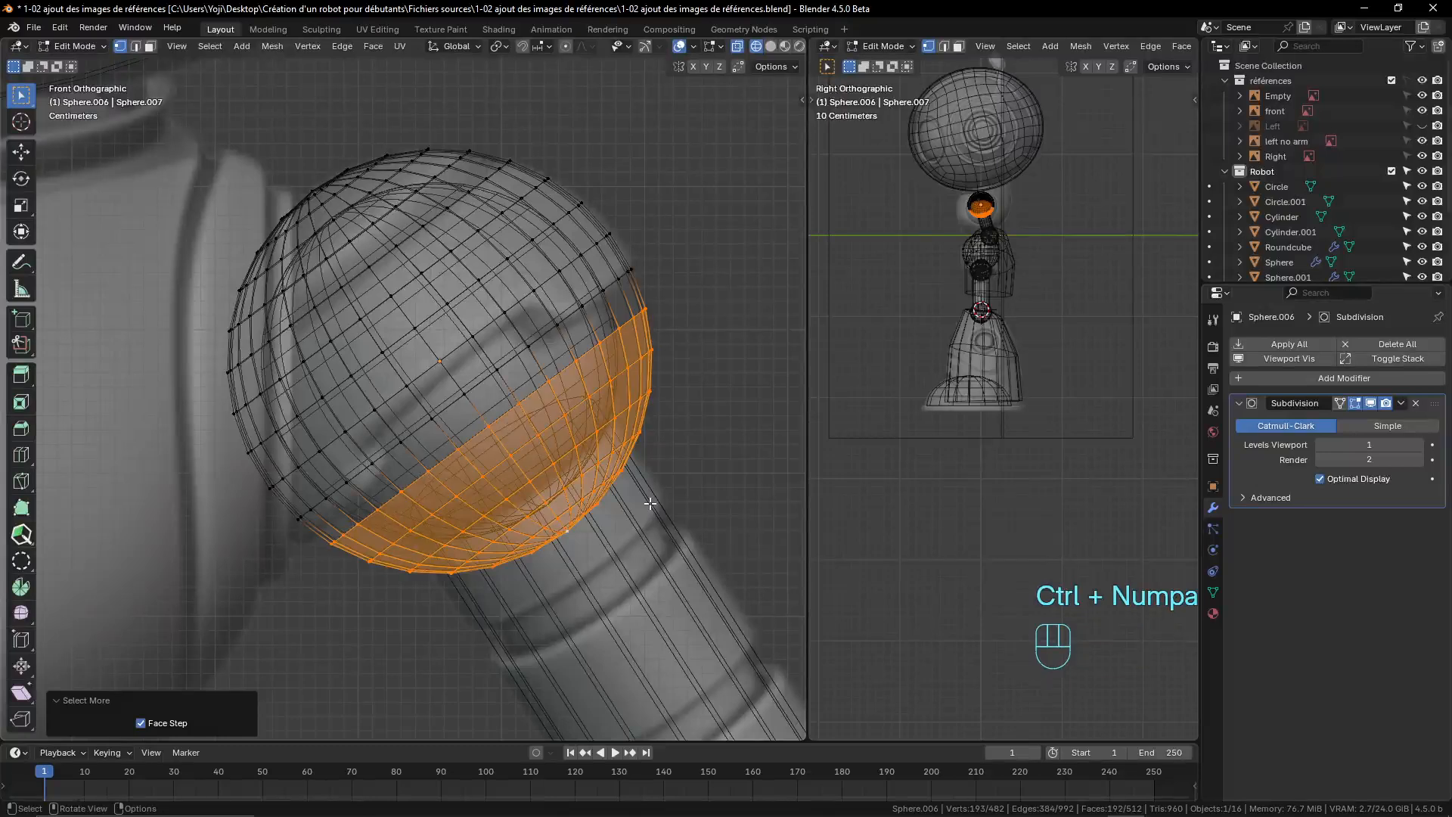
key("x")
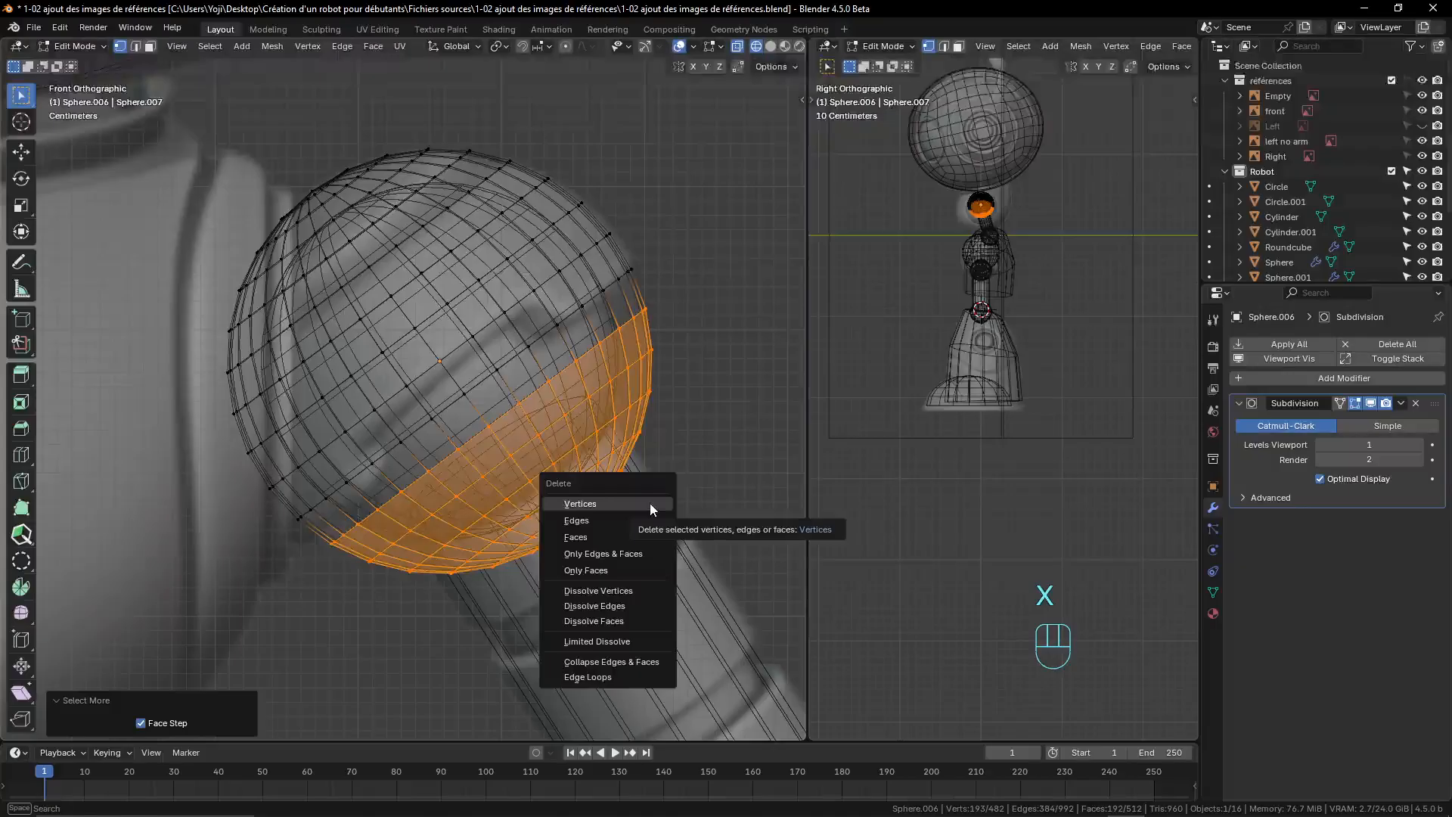
left_click(651, 502)
scroll(563, 421, "down", 3)
scroll(566, 422, "up", 2)
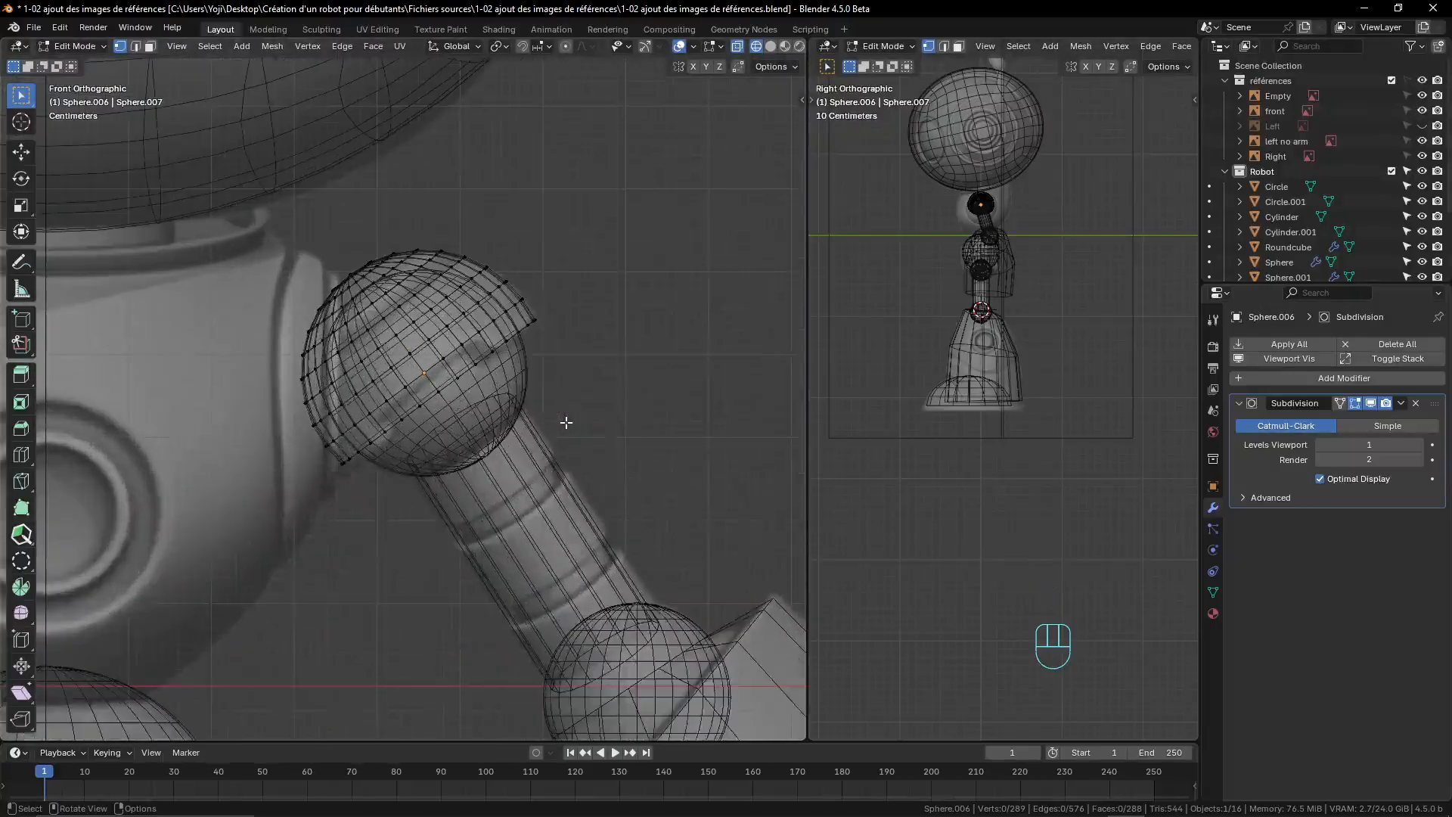
scroll(566, 422, "up", 3)
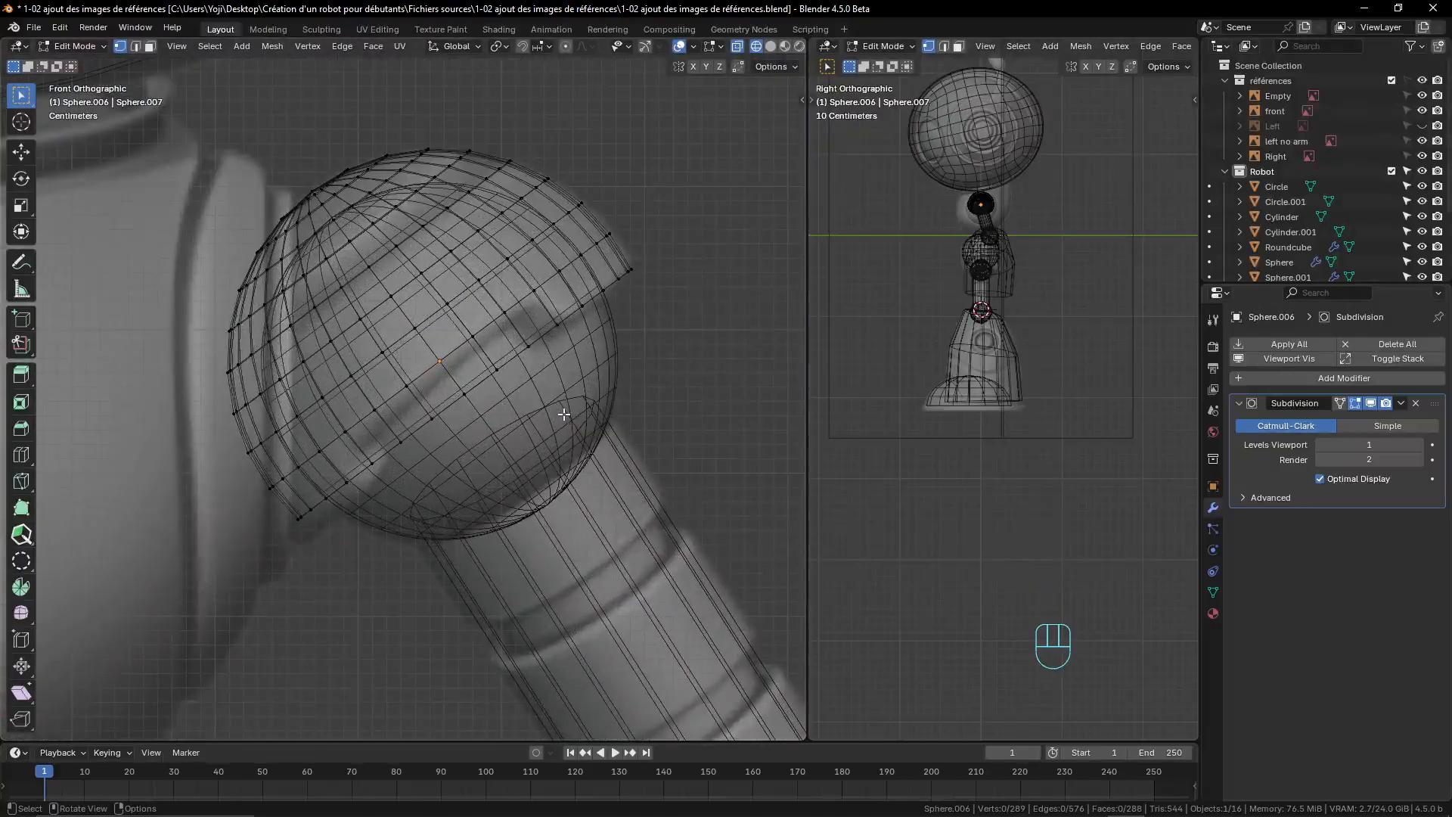
left_click(533, 346)
key("z")
key("z")
left_click(603, 375)
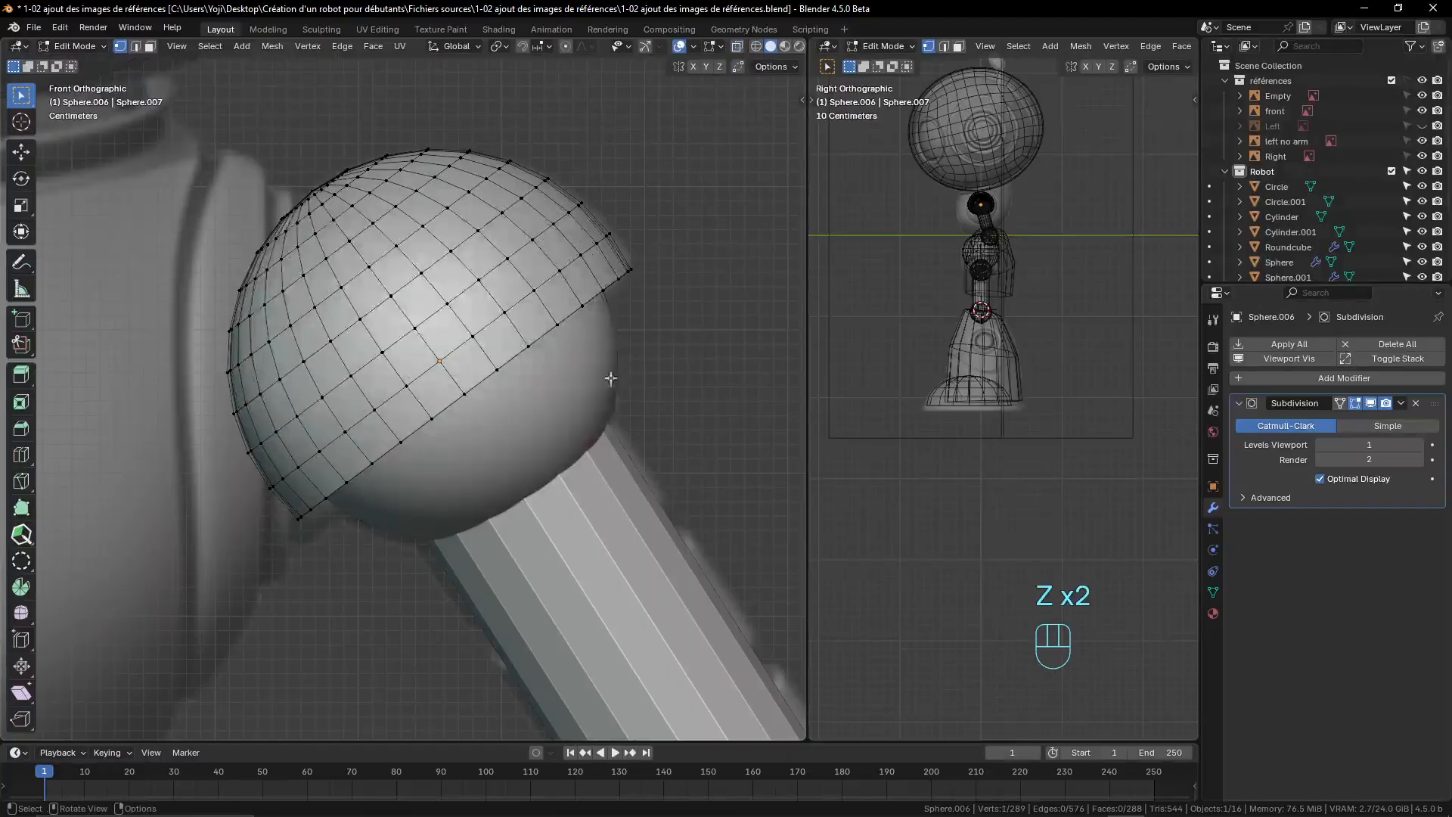
left_click(497, 370, "shift")
left_click(463, 393, "shift")
key("z")
key("z")
left_click(416, 392)
left_click(432, 420, "shift")
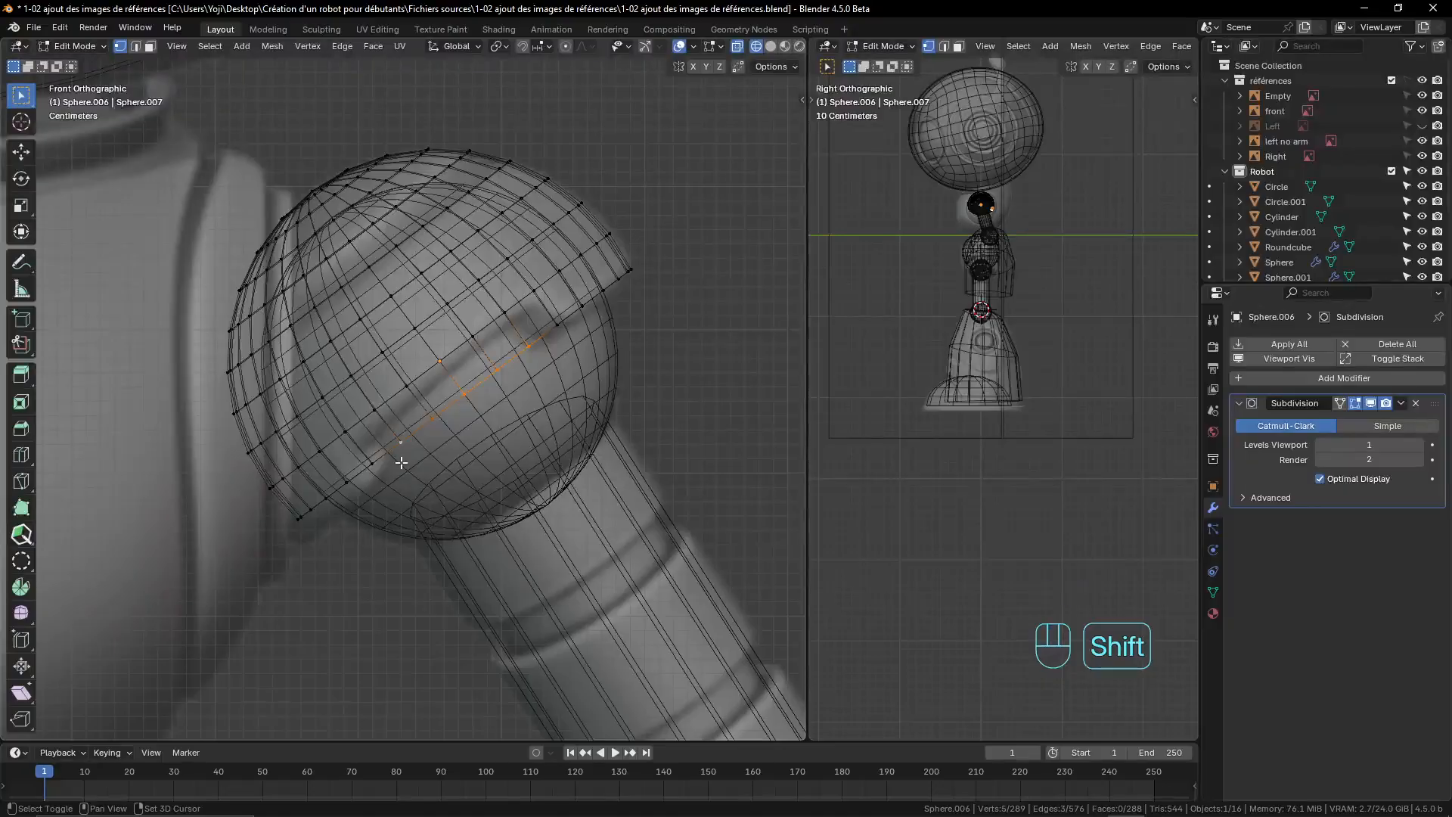
scroll(496, 390, "down", 2)
scroll(497, 389, "up", 2)
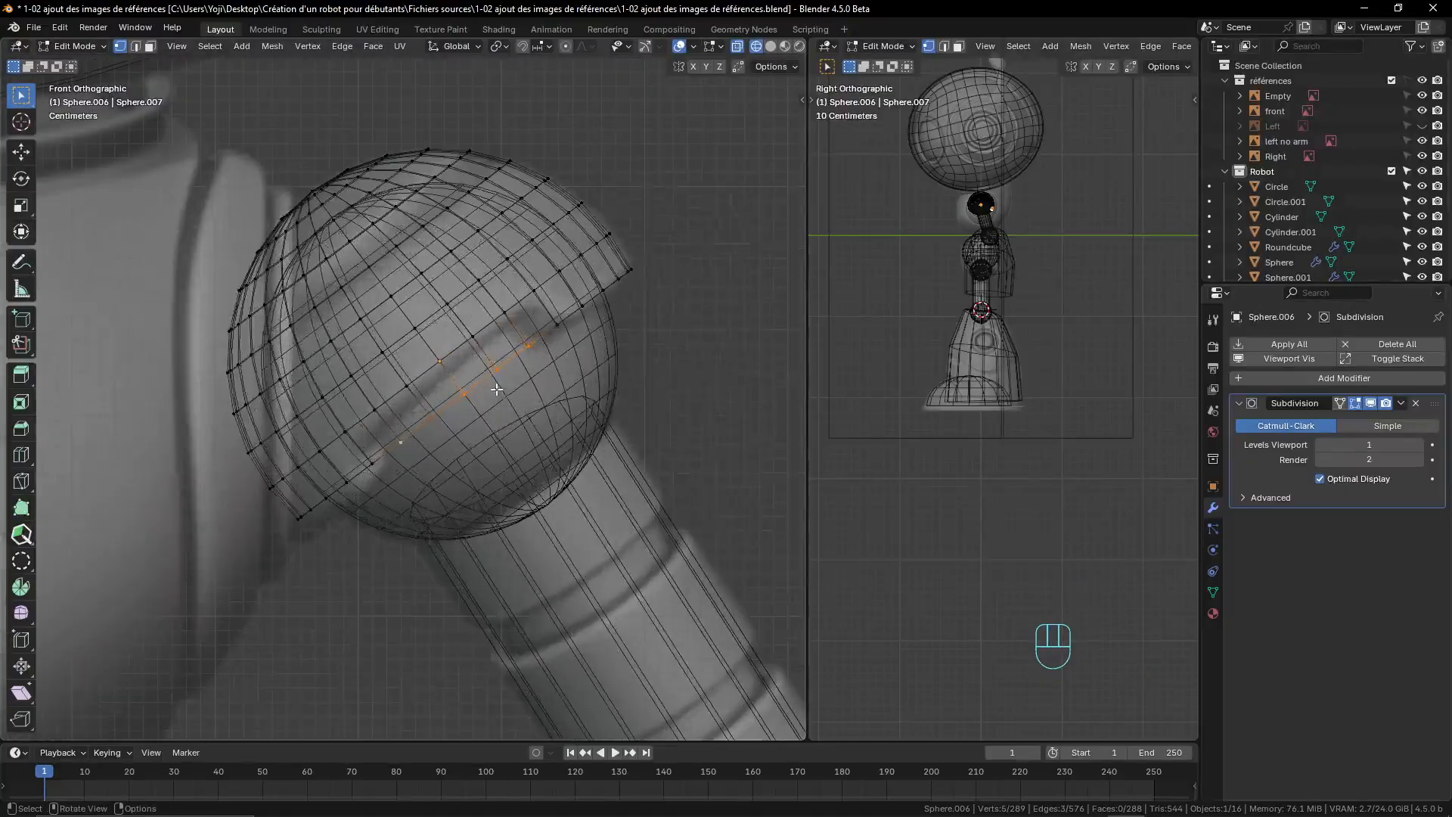
key("c")
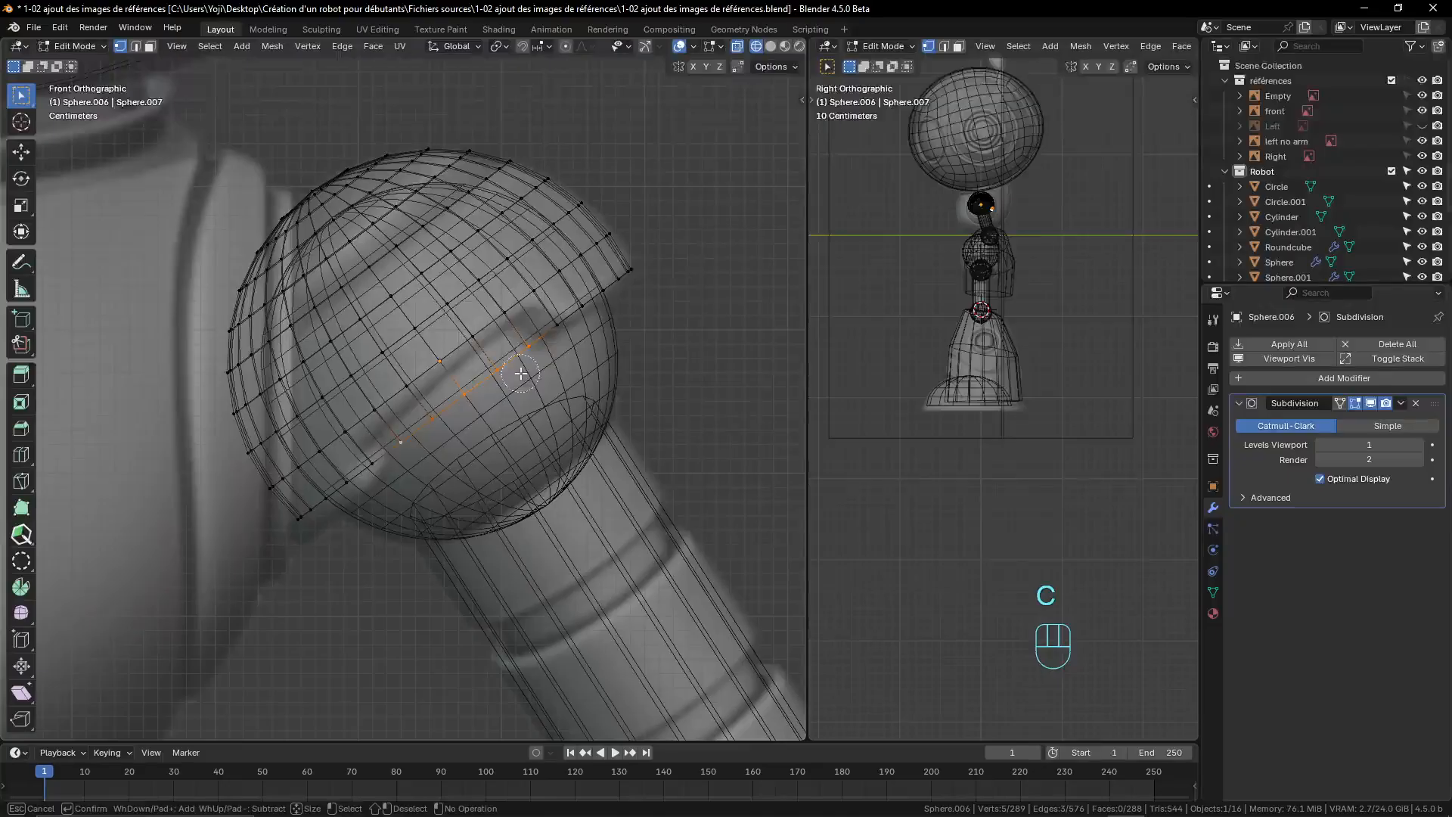
left_click_drag(534, 352, 412, 438)
right_click(406, 442)
left_click(534, 353)
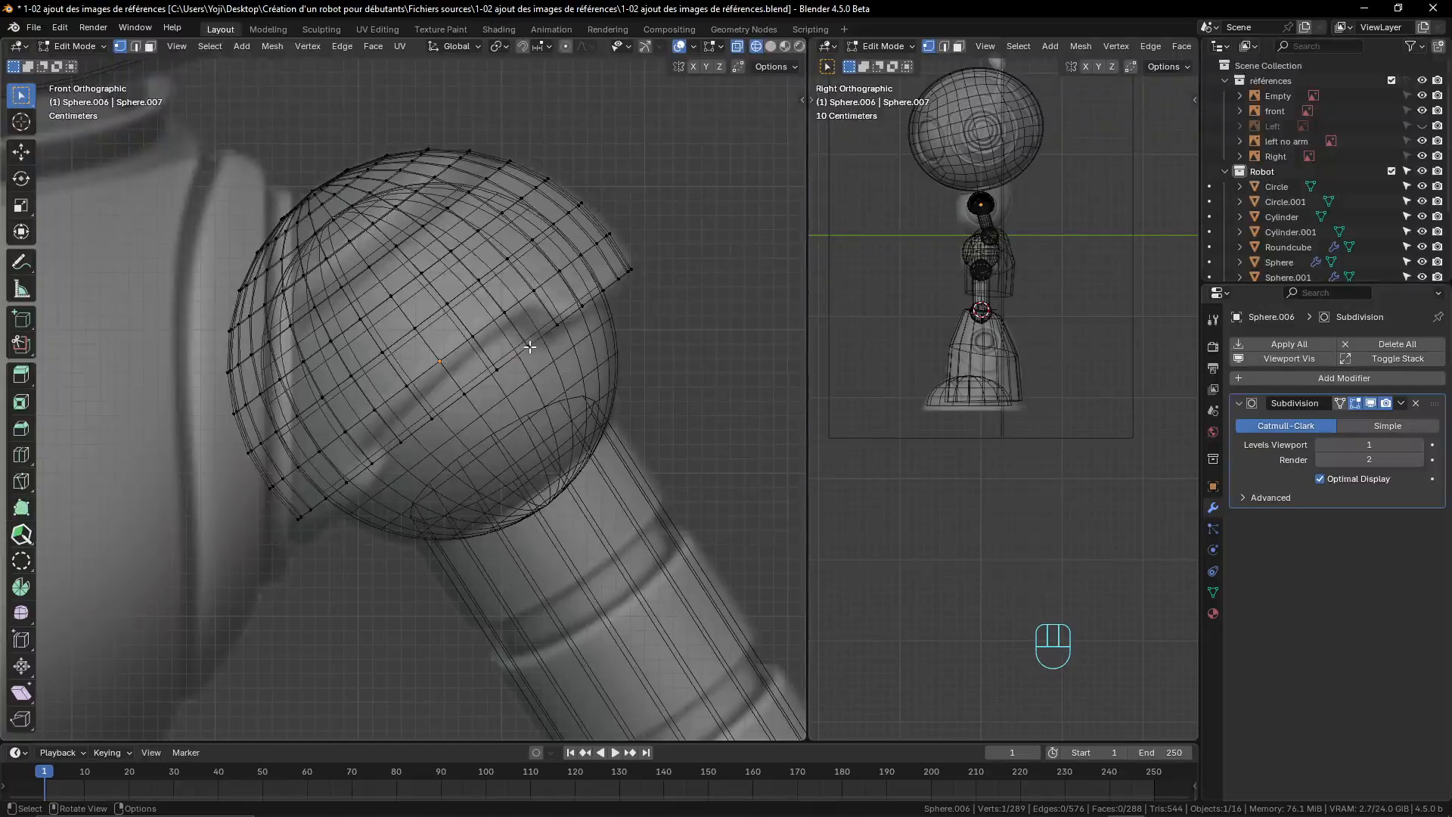
- Circle-select the front and back vertices along the middle of the shoulder cap's lower rim and delete them to form the notch
mouse_move(19, 96)
left_mouse_down()
mouse_move(76, 120)
mouse_move(79, 161)
left_mouse_up()
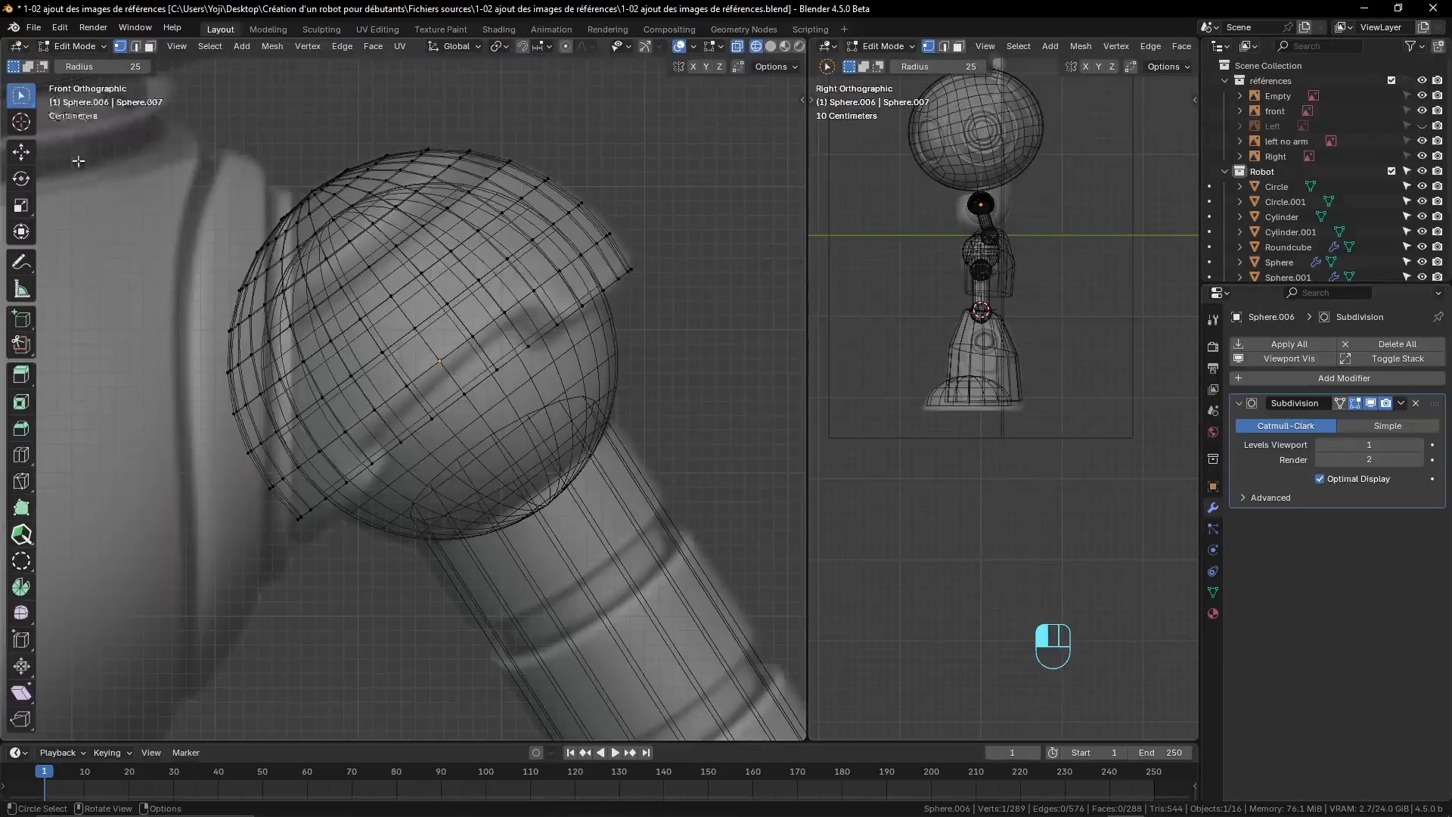
left_click_drag(531, 349, 413, 432)
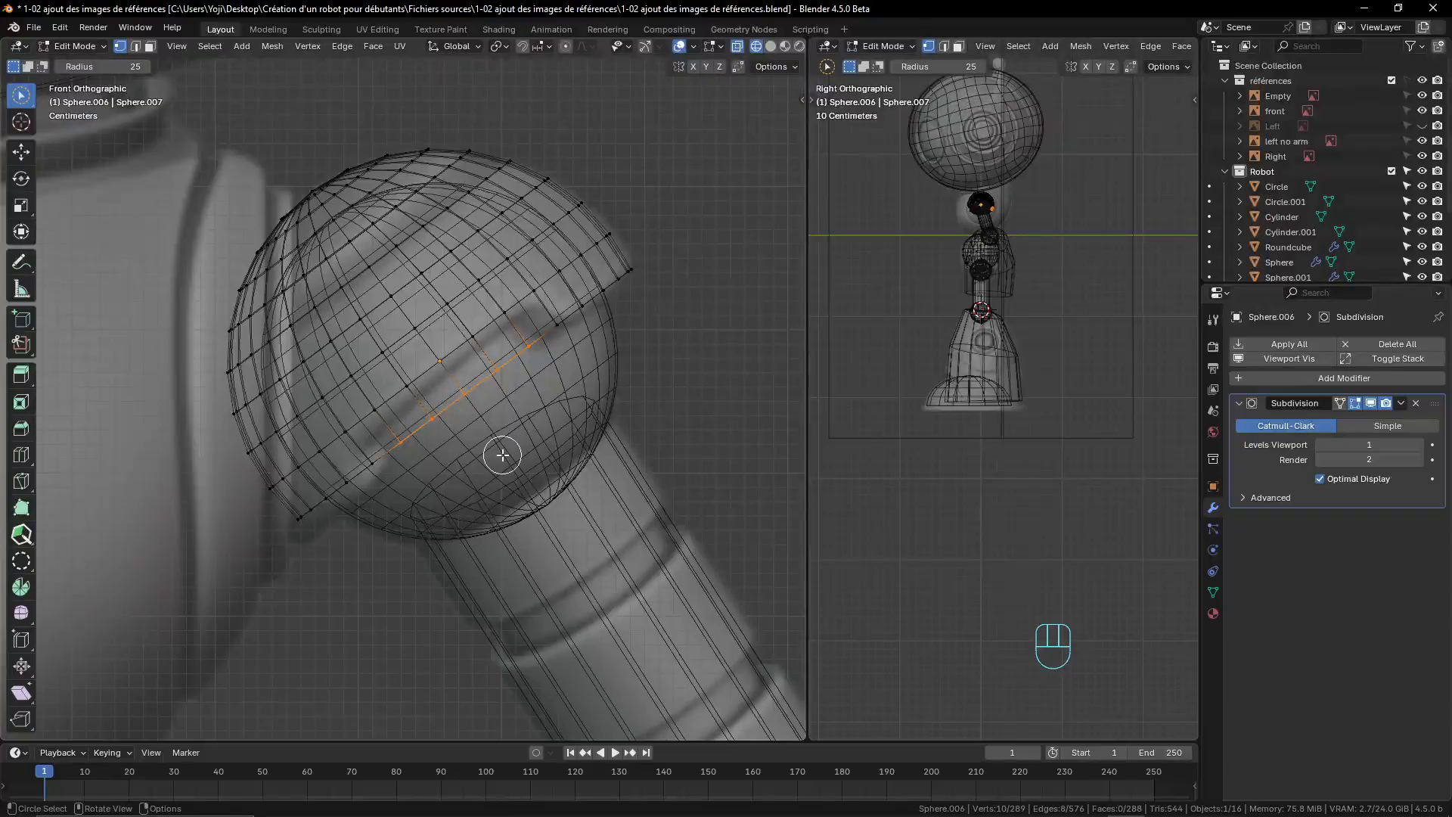
key("x")
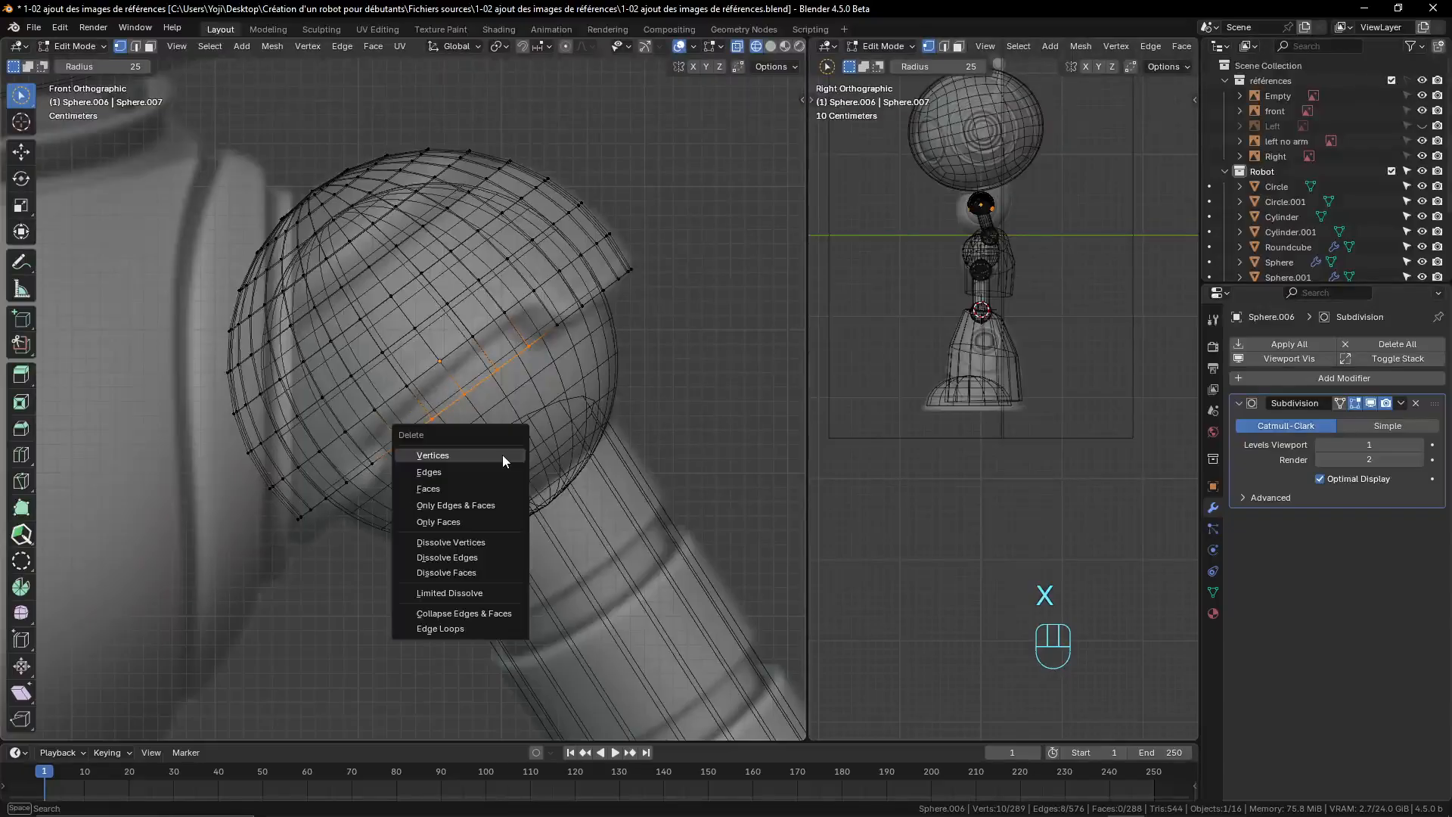
left_click(503, 455)
scroll(502, 438, "down", 2)
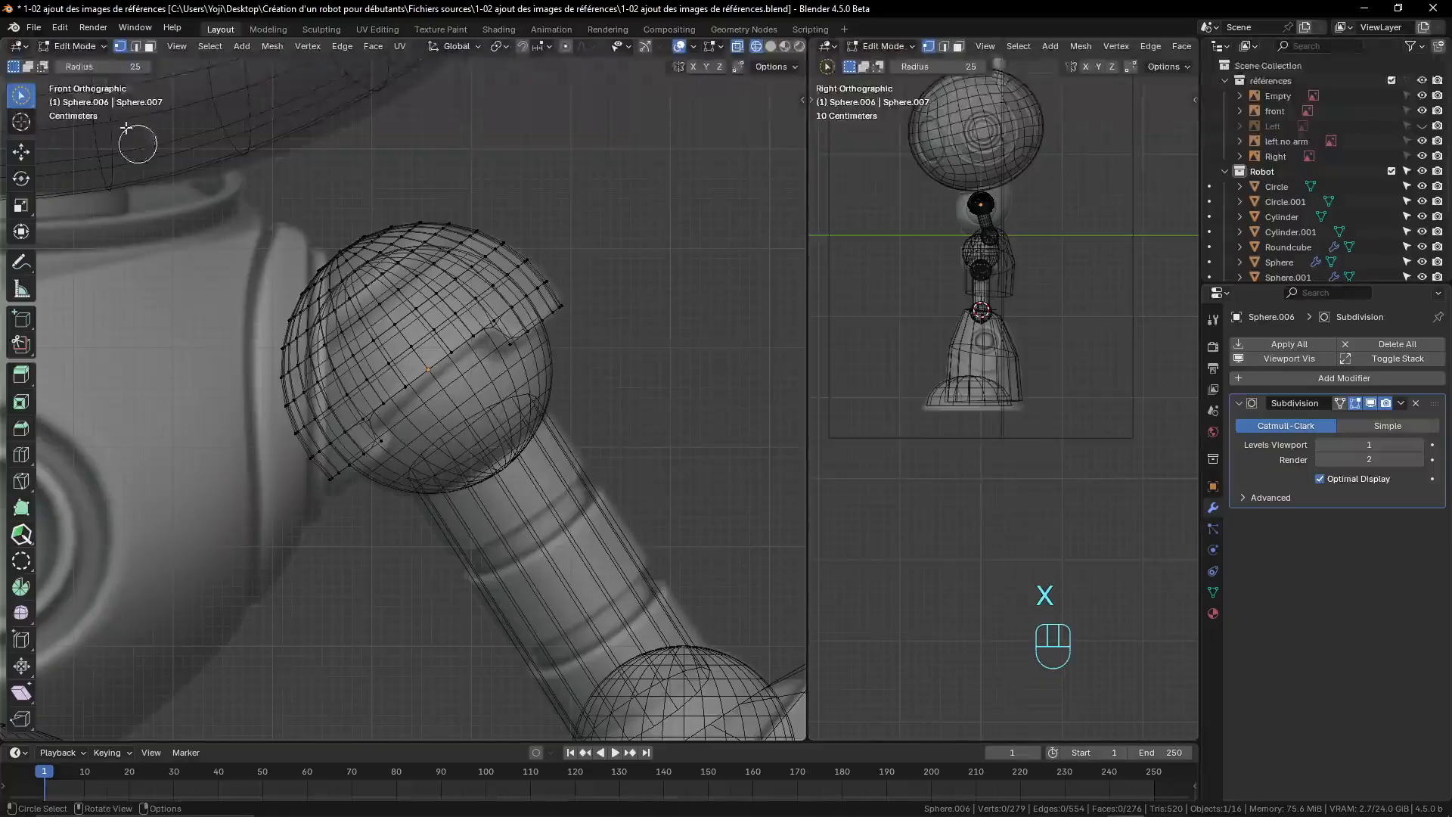
- Return to Object Mode, switch the front viewport to solid shading and inspect the shoulder cap from an angle
left_click(89, 49)
left_click(83, 61)
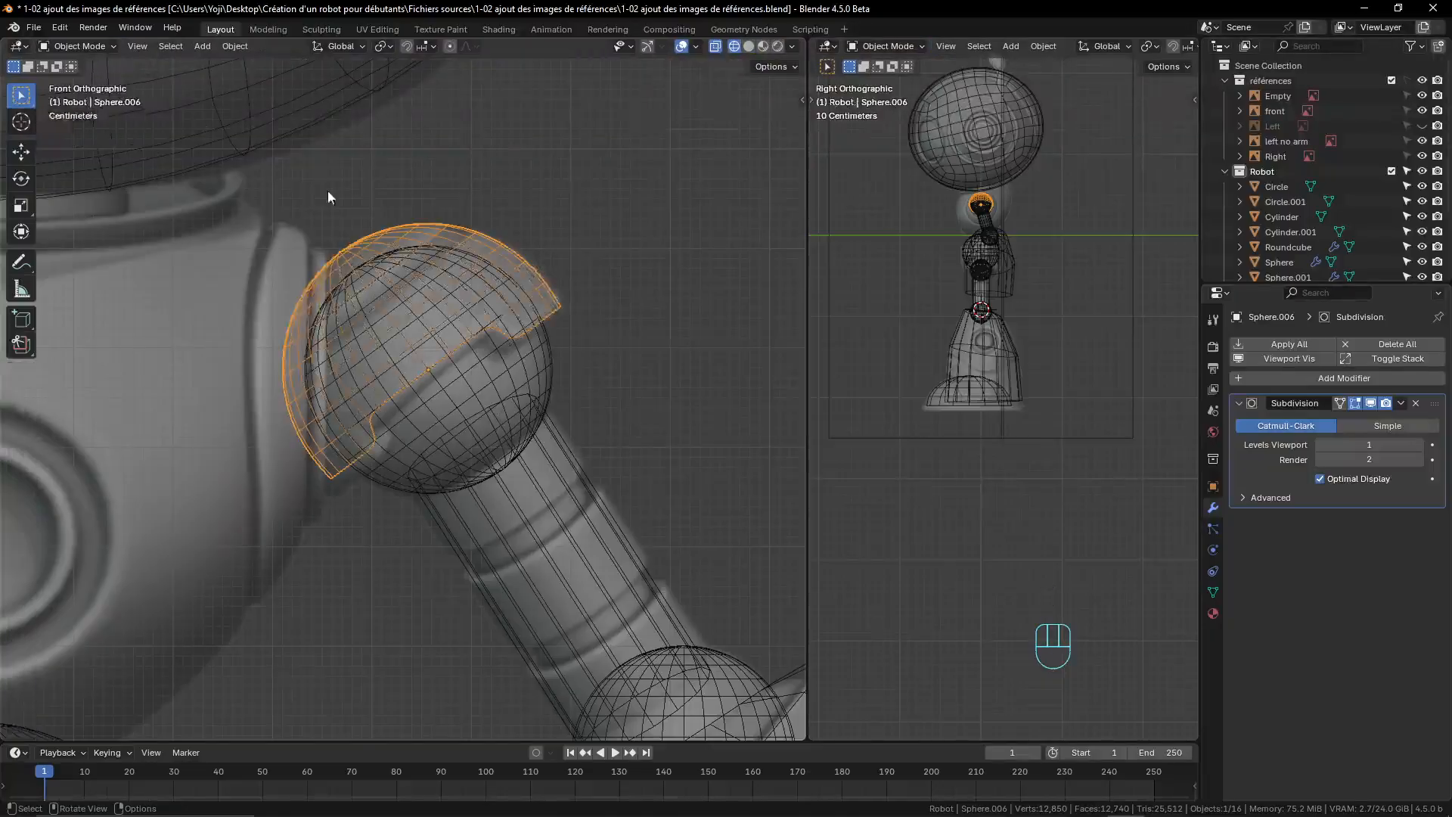
scroll(466, 270, "down", 3)
key("z")
left_click(573, 312)
scroll(573, 306, "down", 5)
middle_click_drag(574, 306, 516, 377)
scroll(478, 530, "up", 3)
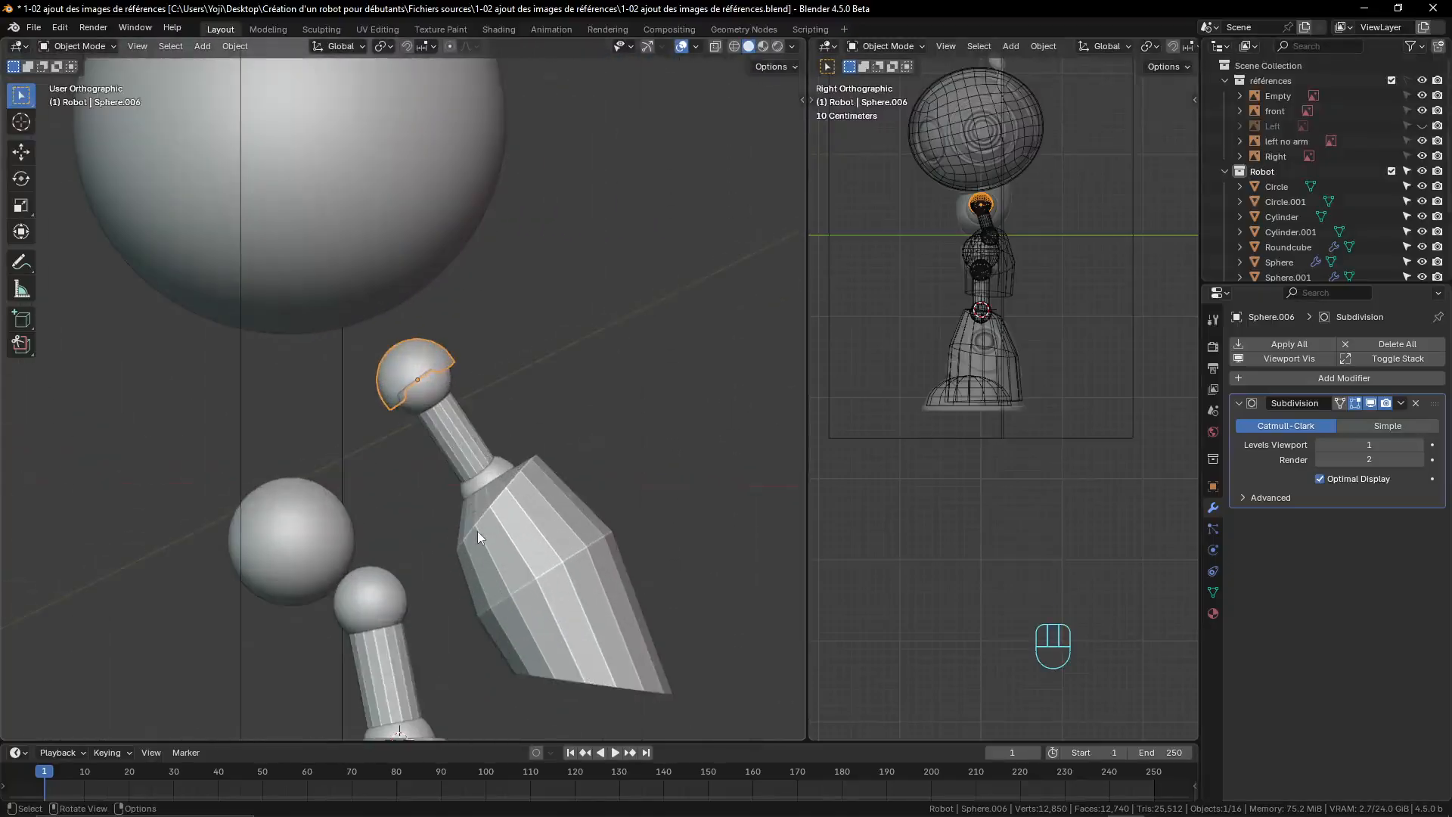
middle_click_drag(478, 531, 552, 421, "shift")
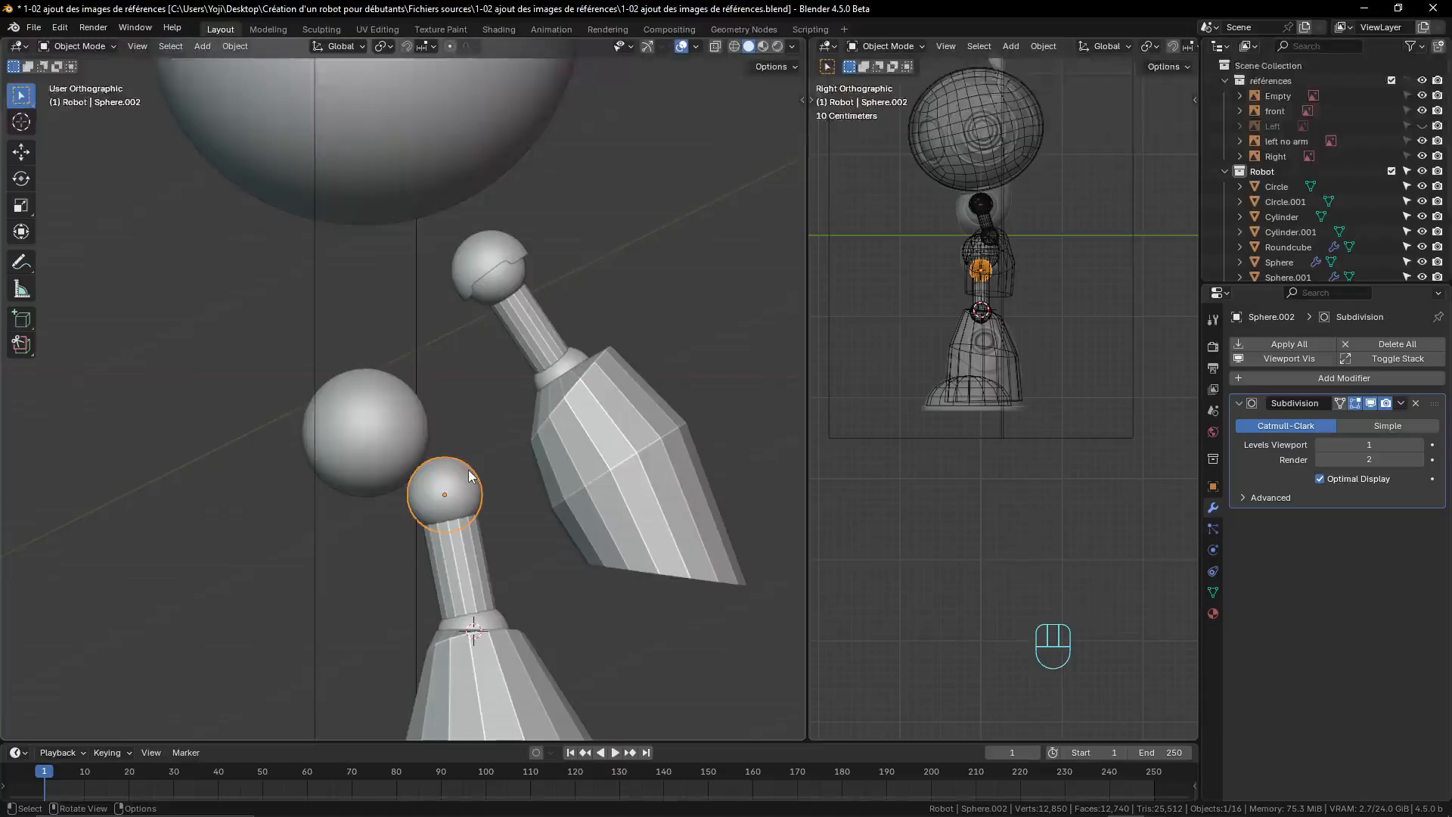
- In front view, duplicate the hip sphere atop the leg in place and scale the copy uniformly to about 1.18
key("KP_1")
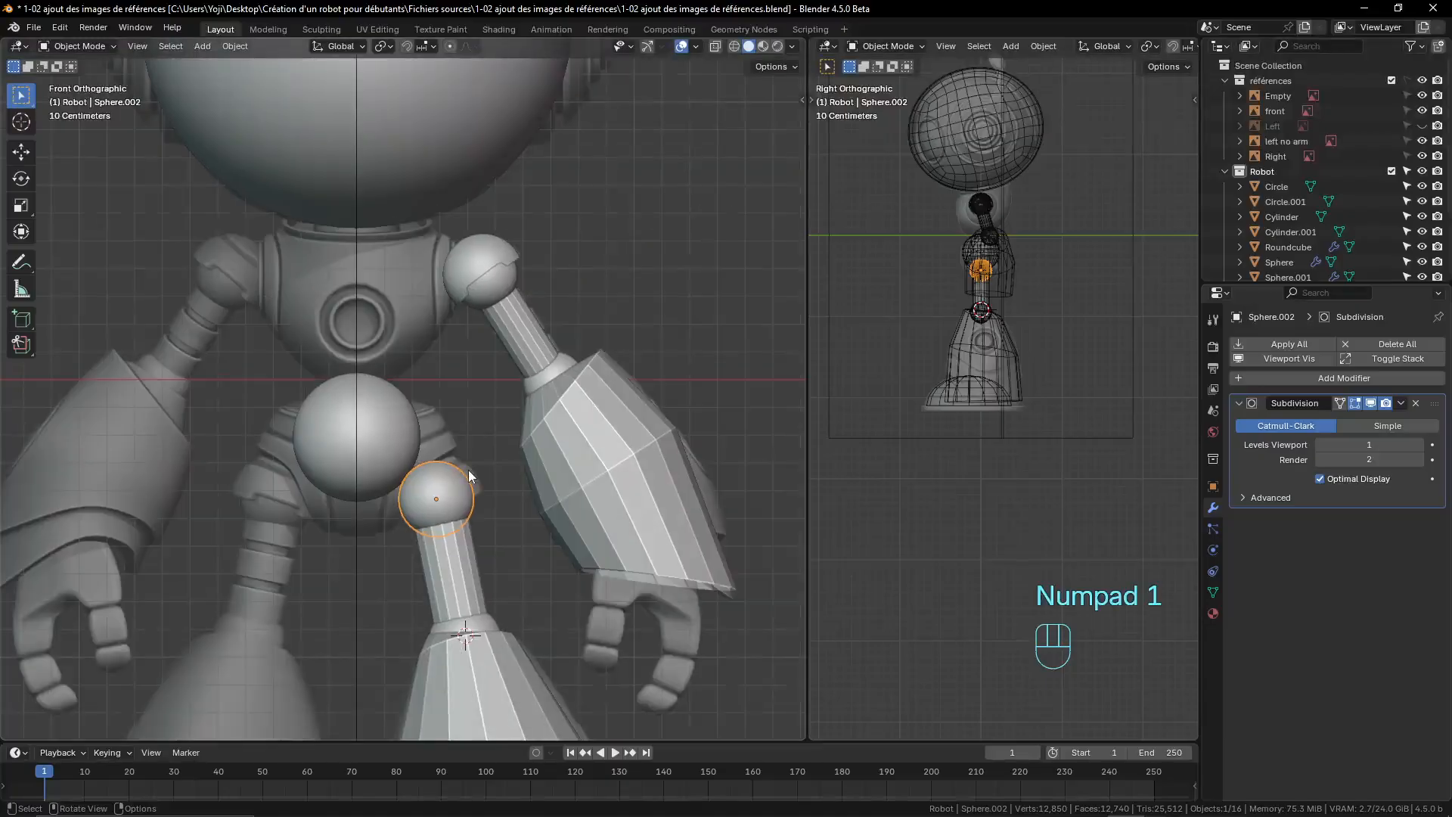
key("Tab")
scroll(512, 542, "up", 4)
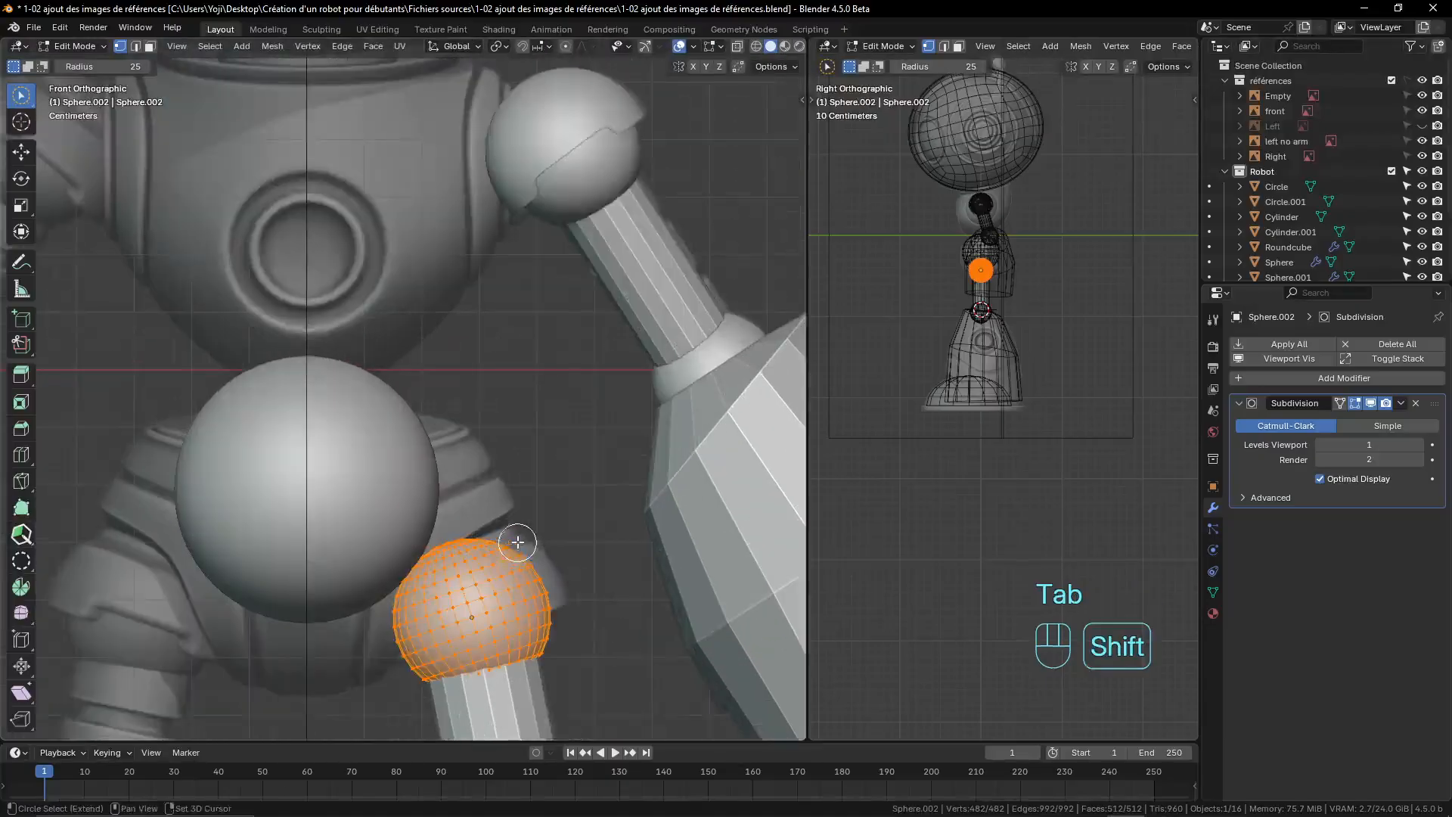
middle_click_drag(519, 542, 509, 346, "shift")
key("Tab")
scroll(510, 347, "down", 4)
scroll(510, 354, "up", 6)
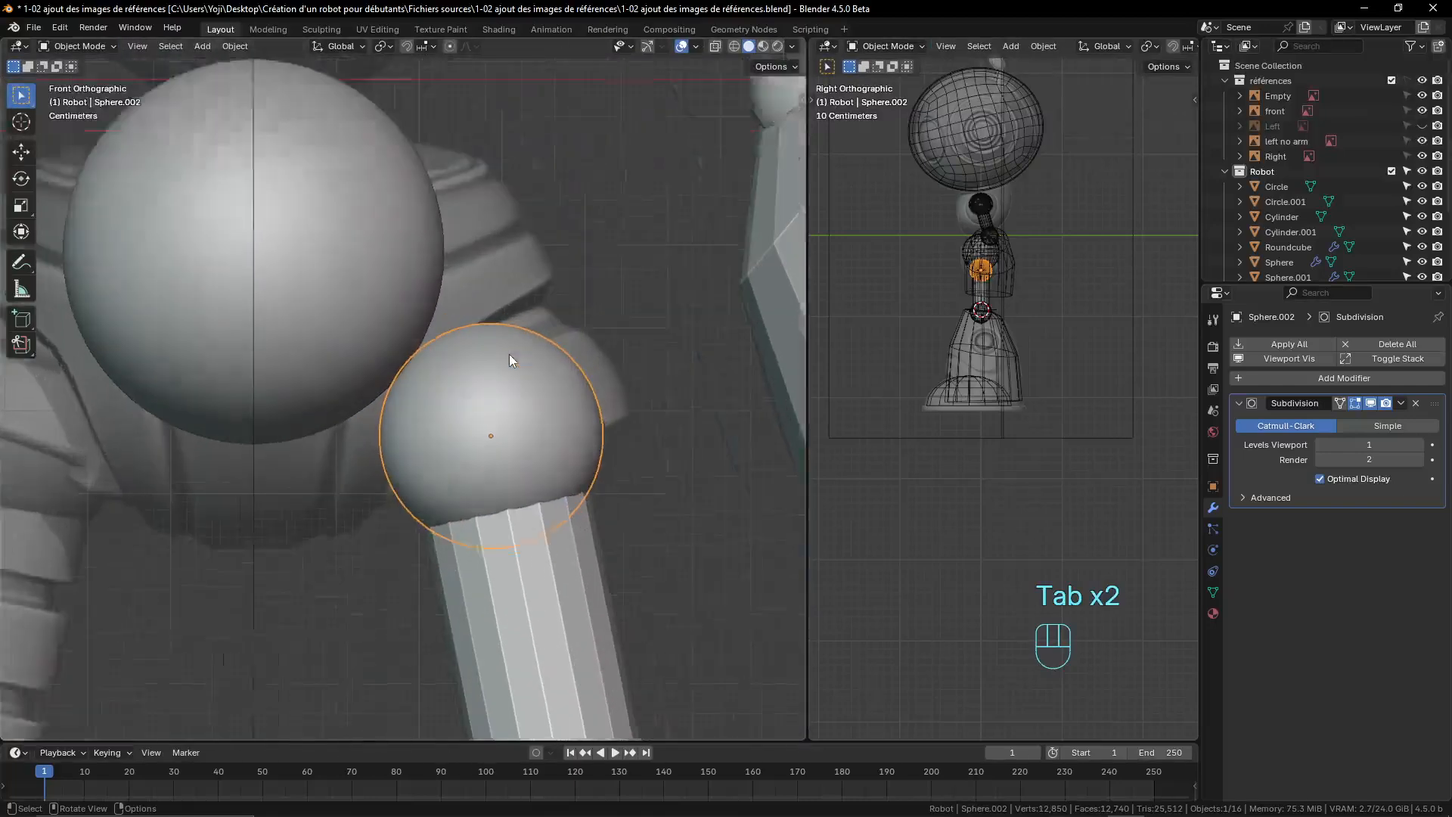
key("shift+d")
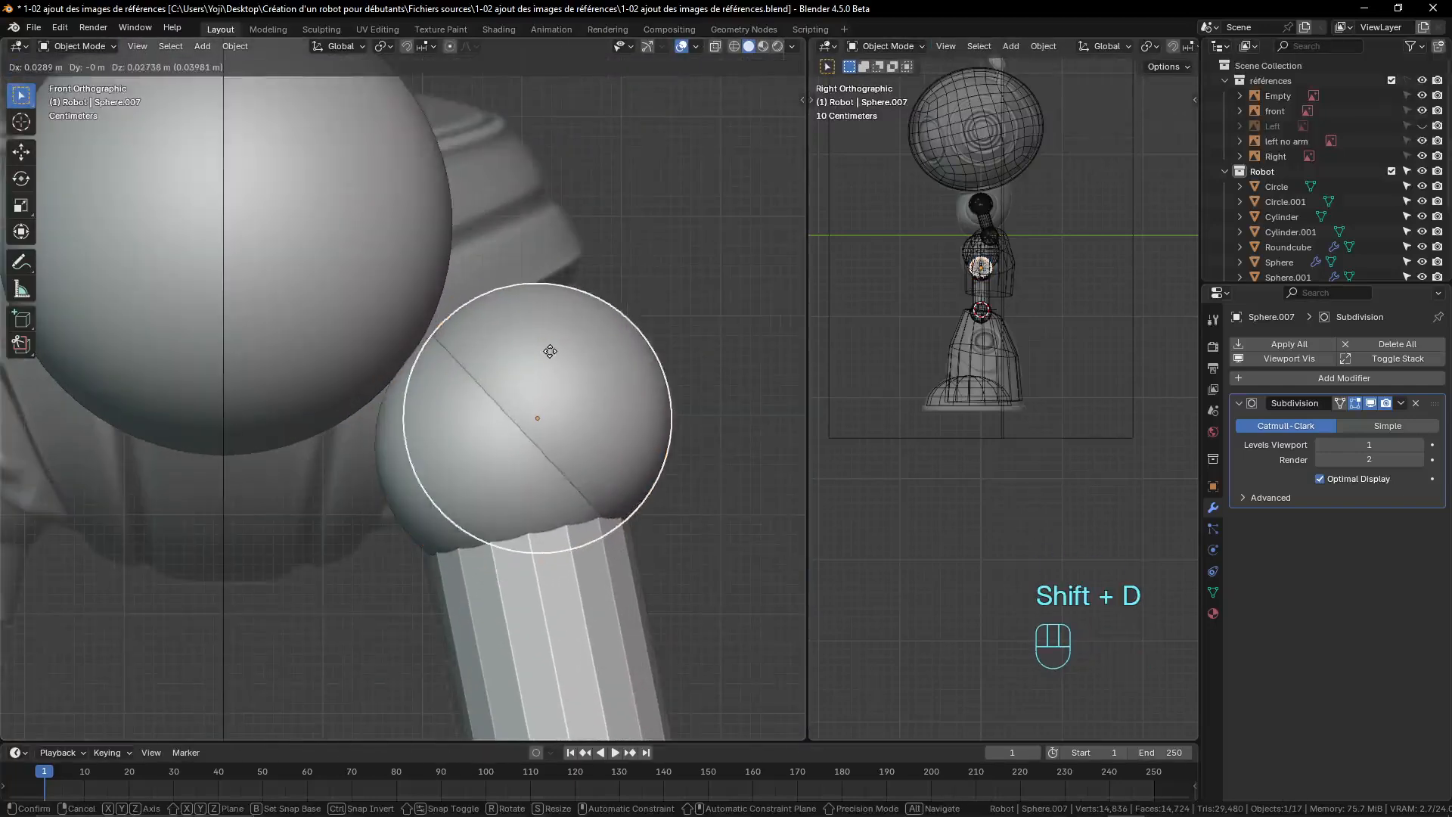
right_click(550, 350)
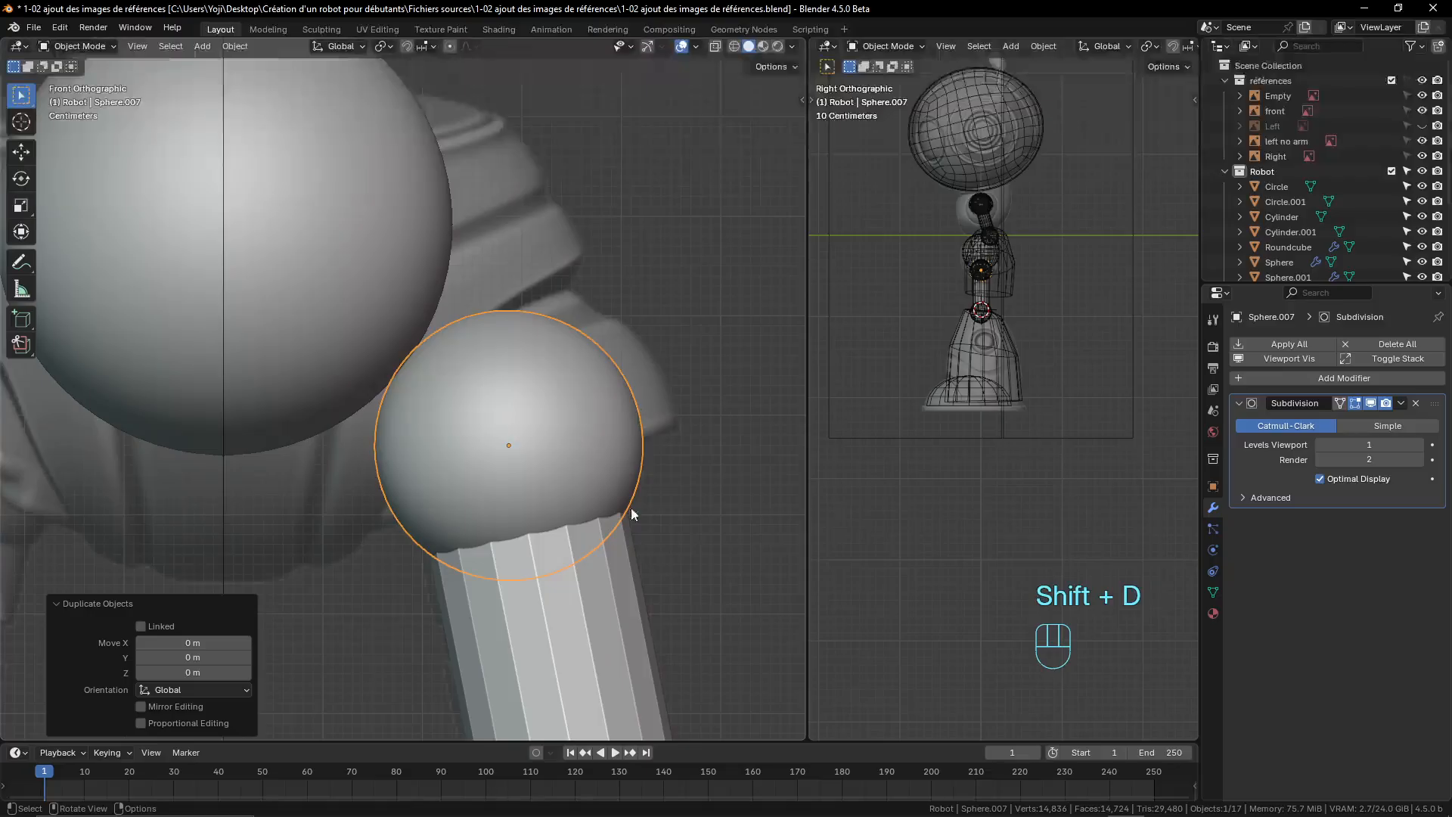
key("s")
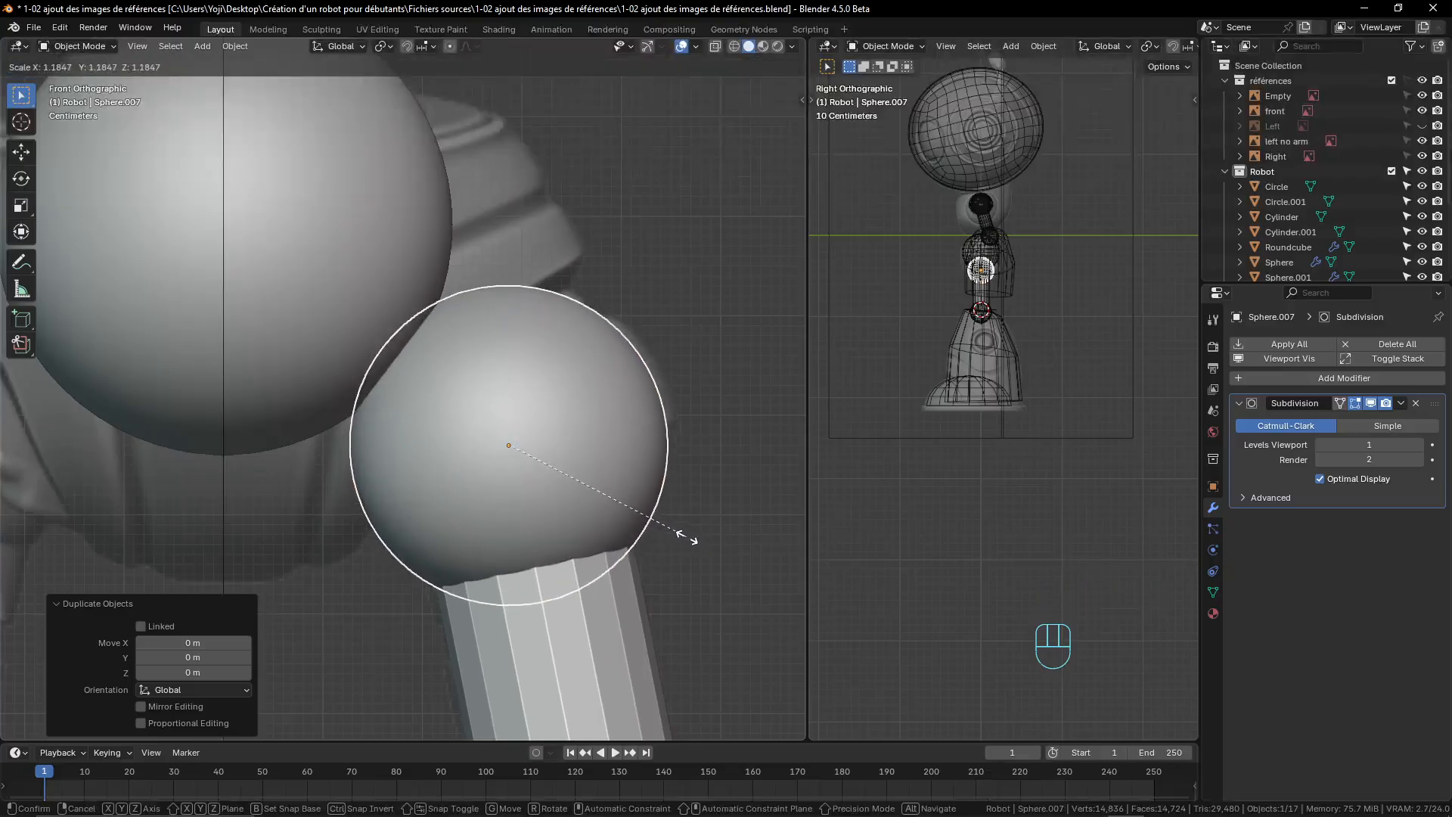
left_click(687, 516)
- In wireframe Edit Mode, grow a selection six times from the enlarged hip sphere's lower pole and delete those vertices, leaving a cap
key("Tab")
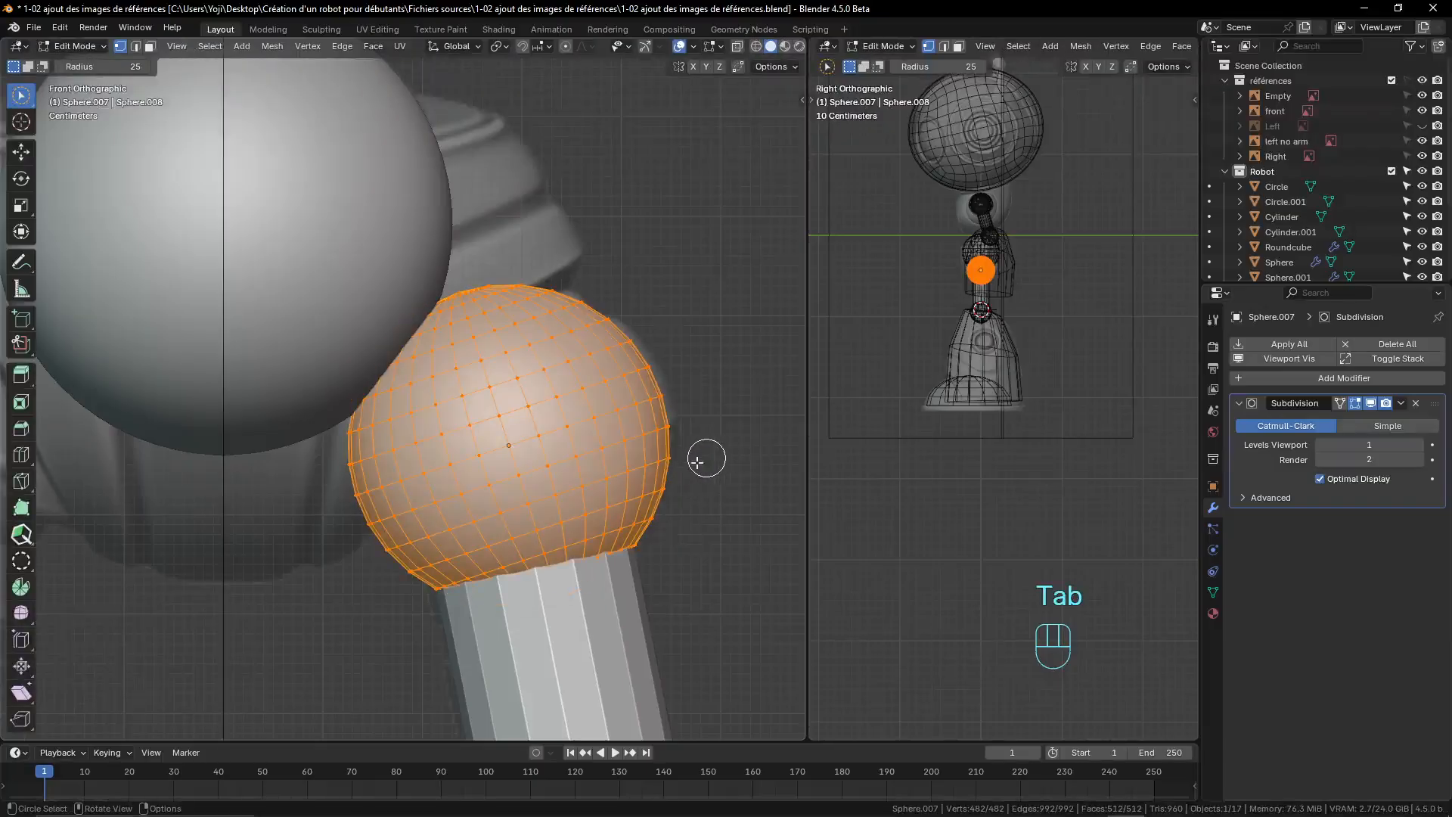
key("z")
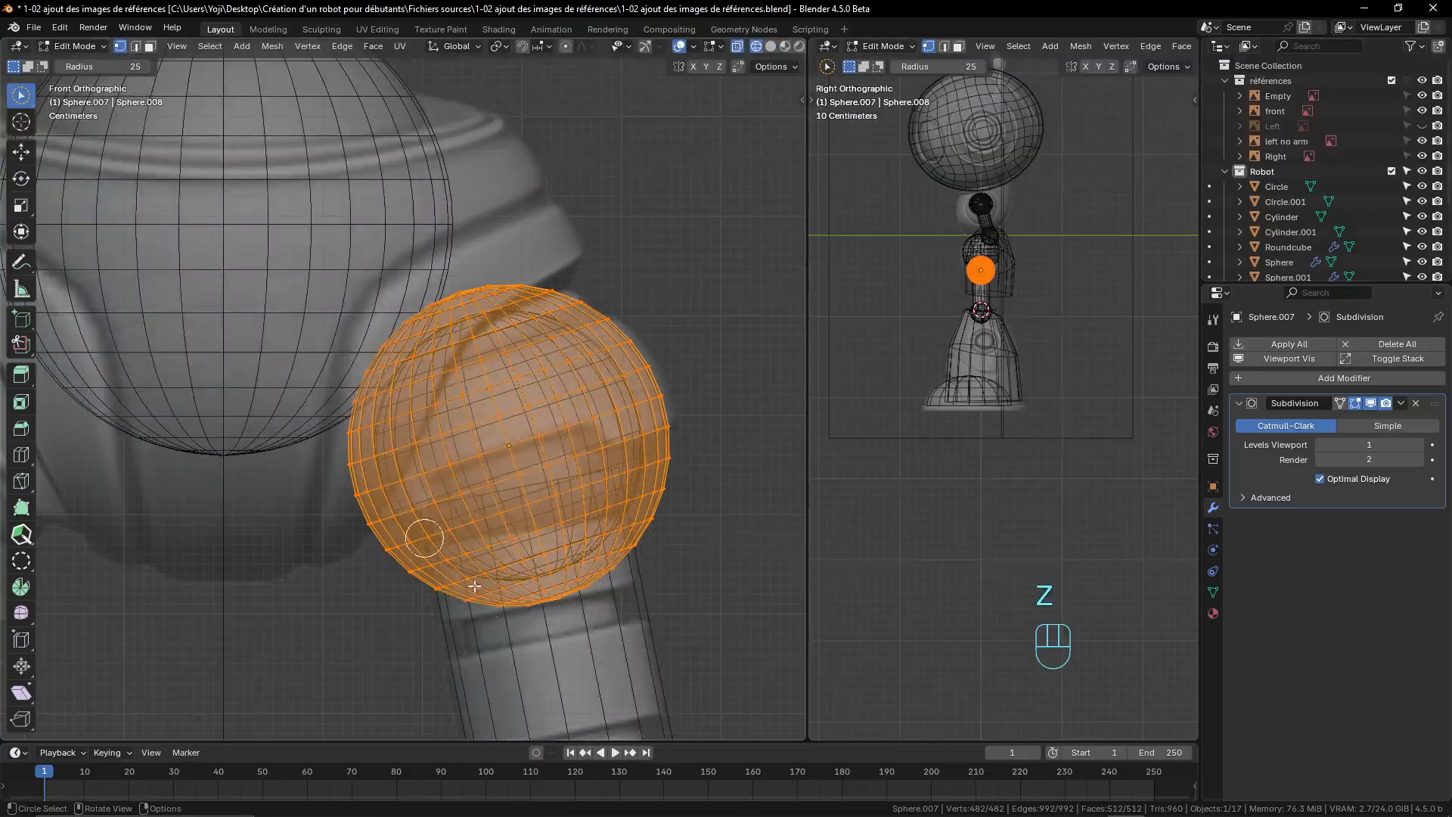
left_click(560, 601)
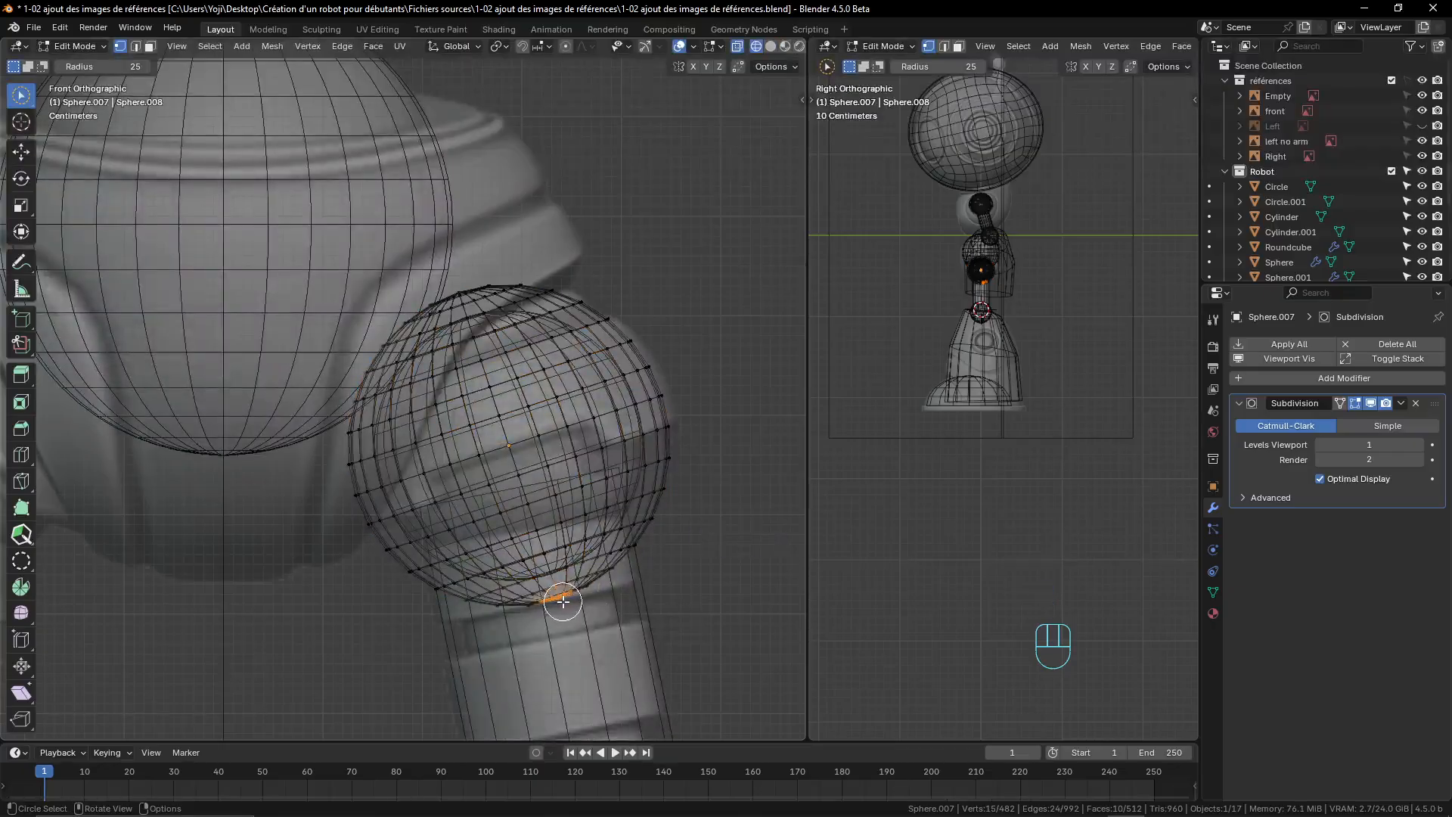
left_click(27, 105)
mouse_move(27, 107)
left_mouse_down()
mouse_move(83, 108)
mouse_move(65, 103)
mouse_move(66, 129)
left_mouse_up()
left_click(84, 106)
left_click(561, 599)
key("ctrl+KP_Add")
key("ctrl+KP_Add")
key("ctrl+KP_Add")
key("ctrl+KP_Add")
key("ctrl+KP_Add")
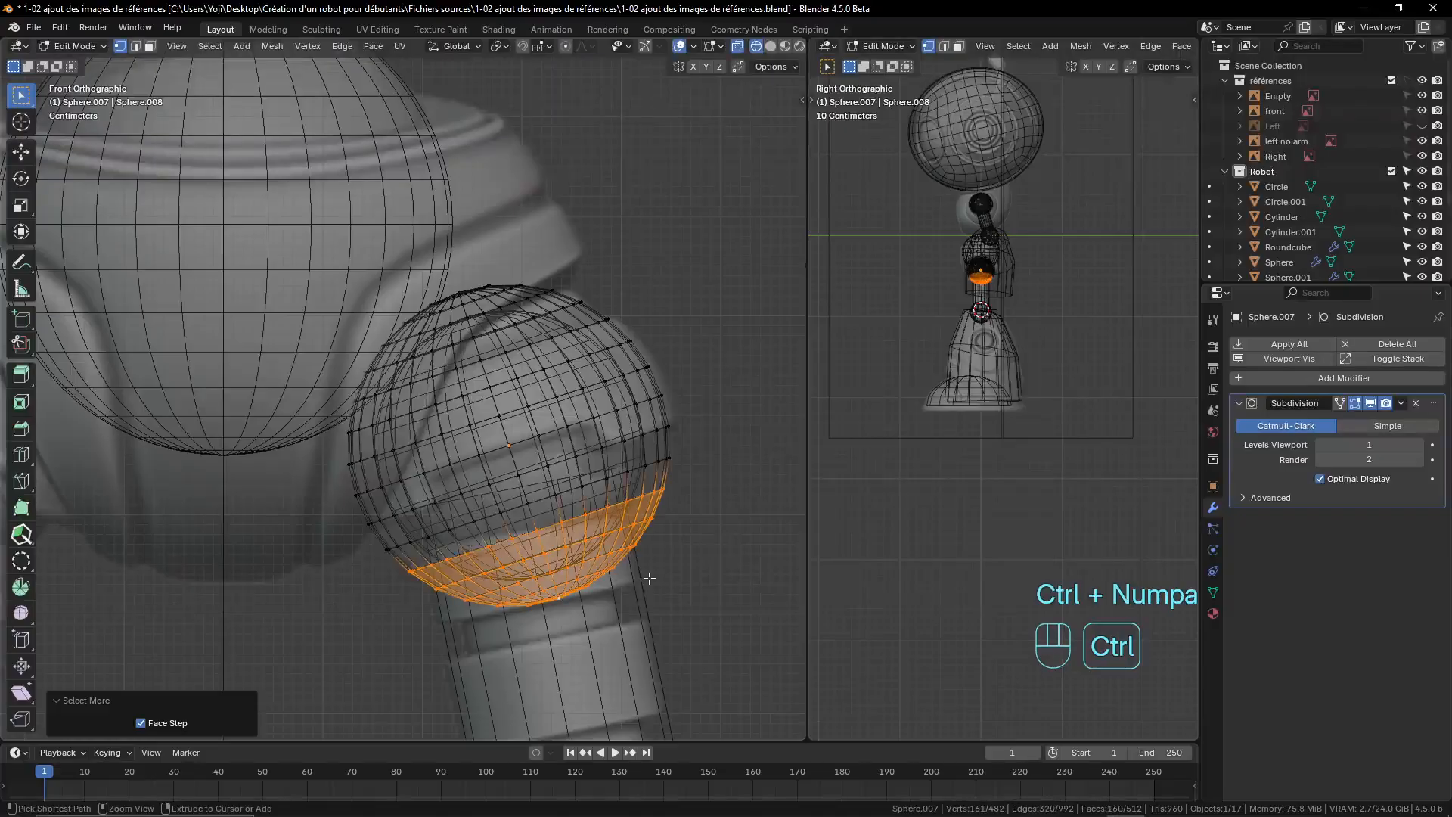
key("ctrl+KP_Add")
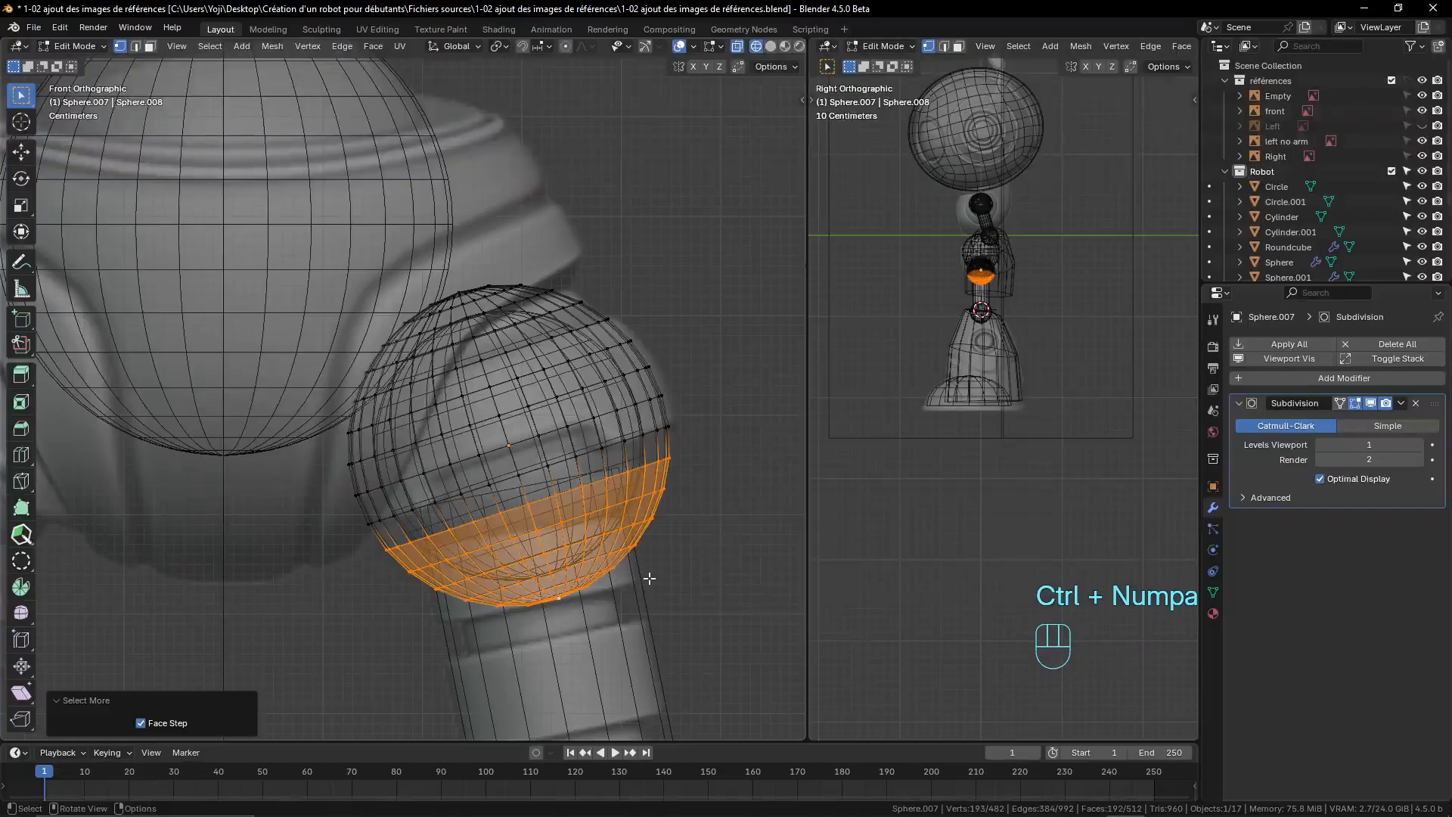
key("x")
left_click(649, 578)
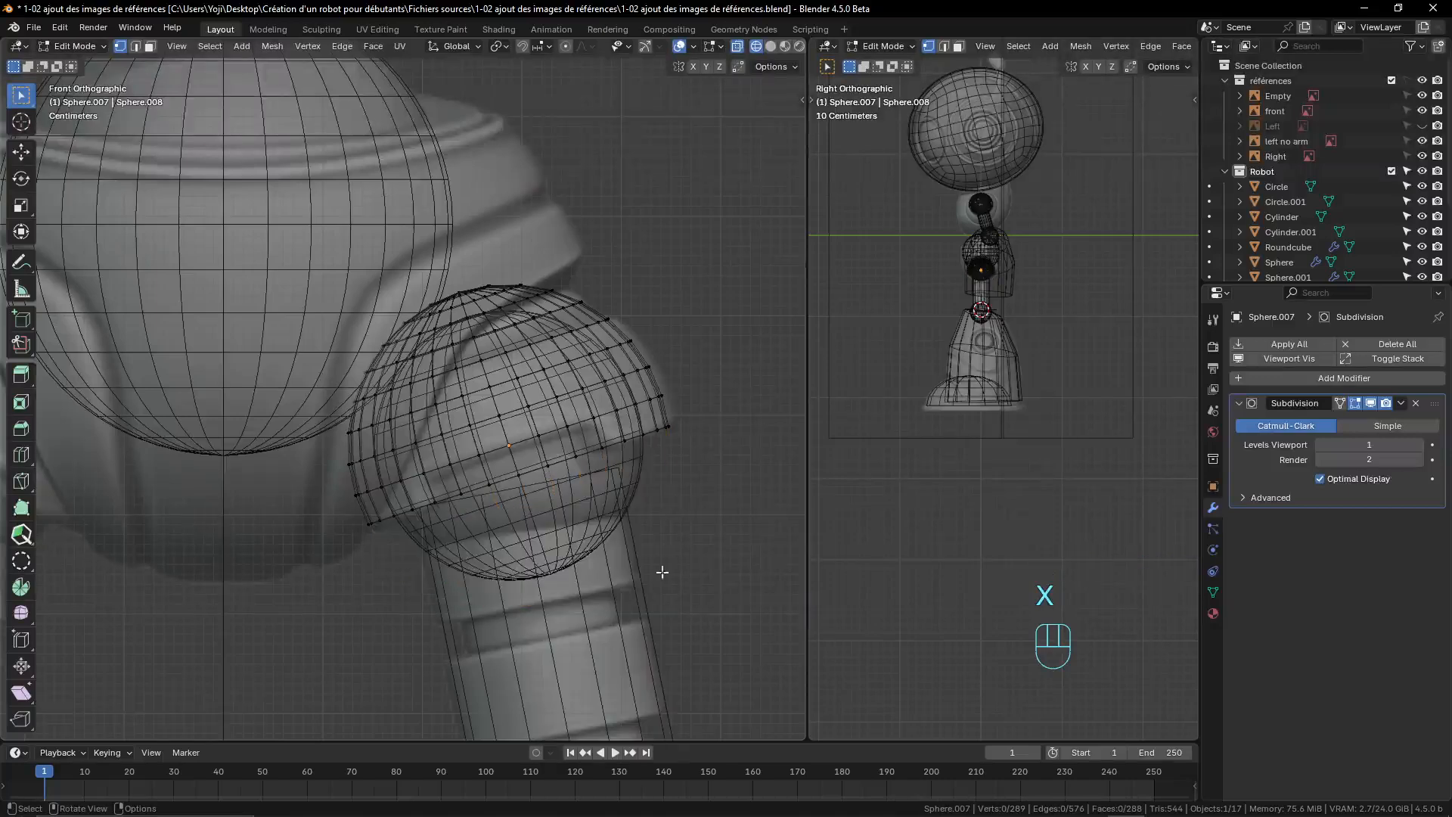
- Circle-select the front and back vertices along the middle of the hip cap's lower rim, delete them to form the notch, and return to Object Mode
scroll(580, 503, "up", 3)
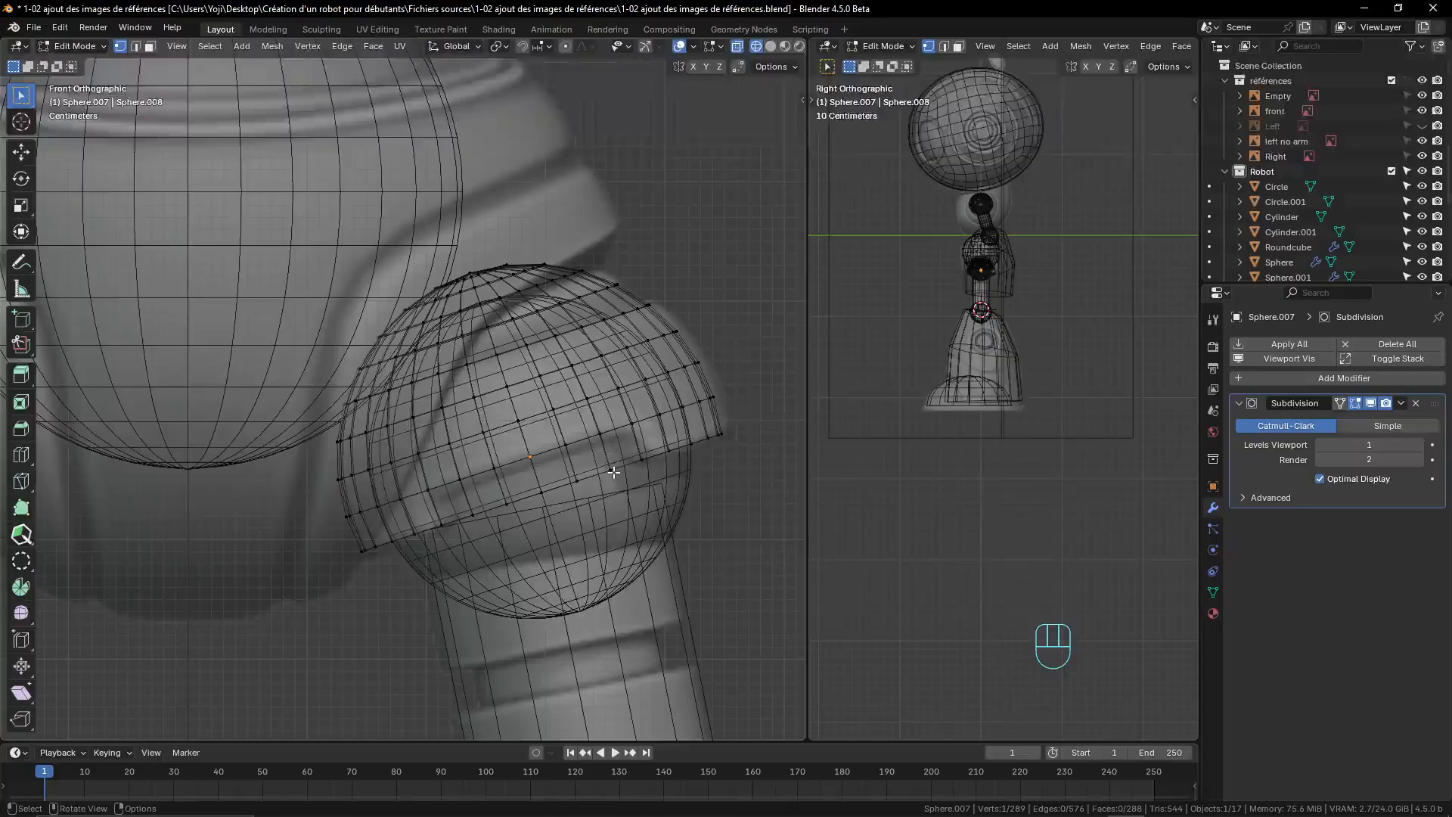
left_click(21, 103)
mouse_move(21, 103)
left_mouse_down()
mouse_move(46, 105)
mouse_move(85, 177)
mouse_move(23, 98)
left_mouse_up()
key("c")
left_click_drag(605, 472, 482, 516)
key("Return")
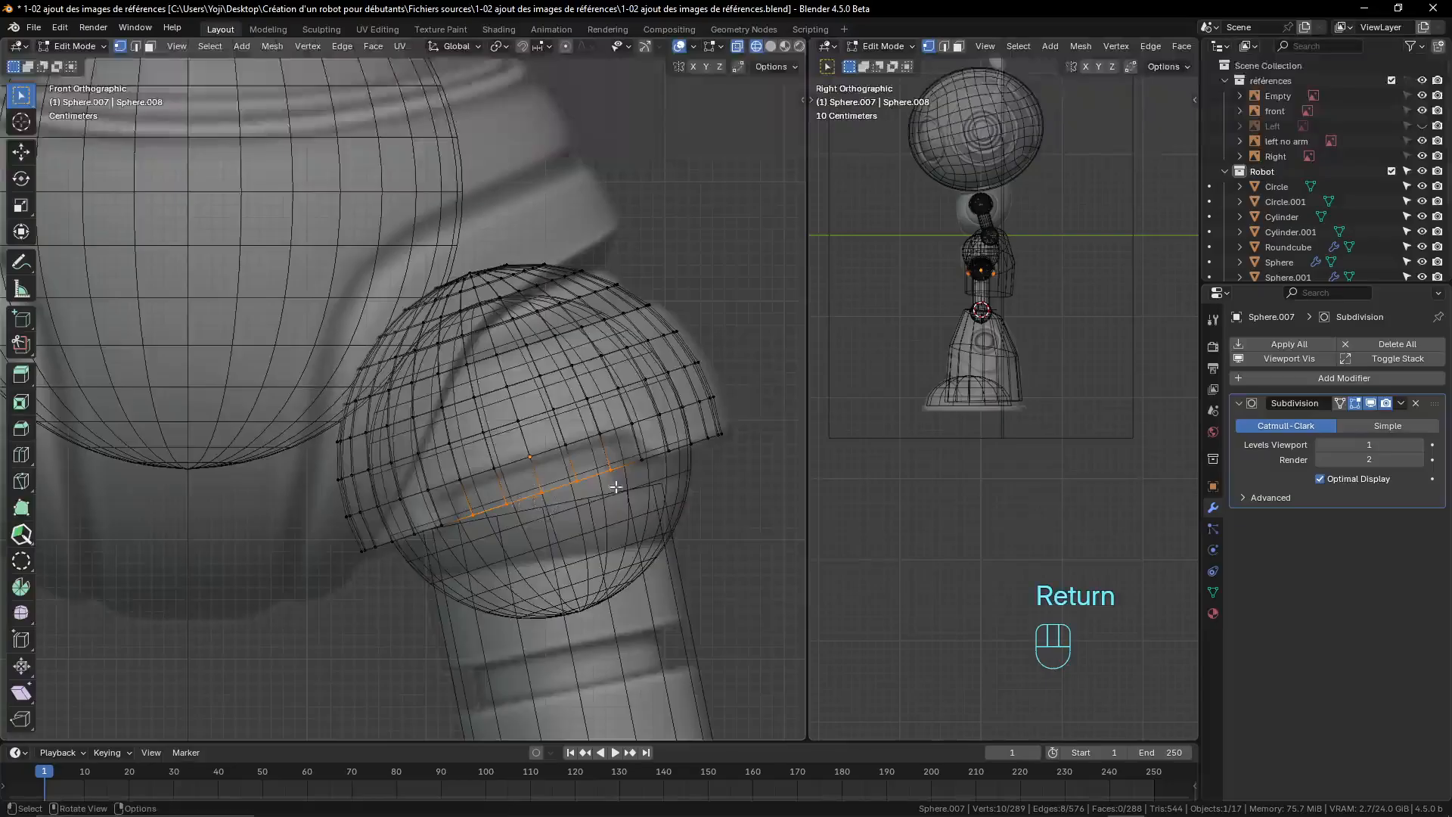
scroll(617, 487, "down", 4)
scroll(617, 493, "up", 3)
key("x")
left_click(616, 497)
scroll(575, 484, "down", 4)
key("Tab")
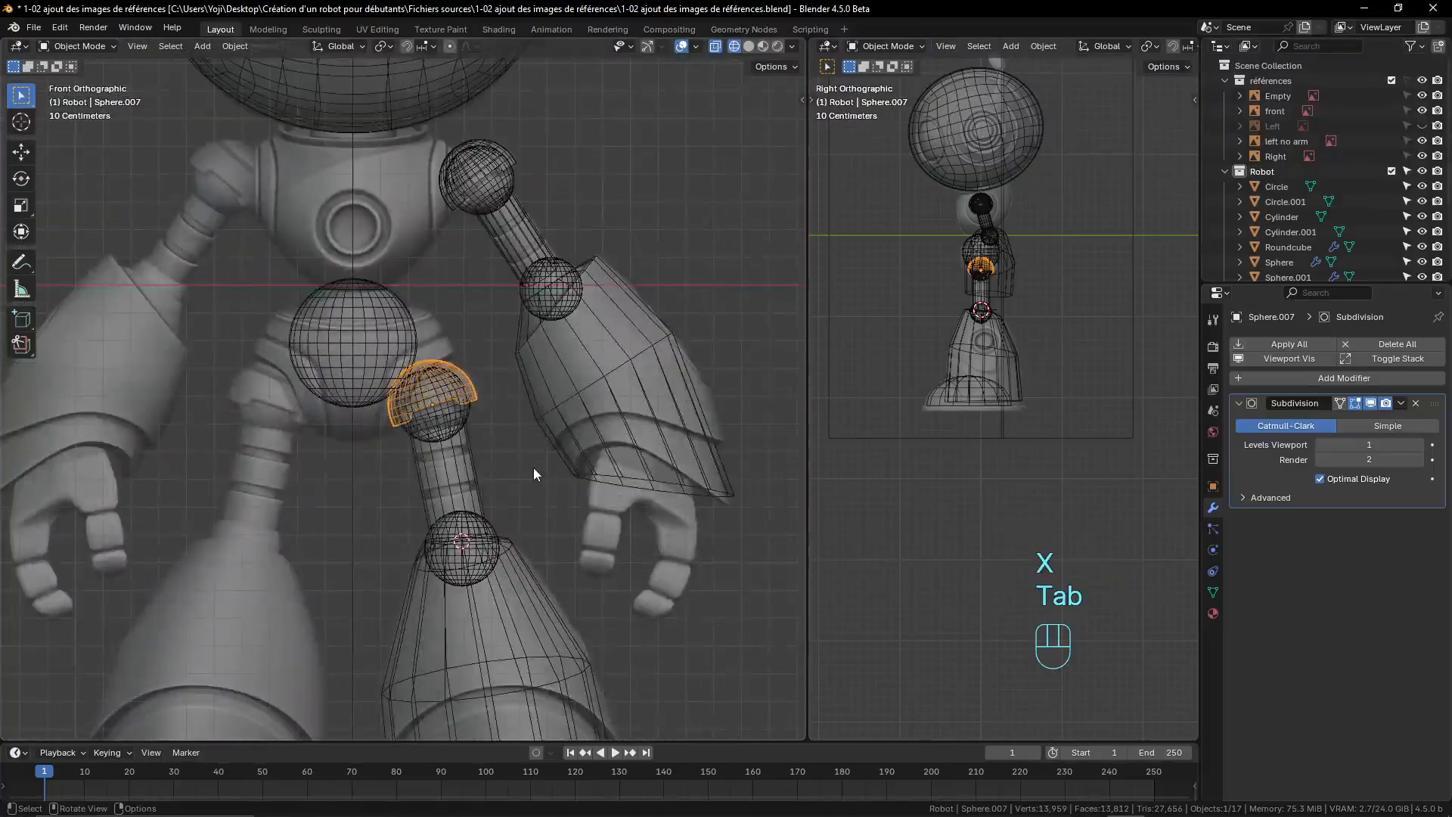
- Switch the front viewport to solid shading and inspect the shoulder and hip caps against the rest of the robot
scroll(533, 474, "down", 4)
scroll(533, 474, "up", 3)
mouse_move(533, 474)
middle_mouse_down("shift")
mouse_move(481, 477)
mouse_move(479, 492)
middle_mouse_up("shift")
key("z")
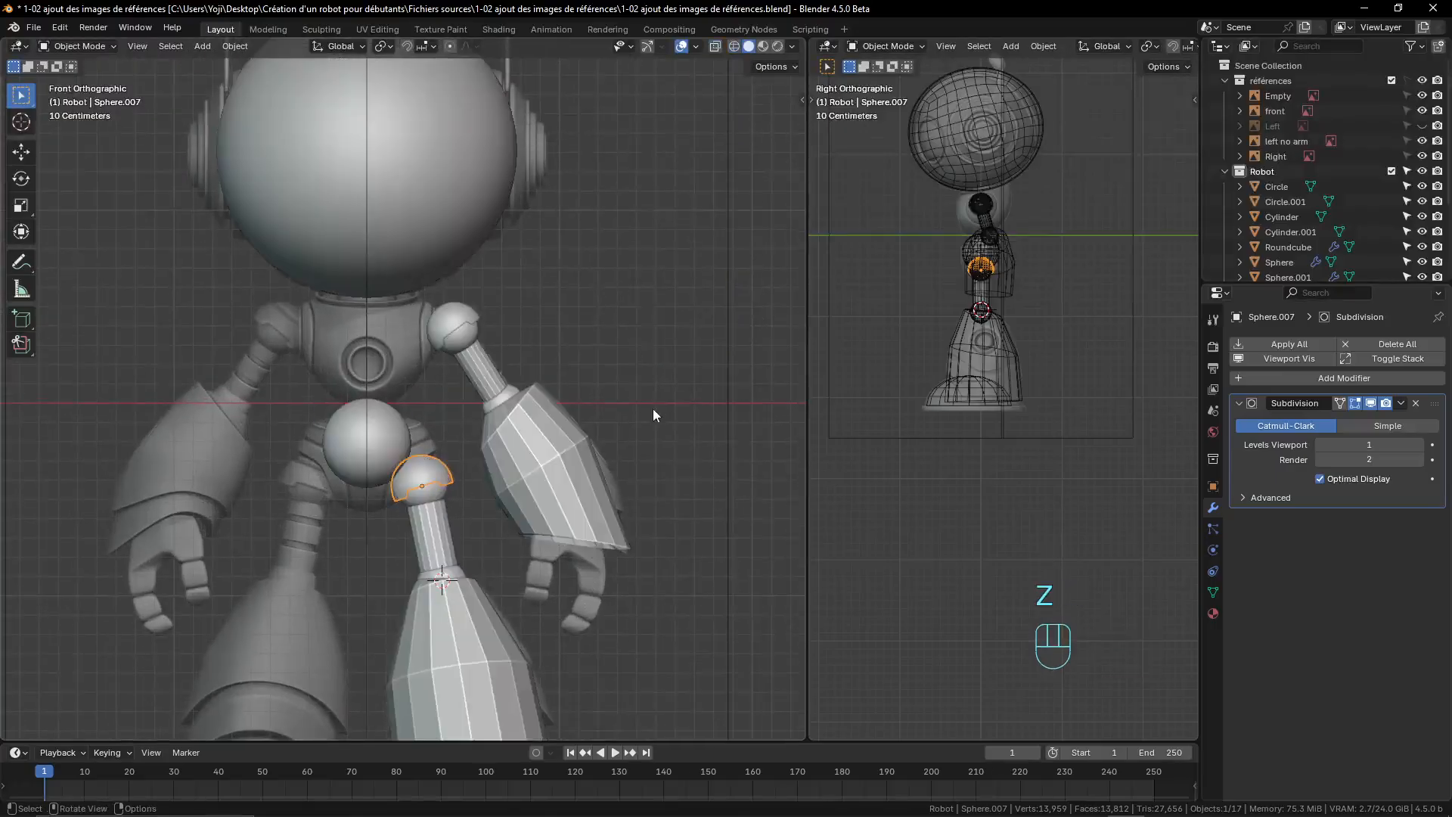
scroll(568, 395, "down", 3)
scroll(491, 468, "up", 4)
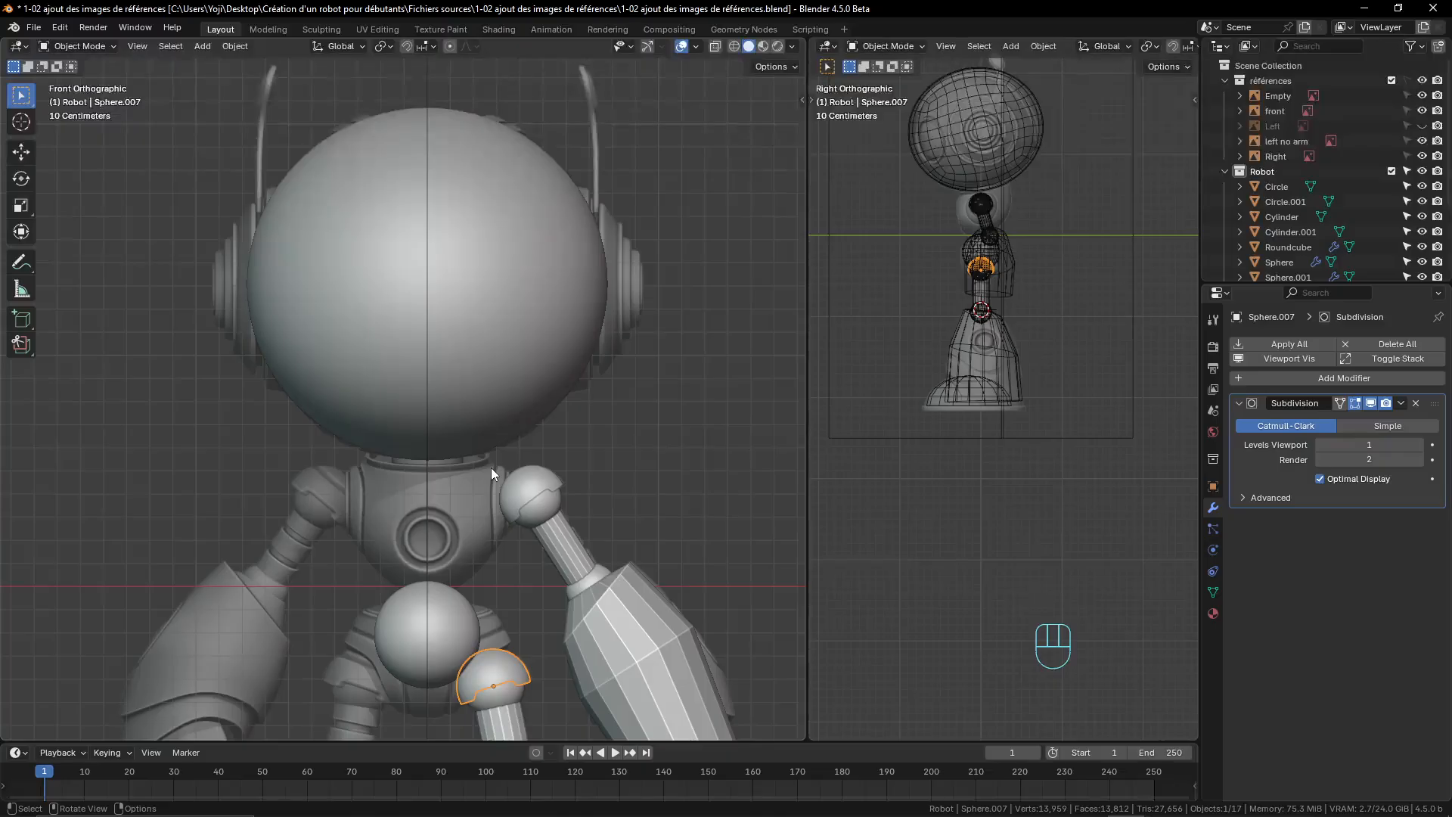
scroll(492, 468, "down", 3)
scroll(492, 468, "up", 3)
scroll(492, 467, "down", 1)
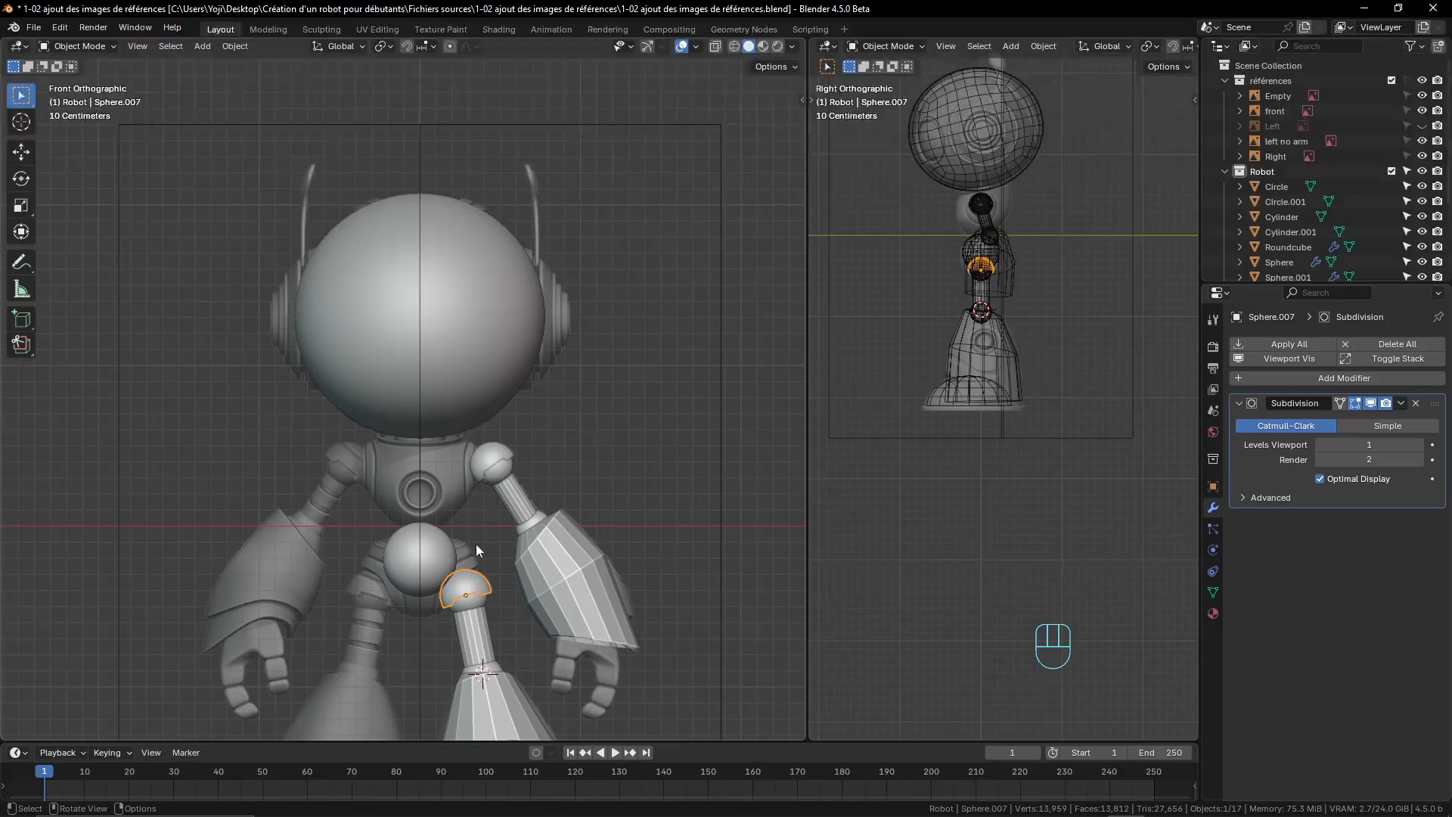
scroll(476, 550, "up", 3)
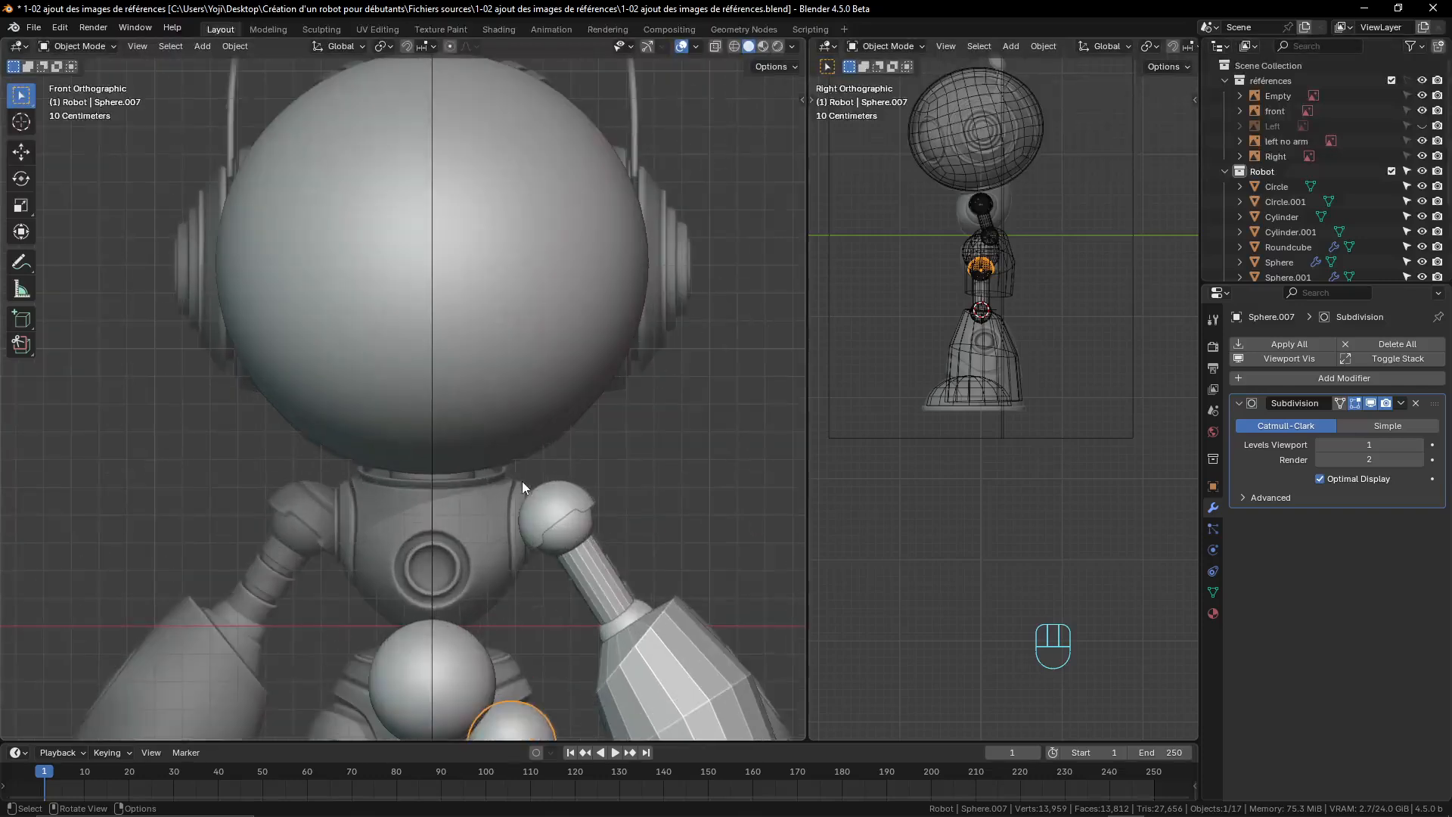
scroll(529, 499, "up", 2)
scroll(600, 559, "down", 1)
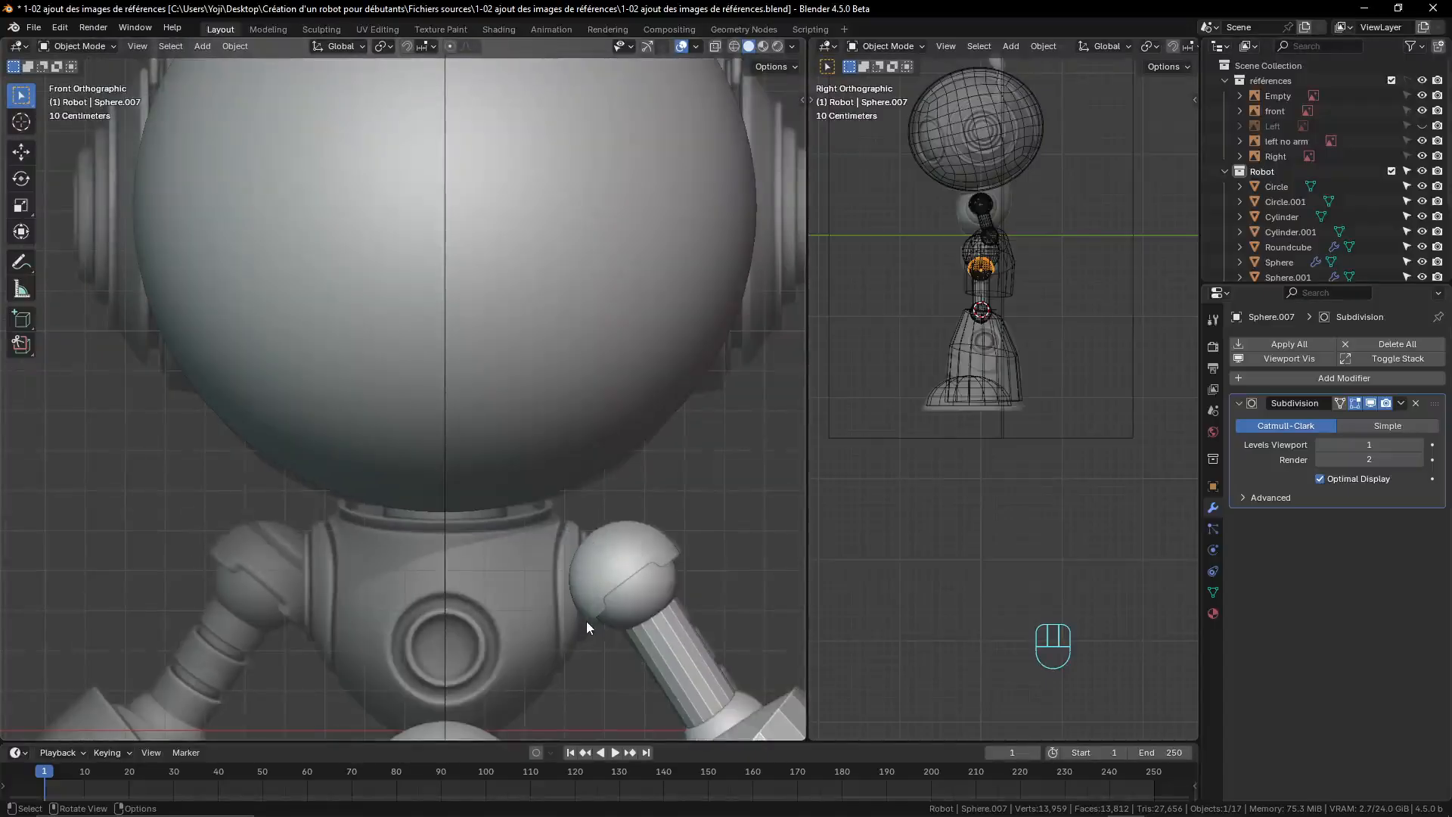
- Put the front viewport back in wireframe and examine the shoulder joint, torso and hip area against the reference image
key("z")
scroll(599, 606, "up", 4)
middle_click_drag(599, 606, 325, 251, "shift")
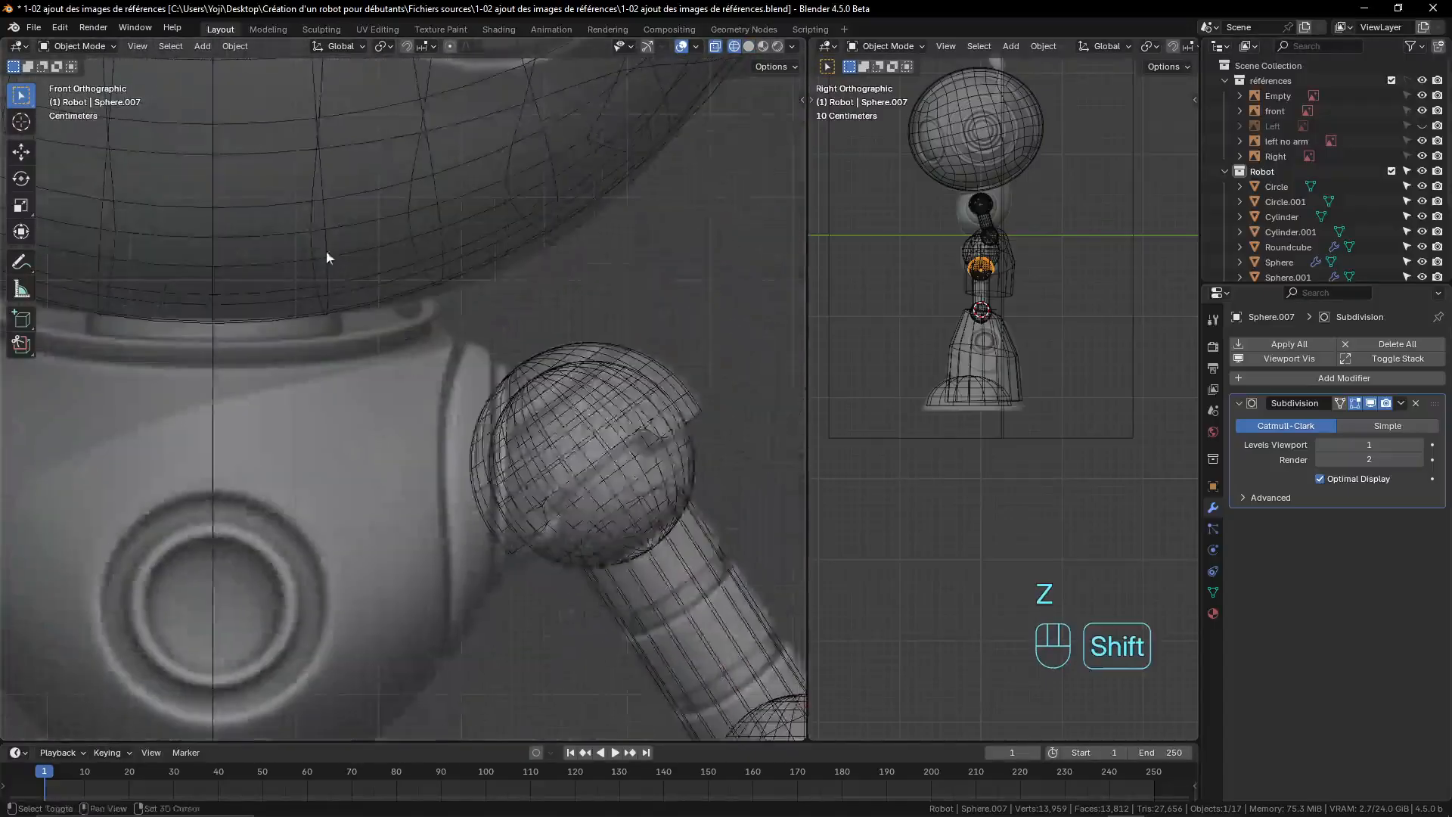
scroll(522, 392, "up", 2)
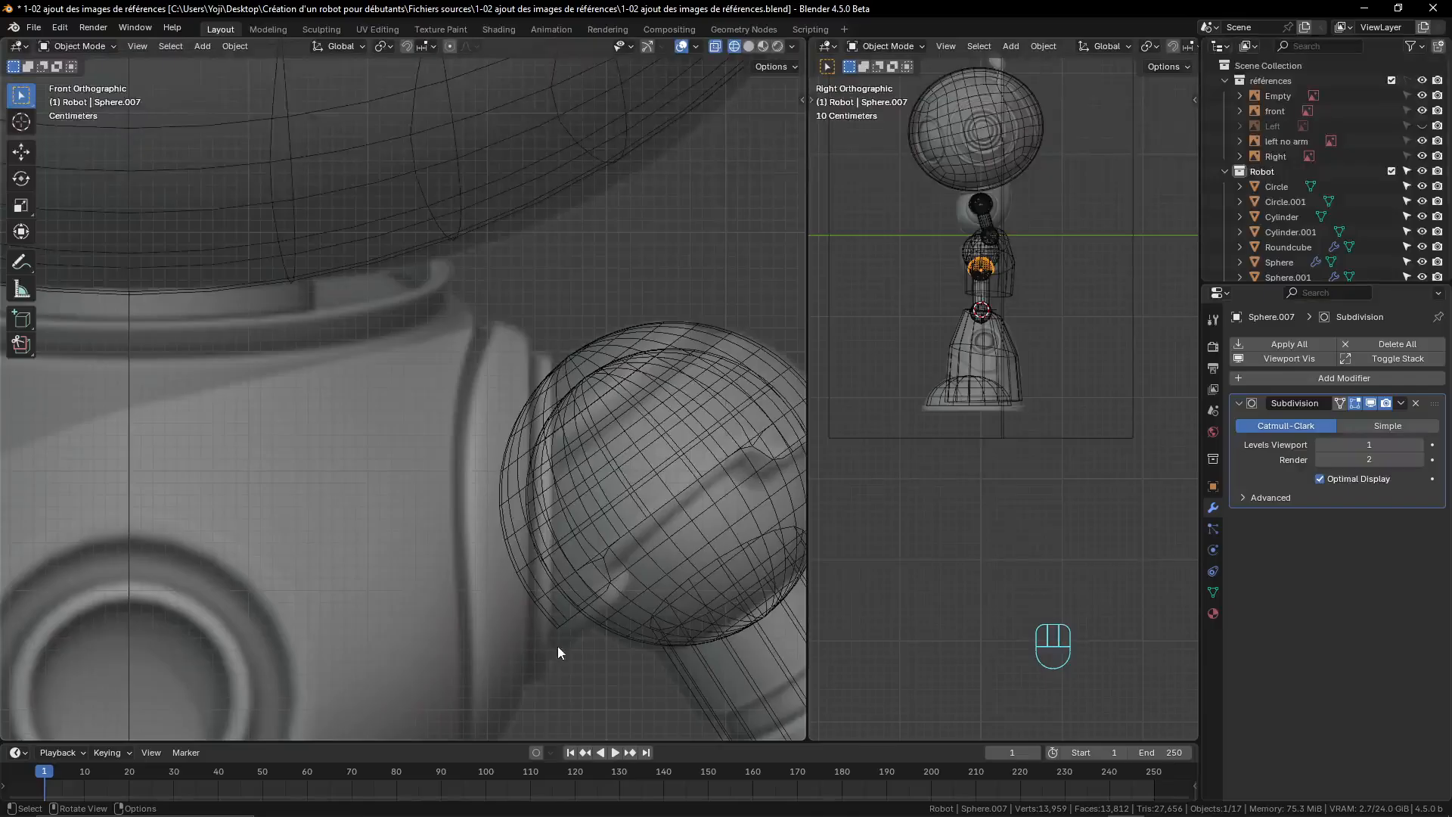
scroll(542, 402, "down", 5)
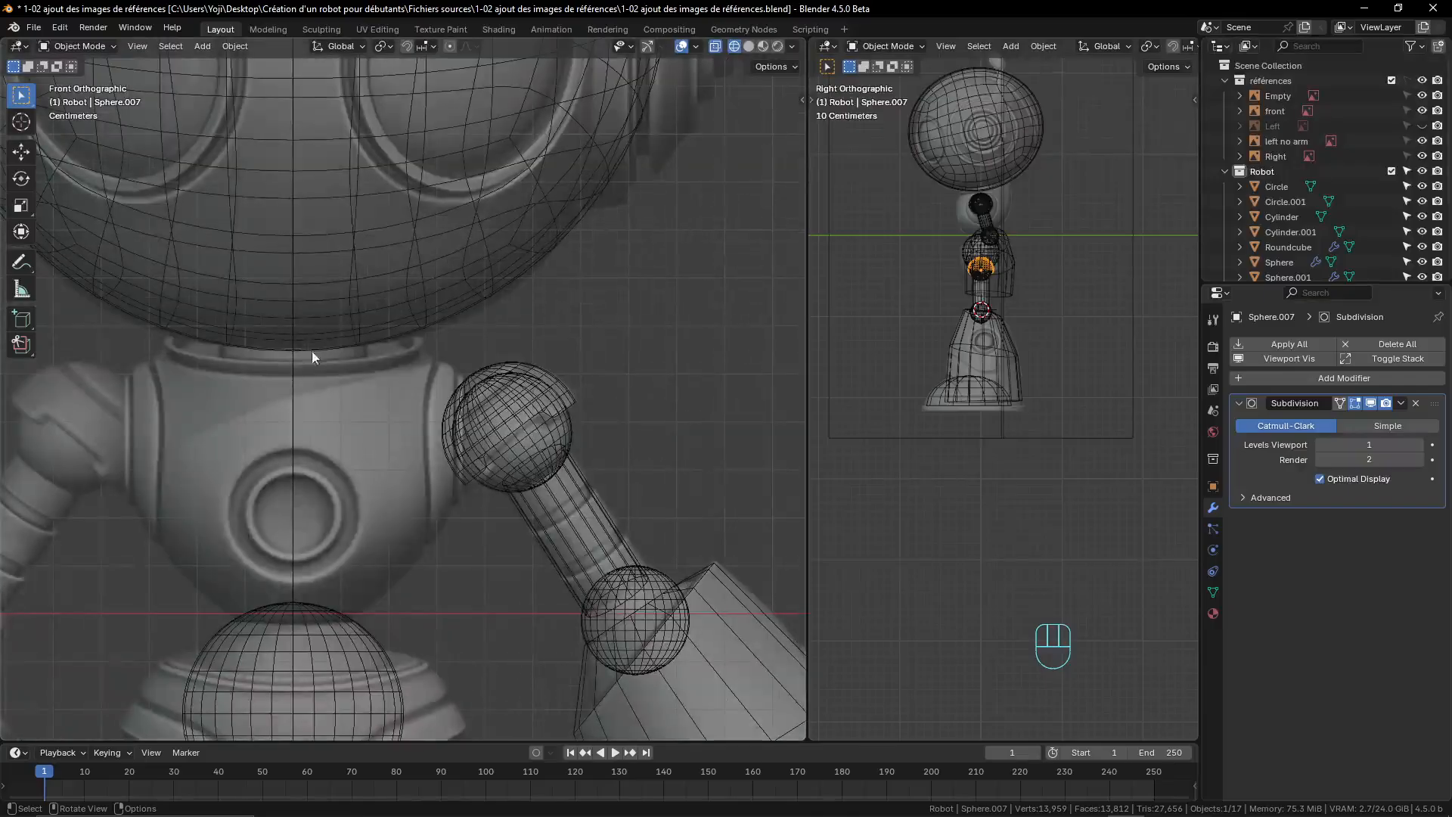
scroll(410, 583, "down", 2)
middle_click_drag(410, 583, 425, 359, "shift")
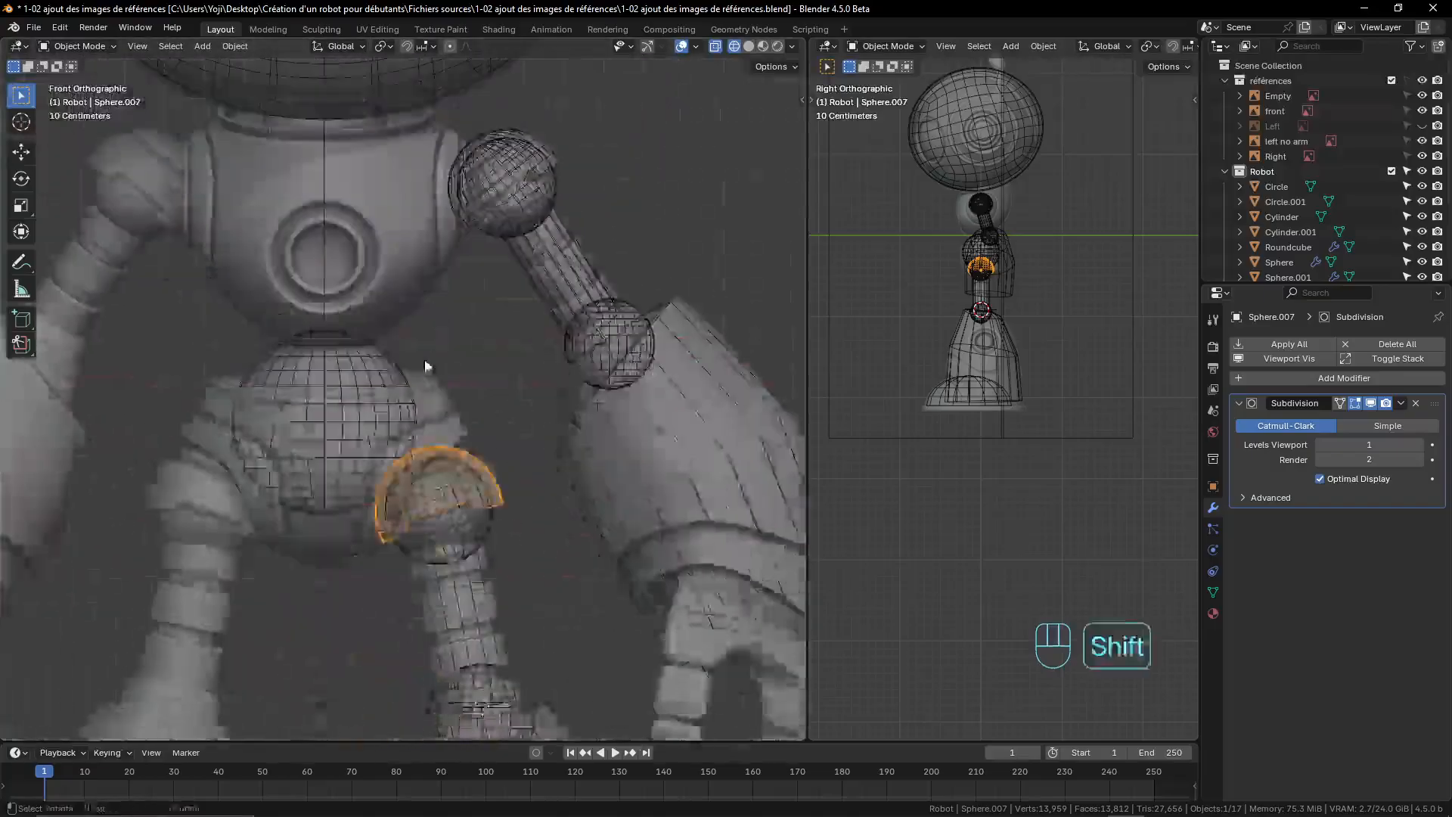
scroll(346, 414, "up", 3)
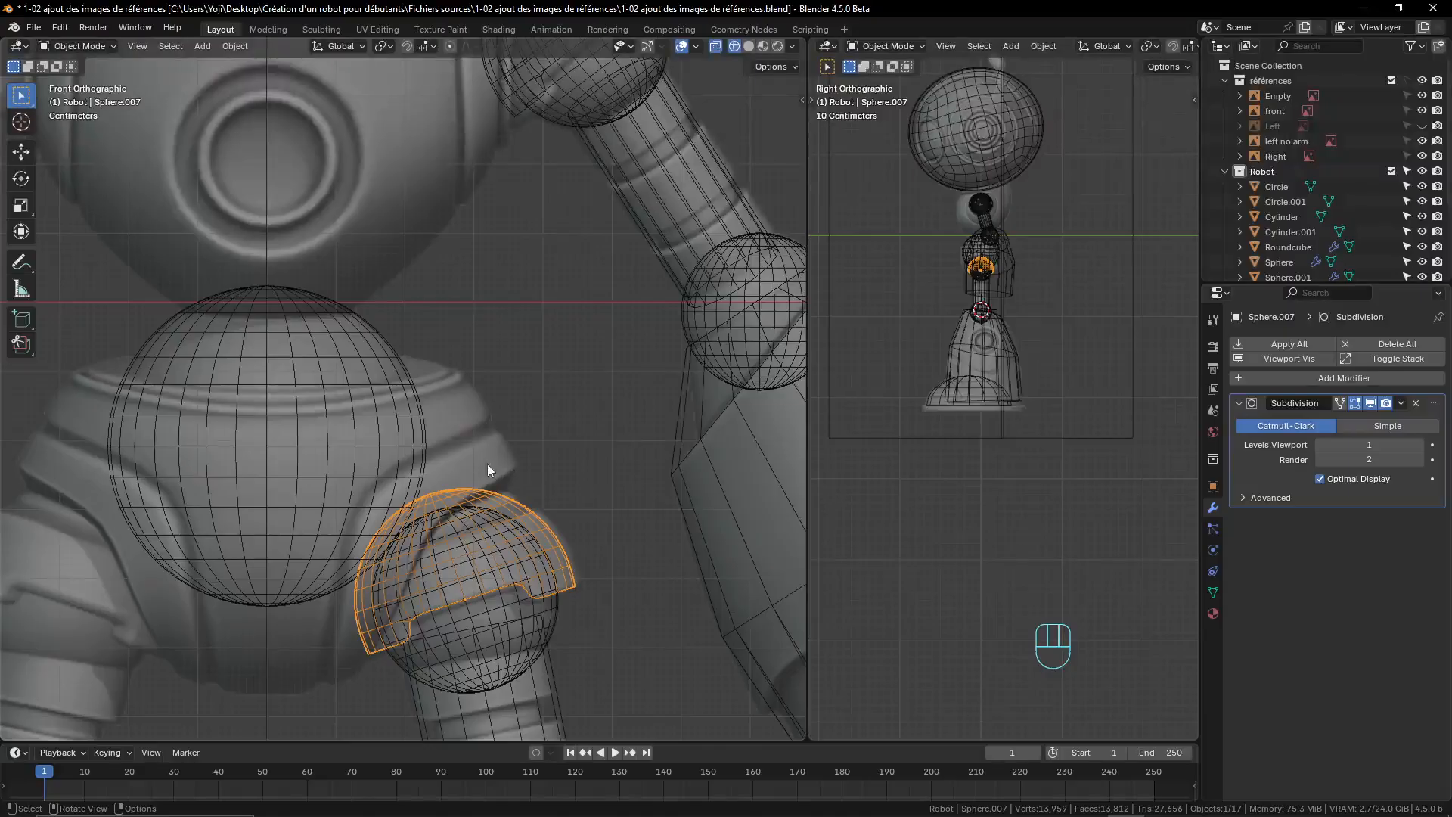
scroll(467, 403, "down", 5)
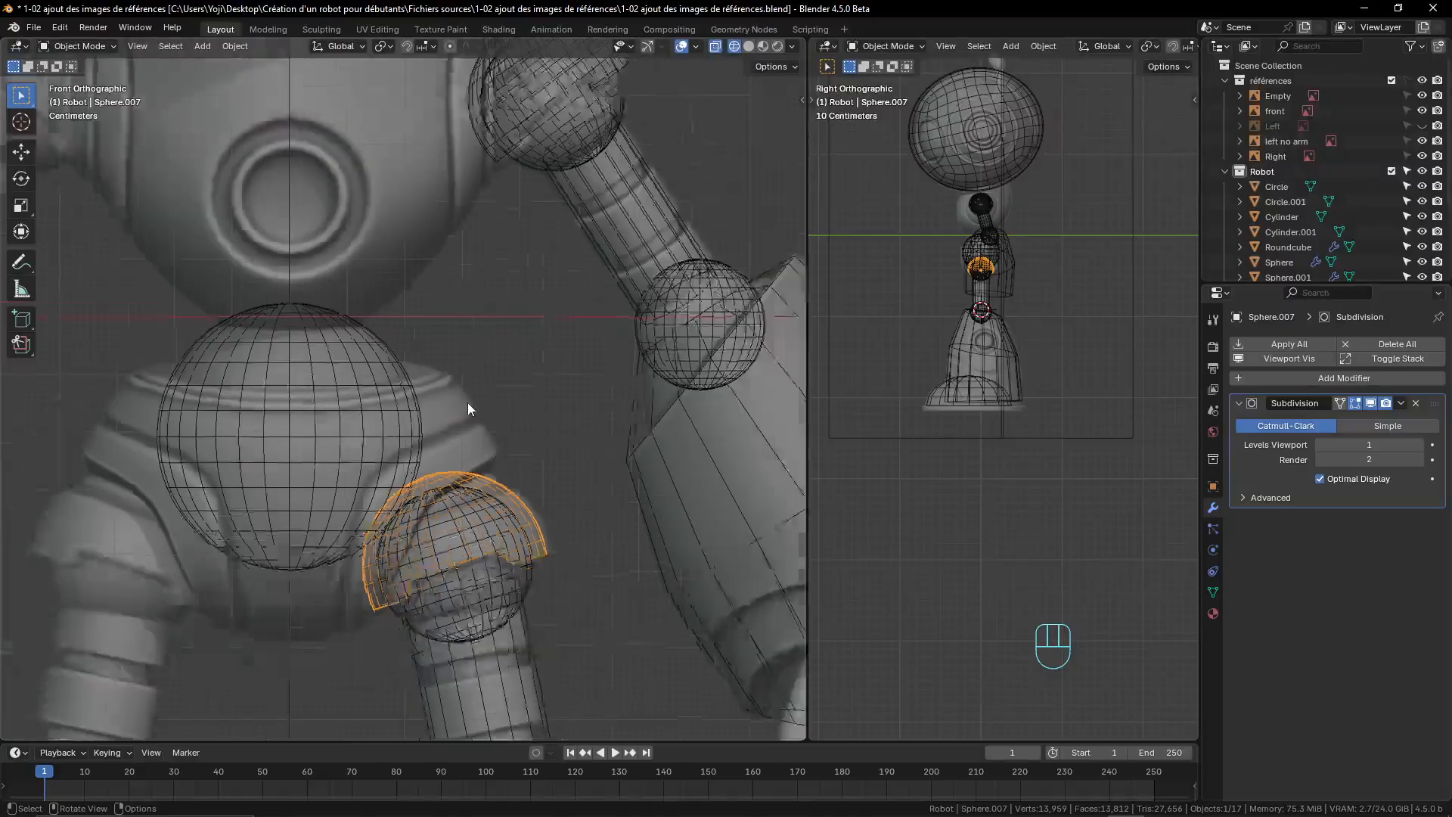
middle_click_drag(397, 320, 451, 377, "shift")
scroll(464, 347, "up", 1)
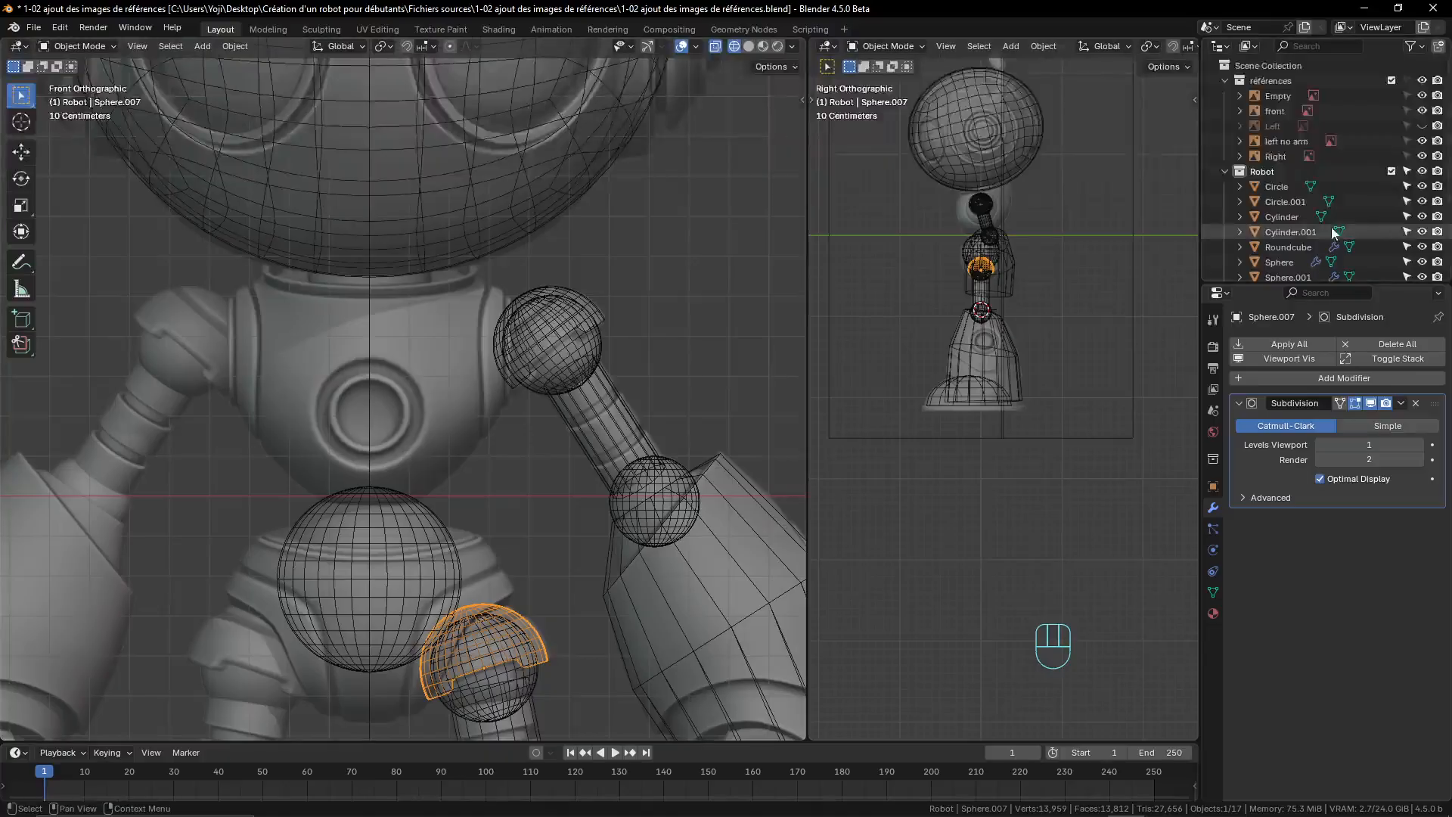
scroll(1289, 198, "down", 4)
scroll(1289, 198, "up", 3)
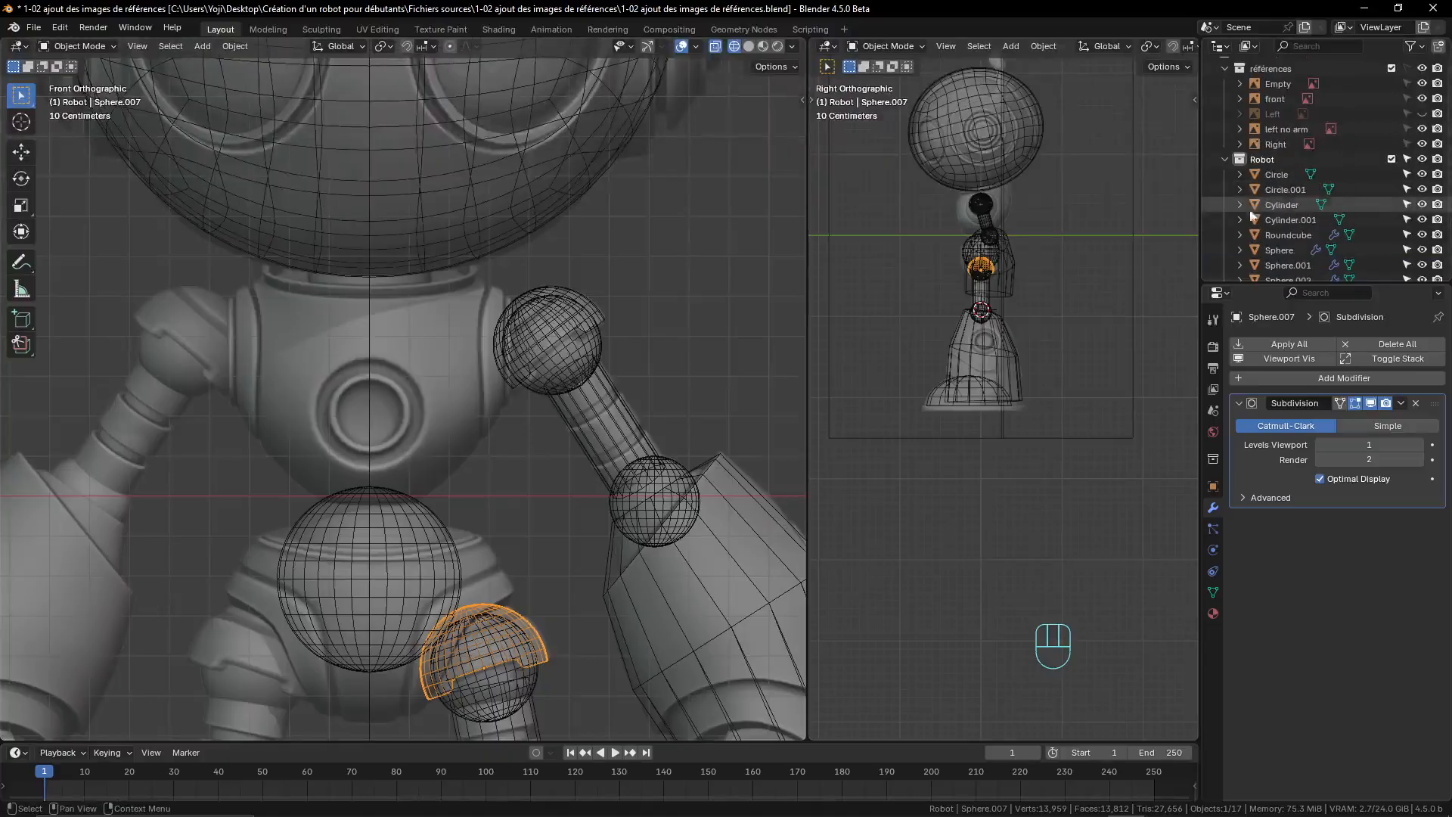
scroll(543, 447, "down", 4)
scroll(543, 448, "up", 2)
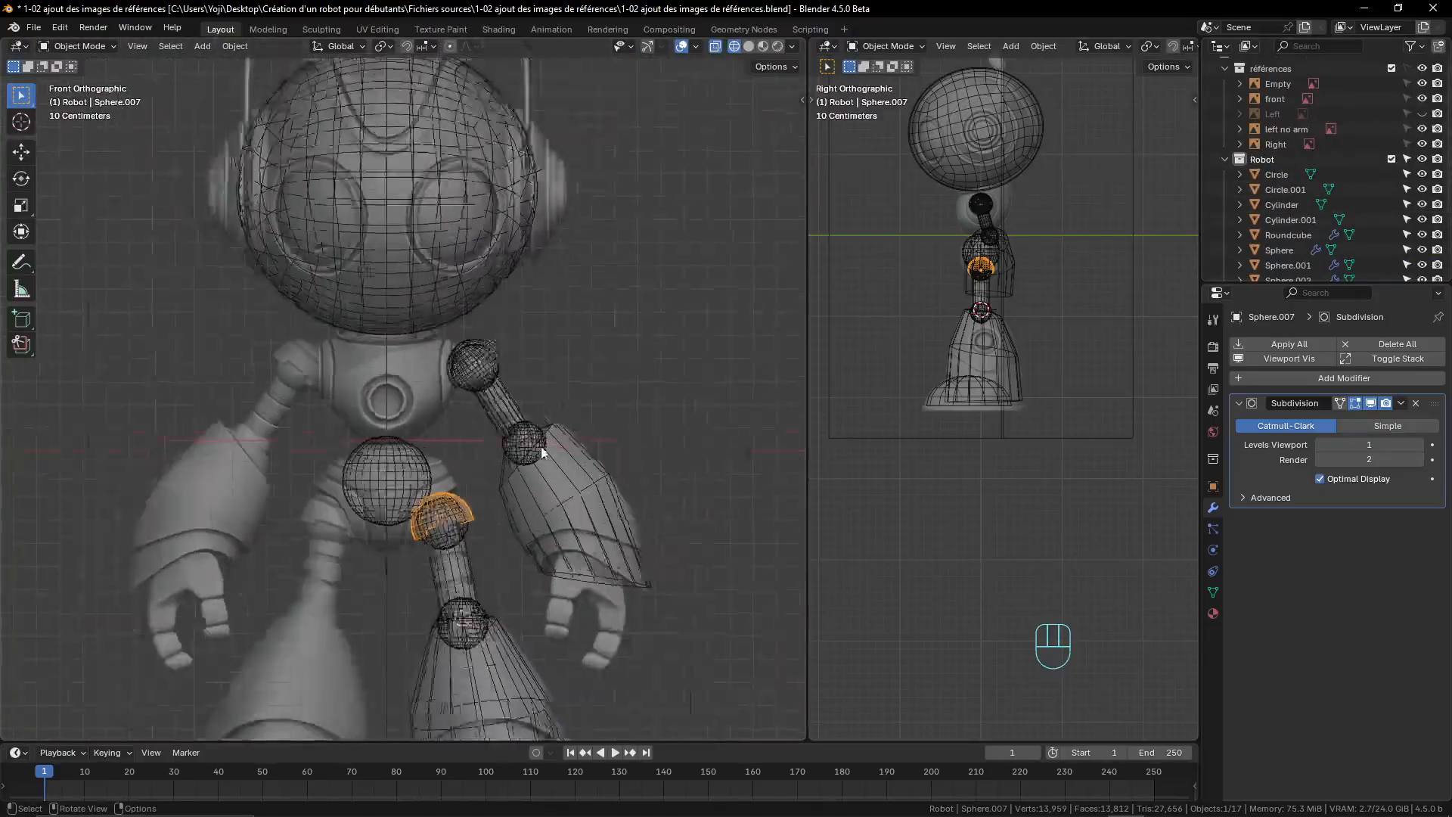
scroll(541, 447, "down", 1)
scroll(461, 407, "up", 3)
key("shift+a")
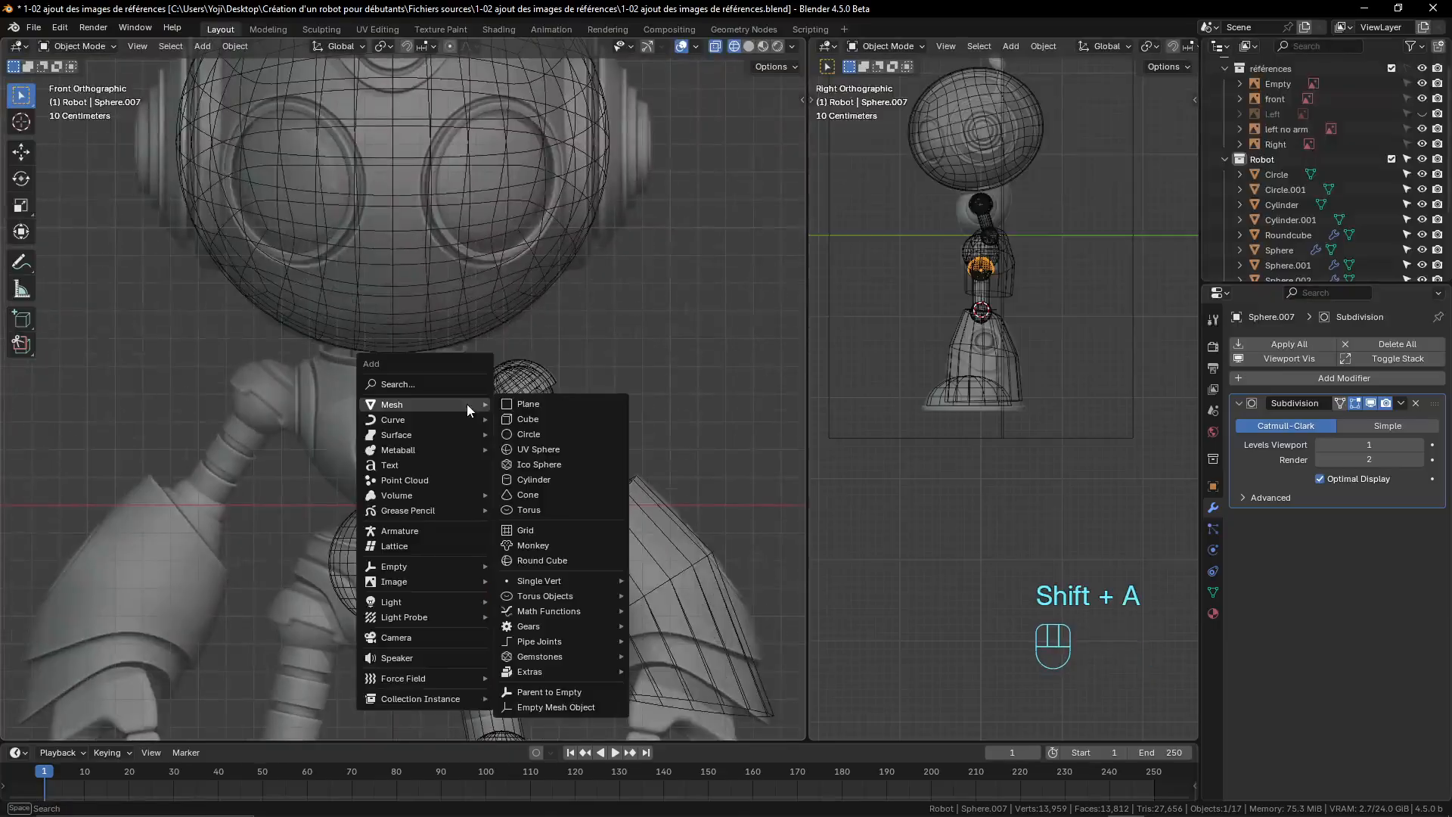
left_click(534, 435)
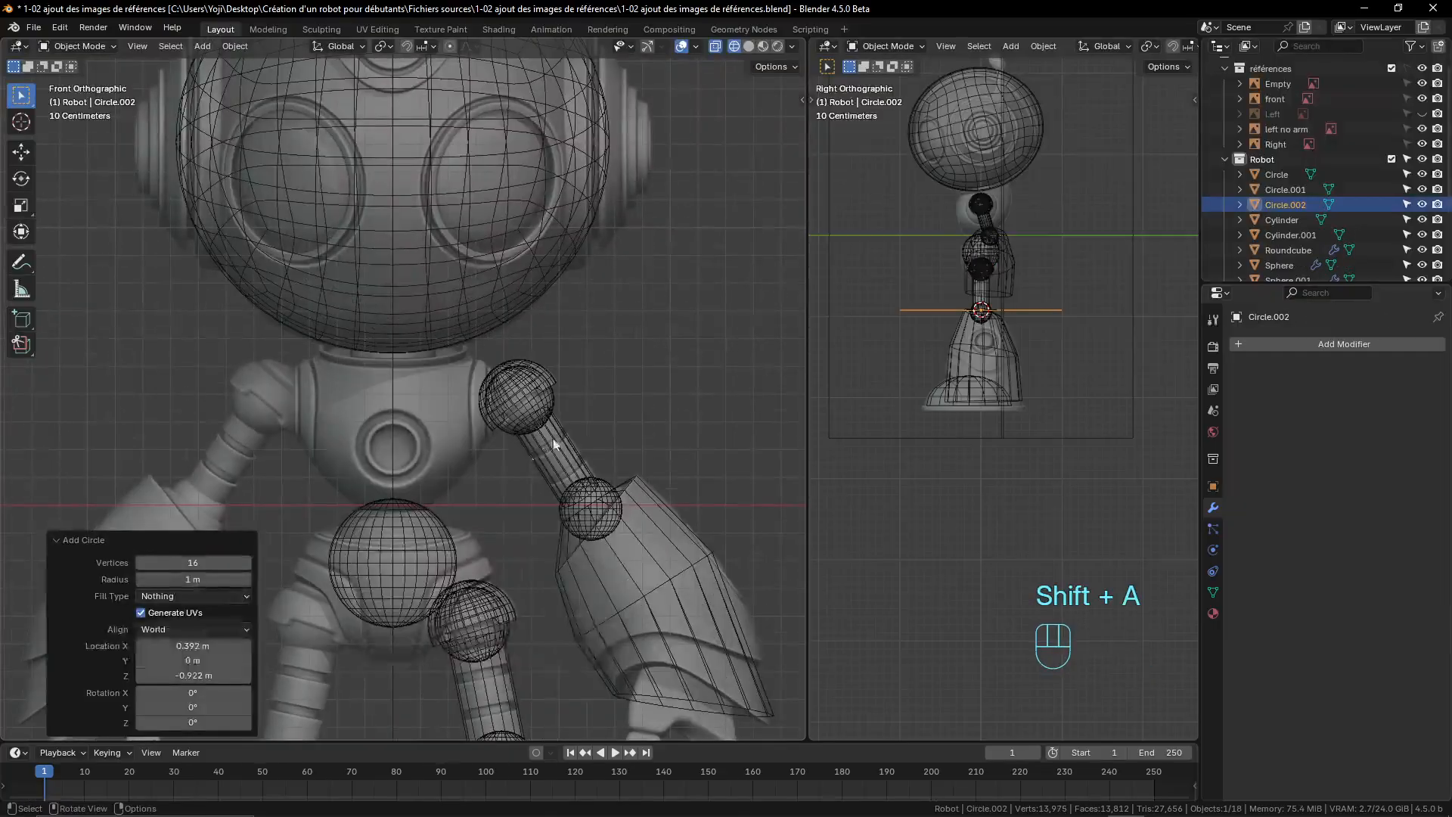
scroll(561, 457, "down", 2)
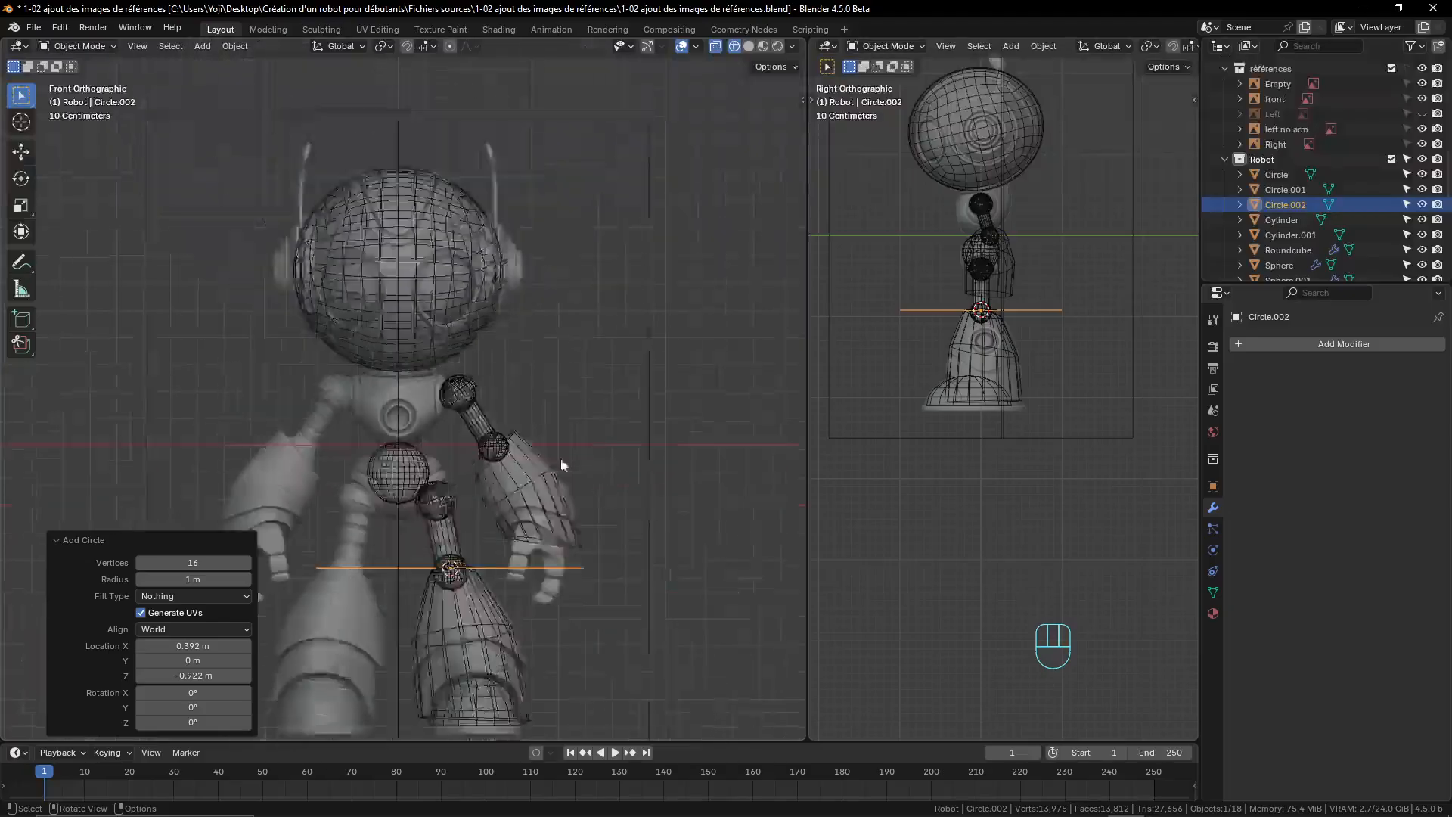
scroll(513, 461, "up", 1)
scroll(504, 461, "up", 2)
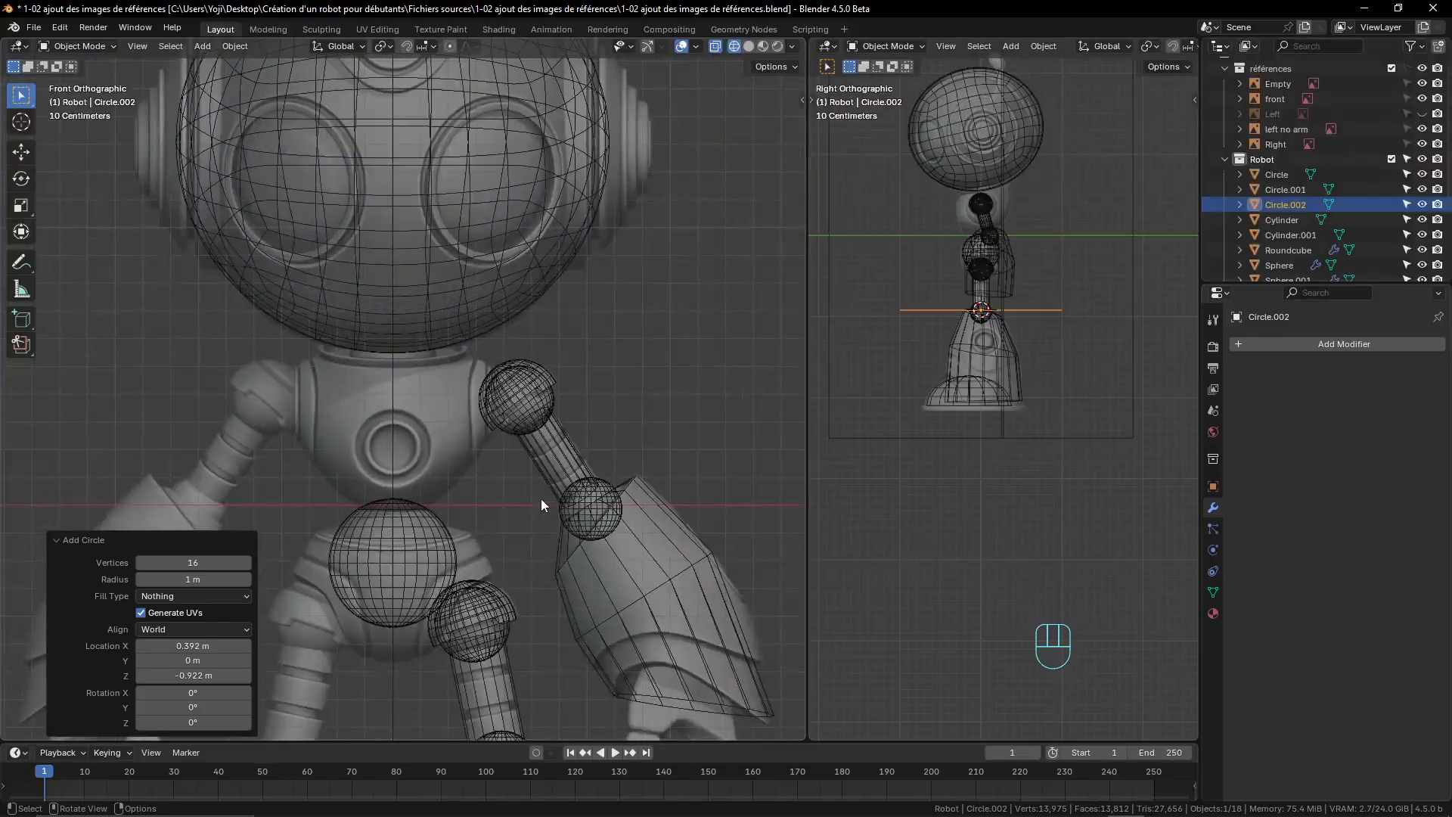
key("ctrl")
key("ctrl+z")
- Select the shoulder joint sphere and snap the 3D cursor to its centre
scroll(542, 498, "down", 4)
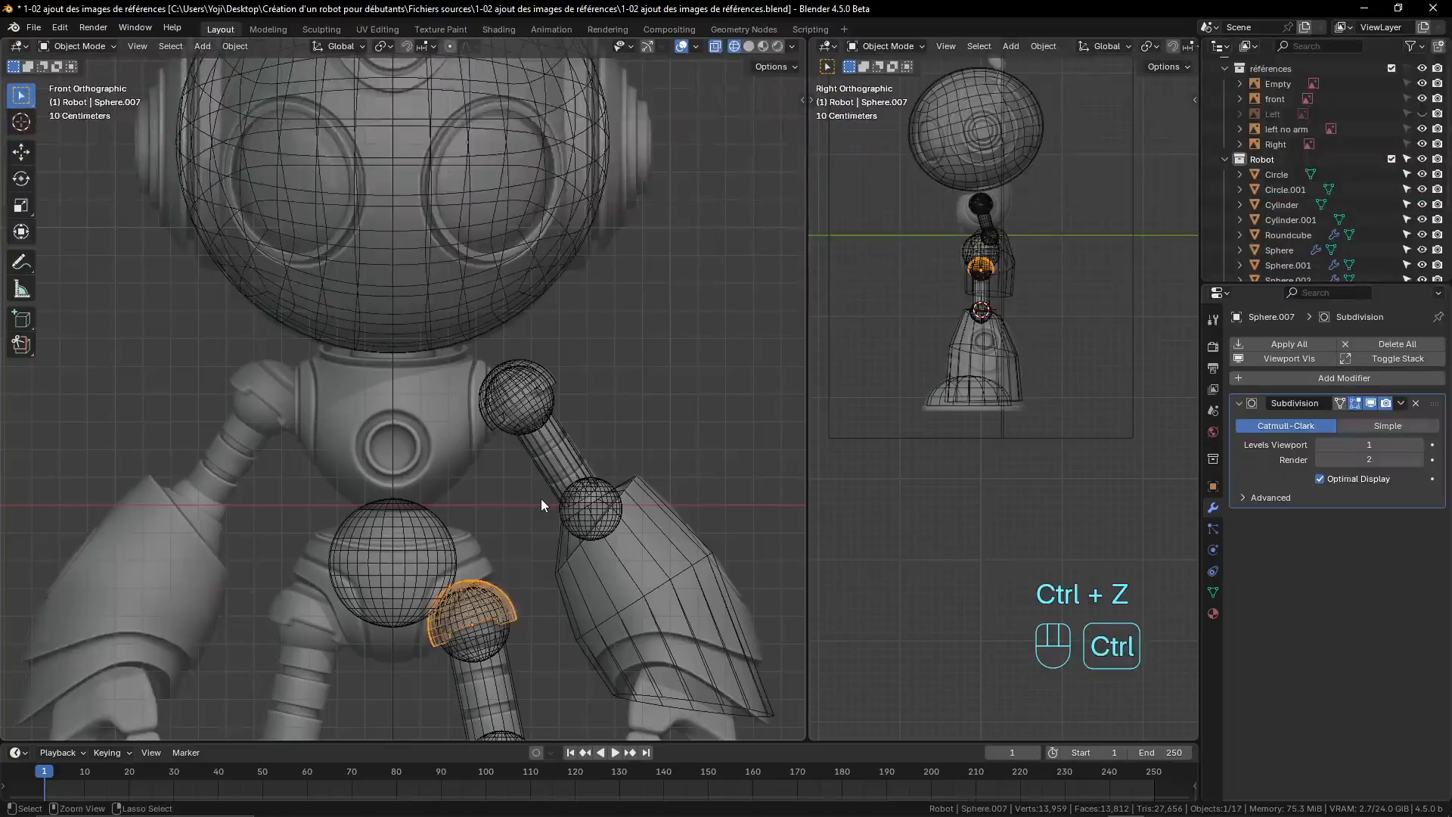
scroll(513, 496, "up", 5)
left_click(557, 404)
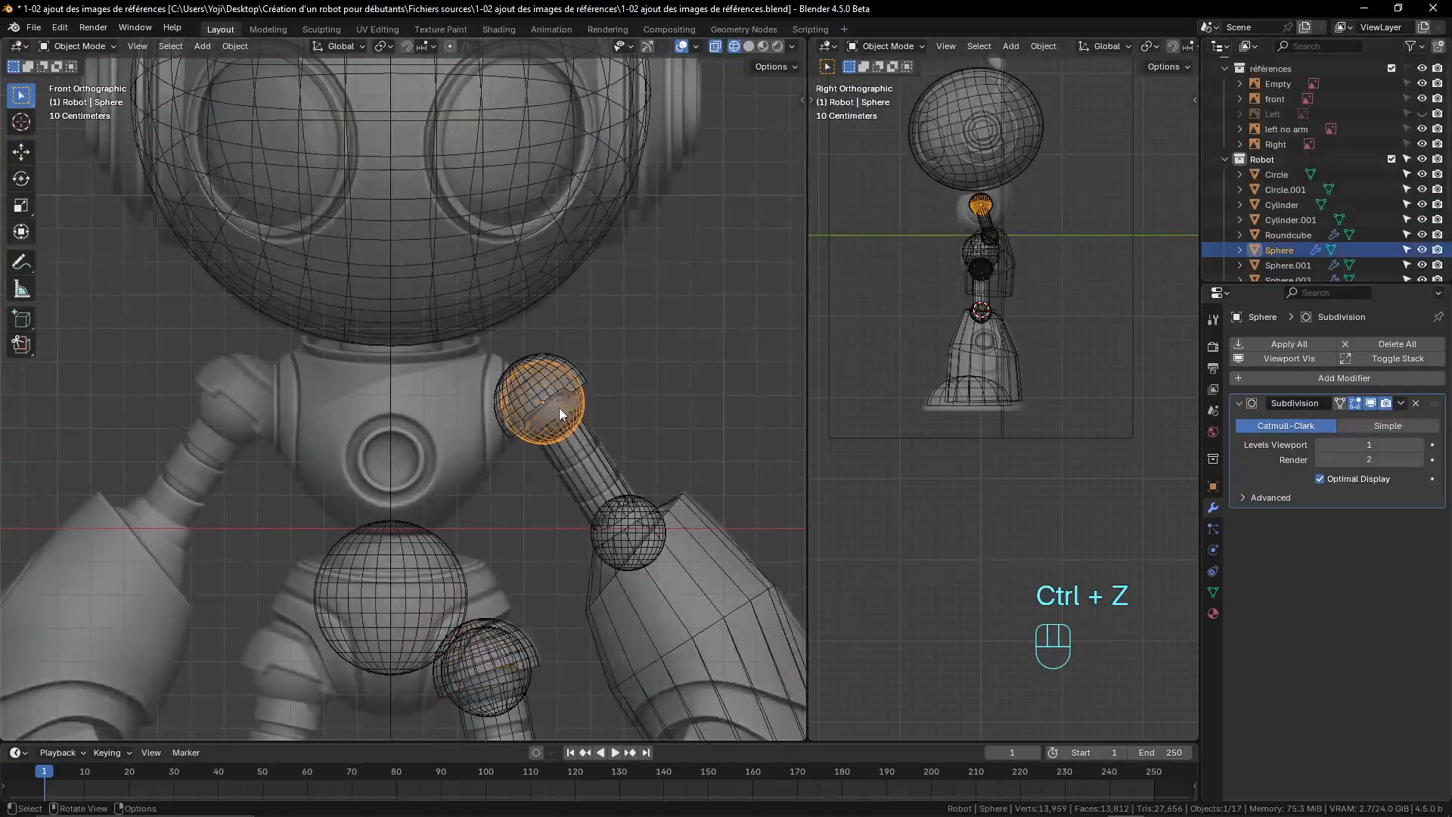
scroll(545, 419, "up", 2)
key("shift+s")
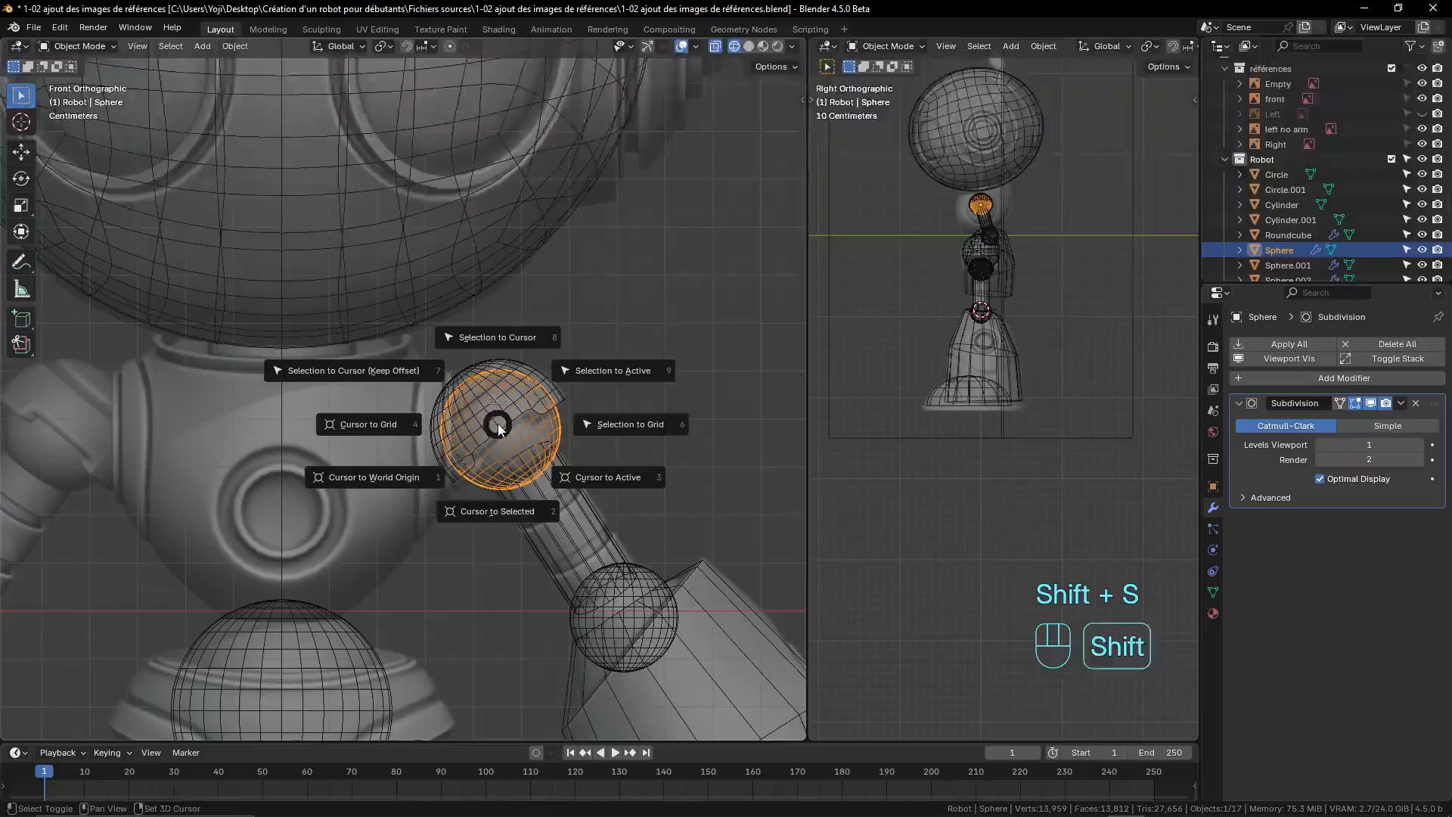
left_click(496, 499)
- Add a 16-vertex circle mesh with a 1 m radius at the 3D cursor in the shoulder
scroll(446, 511, "down", 5)
scroll(447, 511, "up", 5)
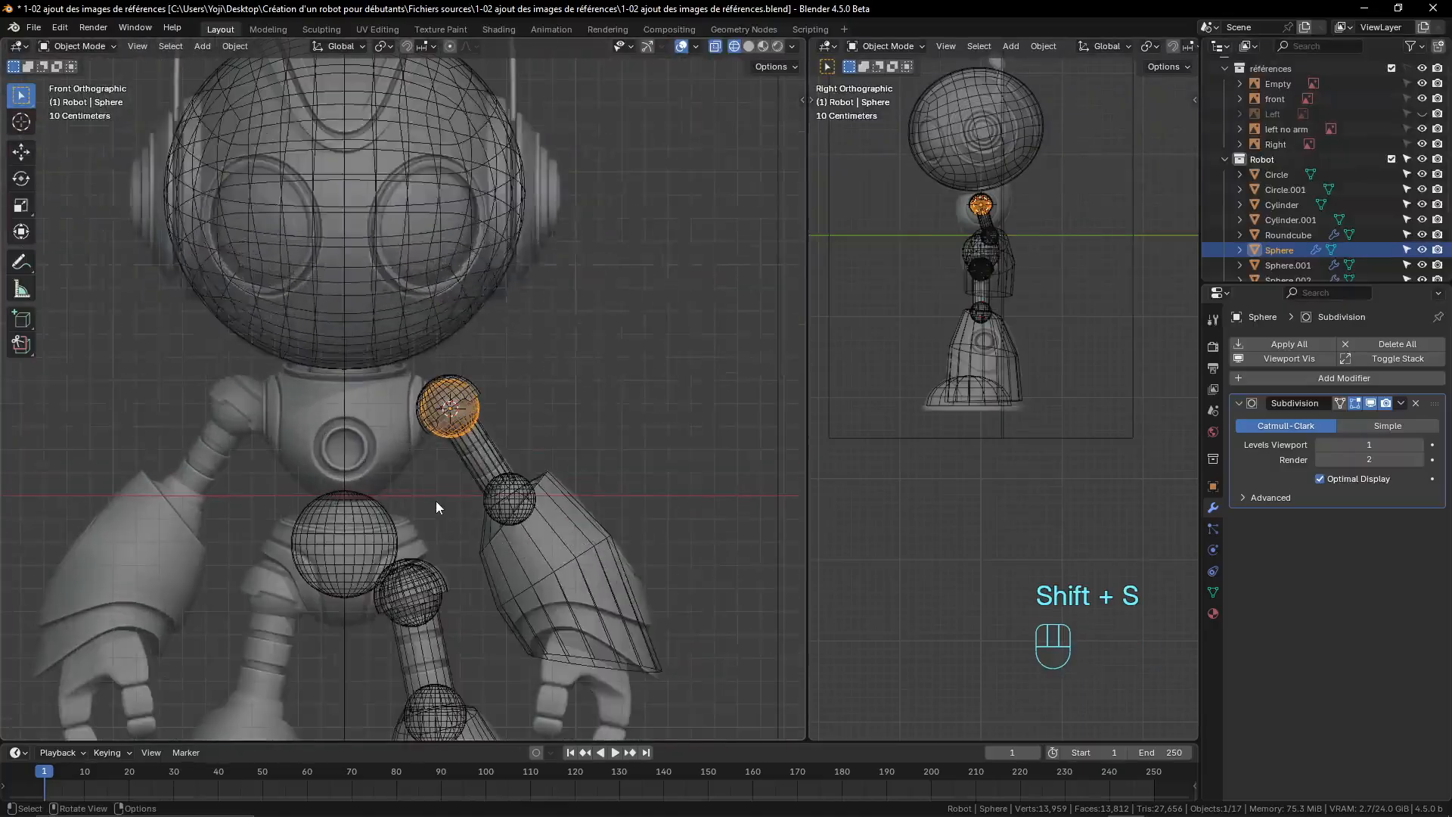
key("shift+a")
mouse_move(438, 497)
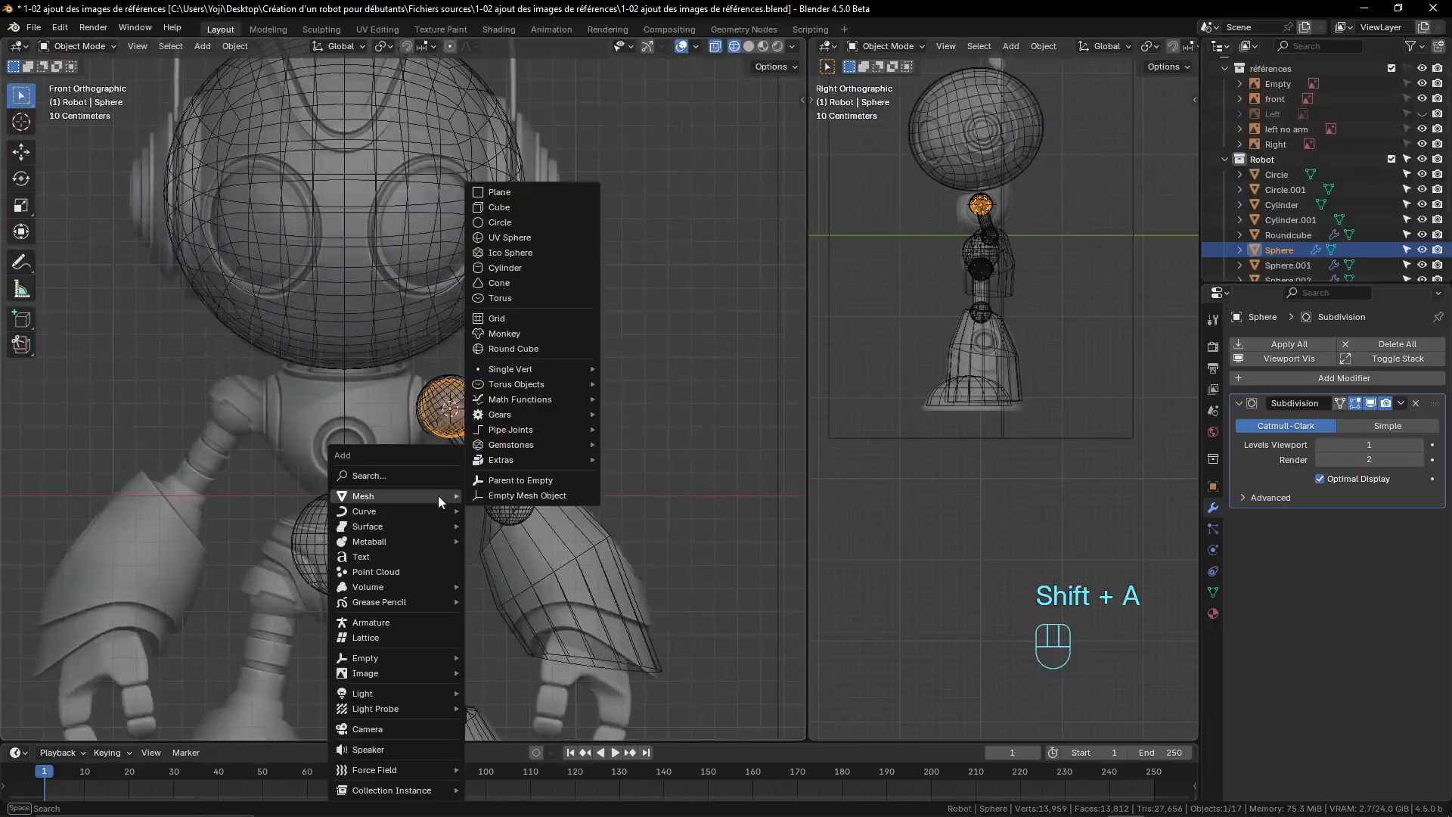
left_click(510, 221)
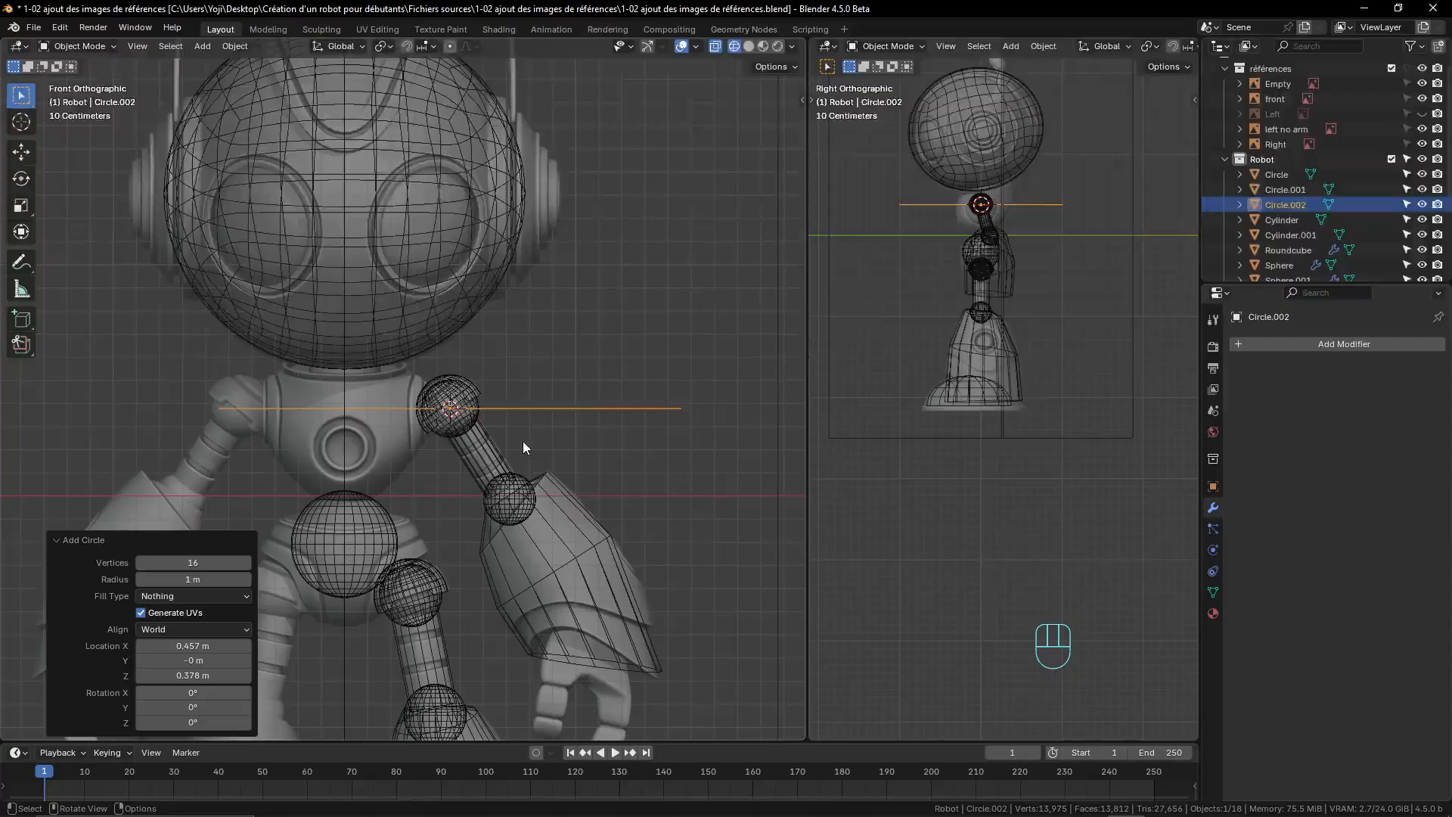
- In Edit Mode, rotate the shoulder circle 90° in the front view so it stands vertically
key("Tab")
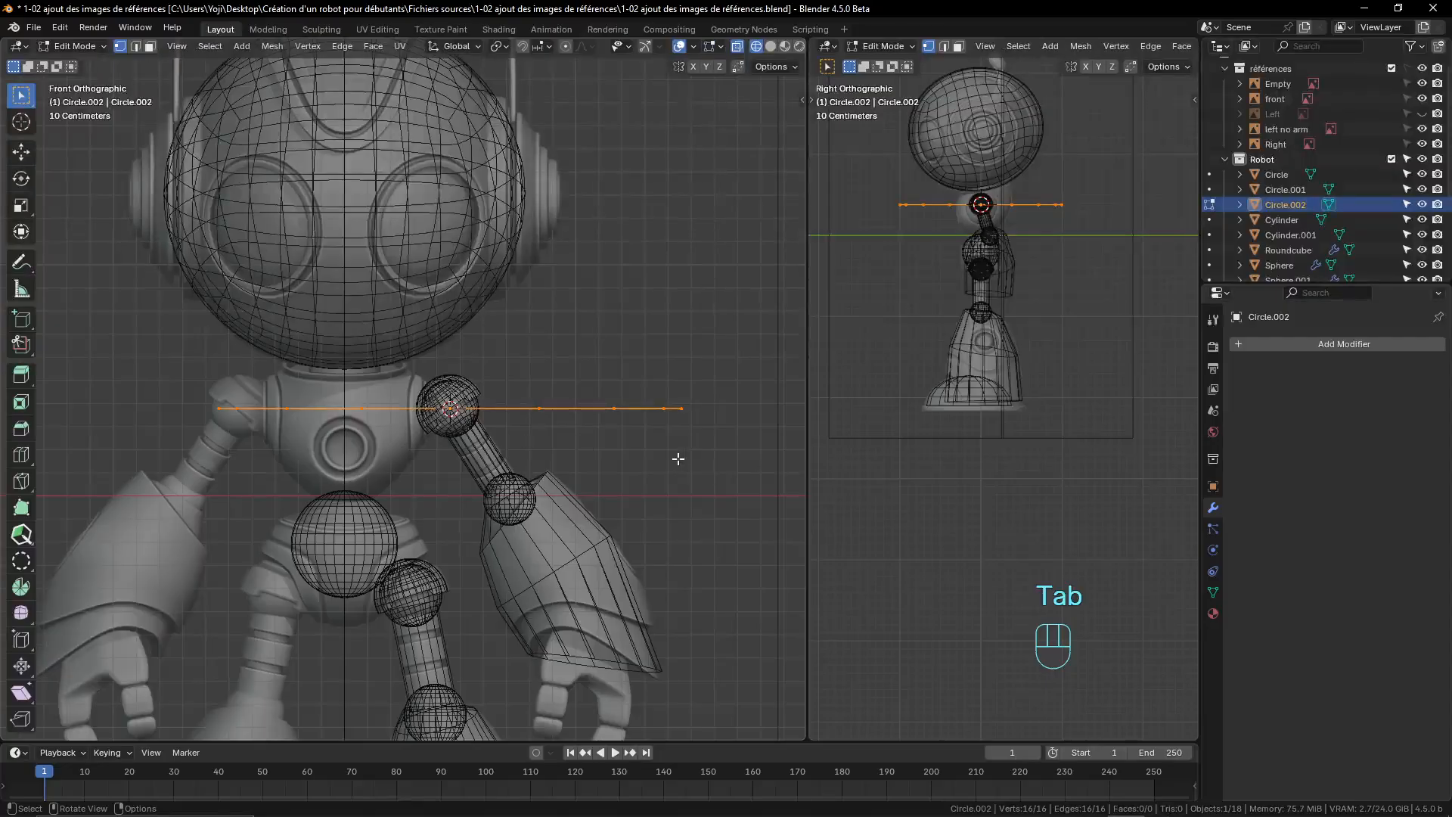
key("r")
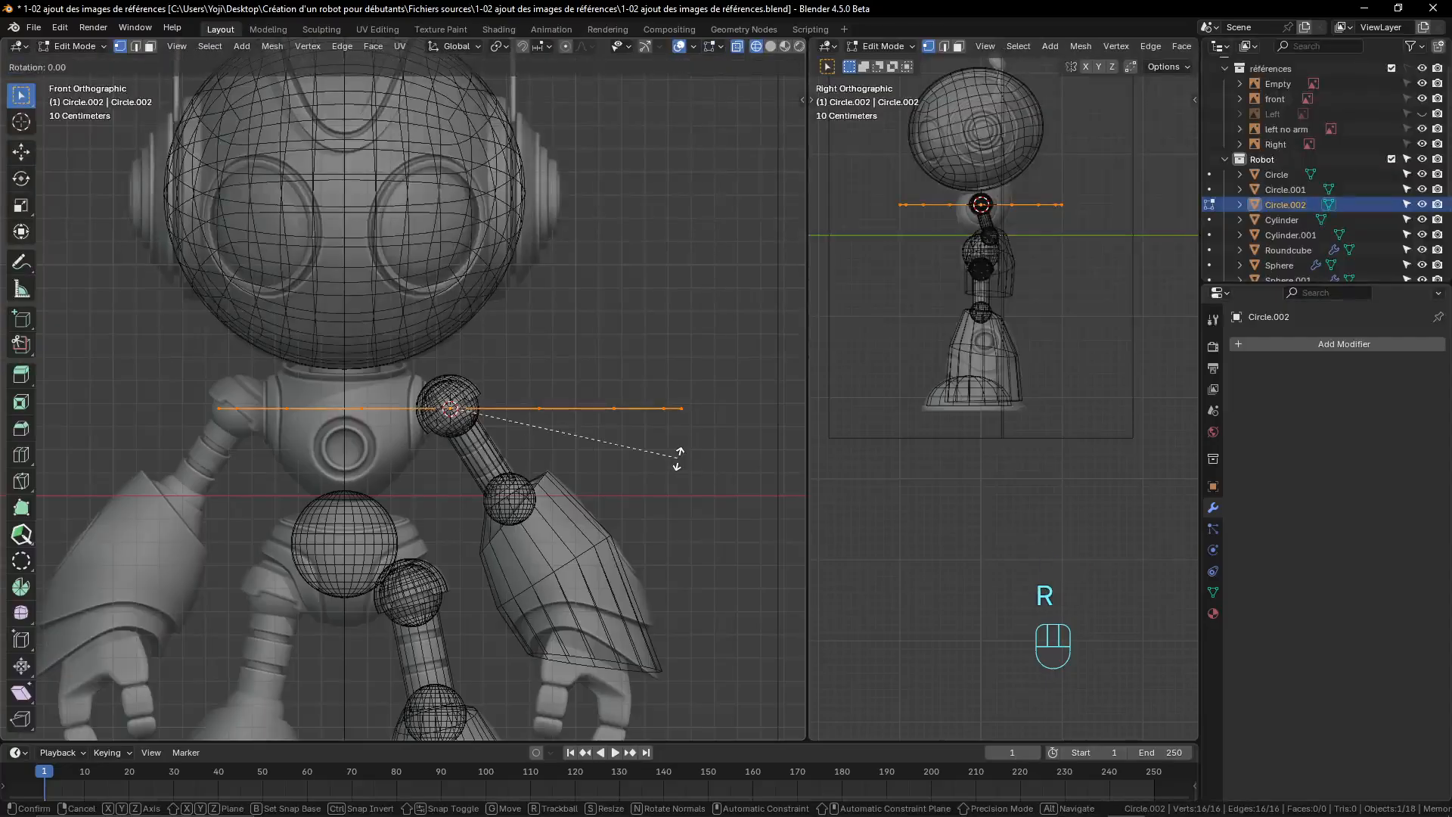
key("KP_9")
key("KP_0")
left_click(678, 458)
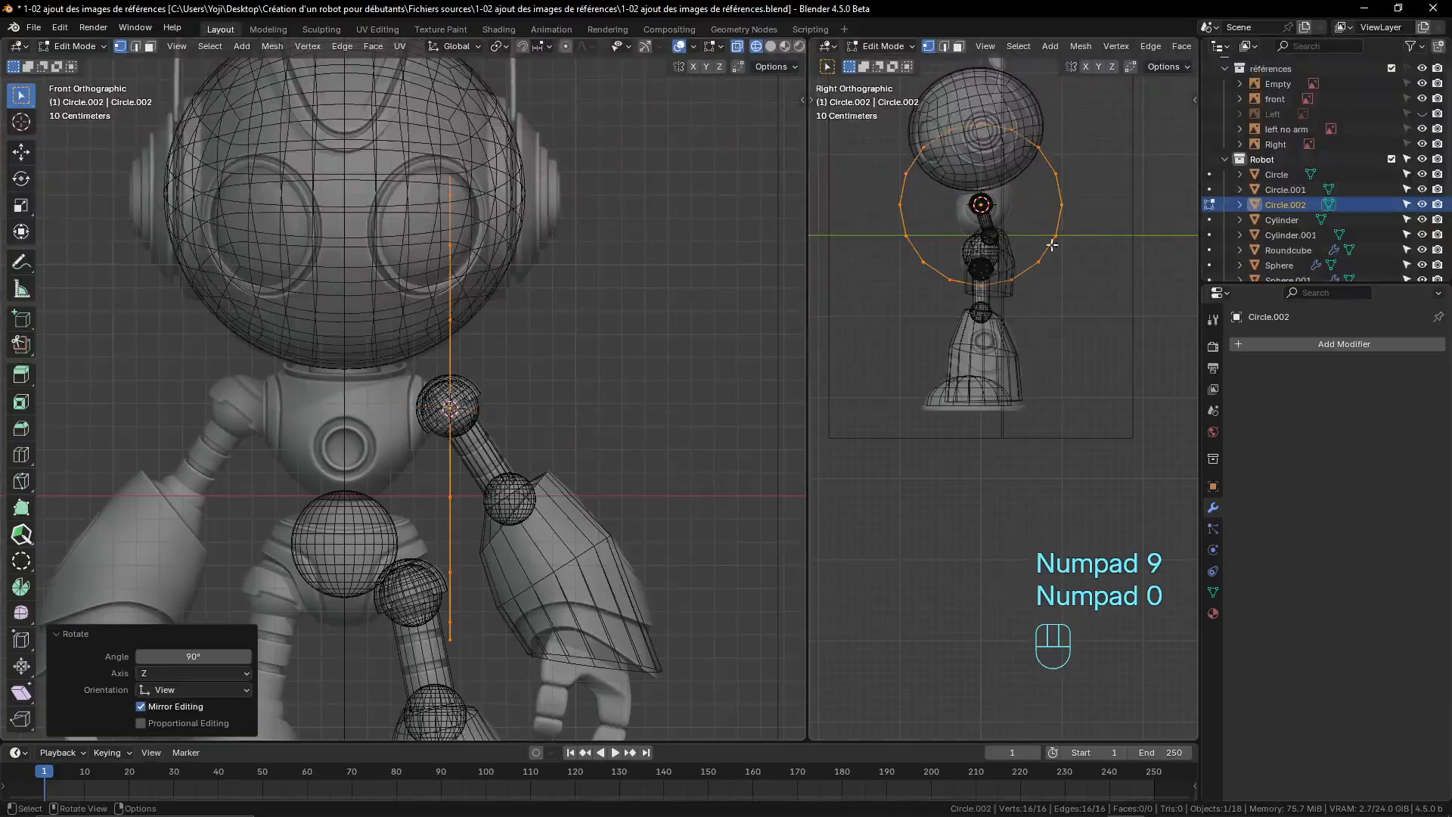
- Scale the shoulder circle down uniformly to about 0.128 so it fits around the shoulder joint sphere
middle_click_drag(1012, 314, 1025, 443, "shift")
scroll(1014, 415, "up", 4)
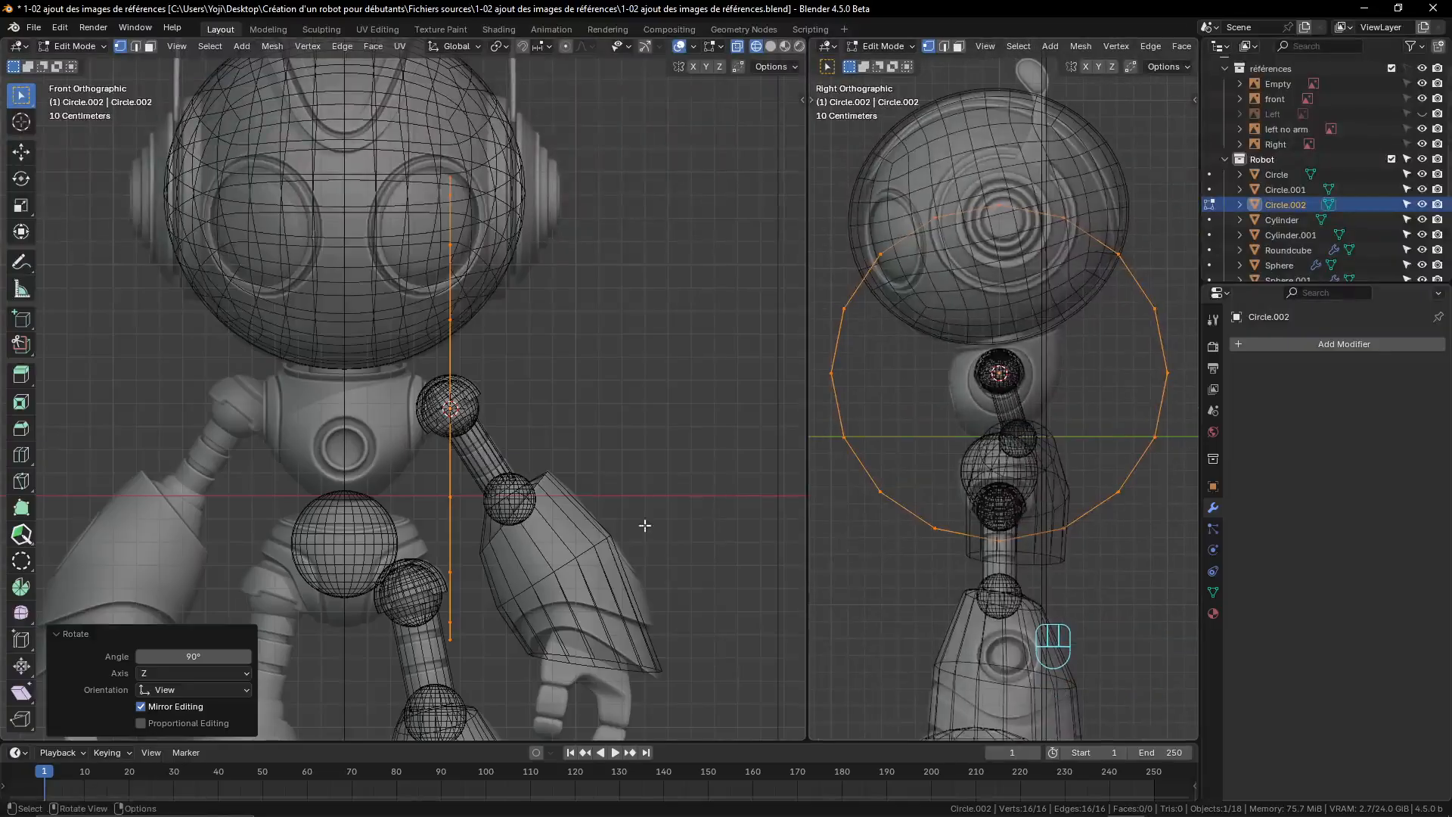
key("s")
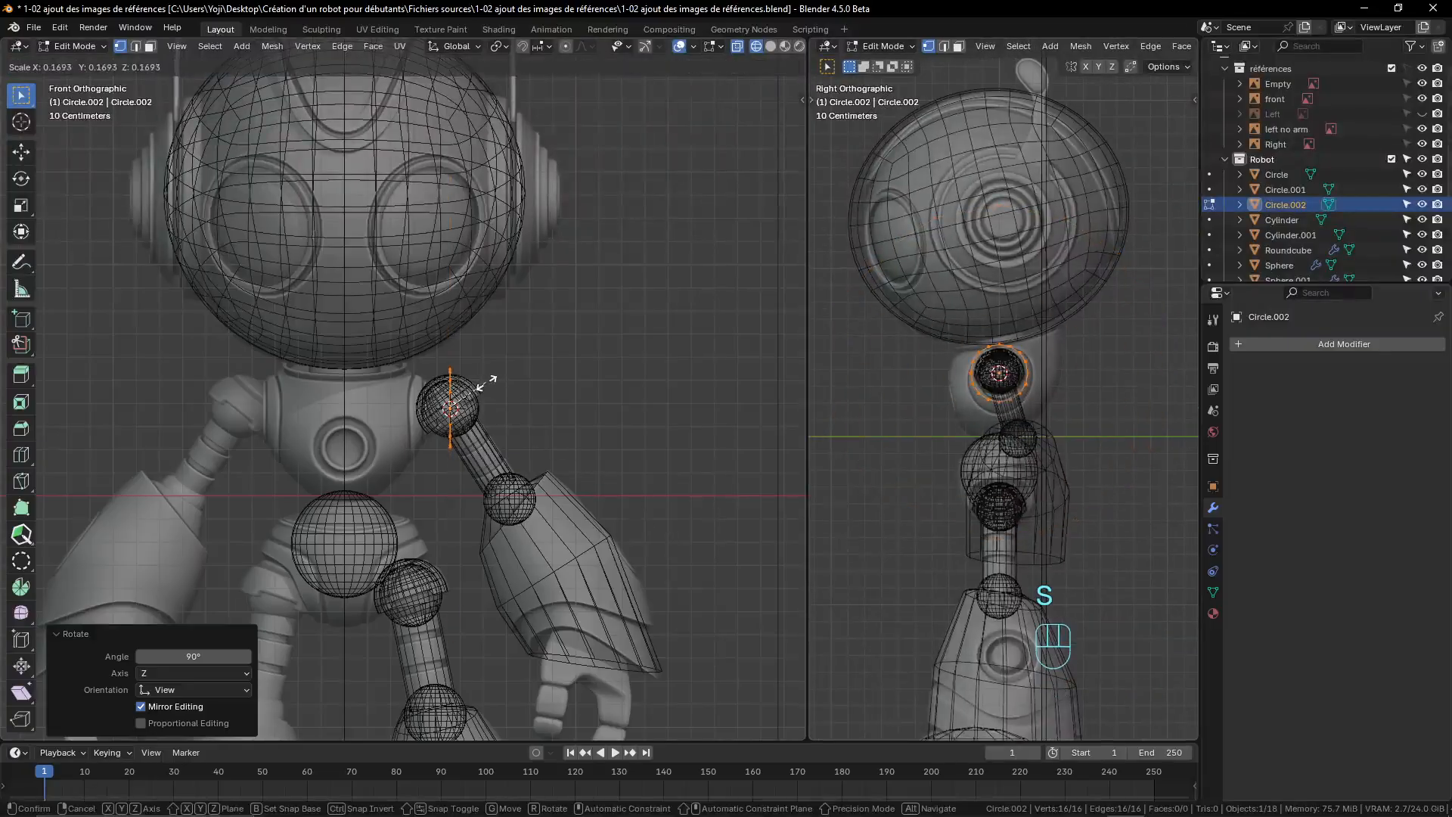
left_click(477, 394)
- Move the shoulder circle about -0.103 m along X to the torso side of the joint, shrink it slightly and return to Object Mode
scroll(562, 452, "up", 7)
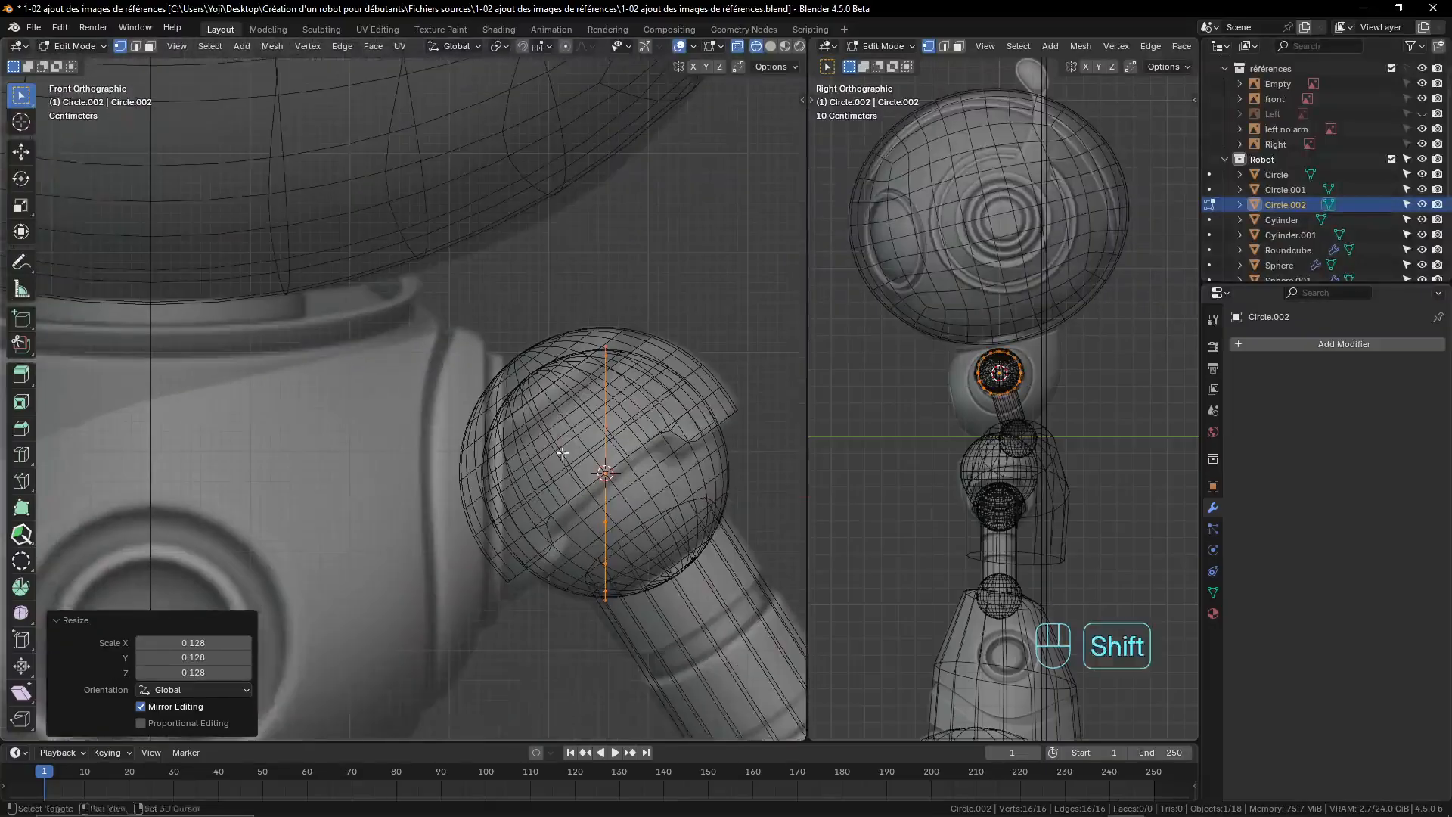
middle_click_drag(562, 452, 508, 441, "shift")
key("g")
key("y")
key("x")
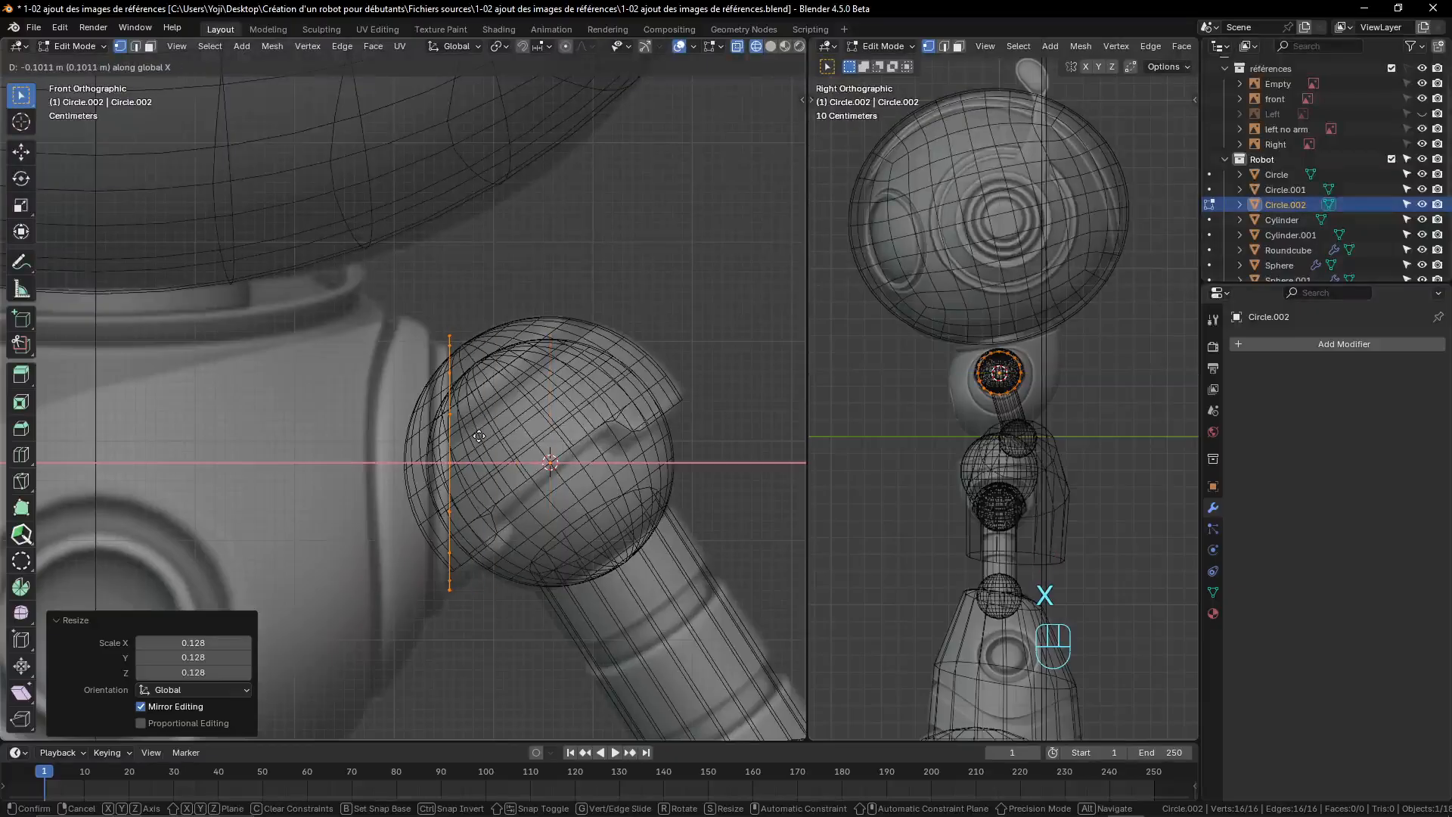
left_click(477, 436)
key("s")
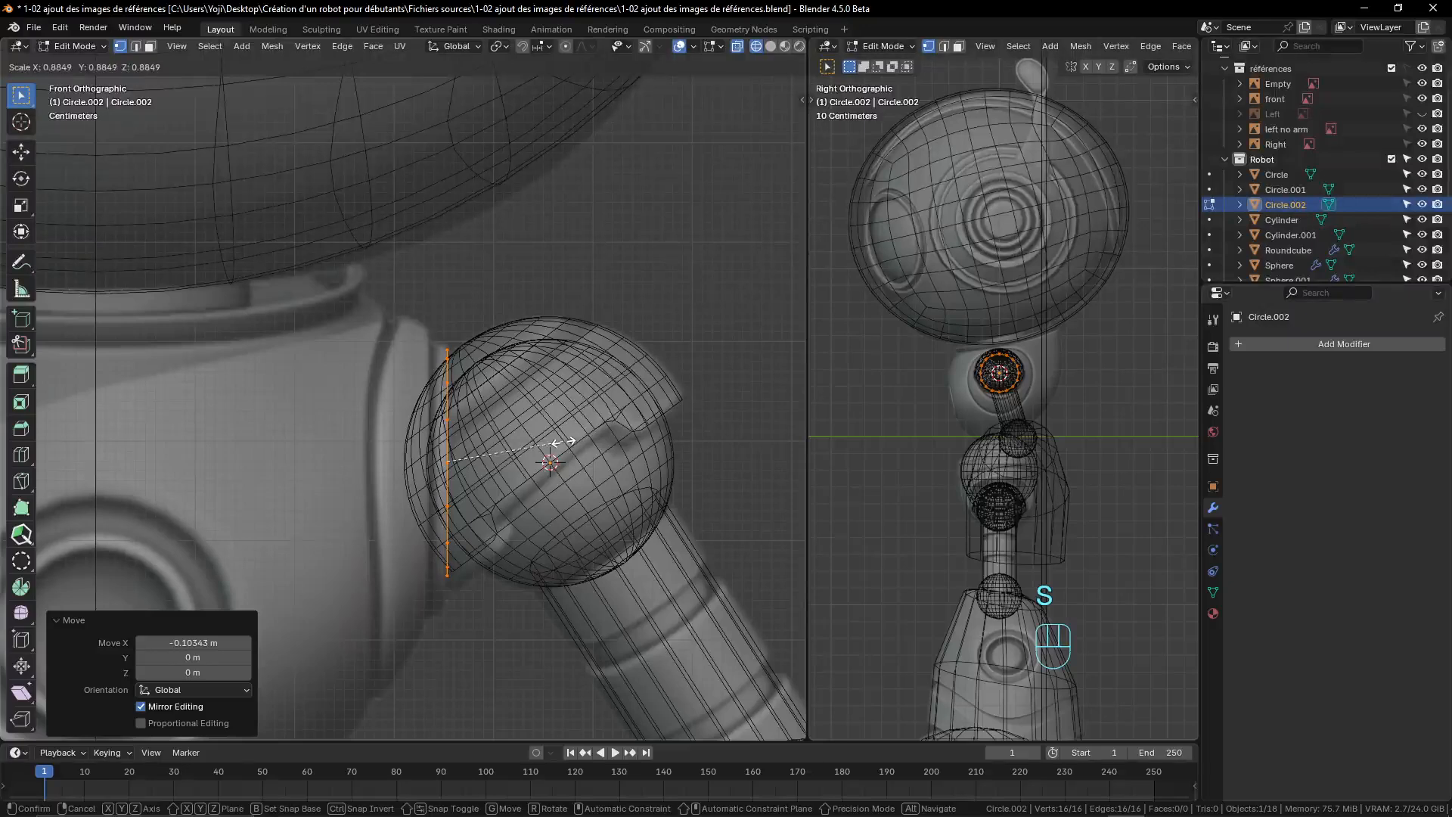
left_click(563, 442)
key("Tab")
- Switch the front viewport to solid shading and examine the shoulder circle and cap from several angles
left_click(537, 333)
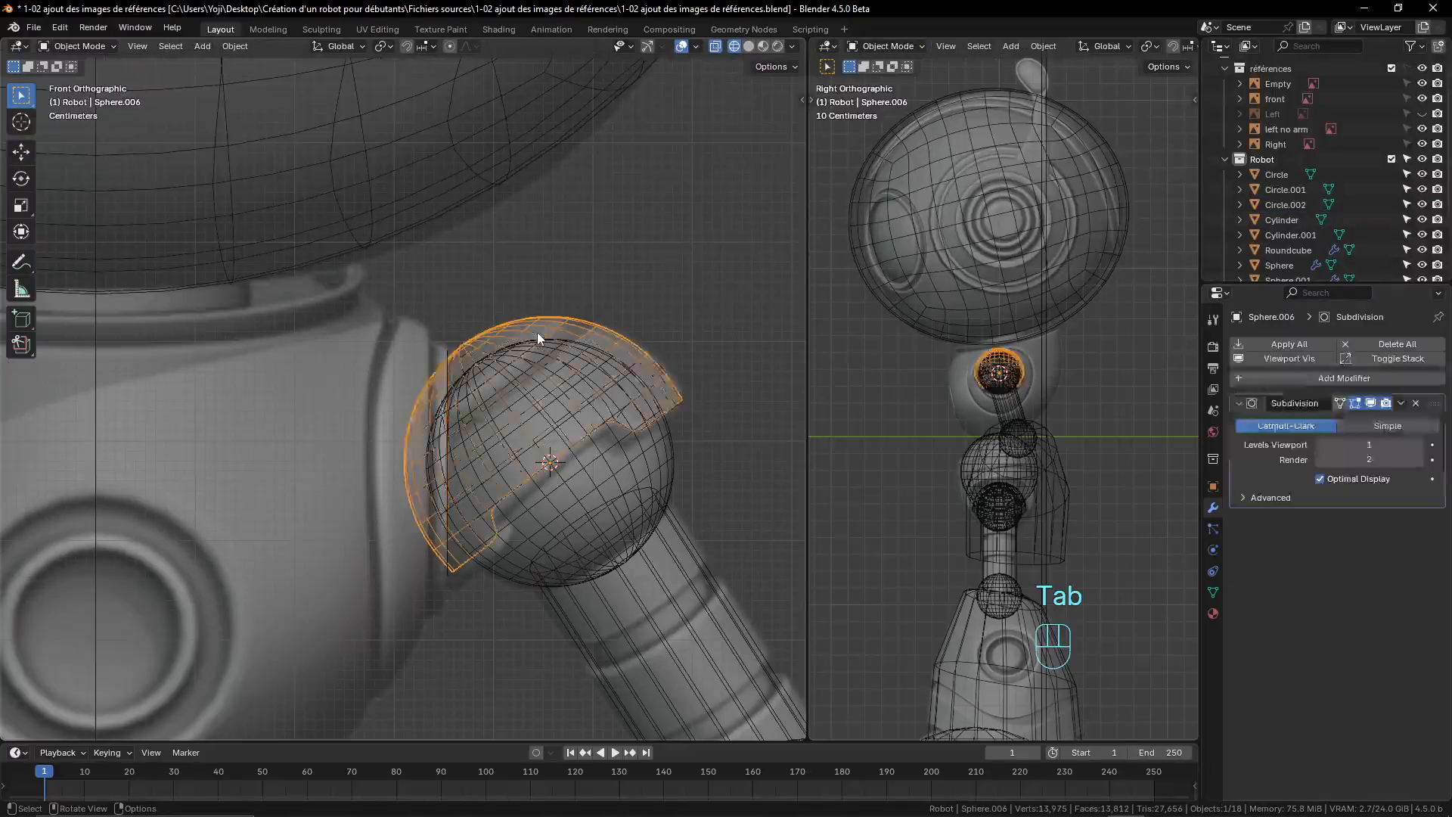
middle_click_drag(529, 355, 491, 406)
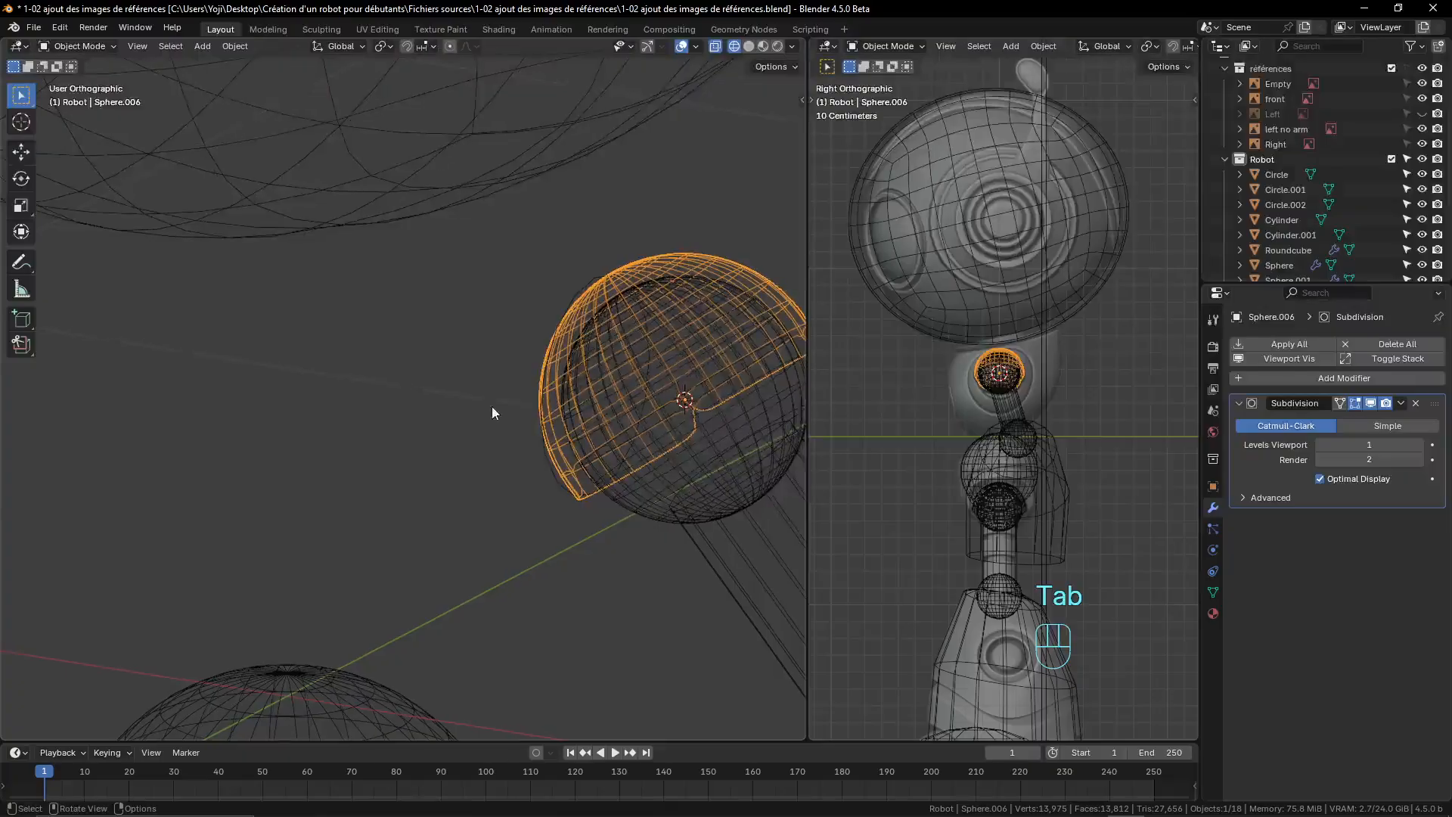
key("z")
scroll(760, 355, "down", 4)
middle_click_drag(760, 356, 503, 372)
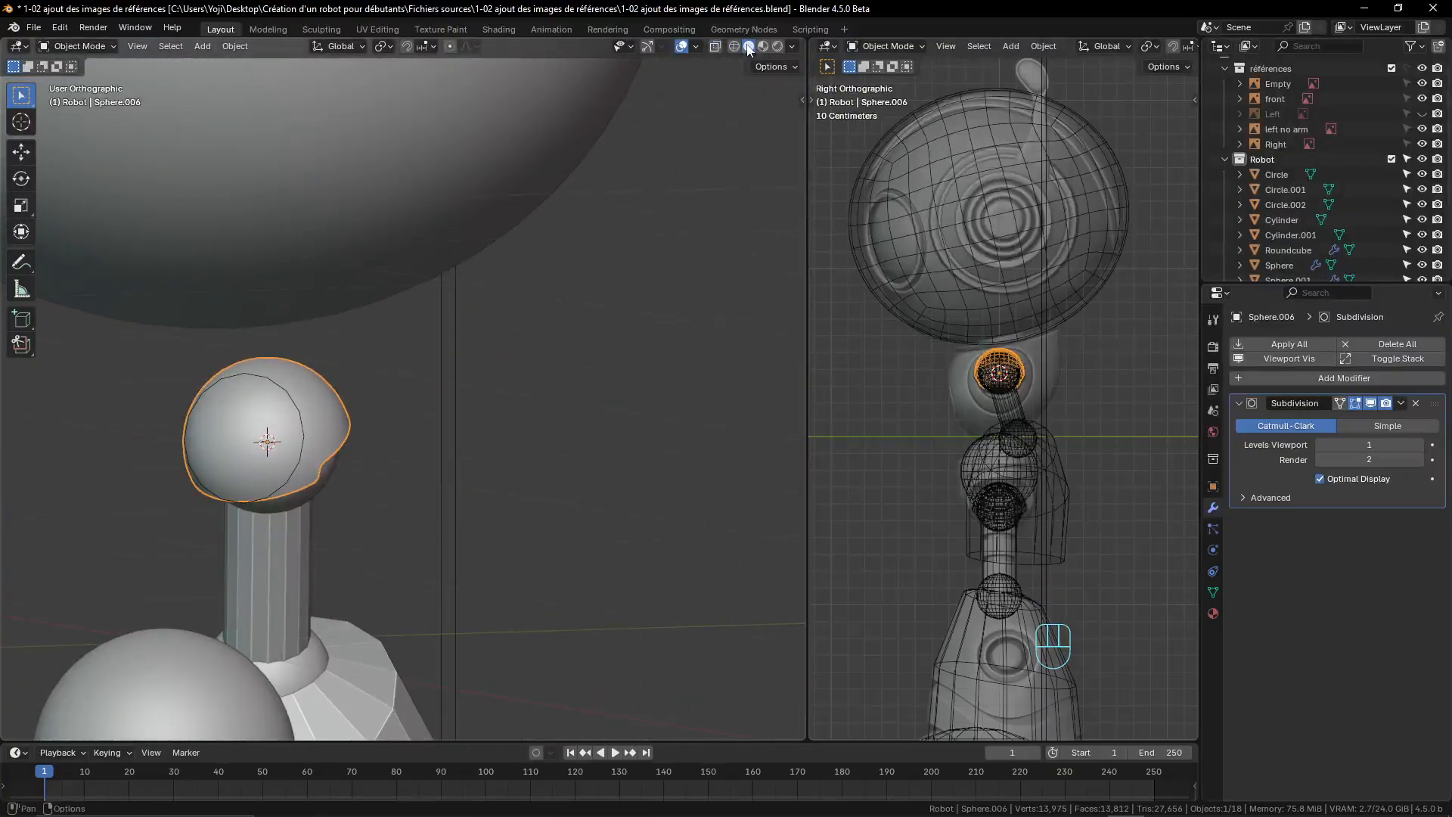
scroll(354, 405, "up", 4)
middle_click_drag(333, 423, 481, 403)
left_click(584, 331)
scroll(584, 331, "down", 5)
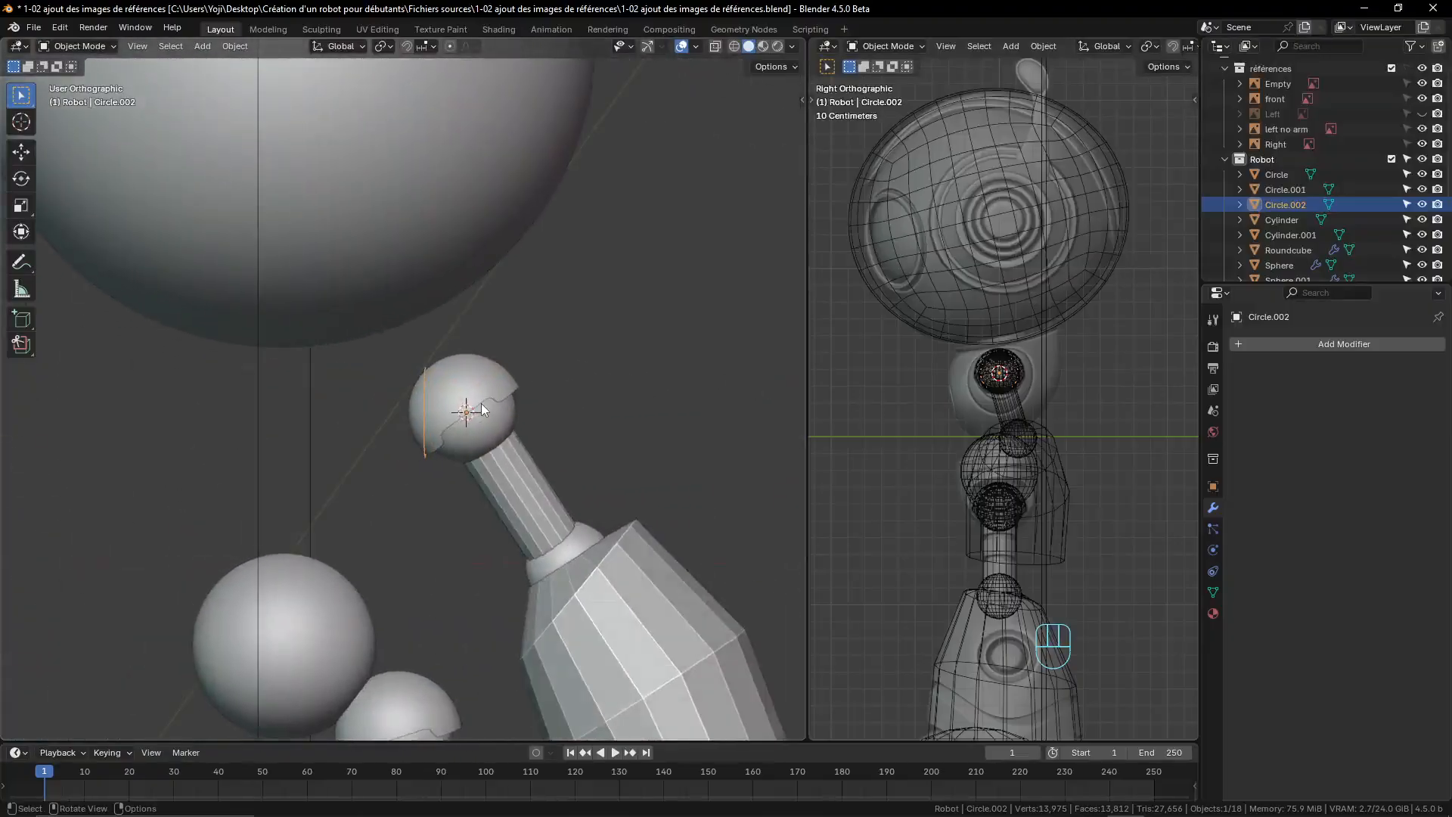
scroll(481, 402, "down", 3)
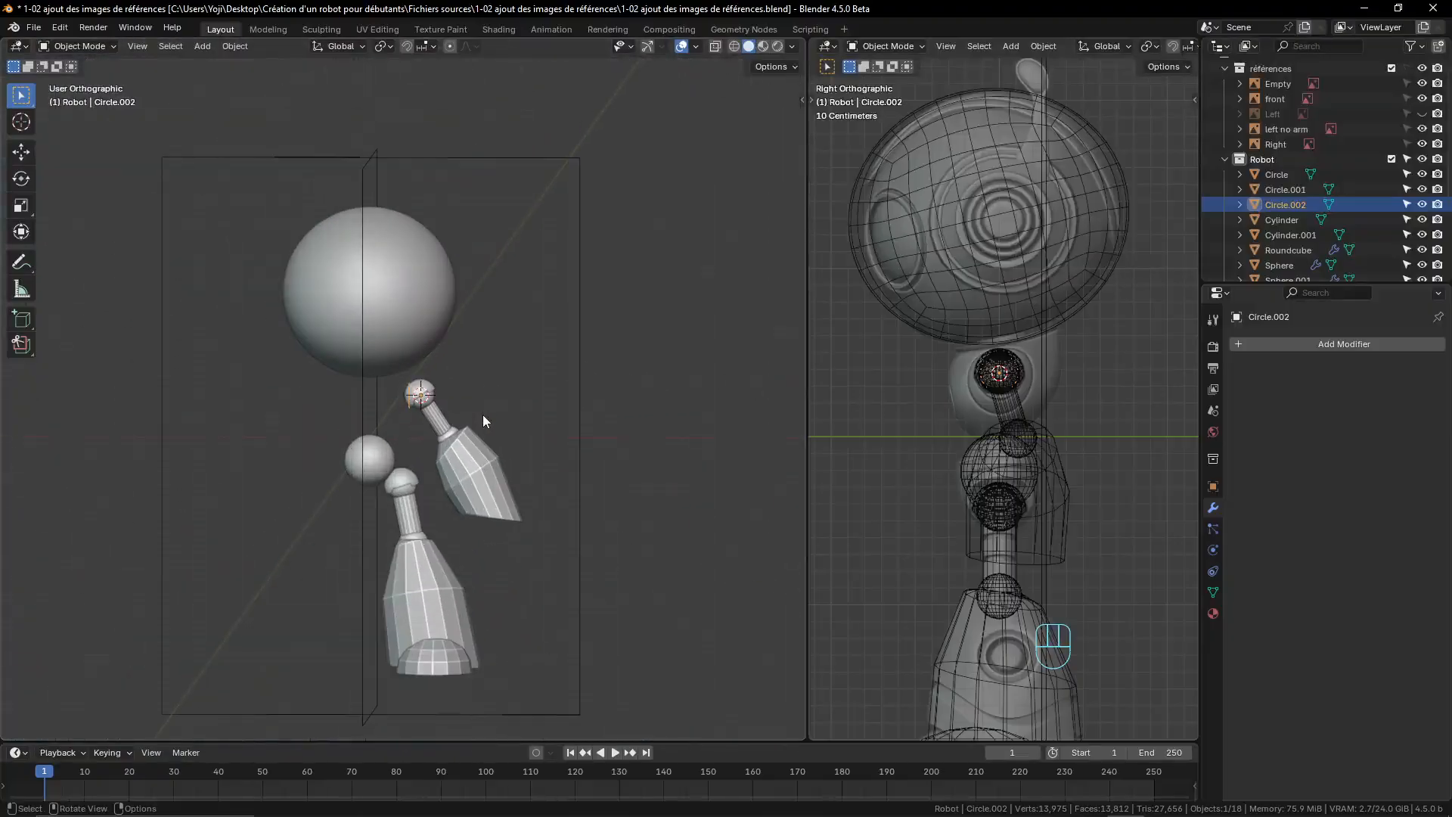
- Select the hip joint cap and snap the 3D cursor to its centre
left_click(401, 482)
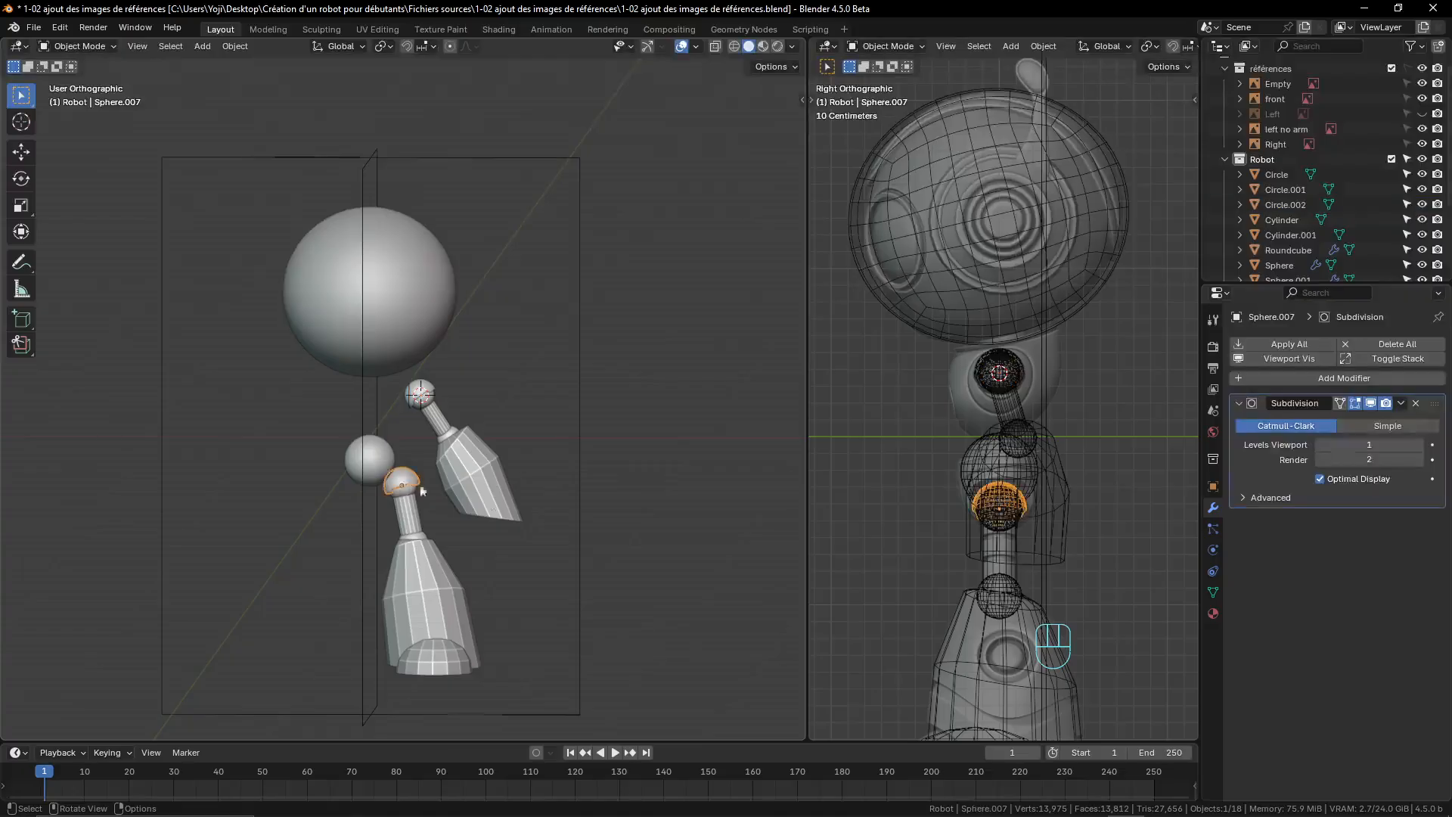
scroll(501, 510, "up", 3)
scroll(488, 511, "up", 2)
key("shift+s")
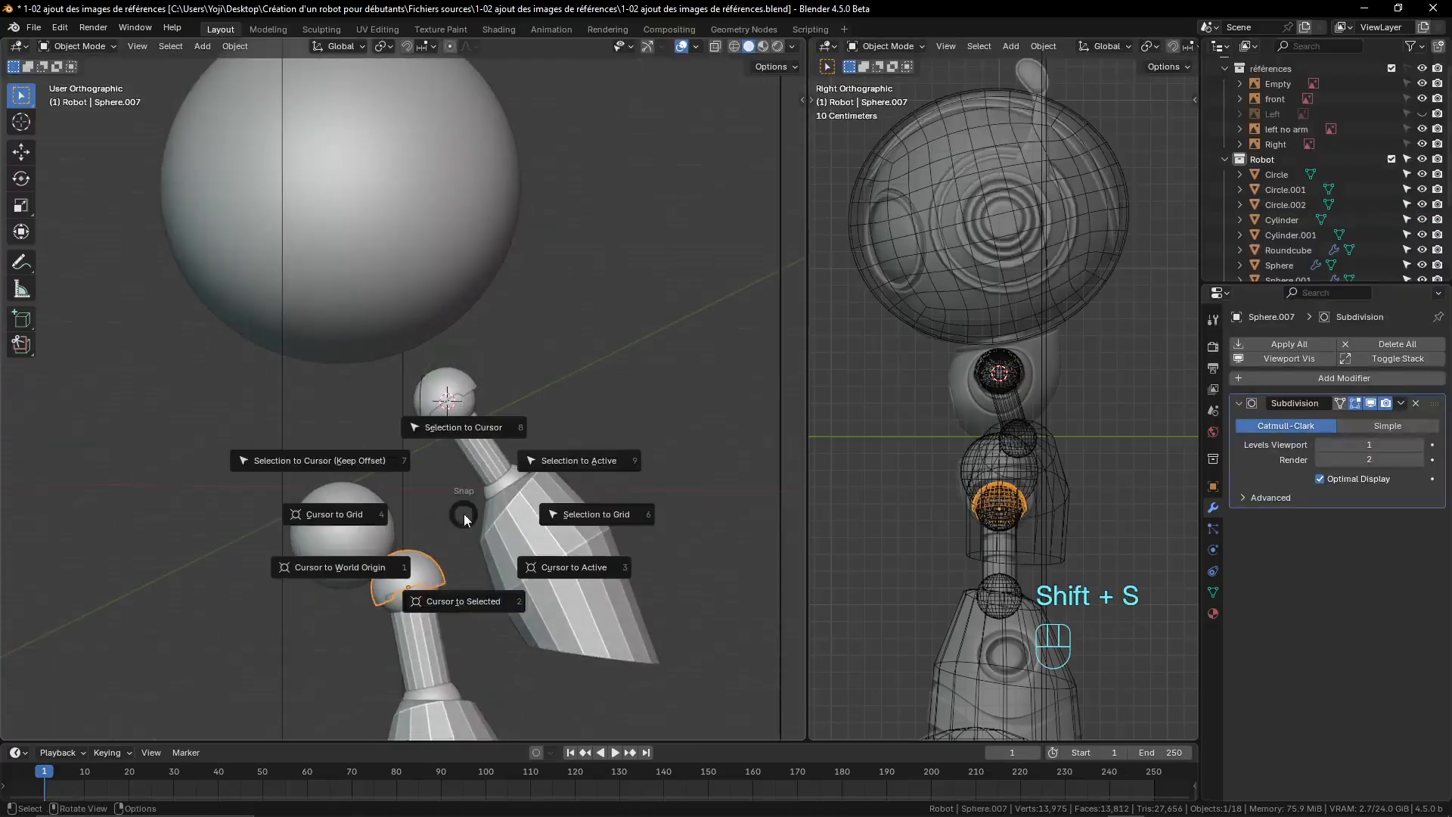
left_click(466, 600)
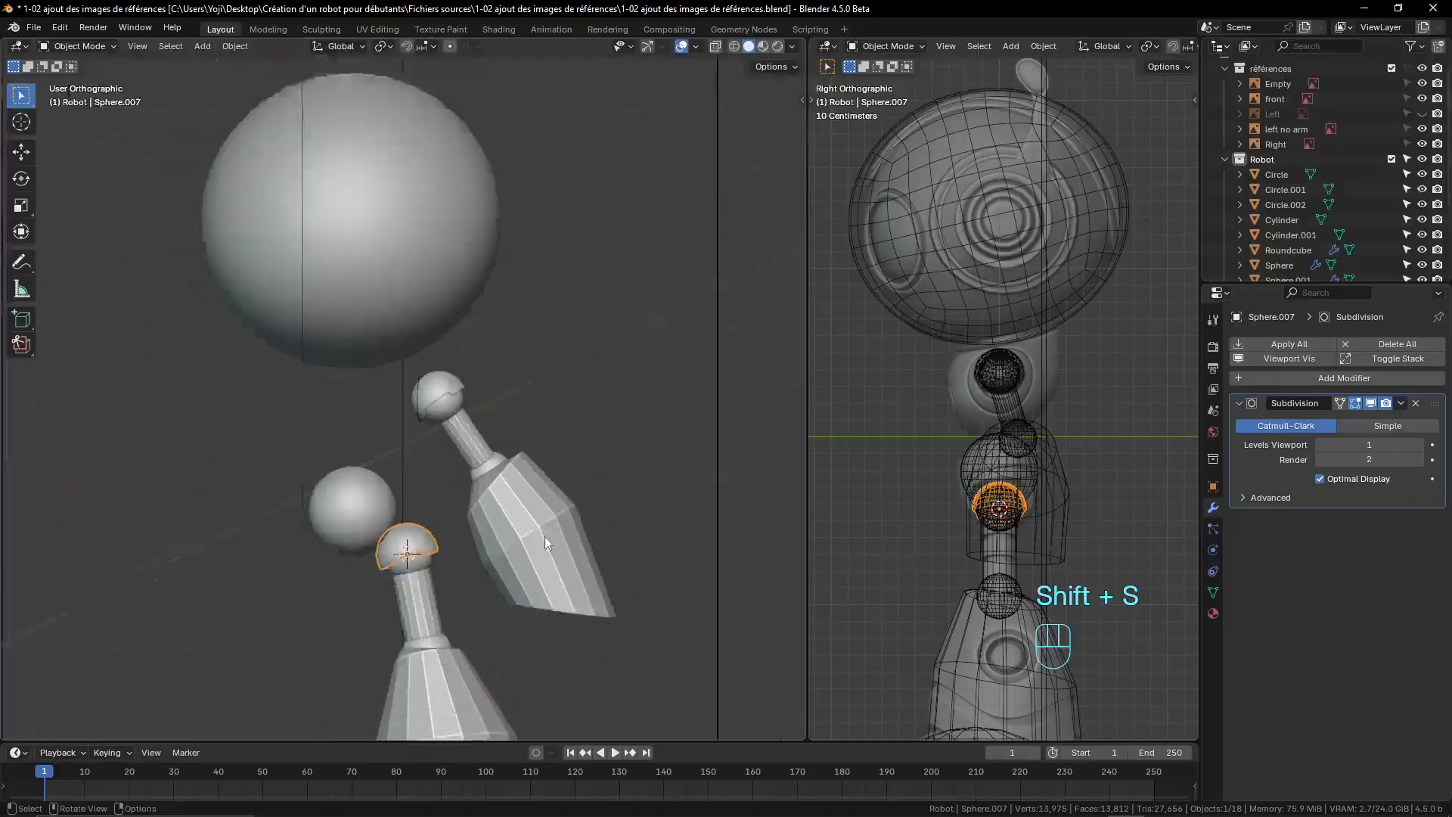
- Add a 16-vertex circle mesh with a 1 m radius at the 3D cursor in the hip
scroll(544, 537, "up", 2)
middle_click_drag(545, 537, 520, 403, "shift")
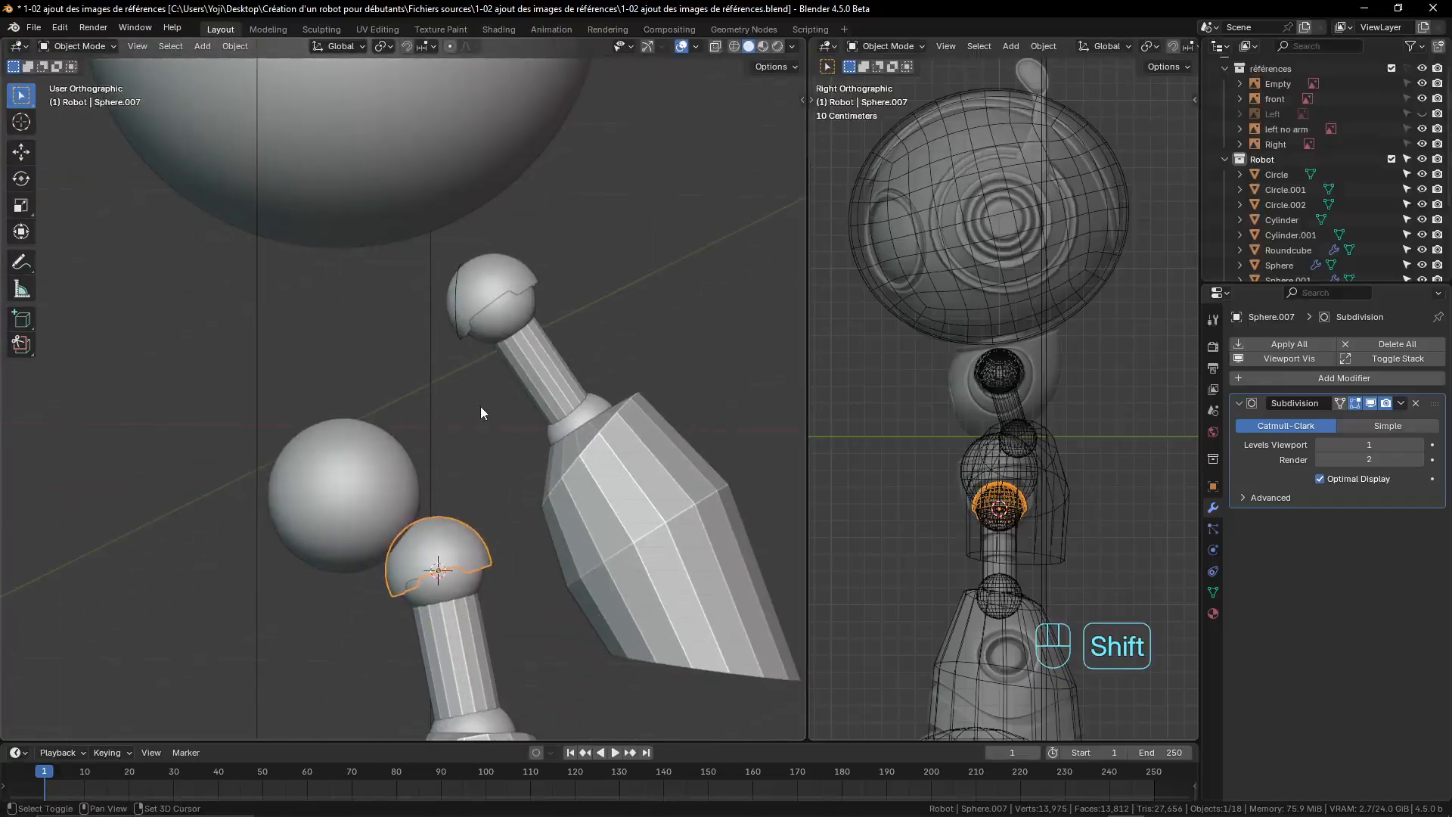
key("shift+a")
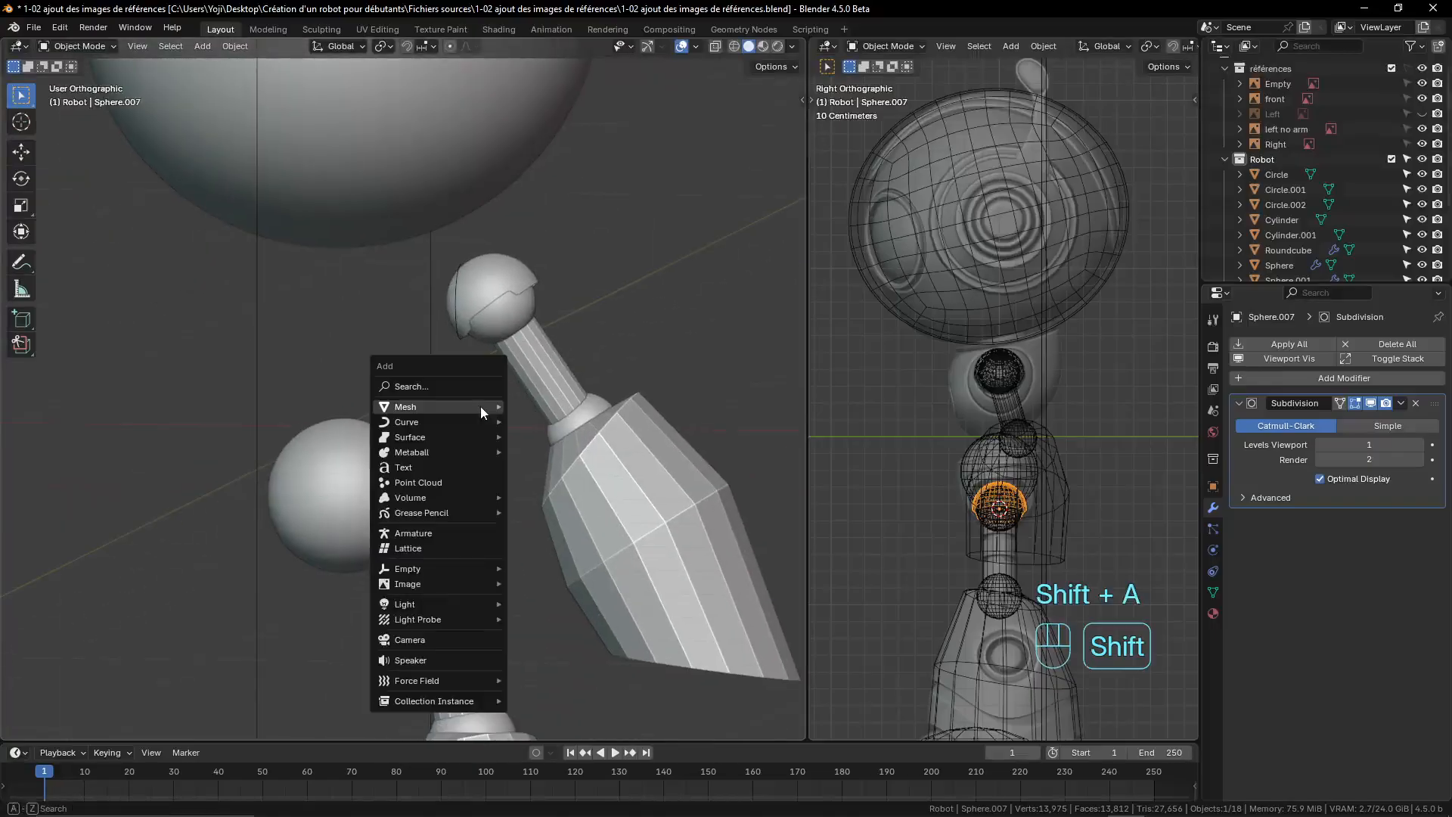
mouse_move(479, 406)
left_click(555, 442)
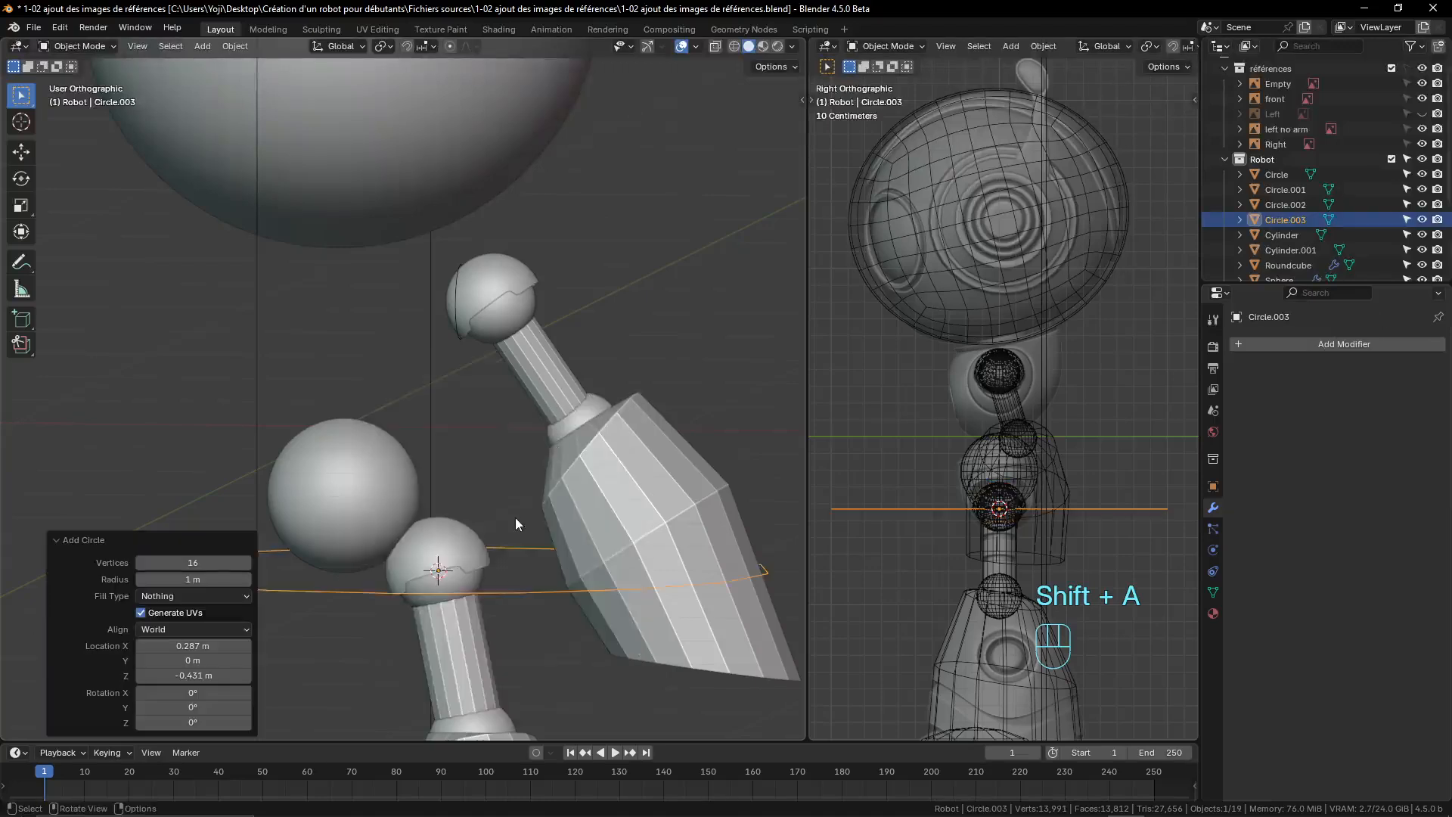
- In Edit Mode, rotate the hip circle about -51.5° in the front view and scale it down to about 0.176
middle_click_drag(506, 448, 522, 303, "shift")
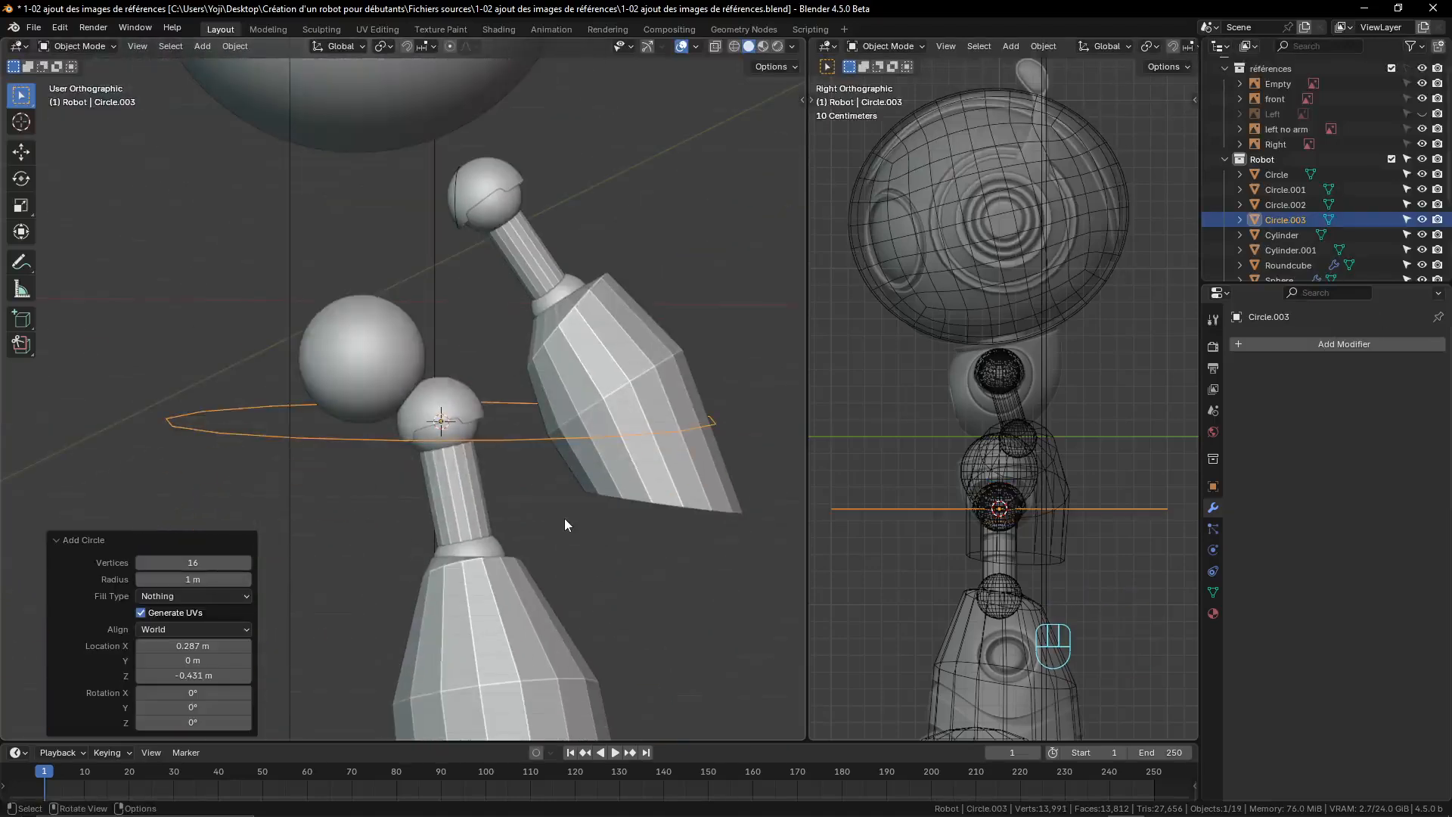
key("Tab")
key("KP_1")
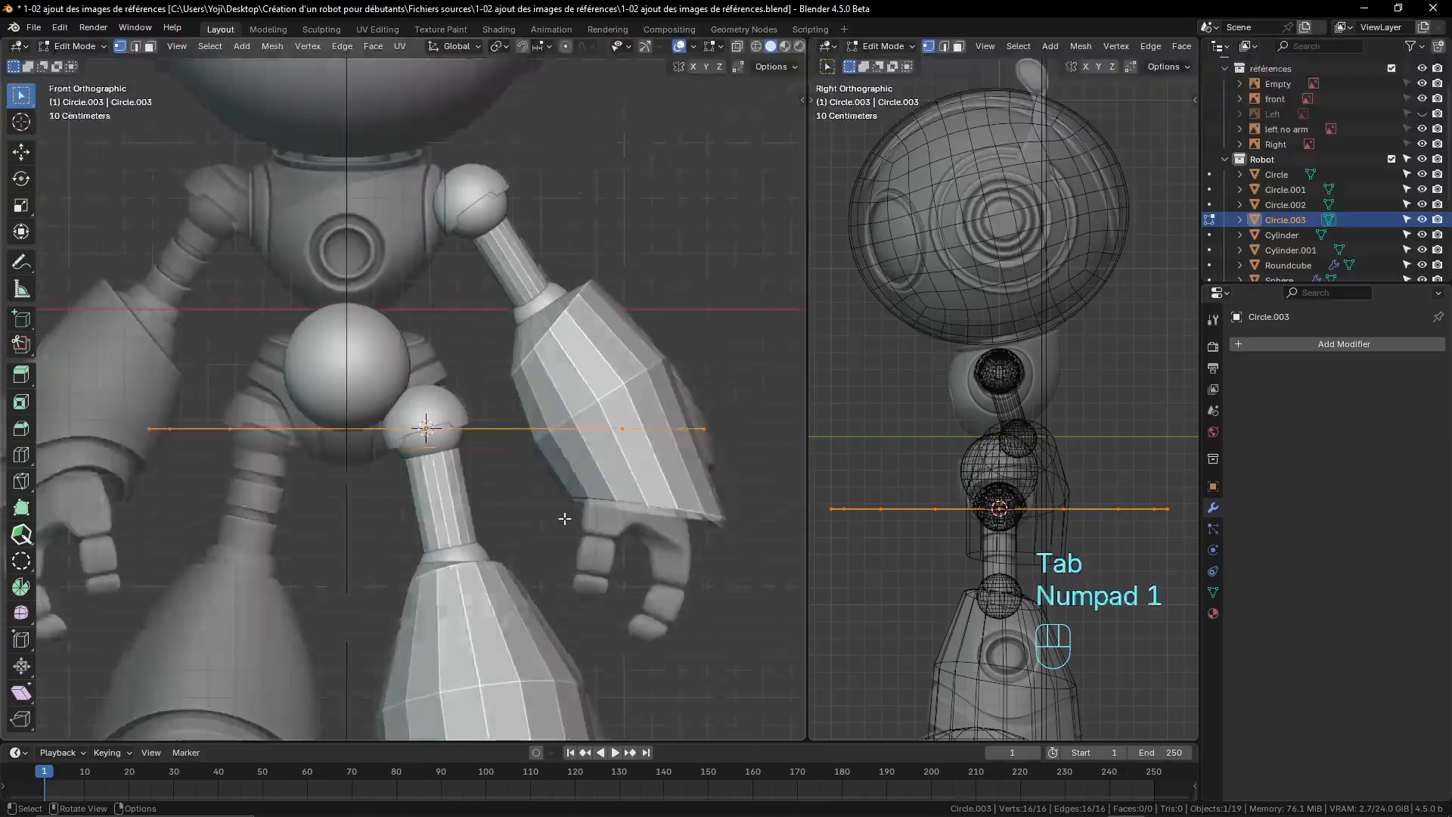
scroll(564, 518, "up", 3)
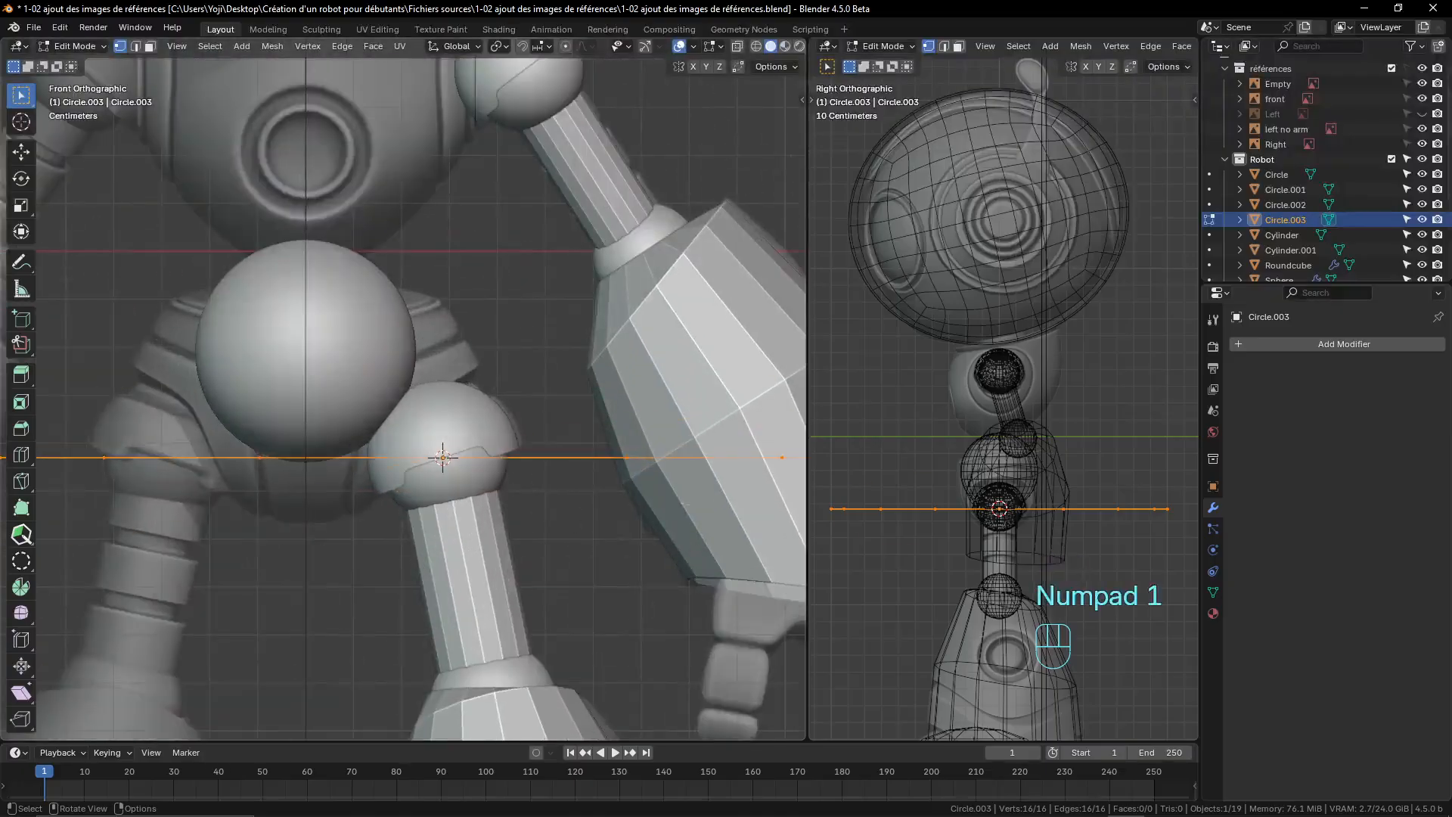
key("r")
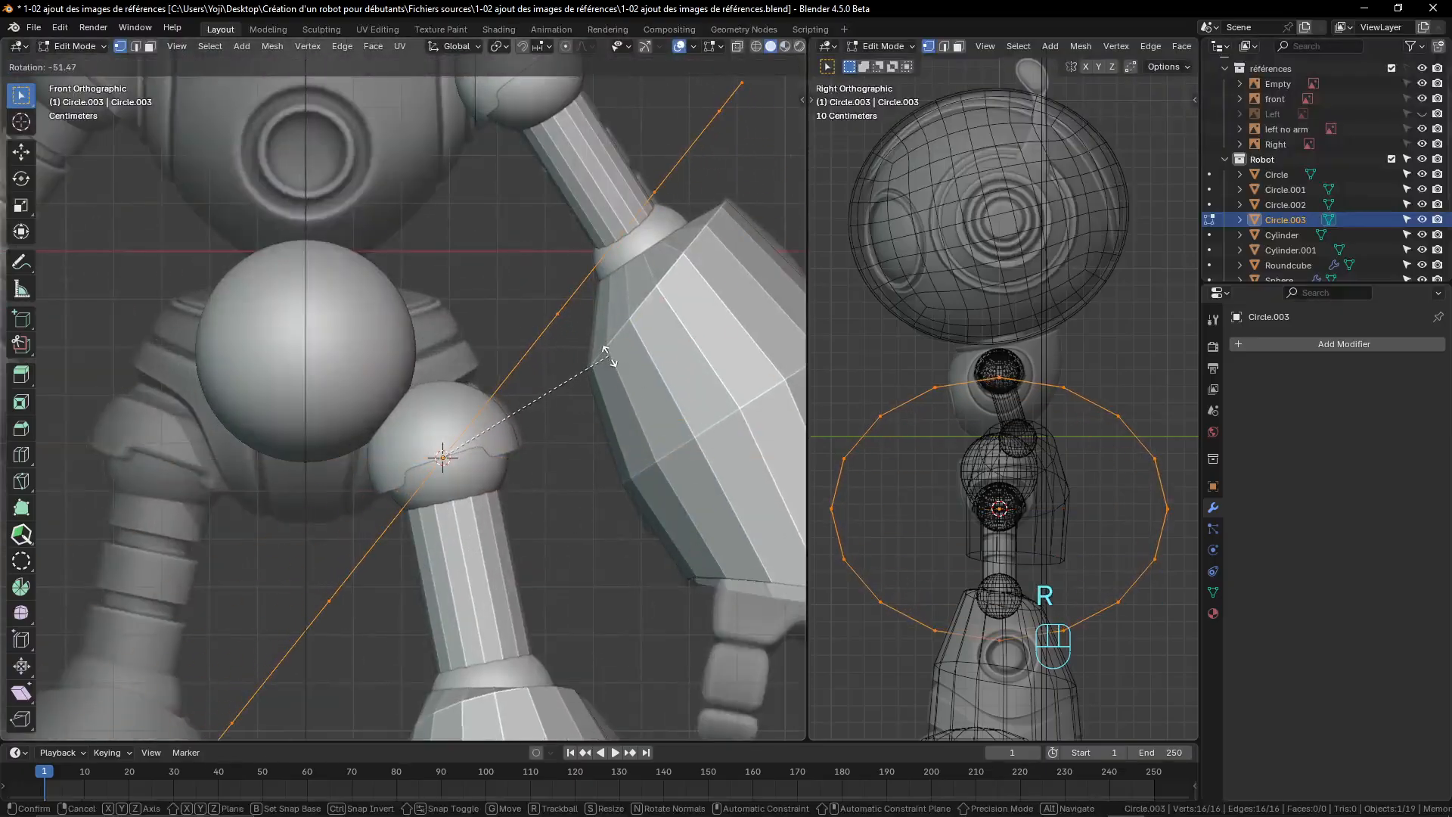
left_click(609, 357)
key("s")
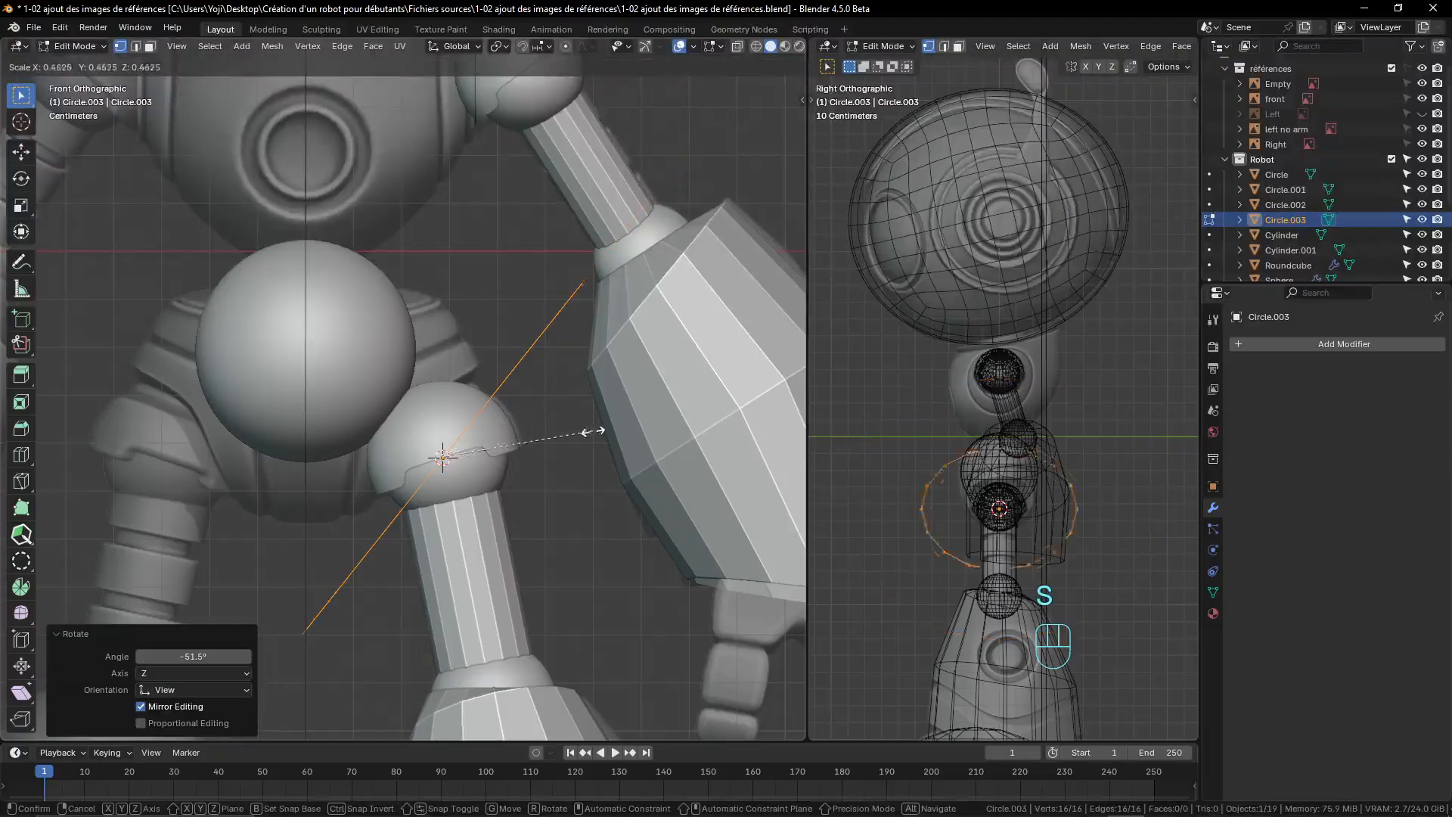
left_click(495, 492)
- Move the hip circle about -0.054 m in X and 0.046 m in Z toward the pelvis, enlarge it slightly and return to Object Mode
key("g")
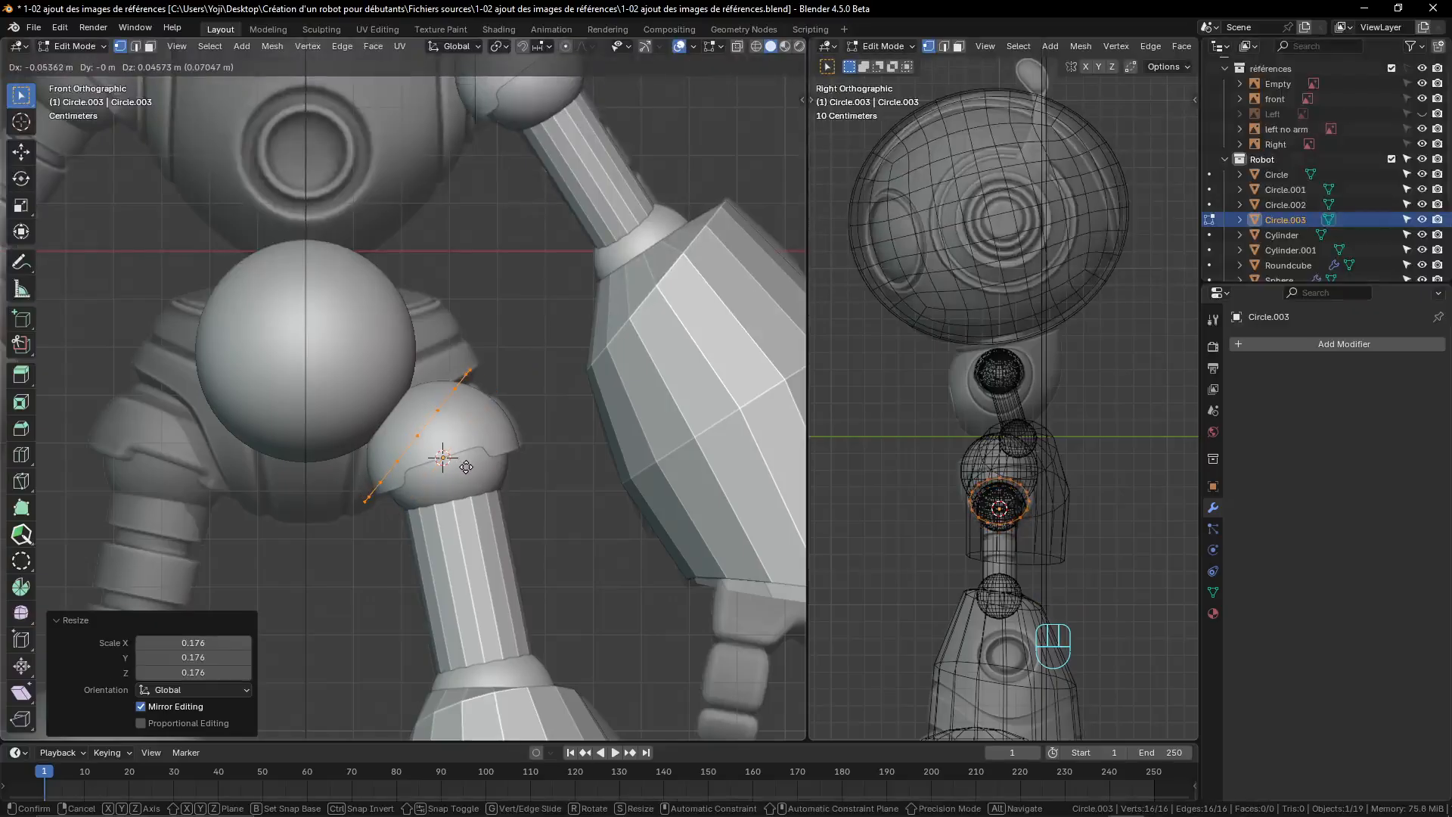
left_click(466, 467)
key("s")
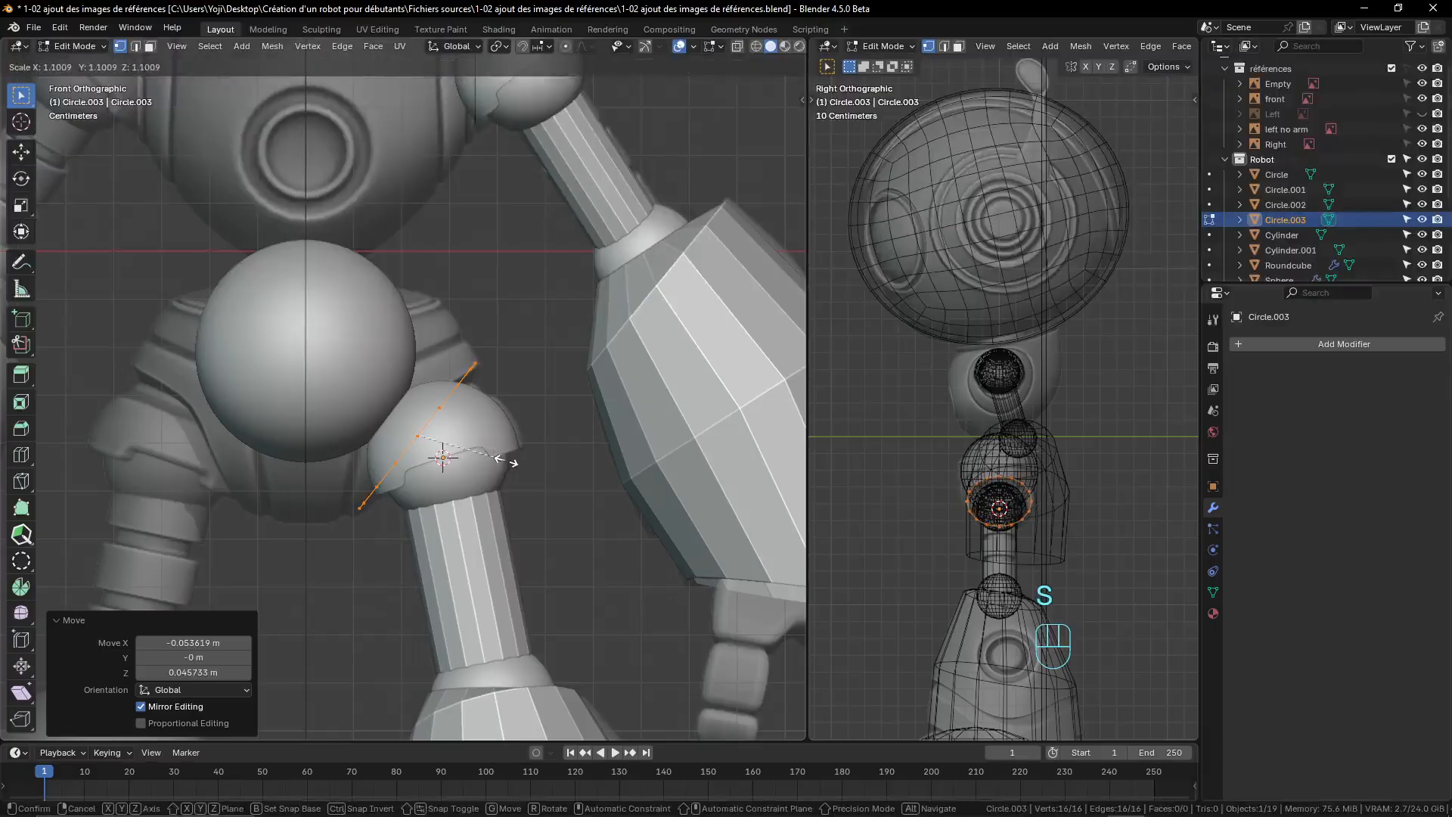
left_click(506, 460)
scroll(469, 450, "down", 4)
key("Tab")
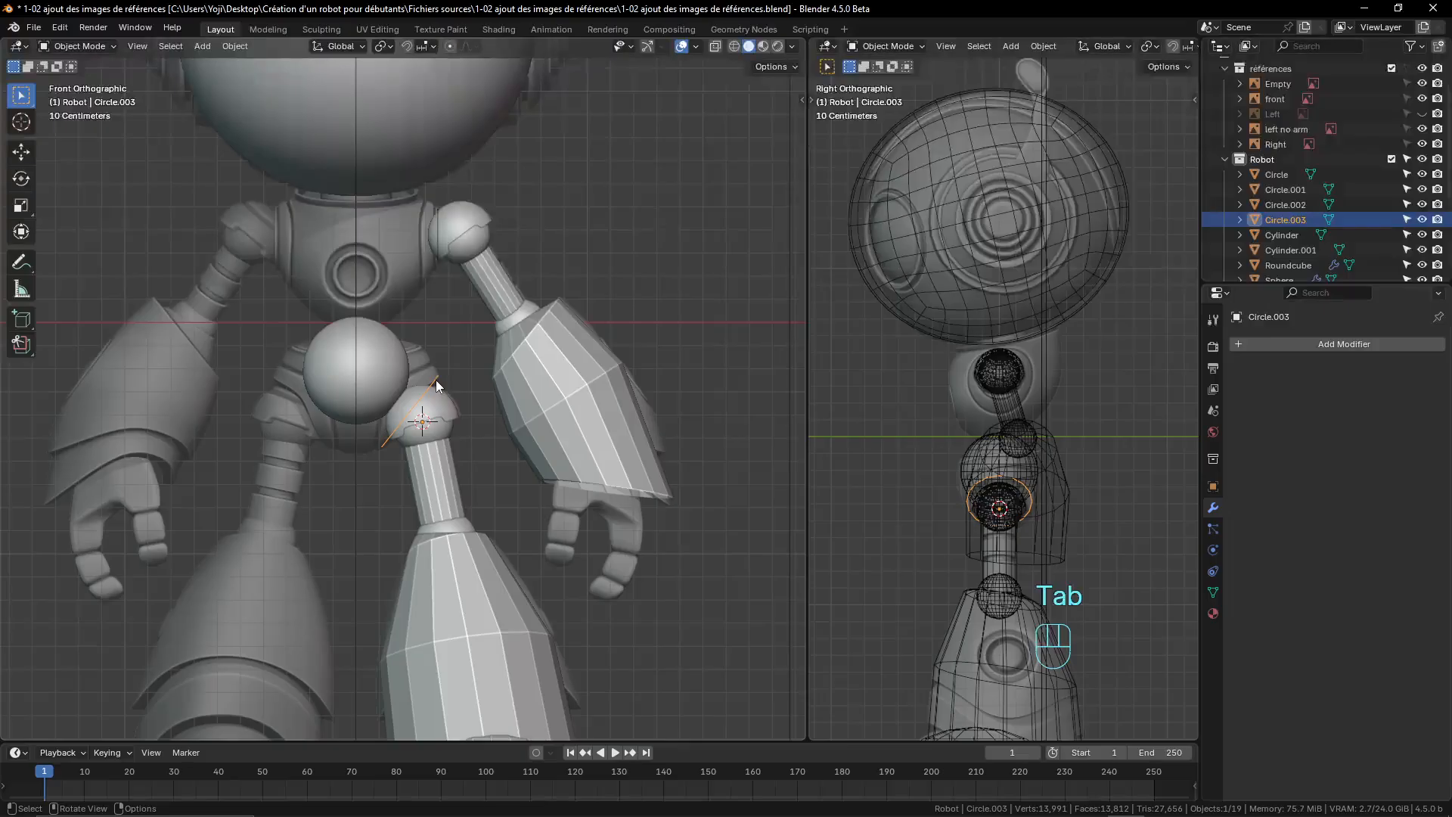
left_click(438, 235)
scroll(453, 318, "down", 3)
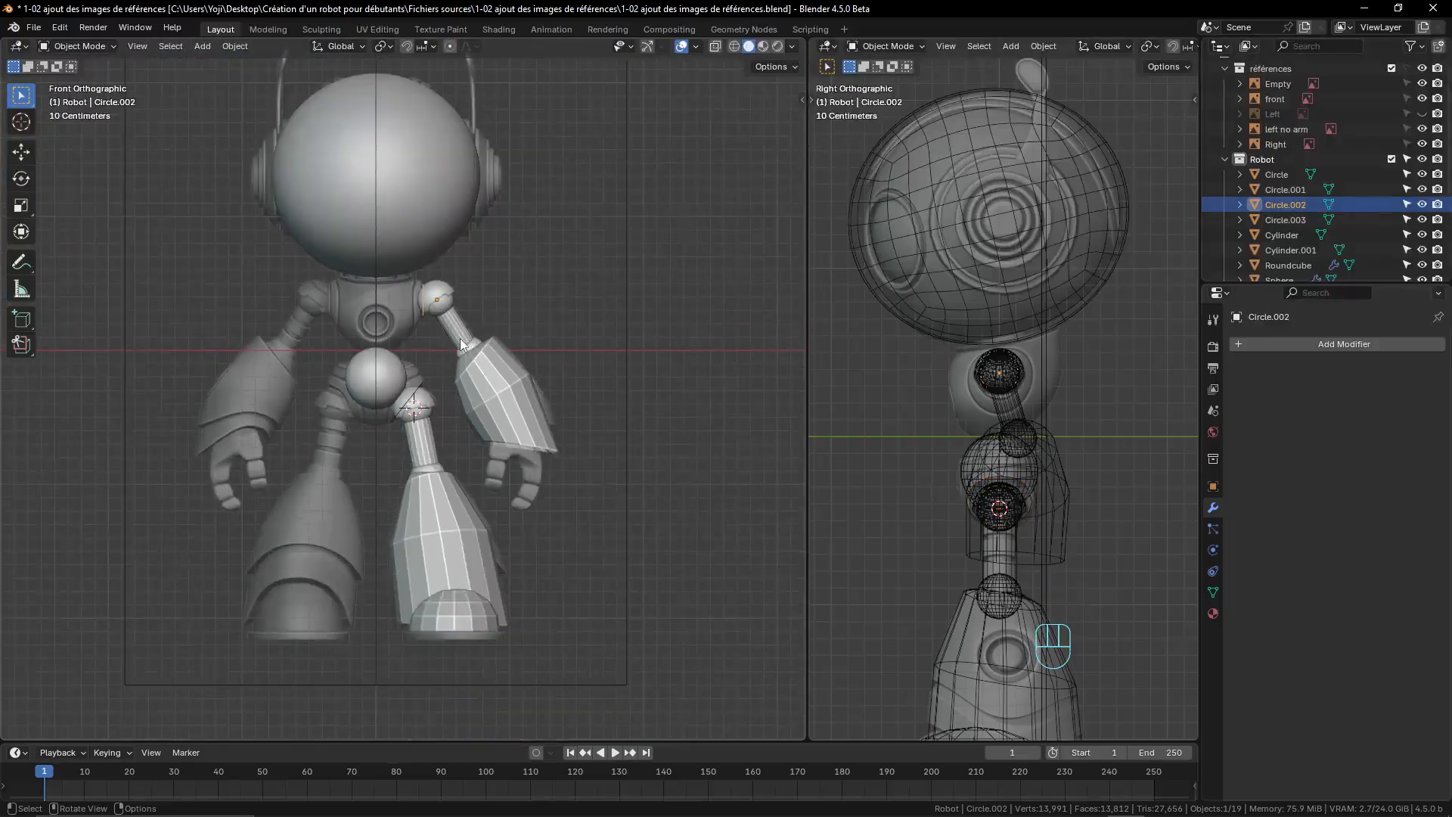
scroll(460, 340, "up", 4)
middle_click_drag(456, 339, 451, 386, "shift")
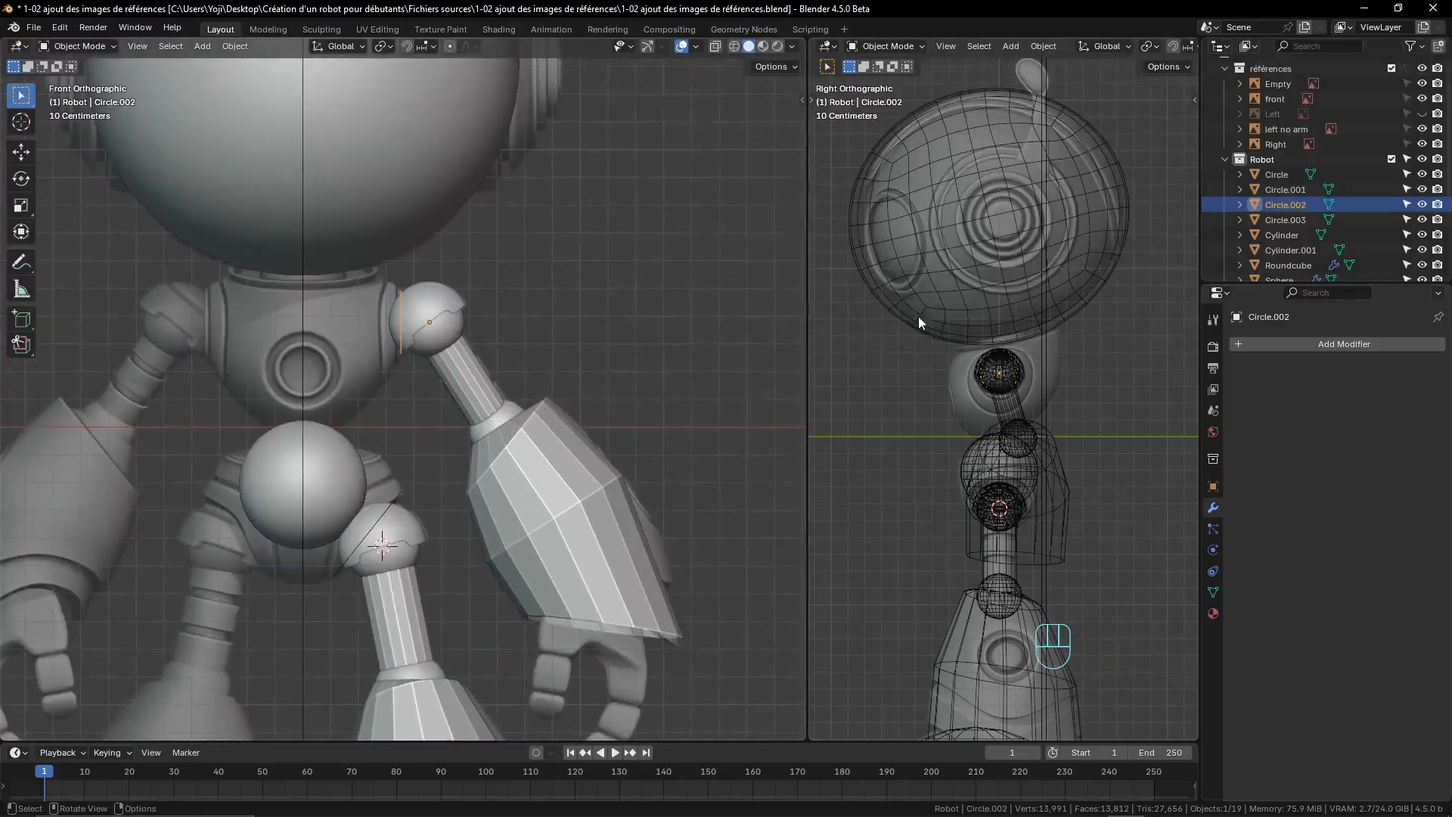
- Rename the forearm mesh in the Robot collection as avbras
left_click(1285, 175)
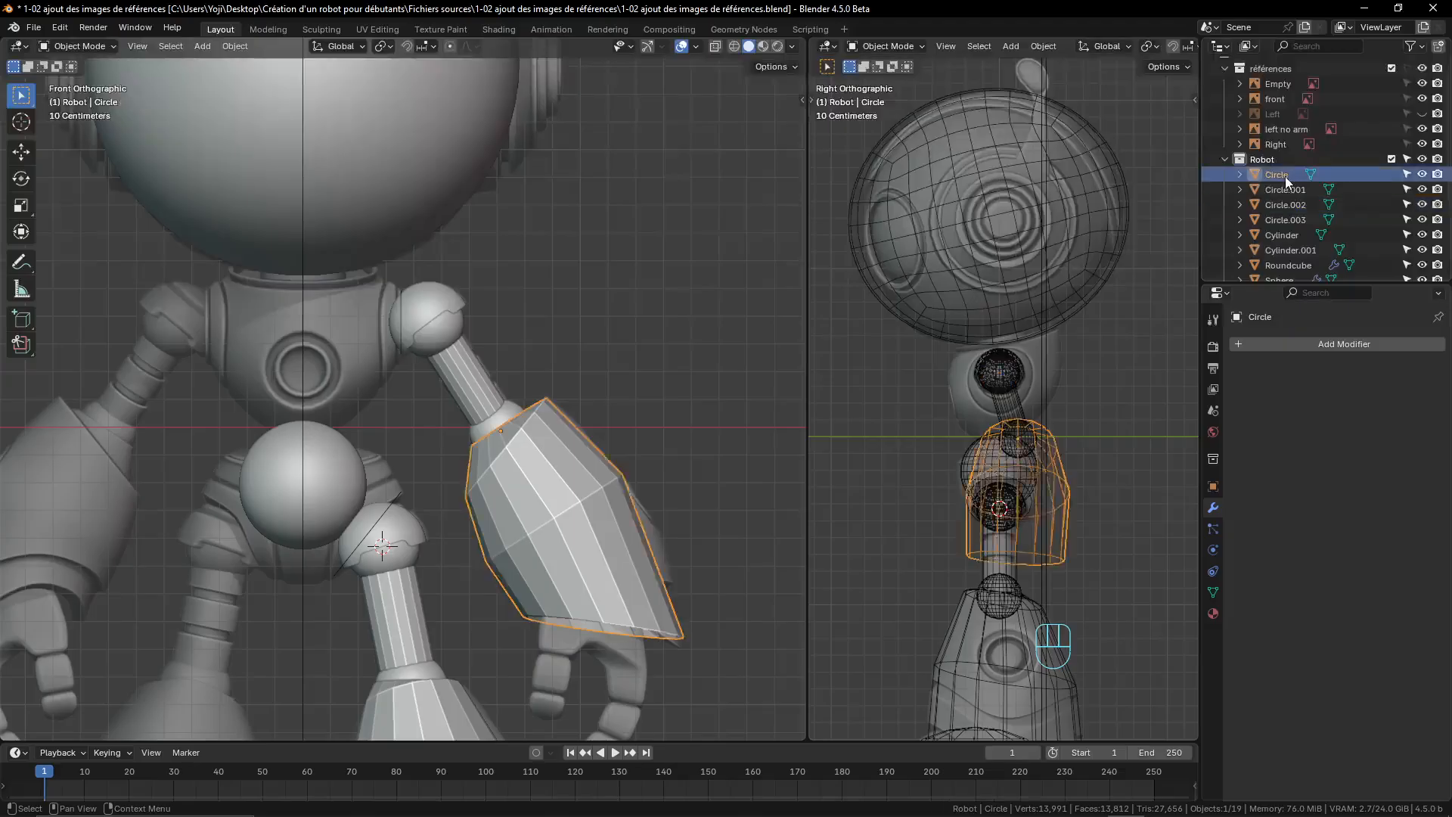
double_click(1286, 175)
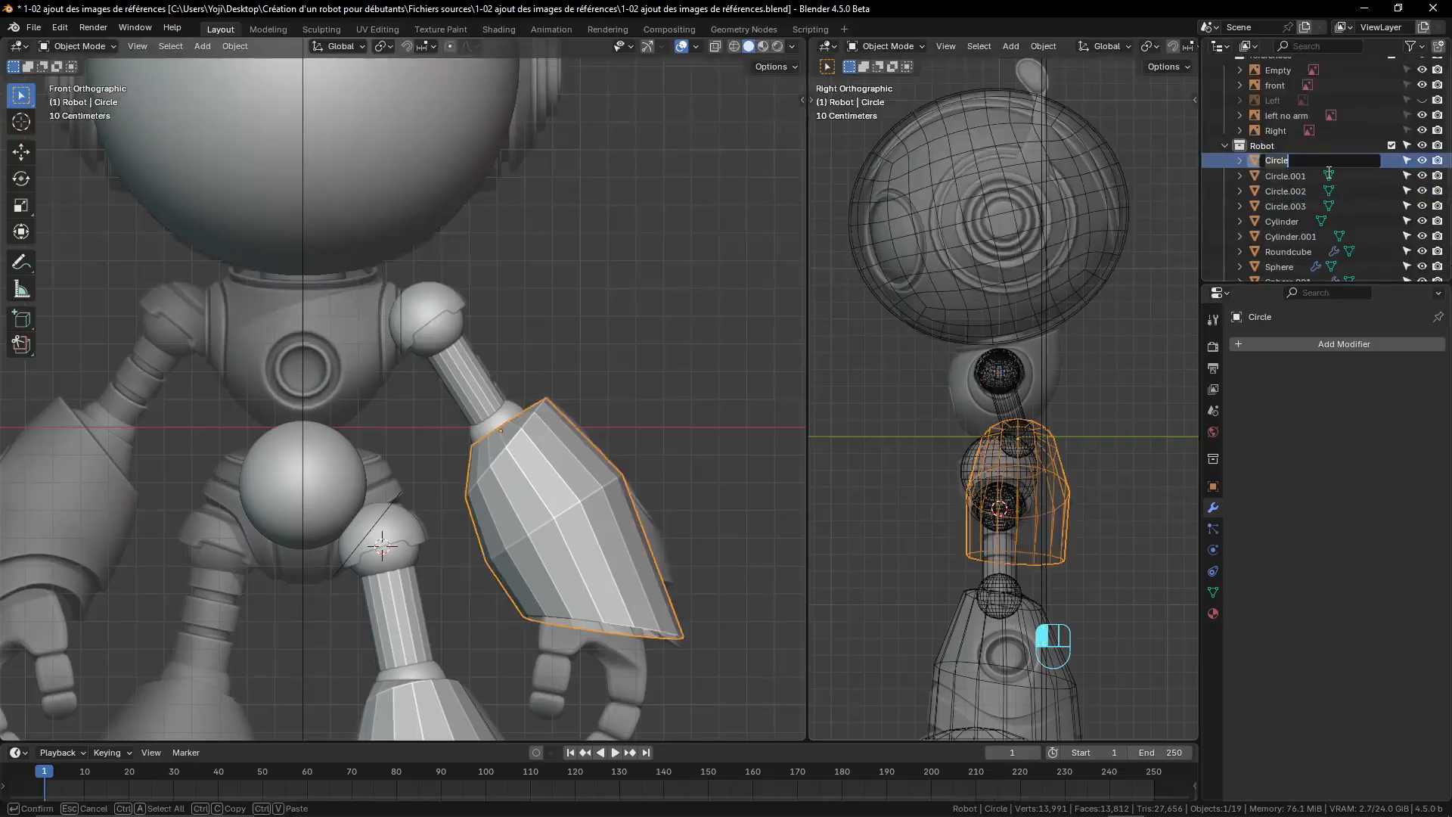
type("avbras")
key("Return")
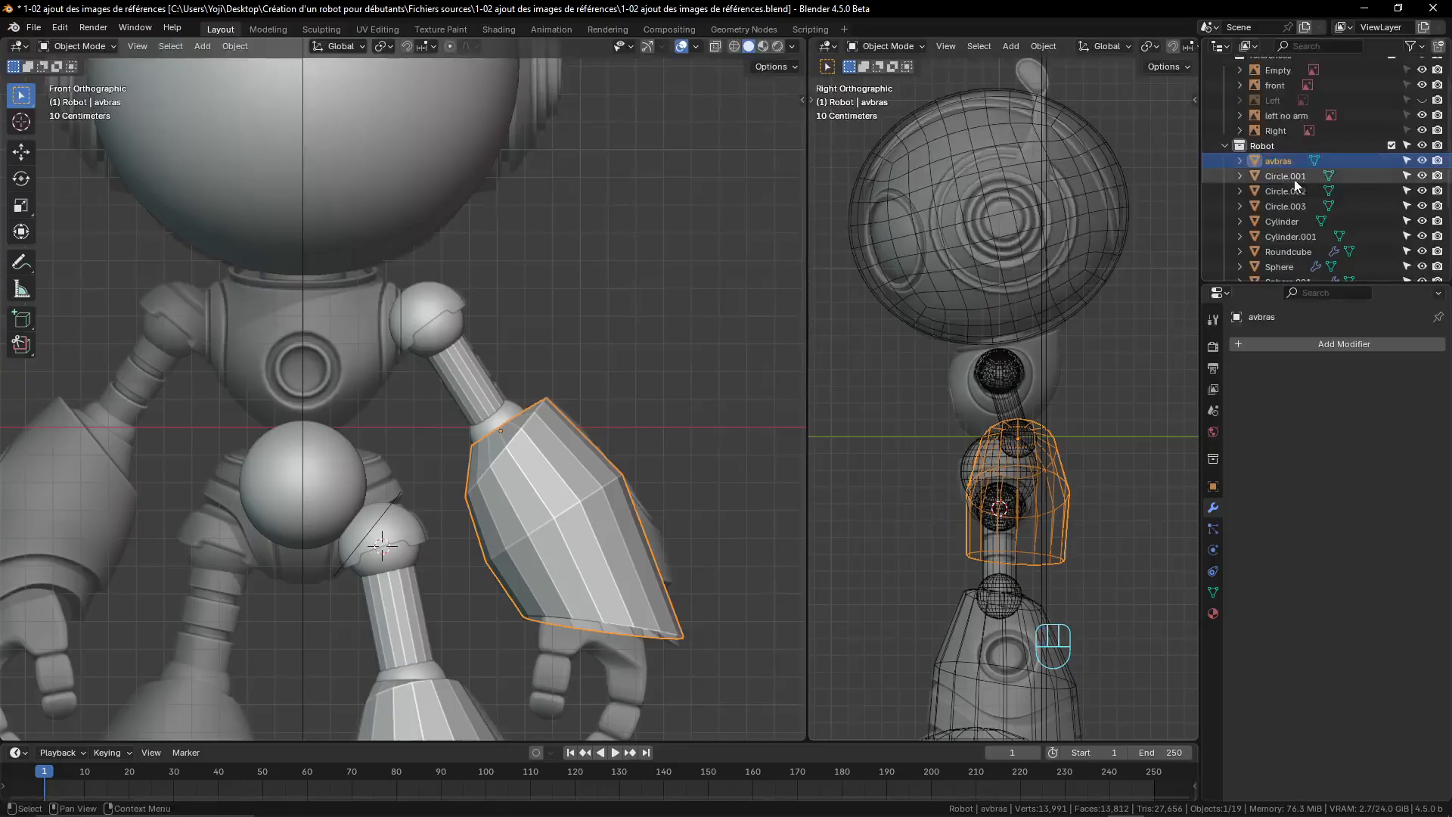
- Rename the lower leg mesh in the Robot collection as Tibia
left_click(1286, 176)
scroll(592, 453, "down", 2)
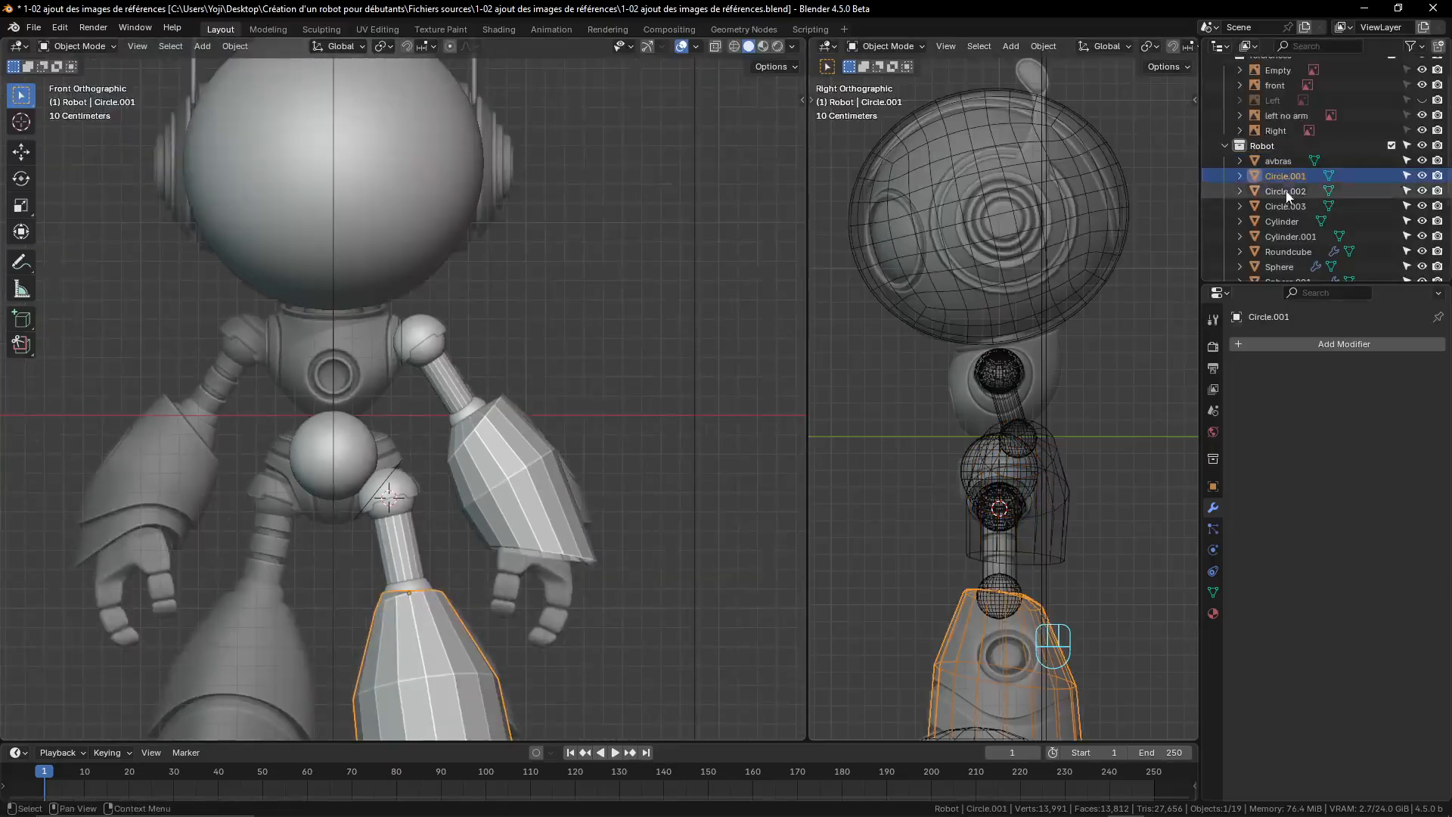
double_click(1309, 175)
type("Tibia")
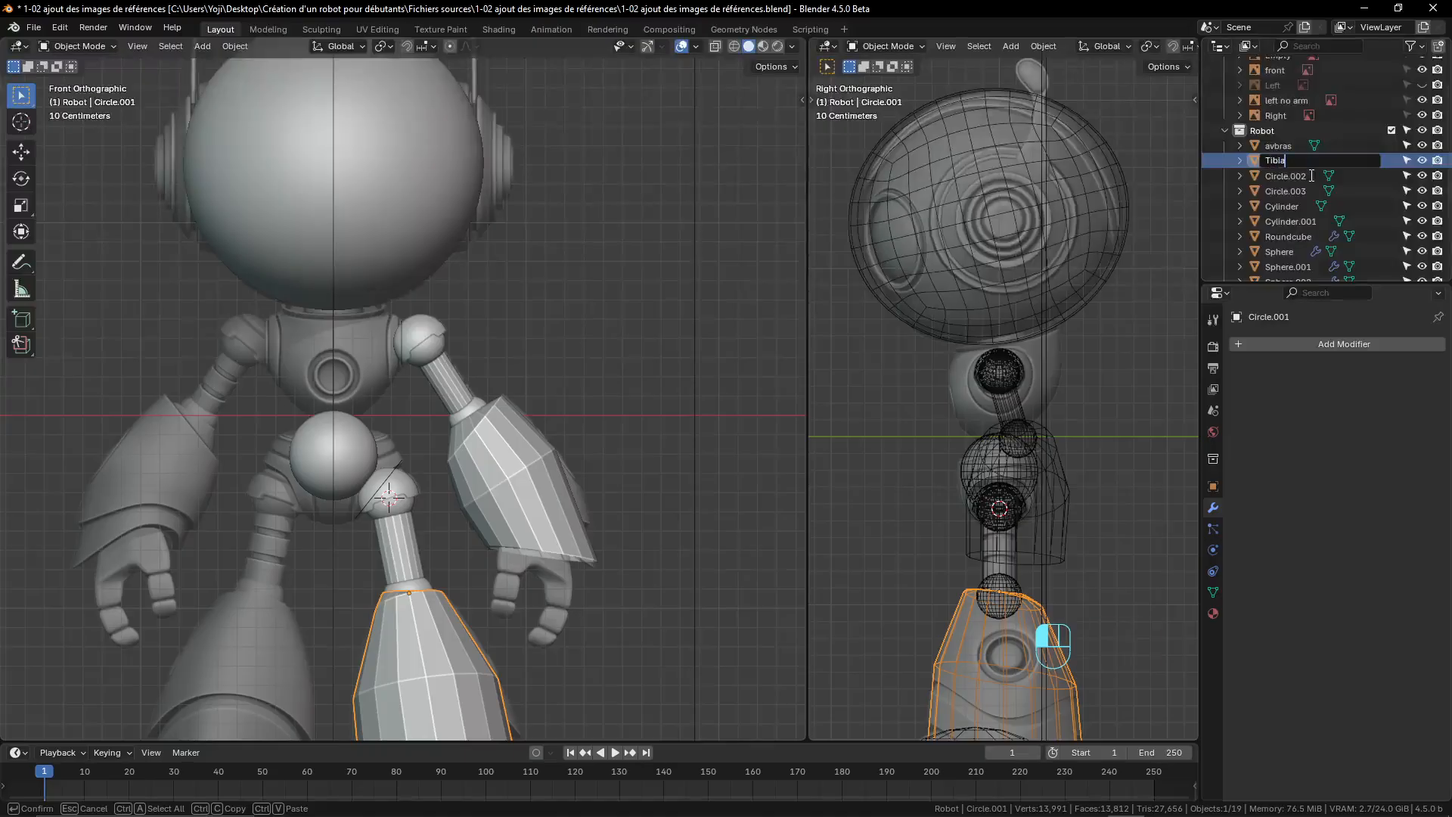
key("Return")
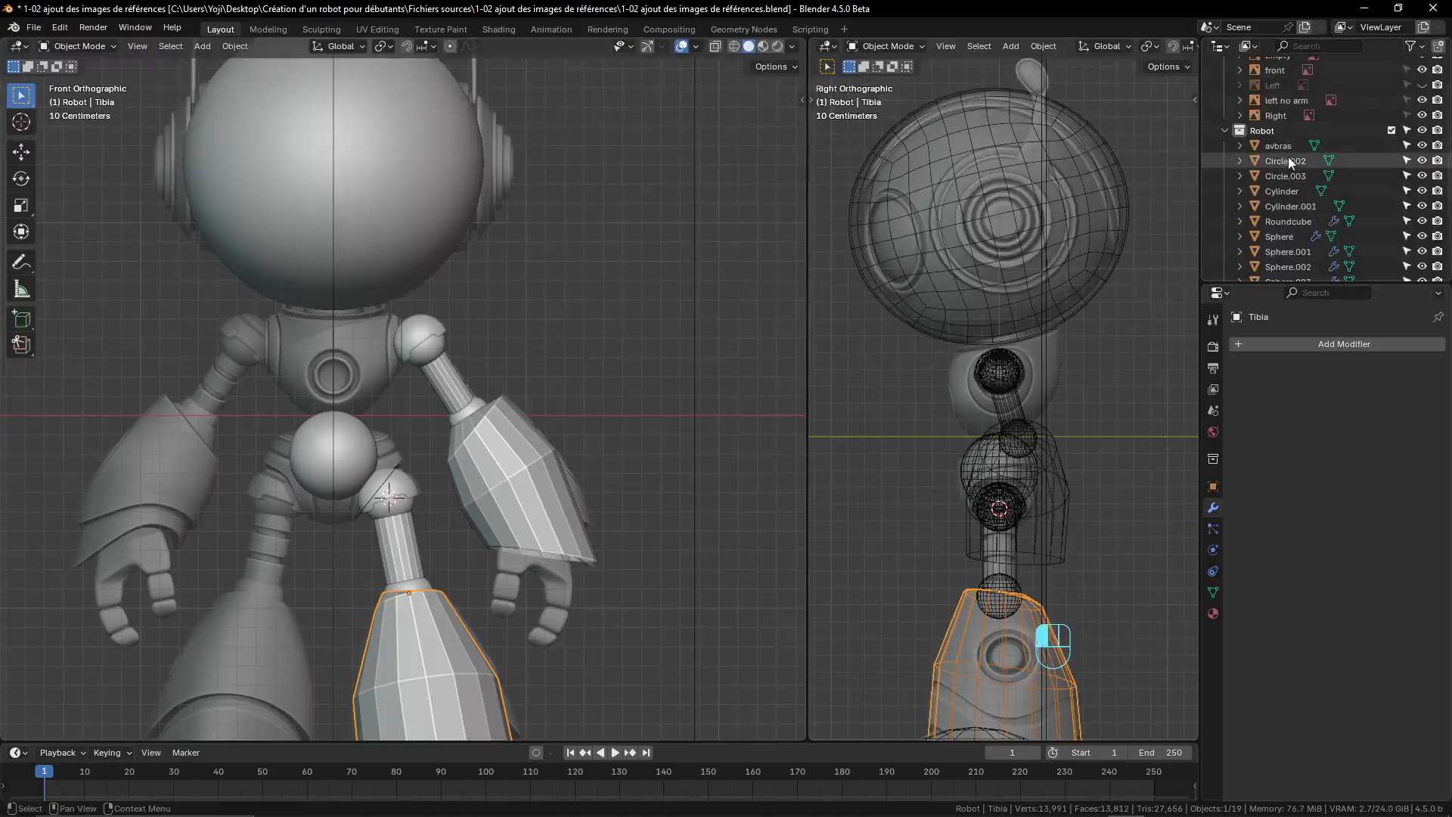
- Rename the shoulder circle mesh Circle.002 in the Robot collection as torse
left_click(1287, 160)
double_click(1291, 160)
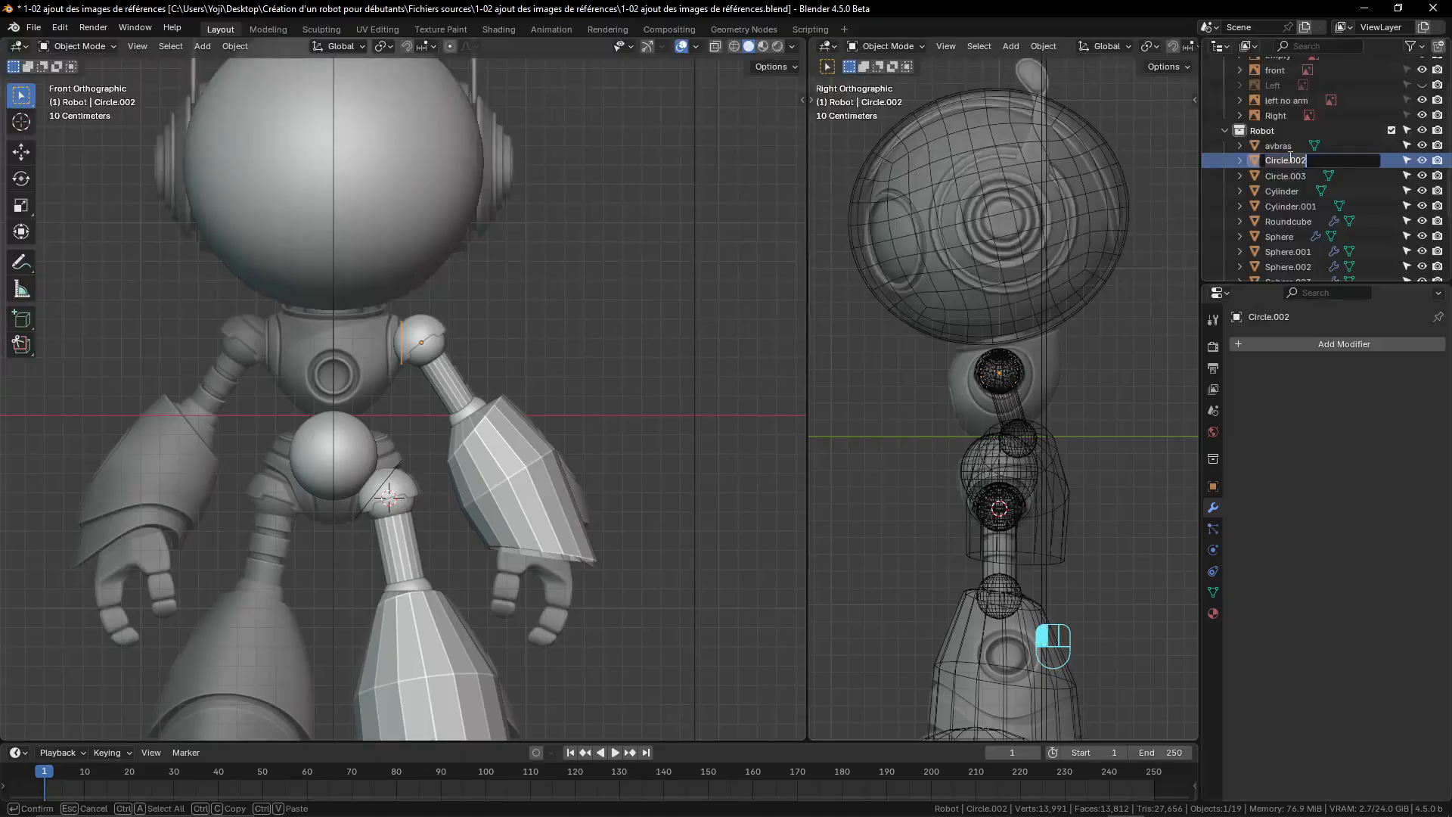
key("BackSpace")
type("torse")
key("Return")
- Rename the upper arm cylinder in the Robot collection as bras
left_click(1288, 174)
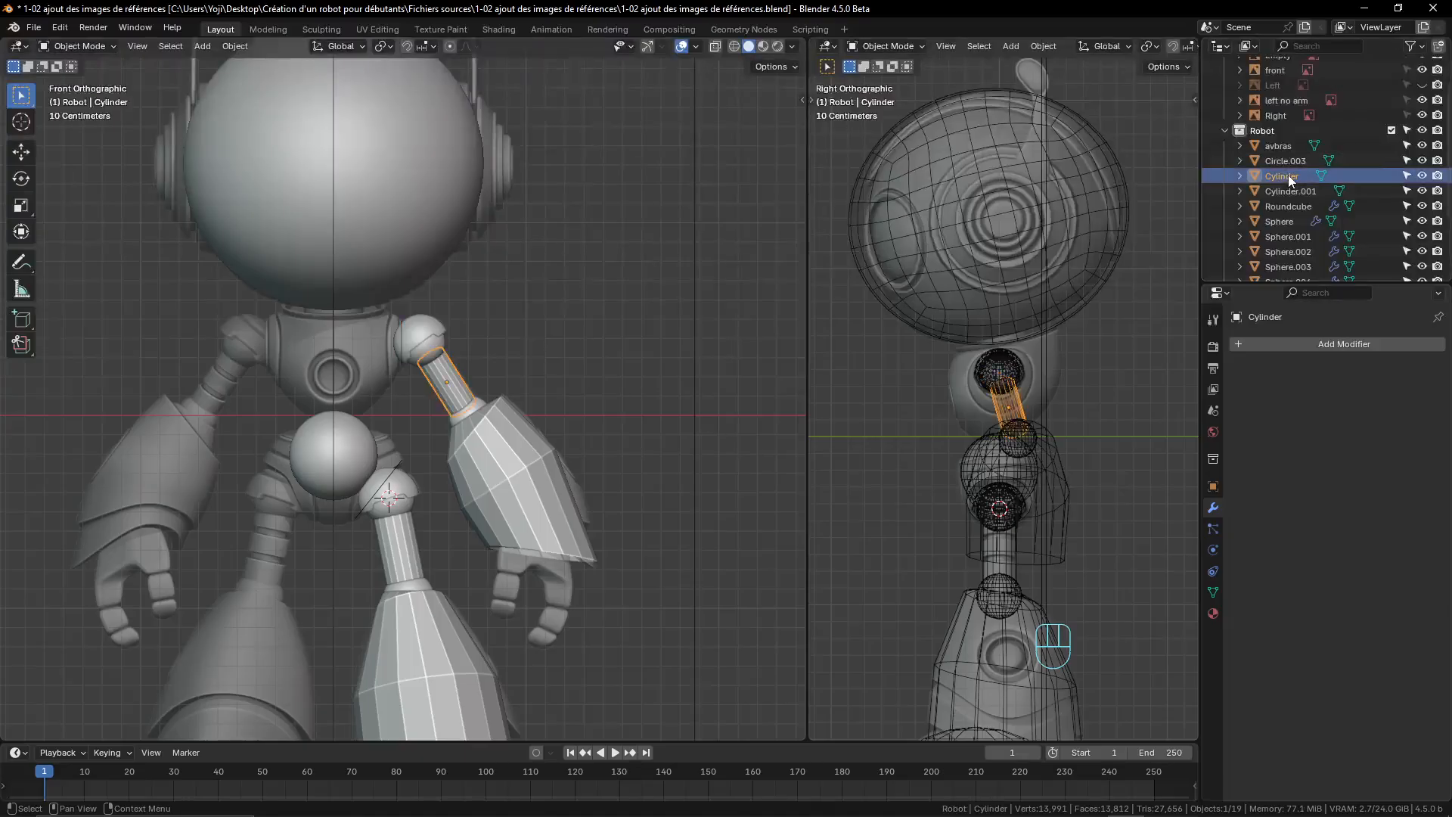
double_click(1287, 175)
key("ctrl+BackSpace")
type("bras")
key("Return")
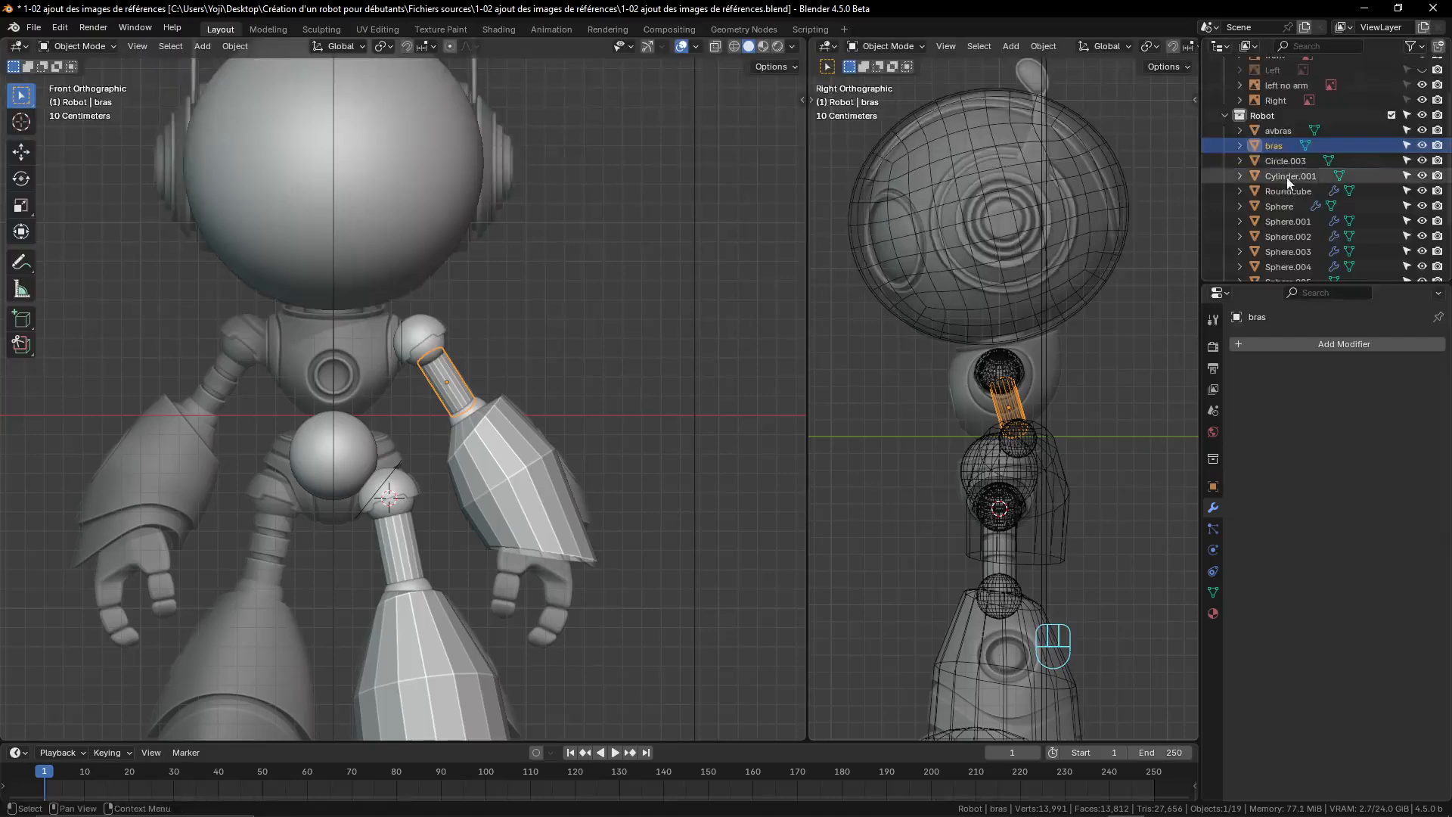
- Rename the hip circle mesh Circle.003 in the Robot collection as bassin
left_click(1288, 162)
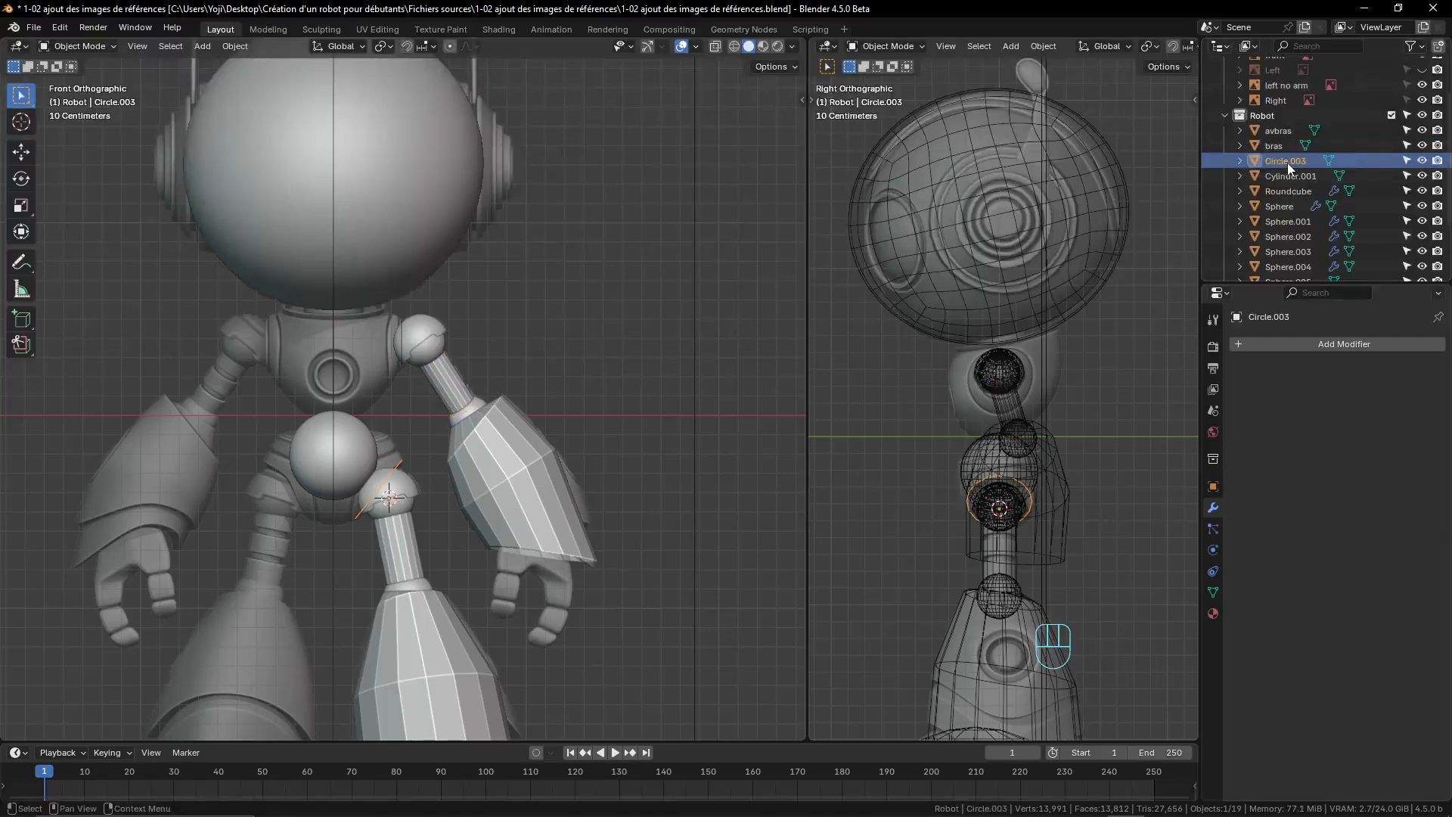
double_click(1287, 162)
key("ctrl+BackSpace")
type("bassin")
key("Return")
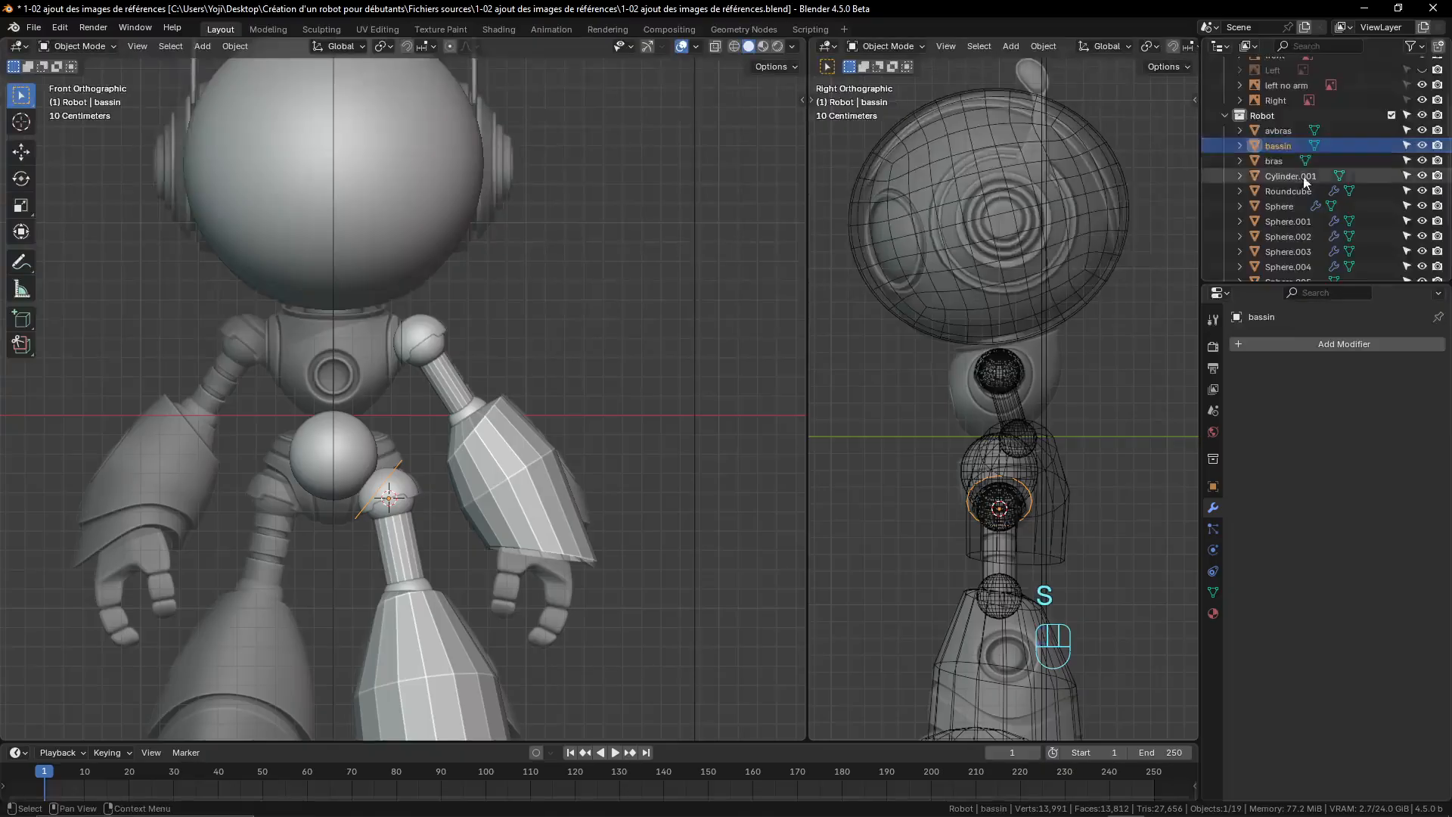
- Rename the thigh cylinder in the Robot collection as cuisse
left_click(1303, 176)
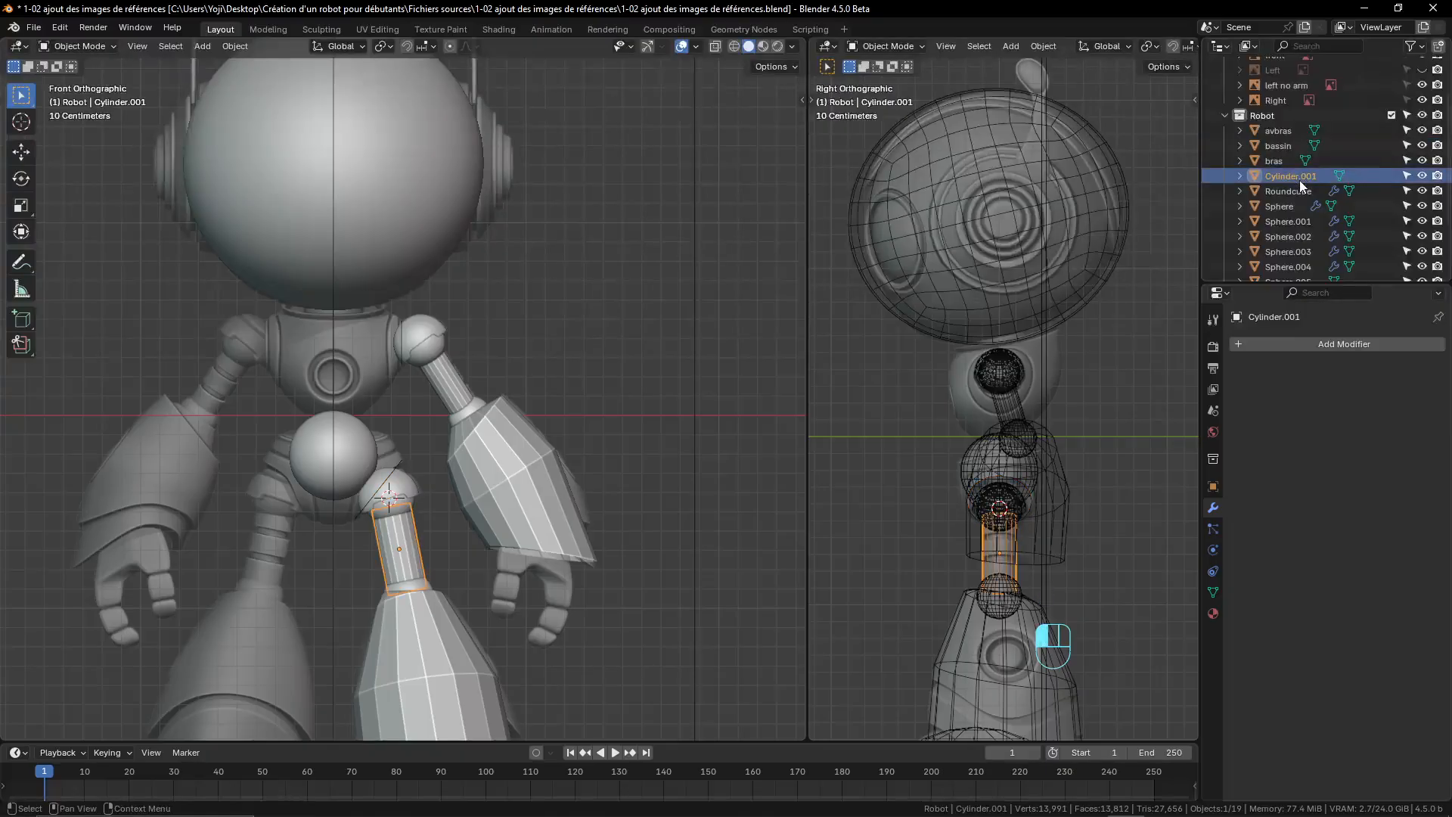
double_click(1299, 180)
type("fem")
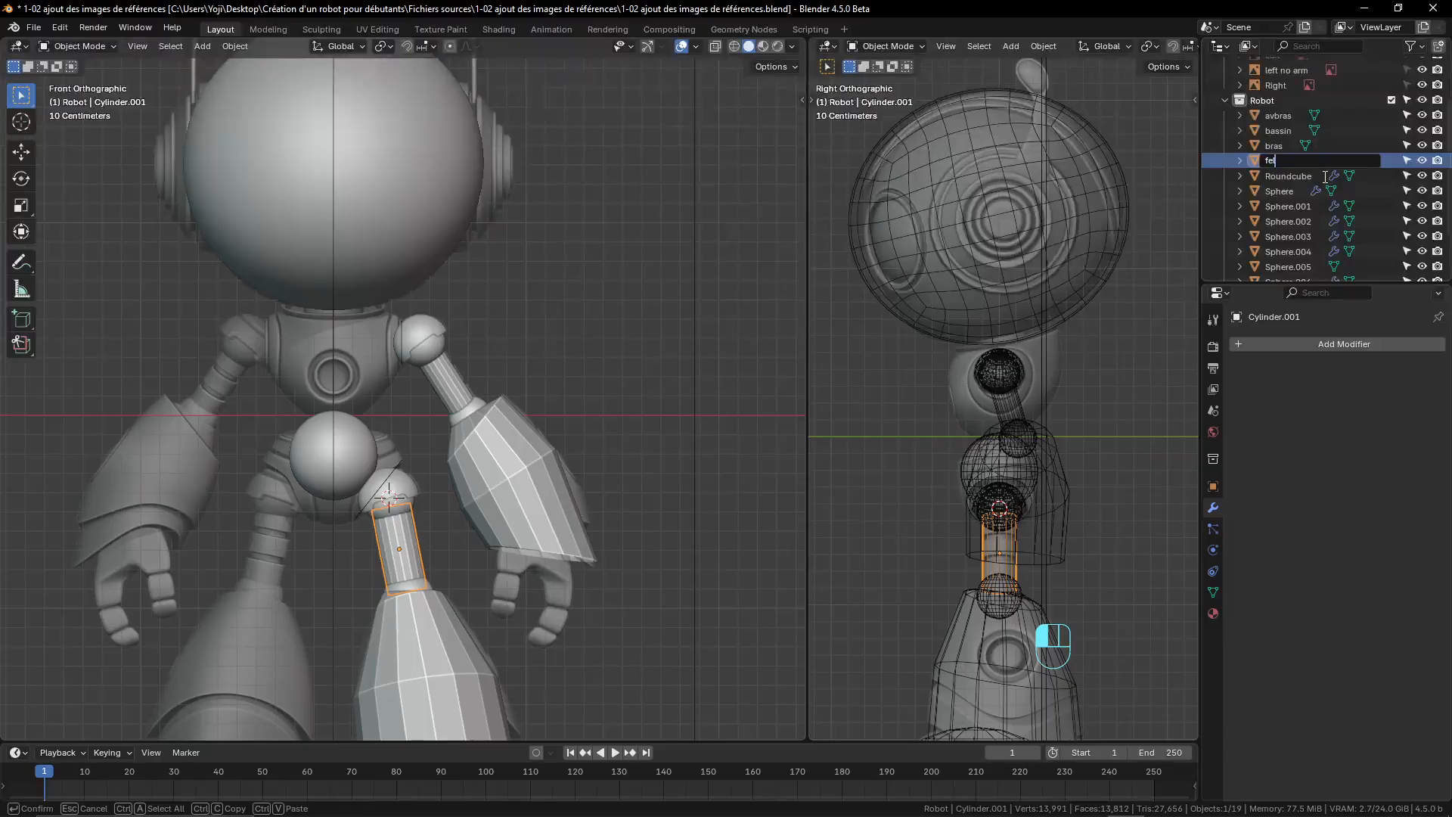
key("BackSpace")
key("BackSpace")
key("BackSpace")
type("cuisse")
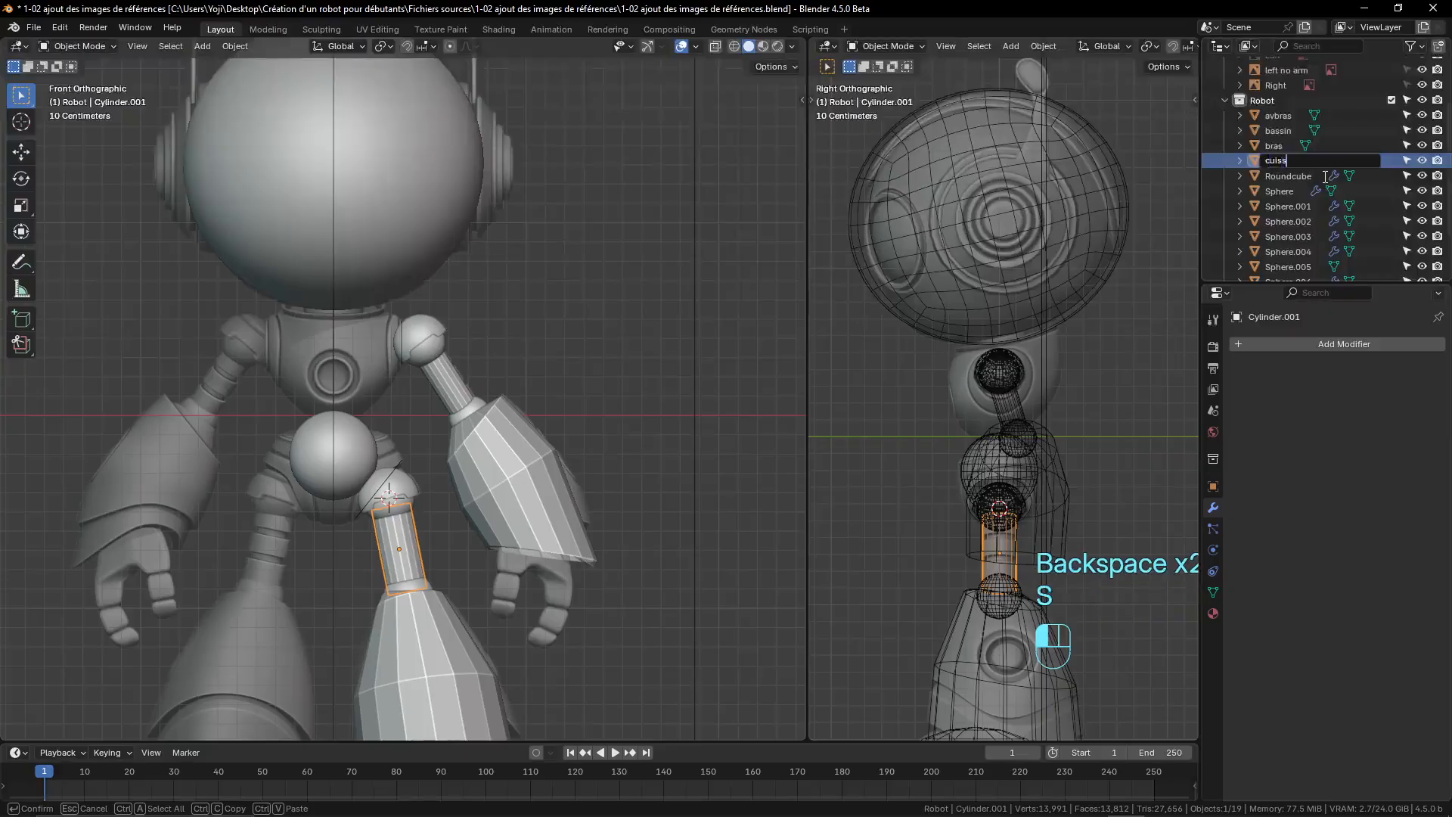
key("Return")
- Rename the head mesh Roundcube in the Robot collection as tete
left_click(1301, 183)
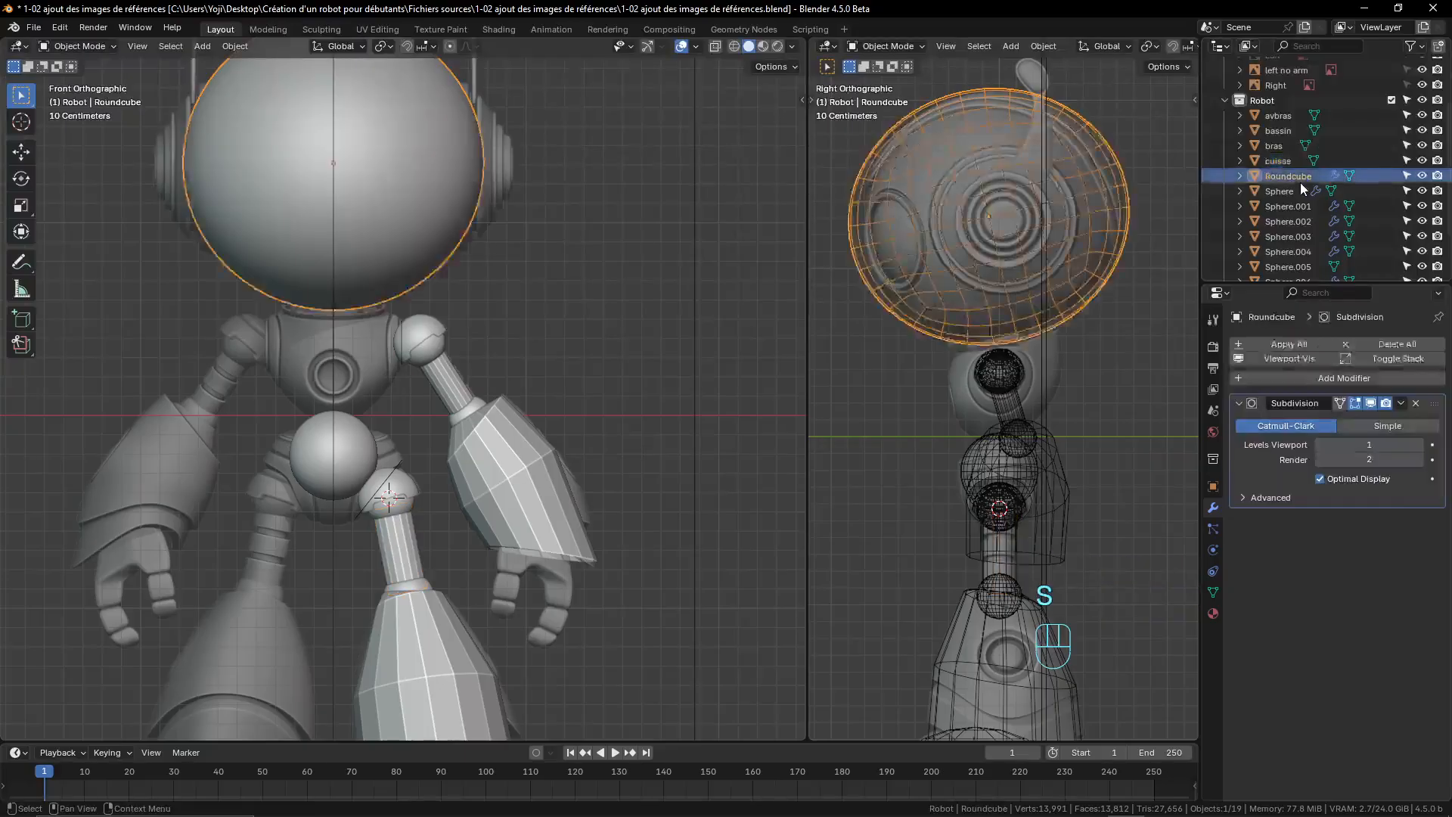
double_click(1301, 175)
type("tete")
key("Return")
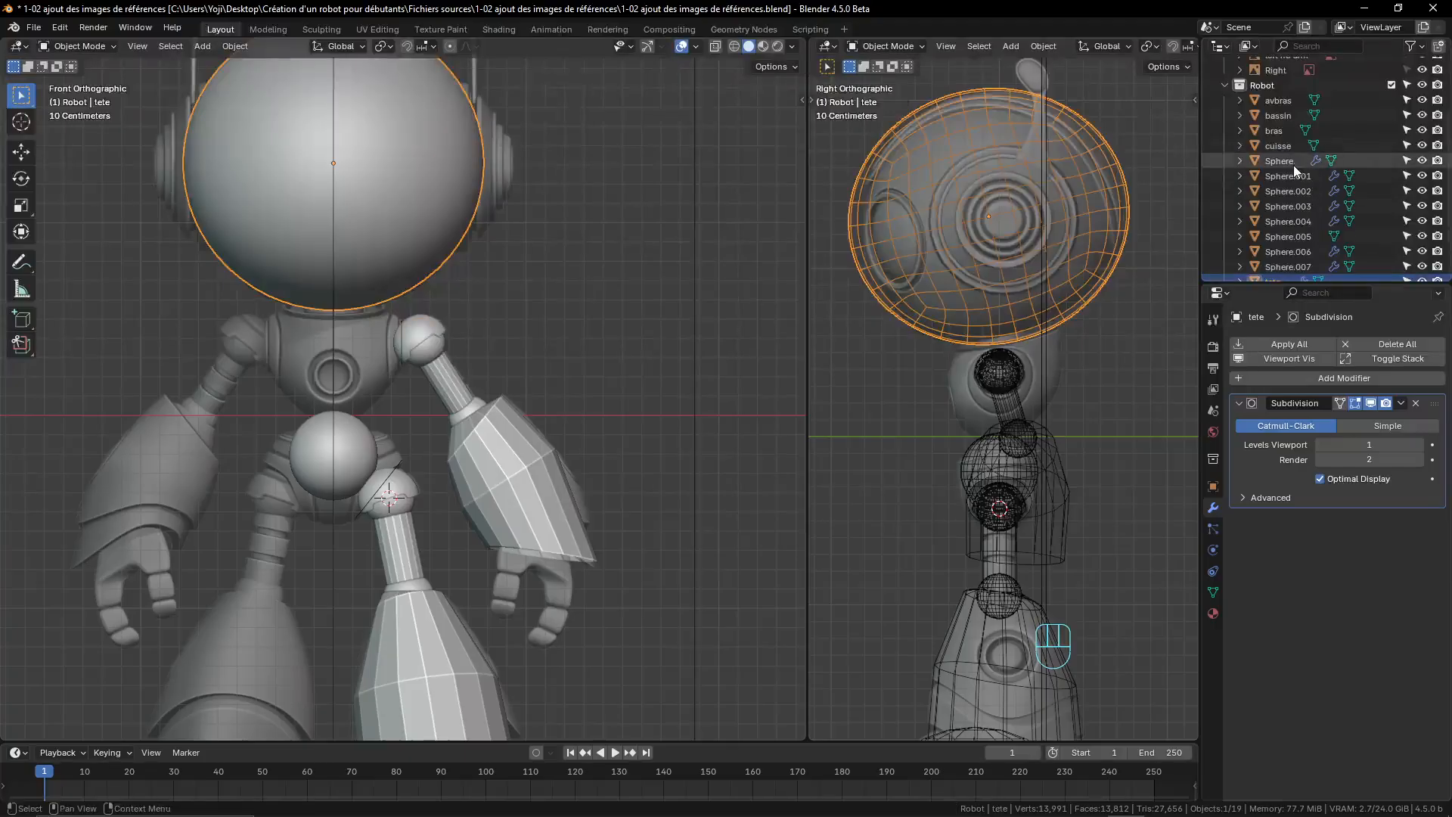
- Rename the shoulder joint sphere in the Robot collection as art-epaule
left_click(1294, 162)
double_click(1294, 165)
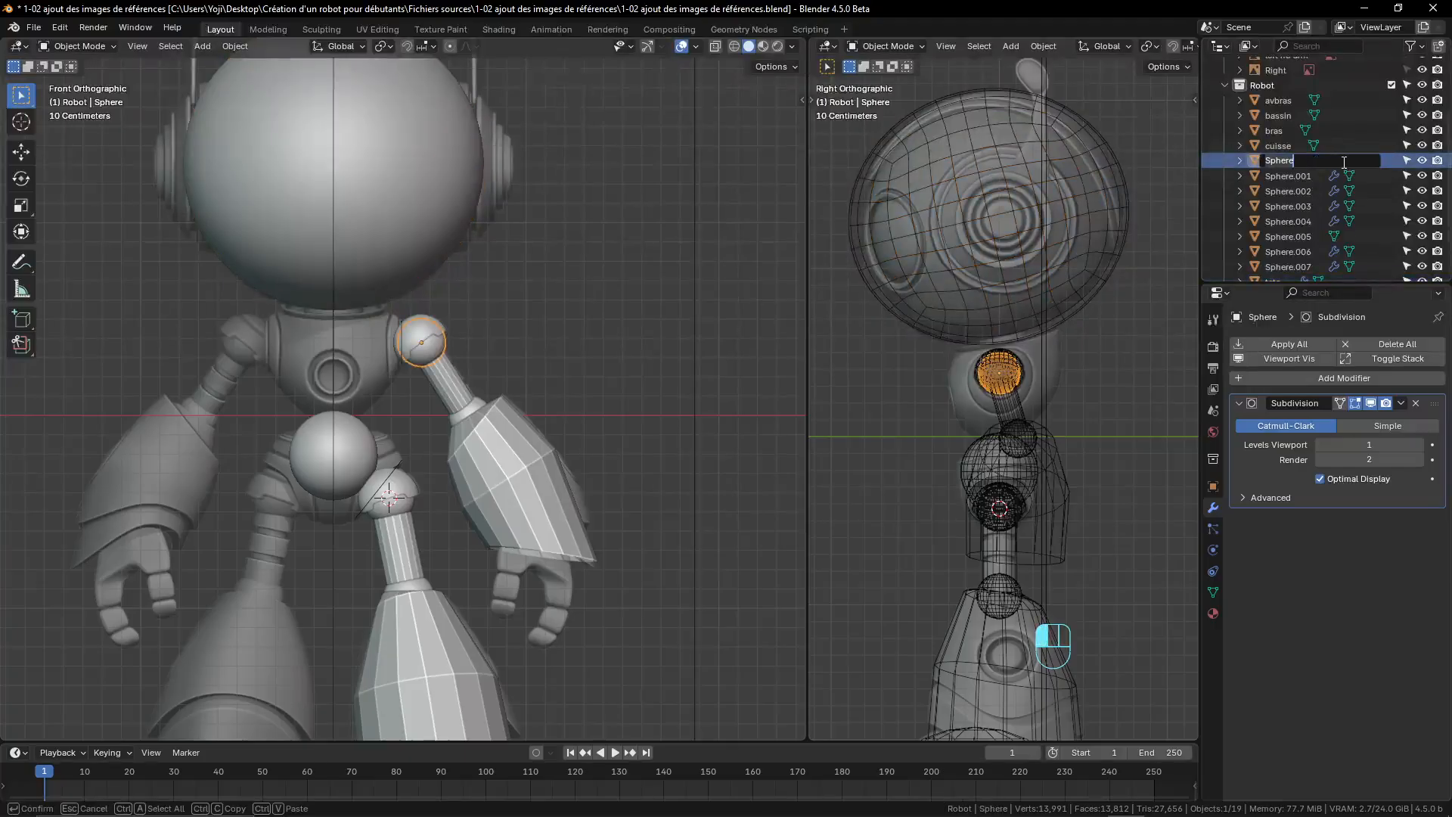
type("art-epaule")
key("Return")
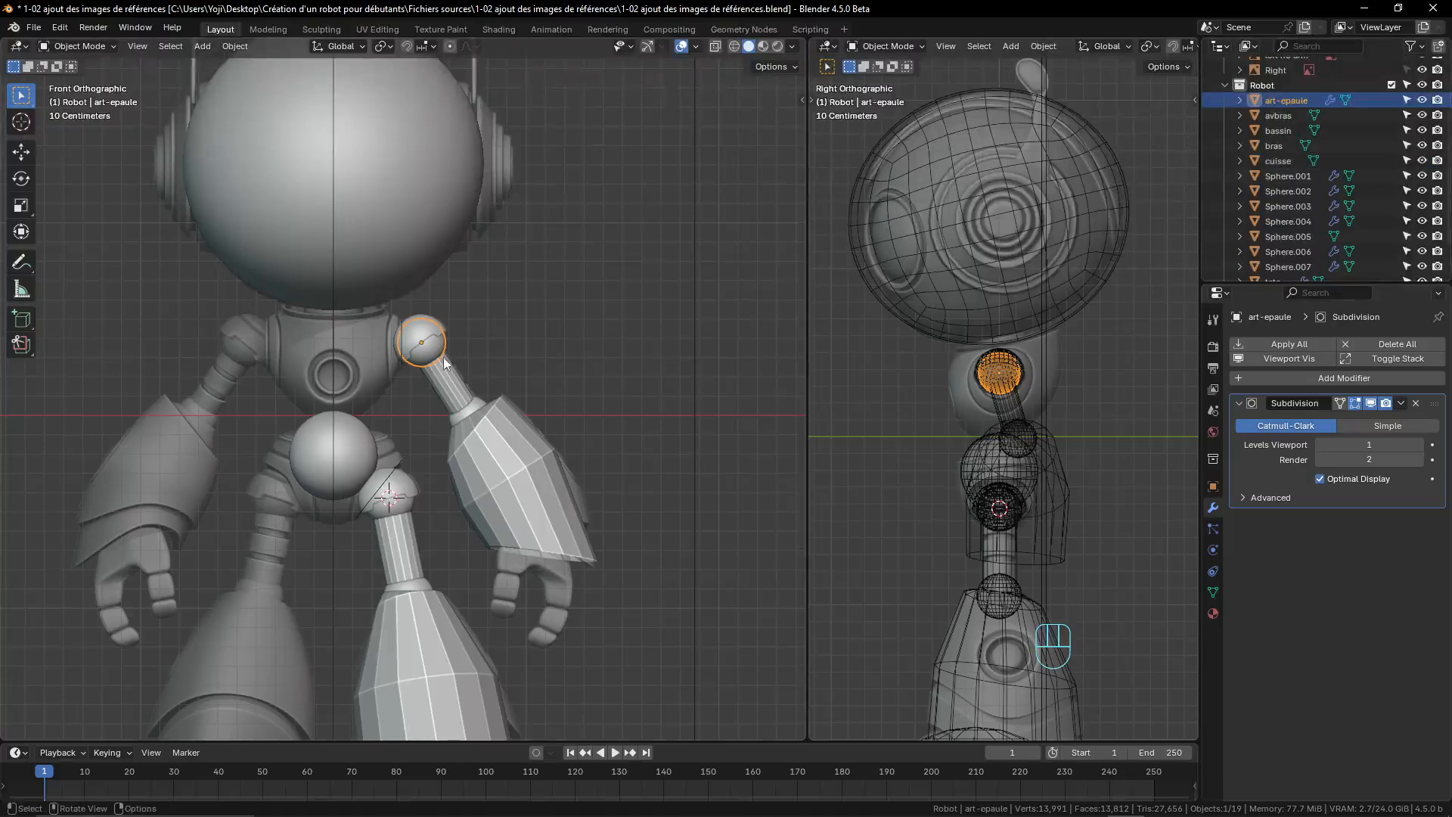
- Rename the half-sphere cap covering the shoulder joint, Sphere.006, as epaule
left_click(425, 331)
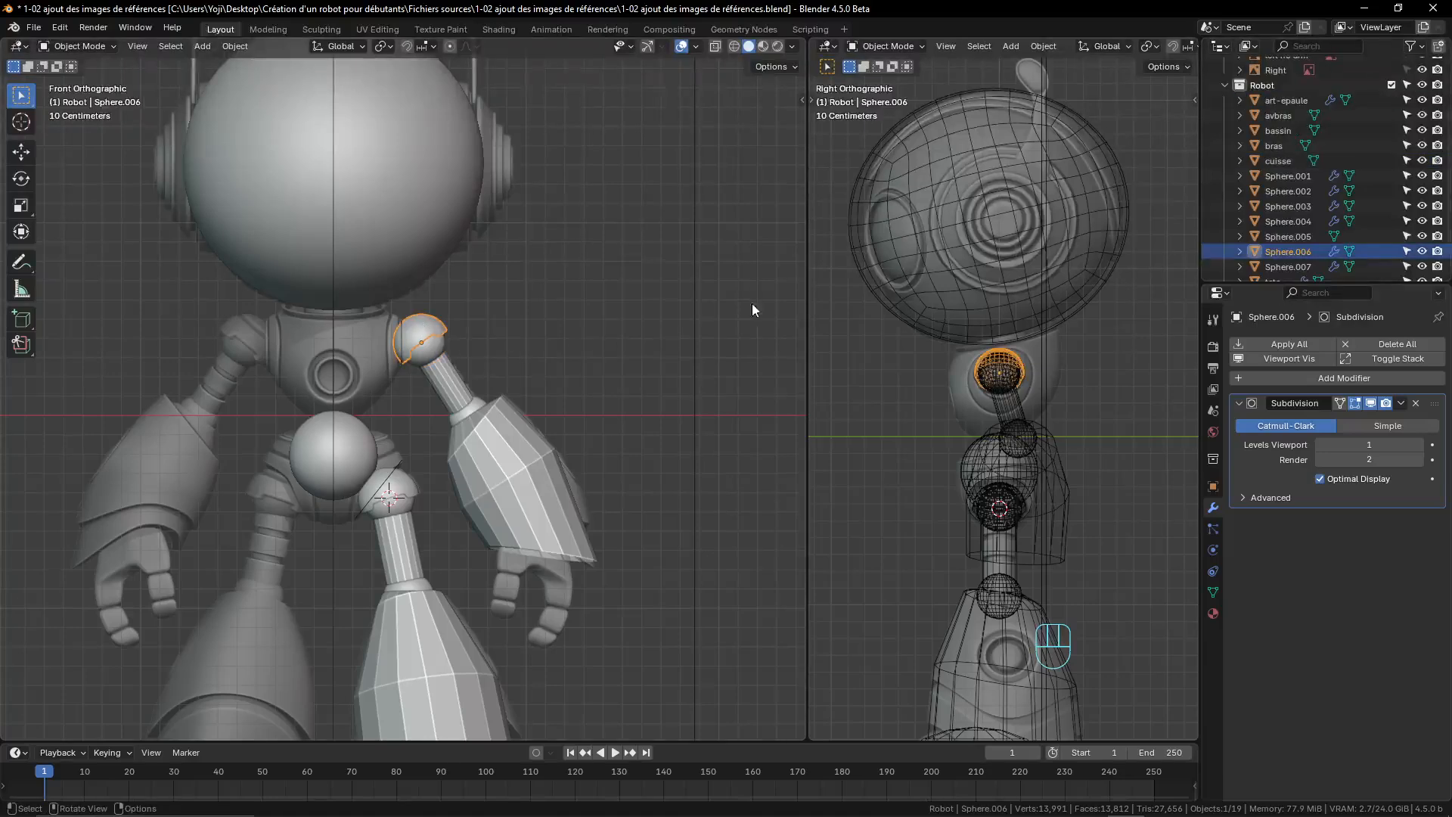
double_click(1301, 251)
type("epau")
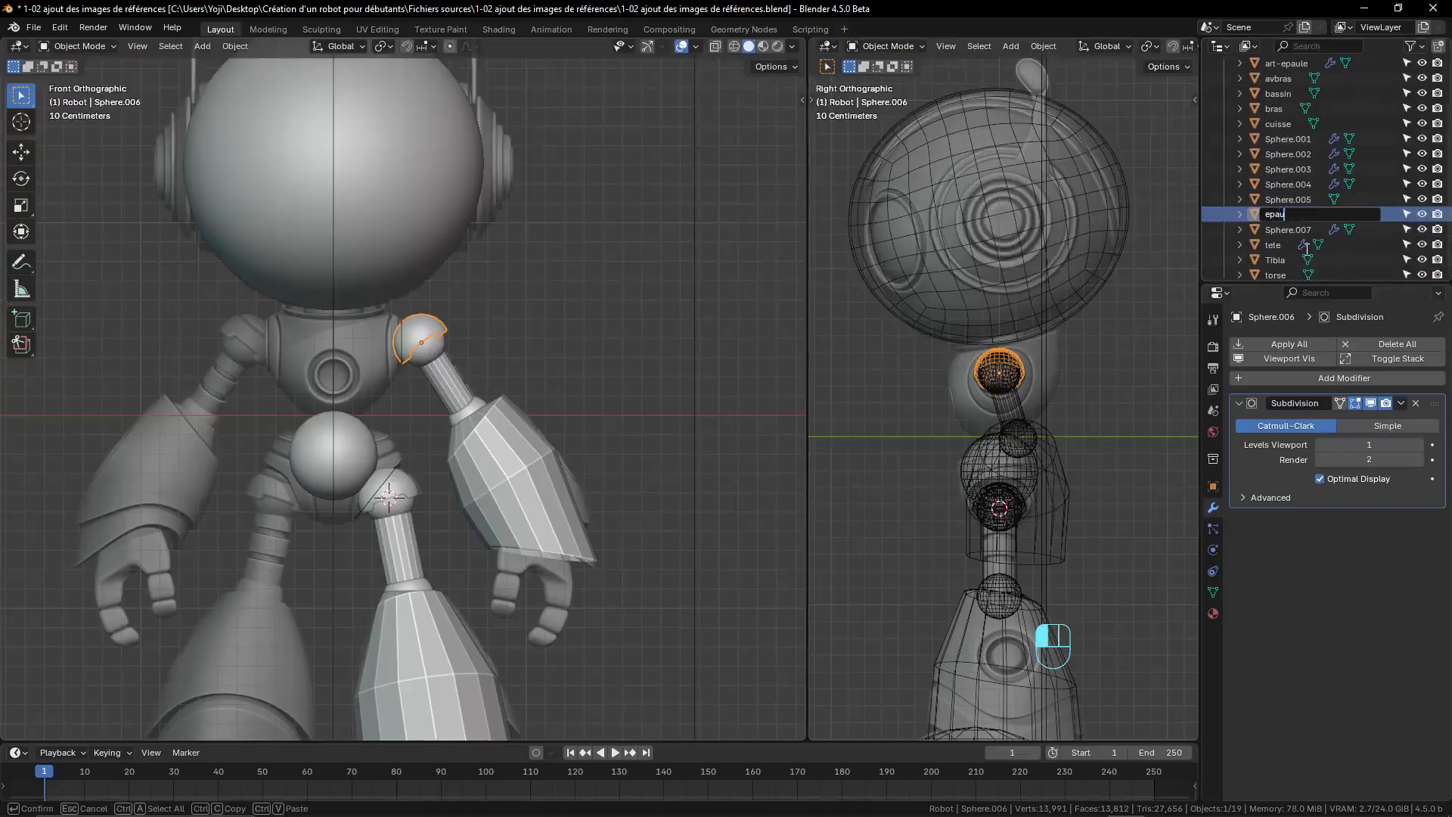
type("le")
key("Return")
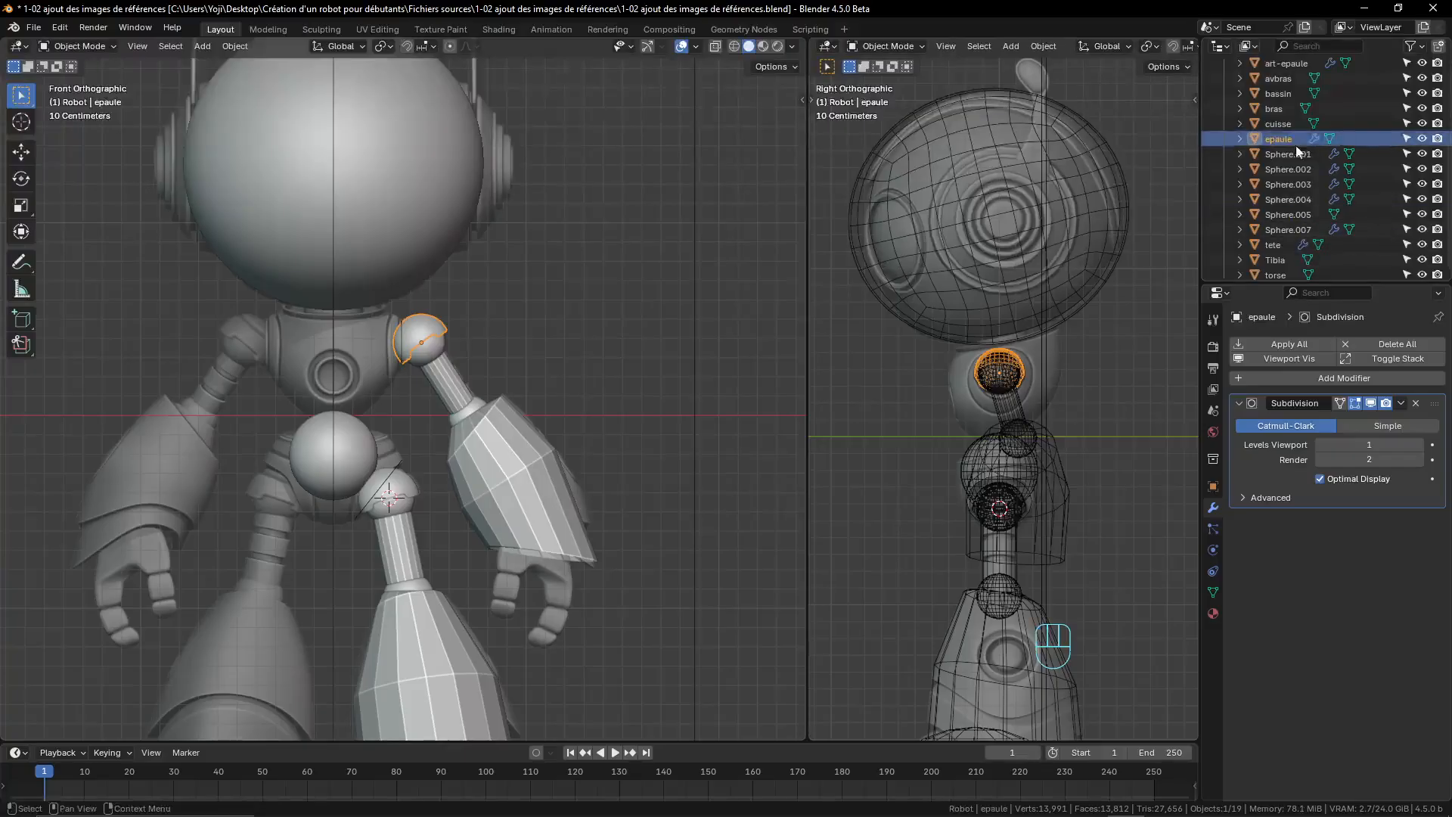
- Rename the elbow sphere, Sphere.001, in the Robot collection as coude
left_click(1285, 154)
double_click(1284, 153)
type("coude")
key("Return")
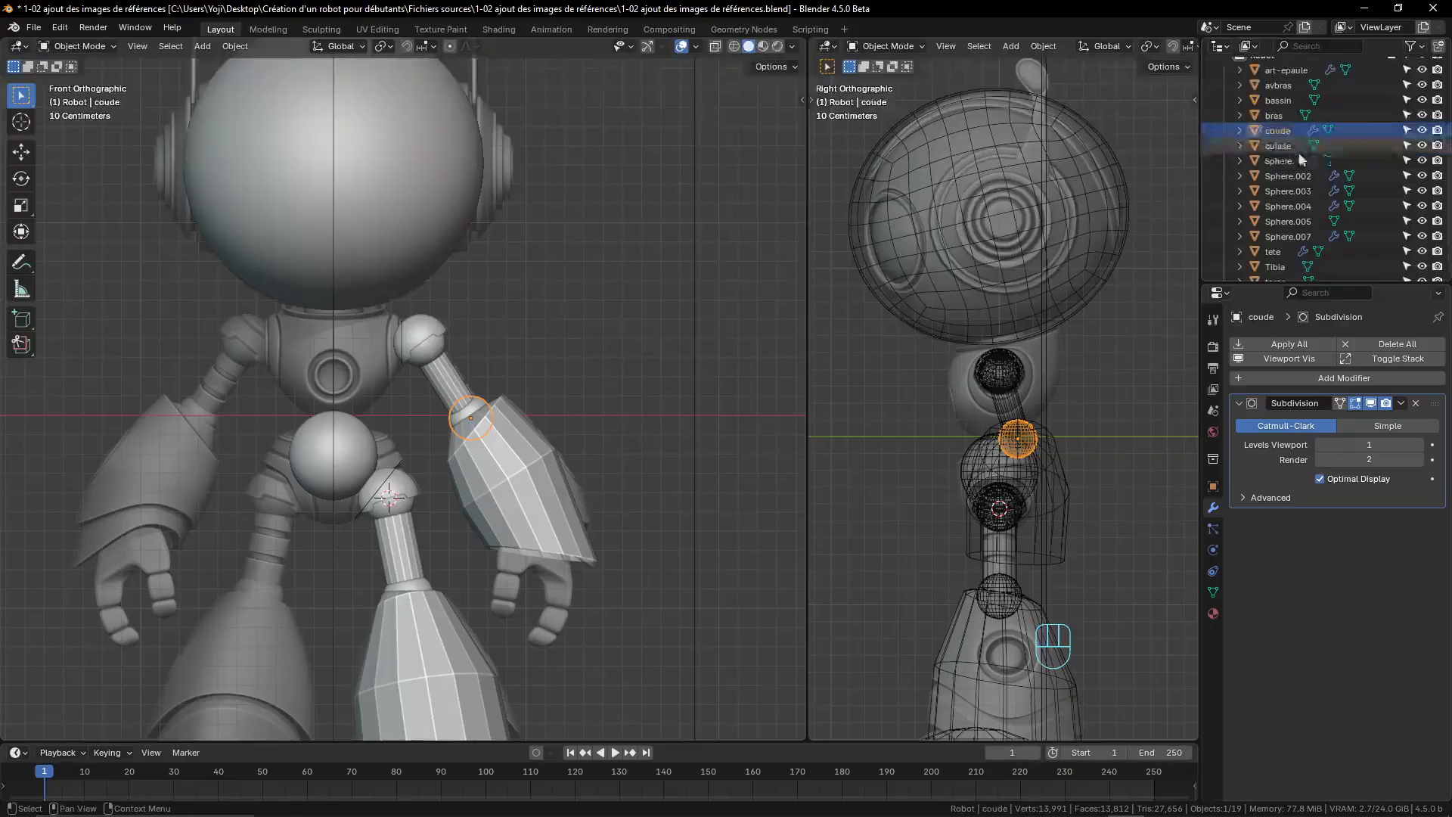
- Rename the hip joint sphere, Sphere.002, in the Robot collection as art-hanche
double_click(1295, 173)
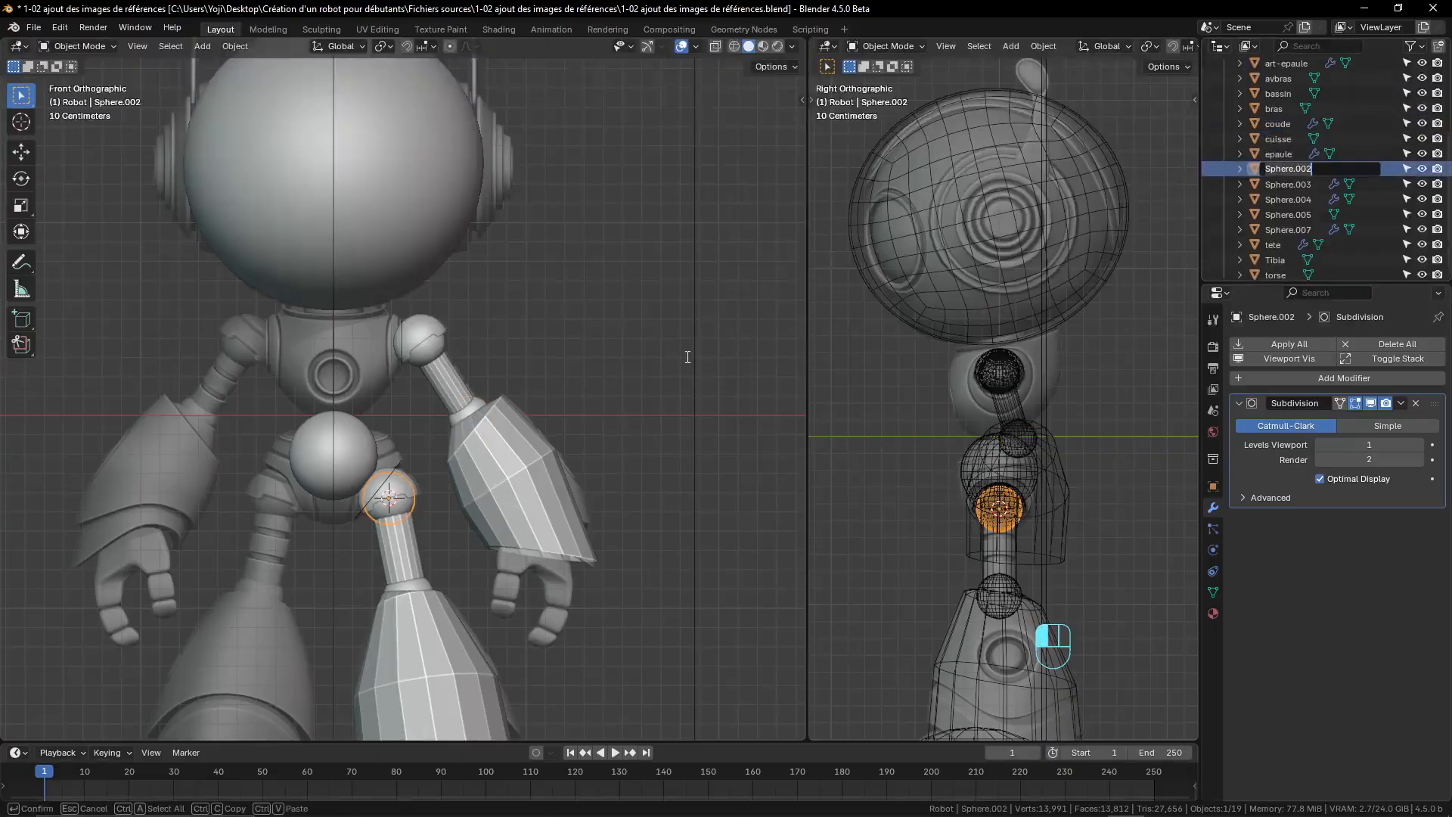
type("art-hanche")
key("Return")
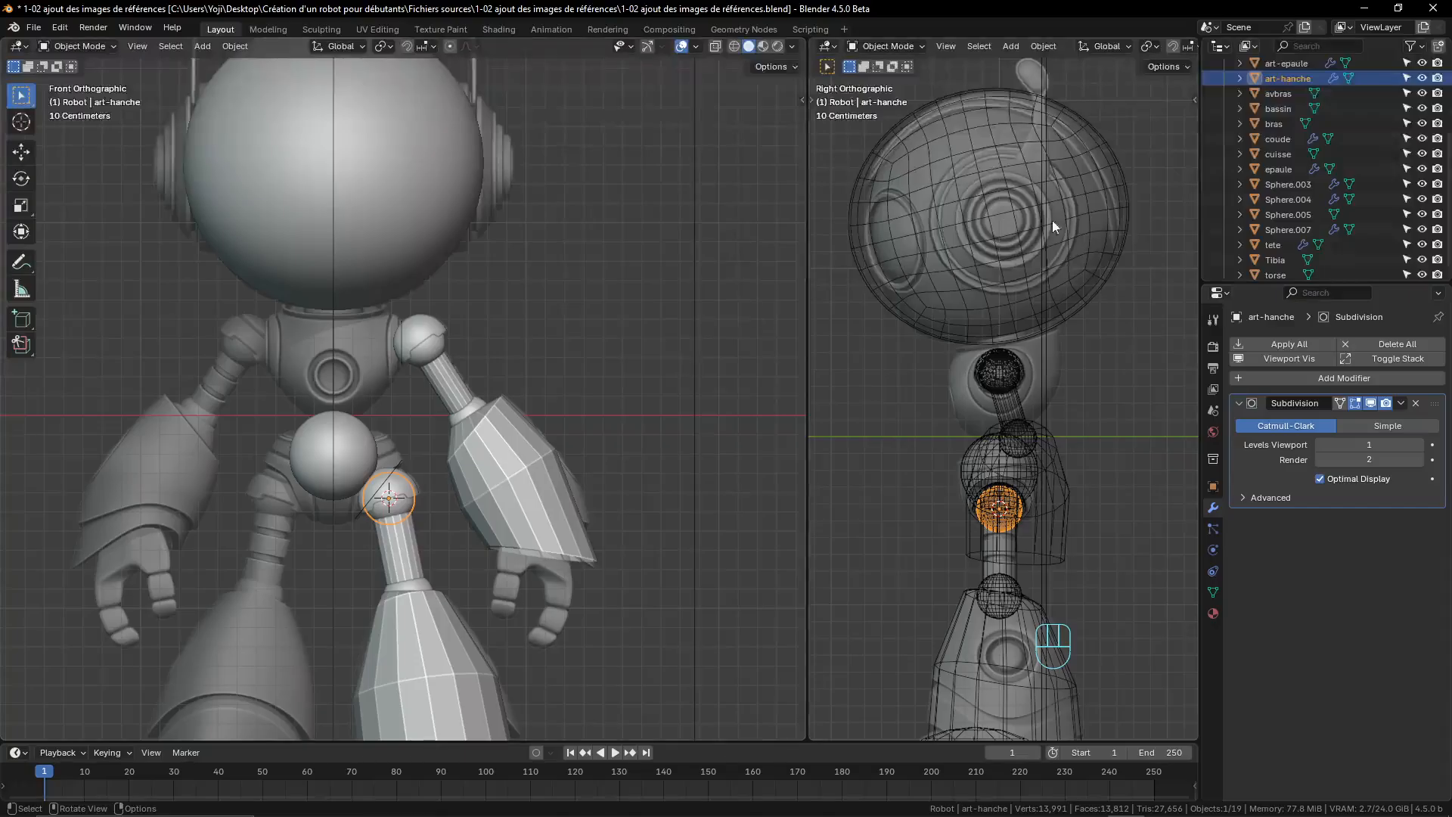
- Rename the knee sphere, Sphere.003, in the Robot collection as genou
left_click(1287, 181)
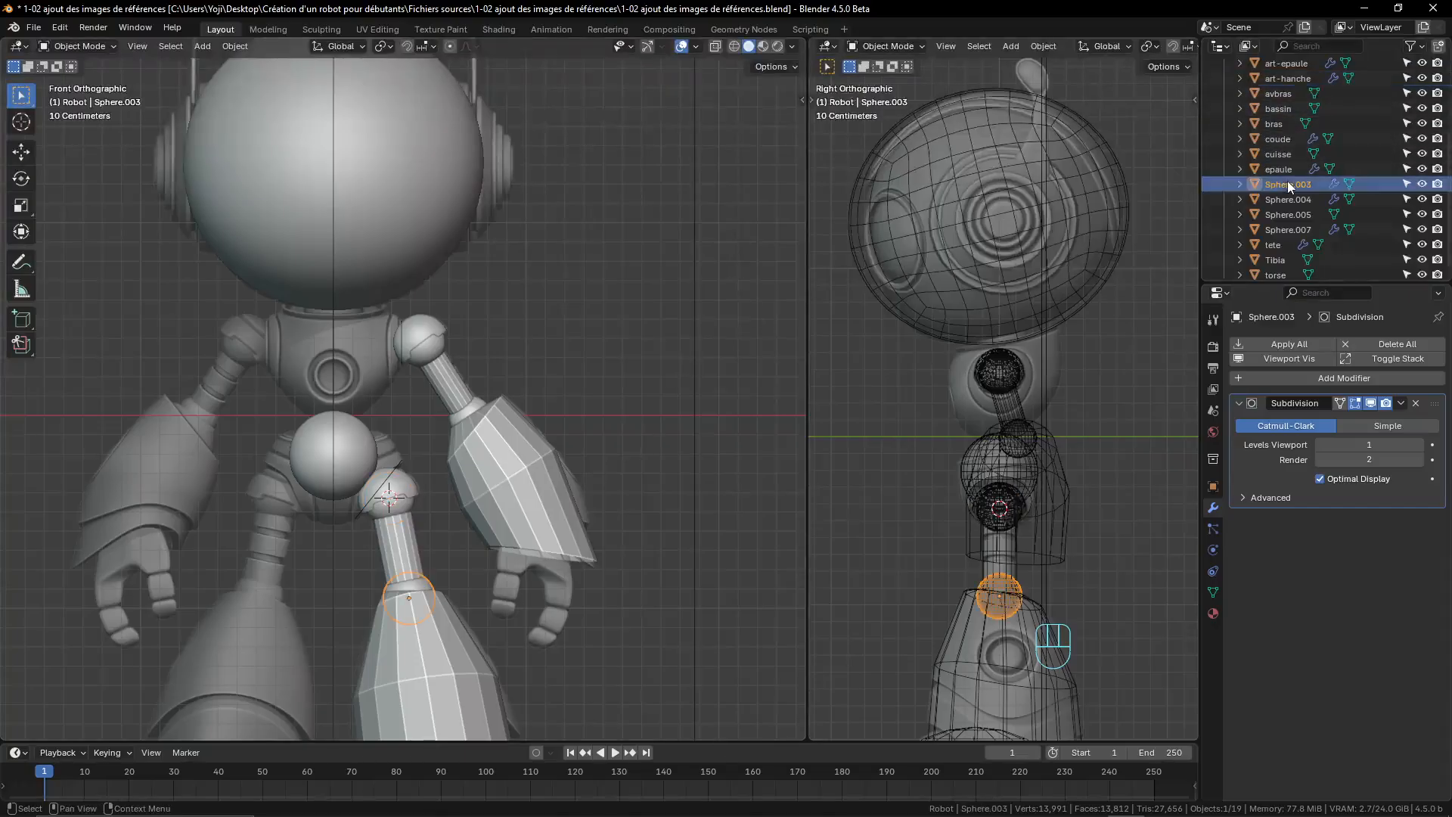
double_click(1288, 182)
type("genou")
key("Return")
- Rename the central abdomen sphere, Sphere.004, in the Robot collection as abdos
left_click(1304, 196)
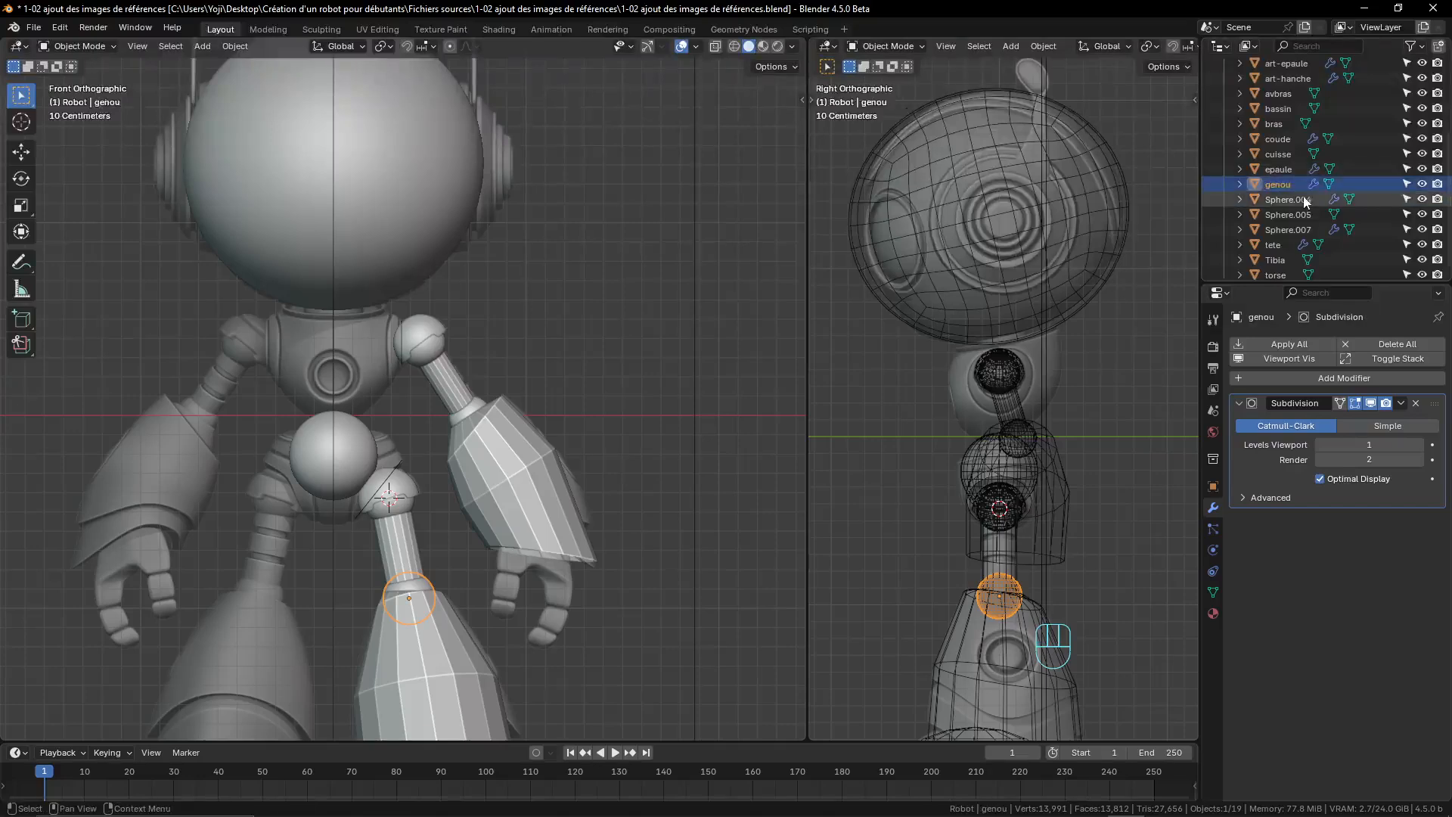
double_click(1304, 197)
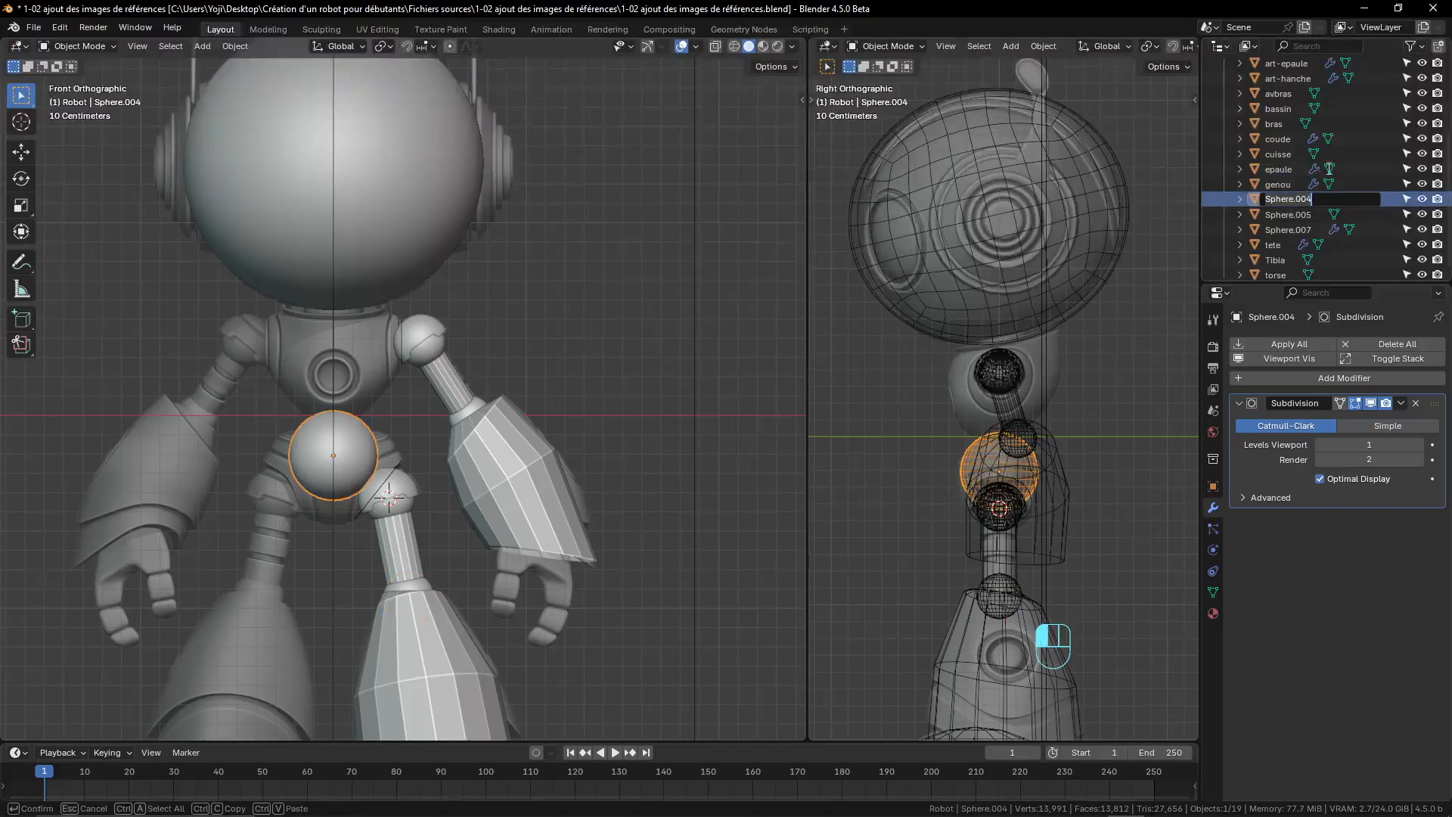
key("Home")
key("ctrl+a")
type("a")
type("bdos")
key("Return")
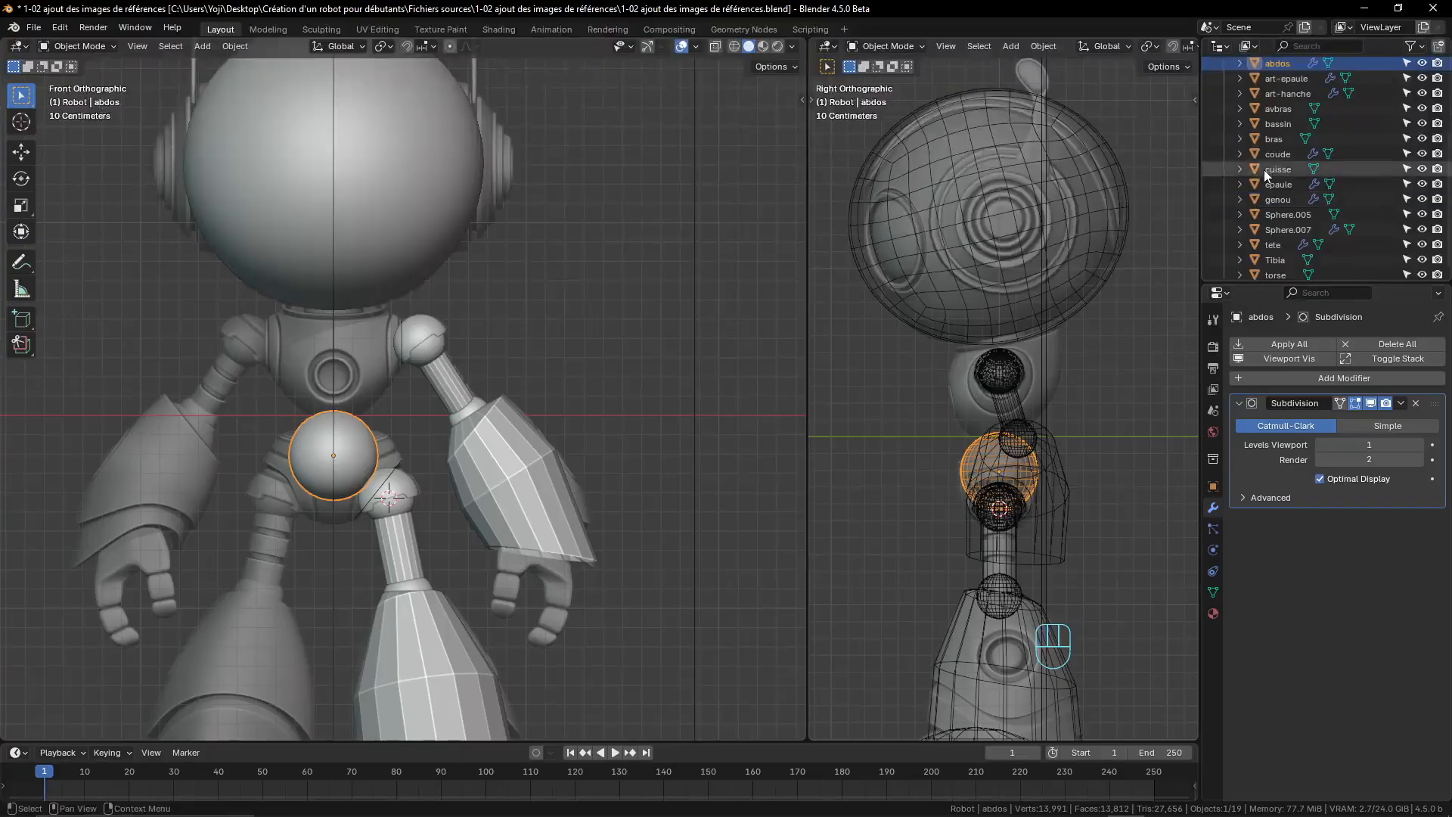
- Identify the foot mesh, Sphere.005, in the front view and rename it as pied
double_click(1295, 214)
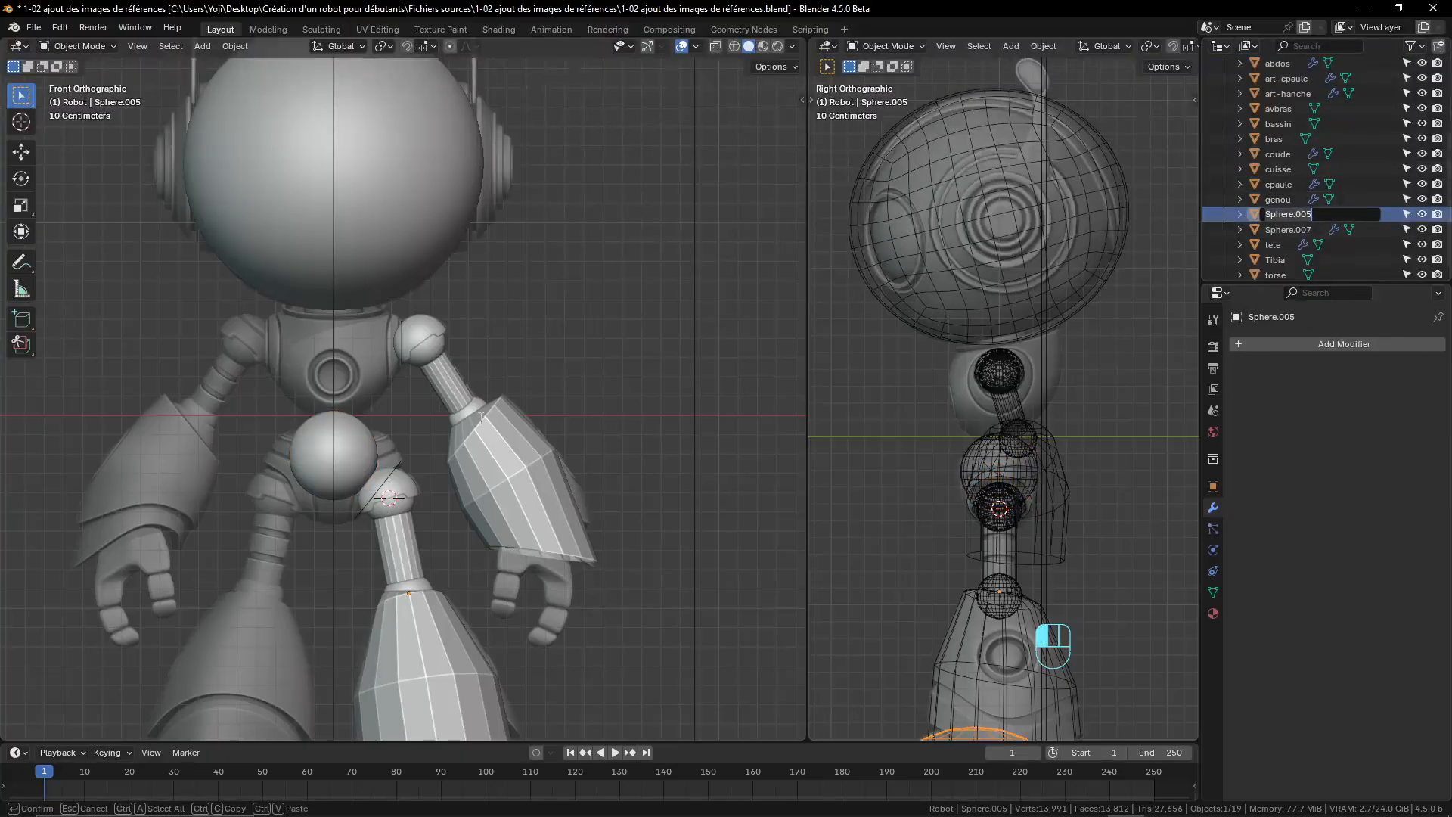
key("Return")
scroll(584, 383, "down", 3)
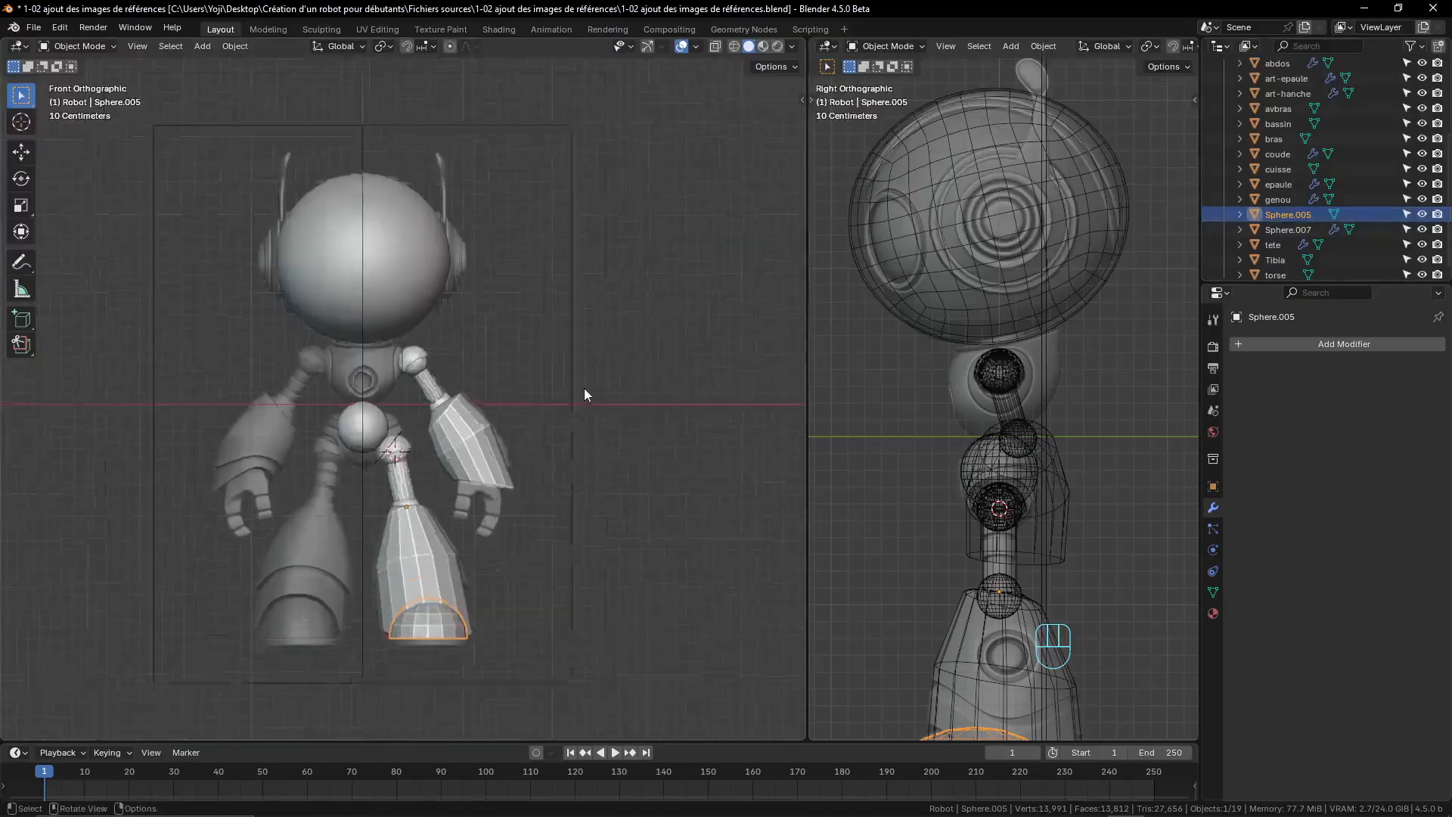
scroll(584, 393, "up", 1)
middle_click_drag(584, 394, 595, 288, "shift")
double_click(1293, 215)
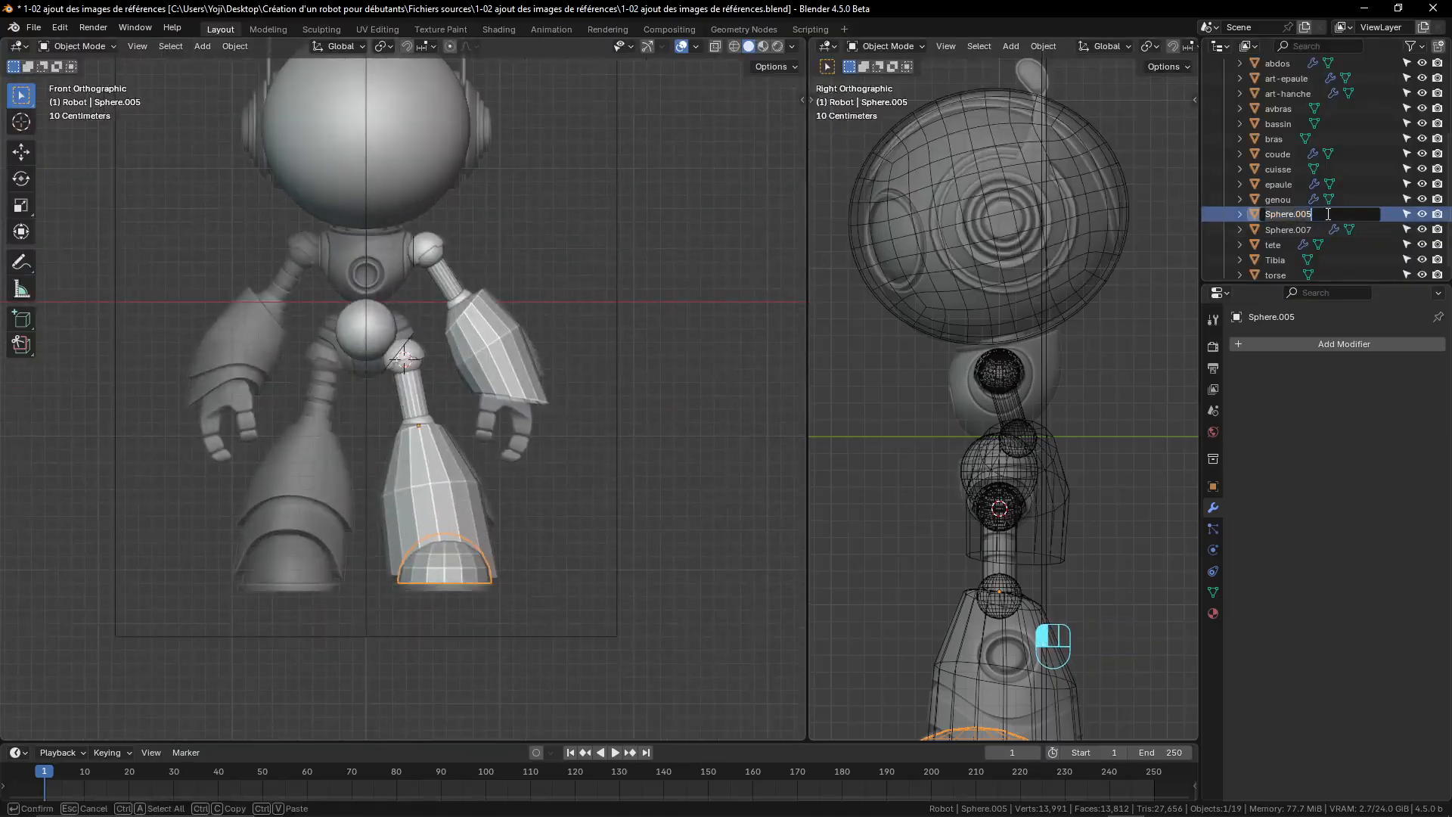
type("pied")
key("Return")
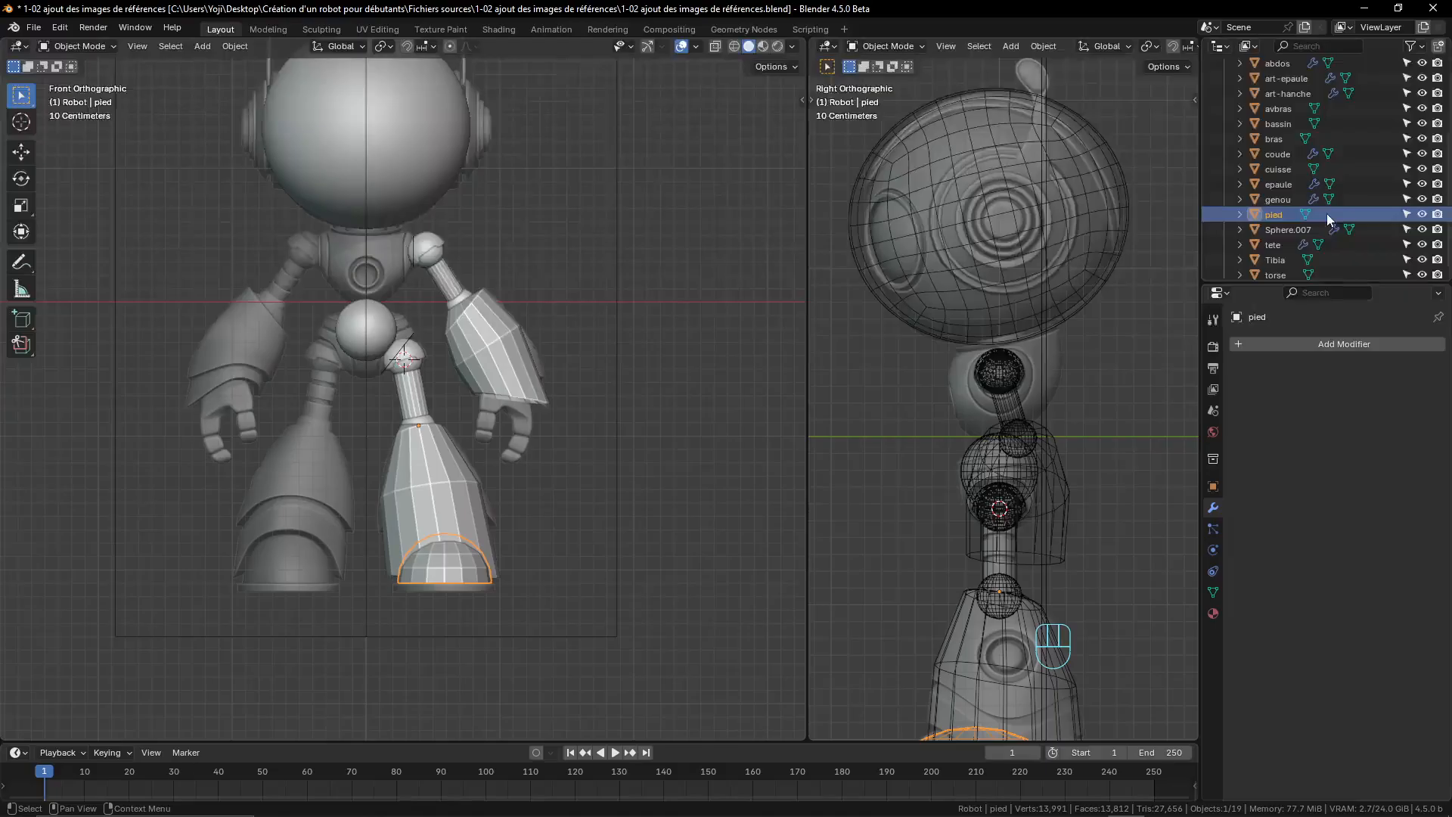
- Rename the half-sphere cap over the hip joint, Sphere.007, as hanche
double_click(1285, 224)
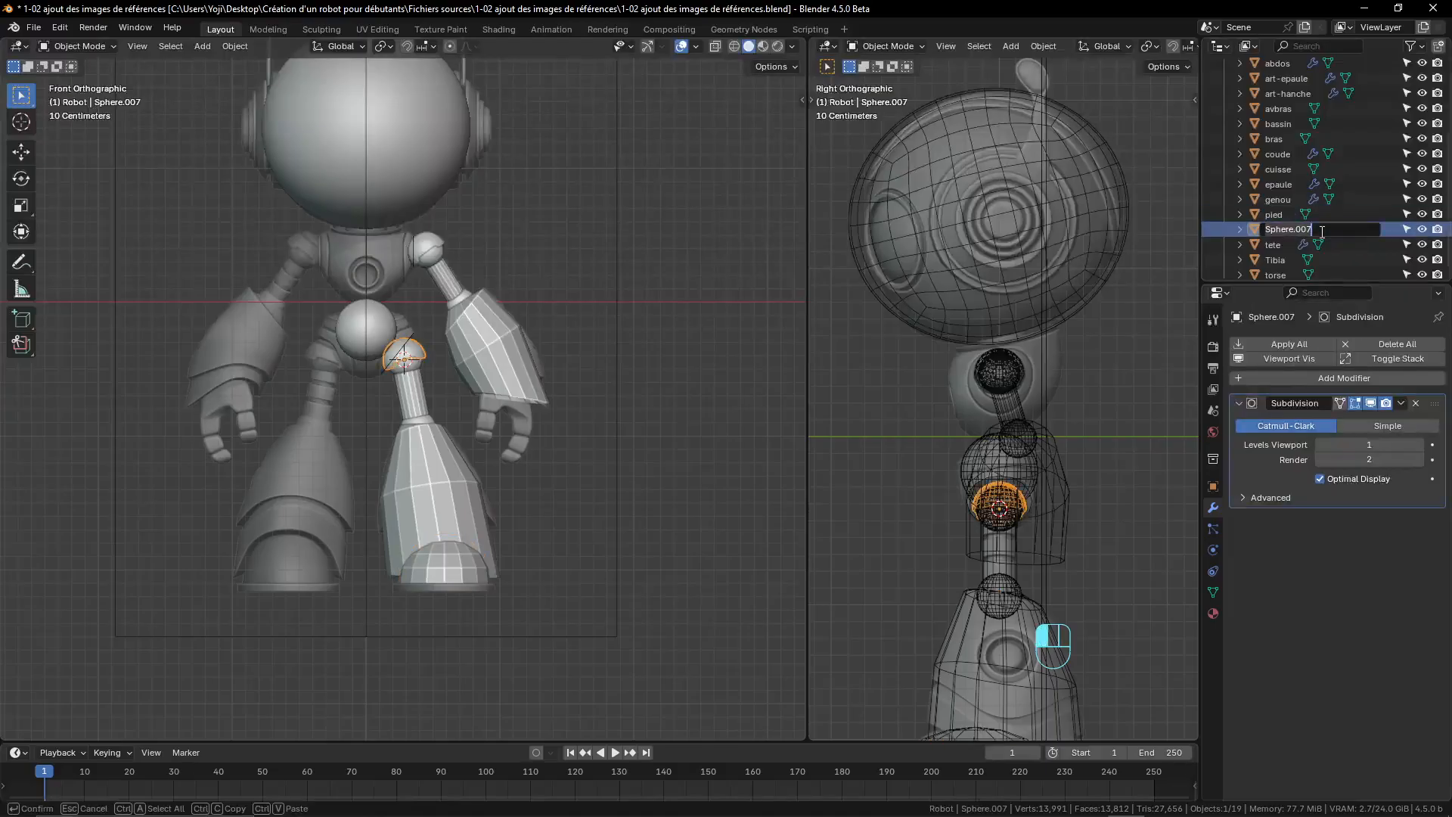
type("hacnhe")
key("BackSpace")
key("BackSpace")
key("BackSpace")
key("BackSpace")
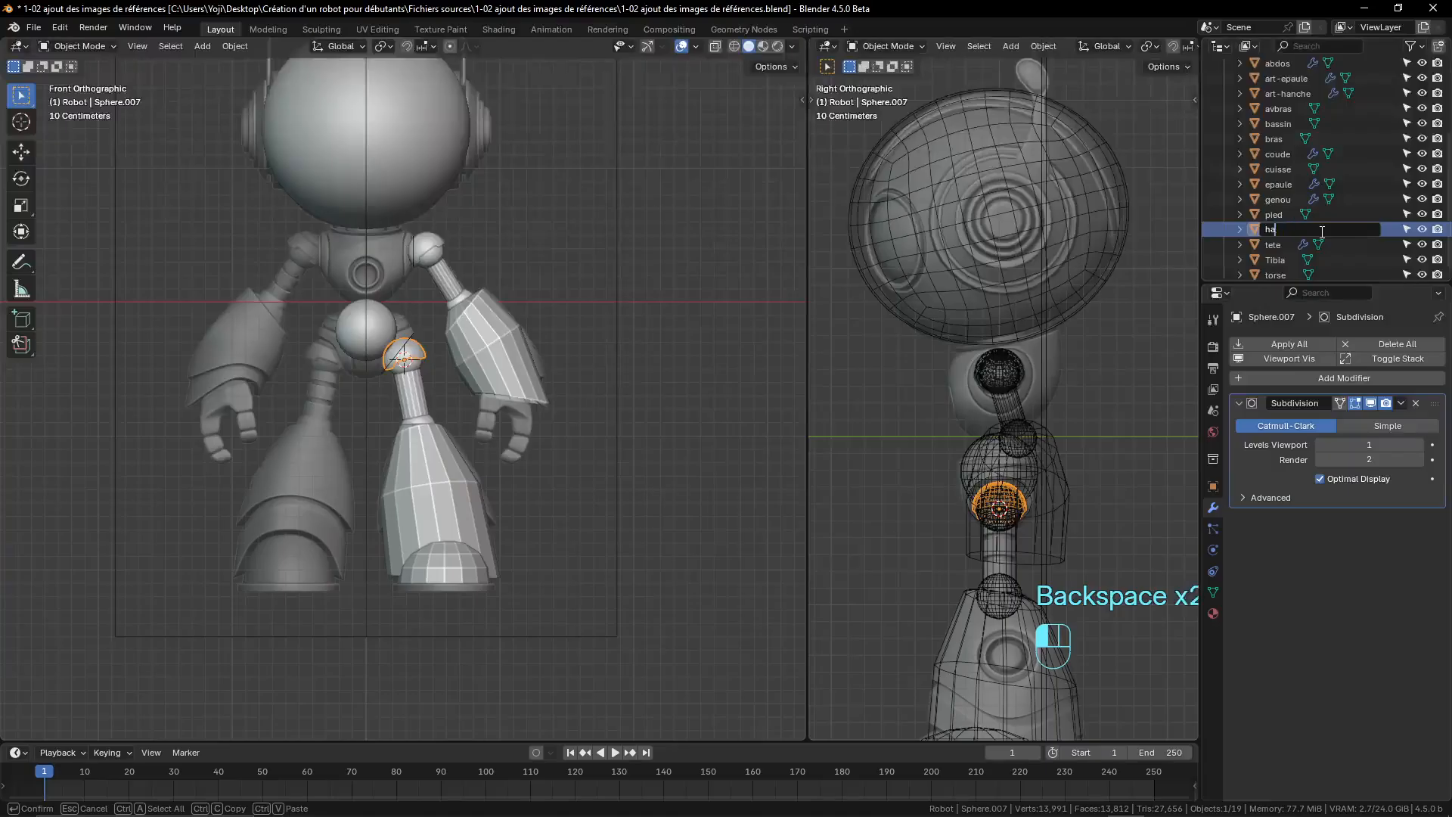
type("nche")
key("Return")
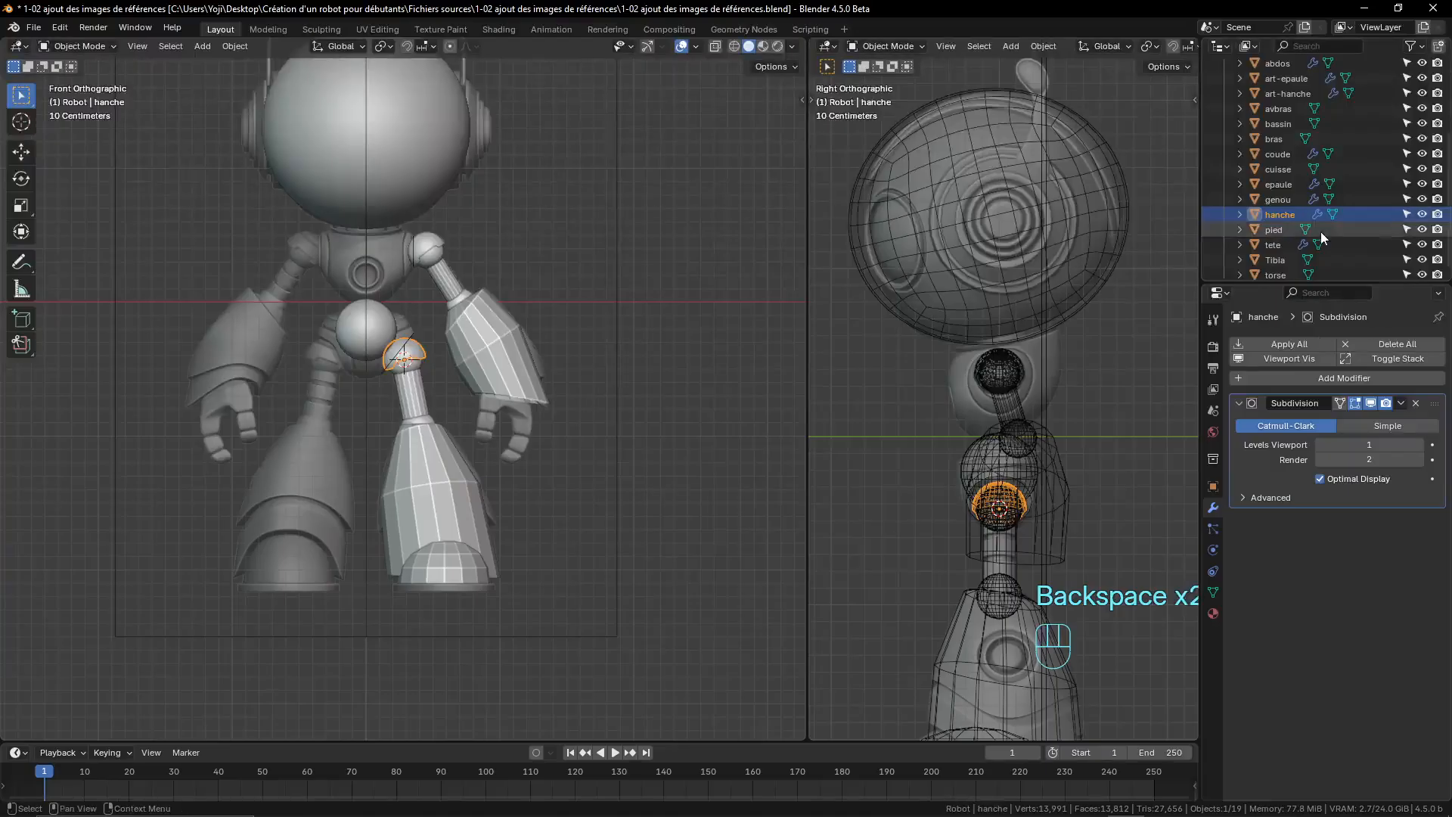
- Check the renamed parts in the Robot collection one by one, from Tibia up to abdos, against the robot in the front view
scroll(1296, 246, "down", 1)
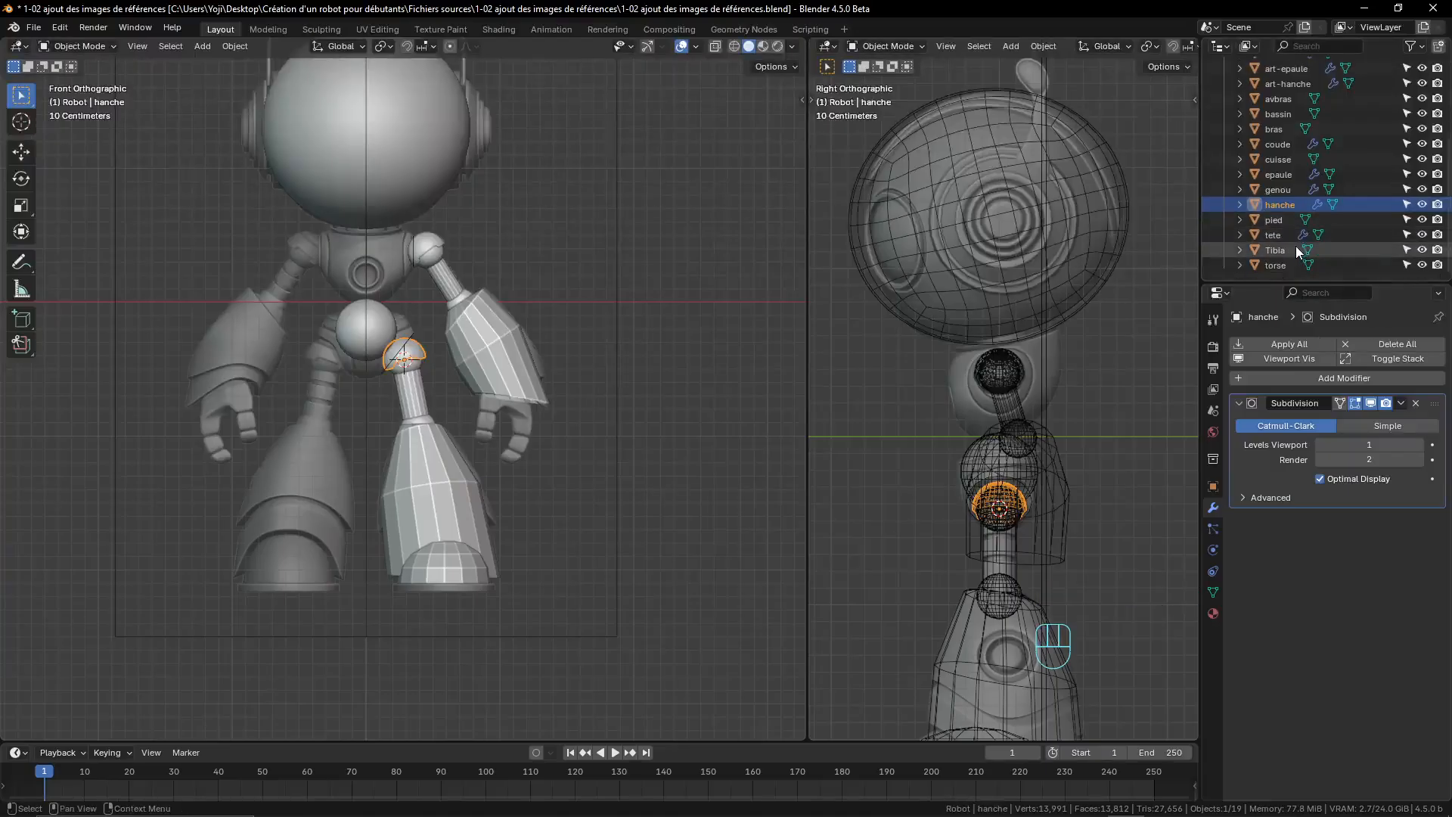
left_click(1290, 249)
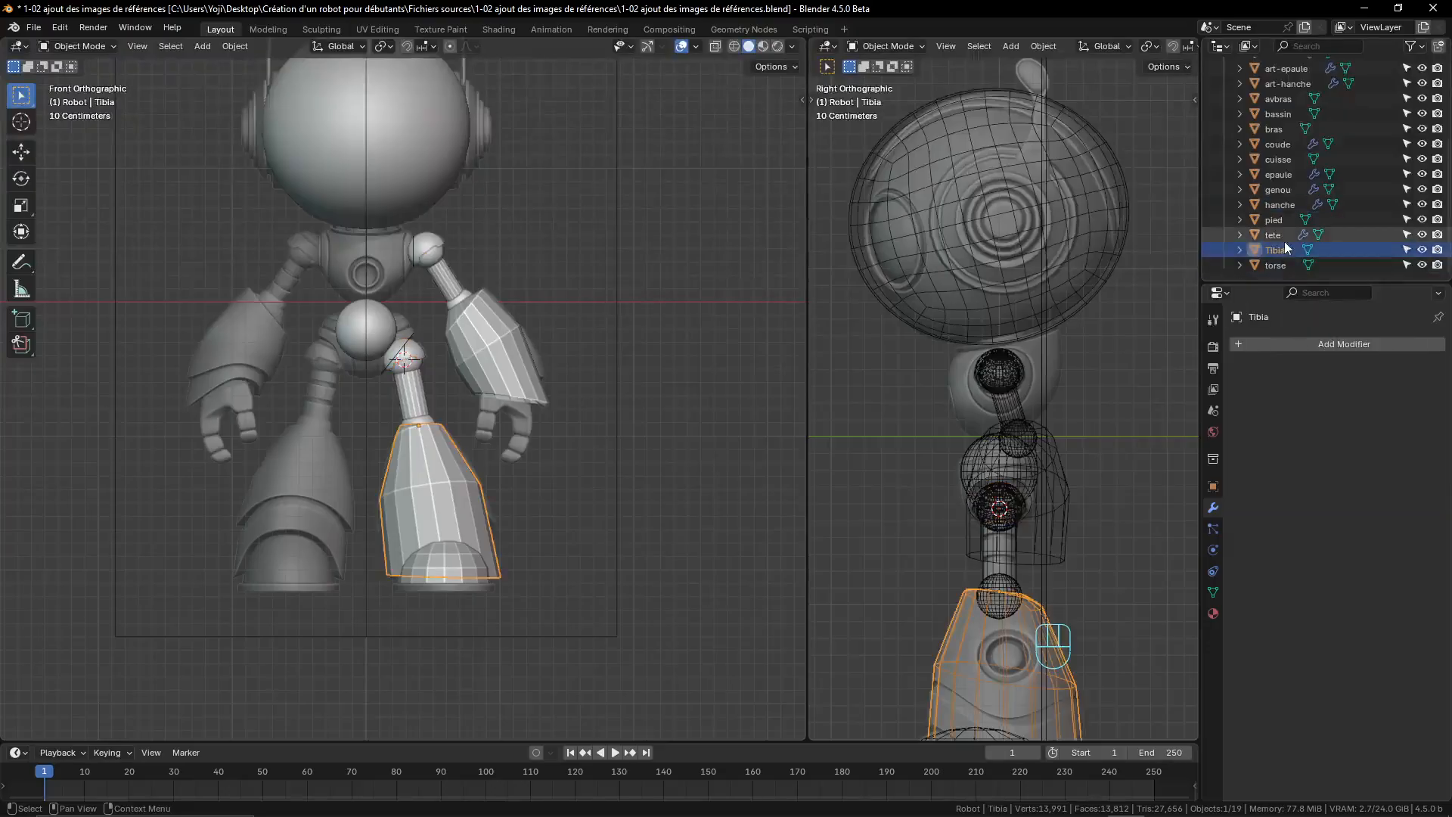
left_click(1286, 235)
left_click(1287, 220)
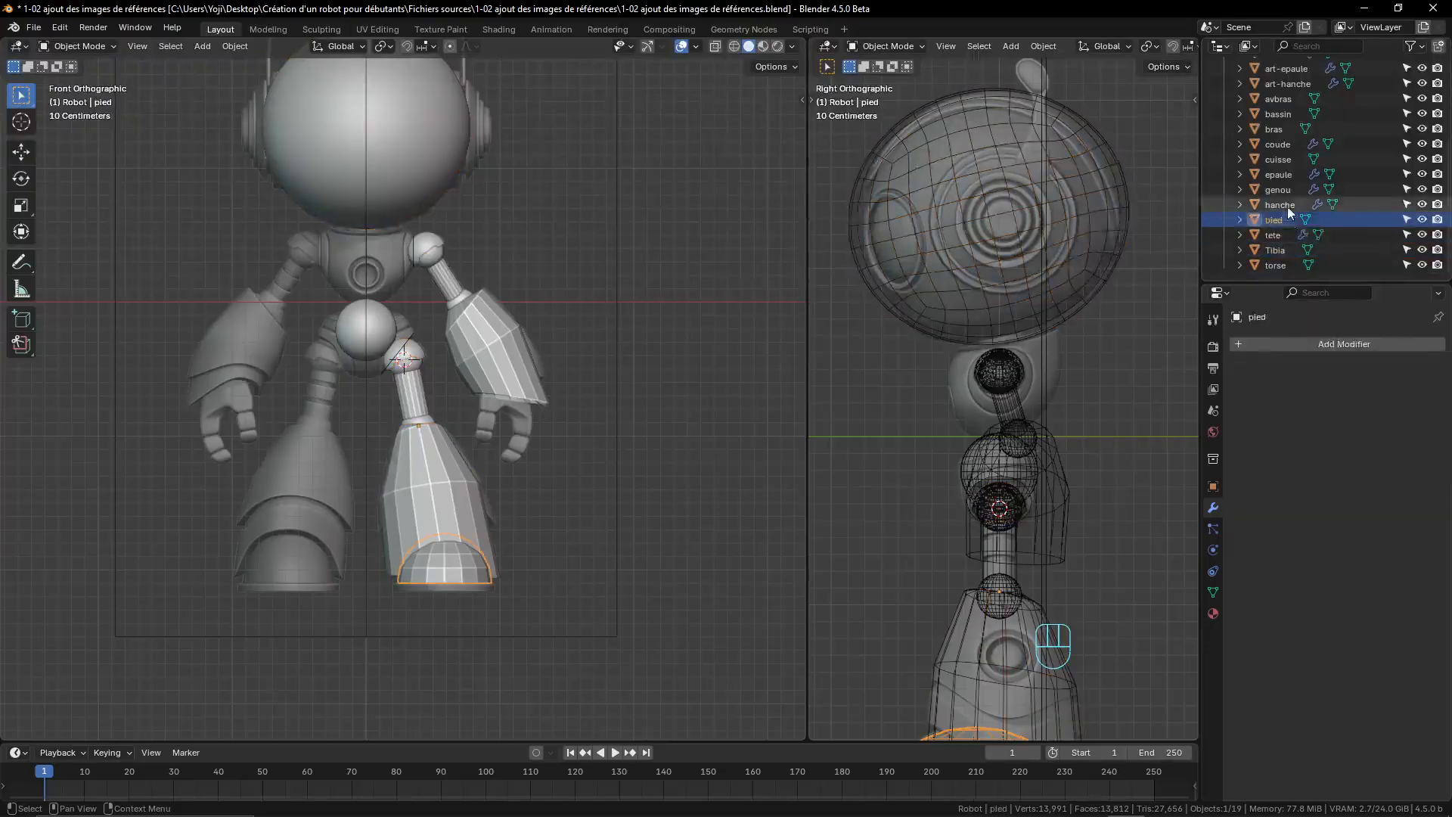
left_click(1287, 205)
left_click(1288, 192)
left_click(1289, 174)
left_click(1288, 159)
left_click(1288, 114)
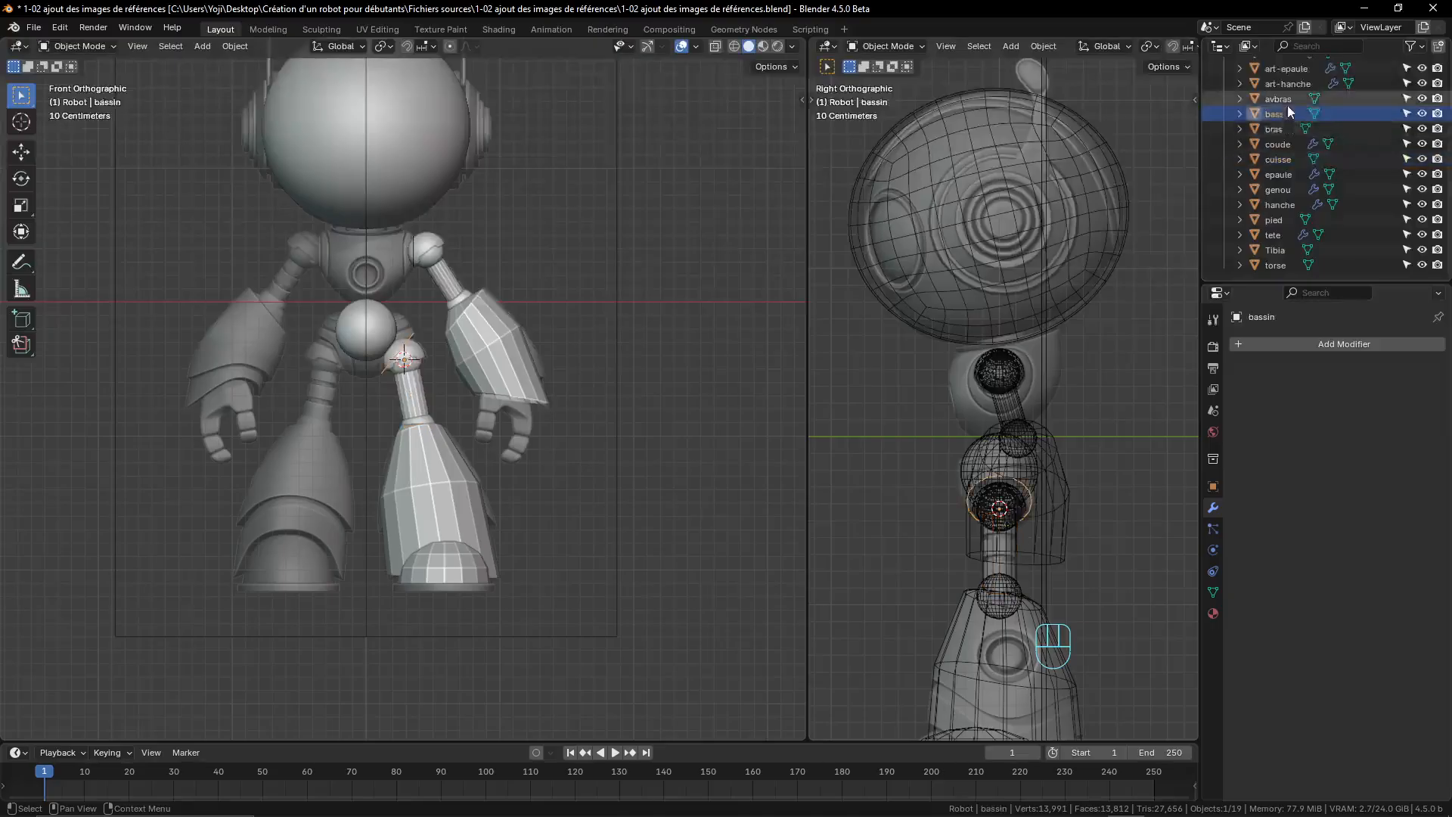
left_click(1289, 98)
left_click(1291, 83)
left_click(1292, 69)
scroll(1287, 106, "up", 2)
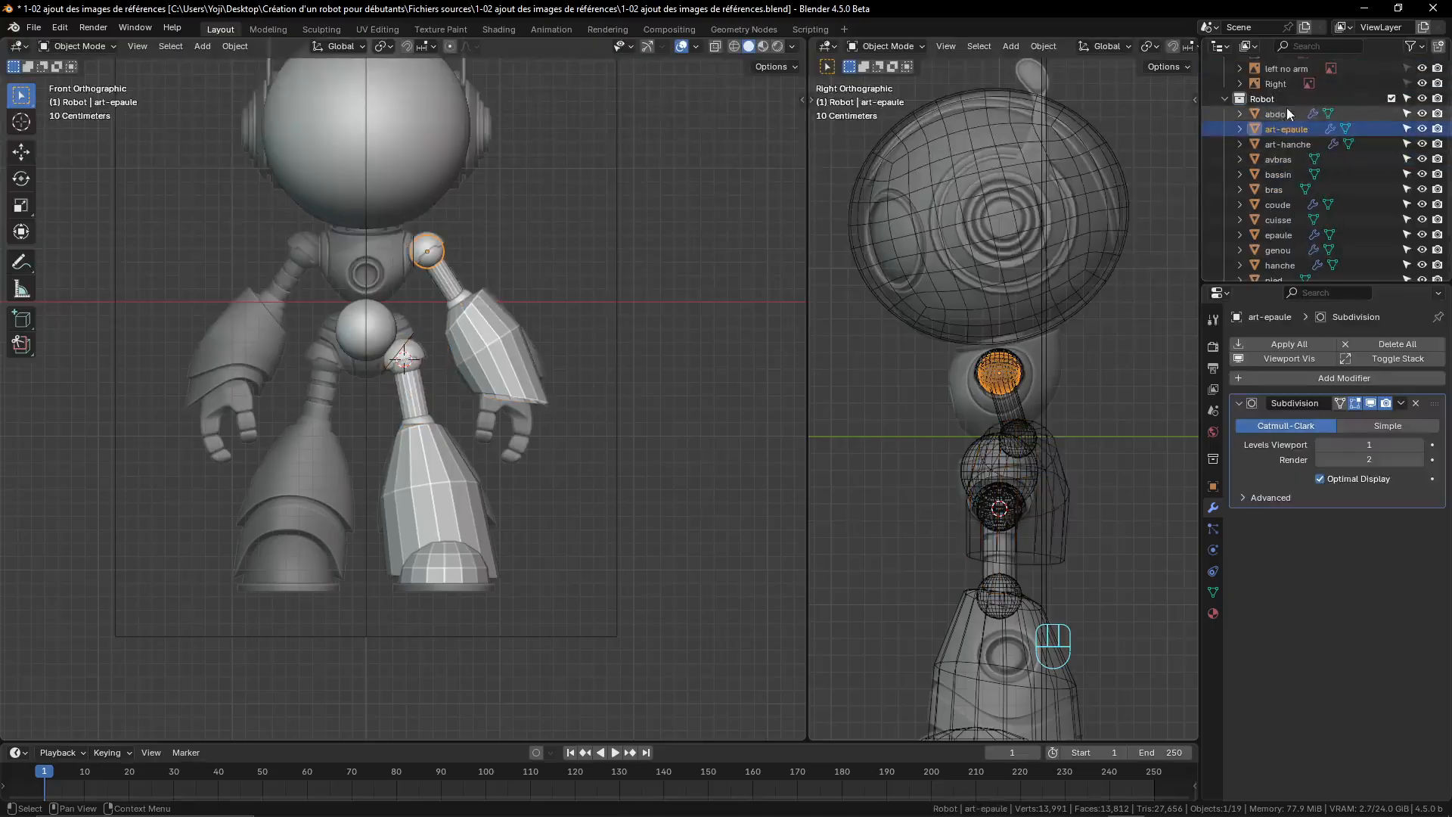
left_click(1287, 115)
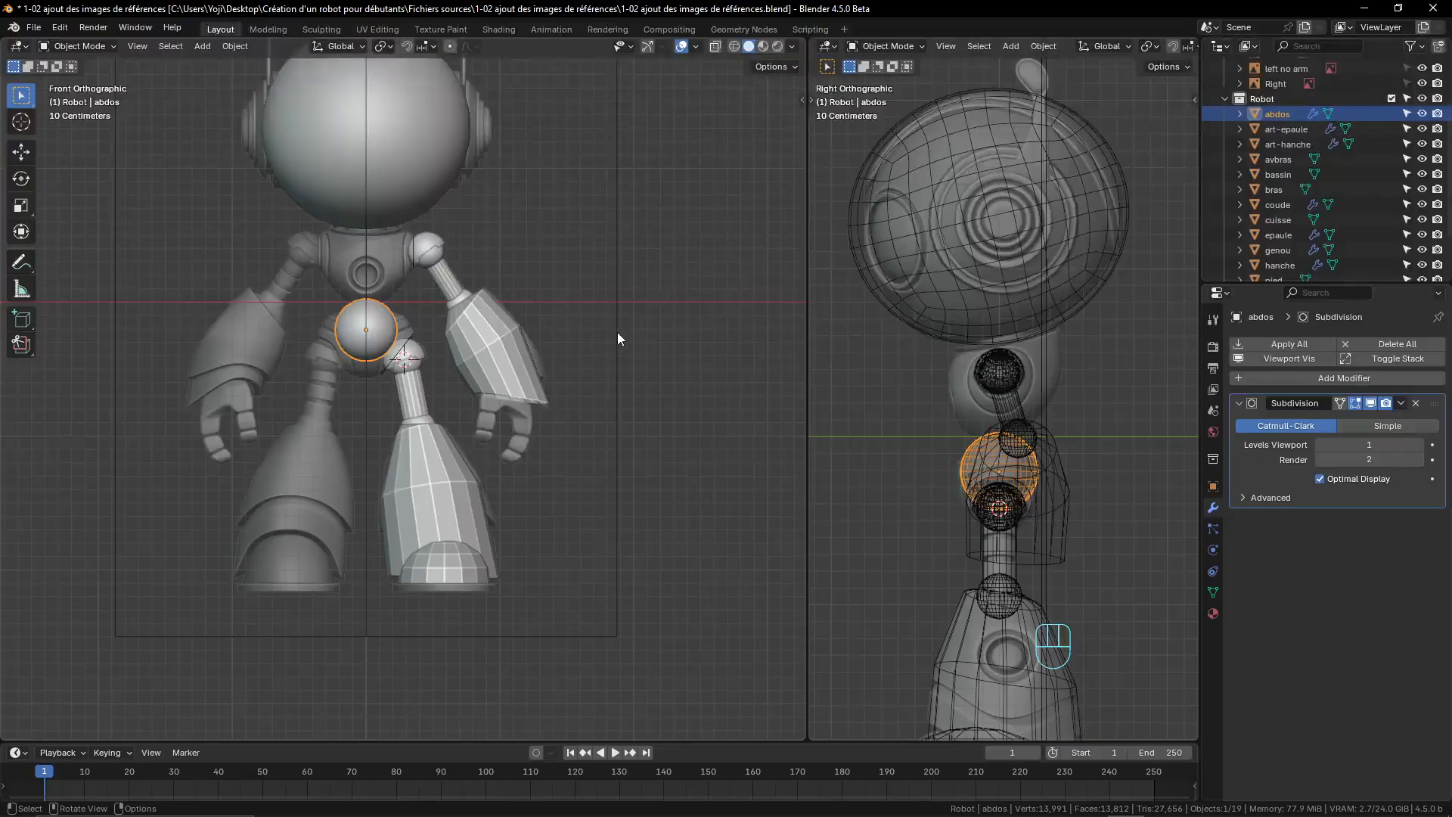
scroll(528, 351, "up", 5)
scroll(528, 351, "down", 2)
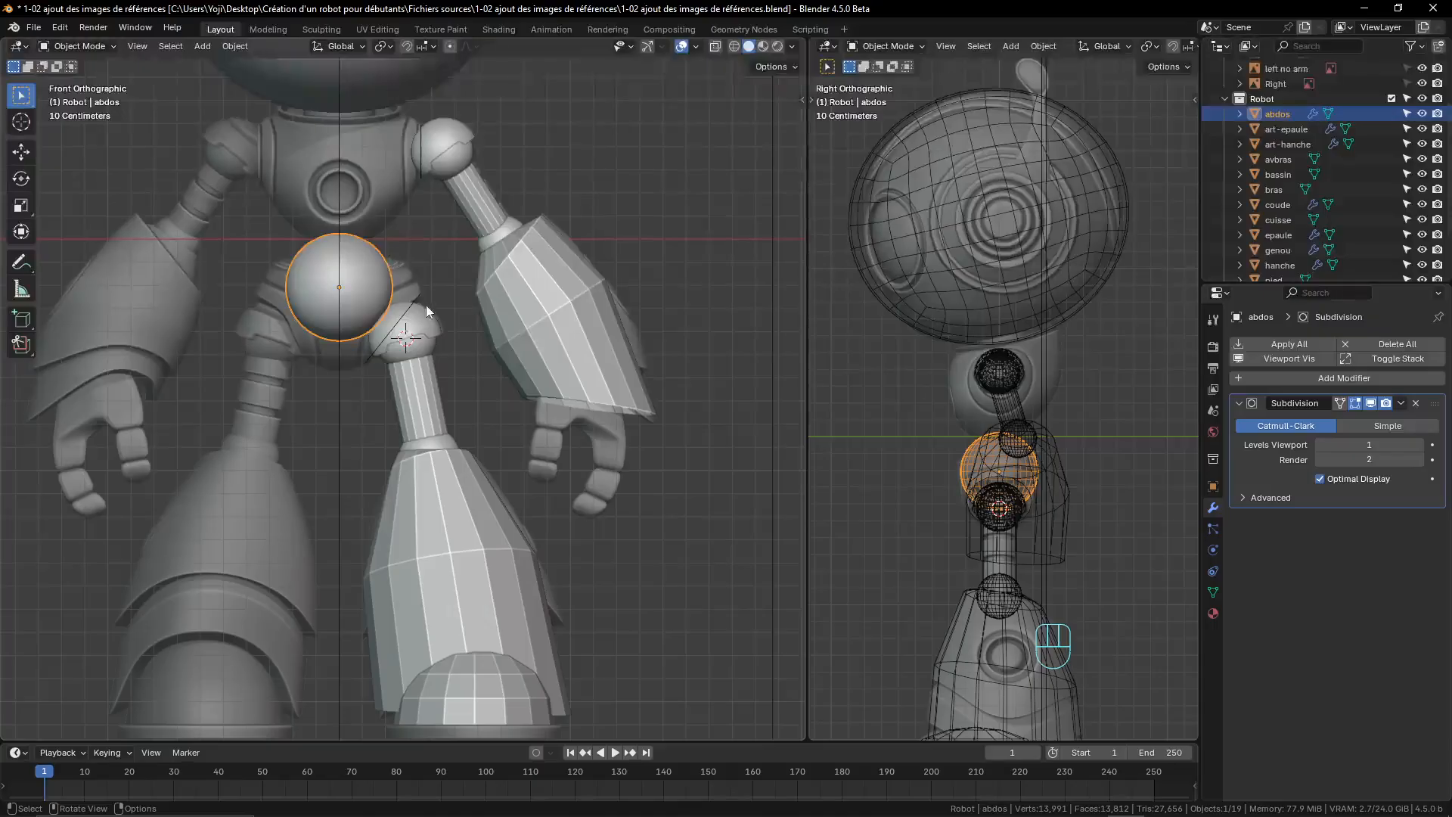
scroll(392, 242, "down", 3)
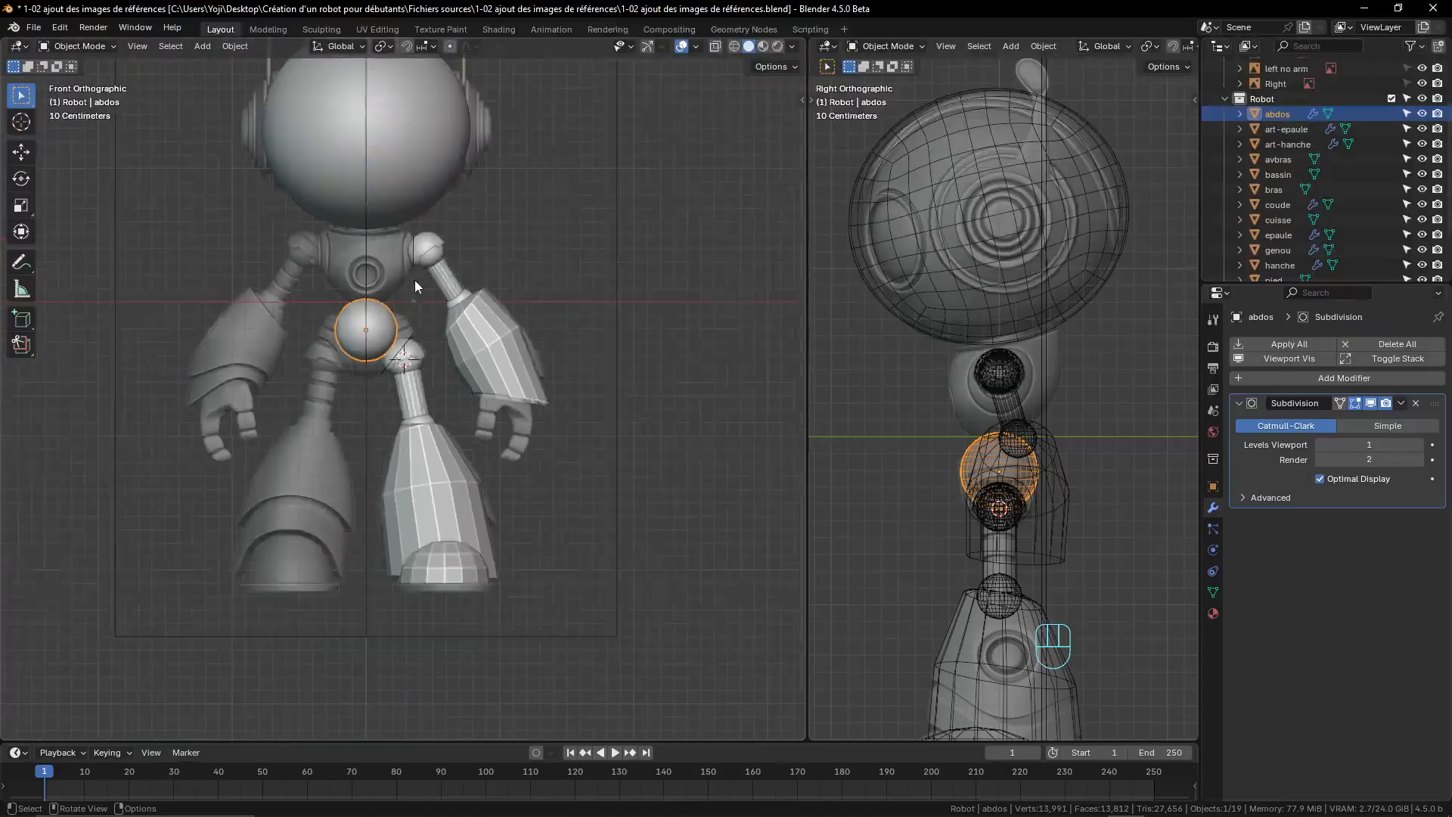